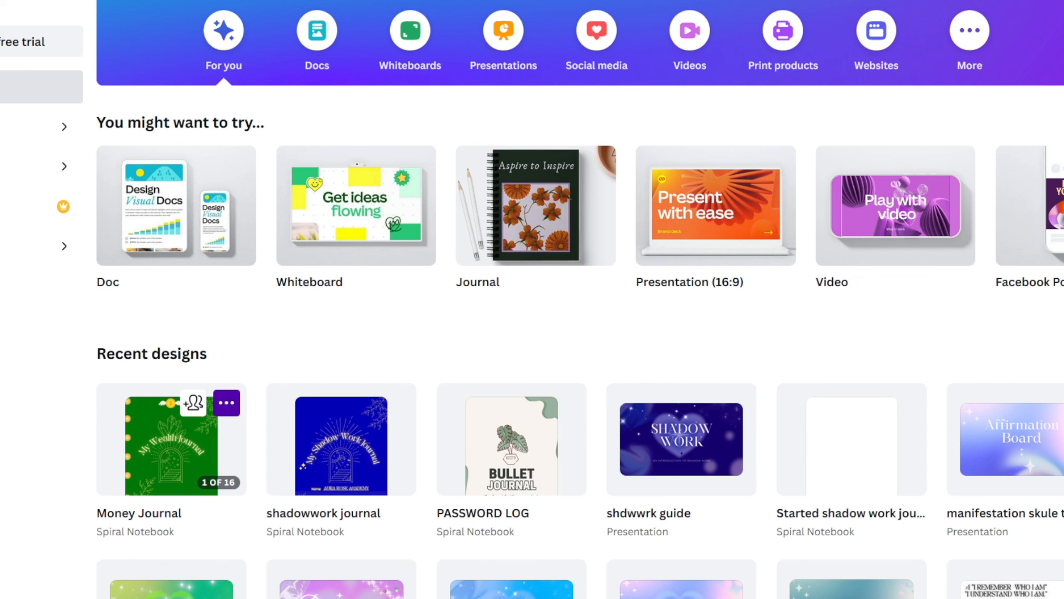
# Step: Make a copy of the Money Journal design and open the copy for editing
pyautogui.click(226, 403)
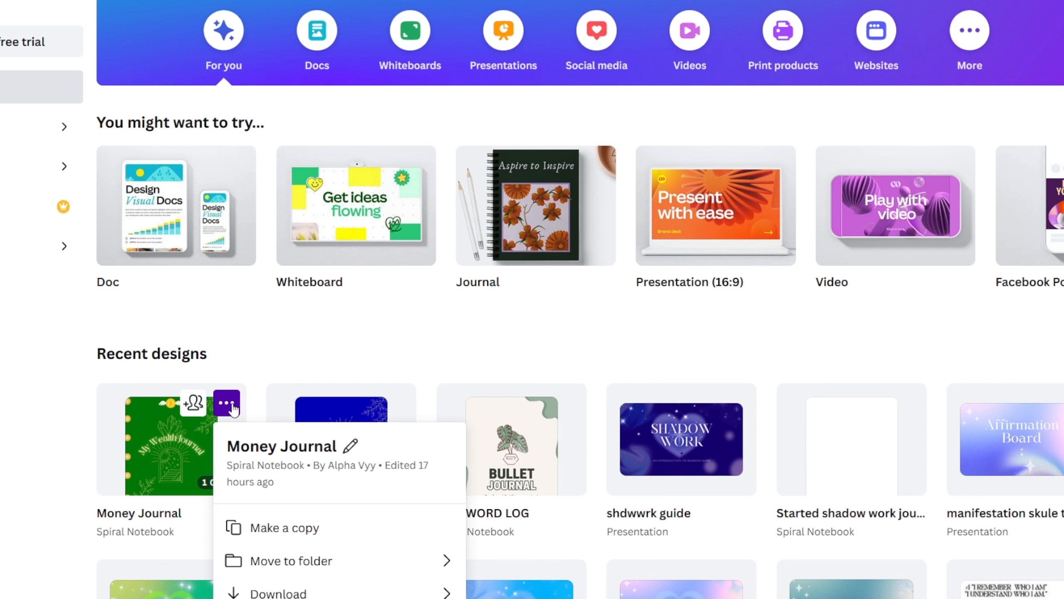
pyautogui.click(285, 527)
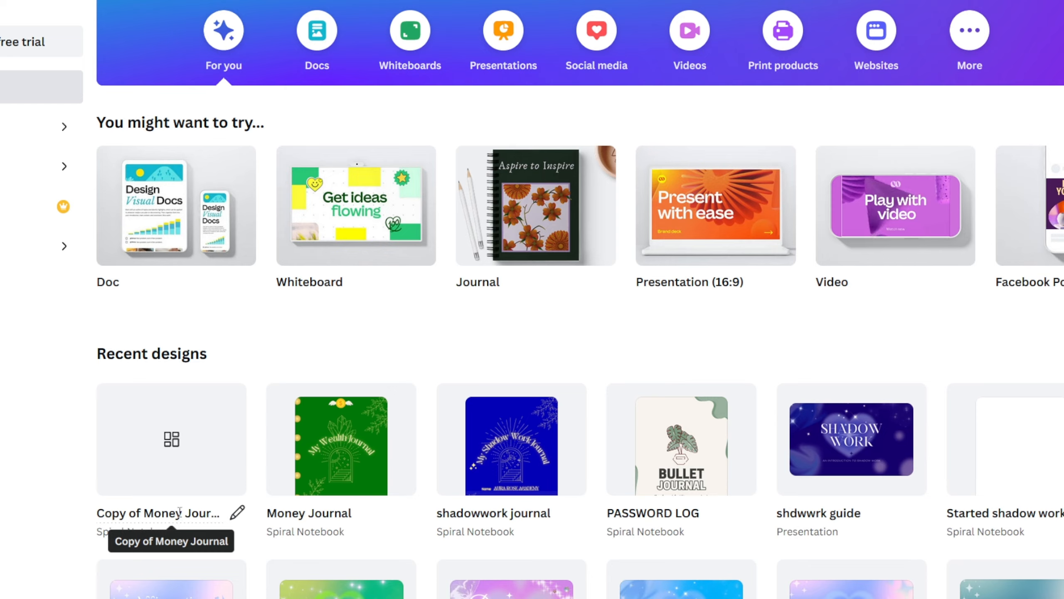
pyautogui.click(184, 475)
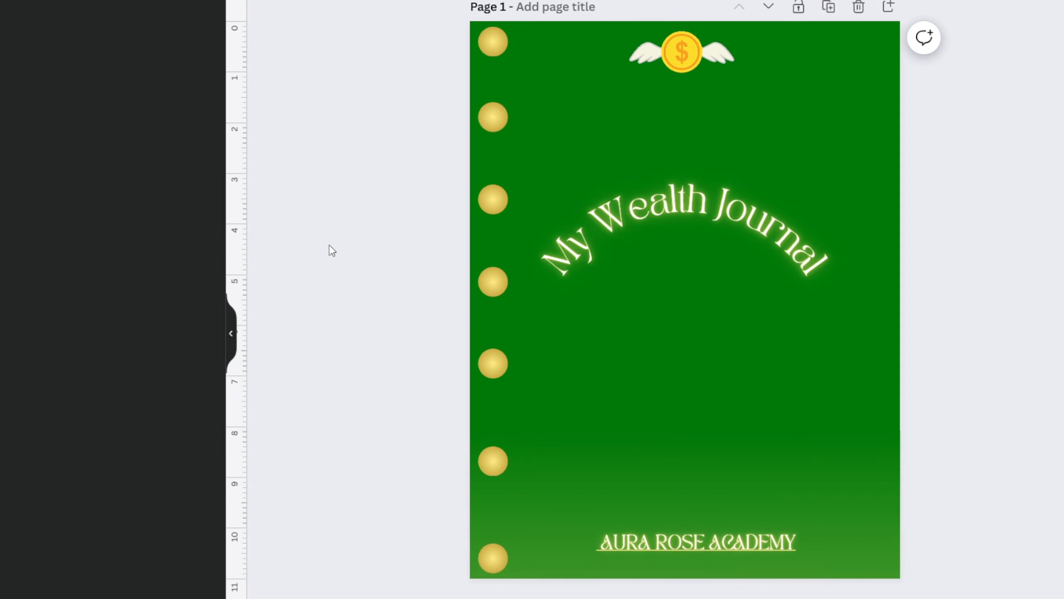
pyautogui.click(226, 335)
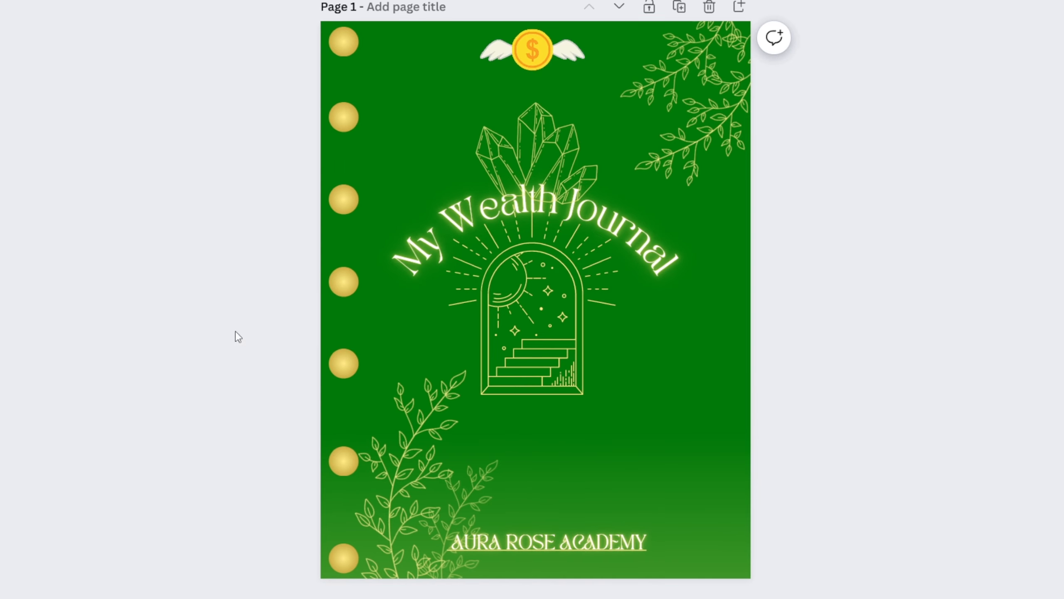
pyautogui.scroll(-3, 755, 250)
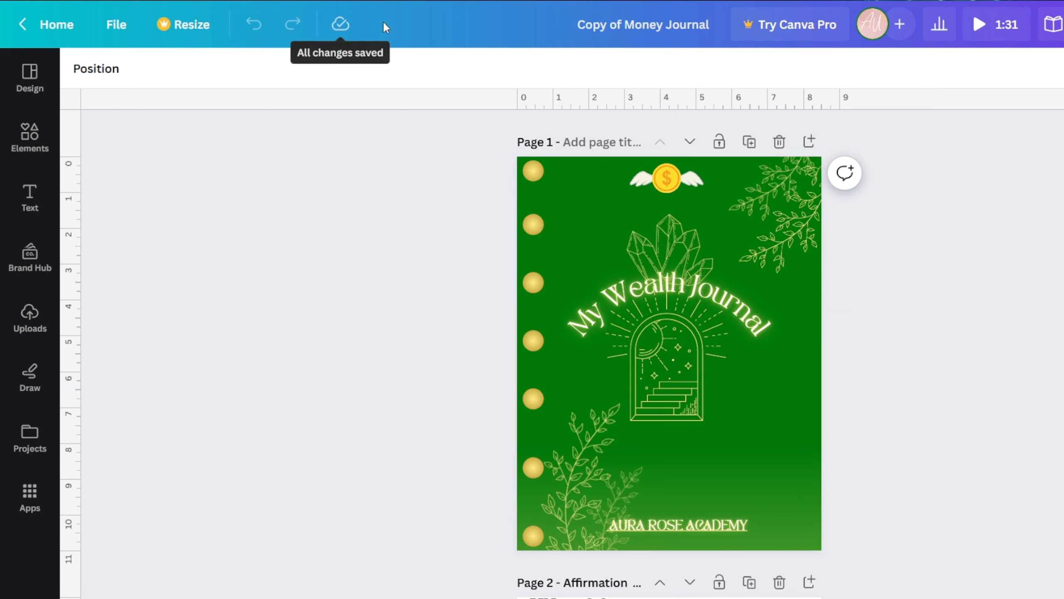
# Step: Rename the copied design as "Manifestation Journal"
pyautogui.click(687, 24)
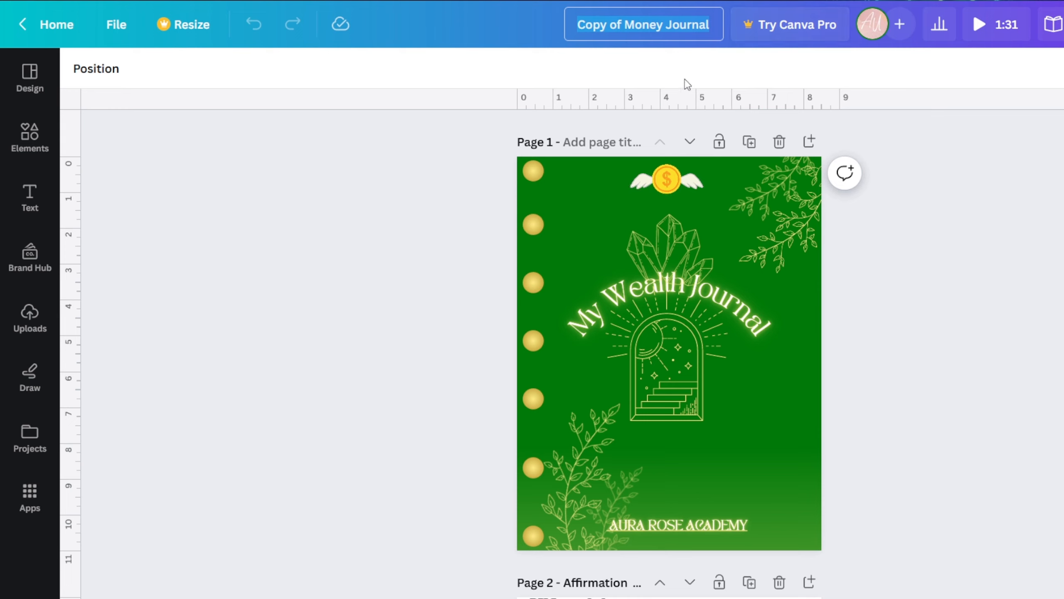
pyautogui.write('Mani')
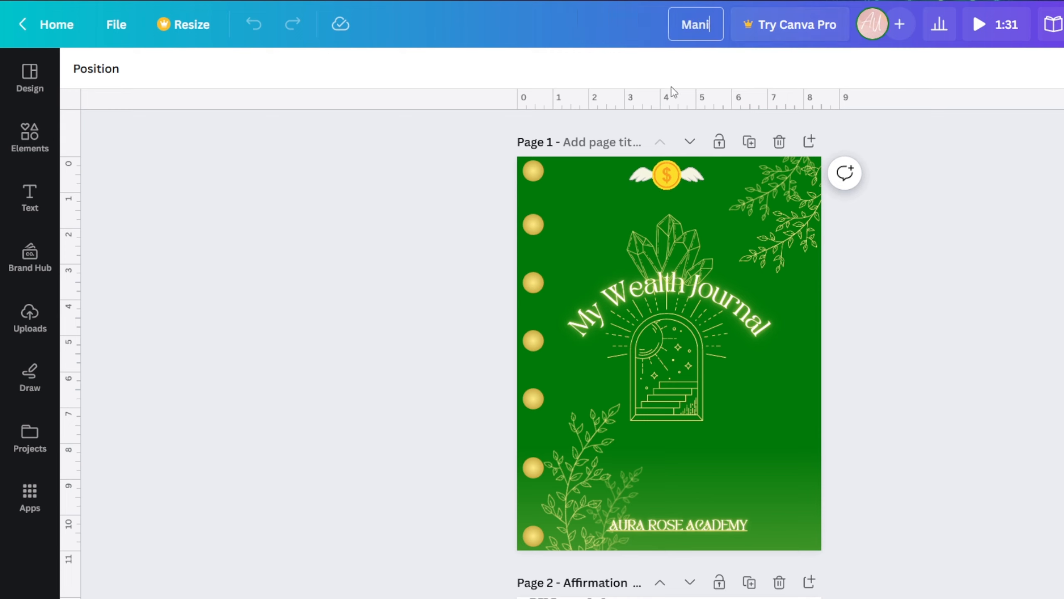
pyautogui.write('festation J')
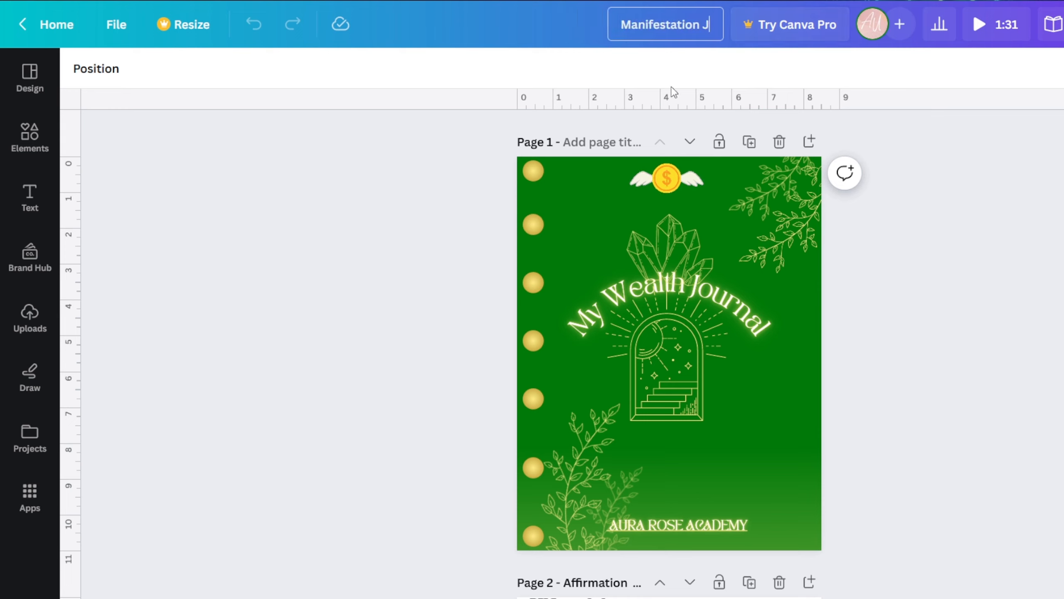
pyautogui.write('ourh')
pyautogui.write('nal')
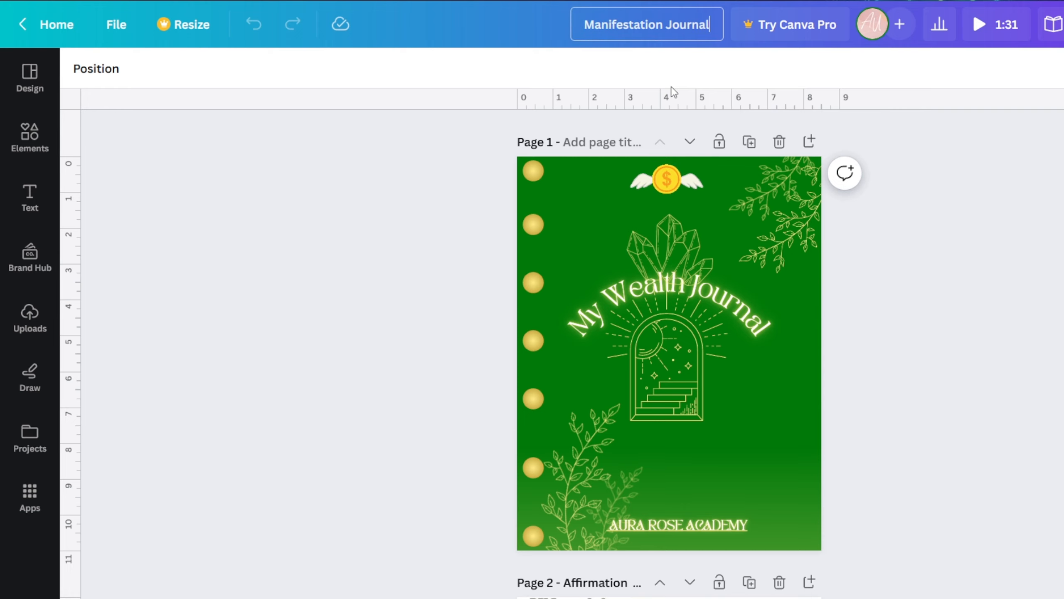
pyautogui.click(990, 254)
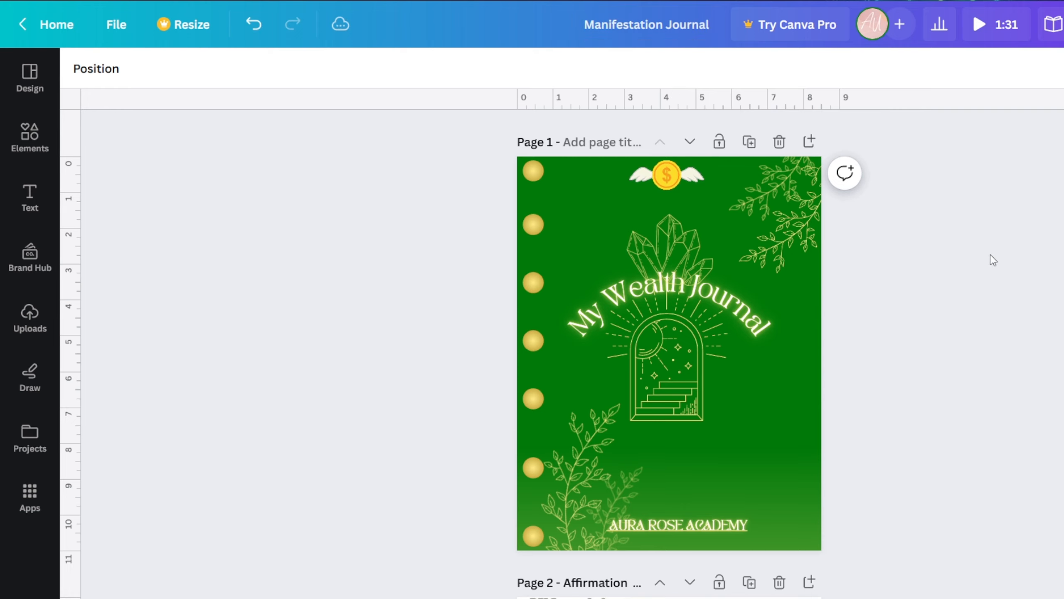
# Step: Look through the journal's cover, tracker, weekly journal and reflection pages to review the existing layout
pyautogui.scroll(-10, 910, 407)
pyautogui.scroll(-15, 902, 487)
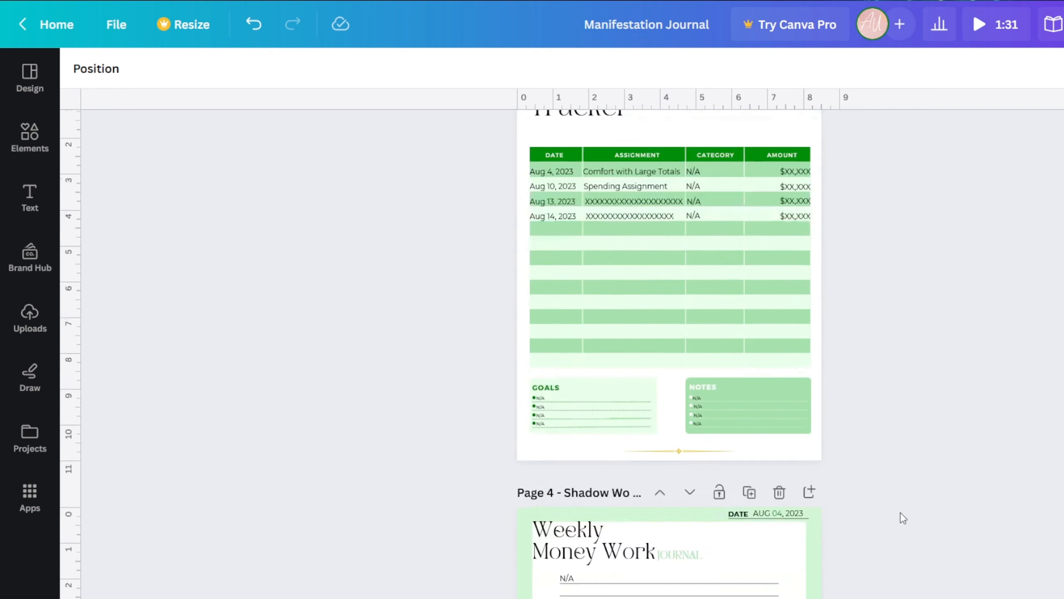
pyautogui.scroll(15, 911, 526)
pyautogui.scroll(10, 923, 525)
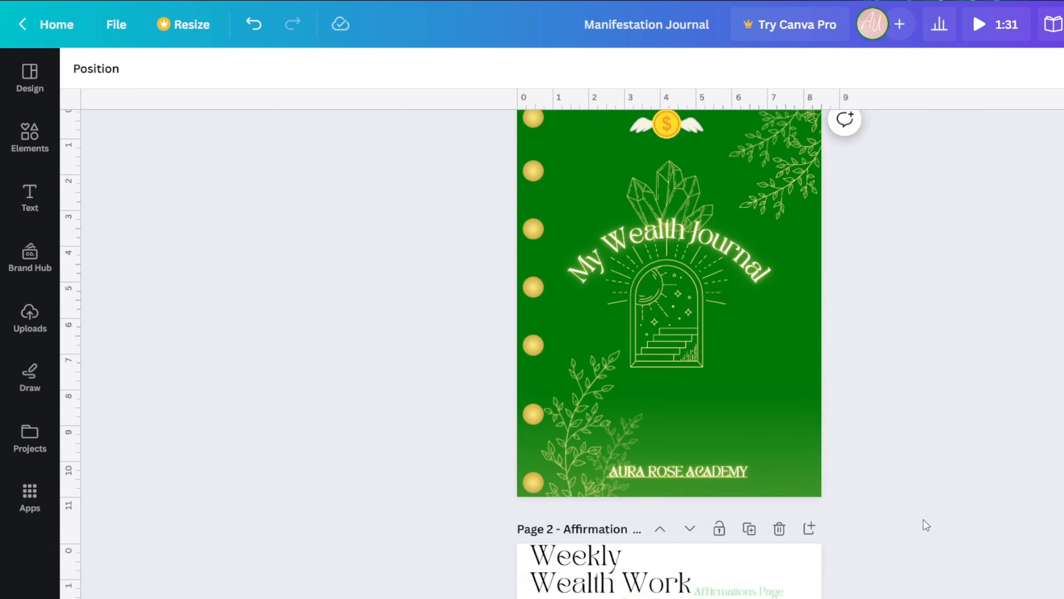
pyautogui.scroll(-1, 941, 540)
pyautogui.scroll(1, 871, 397)
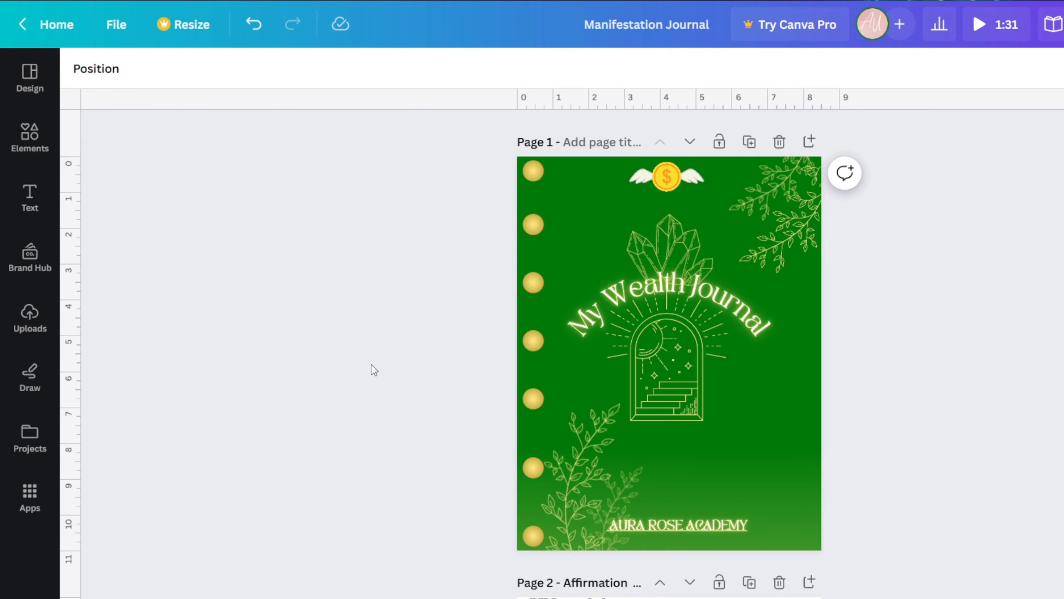
pyautogui.scroll(-15, 363, 356)
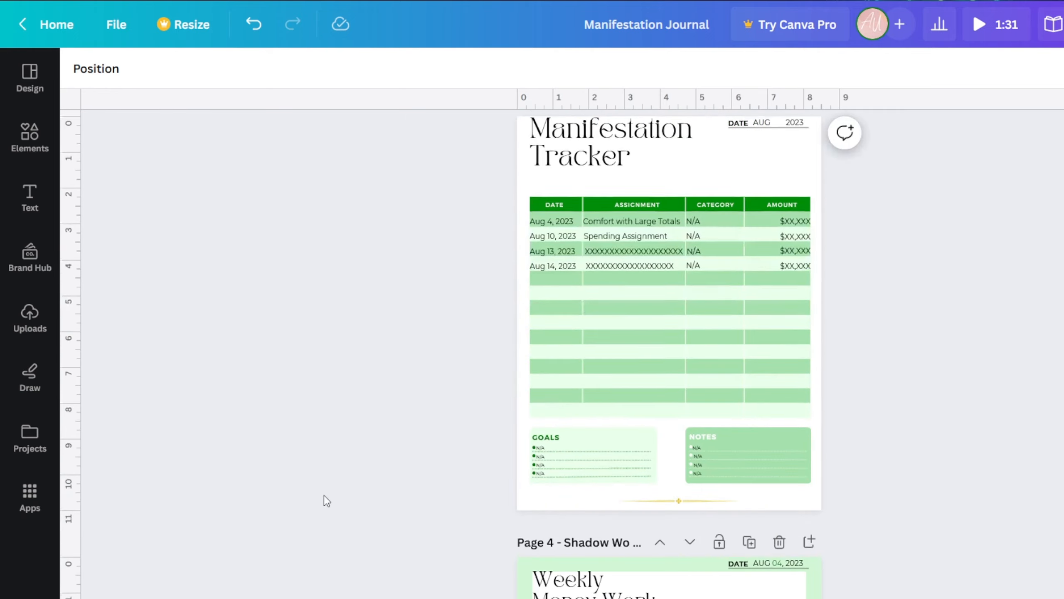
pyautogui.scroll(-20, 327, 501)
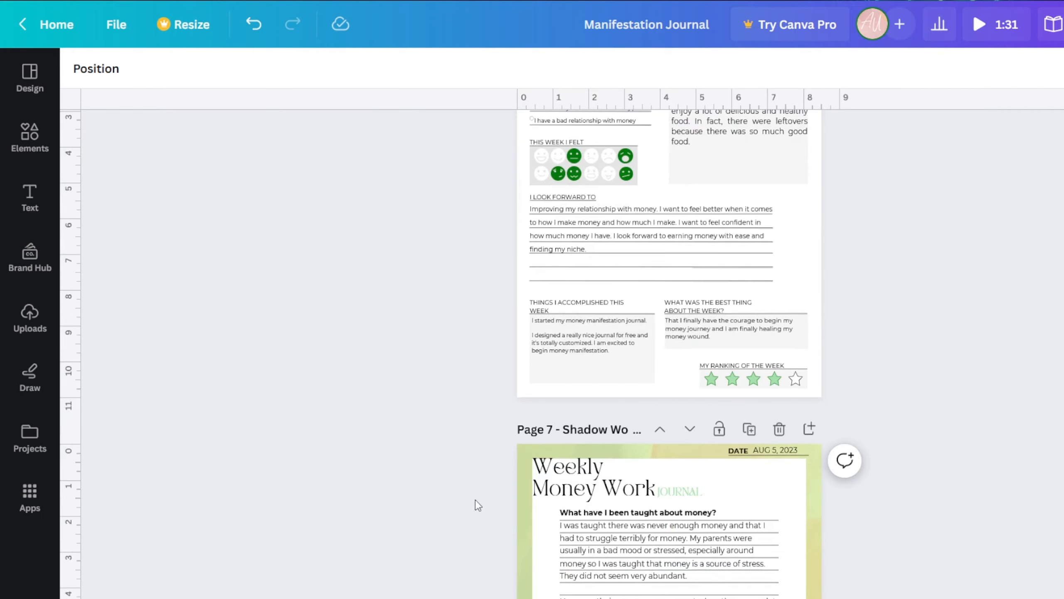
pyautogui.scroll(7, 478, 505)
pyautogui.scroll(-6, 614, 409)
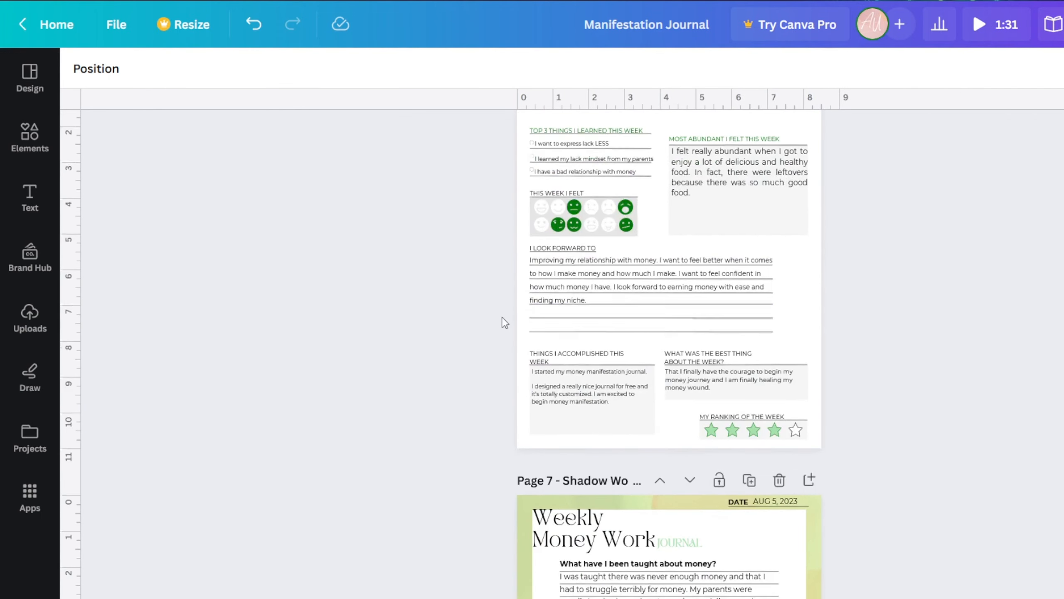
pyautogui.scroll(-5, 504, 323)
pyautogui.scroll(10, 503, 336)
pyautogui.scroll(-3, 495, 360)
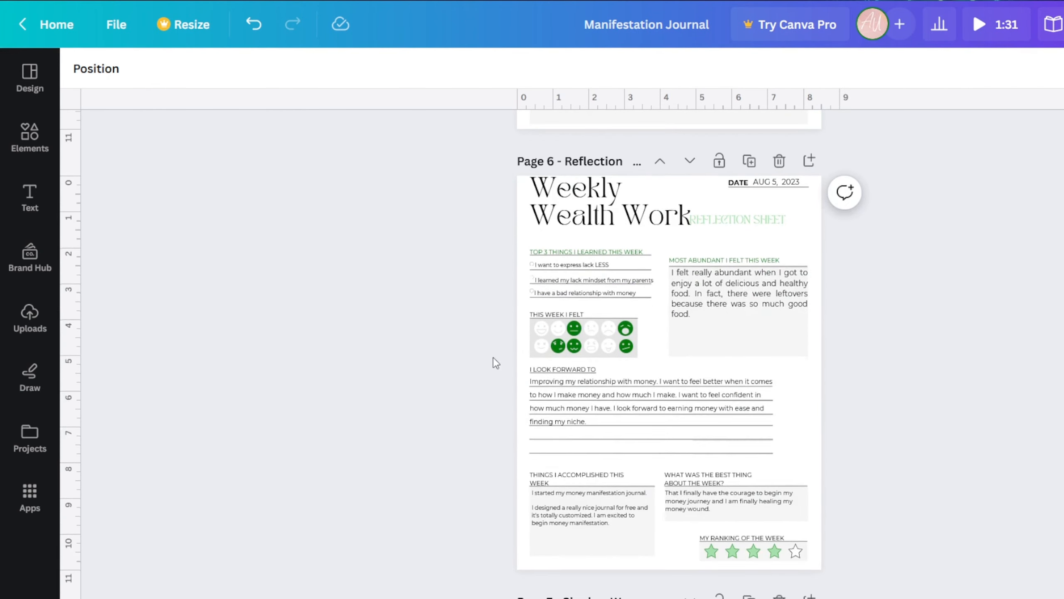
# Step: Try moving the "Most abundant I felt this week" heading and text box up and left on page 6, and undo it
pyautogui.keyDown('ctrl'); pyautogui.scroll(3, 816, 373); pyautogui.keyUp('ctrl')
pyautogui.scroll(2, 913, 398)
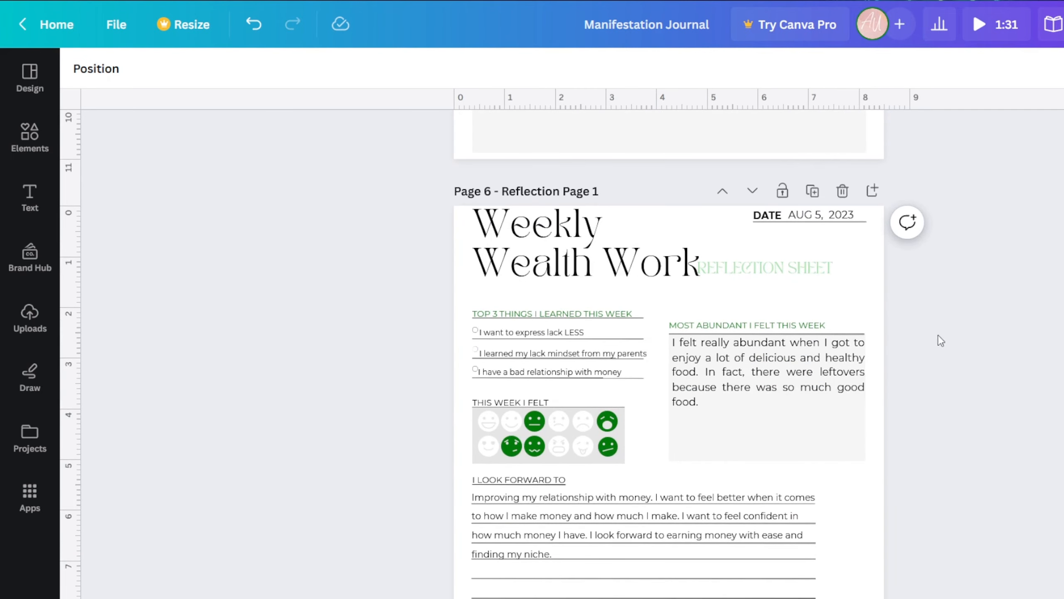
pyautogui.moveTo(869, 327); pyautogui.dragTo(669, 425)
pyautogui.moveTo(754, 403); pyautogui.dragTo(734, 366)
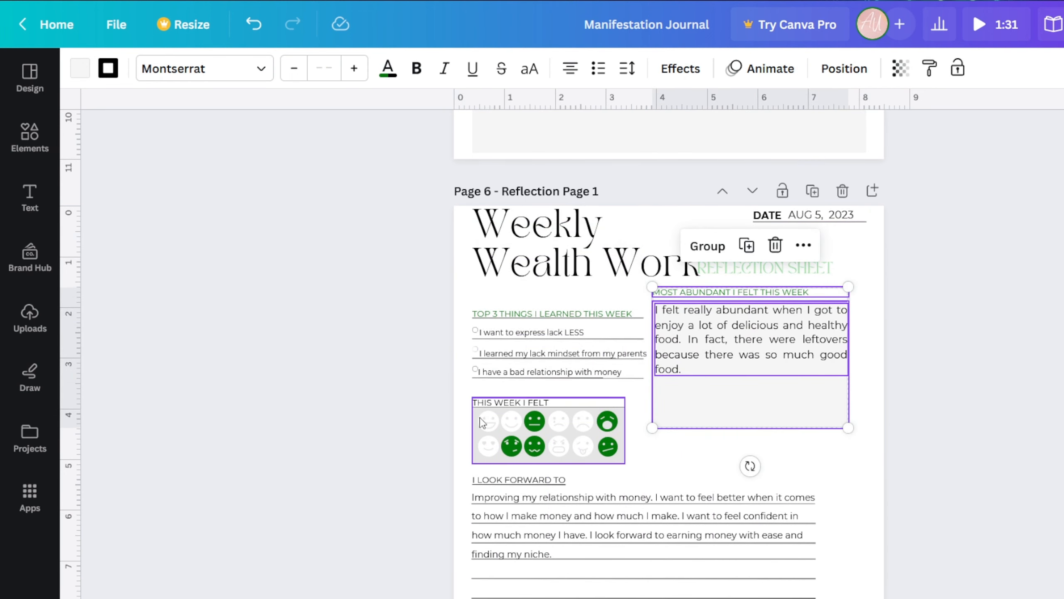
pyautogui.scroll(5, 1027, 399)
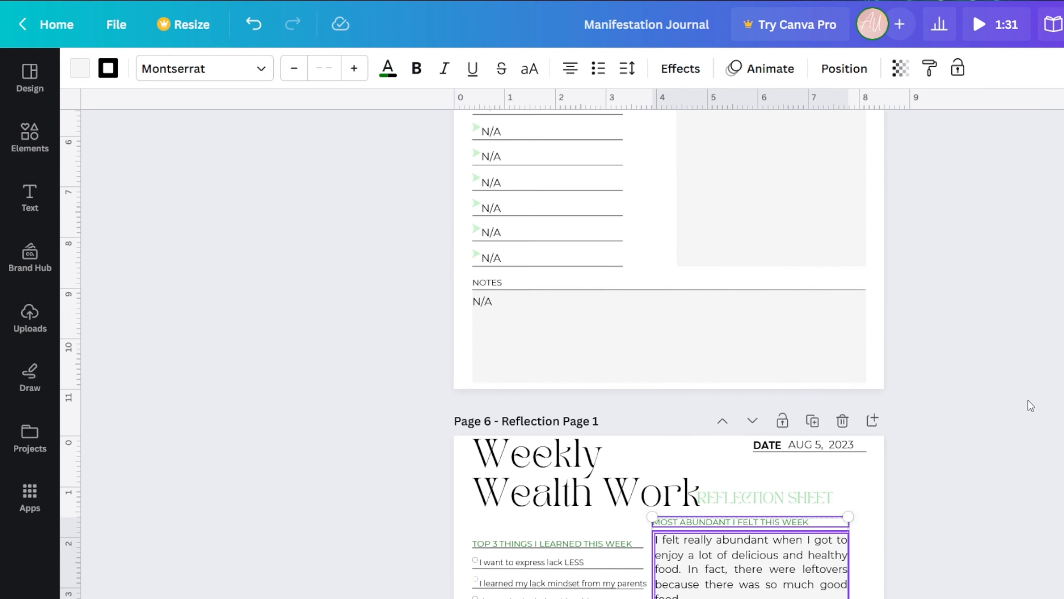
pyautogui.hotkey('ctrl', 'z')
pyautogui.click(994, 418)
# Step: Delete the winged dollar coin from the top of the page 1 cover
pyautogui.scroll(20, 1000, 393)
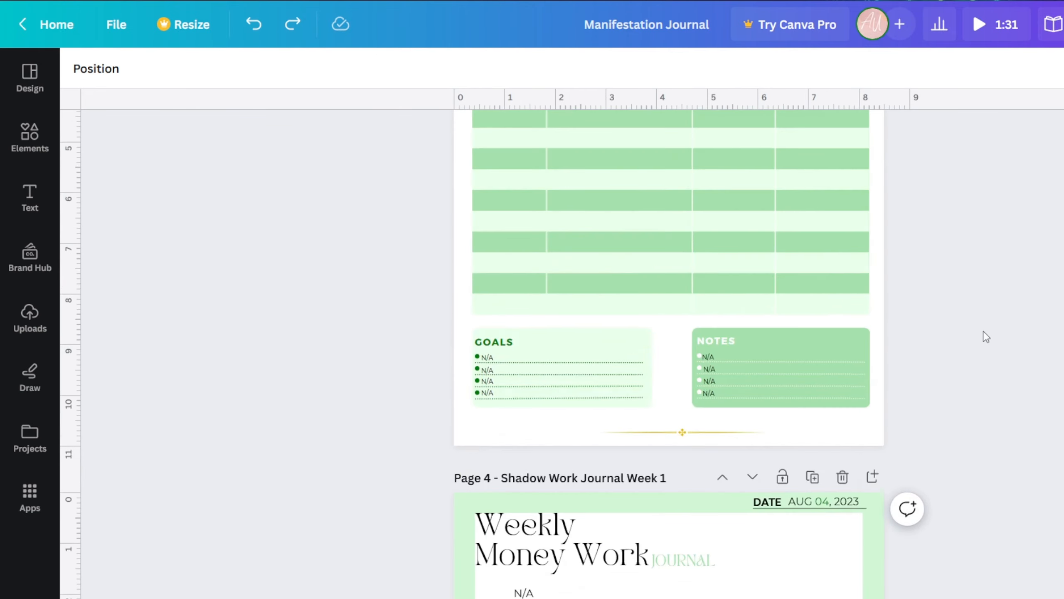
pyautogui.scroll(20, 939, 252)
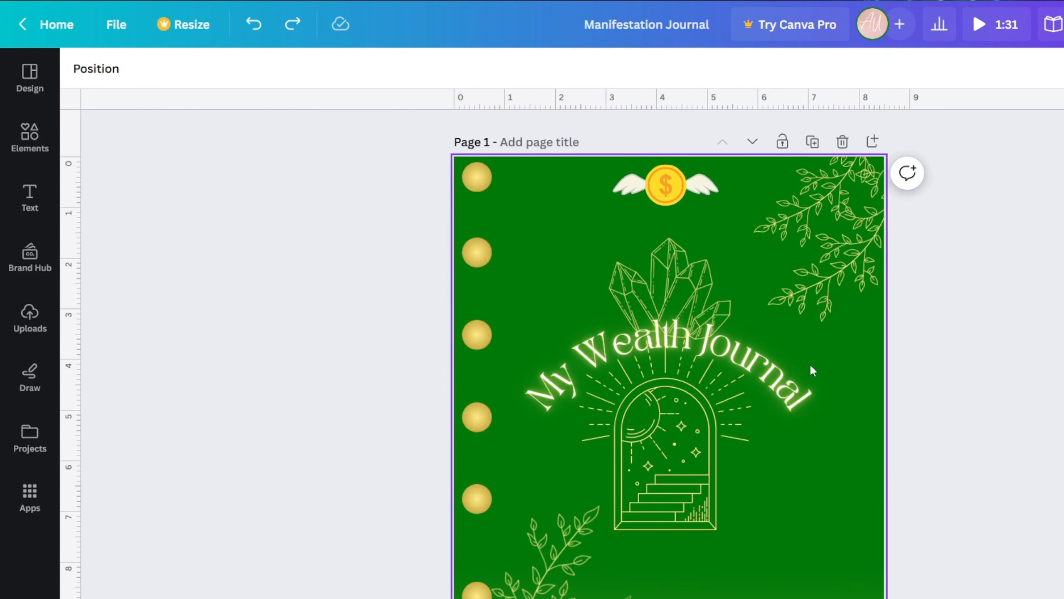
pyautogui.click(671, 204)
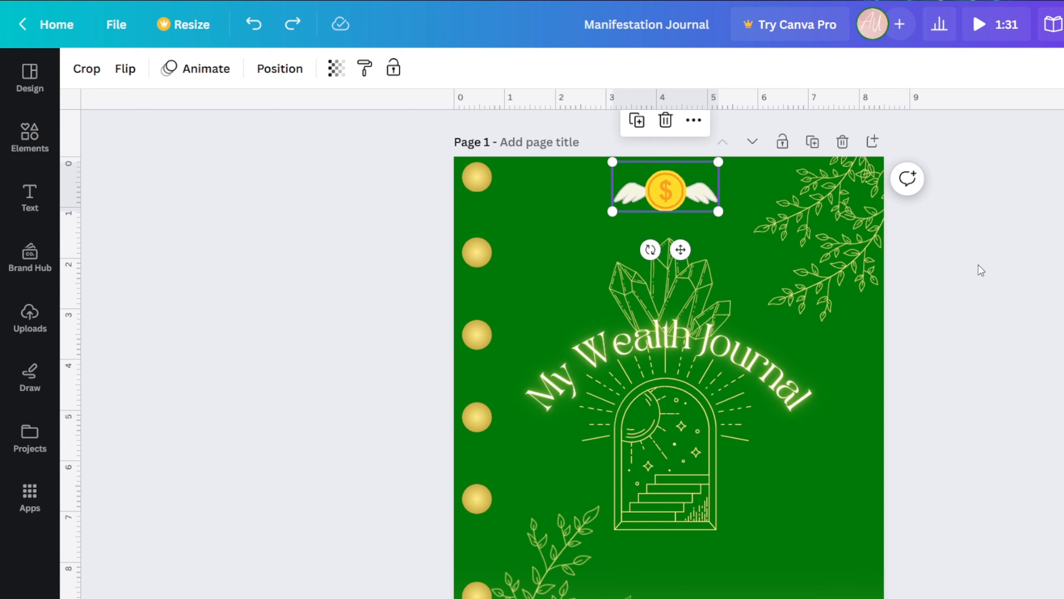
pyautogui.moveTo(523, 109); pyautogui.dragTo(449, 53)
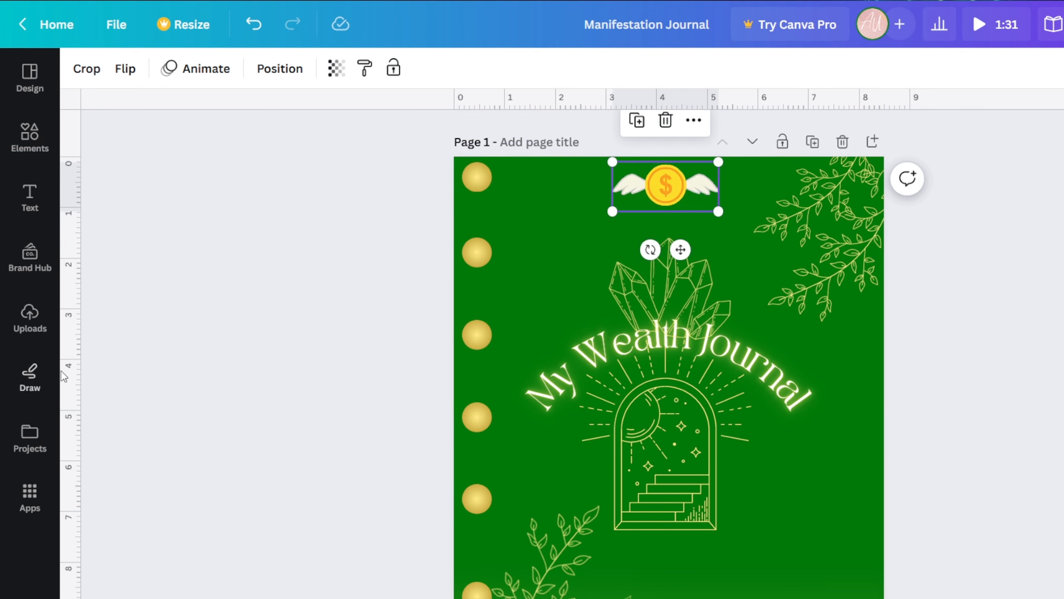
pyautogui.moveTo(77, 371)
pyautogui.mouseDown()
pyautogui.moveTo(573, 360)
pyautogui.moveTo(69, 356)
pyautogui.mouseUp()
pyautogui.moveTo(645, 189); pyautogui.dragTo(663, 193)
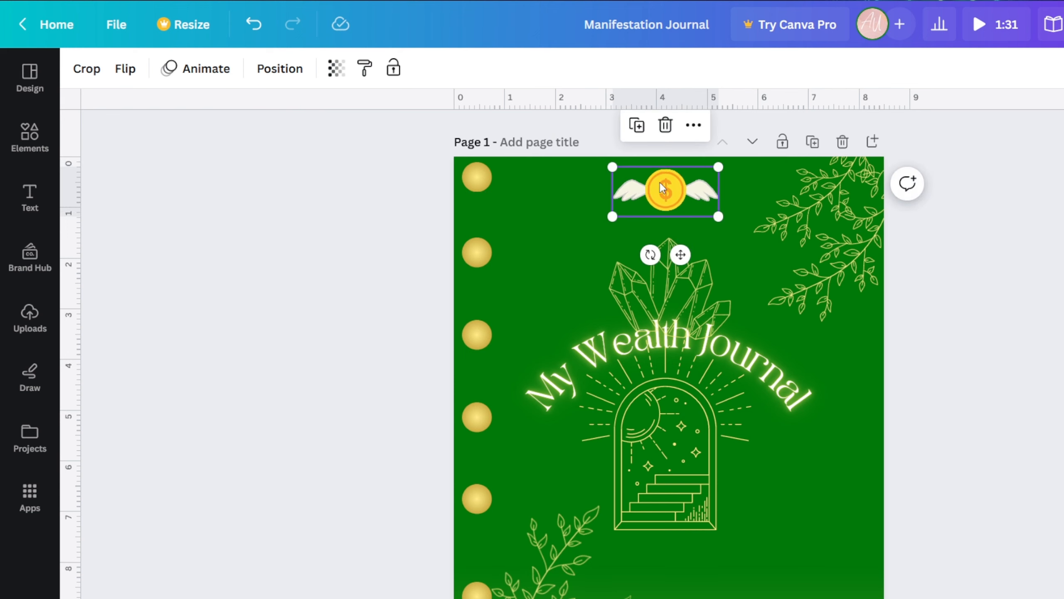
pyautogui.click(665, 124)
# Step: Delete the gold circles along the left edge of the cover
pyautogui.click(477, 597)
pyautogui.press('Delete')
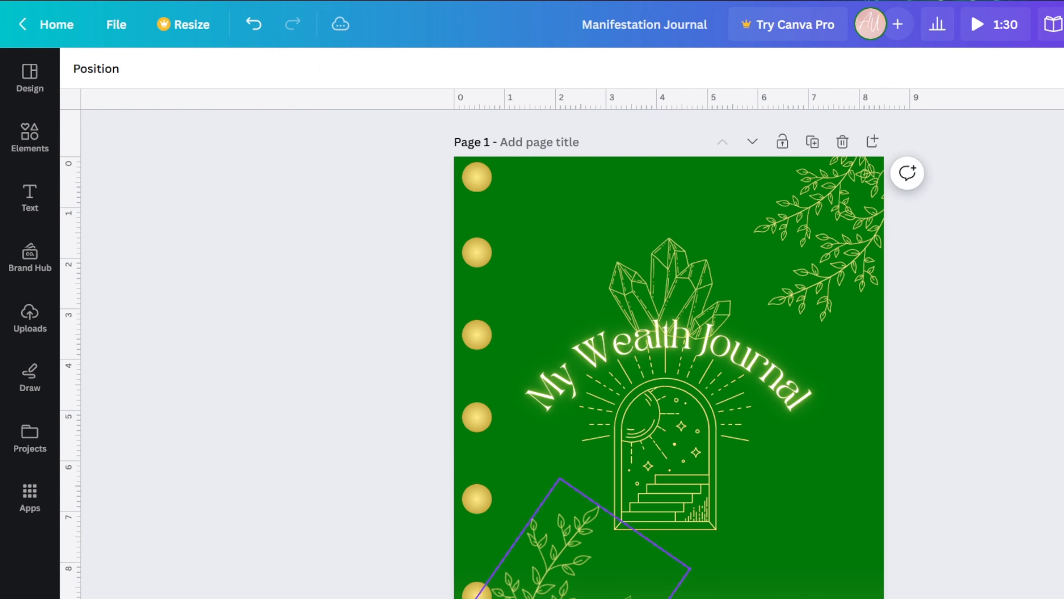
pyautogui.click(478, 590)
pyautogui.click(477, 539)
pyautogui.click(477, 495)
pyautogui.press('Delete')
pyautogui.click(477, 416)
pyautogui.press('Delete')
pyautogui.click(477, 334)
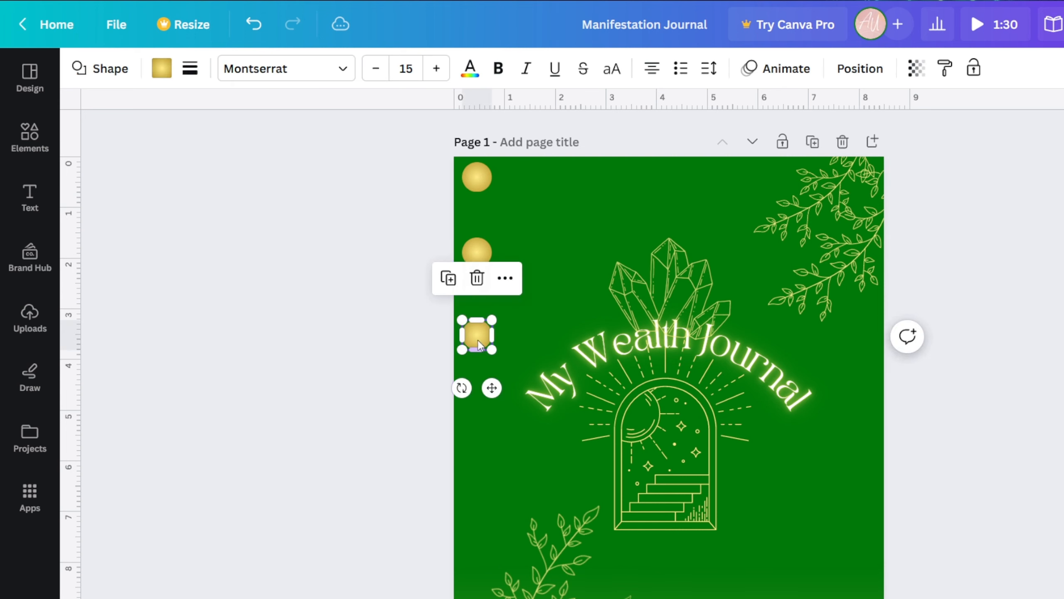
pyautogui.press('Delete')
pyautogui.click(477, 253)
pyautogui.press('Delete')
pyautogui.press('Delete')
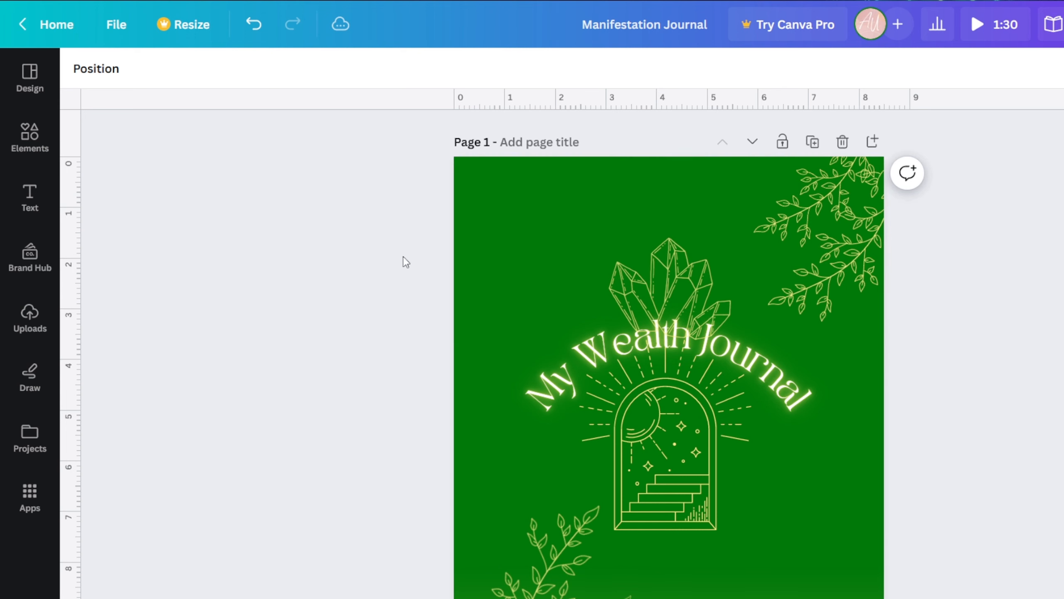
# Step: Remove the curve from the "My Wealth Journal" title and move it above the crystals near the cover's top edge
pyautogui.click(729, 358)
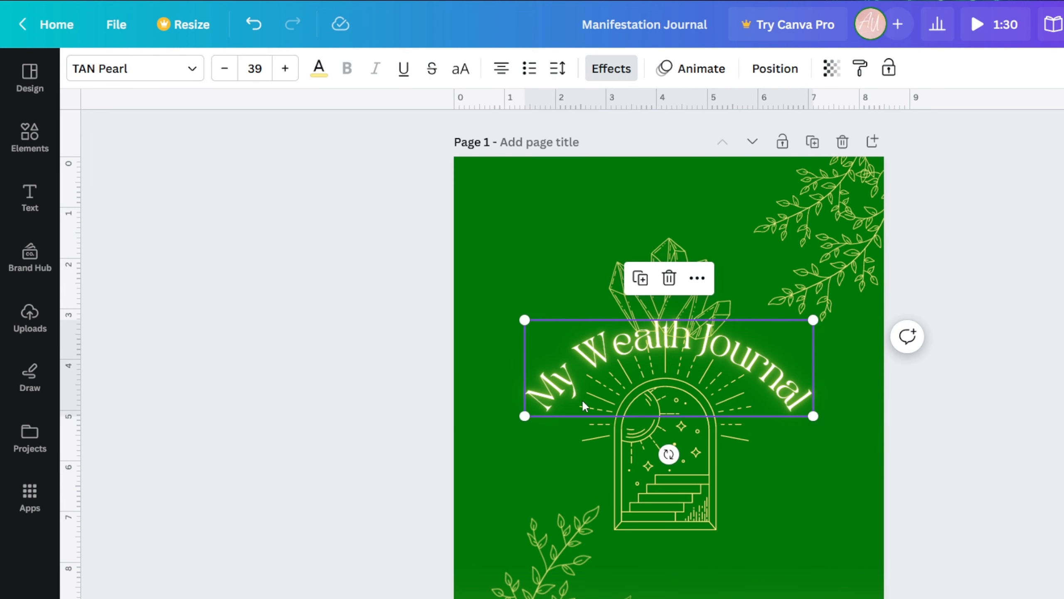
pyautogui.click(618, 83)
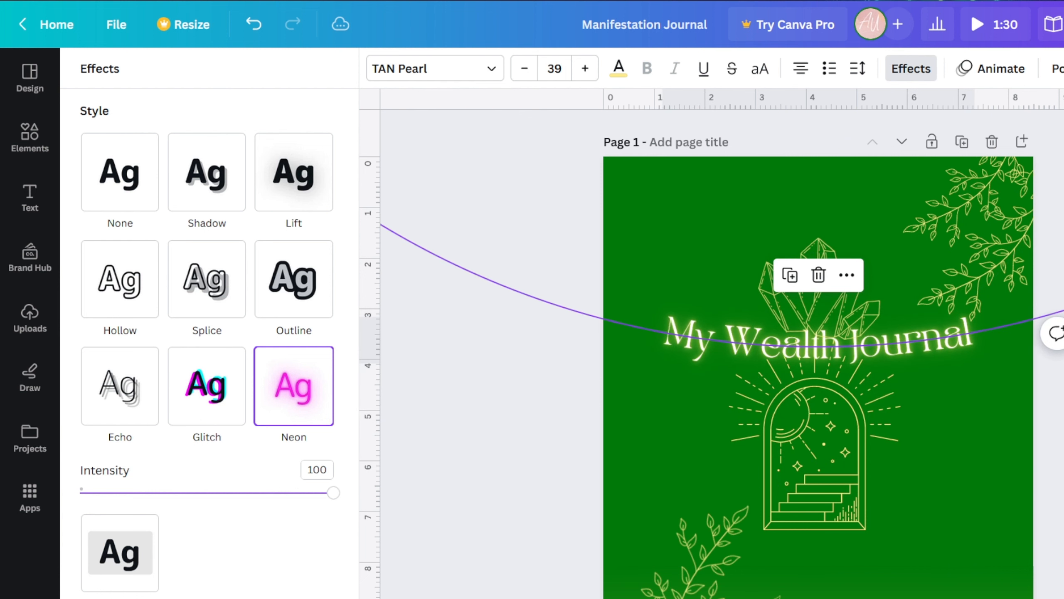
pyautogui.click(144, 594)
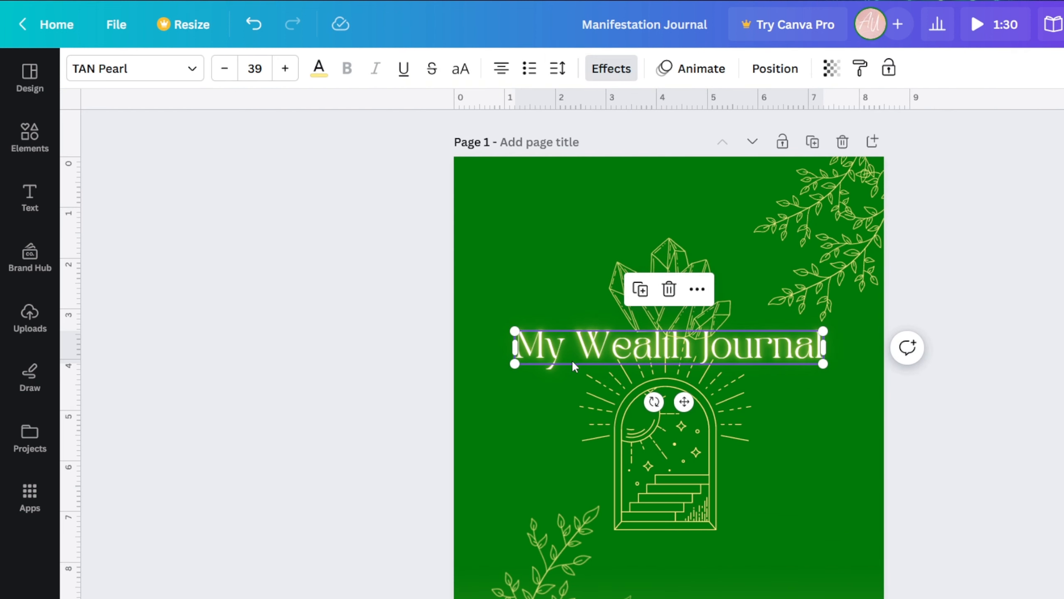
pyautogui.moveTo(575, 366); pyautogui.dragTo(580, 205)
# Step: Move the large and small leaf branches in the cover's lower part closer to its left edge
pyautogui.click(809, 259)
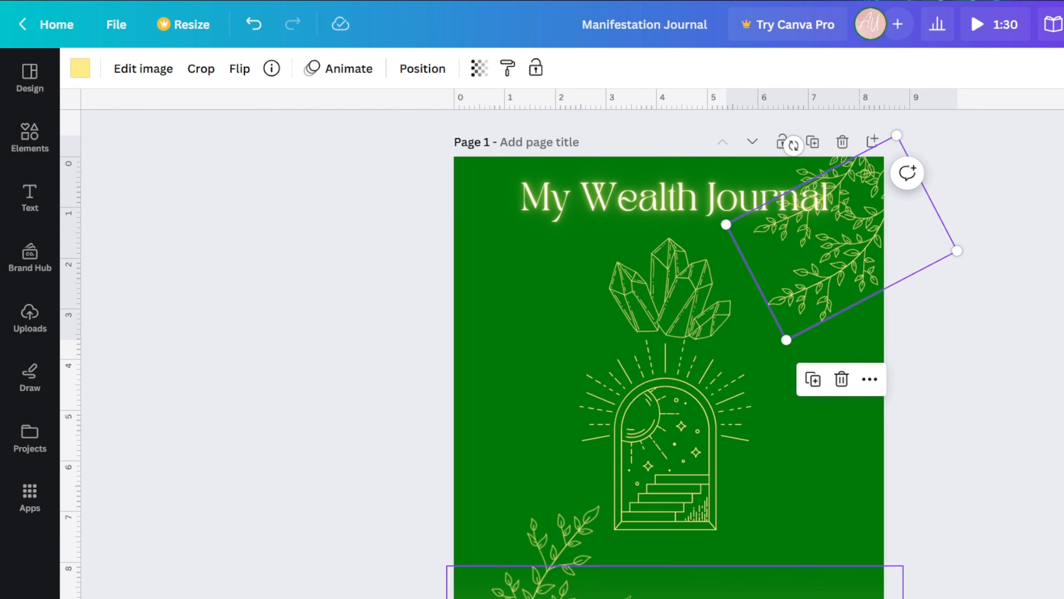
pyautogui.moveTo(557, 557); pyautogui.dragTo(490, 556)
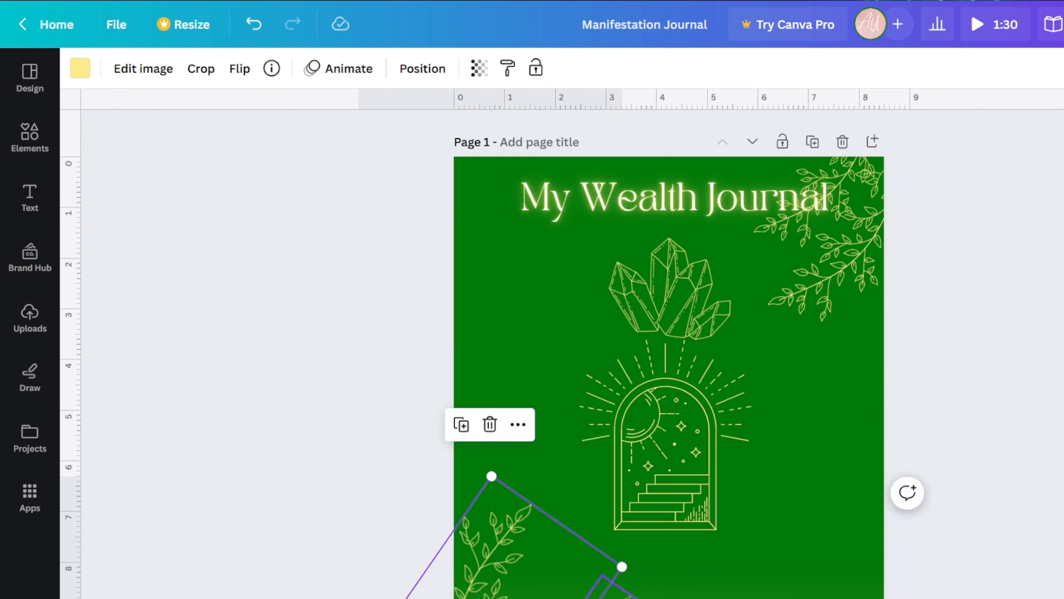
pyautogui.click(607, 592)
pyautogui.moveTo(607, 592); pyautogui.dragTo(540, 592)
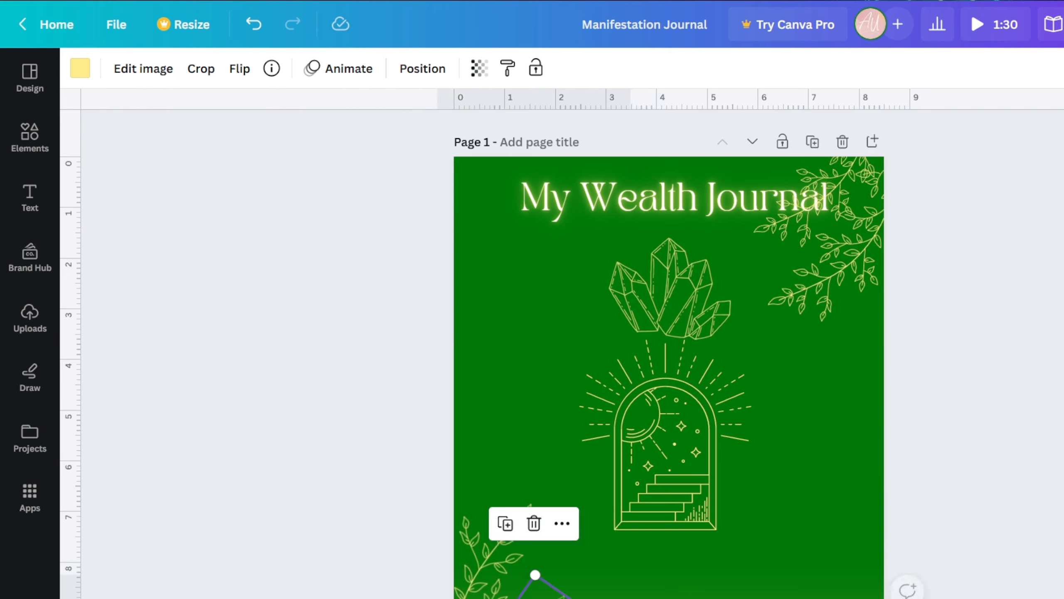
pyautogui.click(828, 589)
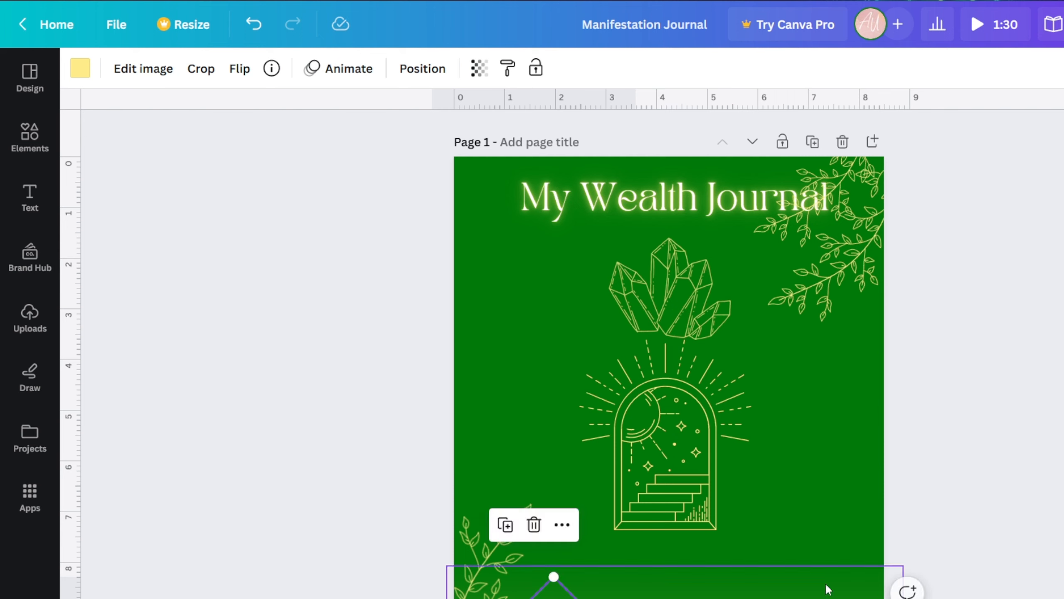
# Step: Replace the word "Wealth" with "Manifestation" in the cover title so it reads "My Manifestation Journal"
pyautogui.click(952, 481)
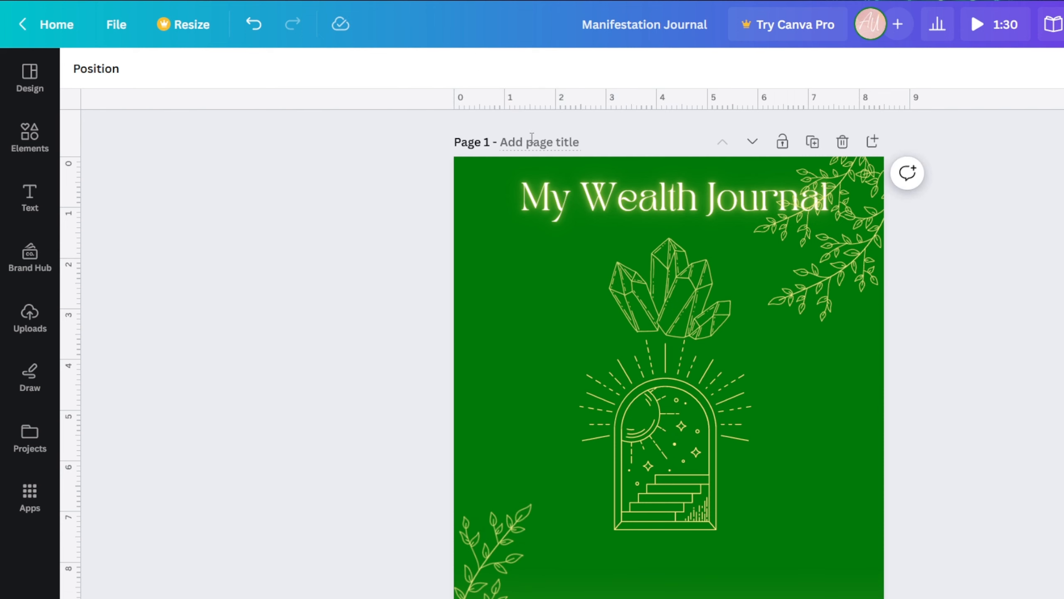
pyautogui.click(648, 215)
pyautogui.doubleClick(597, 197)
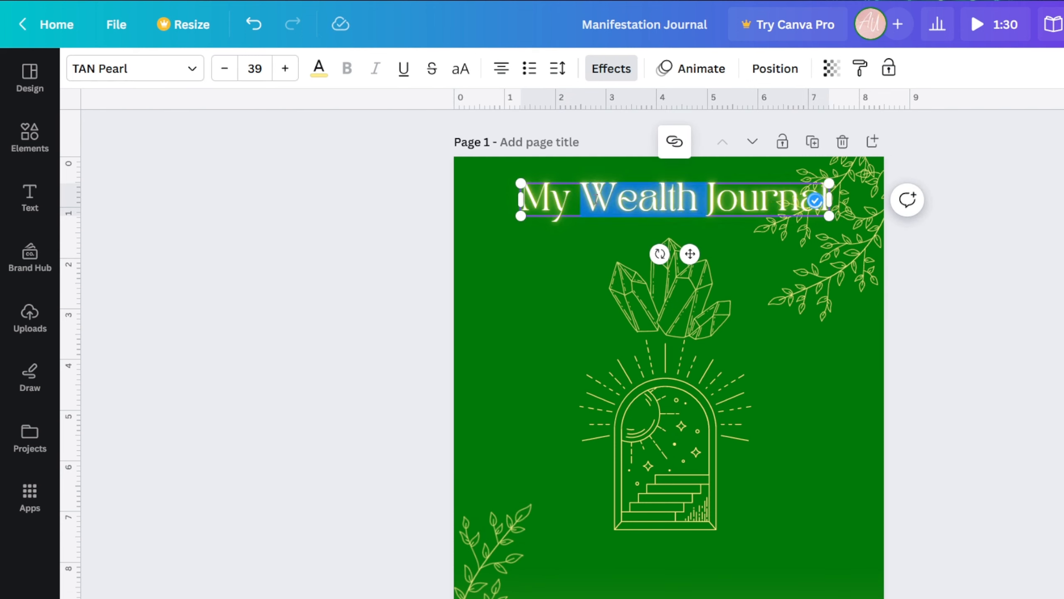
pyautogui.click(597, 198)
pyautogui.moveTo(591, 200); pyautogui.dragTo(743, 208)
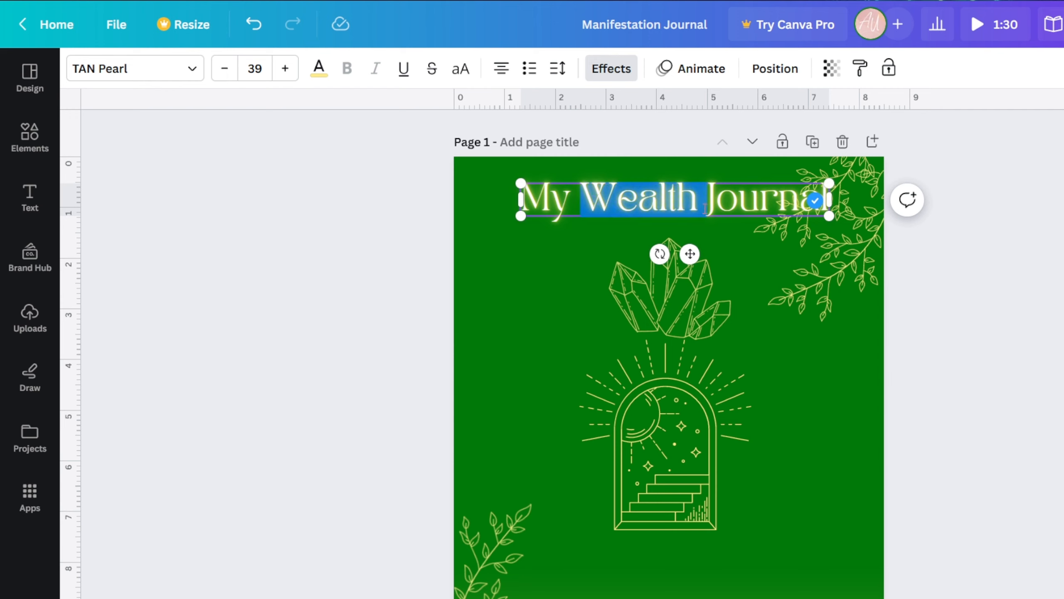
pyautogui.write('Manifestatio')
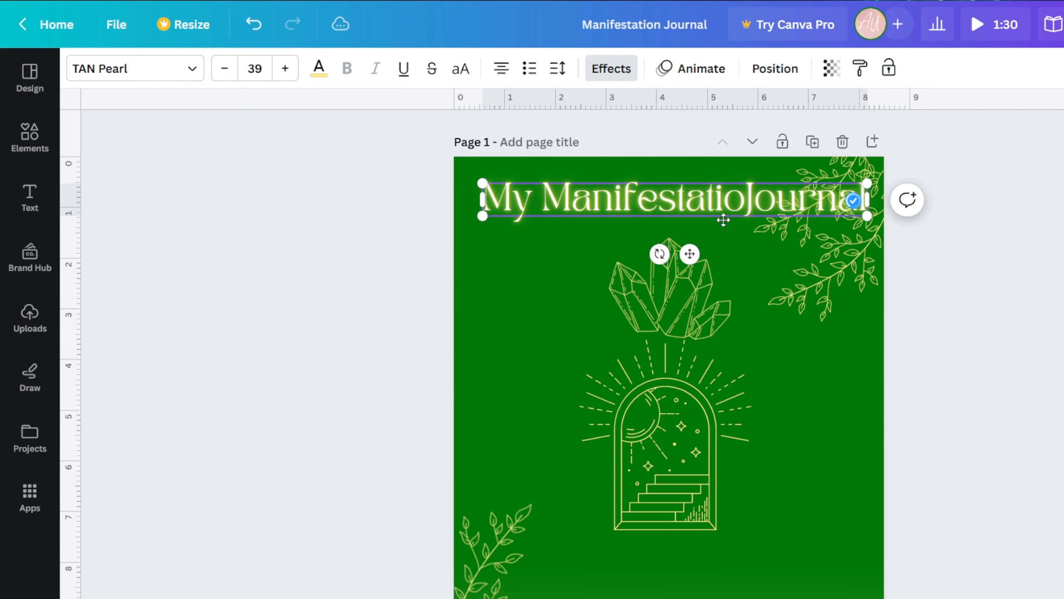
pyautogui.write('n')
pyautogui.click(926, 331)
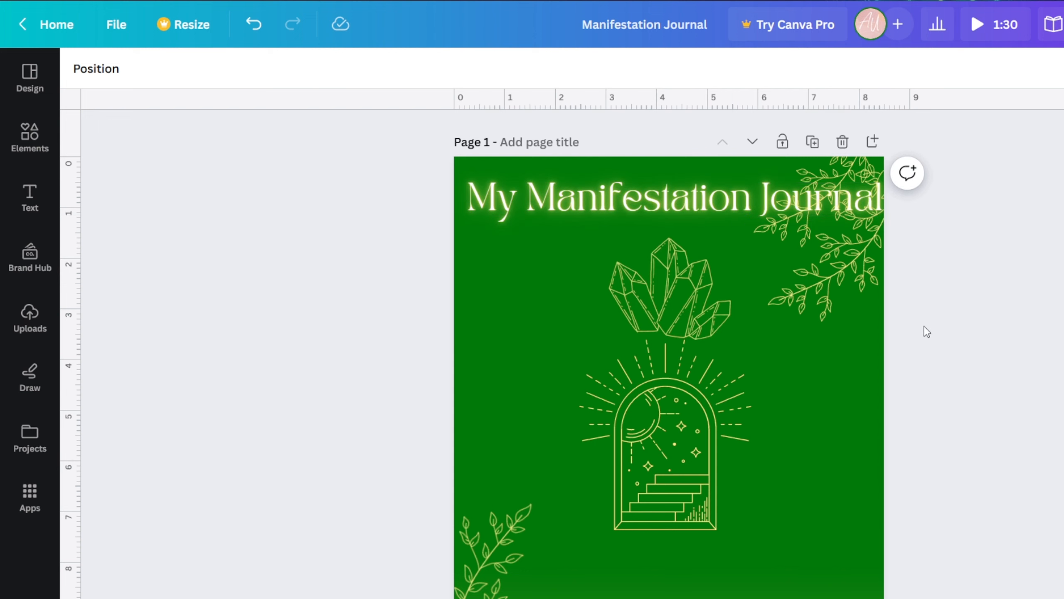
# Step: Reduce the cover title's font size to 34 and centre the title horizontally on the page
pyautogui.click(737, 203)
pyautogui.click(226, 69)
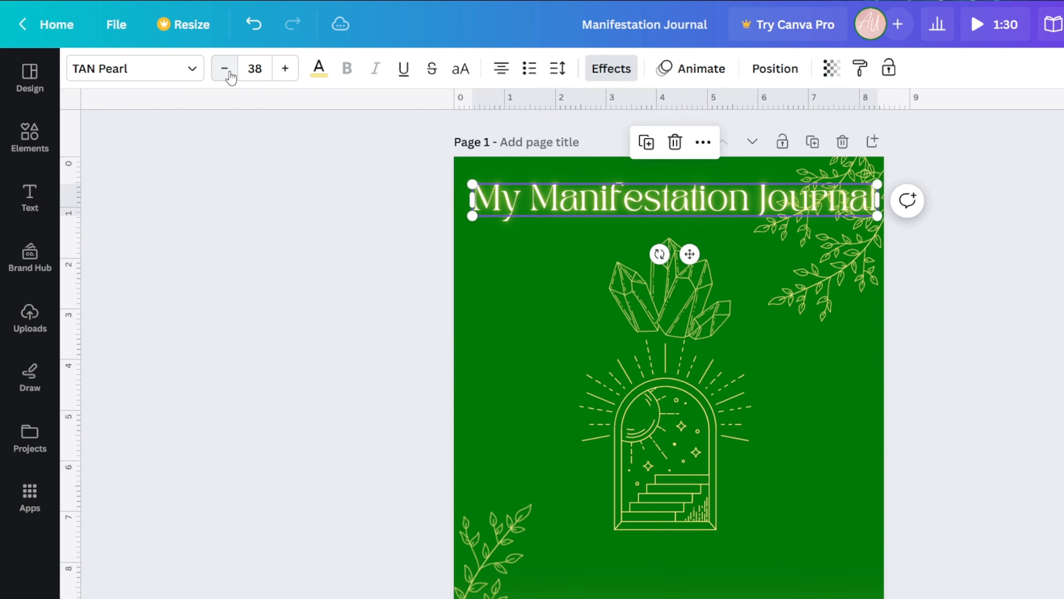
pyautogui.click(225, 69)
pyautogui.click(225, 69)
pyautogui.click(225, 69)
pyautogui.click(230, 76)
pyautogui.click(970, 320)
pyautogui.moveTo(669, 204); pyautogui.dragTo(661, 200)
pyautogui.click(420, 278)
# Step: Shrink the crystals graphic and centre it directly above the arched doorway on the cover
pyautogui.scroll(-5, 474, 512)
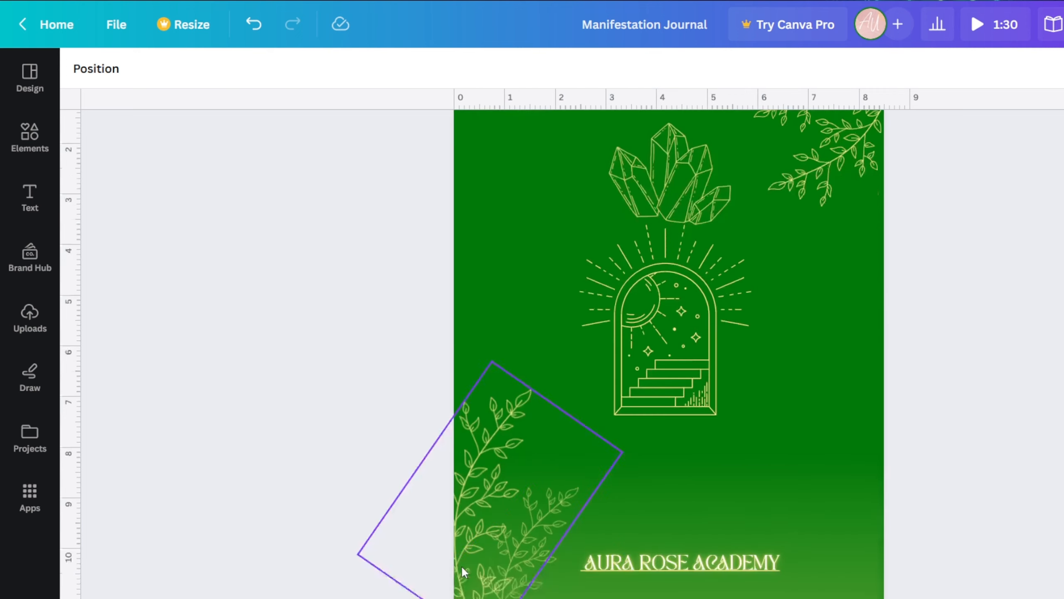
pyautogui.scroll(5, 474, 512)
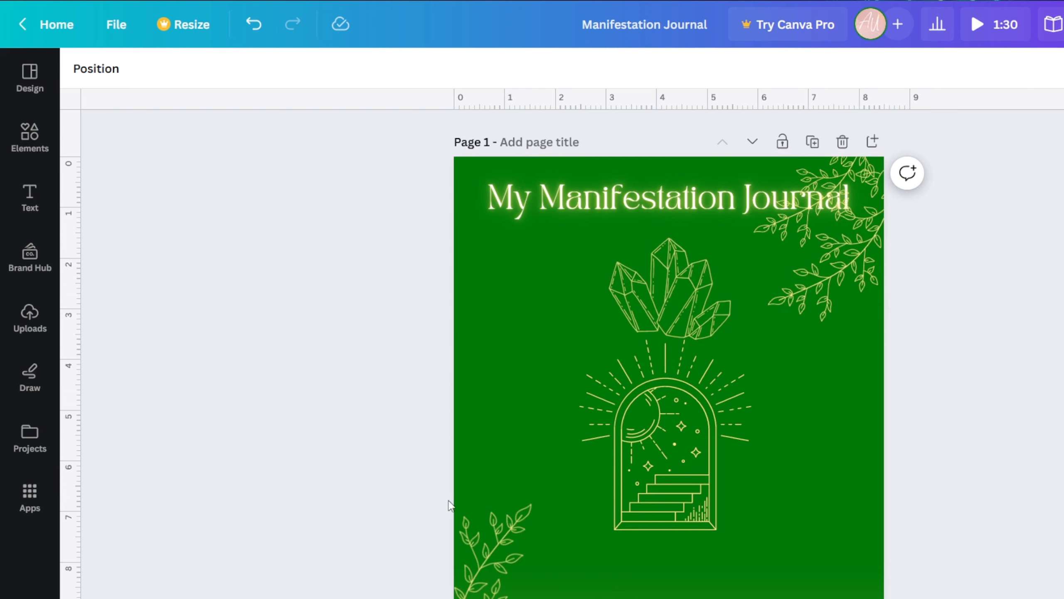
pyautogui.click(700, 294)
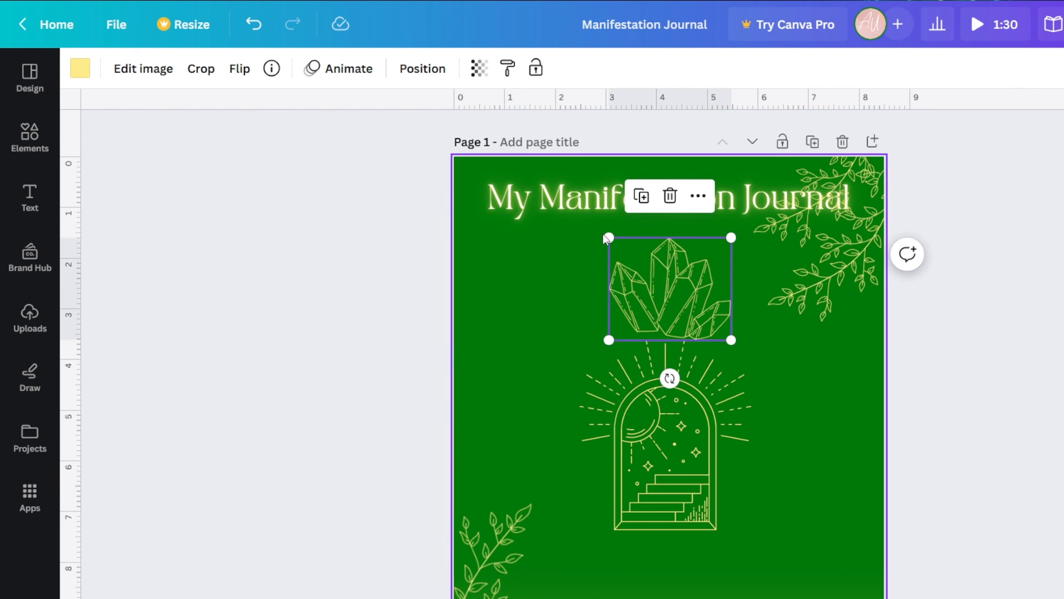
pyautogui.moveTo(606, 237); pyautogui.dragTo(647, 290)
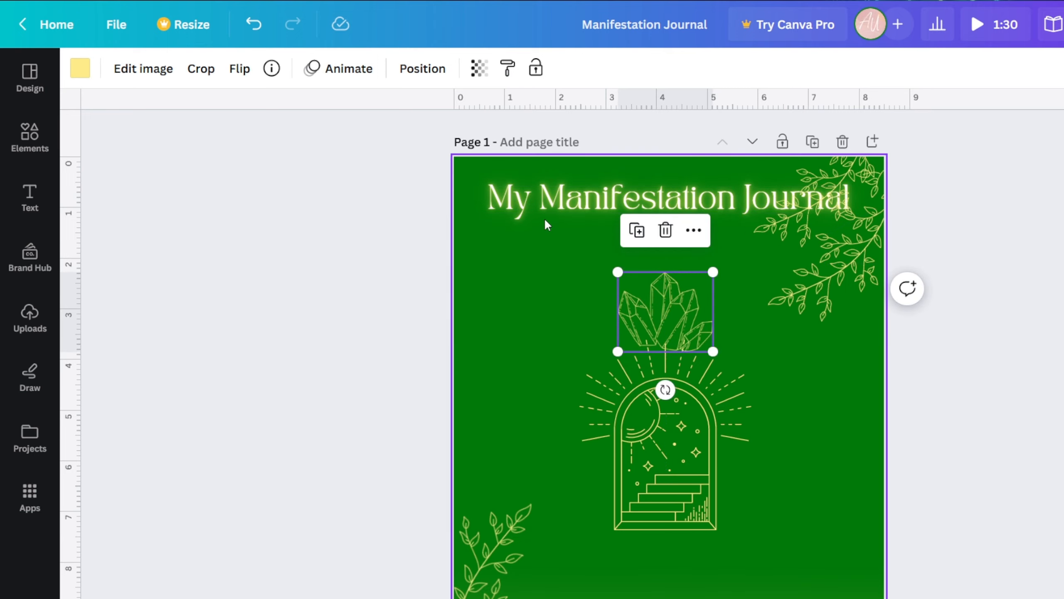
pyautogui.scroll(-20, 553, 385)
pyautogui.scroll(-15, 708, 290)
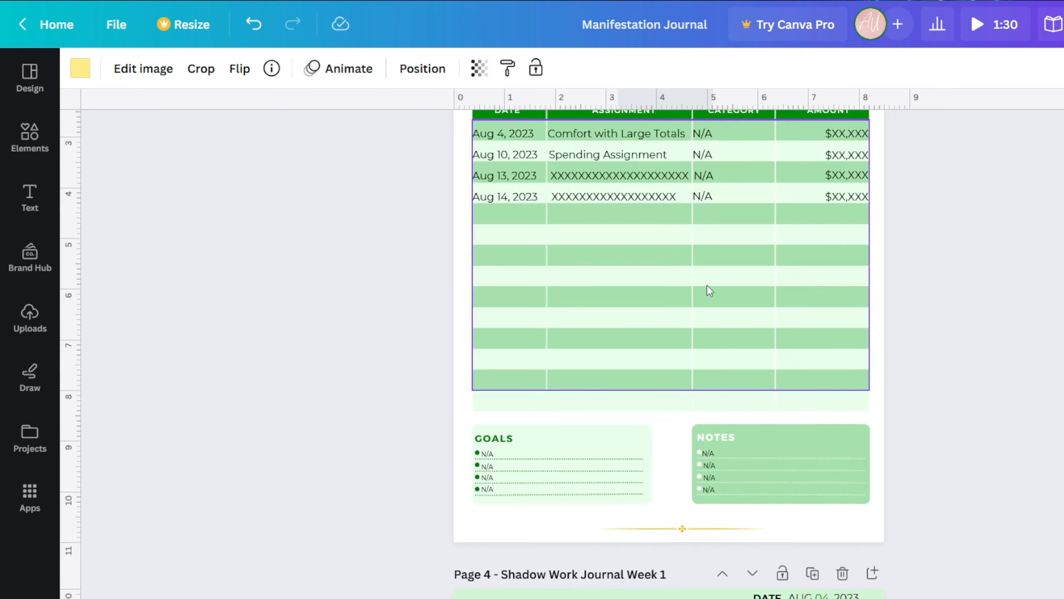
pyautogui.scroll(-8, 471, 349)
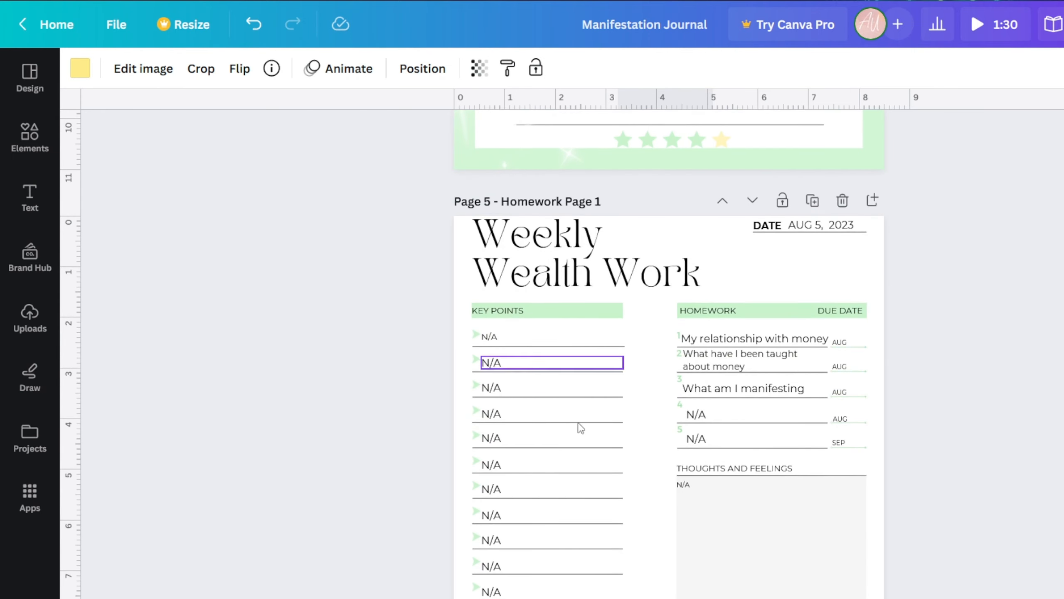
pyautogui.scroll(20, 577, 428)
pyautogui.scroll(20, 574, 268)
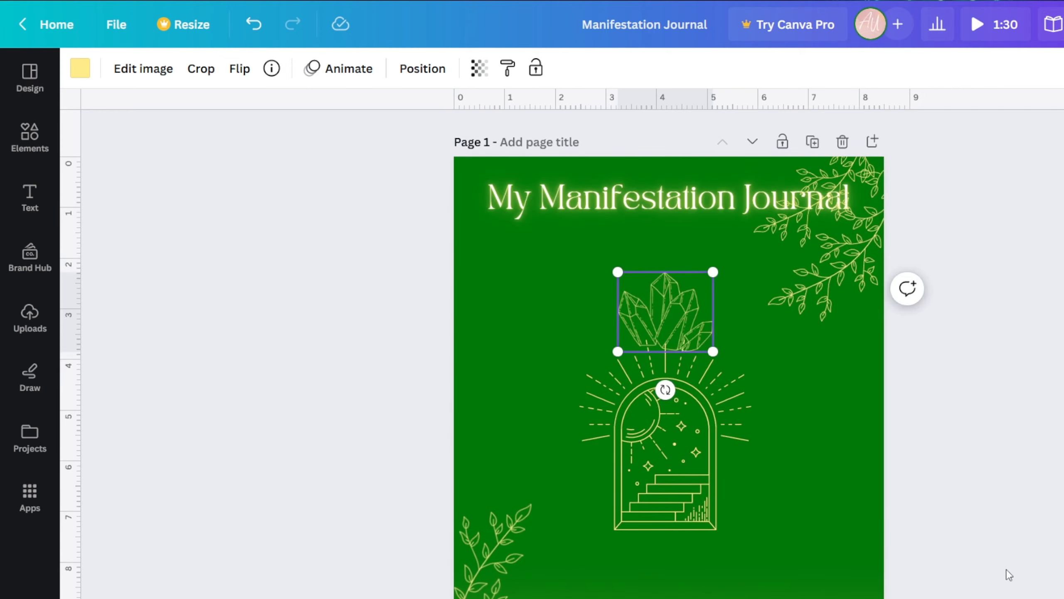
# Step: Change the font of the "My Manifestation Journal" title to Jua
pyautogui.click(676, 204)
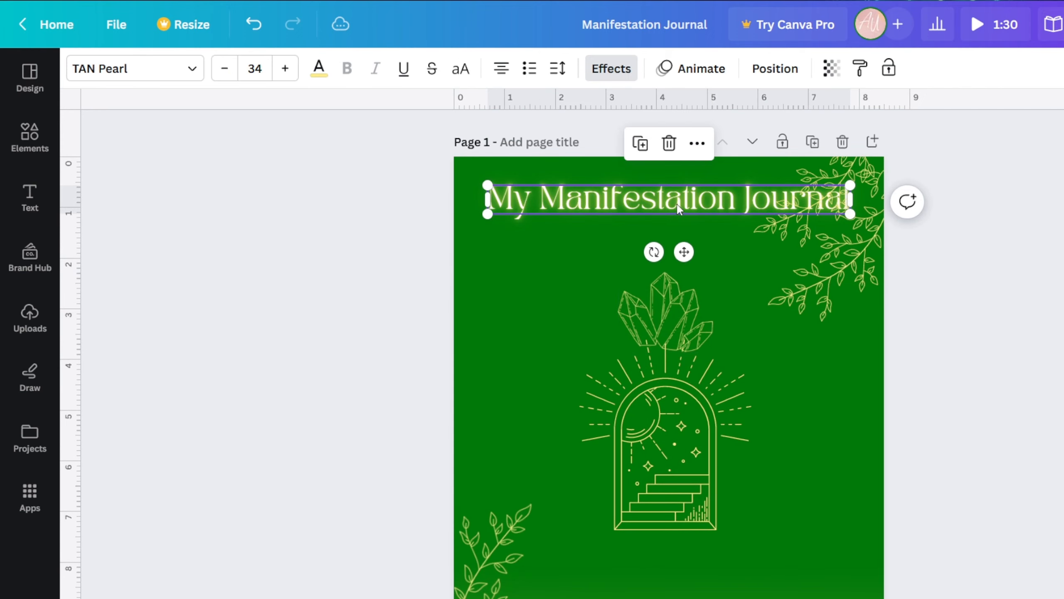
pyautogui.click(191, 72)
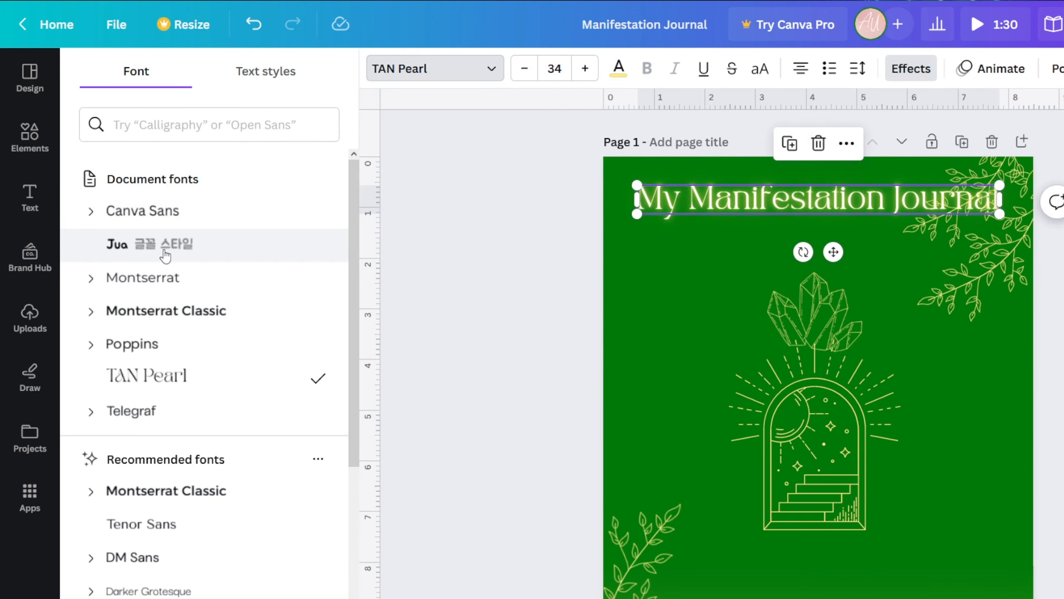
pyautogui.click(135, 260)
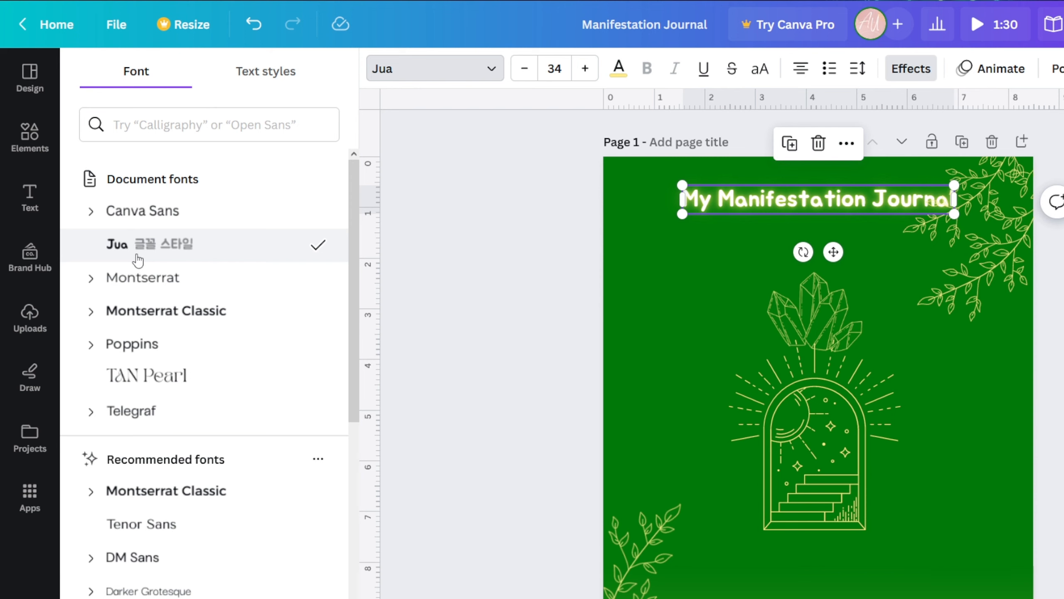
pyautogui.click(199, 377)
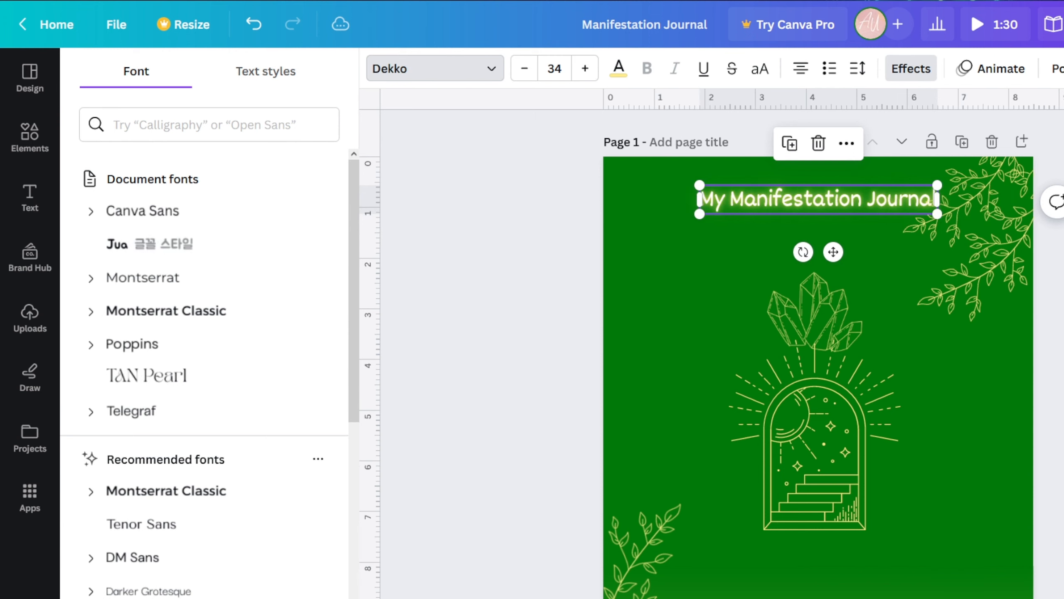
pyautogui.click(161, 245)
pyautogui.click(450, 373)
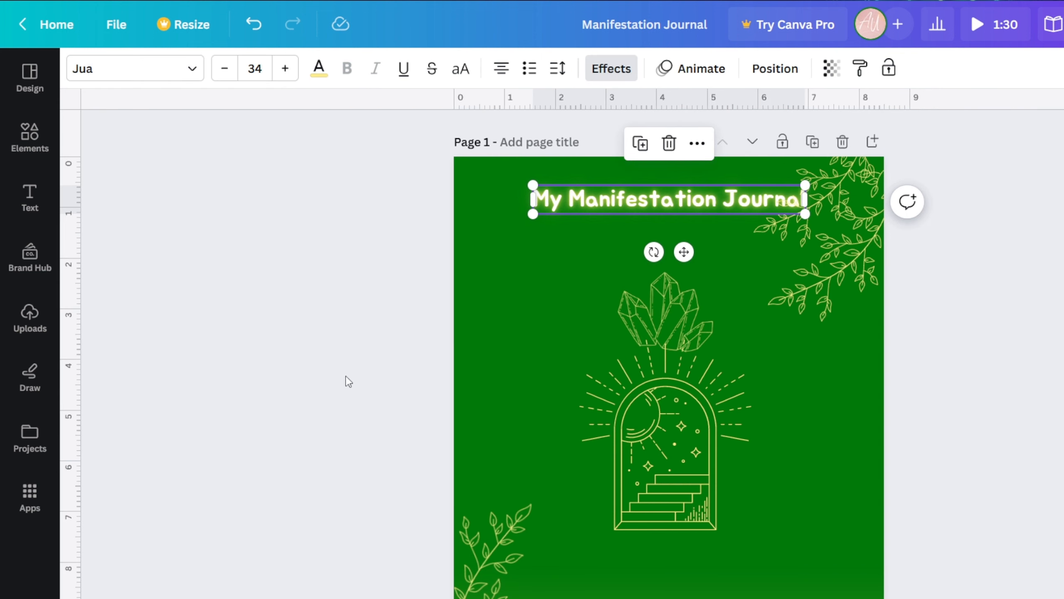
# Step: Move the title down to the cover's lower part and set the "AURA ROSE ACADEMY" text's font to Jua
pyautogui.moveTo(616, 213); pyautogui.dragTo(610, 479)
pyautogui.moveTo(675, 598); pyautogui.dragTo(693, 598)
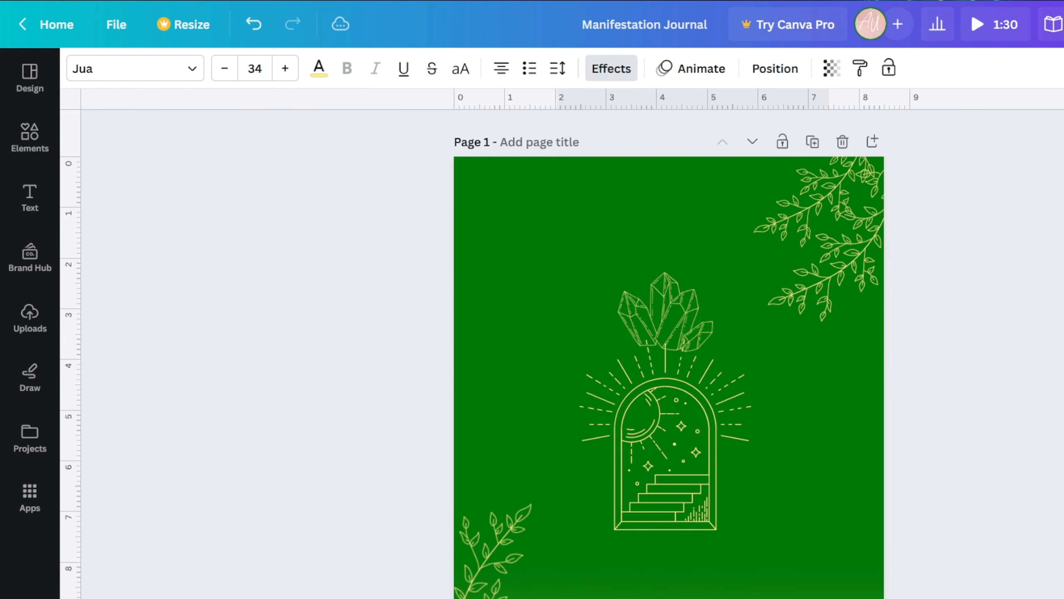
pyautogui.click(683, 598)
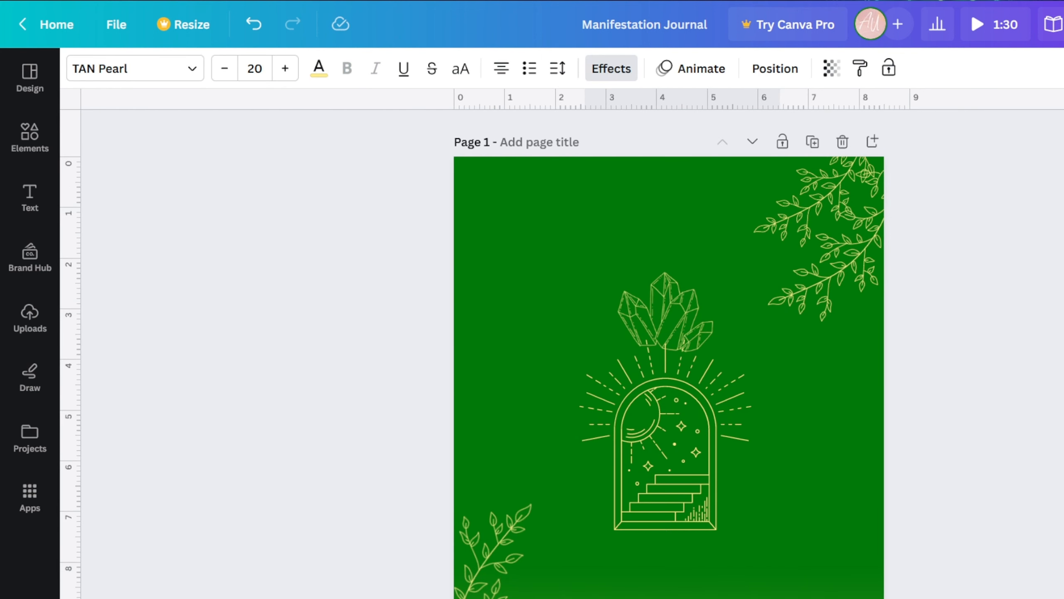
pyautogui.click(545, 598)
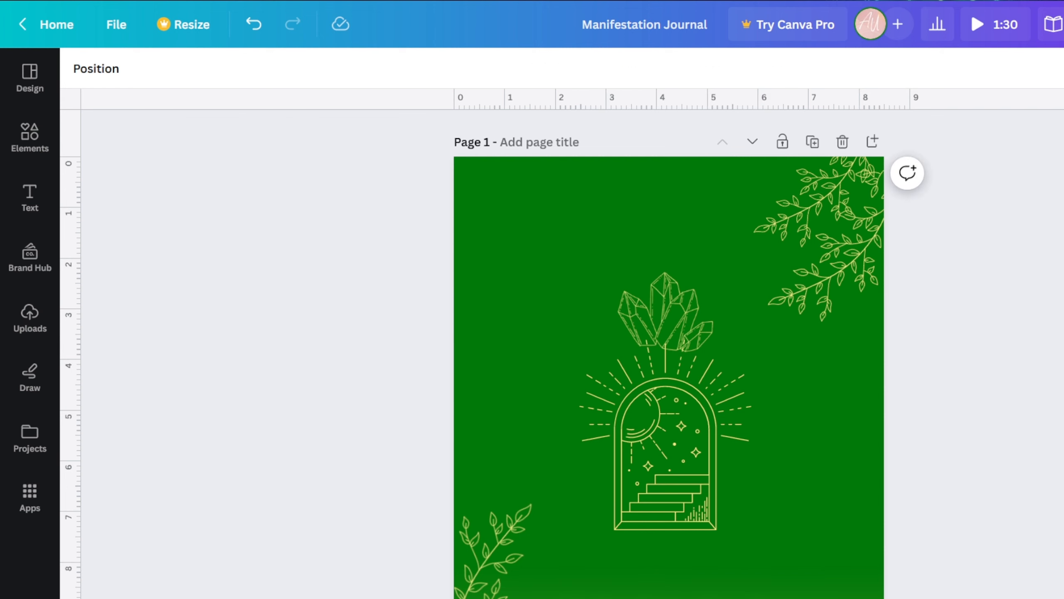
pyautogui.click(683, 598)
pyautogui.click(191, 71)
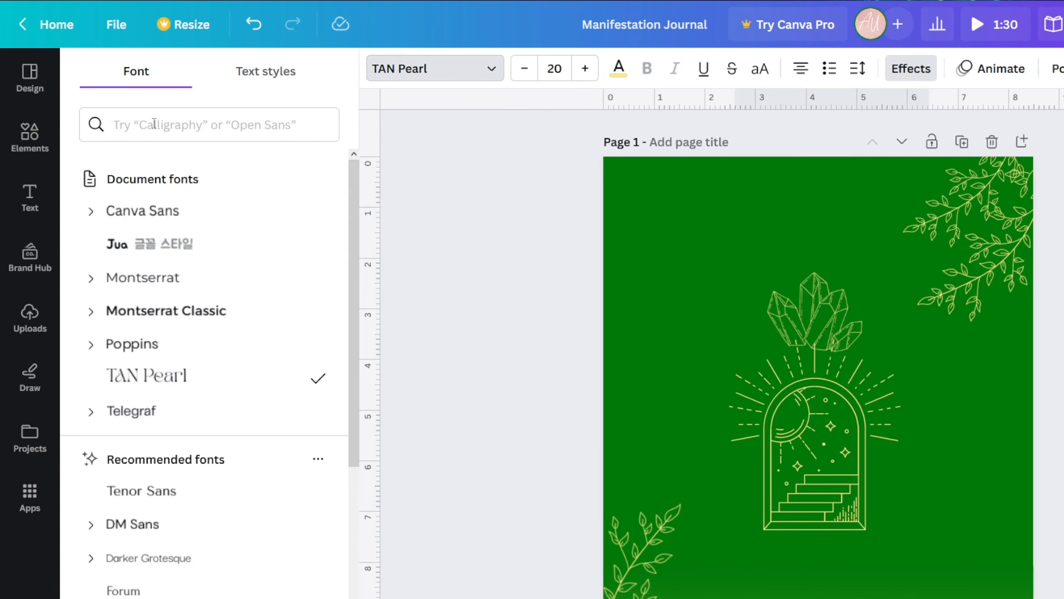
pyautogui.click(174, 245)
pyautogui.click(473, 375)
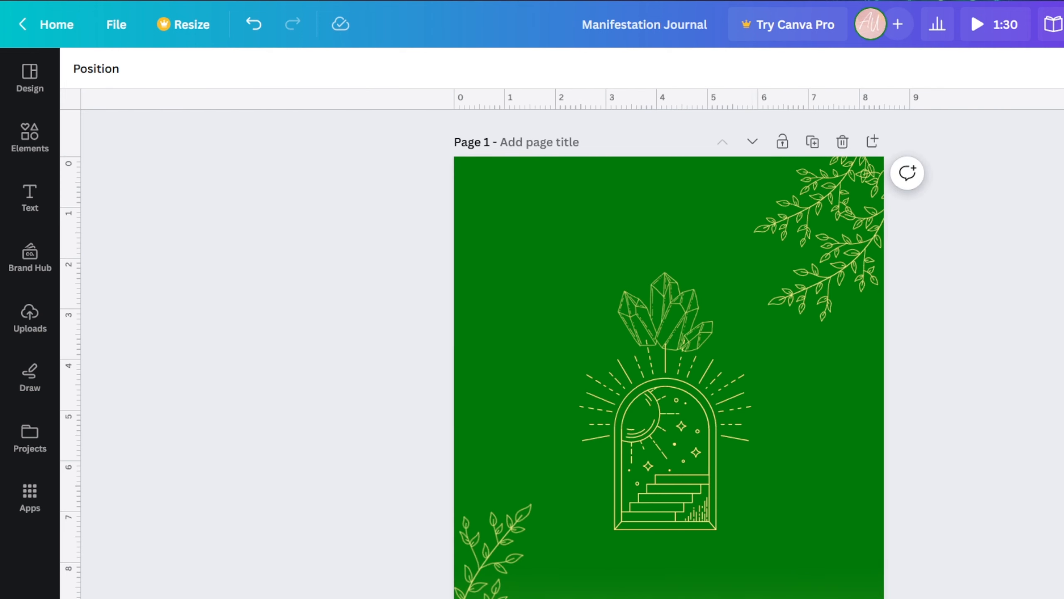
# Step: Undo the Jua font changes on the title and the "AURA ROSE ACADEMY" text, along with the title's move
pyautogui.hotkey('ctrl', 'z')
pyautogui.hotkey('ctrl', 'z')
pyautogui.hotkey('ctrl', 'z')
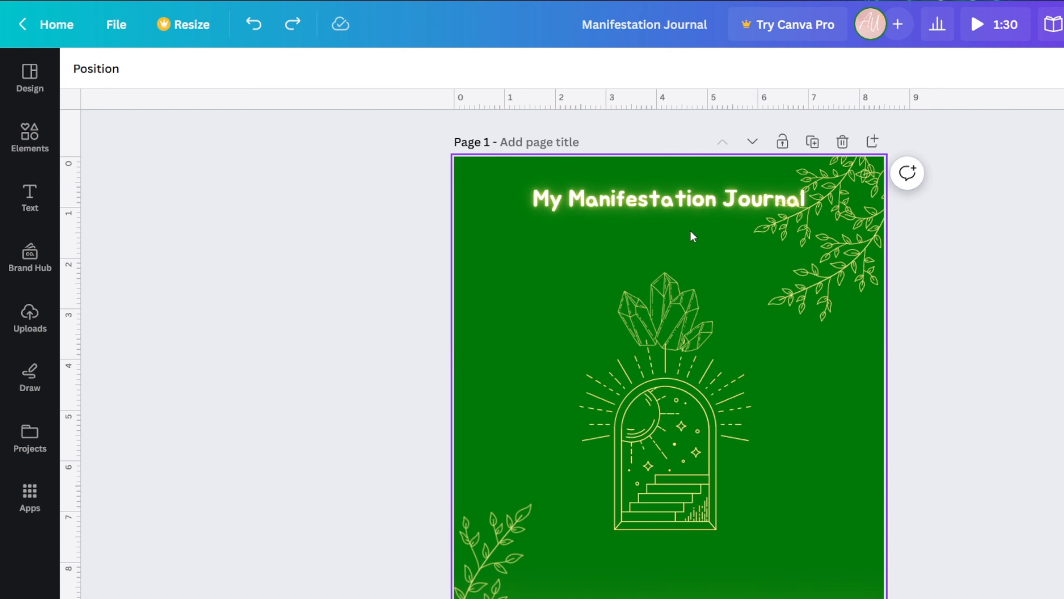
pyautogui.scroll(-15, 618, 240)
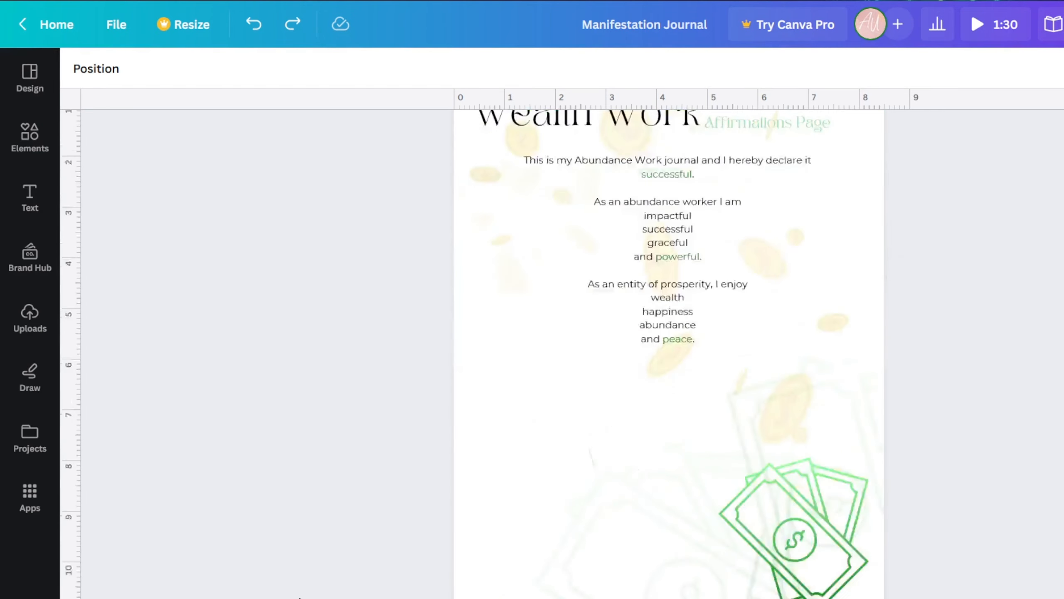
pyautogui.scroll(-8, 541, 419)
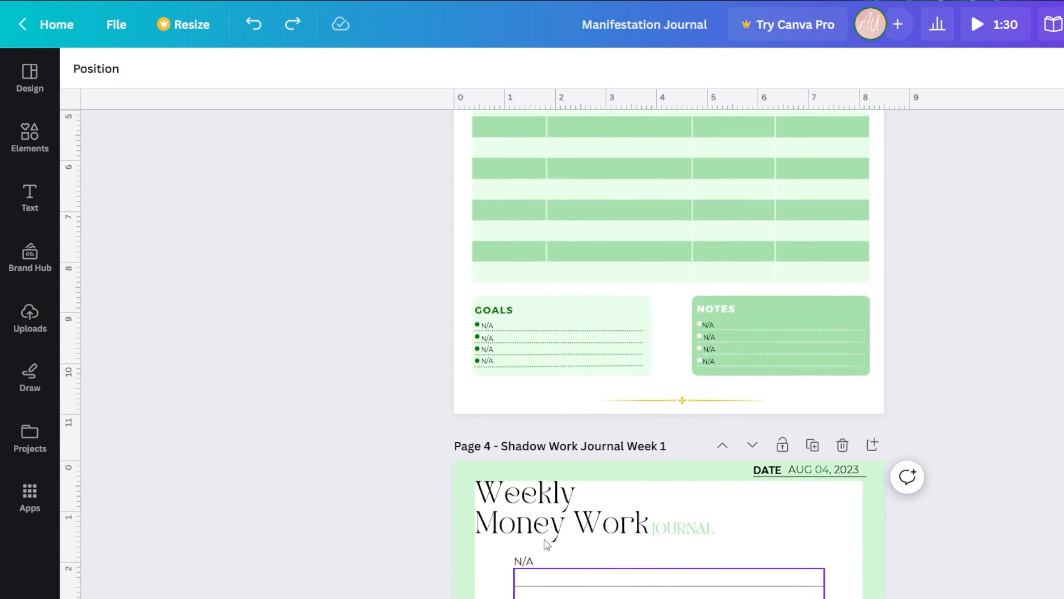
pyautogui.scroll(9, 551, 542)
pyautogui.scroll(15, 551, 543)
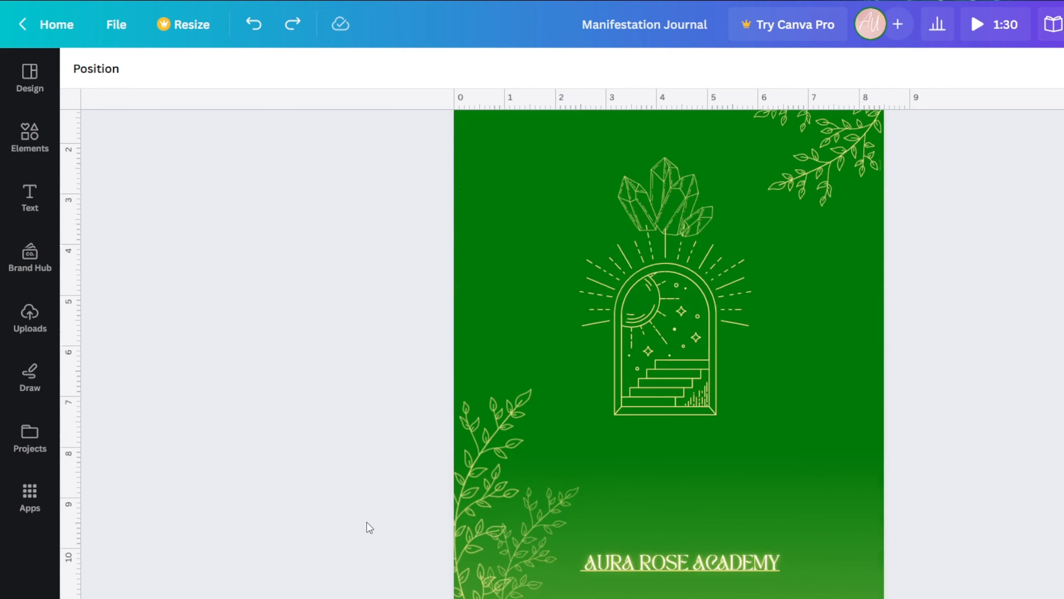
# Step: Search the elements library for "gradient" and look through the photo results for a cover background
pyautogui.click(499, 270)
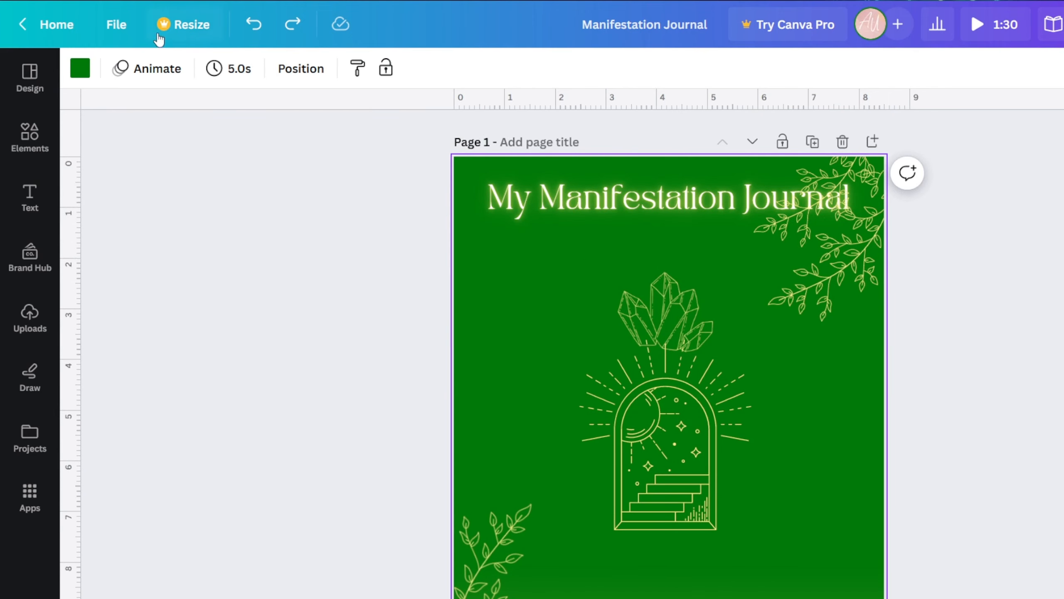
pyautogui.click(30, 136)
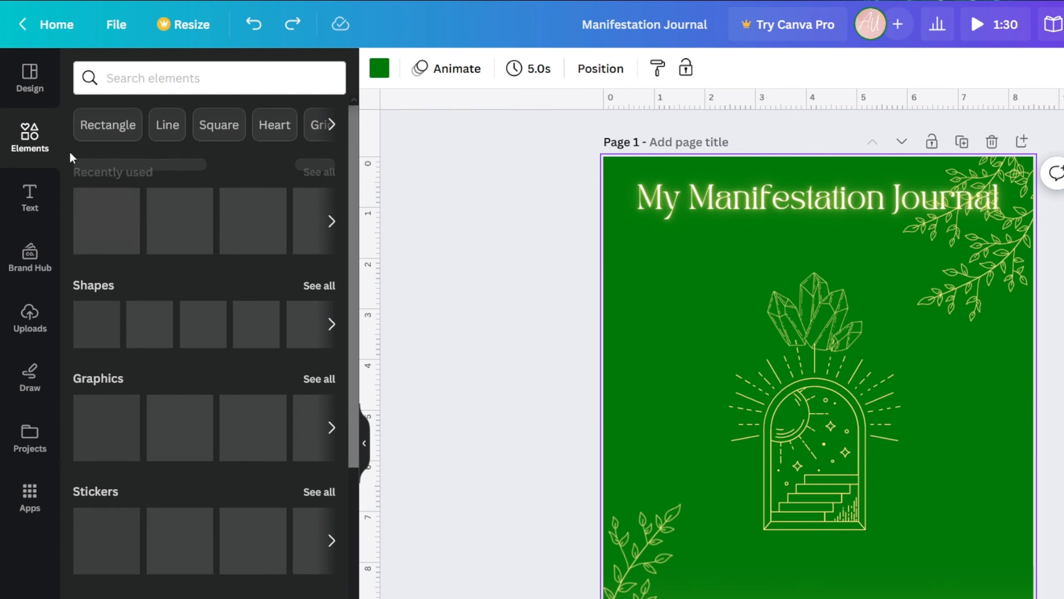
pyautogui.click(201, 86)
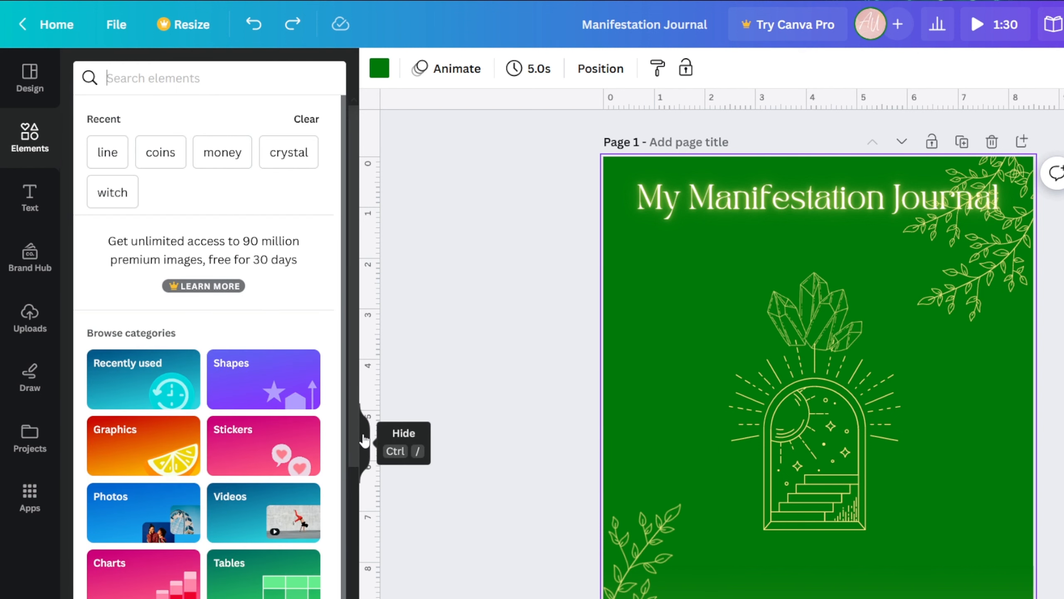
pyautogui.write('gradient')
pyautogui.press('Return')
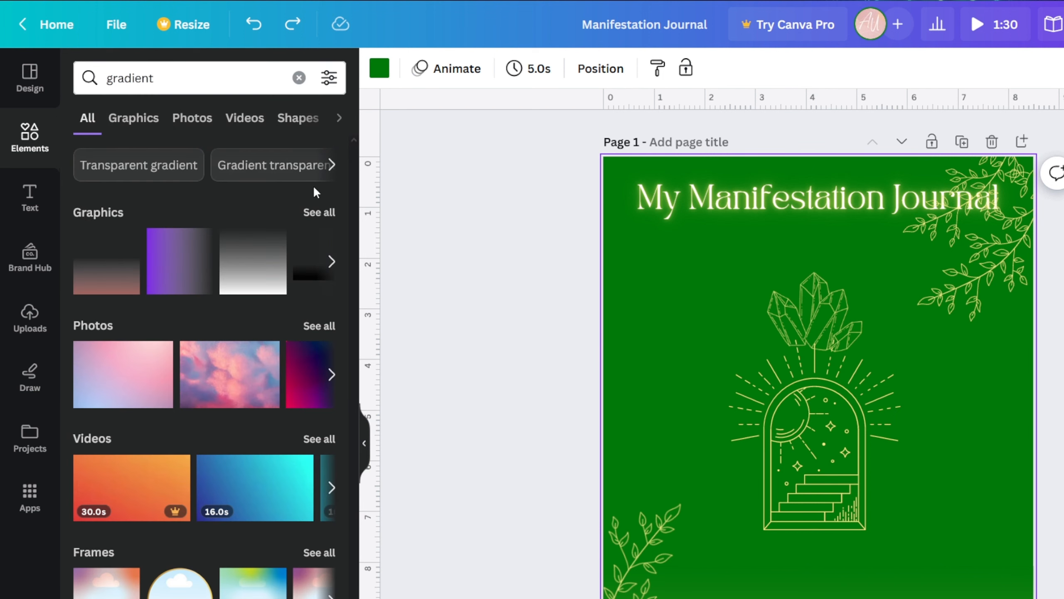
pyautogui.click(311, 327)
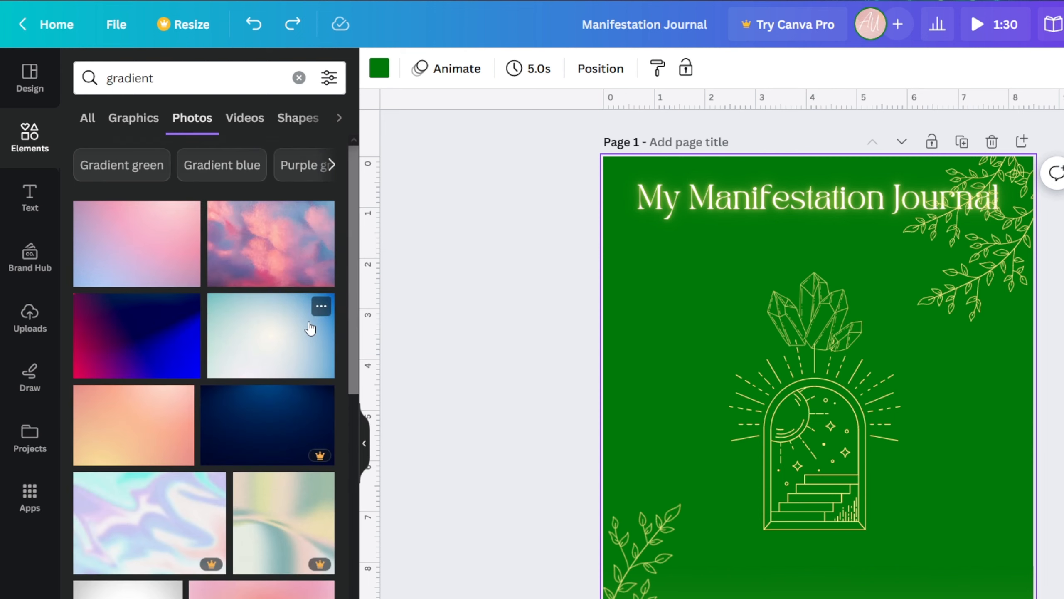
pyautogui.scroll(-10, 209, 314)
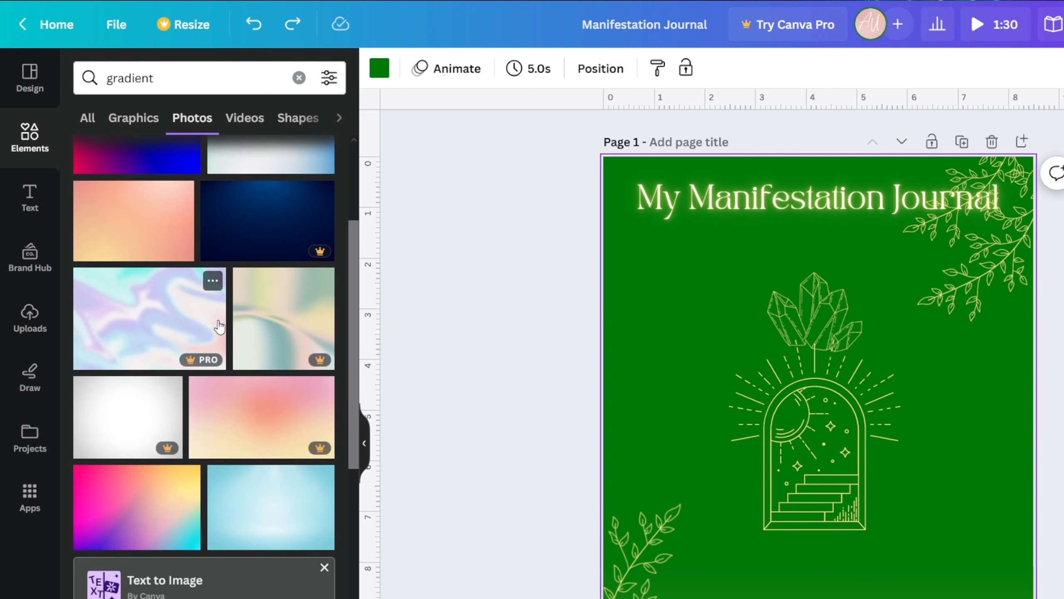
pyautogui.scroll(-5, 223, 319)
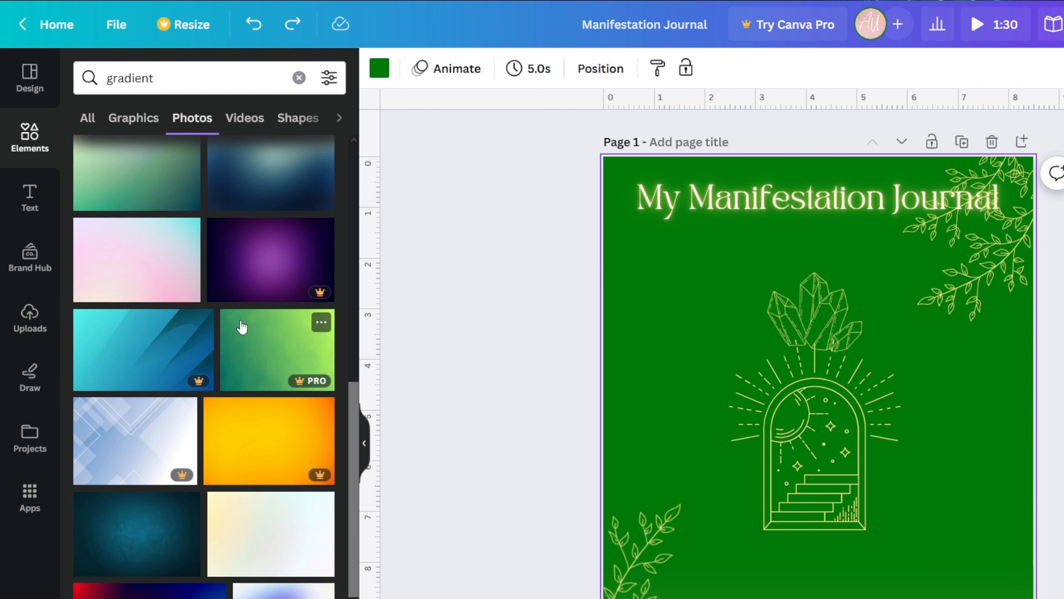
pyautogui.scroll(1, 241, 327)
pyautogui.scroll(8, 243, 328)
# Step: Search the photo elements for "clouds" and look through the results for a cover background
pyautogui.click(125, 78)
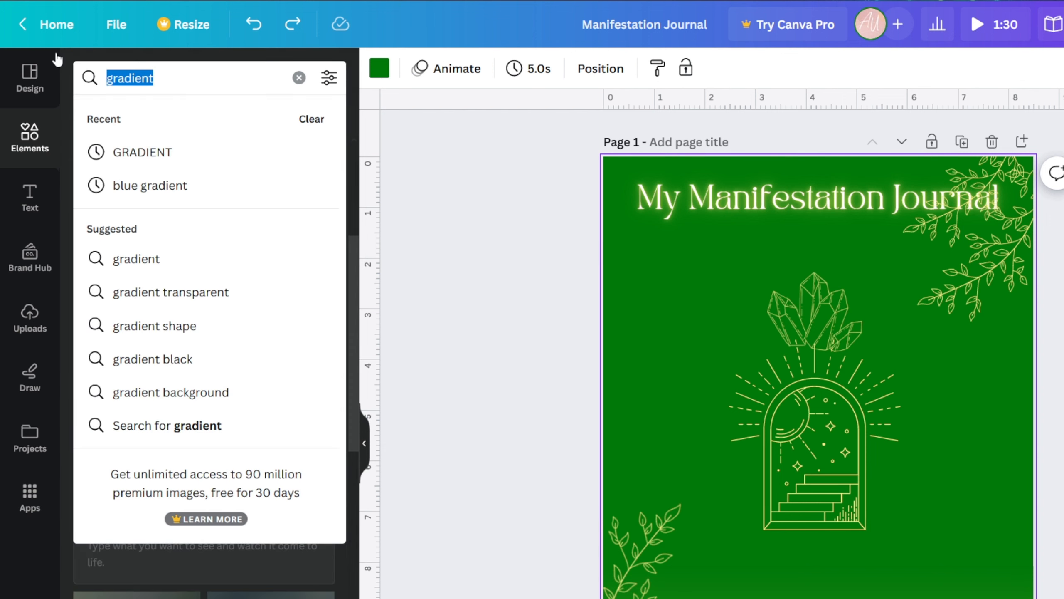
pyautogui.write('clouds')
pyautogui.press('Return')
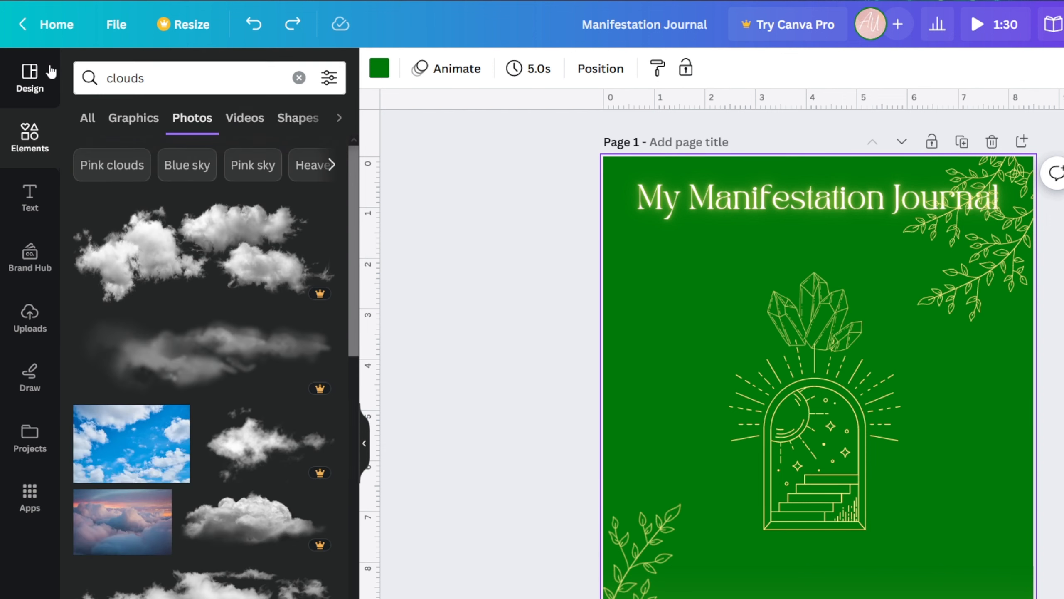
pyautogui.scroll(-8, 221, 539)
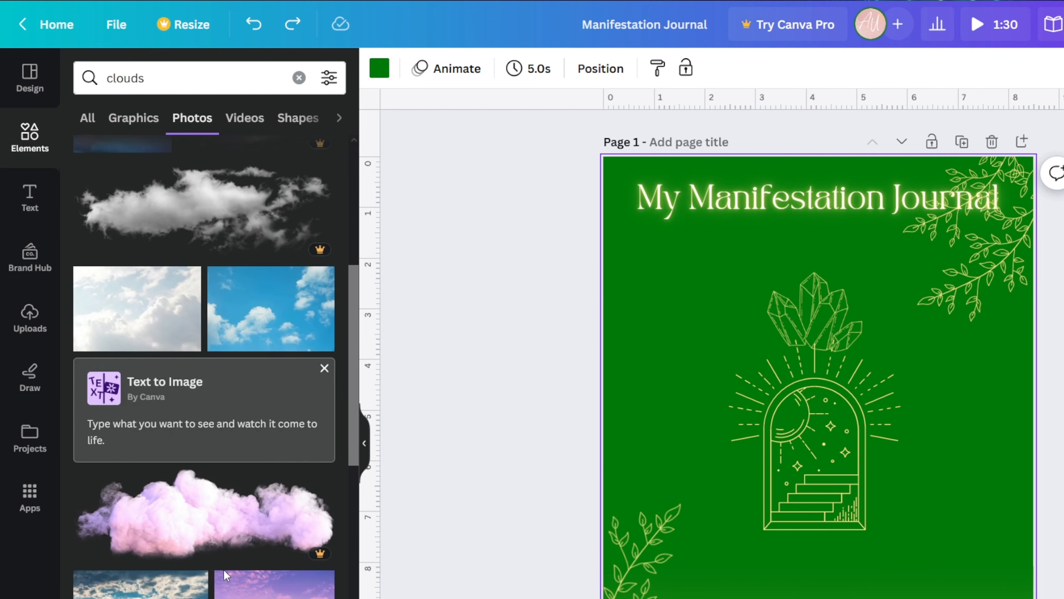
pyautogui.scroll(-1, 303, 589)
pyautogui.scroll(-1, 290, 563)
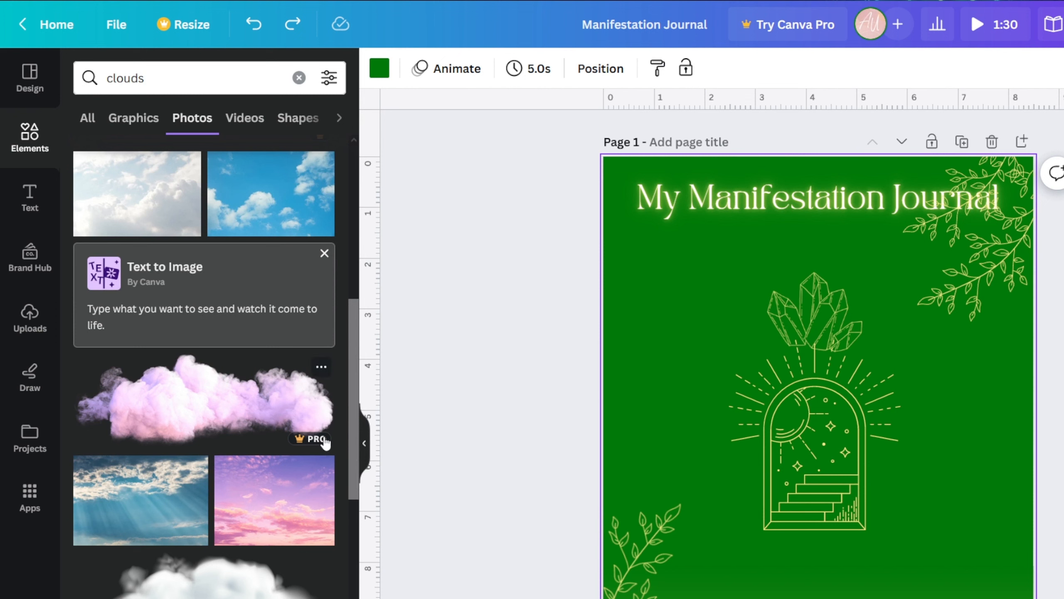
# Step: Add the landscape photo of a purple and pink cloudy sky to the cover page
pyautogui.click(308, 509)
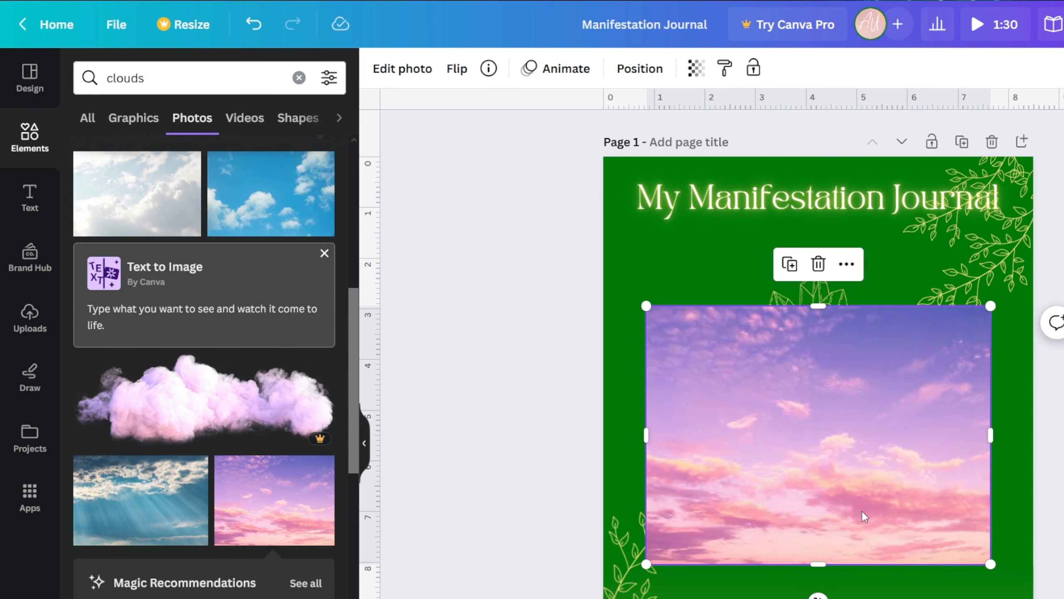
pyautogui.click(364, 443)
pyautogui.moveTo(704, 455)
pyautogui.mouseDown()
pyautogui.moveTo(718, 476)
pyautogui.moveTo(683, 453)
pyautogui.moveTo(696, 454)
pyautogui.mouseUp()
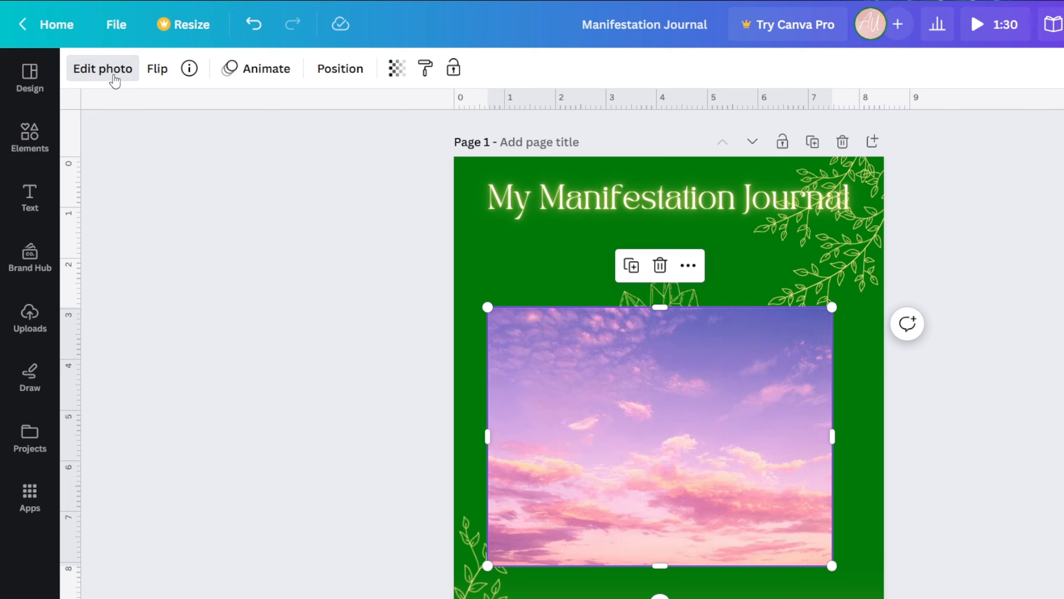
# Step: Adjust the purple sky photo: temperature -46, lower tint, higher saturation and lower vibrance
pyautogui.click(103, 68)
pyautogui.click(214, 80)
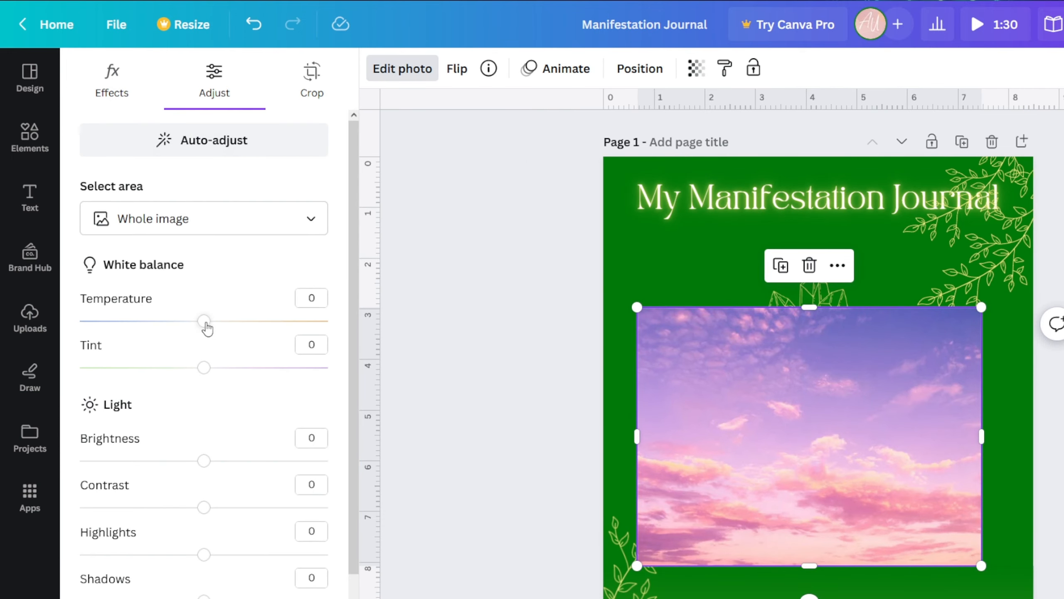
pyautogui.moveTo(206, 323); pyautogui.dragTo(148, 315)
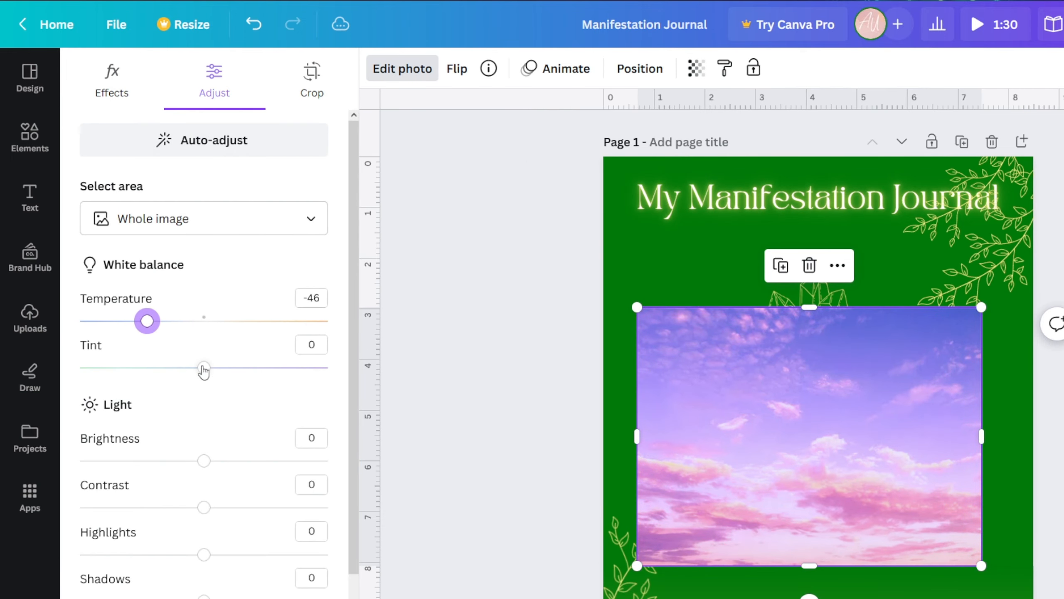
pyautogui.moveTo(203, 370); pyautogui.dragTo(173, 367)
pyautogui.scroll(-5, 195, 494)
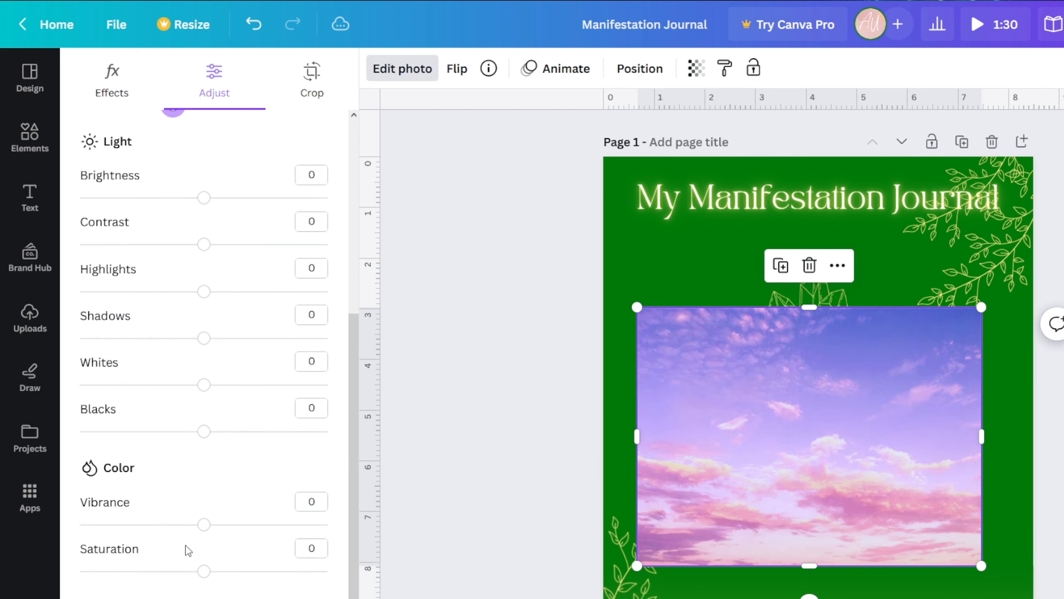
pyautogui.moveTo(204, 570); pyautogui.dragTo(240, 570)
pyautogui.moveTo(204, 524); pyautogui.dragTo(137, 525)
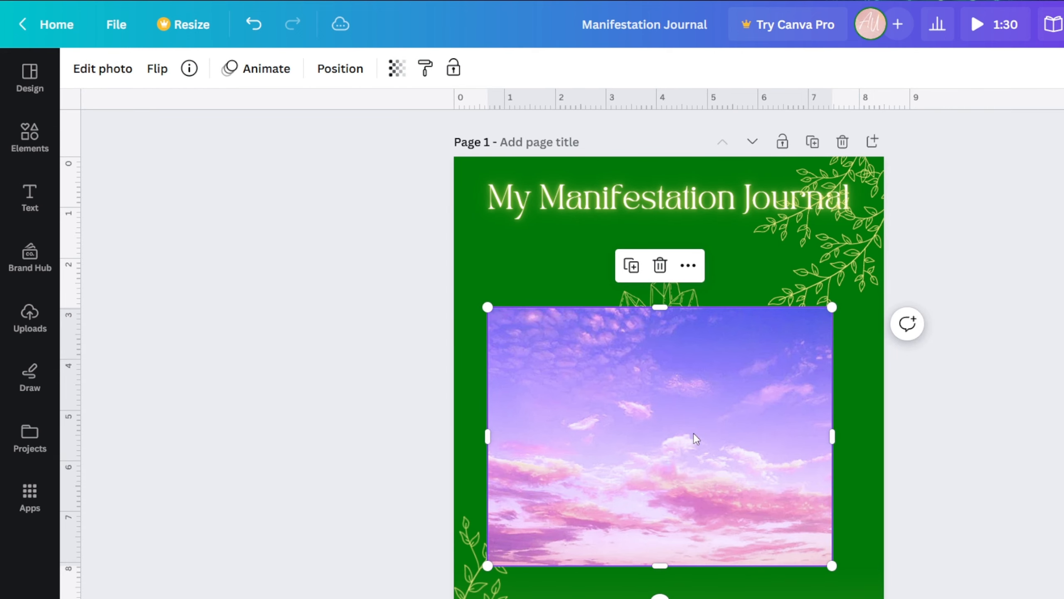
# Step: Move the purple sky photo to the cover's lower part and enlarge it to span the page width
pyautogui.moveTo(693, 436); pyautogui.dragTo(653, 583)
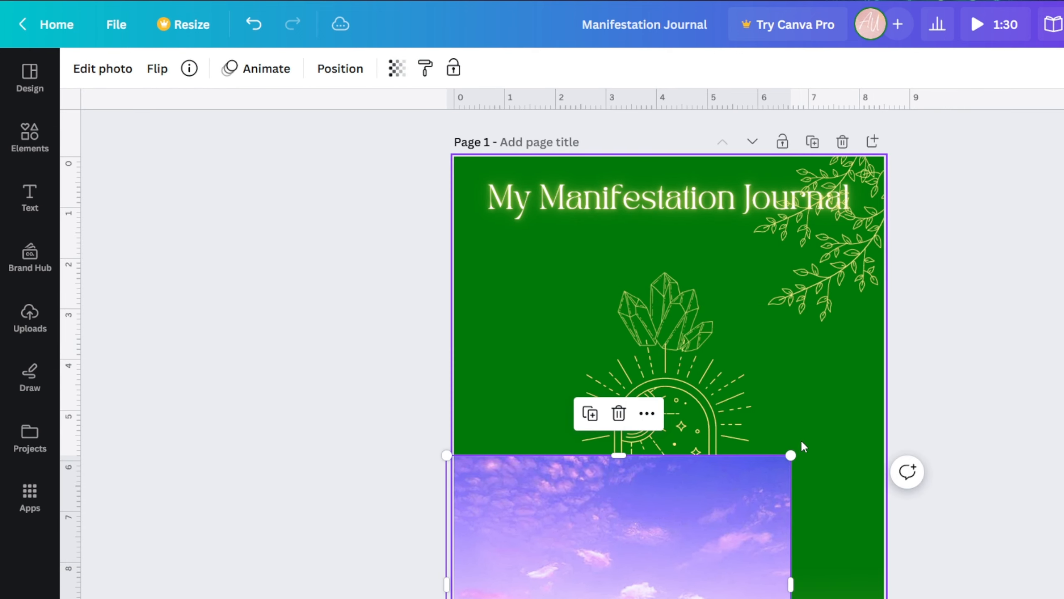
pyautogui.moveTo(791, 455); pyautogui.dragTo(884, 384)
pyautogui.moveTo(819, 440); pyautogui.dragTo(826, 442)
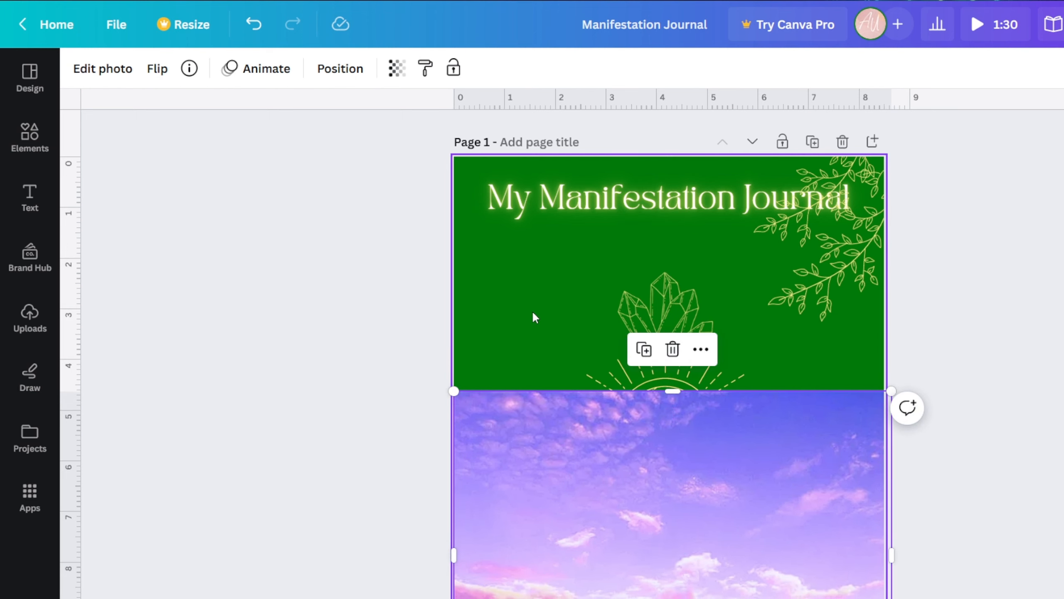
# Step: Change the cover's green background to the photo's purple and fine-tune it to #947BD1
pyautogui.click(520, 312)
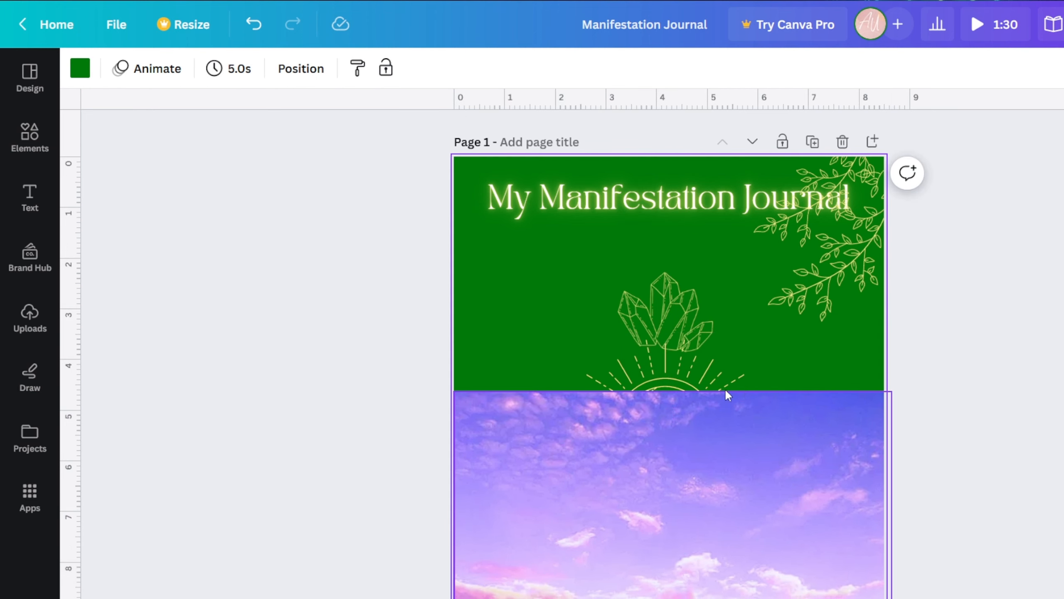
pyautogui.click(80, 68)
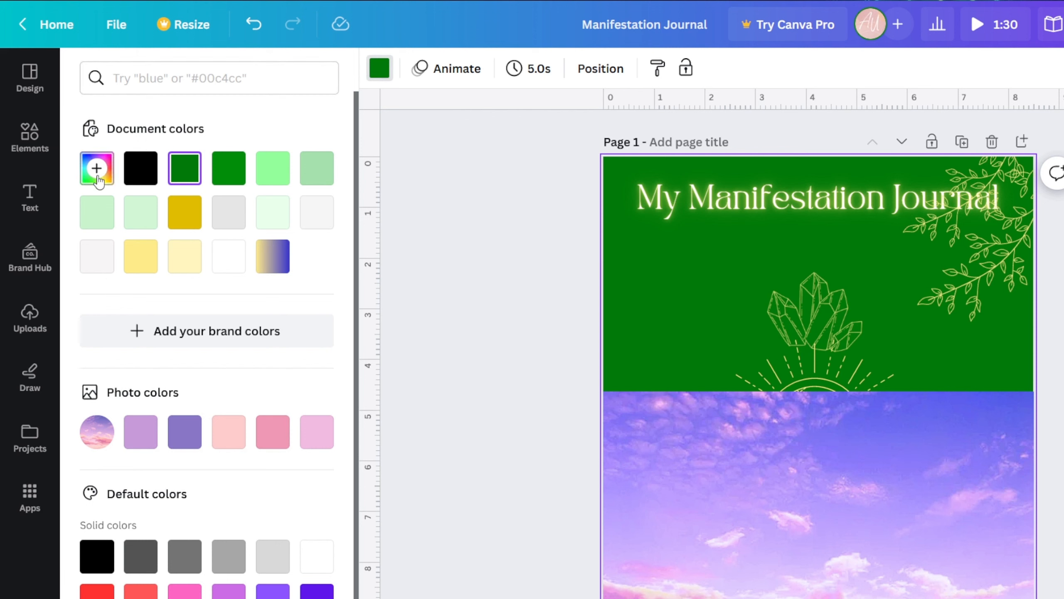
pyautogui.click(96, 168)
pyautogui.click(190, 436)
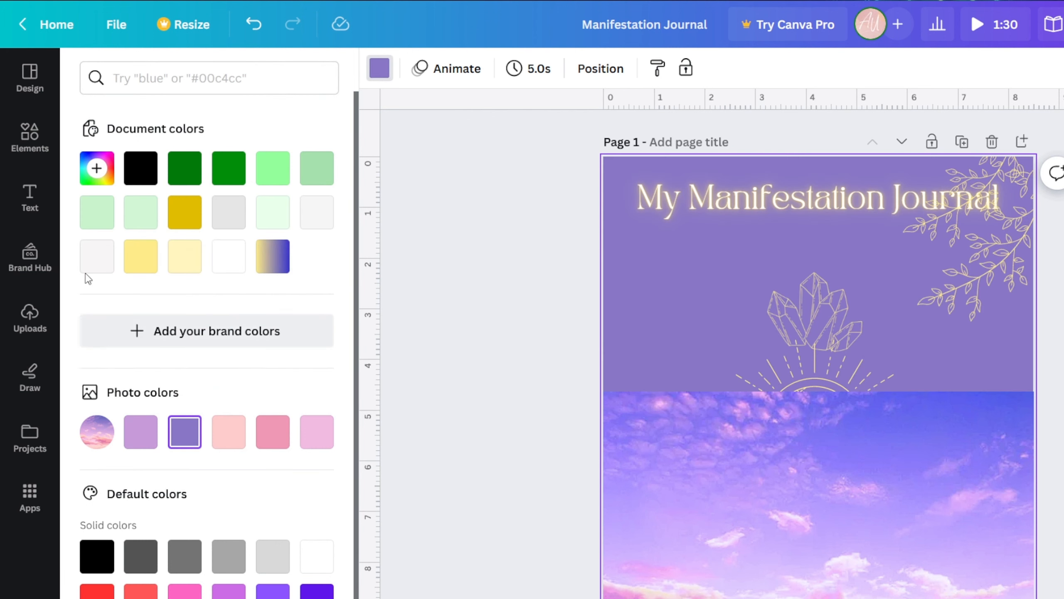
pyautogui.click(104, 171)
pyautogui.moveTo(210, 272); pyautogui.dragTo(238, 271)
pyautogui.moveTo(258, 356); pyautogui.dragTo(257, 356)
pyautogui.moveTo(248, 274); pyautogui.dragTo(189, 262)
# Step: Apply the Fresco filter to the purple sky photo
pyautogui.click(780, 508)
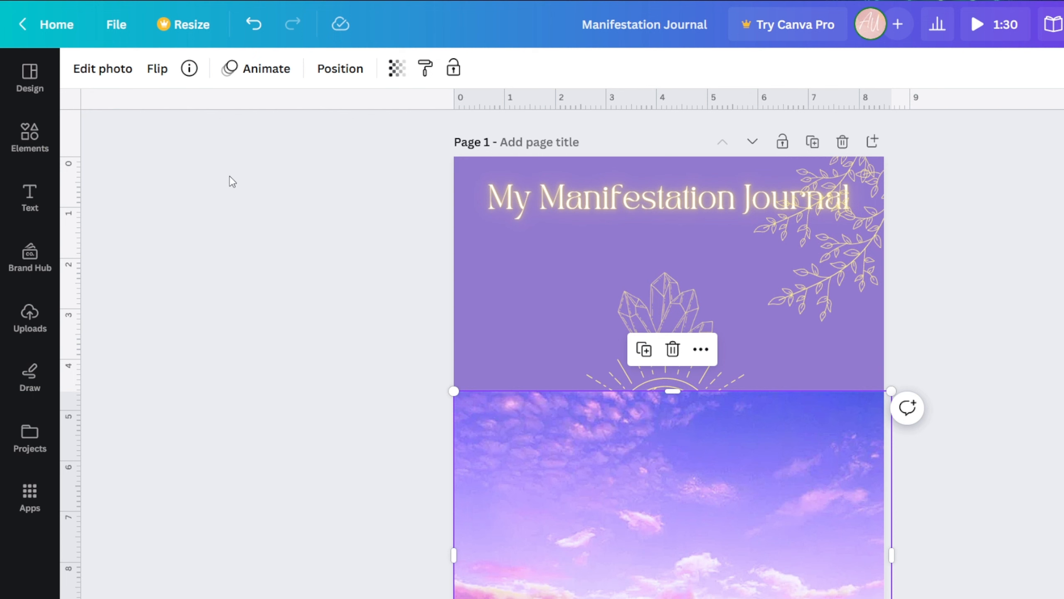
pyautogui.click(101, 69)
pyautogui.click(238, 371)
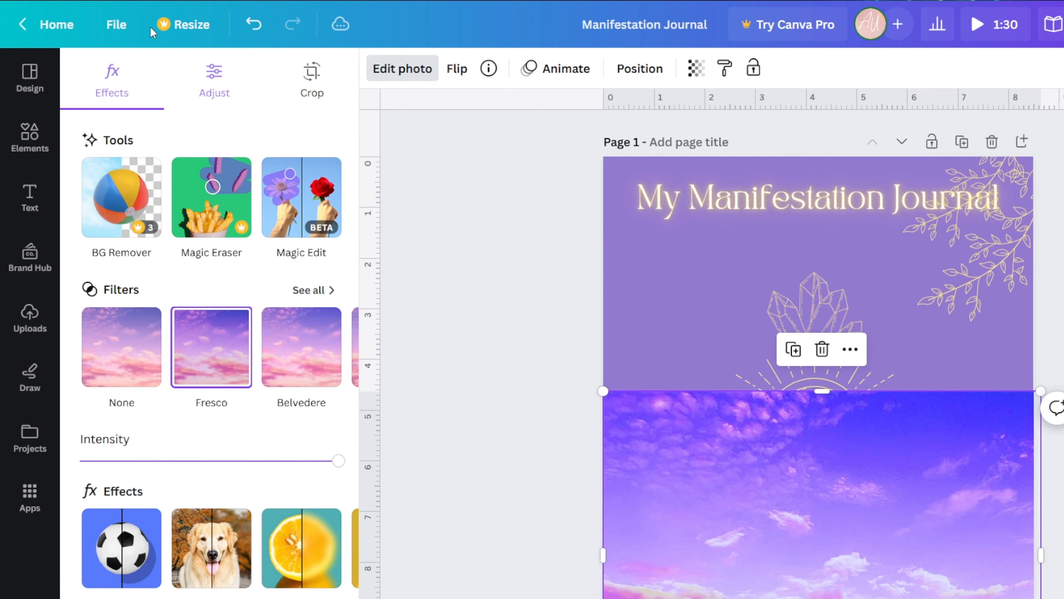
pyautogui.click(404, 153)
# Step: Change the cover's background to a fully saturated blue-violet to match the top of the sky photo
pyautogui.click(494, 289)
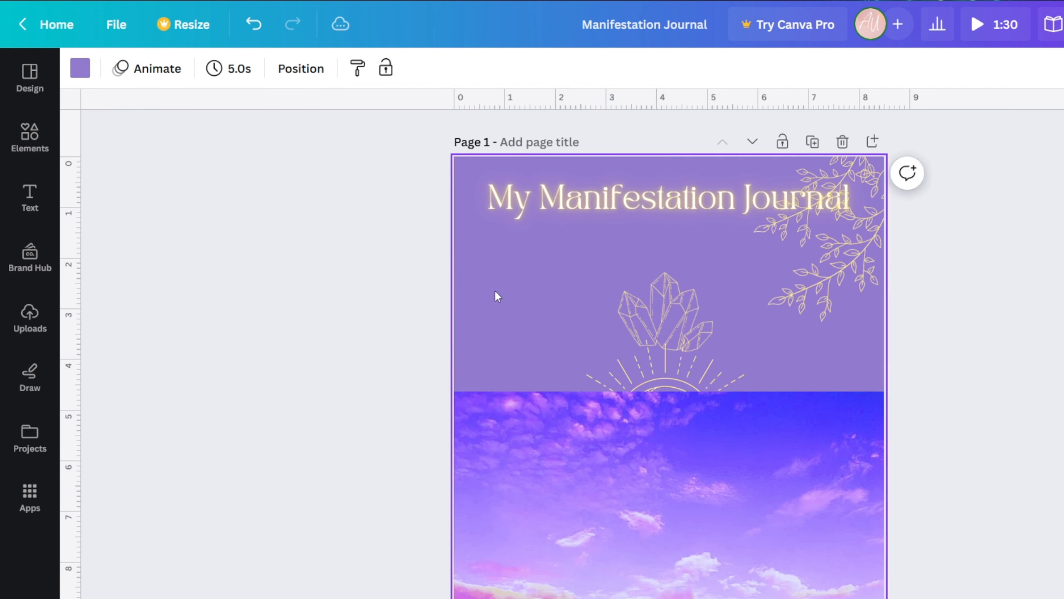
pyautogui.click(379, 68)
pyautogui.click(103, 181)
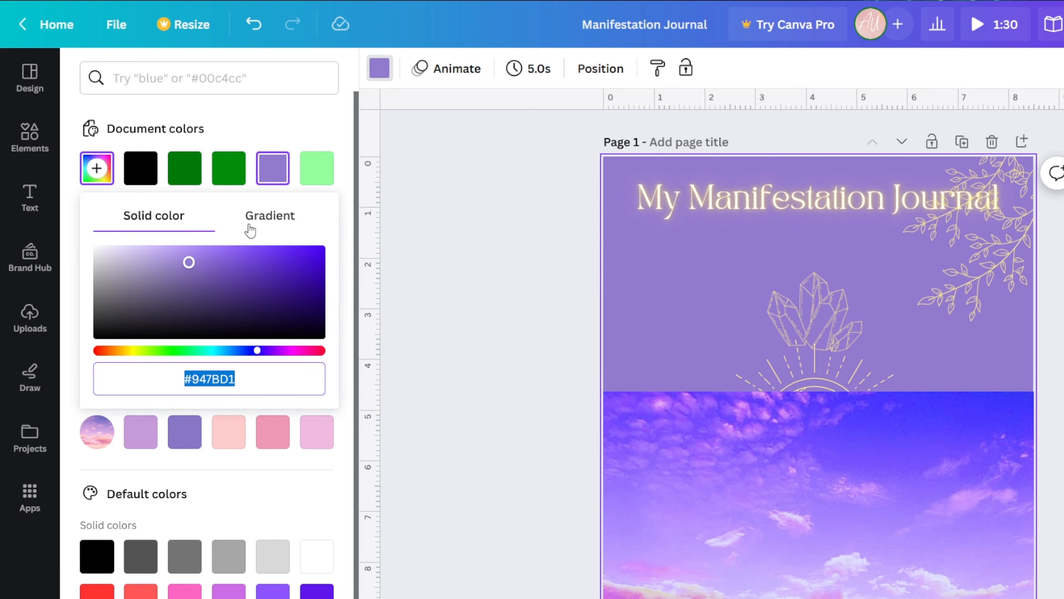
pyautogui.moveTo(188, 262); pyautogui.dragTo(329, 242)
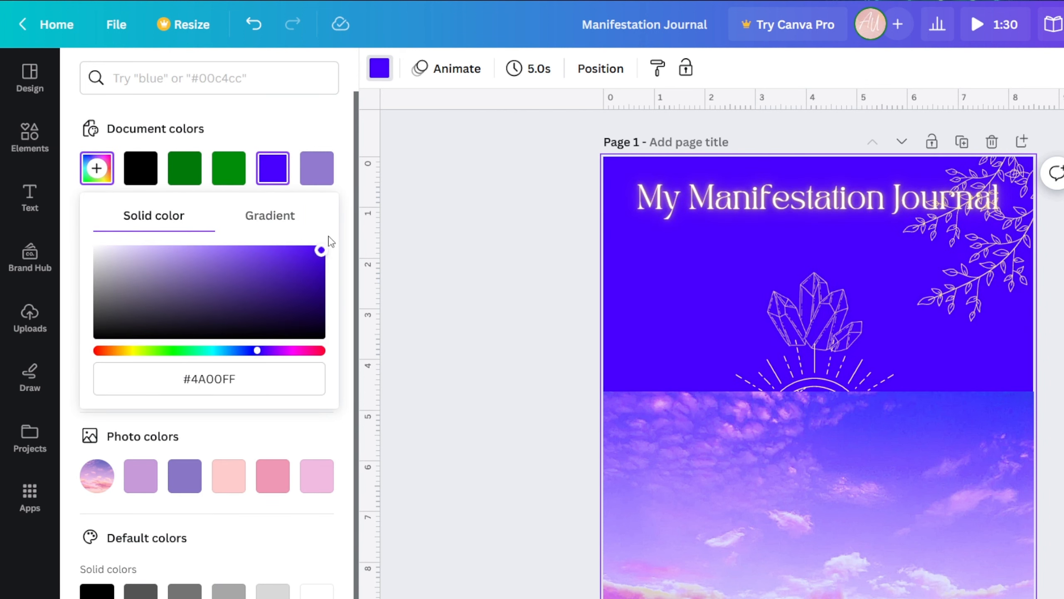
pyautogui.moveTo(255, 356)
pyautogui.mouseDown()
pyautogui.moveTo(266, 356)
pyautogui.moveTo(257, 355)
pyautogui.mouseUp()
pyautogui.moveTo(319, 251)
pyautogui.mouseDown()
pyautogui.moveTo(348, 282)
pyautogui.moveTo(240, 238)
pyautogui.moveTo(318, 237)
pyautogui.mouseUp()
pyautogui.moveTo(260, 356); pyautogui.dragTo(258, 353)
pyautogui.moveTo(323, 266); pyautogui.dragTo(338, 250)
# Step: Send the purple sky photo backward three layers, behind the cover's archway and leaf artwork
pyautogui.click(784, 446)
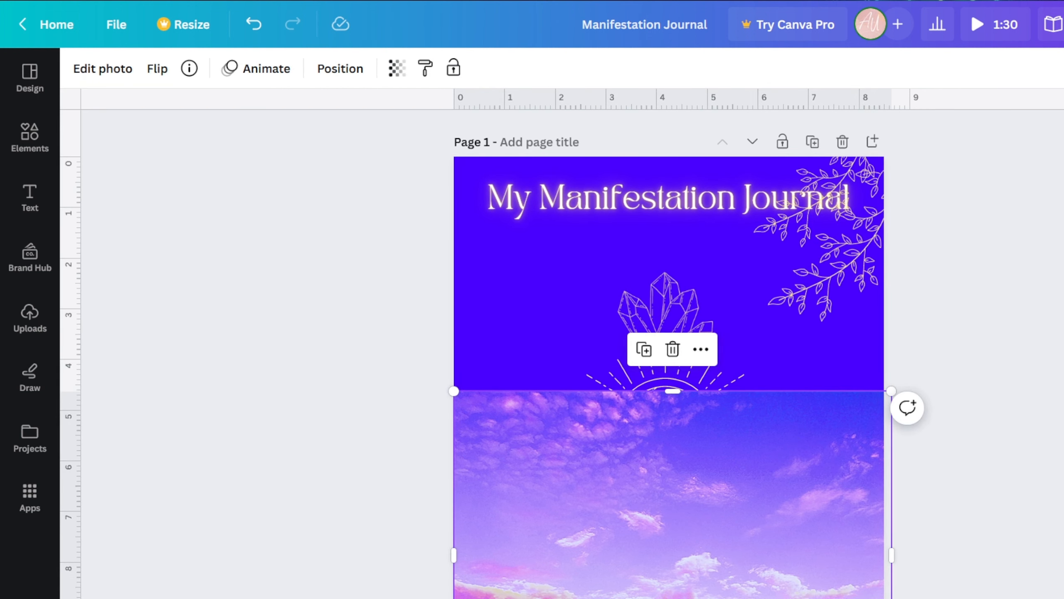
pyautogui.hotkey('ctrl', '[')
pyautogui.hotkey('ctrl', '[')
pyautogui.hotkey('ctrl', '[')
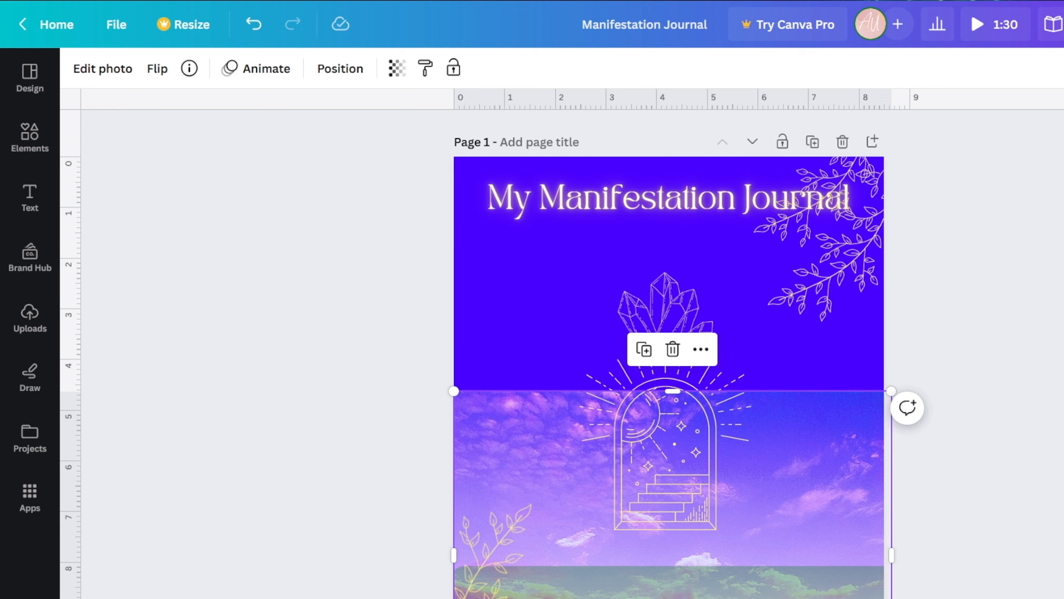
# Step: Unlock the translucent green image over the cover's lower part and delete it
pyautogui.click(660, 581)
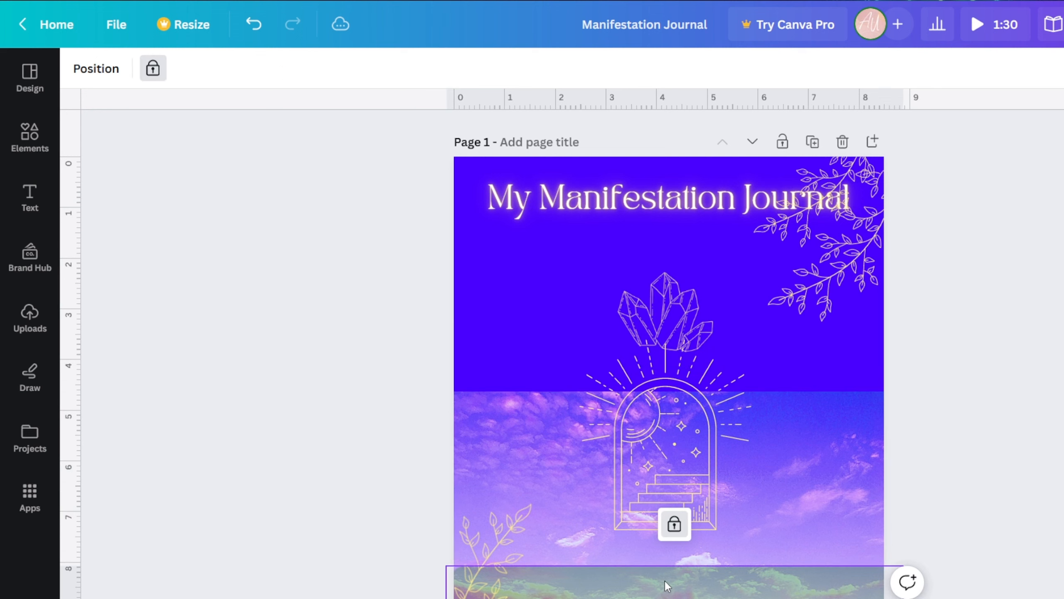
pyautogui.click(674, 523)
pyautogui.press('Delete')
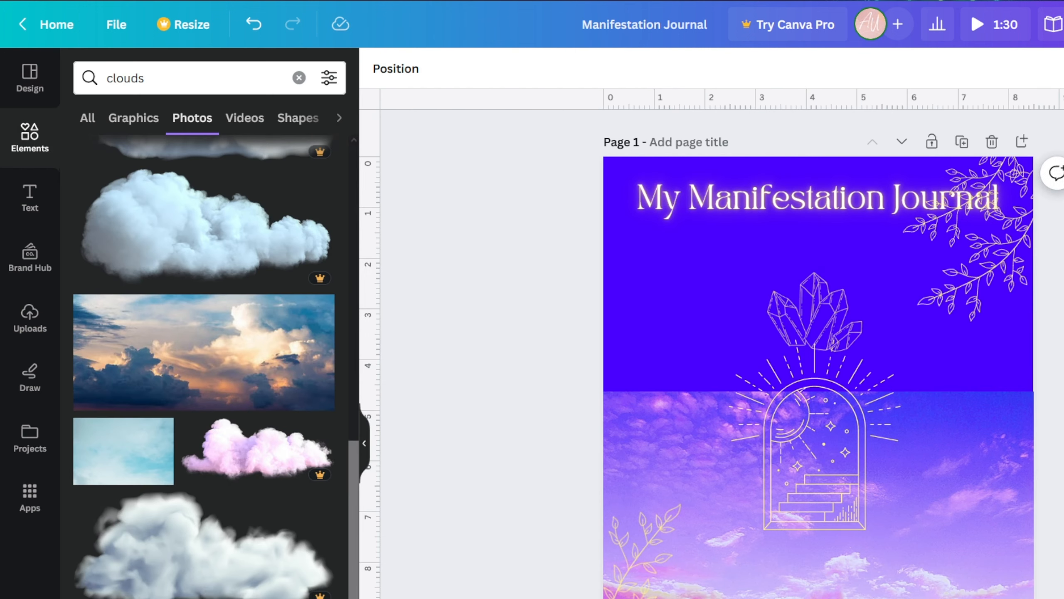
# Step: Add the portrait photo of a blue-to-pink cloudy sky to the cover and delete the earlier purple sky photo
pyautogui.scroll(-8, 279, 520)
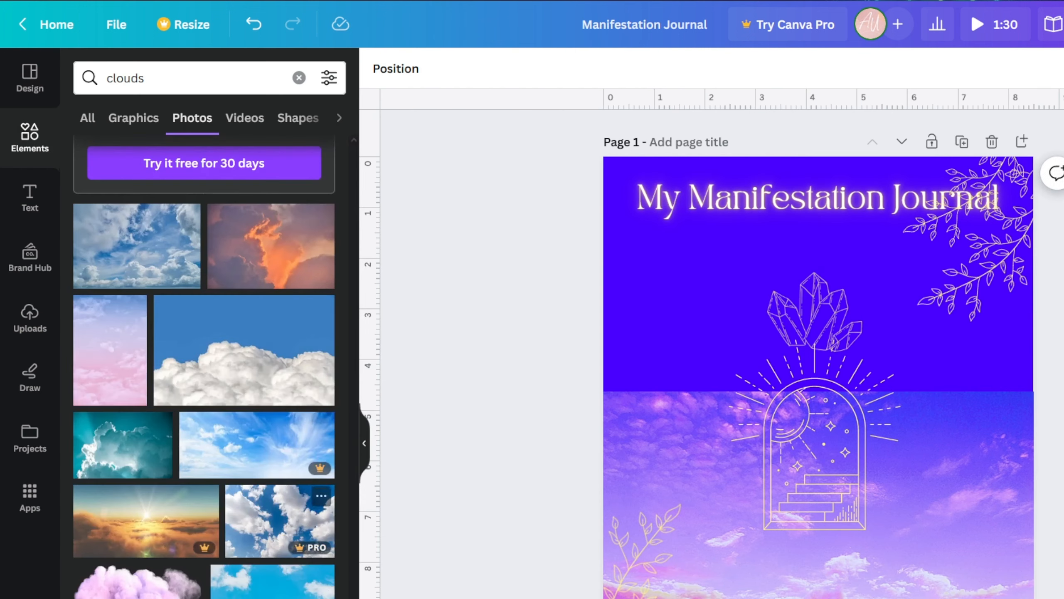
pyautogui.click(96, 363)
pyautogui.moveTo(858, 456); pyautogui.dragTo(994, 515)
pyautogui.press('Delete')
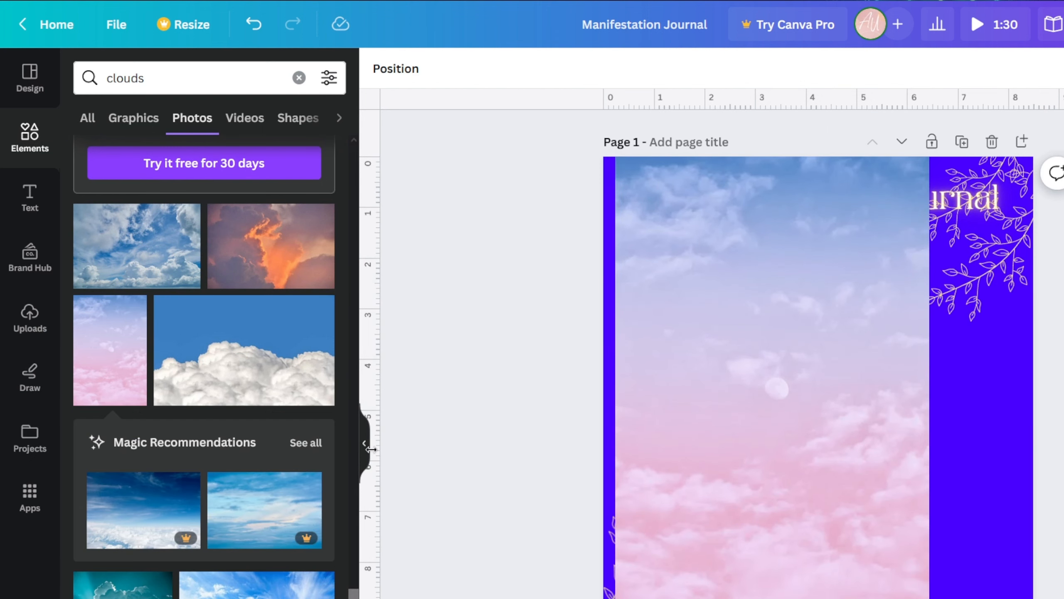
pyautogui.click(368, 448)
# Step: Adjust the pink sky photo's white balance to tint 52 and temperature -10
pyautogui.click(652, 394)
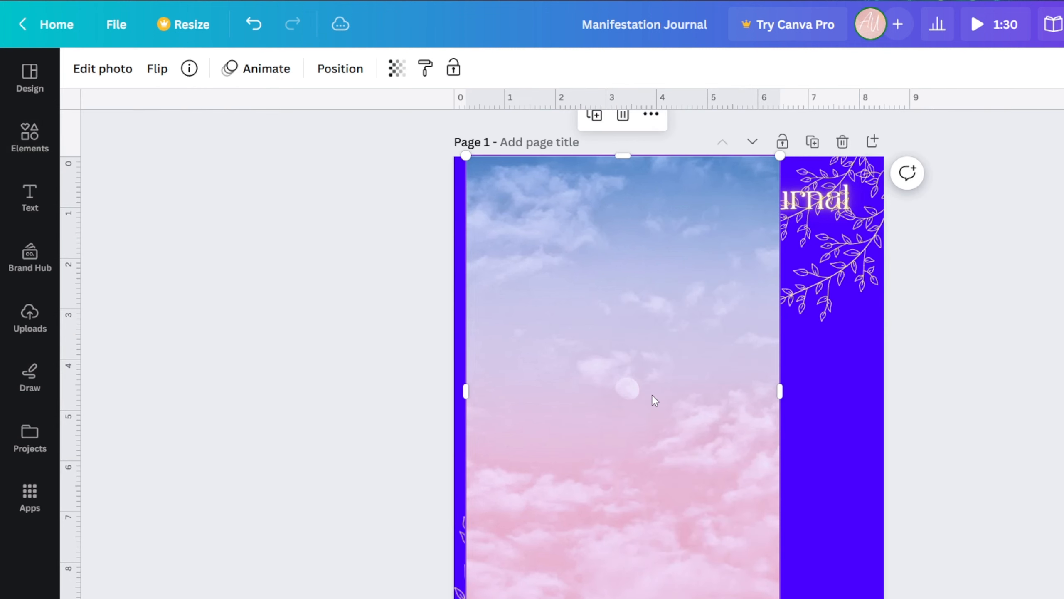
pyautogui.click(121, 68)
pyautogui.click(212, 84)
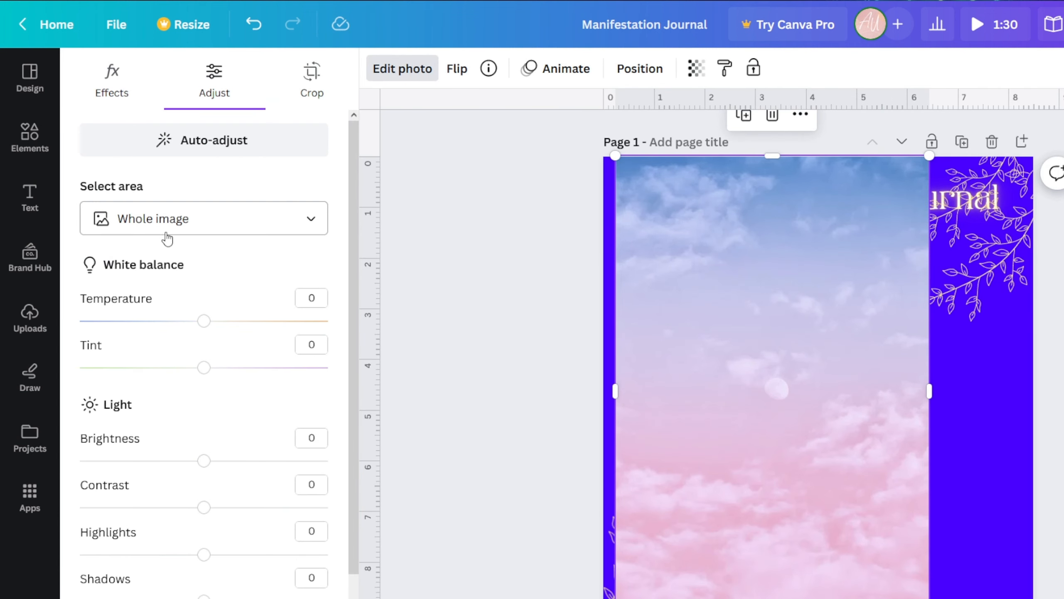
pyautogui.moveTo(204, 367); pyautogui.dragTo(265, 392)
pyautogui.moveTo(204, 321)
pyautogui.mouseDown()
pyautogui.moveTo(142, 319)
pyautogui.moveTo(166, 331)
pyautogui.moveTo(190, 321)
pyautogui.mouseUp()
# Step: Set the pink sky photo's brightness to -11, vibrance to -73 and blacks to 55, and raise its saturation well above 45
pyautogui.scroll(-5, 195, 242)
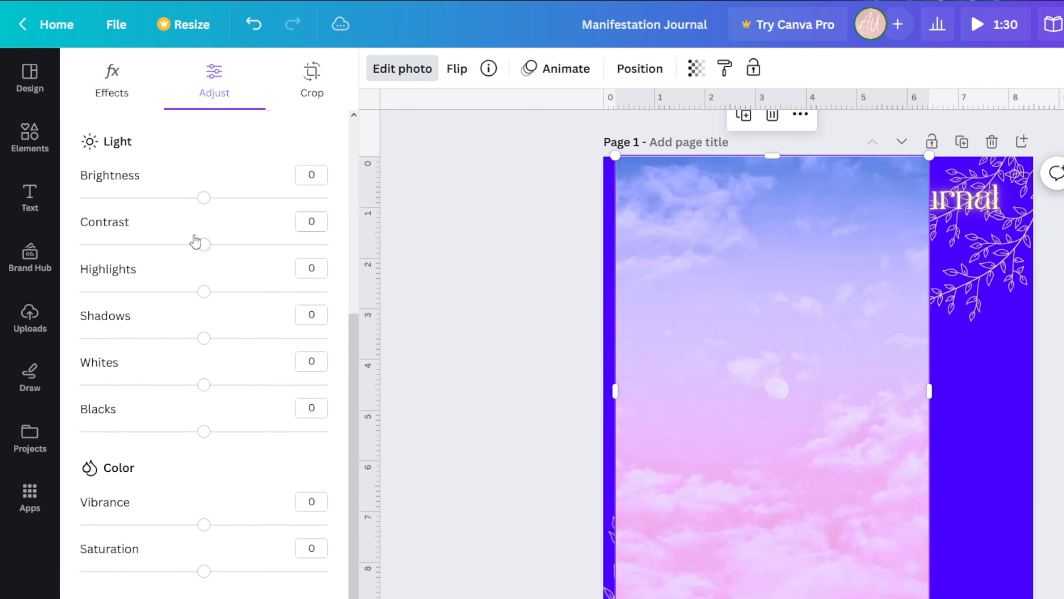
pyautogui.moveTo(203, 197)
pyautogui.mouseDown()
pyautogui.moveTo(189, 200)
pyautogui.moveTo(203, 211)
pyautogui.moveTo(191, 201)
pyautogui.mouseUp()
pyautogui.moveTo(205, 575); pyautogui.dragTo(260, 572)
pyautogui.moveTo(206, 526); pyautogui.dragTo(116, 543)
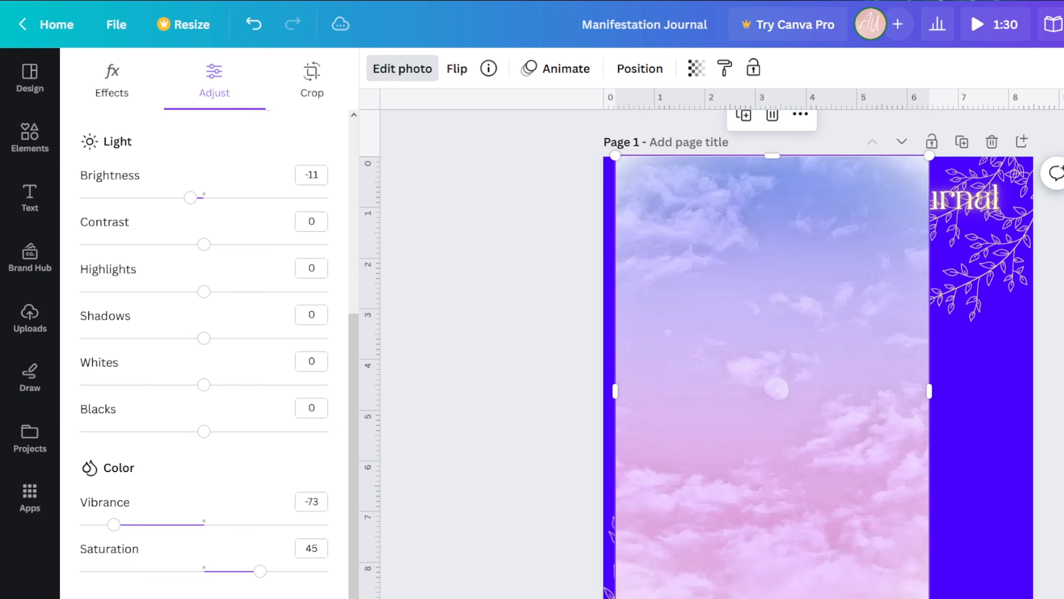
pyautogui.moveTo(205, 436); pyautogui.dragTo(273, 447)
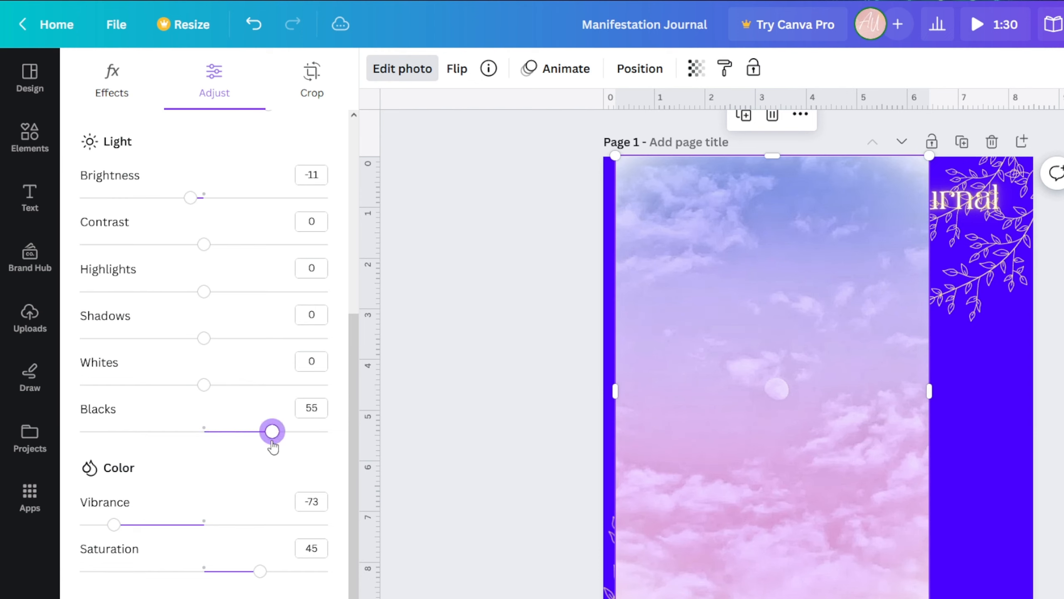
pyautogui.moveTo(267, 575); pyautogui.dragTo(322, 571)
# Step: Fine-tune the pink sky photo's light: whites -3, shadows -76, highlights -4, contrast 0 and brightness -3
pyautogui.scroll(5, 78, 449)
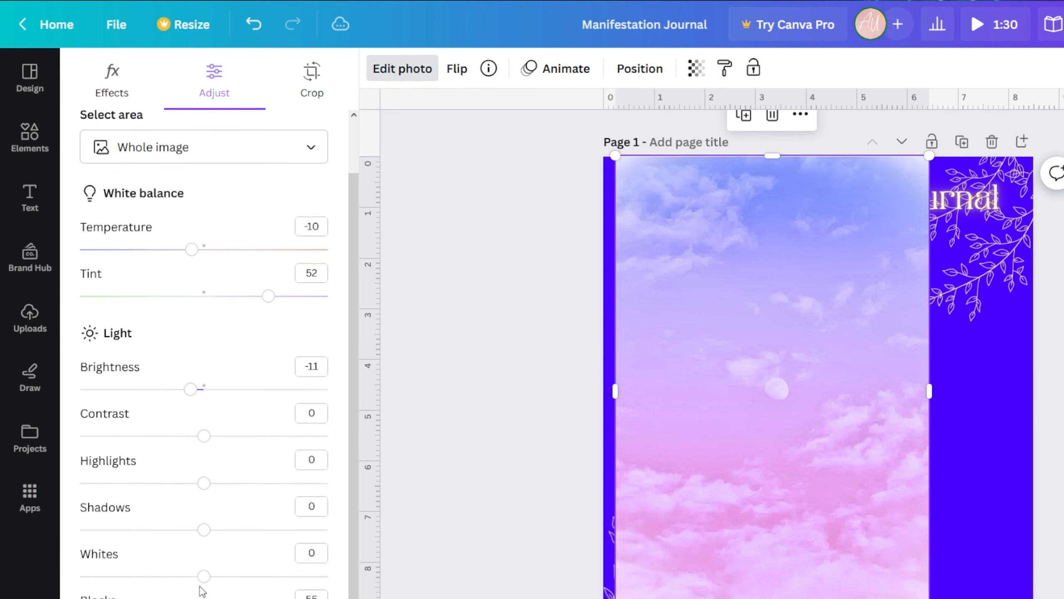
pyautogui.moveTo(203, 591)
pyautogui.mouseDown()
pyautogui.moveTo(154, 587)
pyautogui.moveTo(240, 585)
pyautogui.moveTo(200, 595)
pyautogui.mouseUp()
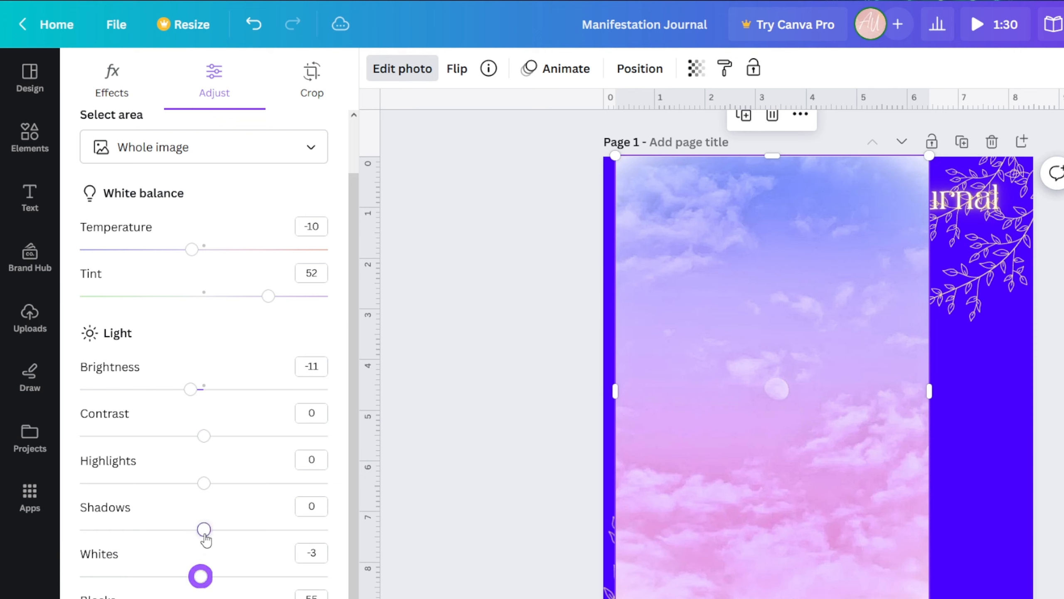
pyautogui.moveTo(204, 530); pyautogui.dragTo(111, 529)
pyautogui.moveTo(204, 482); pyautogui.dragTo(201, 518)
pyautogui.moveTo(202, 439); pyautogui.dragTo(205, 481)
pyautogui.moveTo(188, 402); pyautogui.dragTo(283, 420)
pyautogui.moveTo(184, 415); pyautogui.dragTo(201, 414)
# Step: Set the pink sky photo's tint to 82 and temperature to -25
pyautogui.scroll(2, 265, 434)
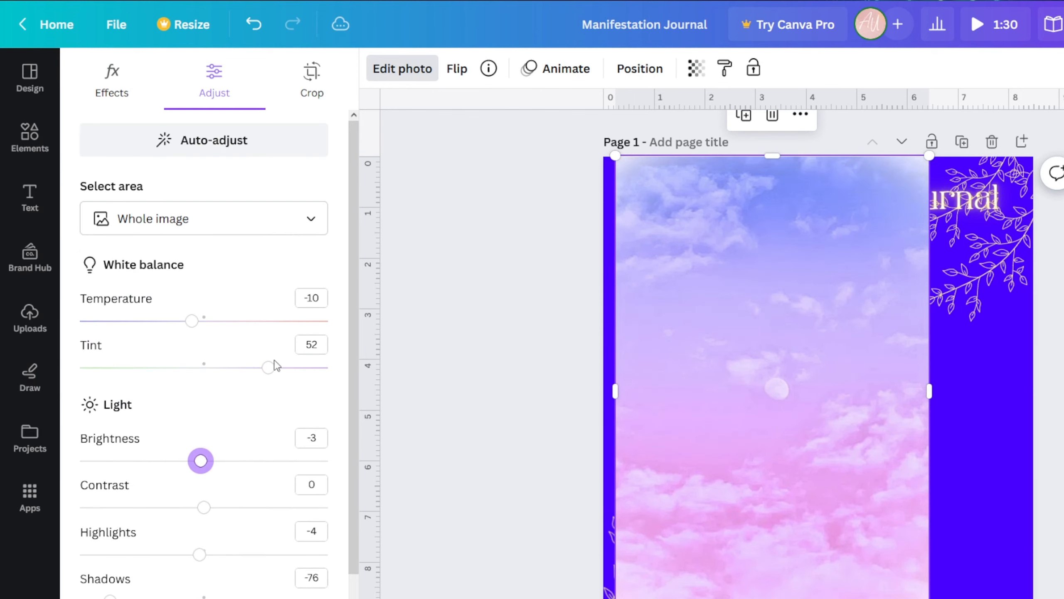
pyautogui.moveTo(270, 368); pyautogui.dragTo(300, 369)
pyautogui.moveTo(191, 321)
pyautogui.mouseDown()
pyautogui.moveTo(134, 320)
pyautogui.moveTo(183, 320)
pyautogui.moveTo(173, 320)
pyautogui.mouseUp()
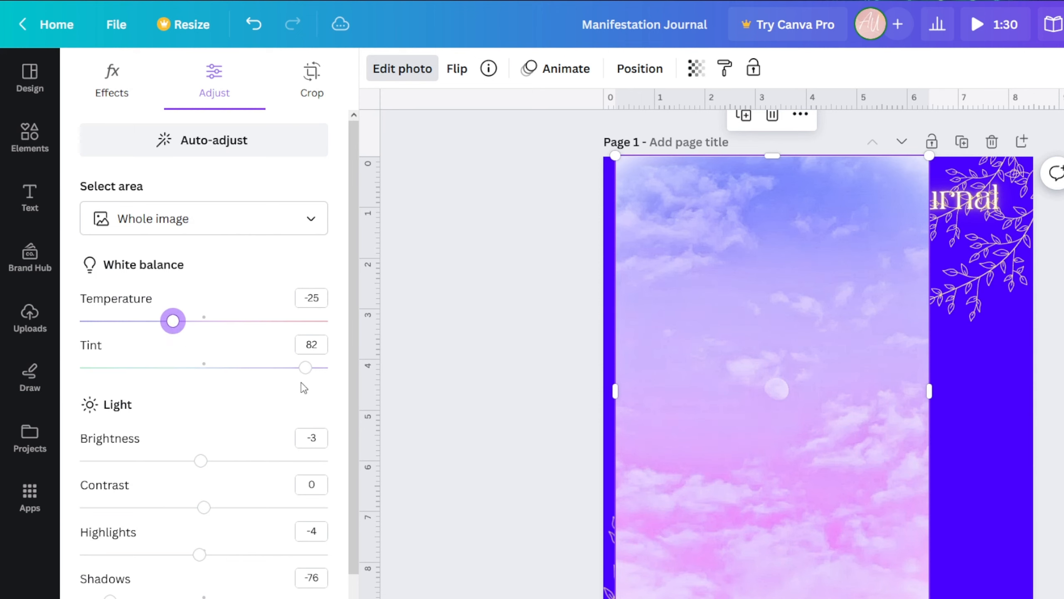
# Step: Lower the pink sky photo's tint and fine-tune its light with shadows at -76 and whites at -9
pyautogui.moveTo(305, 367); pyautogui.dragTo(281, 368)
pyautogui.scroll(-6, 173, 504)
pyautogui.moveTo(107, 339)
pyautogui.mouseDown()
pyautogui.moveTo(245, 339)
pyautogui.moveTo(110, 338)
pyautogui.mouseUp()
pyautogui.click(192, 385)
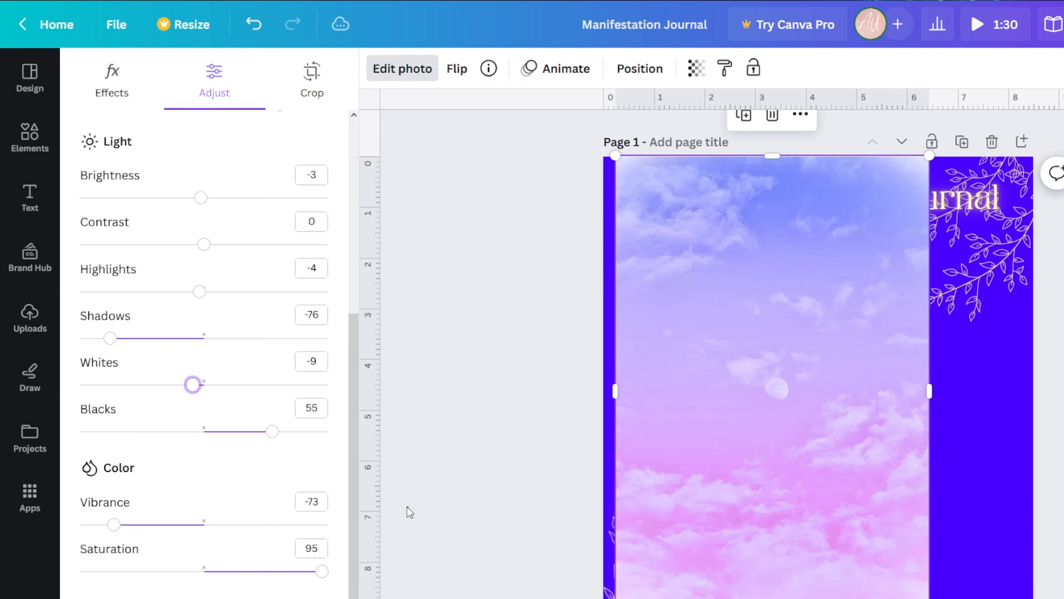
pyautogui.click(410, 511)
pyautogui.click(277, 499)
# Step: Align the sky photo with the cover's left edge and stretch it to the full page width so it fills the cover
pyautogui.moveTo(546, 398); pyautogui.dragTo(524, 362)
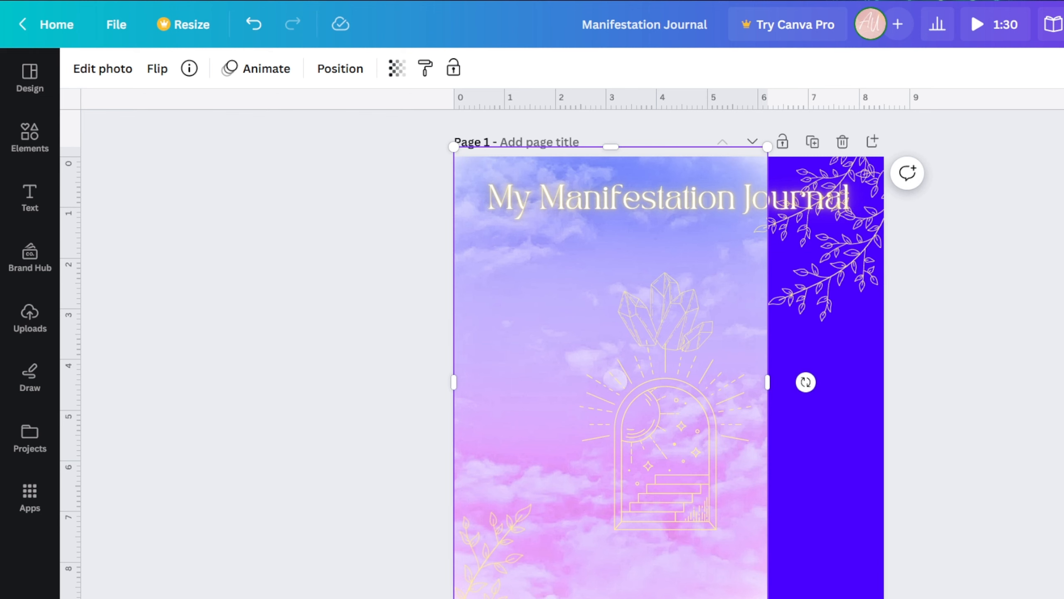
pyautogui.moveTo(767, 382); pyautogui.dragTo(885, 381)
pyautogui.moveTo(885, 469)
pyautogui.mouseDown()
pyautogui.moveTo(874, 469)
pyautogui.moveTo(884, 470)
pyautogui.mouseUp()
pyautogui.moveTo(670, 369)
pyautogui.mouseDown()
pyautogui.moveTo(680, 387)
pyautogui.moveTo(669, 388)
pyautogui.moveTo(670, 375)
pyautogui.mouseUp()
pyautogui.moveTo(848, 598)
pyautogui.mouseDown()
pyautogui.moveTo(848, 557)
pyautogui.moveTo(847, 594)
pyautogui.mouseUp()
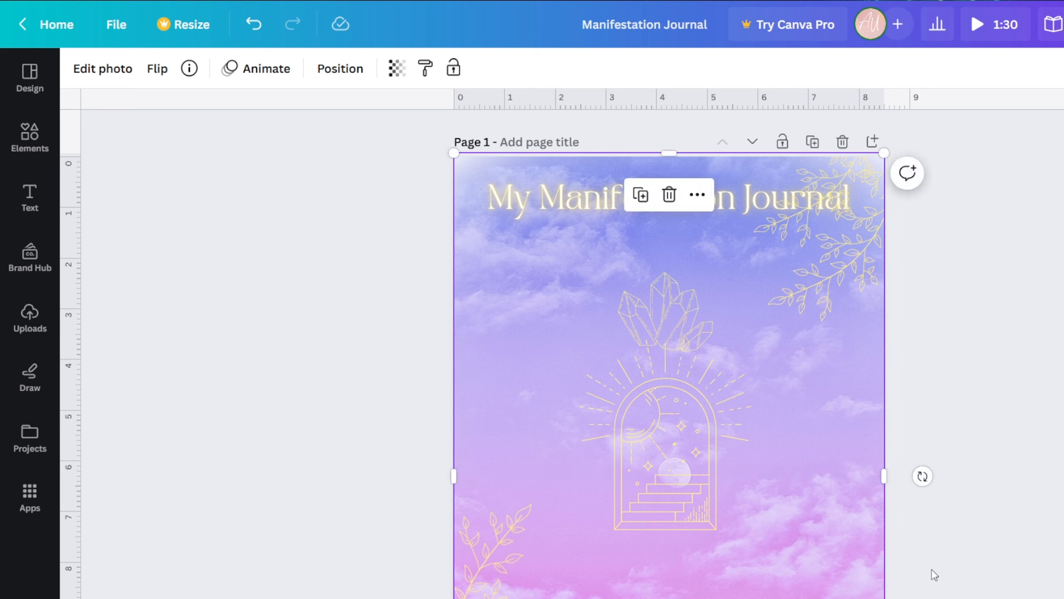
# Step: Bring the sky photo forward in front of the cover artwork and send it one layer back
pyautogui.hotkey('ctrl', ']')
pyautogui.hotkey('ctrl', ']')
pyautogui.hotkey('ctrl', ']')
pyautogui.hotkey('ctrl', ']')
pyautogui.hotkey('ctrl', ']')
pyautogui.hotkey('ctrl', ']')
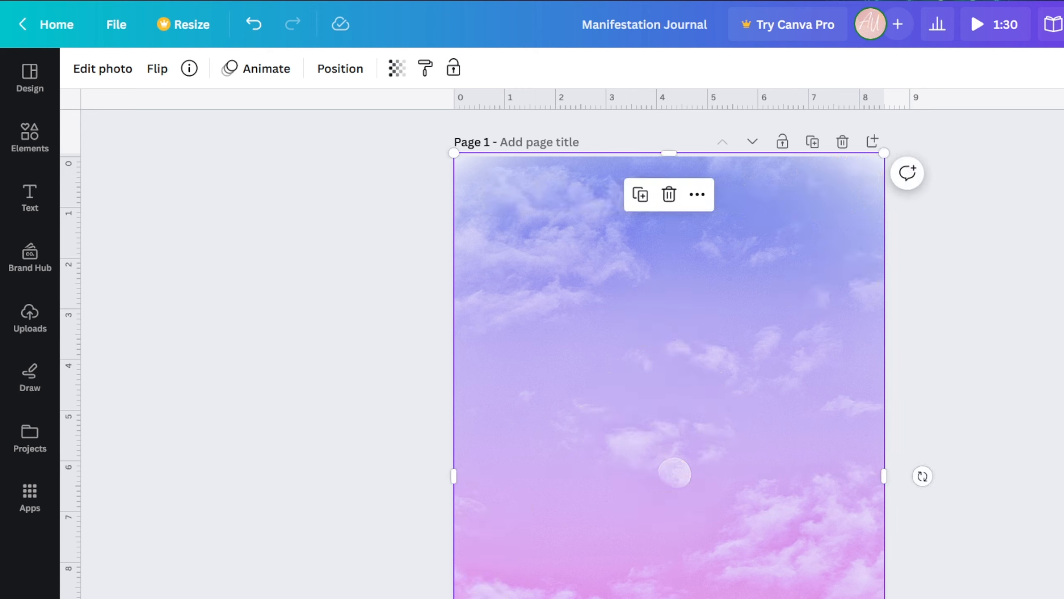
pyautogui.hotkey('ctrl', '[')
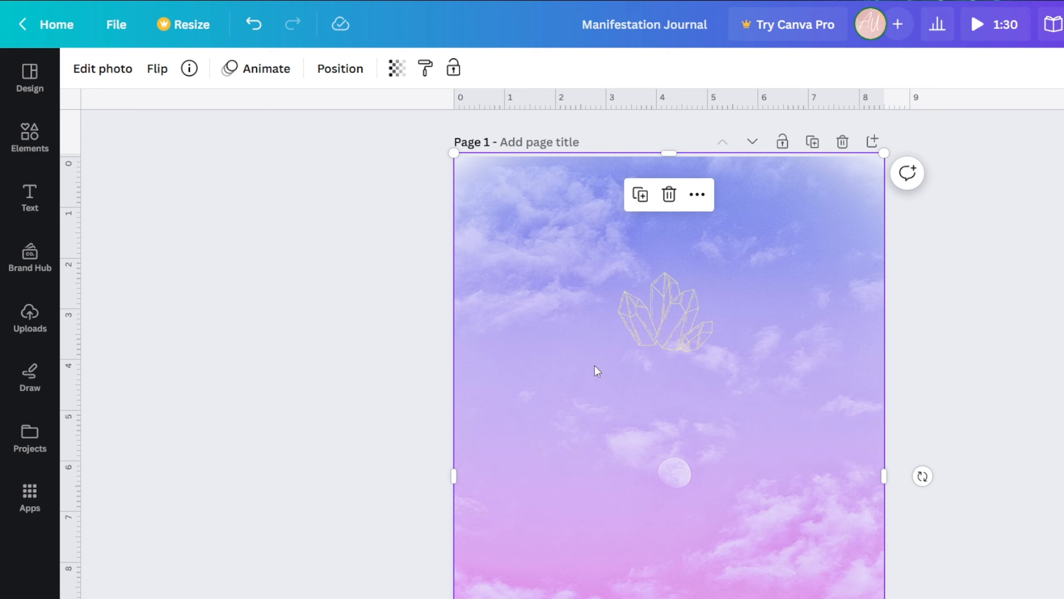
# Step: Send the sky photo to the back, behind all of the cover artwork
pyautogui.rightClick(508, 241)
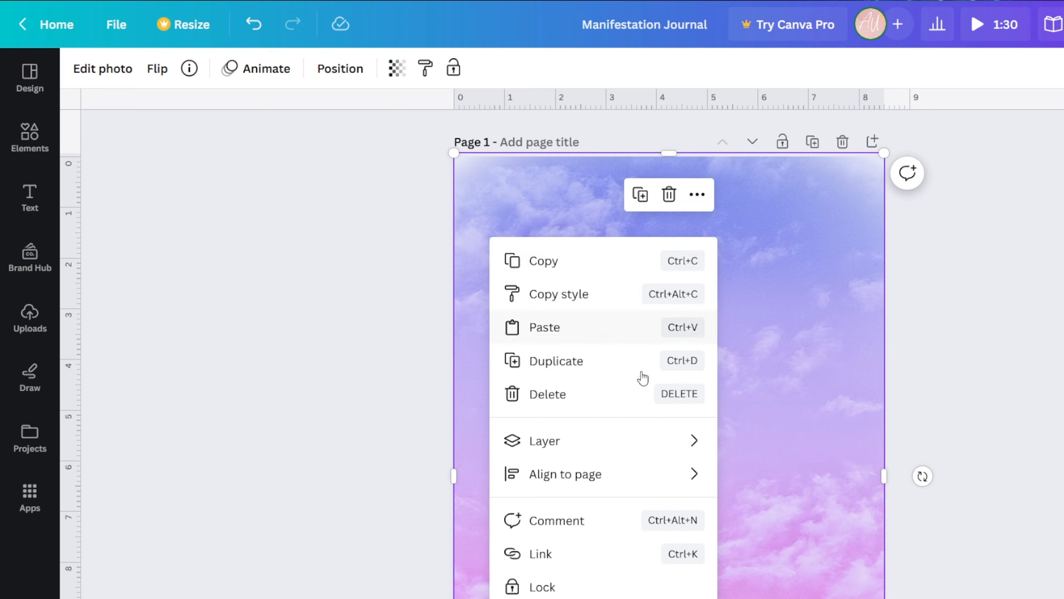
pyautogui.moveTo(660, 439)
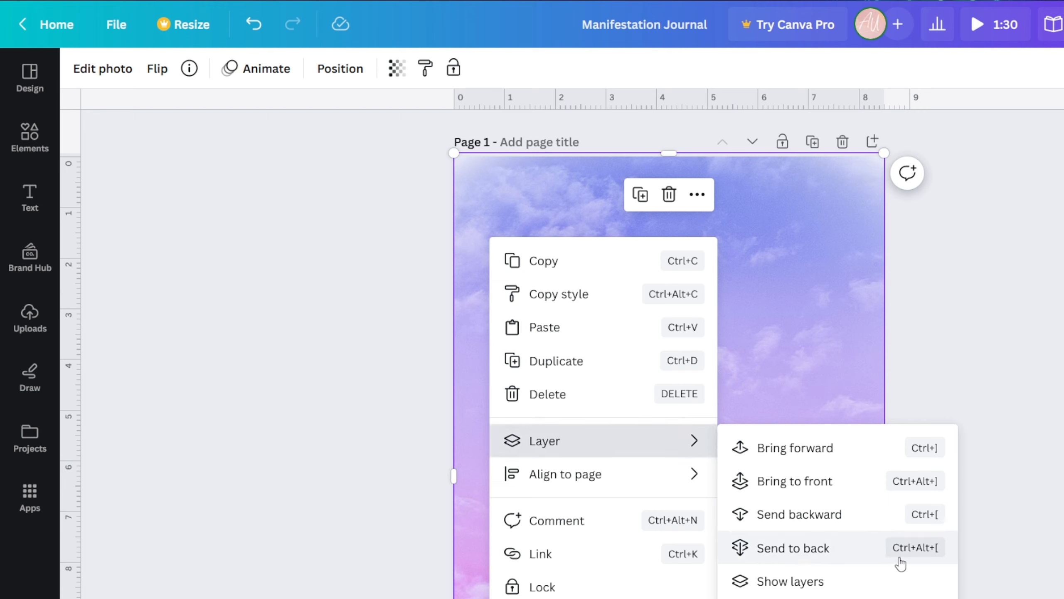
pyautogui.click(953, 560)
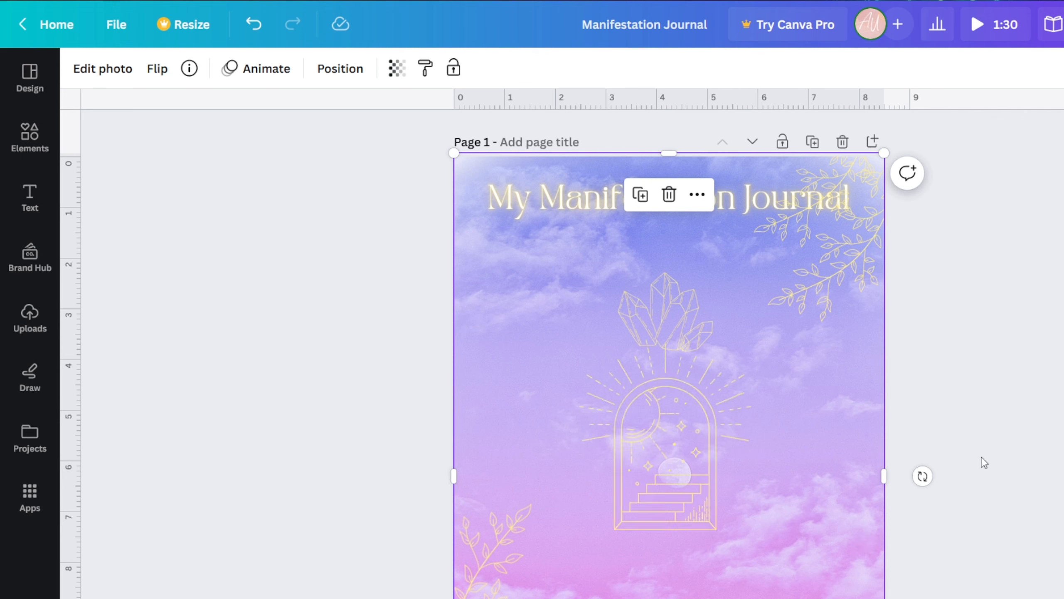
# Step: Recolour the cover title "My Manifestation Journal" white
pyautogui.scroll(-3, 1014, 438)
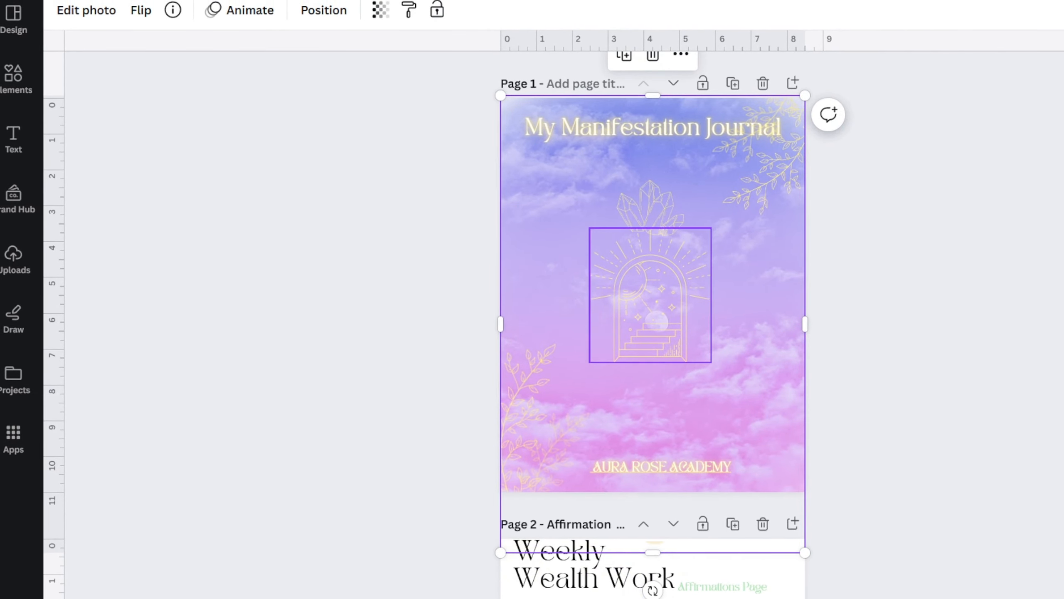
pyautogui.click(361, 339)
pyautogui.scroll(3, 363, 342)
pyautogui.scroll(5, 359, 350)
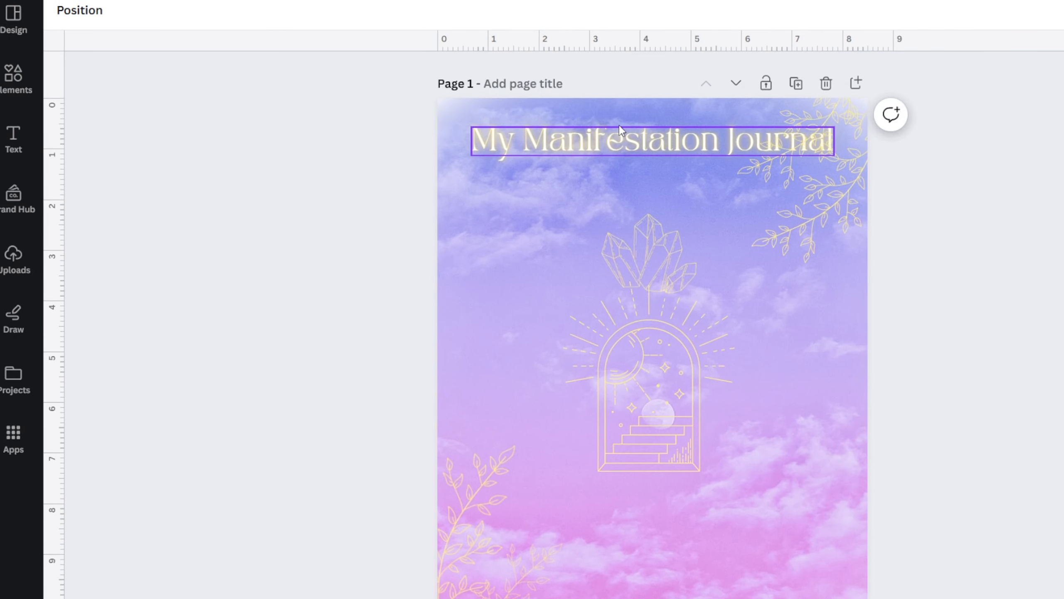
pyautogui.click(514, 145)
pyautogui.click(302, 11)
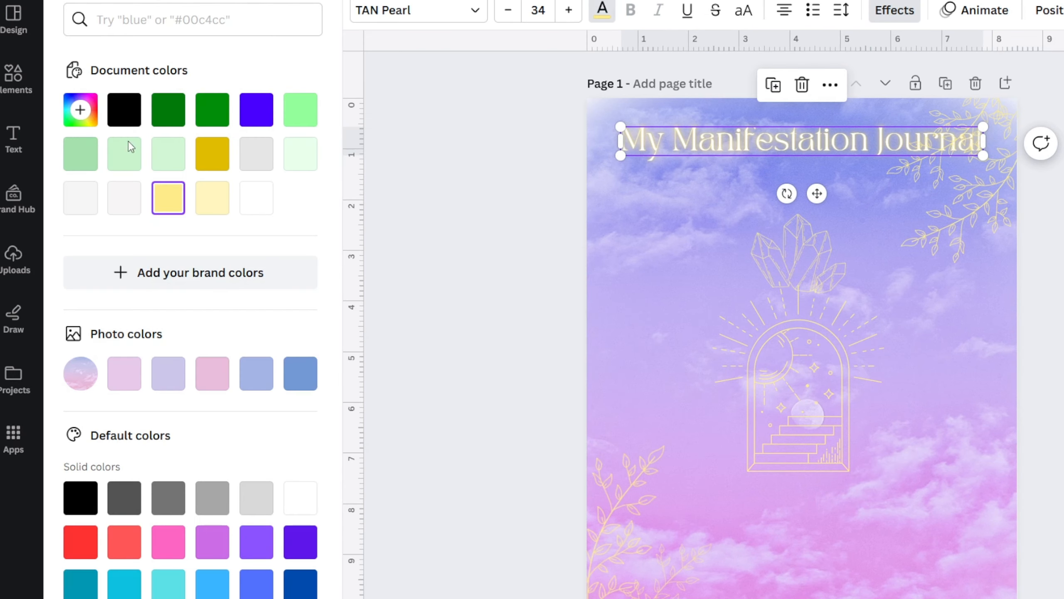
pyautogui.click(256, 197)
pyautogui.click(571, 333)
pyautogui.click(232, 304)
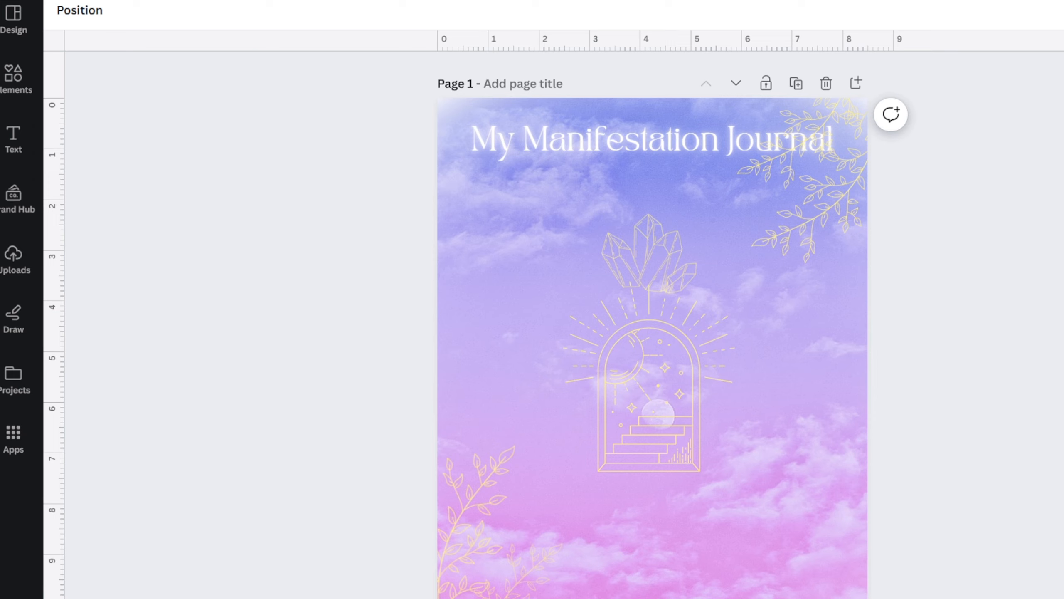
pyautogui.click(666, 597)
pyautogui.click(302, 10)
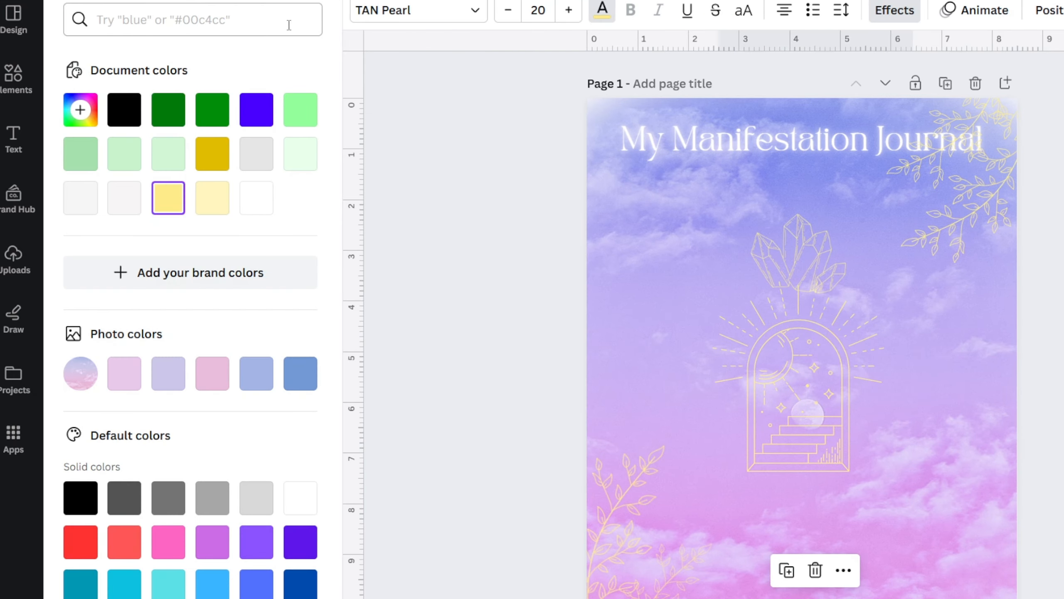
pyautogui.click(506, 201)
# Step: Recolour the cover title with the lighter pale yellow from the document colours
pyautogui.click(682, 130)
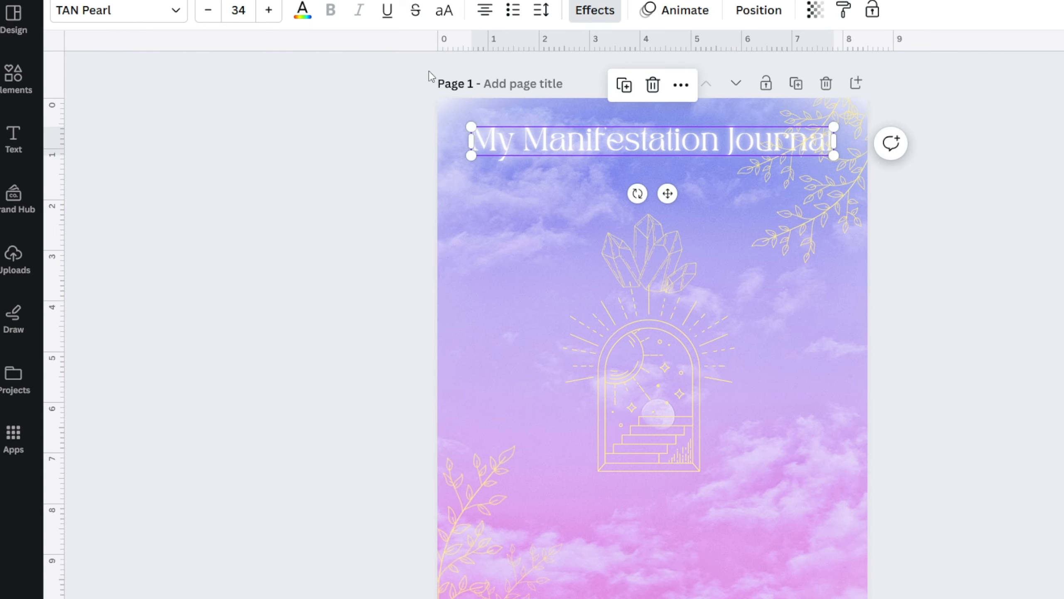
pyautogui.click(302, 10)
pyautogui.click(215, 201)
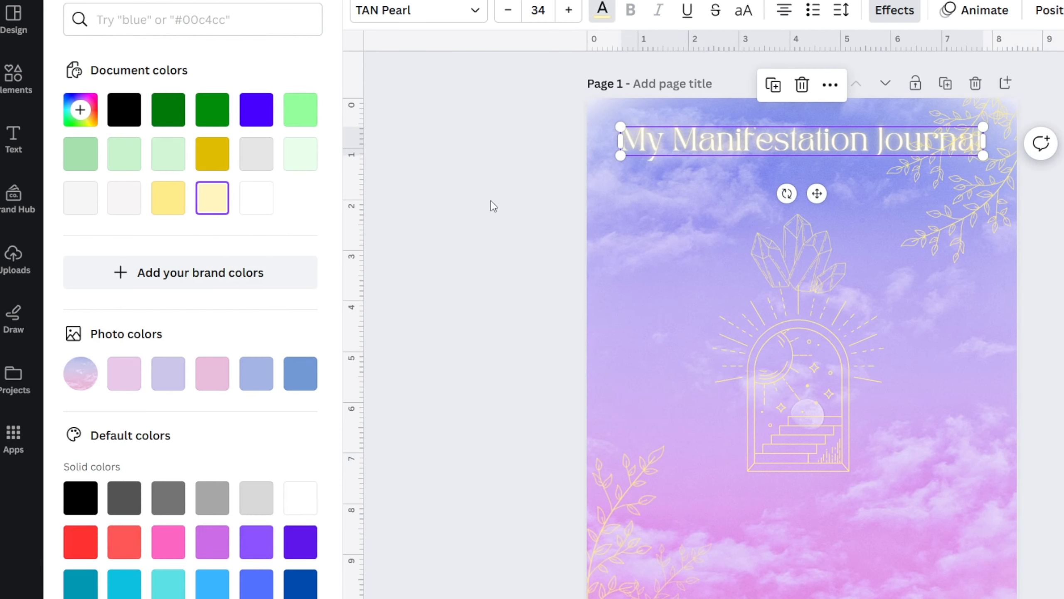
pyautogui.click(468, 217)
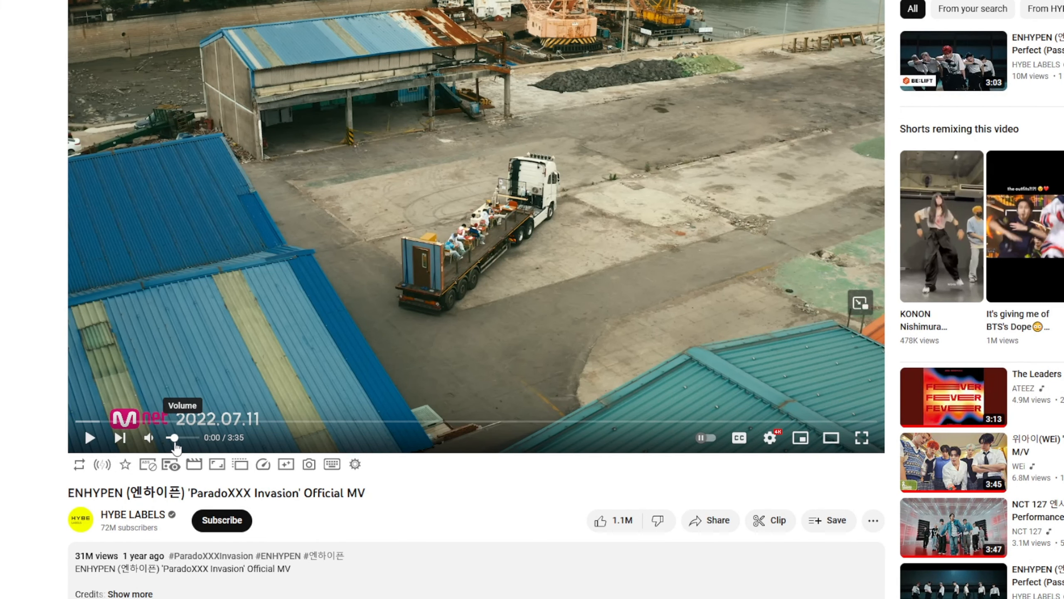
# Step: Switch to YouTube, play the ENHYPEN "ParadoXXX Invasion" video and adjust its volume
pyautogui.click(90, 438)
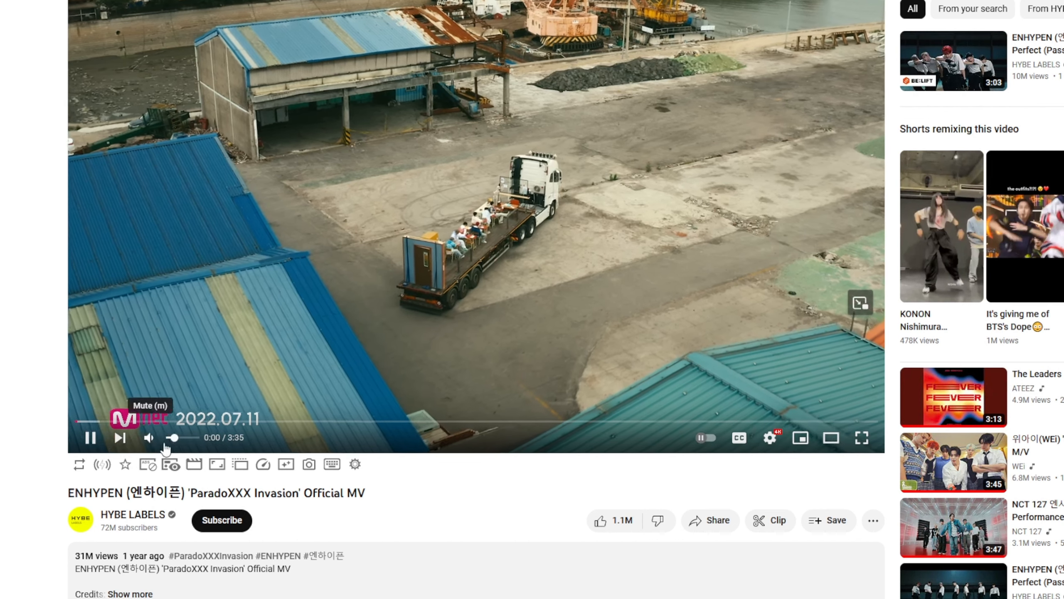
pyautogui.click(185, 437)
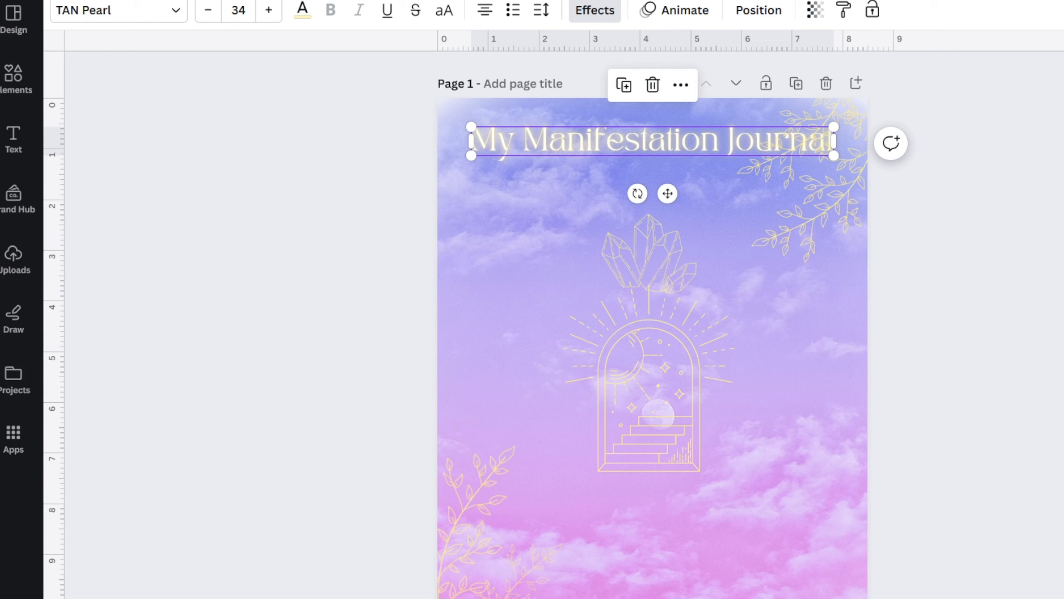
pyautogui.press('Escape')
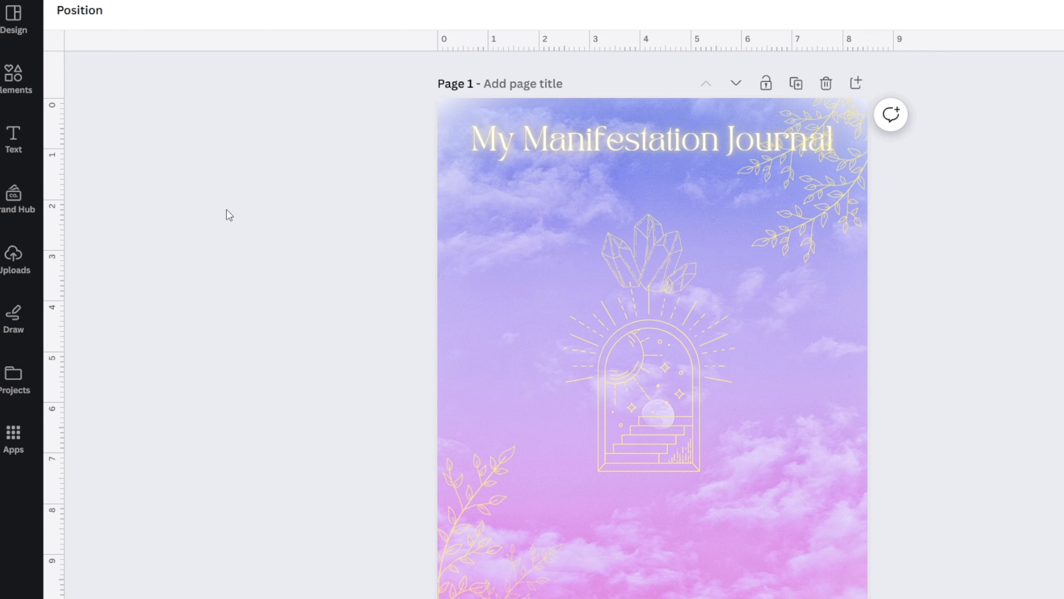
pyautogui.keyDown('ctrl'); pyautogui.scroll(-2, 392, 282); pyautogui.keyUp('ctrl')
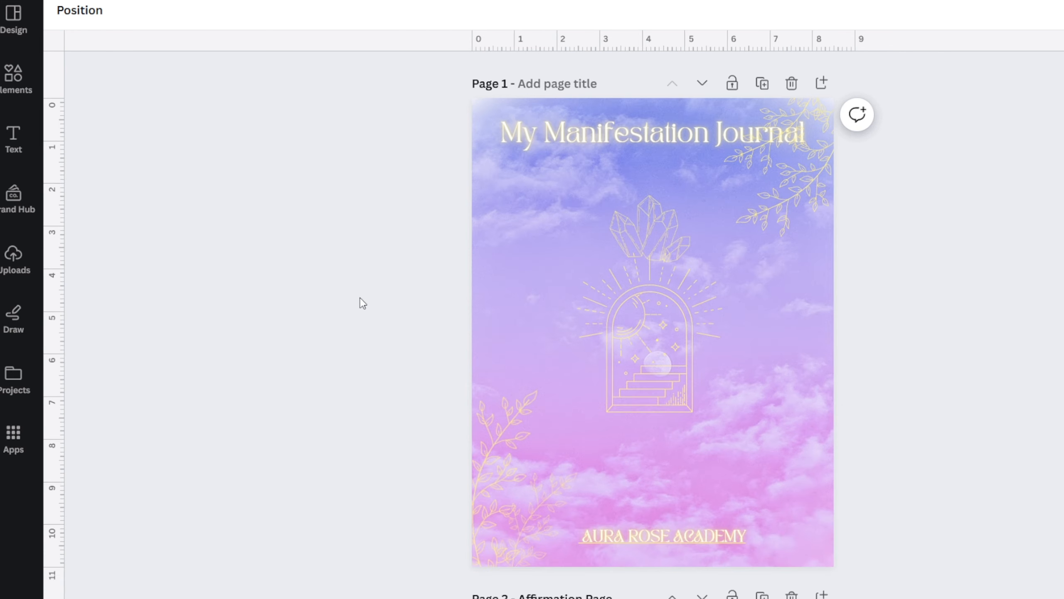
pyautogui.keyDown('ctrl'); pyautogui.scroll(1, 339, 344); pyautogui.keyUp('ctrl')
pyautogui.scroll(1, 337, 336)
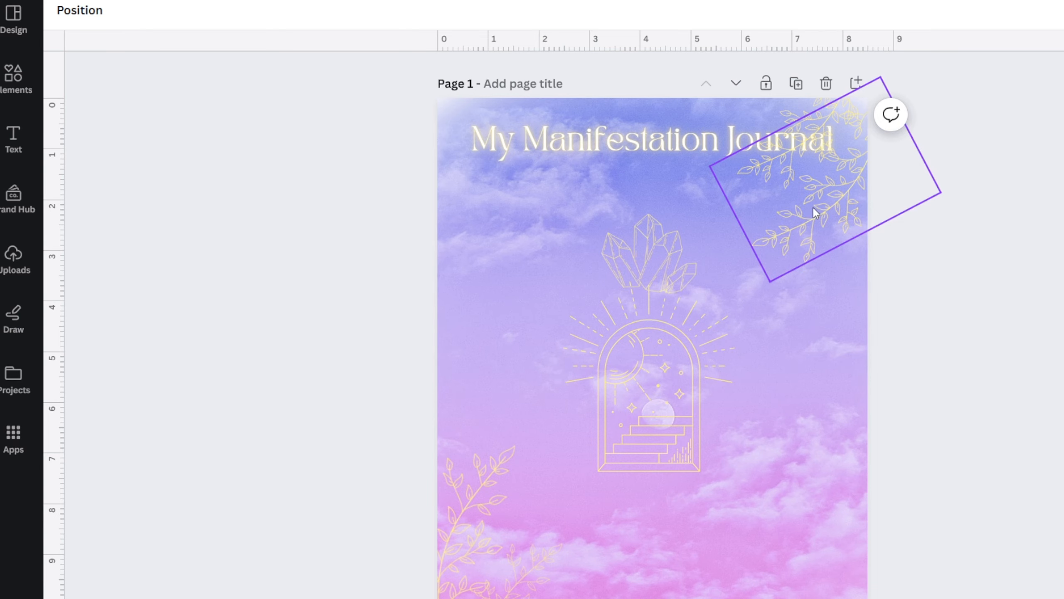
# Step: Search the photo elements for "stars"
pyautogui.click(832, 211)
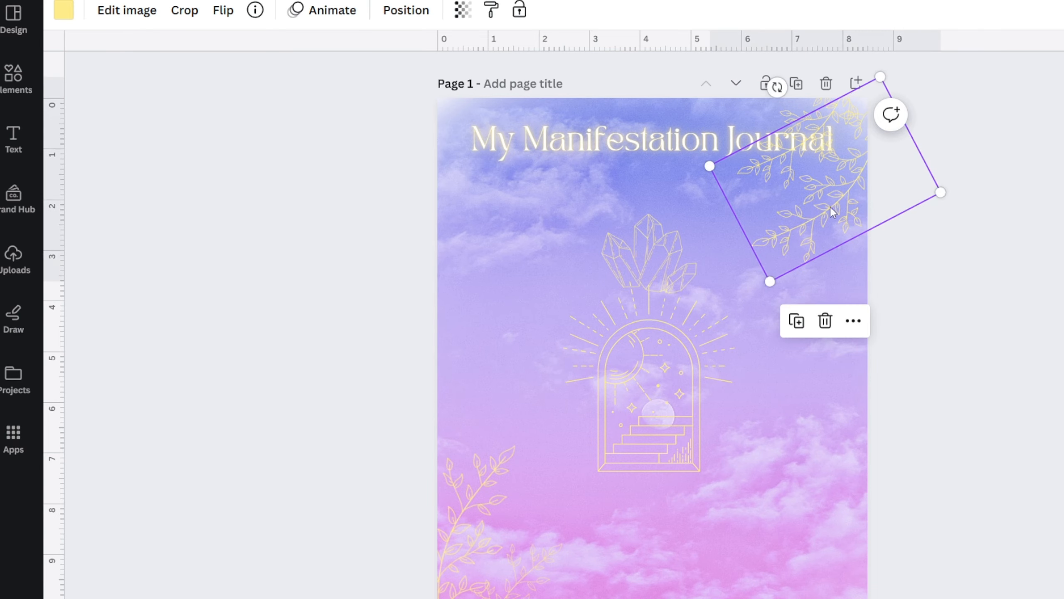
pyautogui.click(14, 78)
pyautogui.click(190, 23)
pyautogui.write('stars')
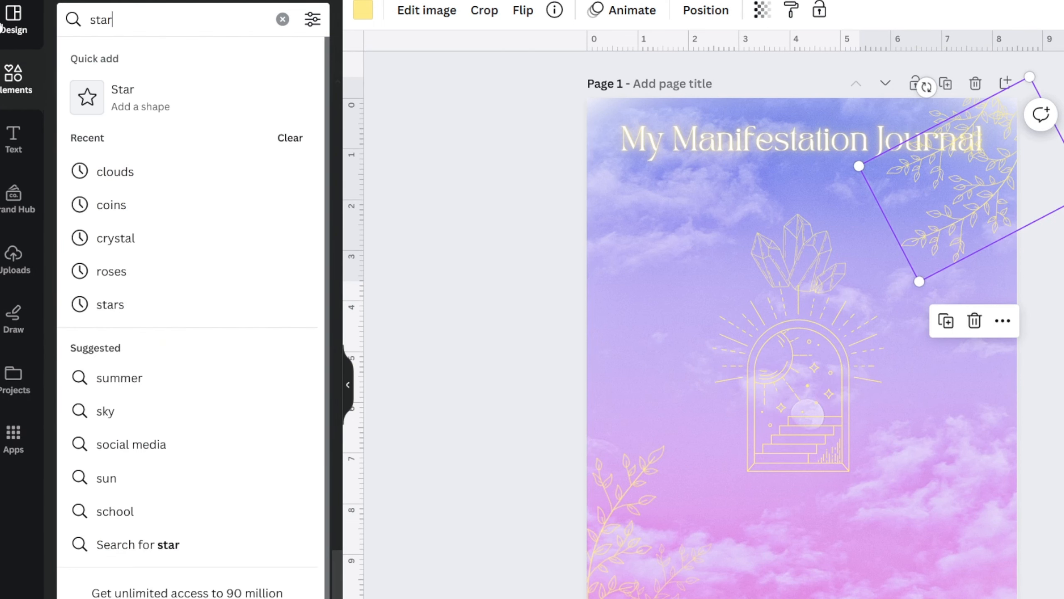
pyautogui.press('Return')
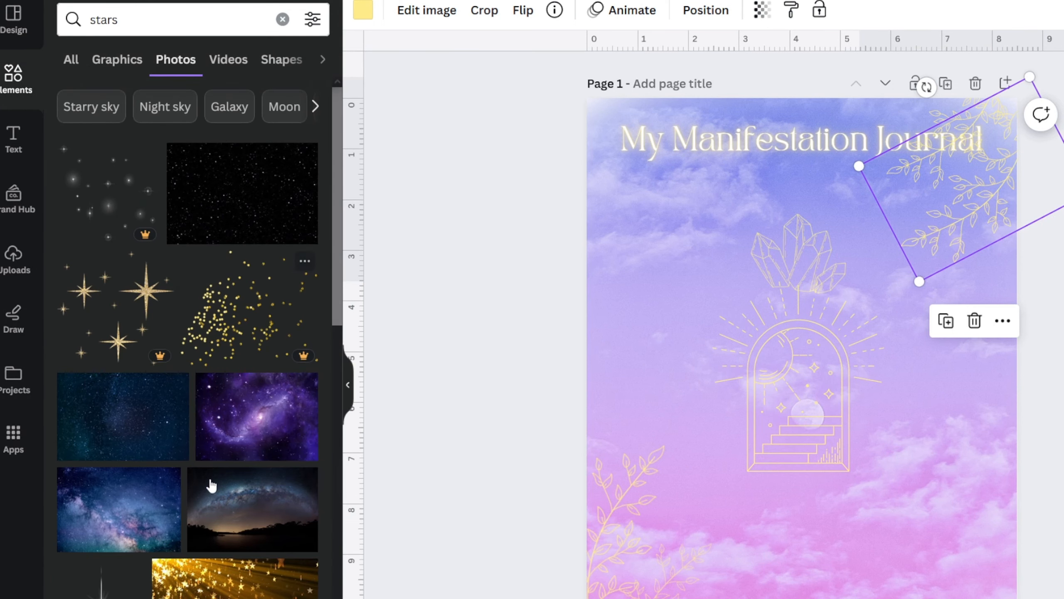
# Step: Search all elements for "stars", show all photo results and add the purple Milky Way galaxy photo to the cover
pyautogui.click(25, 96)
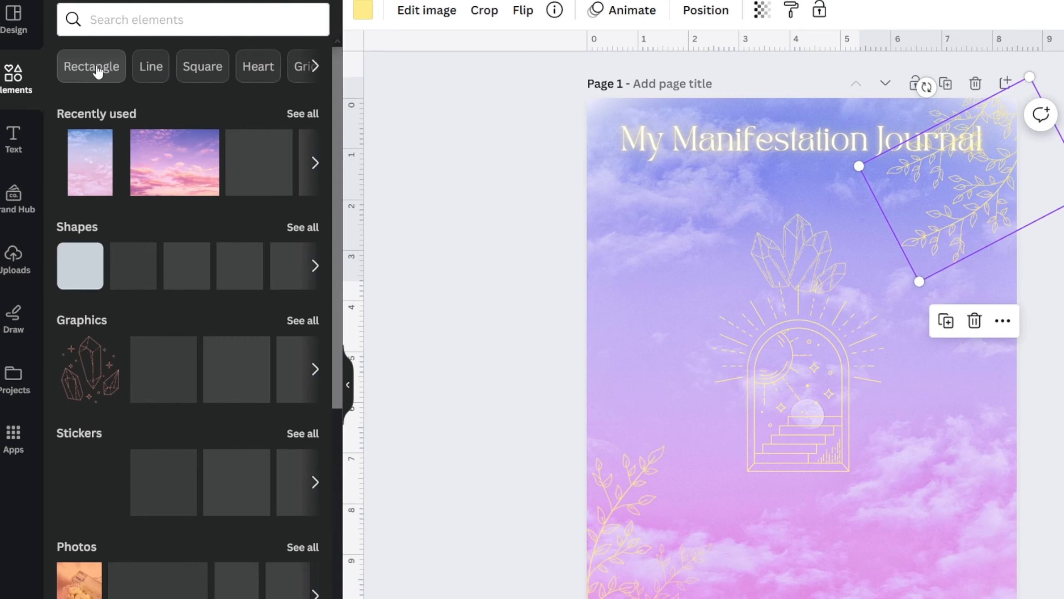
pyautogui.click(147, 19)
pyautogui.write('stars')
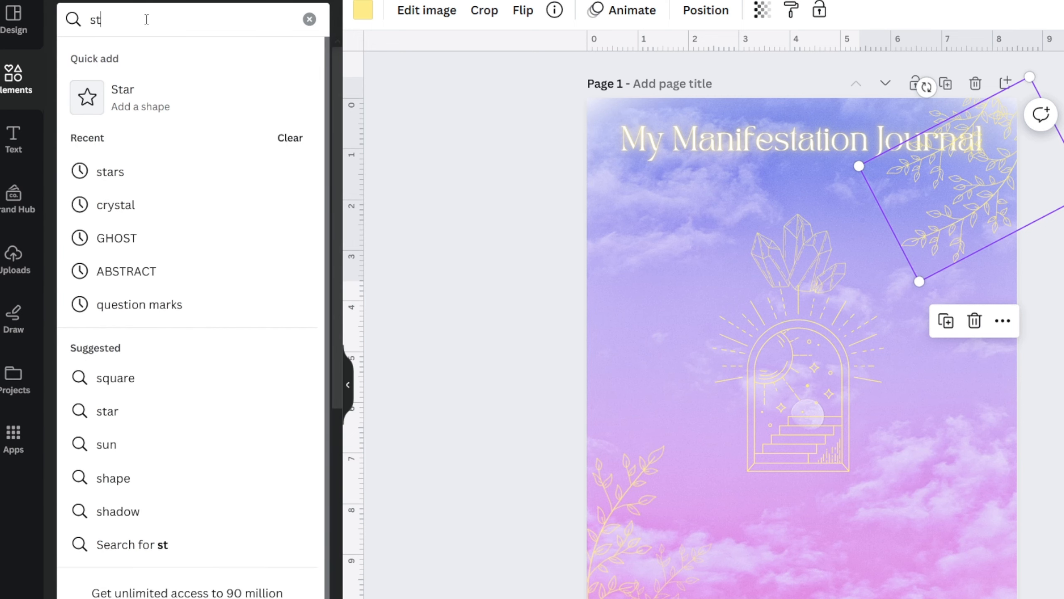
pyautogui.press('Return')
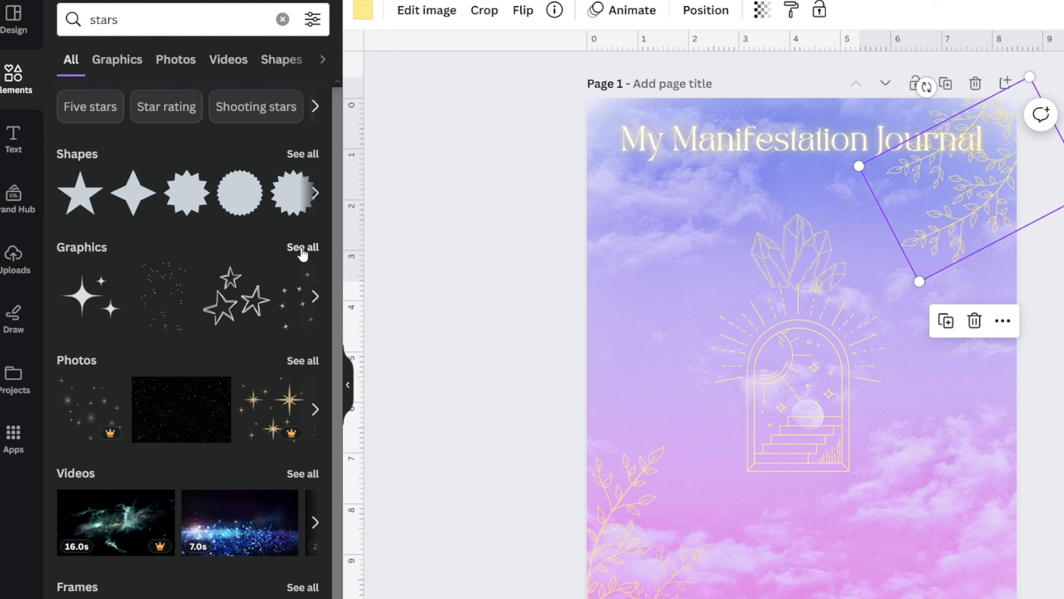
pyautogui.scroll(-1, 232, 326)
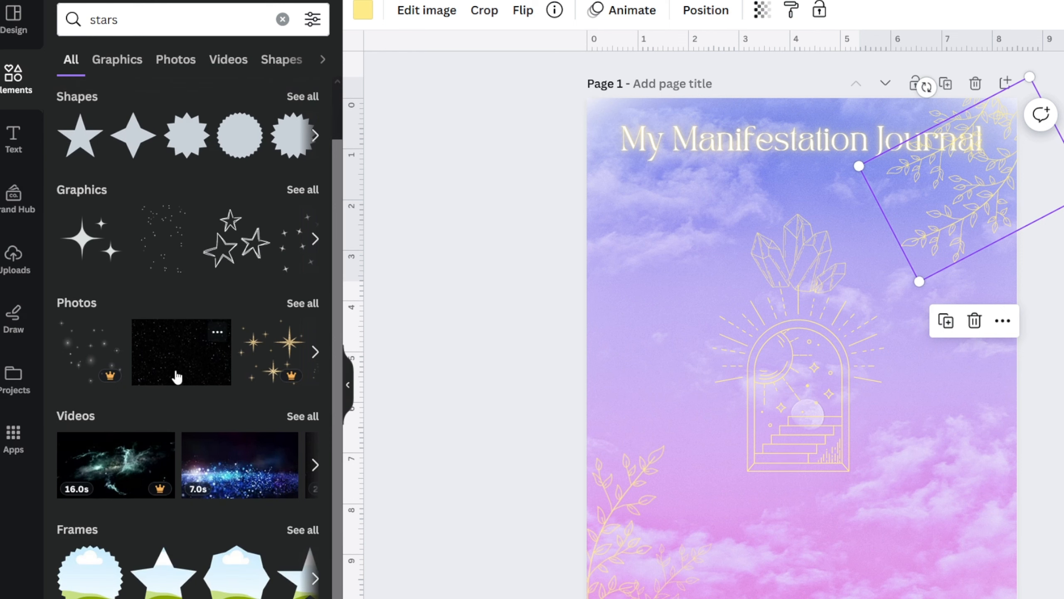
pyautogui.click(303, 303)
pyautogui.scroll(-10, 280, 448)
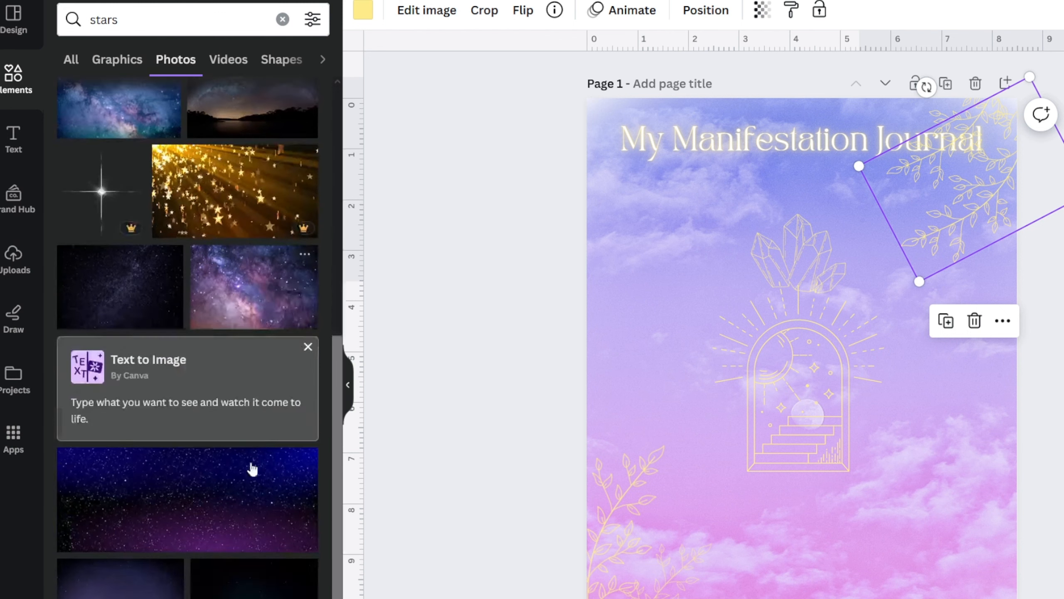
pyautogui.scroll(4, 251, 522)
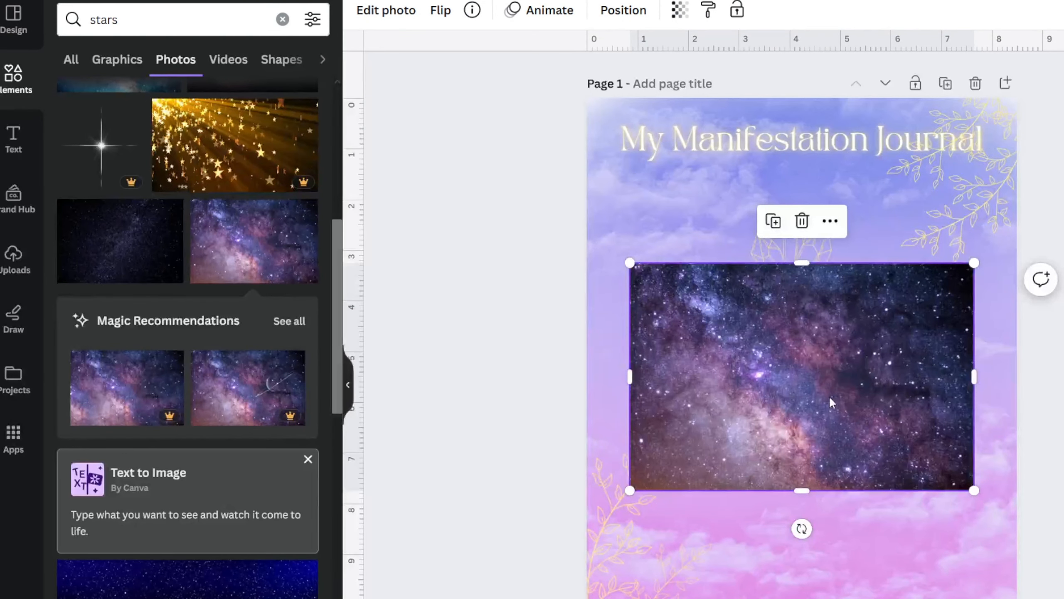
pyautogui.moveTo(832, 403)
pyautogui.mouseDown()
pyautogui.moveTo(801, 385)
pyautogui.moveTo(829, 397)
pyautogui.mouseUp()
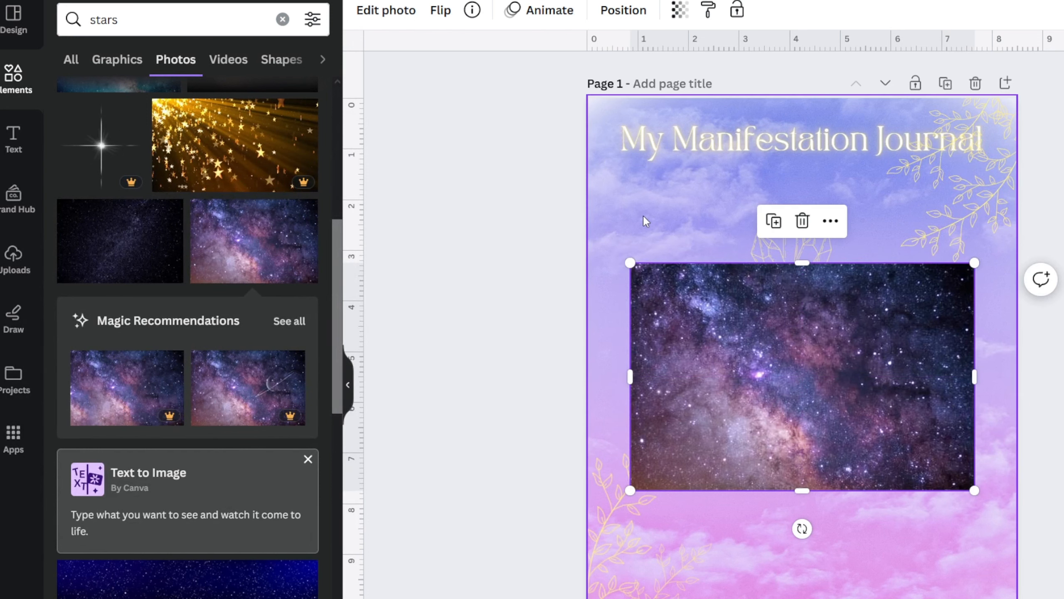
# Step: Delete the pink sky photo from the cover and set the page background to black
pyautogui.click(644, 217)
pyautogui.press('Delete')
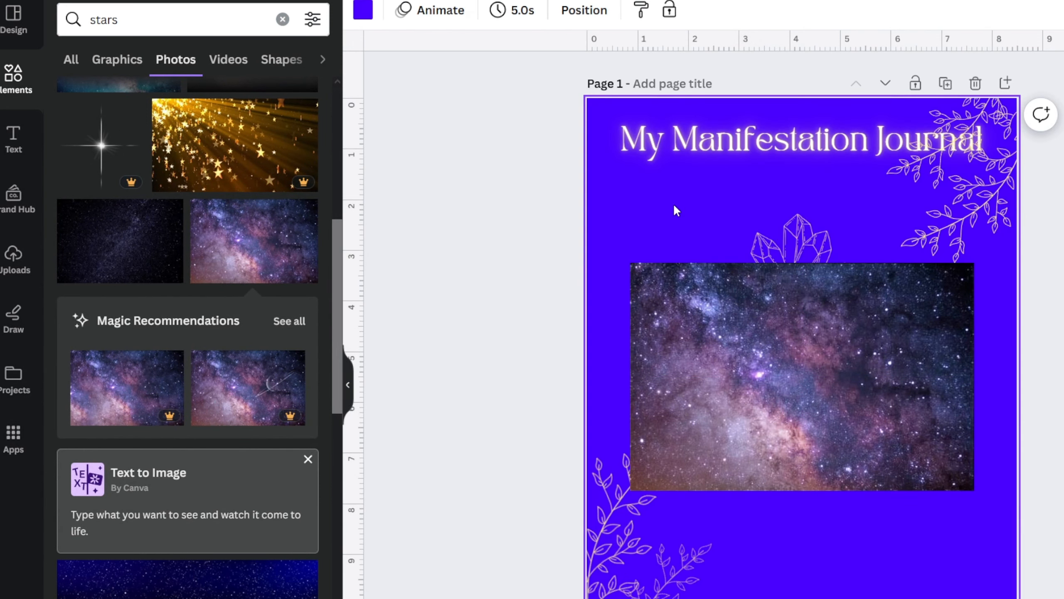
pyautogui.click(363, 10)
pyautogui.click(124, 110)
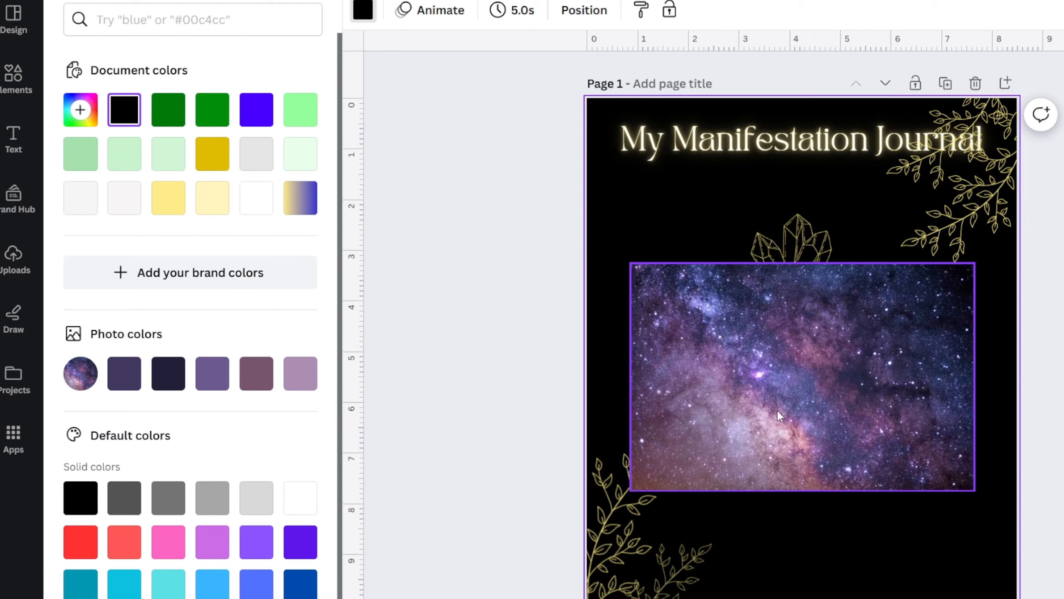
# Step: Align the galaxy photo with the cover's left edge, enlarge it past the page width and send it behind the arch and crystal artwork
pyautogui.moveTo(779, 415); pyautogui.dragTo(736, 405)
pyautogui.moveTo(928, 480); pyautogui.dragTo(1024, 571)
pyautogui.hotkey('ctrl', '[')
pyautogui.hotkey('ctrl', '[')
pyautogui.hotkey('ctrl', '[')
pyautogui.hotkey('ctrl', '[')
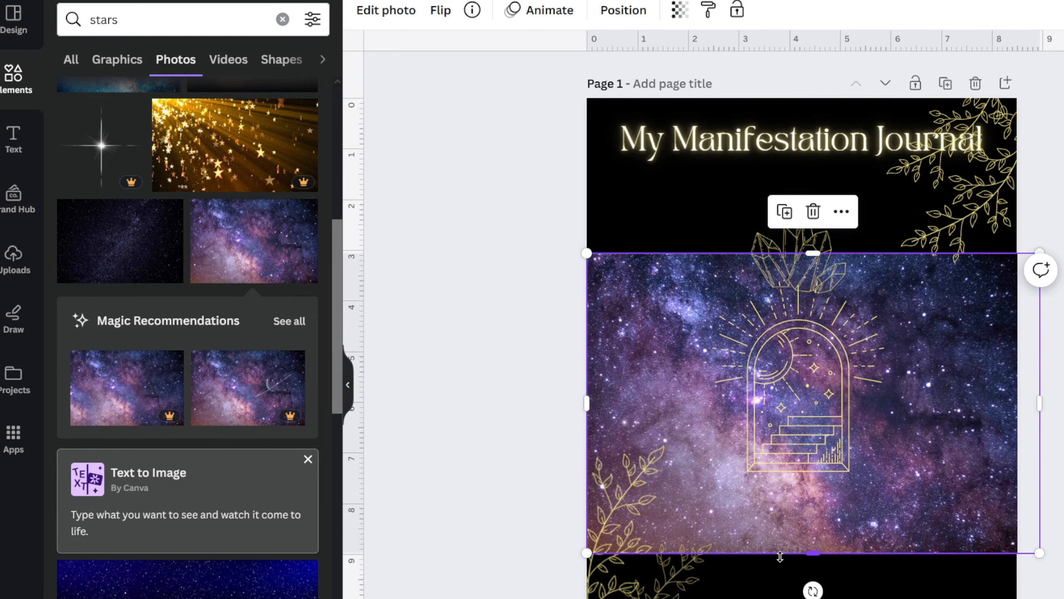
# Step: Rotate the galaxy photo 90 degrees clockwise to portrait, position it in the middle of the cover and open its photo editing options
pyautogui.moveTo(813, 591); pyautogui.dragTo(622, 401)
pyautogui.moveTo(836, 513)
pyautogui.mouseDown()
pyautogui.moveTo(826, 511)
pyautogui.moveTo(836, 516)
pyautogui.mouseUp()
pyautogui.click(388, 12)
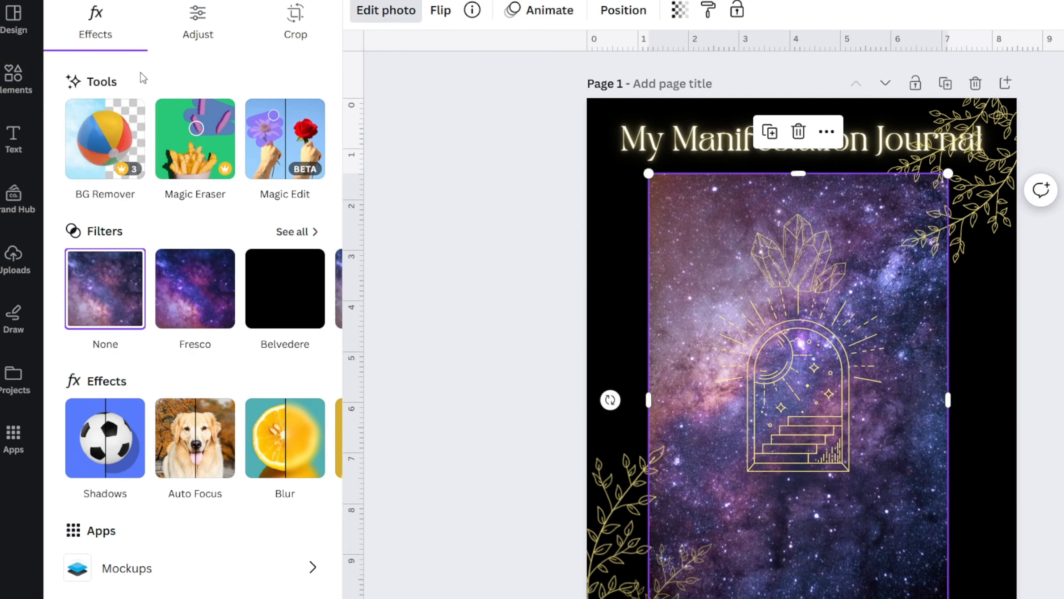
# Step: Adjust the galaxy photo's white balance to temperature -64 and tint 82
pyautogui.click(203, 33)
pyautogui.moveTo(188, 263); pyautogui.dragTo(109, 263)
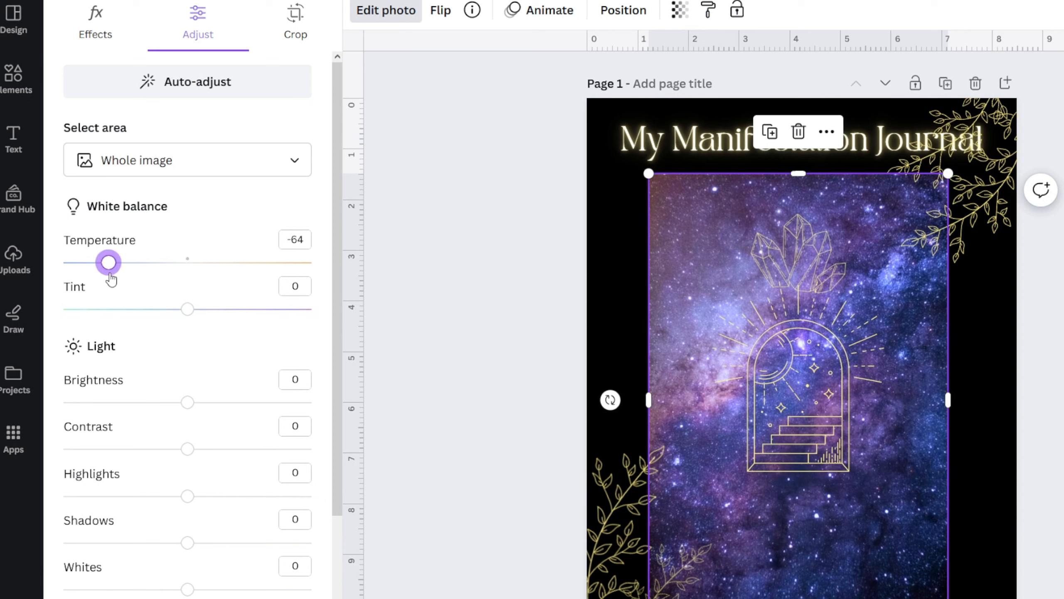
pyautogui.moveTo(220, 310); pyautogui.dragTo(289, 318)
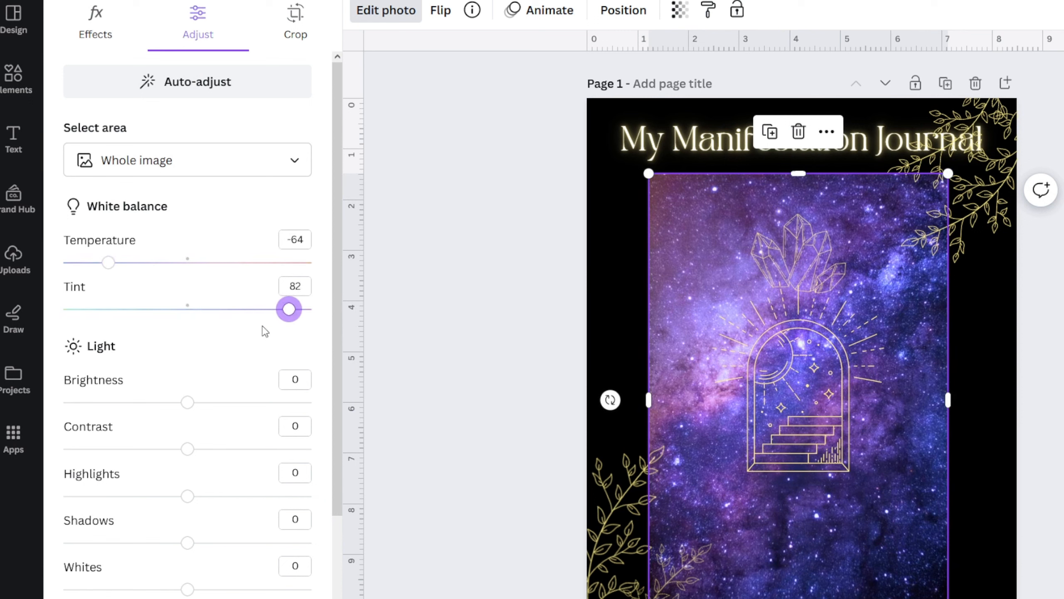
# Step: Set the galaxy photo's saturation to 59, vibrance to -57 and sharpness to 39
pyautogui.scroll(-5, 186, 470)
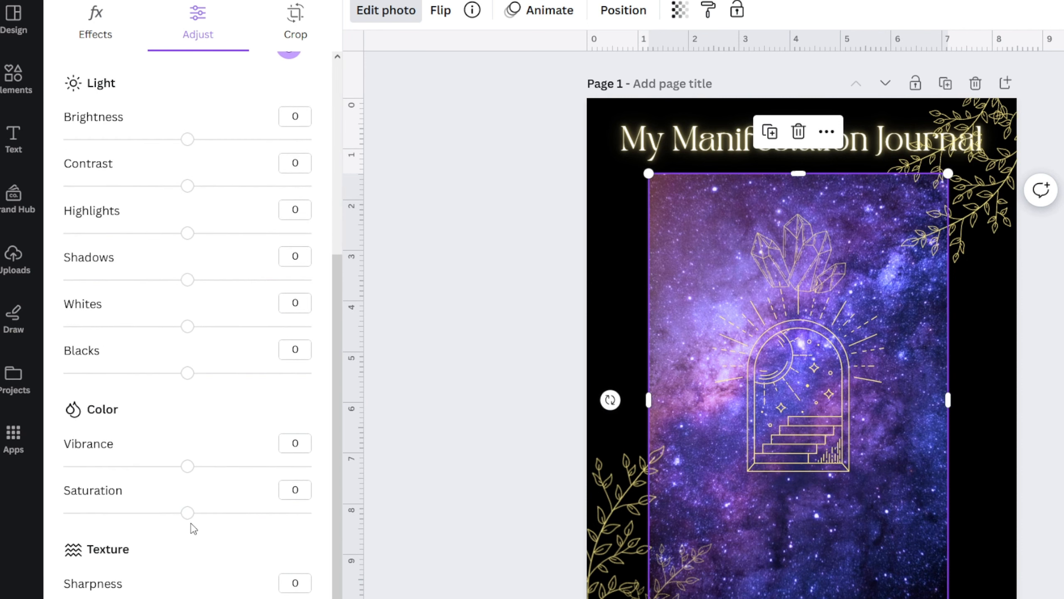
pyautogui.moveTo(187, 512); pyautogui.dragTo(64, 512)
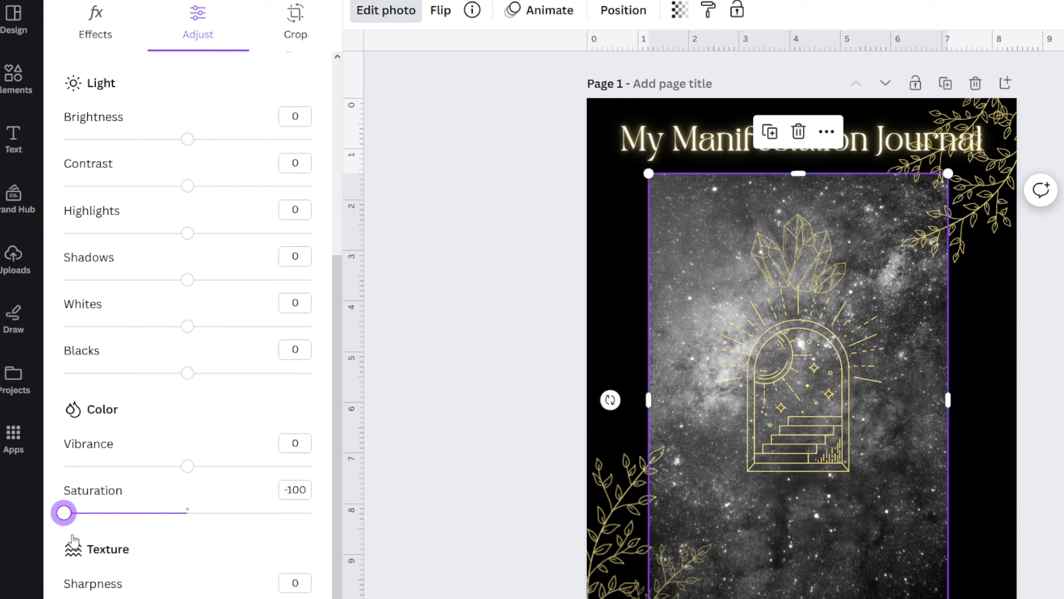
pyautogui.moveTo(63, 512); pyautogui.dragTo(261, 535)
pyautogui.moveTo(159, 469); pyautogui.dragTo(117, 466)
pyautogui.moveTo(188, 598); pyautogui.dragTo(236, 598)
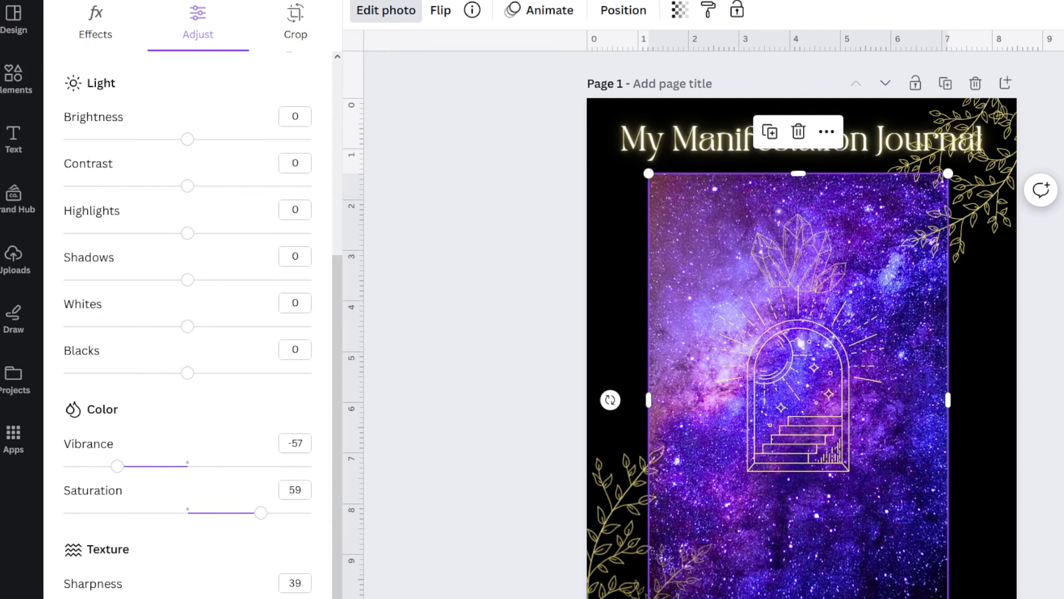
# Step: Cool the galaxy photo's temperature further to -88 and finish its adjustments
pyautogui.scroll(5, 149, 424)
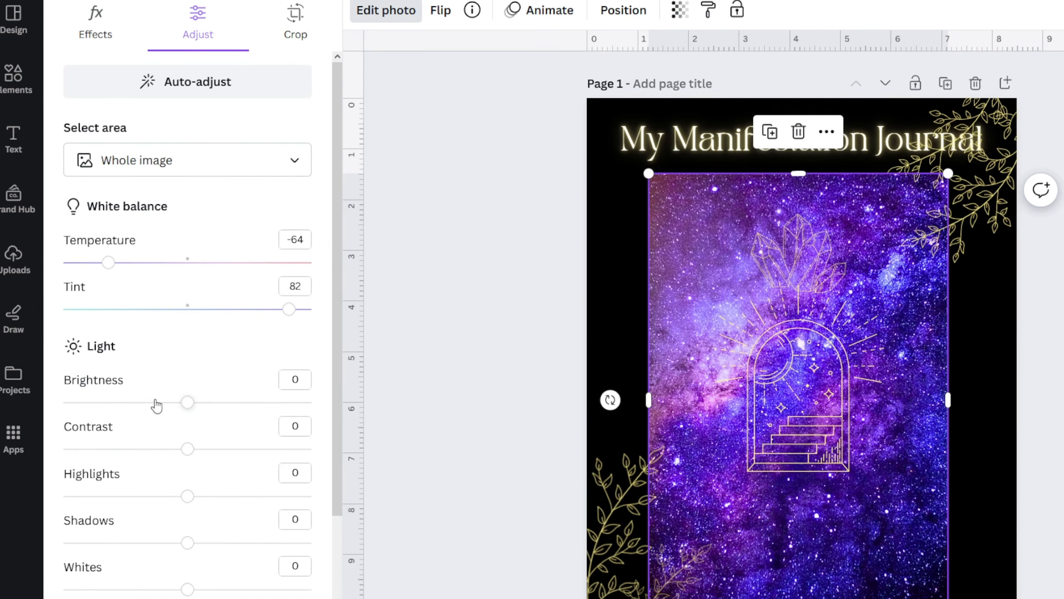
pyautogui.moveTo(119, 268); pyautogui.dragTo(81, 300)
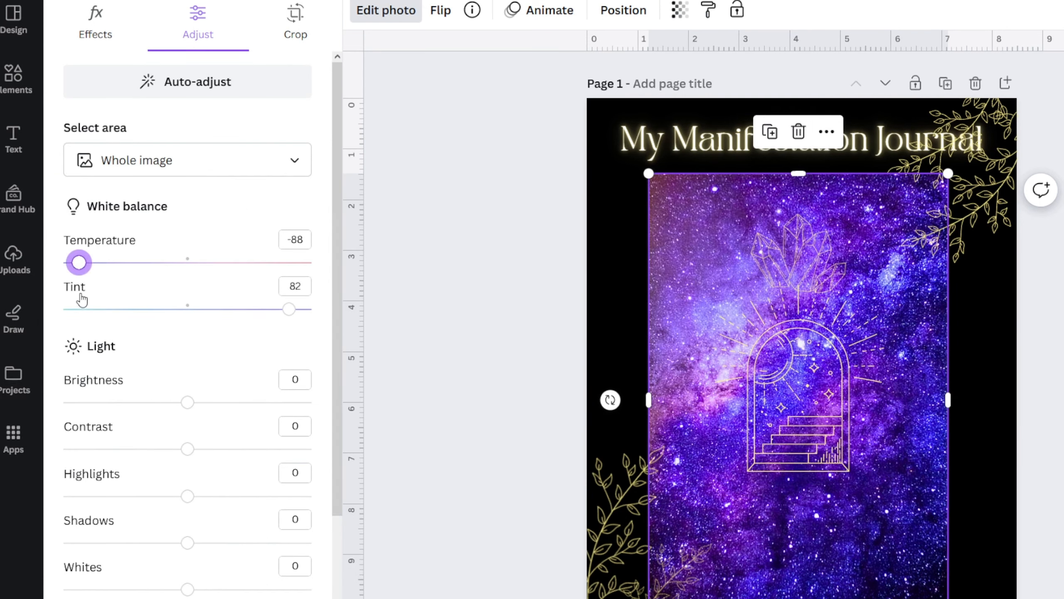
pyautogui.click(410, 319)
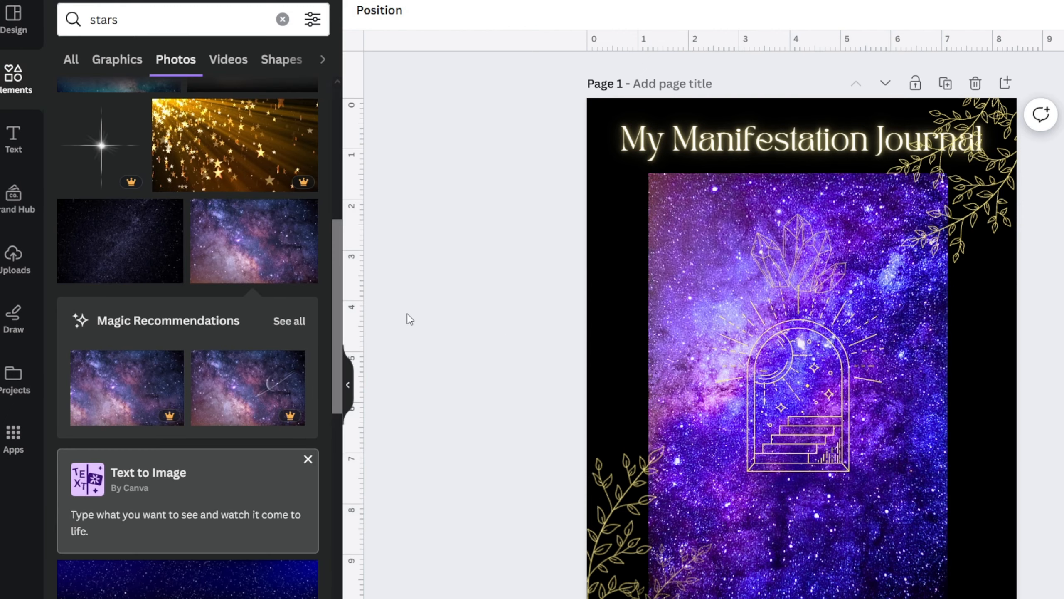
# Step: Lower the galaxy photo's transparency value to 74
pyautogui.click(700, 268)
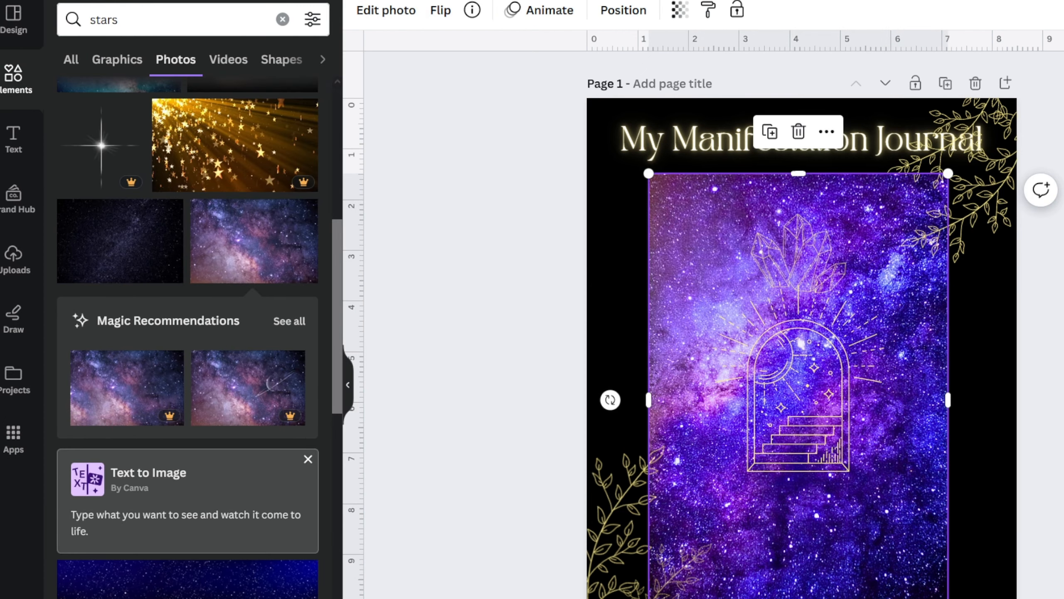
pyautogui.click(680, 10)
pyautogui.moveTo(629, 77)
pyautogui.mouseDown()
pyautogui.moveTo(608, 75)
pyautogui.moveTo(638, 77)
pyautogui.mouseUp()
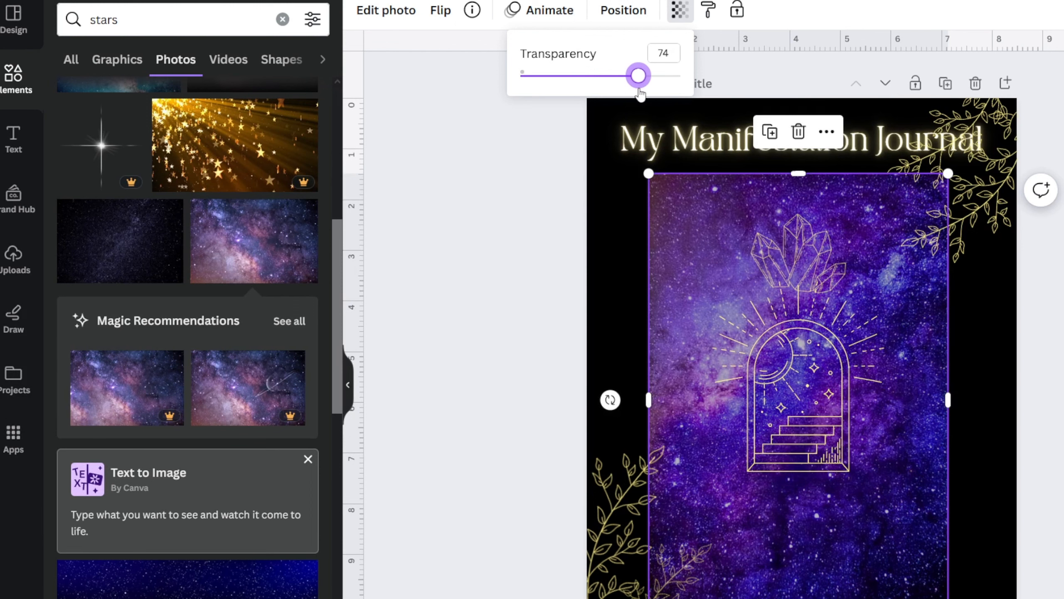
pyautogui.click(527, 222)
pyautogui.click(514, 224)
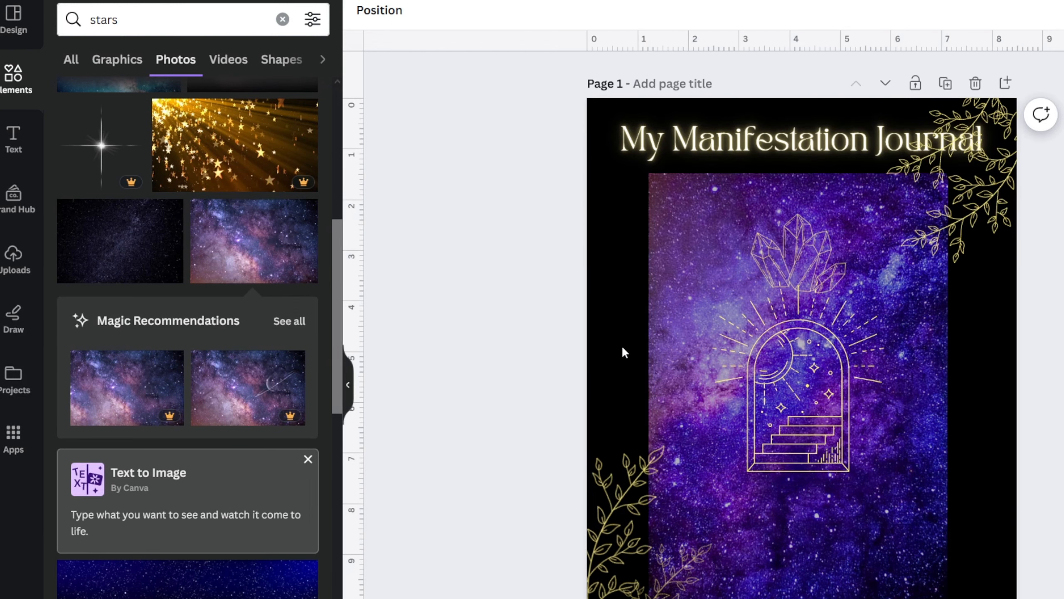
# Step: Search elements for "sparkles" and show all graphics results
pyautogui.click(669, 275)
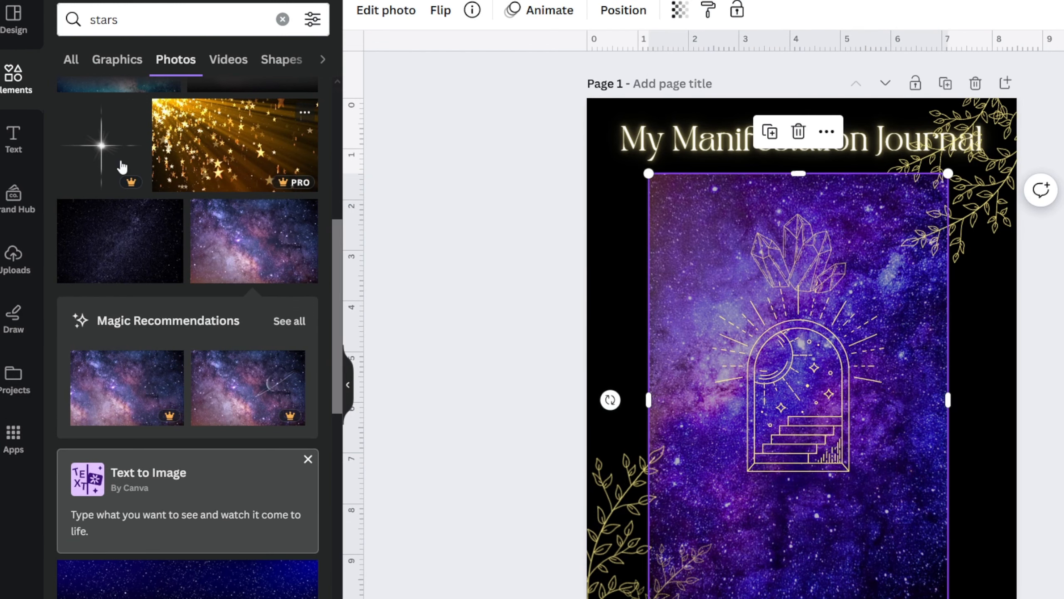
pyautogui.click(14, 99)
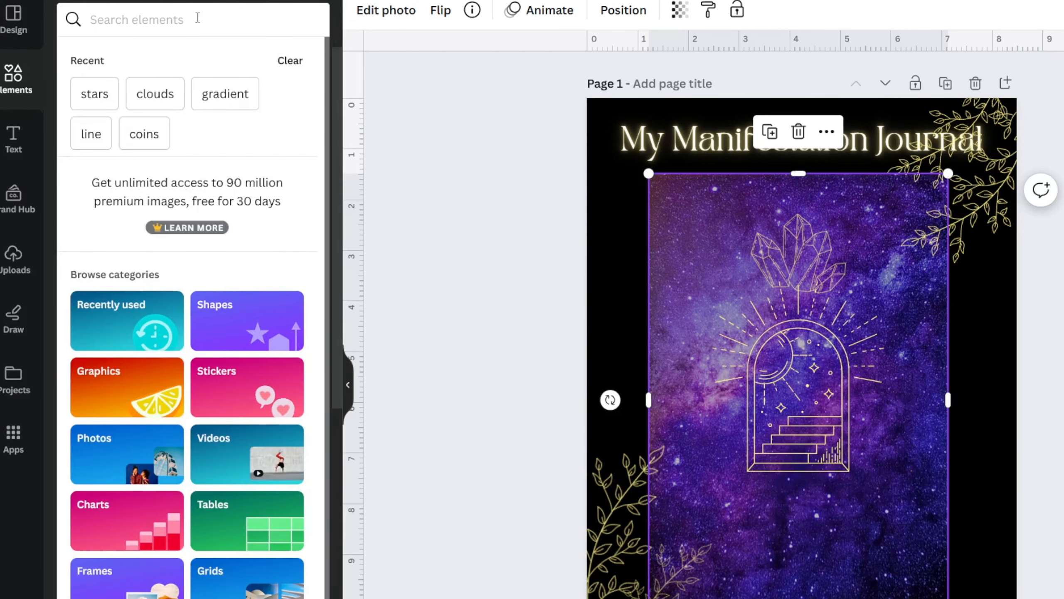
pyautogui.click(198, 18)
pyautogui.write('sparkles')
pyautogui.press('Return')
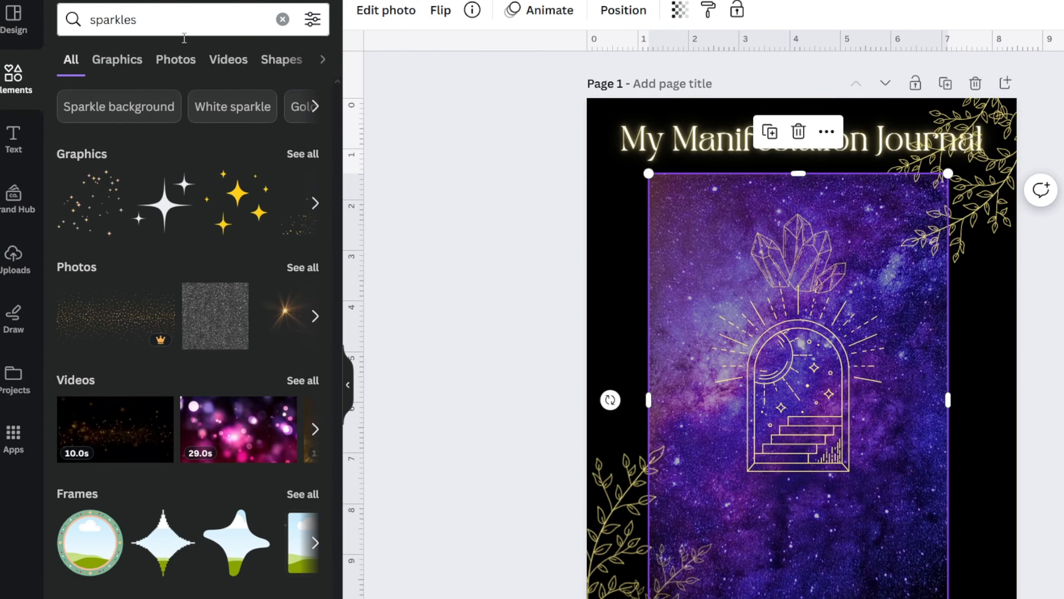
pyautogui.click(301, 158)
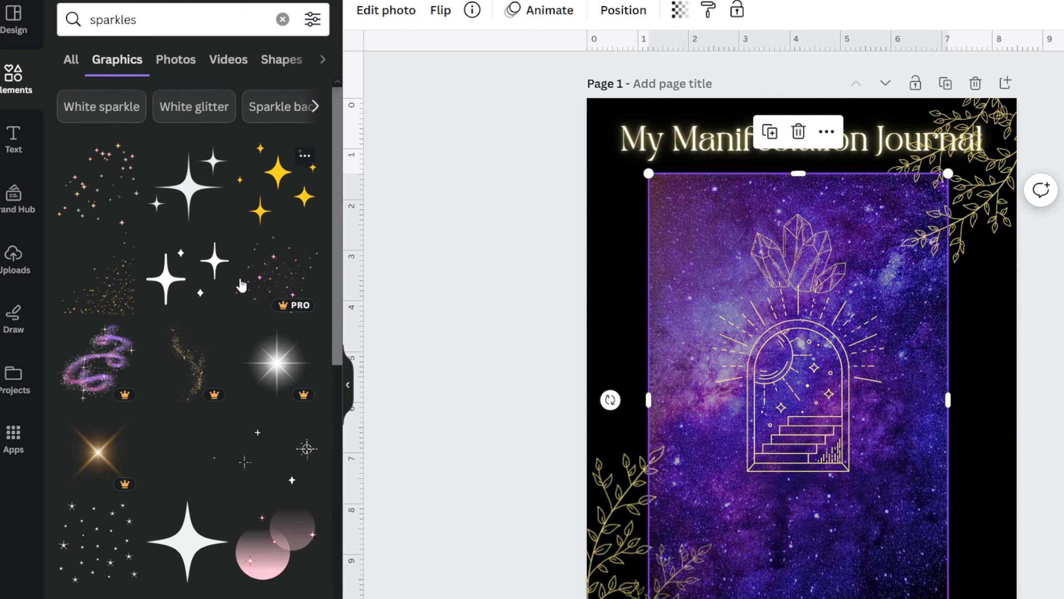
# Step: Try the animated yellow burst-circles graphic on the cover and remove it
pyautogui.scroll(-4, 254, 422)
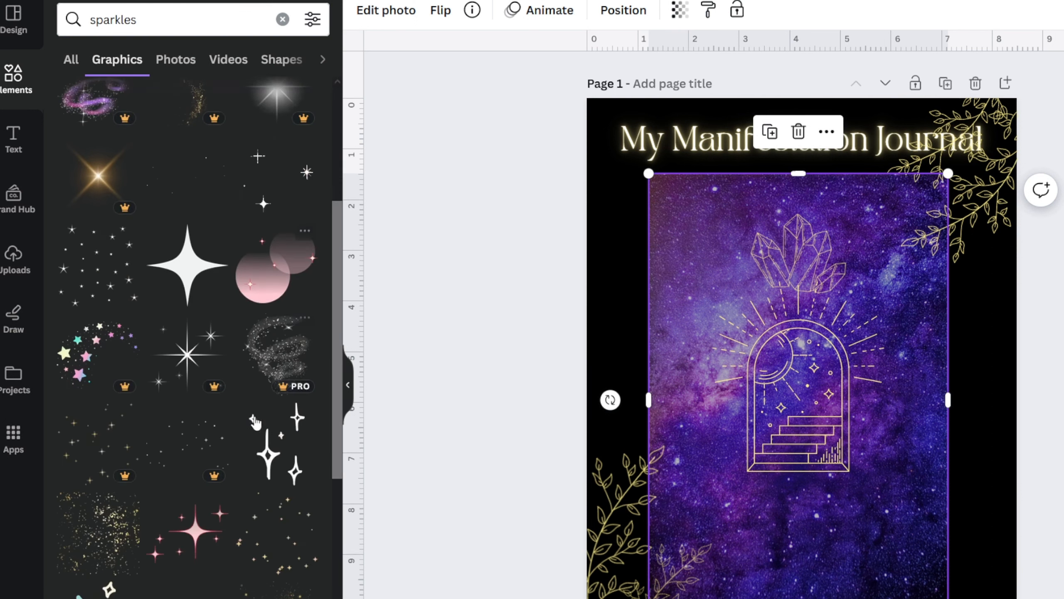
pyautogui.scroll(-10, 310, 535)
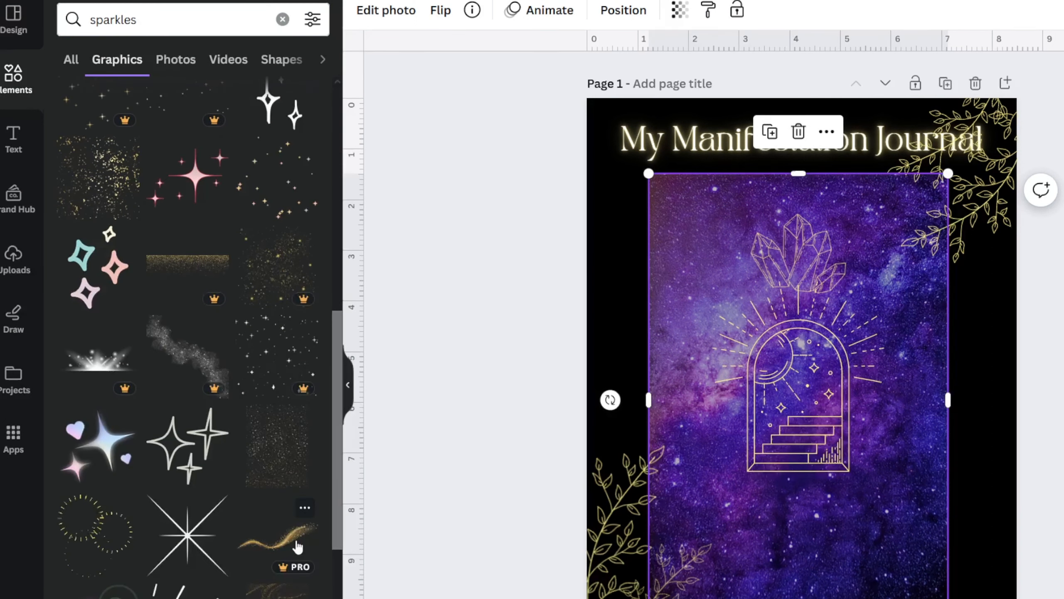
pyautogui.click(69, 368)
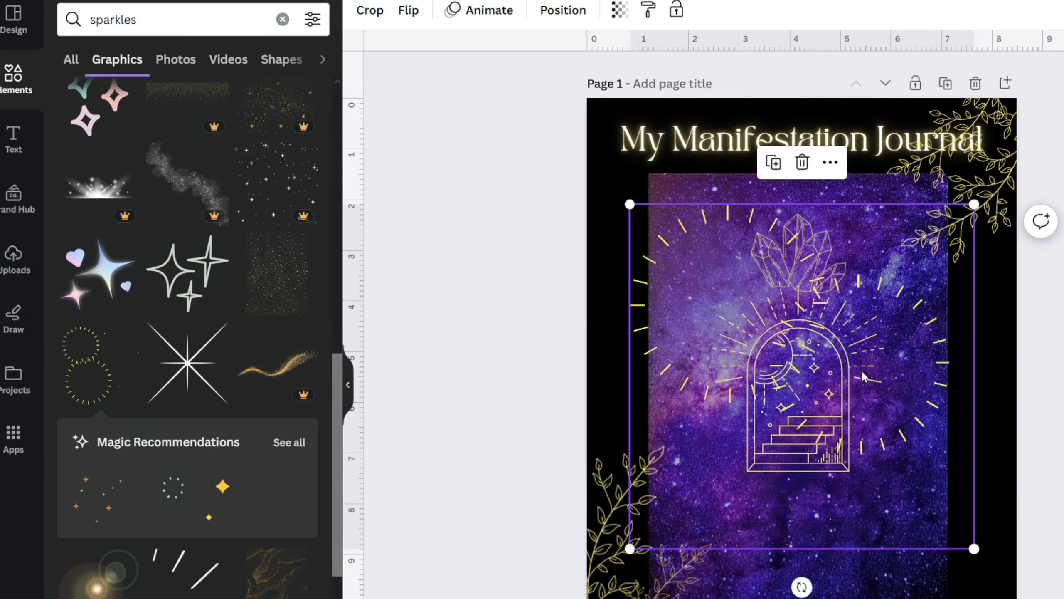
pyautogui.click(810, 148)
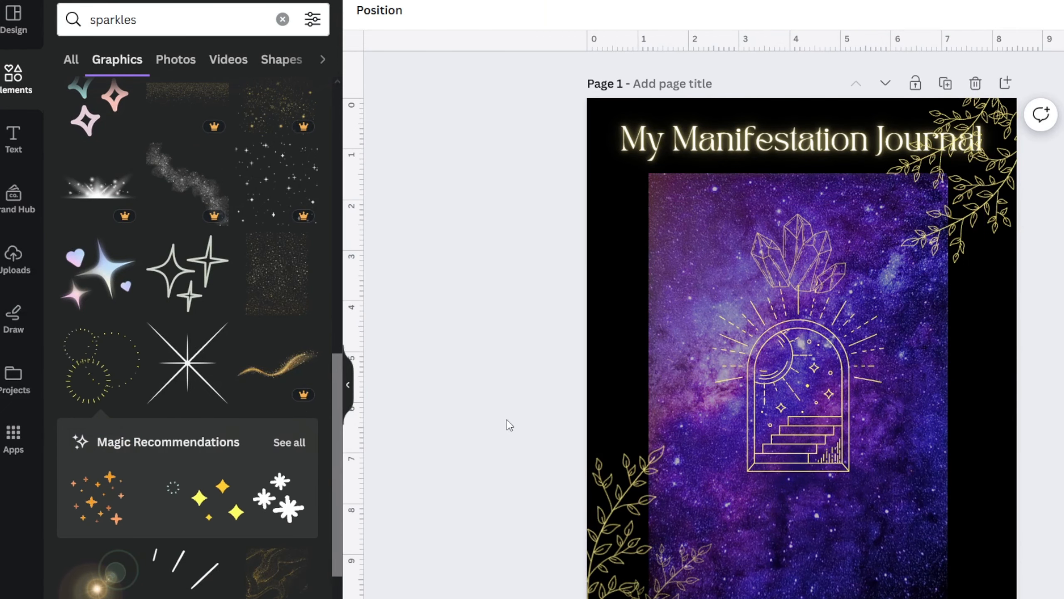
# Step: Try a recommended sparkle graphic shrunk to a tiny size near the galaxy photo's upper-left area, and delete it
pyautogui.click(285, 509)
pyautogui.moveTo(631, 550); pyautogui.dragTo(984, 208)
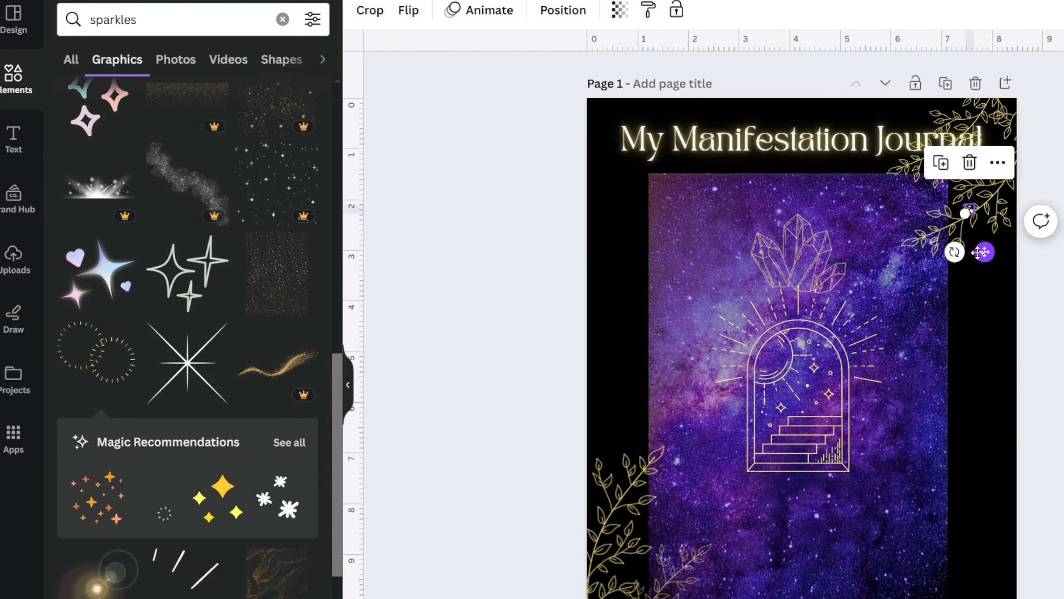
pyautogui.moveTo(981, 254); pyautogui.dragTo(683, 247)
pyautogui.click(480, 301)
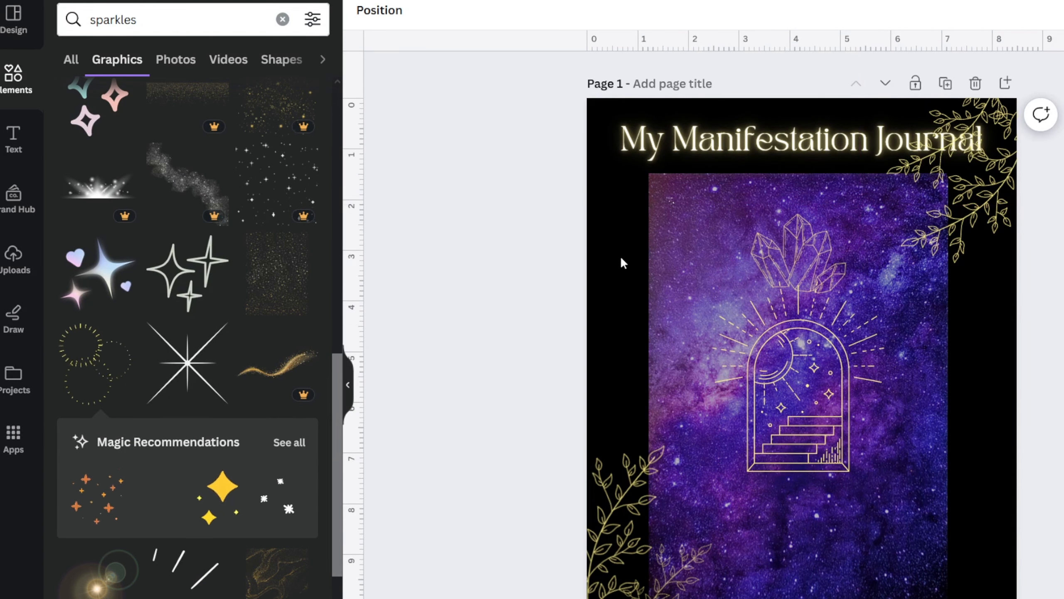
pyautogui.click(672, 202)
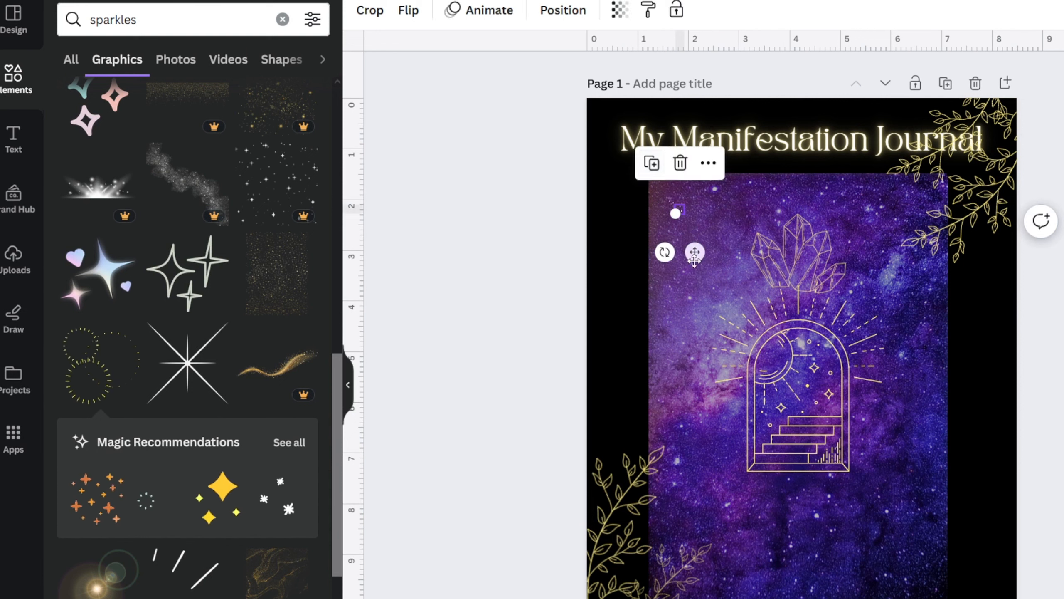
pyautogui.moveTo(694, 256); pyautogui.dragTo(709, 320)
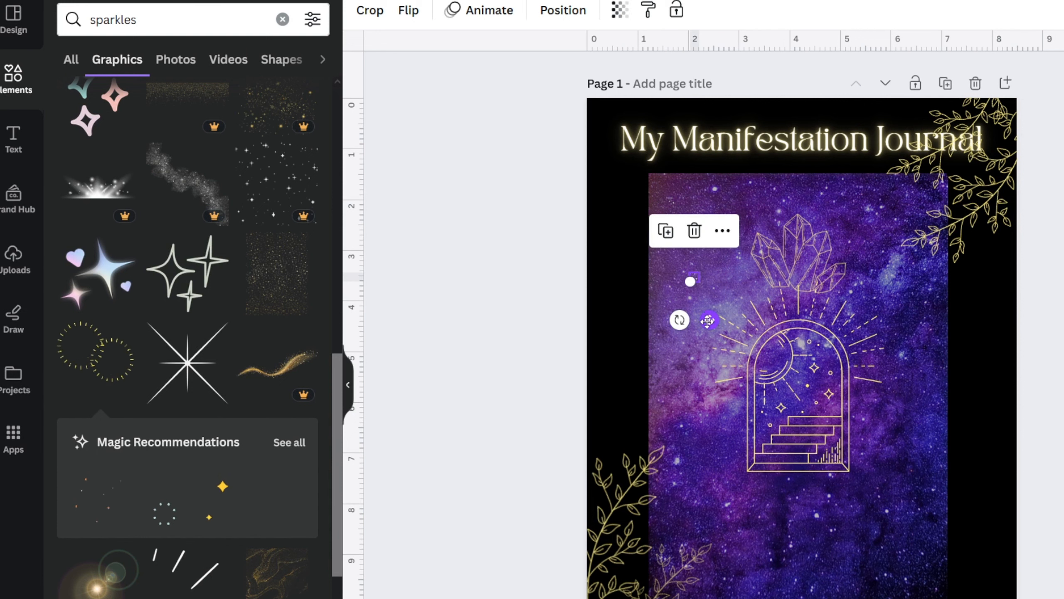
pyautogui.click(697, 232)
pyautogui.click(672, 202)
pyautogui.click(674, 155)
# Step: Add the white star side-border graphic and place it over the upper part of the galaxy photo
pyautogui.scroll(-5, 298, 449)
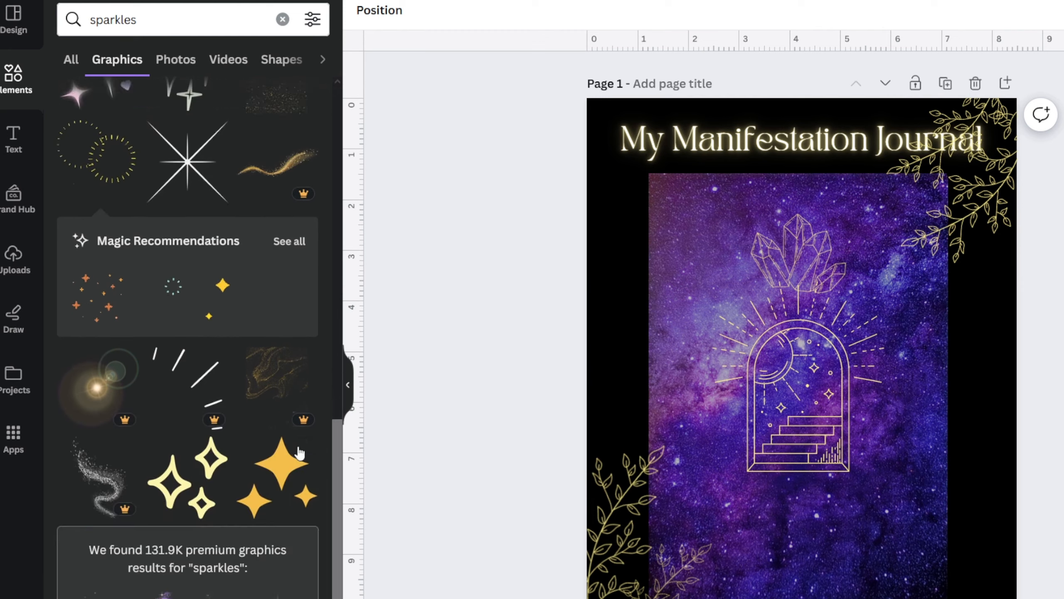
pyautogui.scroll(-8, 299, 452)
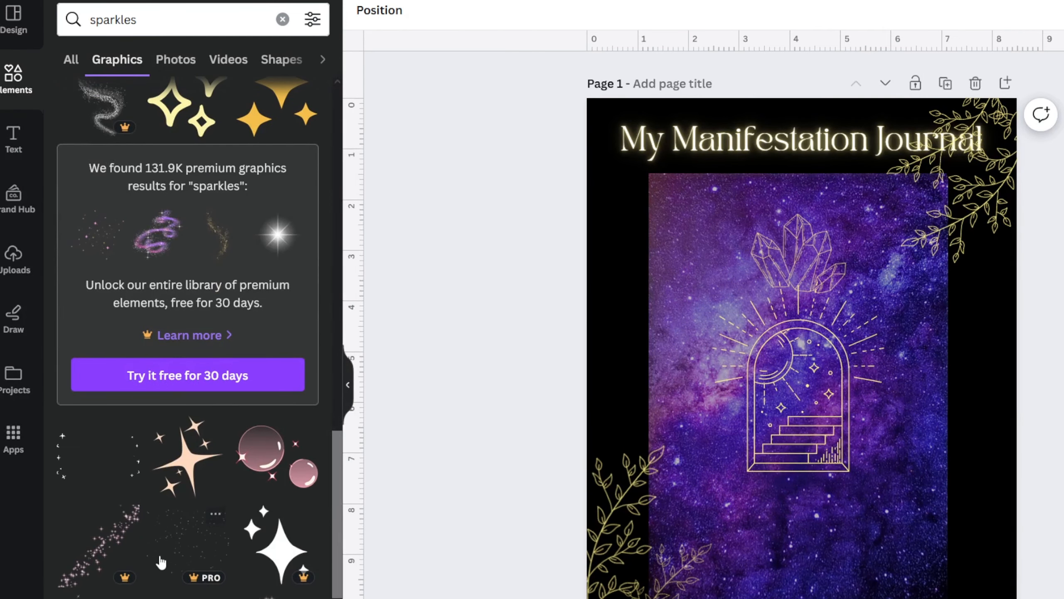
pyautogui.click(131, 467)
pyautogui.moveTo(910, 409); pyautogui.dragTo(937, 277)
pyautogui.moveTo(630, 347); pyautogui.dragTo(661, 353)
pyautogui.click(941, 347)
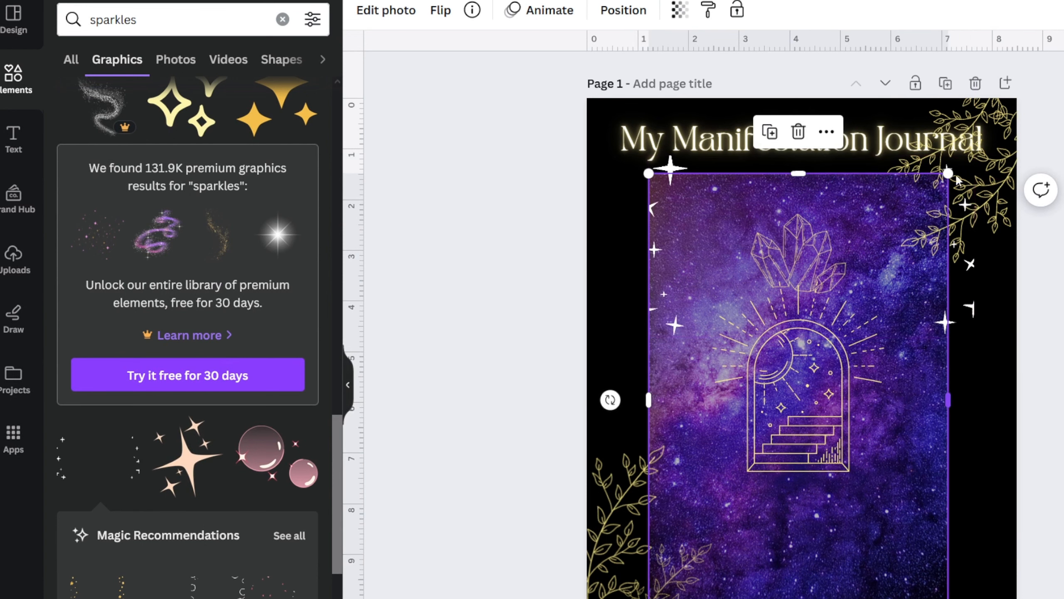
# Step: Delete both gold leaf branches from the cover's upper-right corner
pyautogui.click(983, 106)
pyautogui.press('Delete')
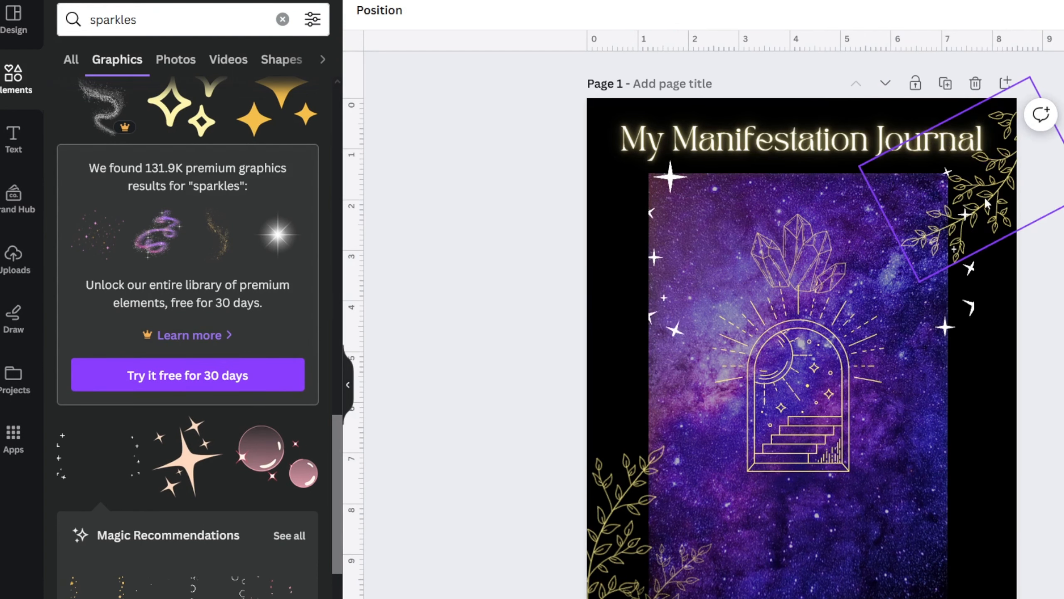
pyautogui.click(968, 191)
pyautogui.press('Delete')
# Step: Fit the white star border to the galaxy photo's width along its top edge
pyautogui.click(964, 335)
pyautogui.moveTo(975, 338); pyautogui.dragTo(937, 317)
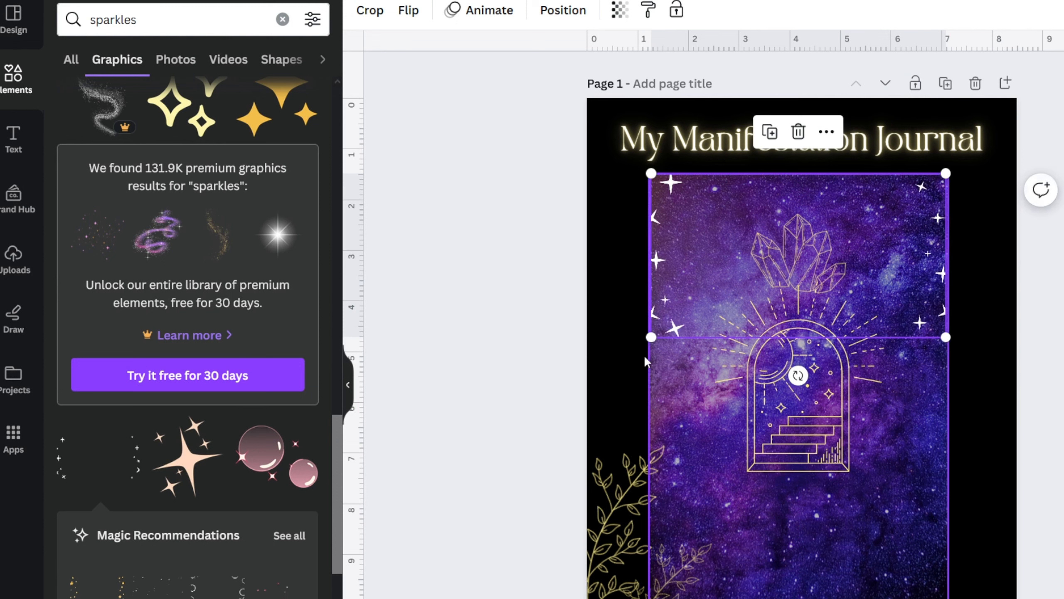
pyautogui.click(502, 388)
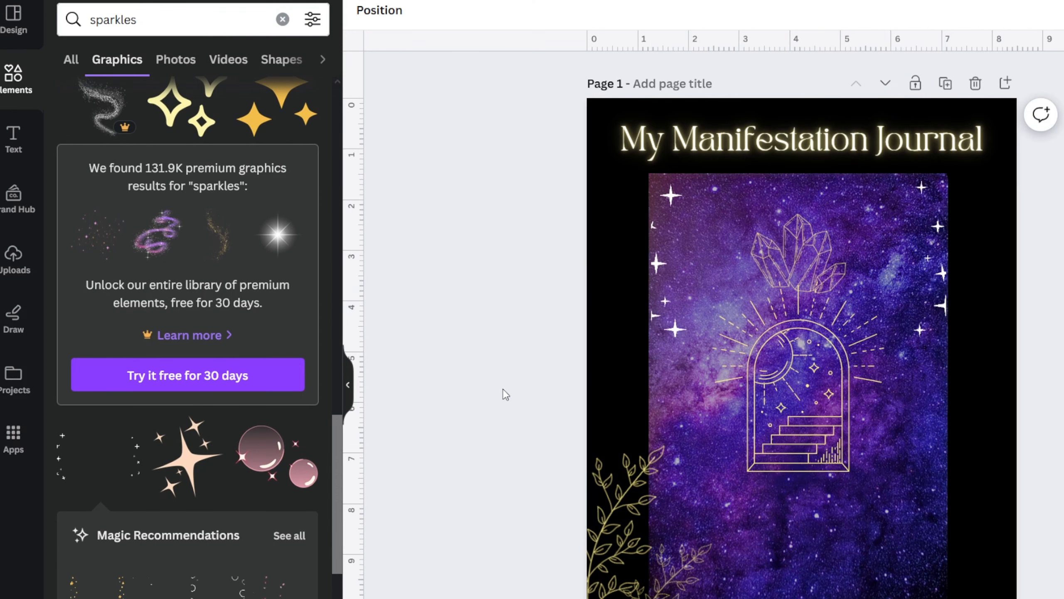
# Step: Remove the white star border, try the recommended gold star border over the photo's upper part, and delete it
pyautogui.scroll(-4, 183, 516)
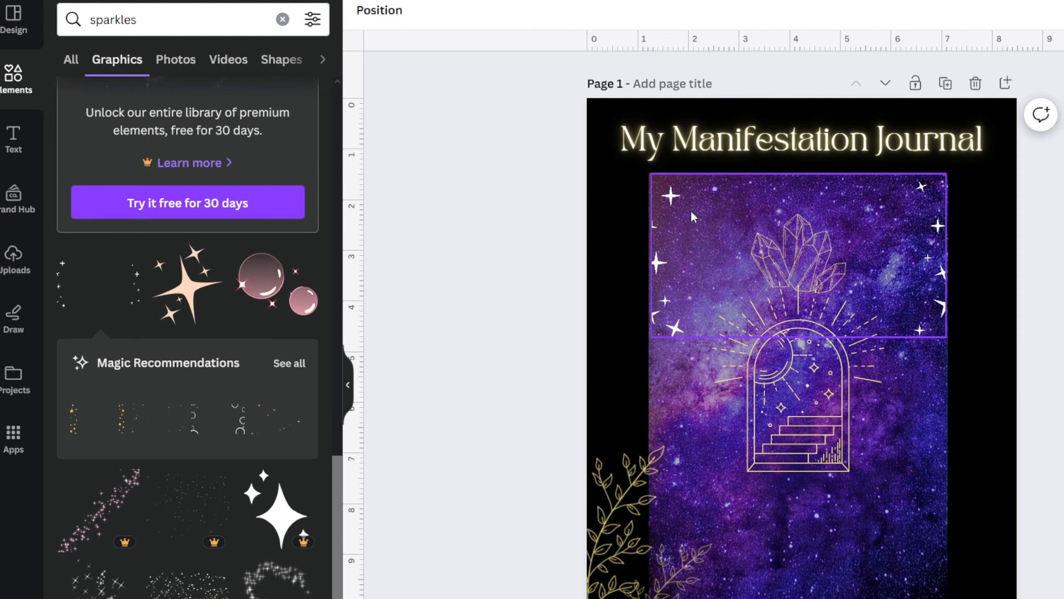
pyautogui.click(88, 434)
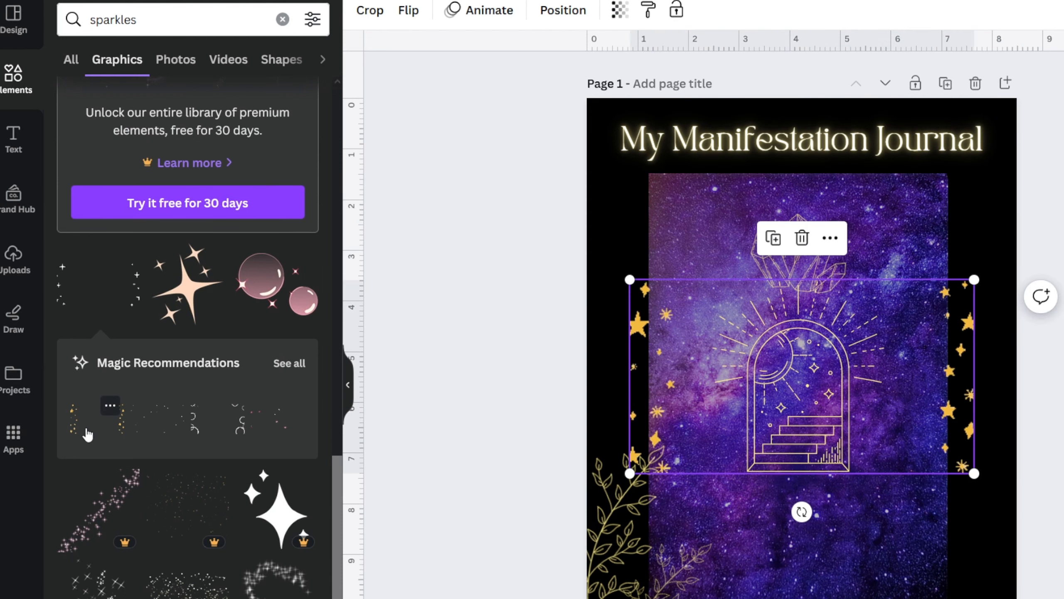
pyautogui.moveTo(670, 419); pyautogui.dragTo(662, 295)
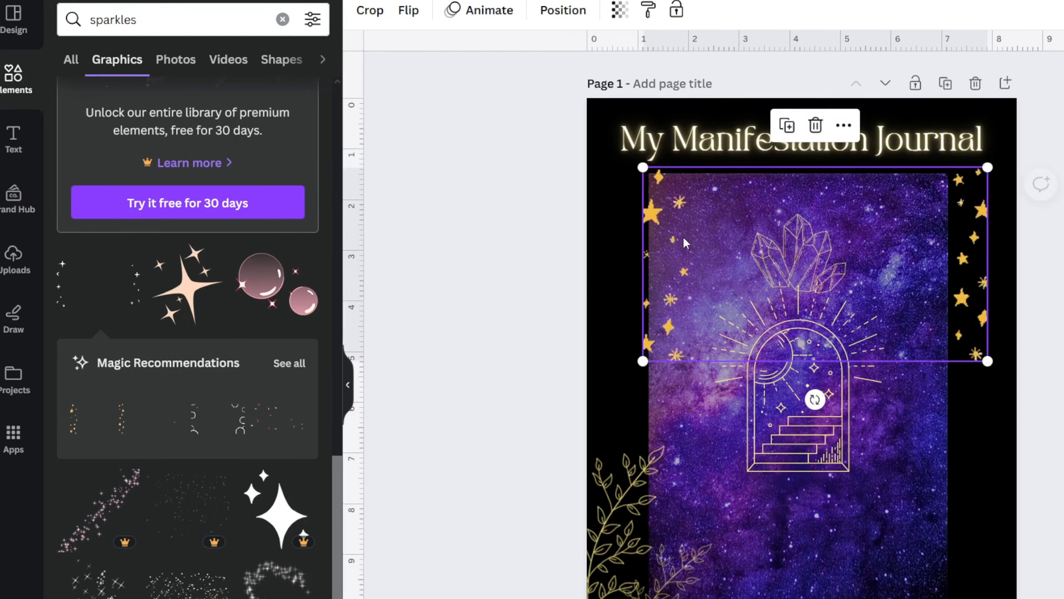
pyautogui.press('Delete')
# Step: Try the recommended white circles border, made smaller and moved up over the galaxy photo, and delete it
pyautogui.click(262, 432)
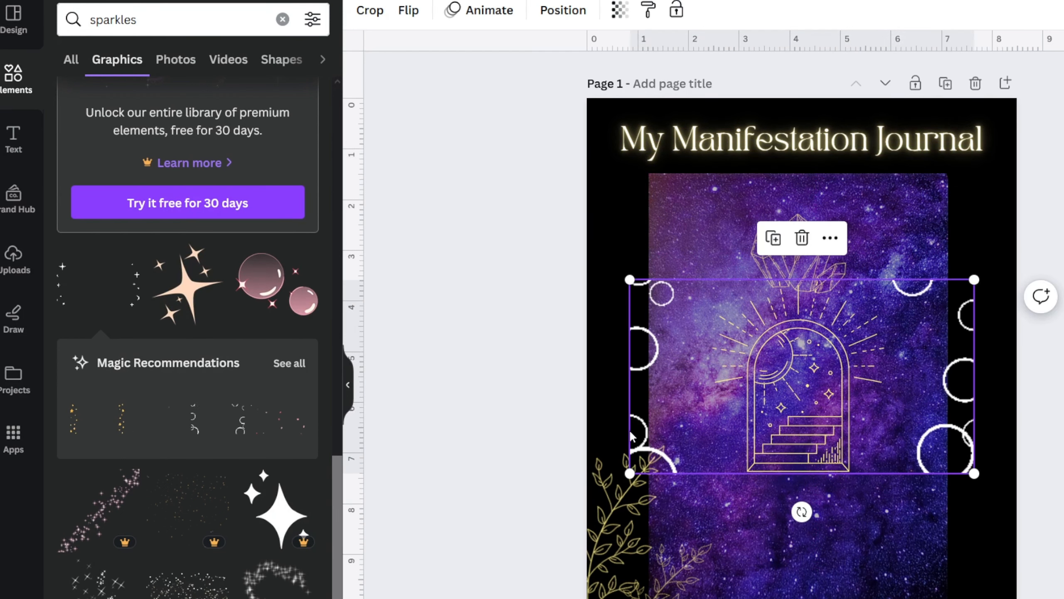
pyautogui.moveTo(630, 475); pyautogui.dragTo(702, 428)
pyautogui.moveTo(863, 386); pyautogui.dragTo(812, 280)
pyautogui.moveTo(922, 328); pyautogui.dragTo(948, 342)
pyautogui.press('Delete')
# Step: Add the silver sparkle swirl graphic, shrink it slightly and position it over the middle of the galaxy photo
pyautogui.scroll(-3, 131, 499)
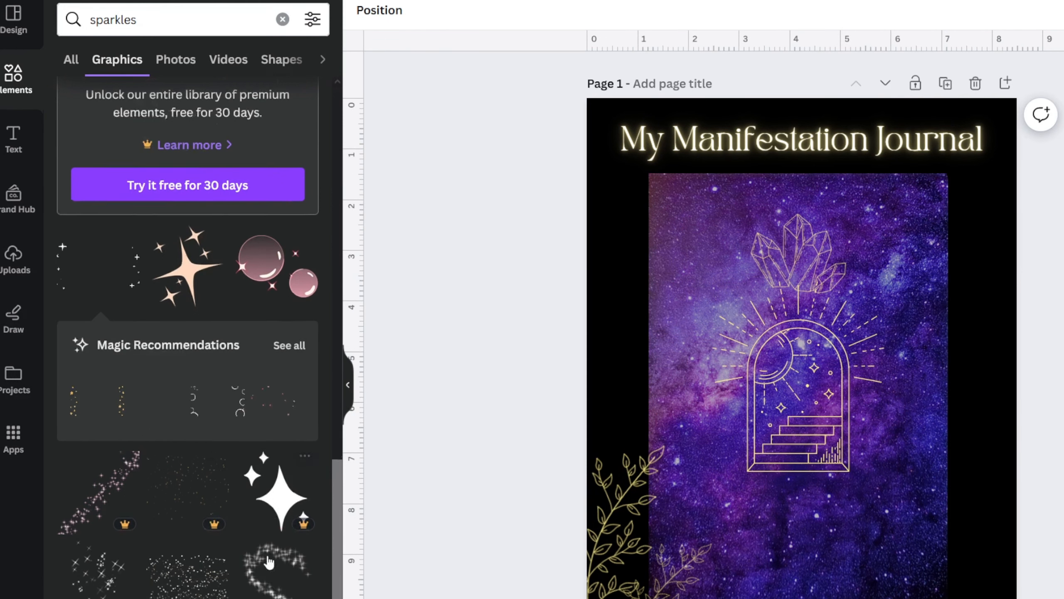
pyautogui.click(272, 478)
pyautogui.moveTo(774, 439); pyautogui.dragTo(766, 439)
pyautogui.moveTo(624, 179); pyautogui.dragTo(652, 213)
pyautogui.moveTo(715, 275); pyautogui.dragTo(708, 271)
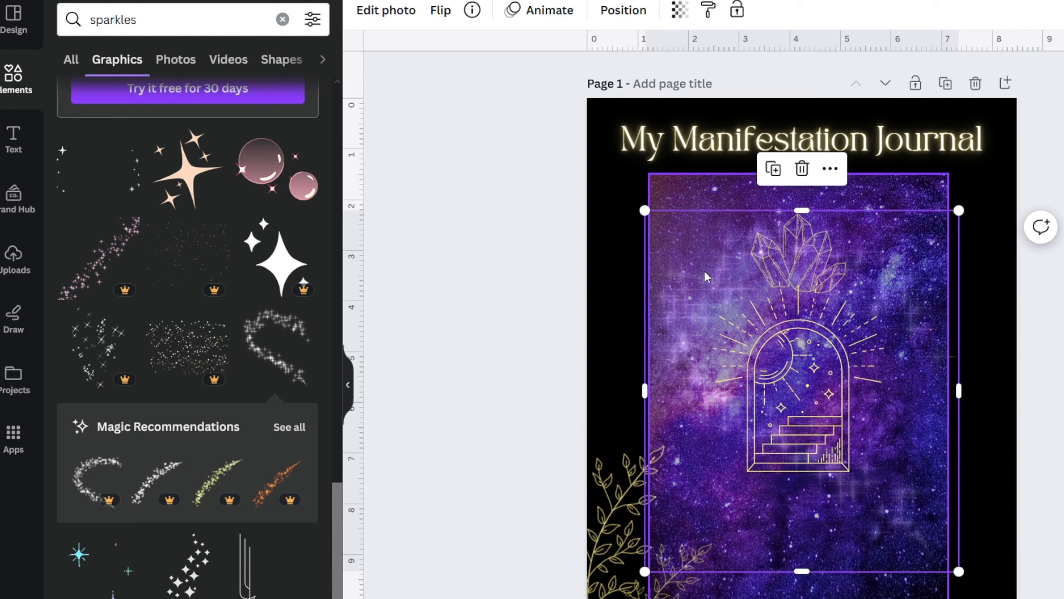
# Step: Slightly lower the galaxy photo's transparency setting, enlarge the photo towards the cover's top edge and centre it on the page
pyautogui.click(670, 190)
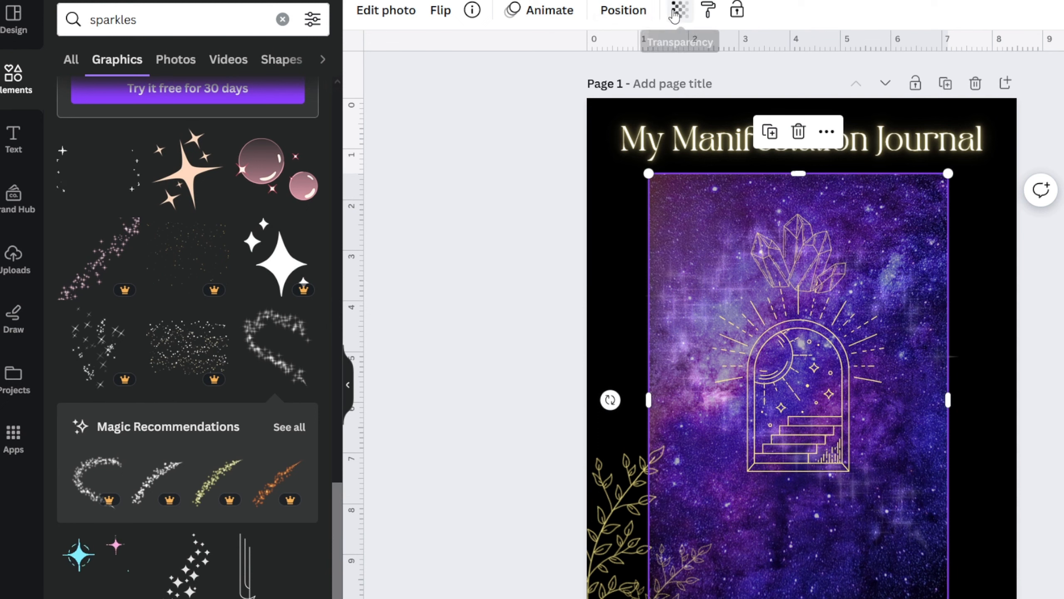
pyautogui.click(680, 10)
pyautogui.moveTo(638, 76)
pyautogui.mouseDown()
pyautogui.moveTo(612, 76)
pyautogui.moveTo(629, 77)
pyautogui.mouseUp()
pyautogui.click(679, 172)
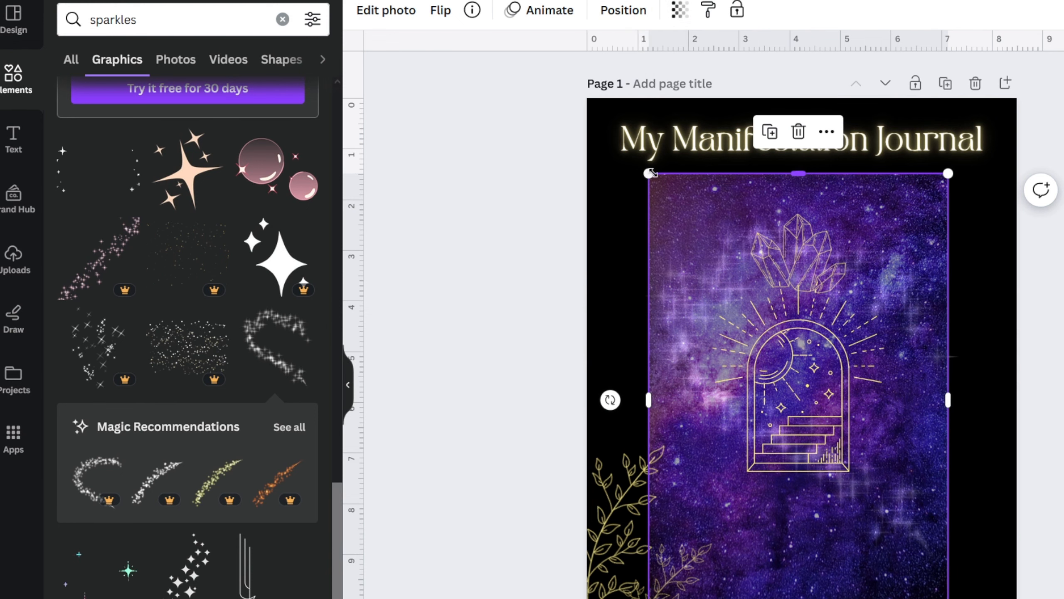
pyautogui.moveTo(649, 172); pyautogui.dragTo(601, 103)
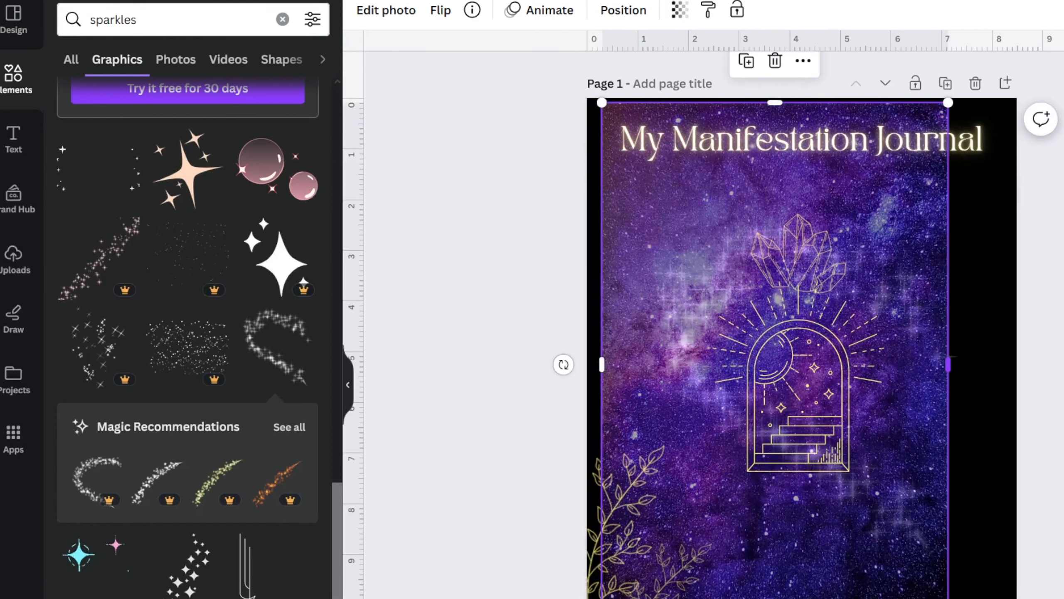
pyautogui.moveTo(948, 382); pyautogui.dragTo(935, 461)
pyautogui.doubleClick(930, 440)
pyautogui.press('Escape')
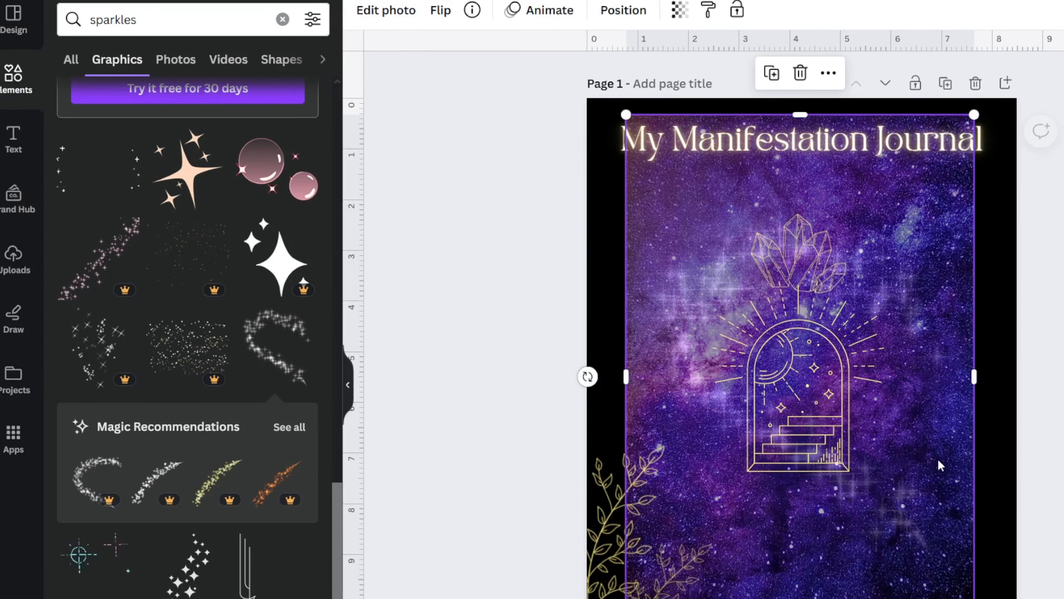
# Step: Set the galaxy photo's transparency to 100
pyautogui.click(680, 10)
pyautogui.moveTo(572, 76); pyautogui.dragTo(682, 88)
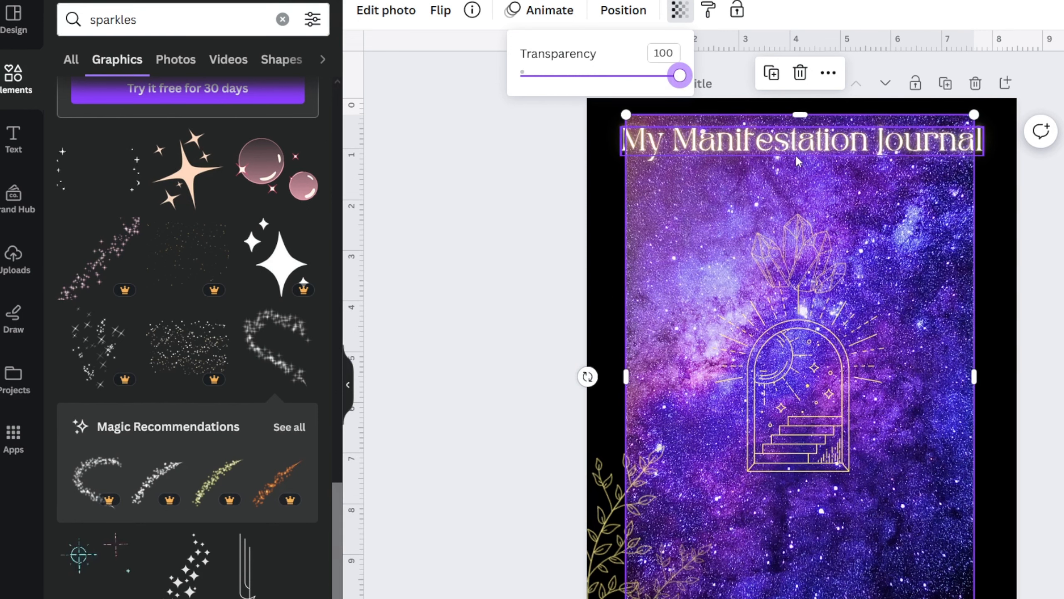
pyautogui.click(1049, 449)
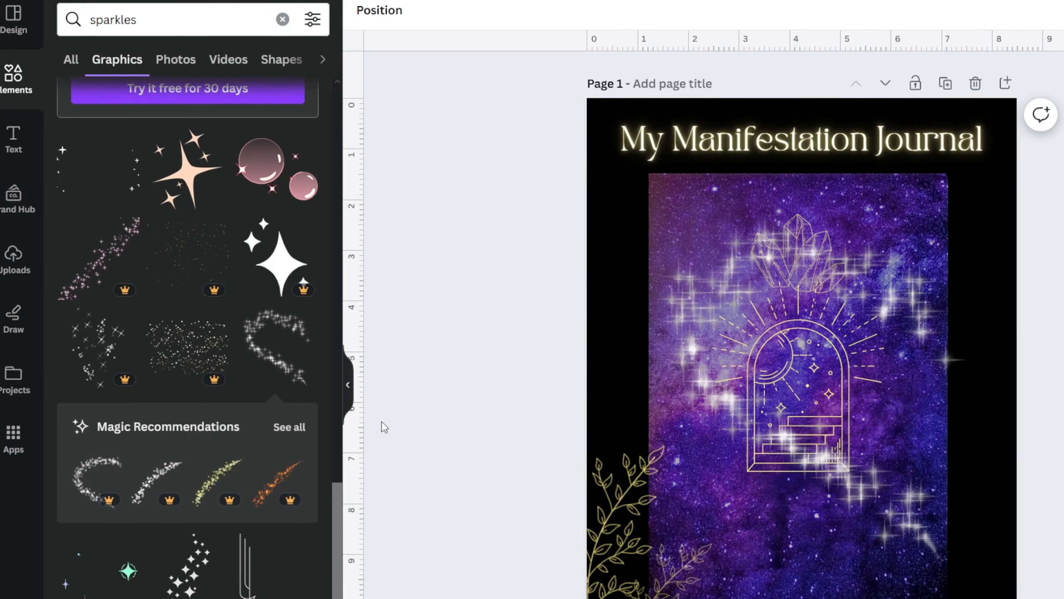
# Step: Search the graphics for "magic"
pyautogui.click(349, 386)
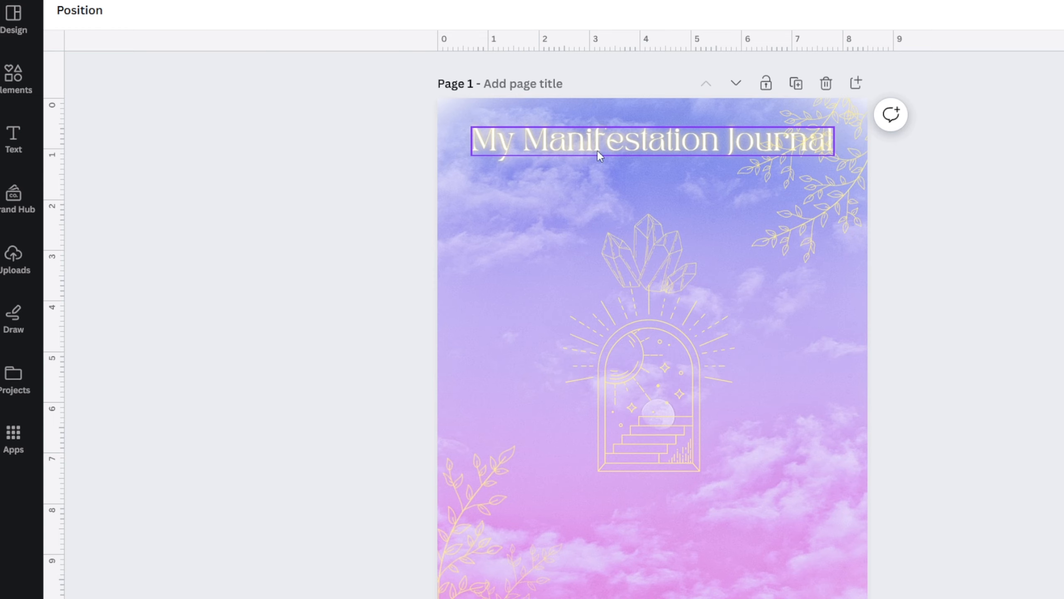
pyautogui.click(15, 95)
pyautogui.click(210, 16)
pyautogui.write('m')
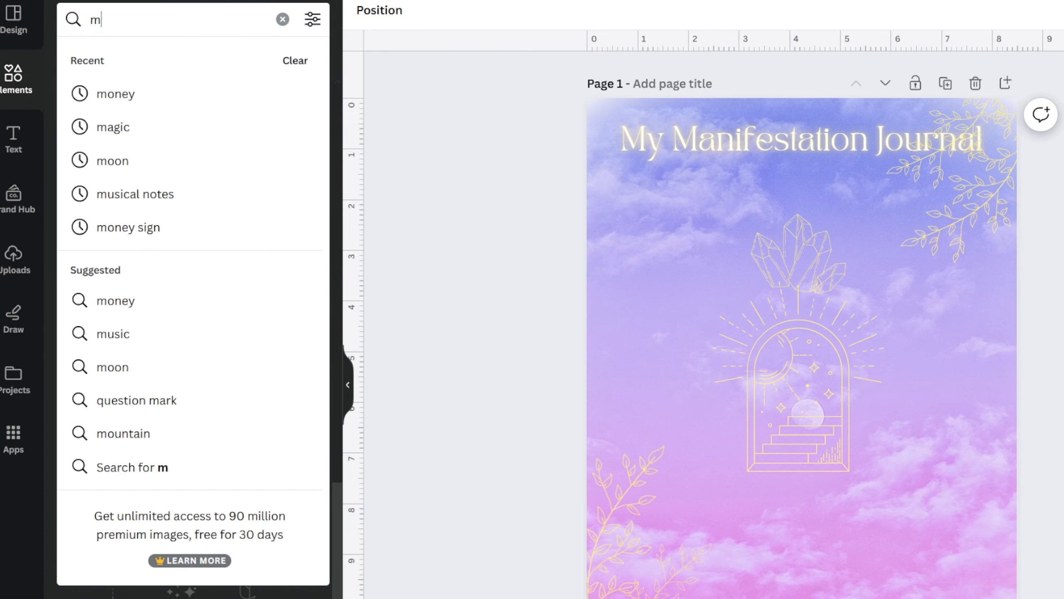
pyautogui.write('agic')
pyautogui.press('Return')
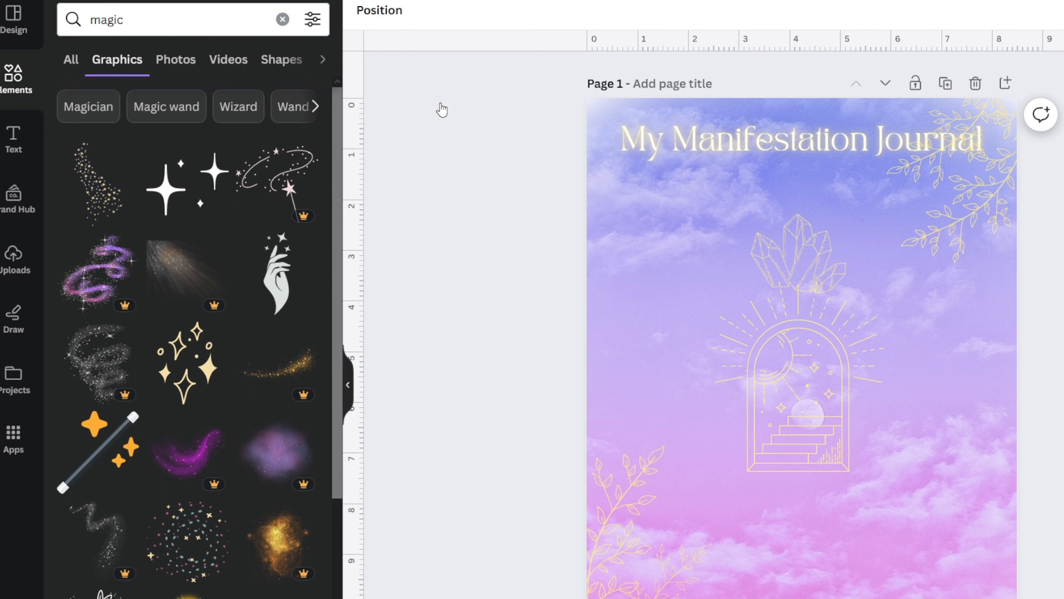
# Step: Search the graphics for "border"
pyautogui.click(167, 19)
pyautogui.write('border')
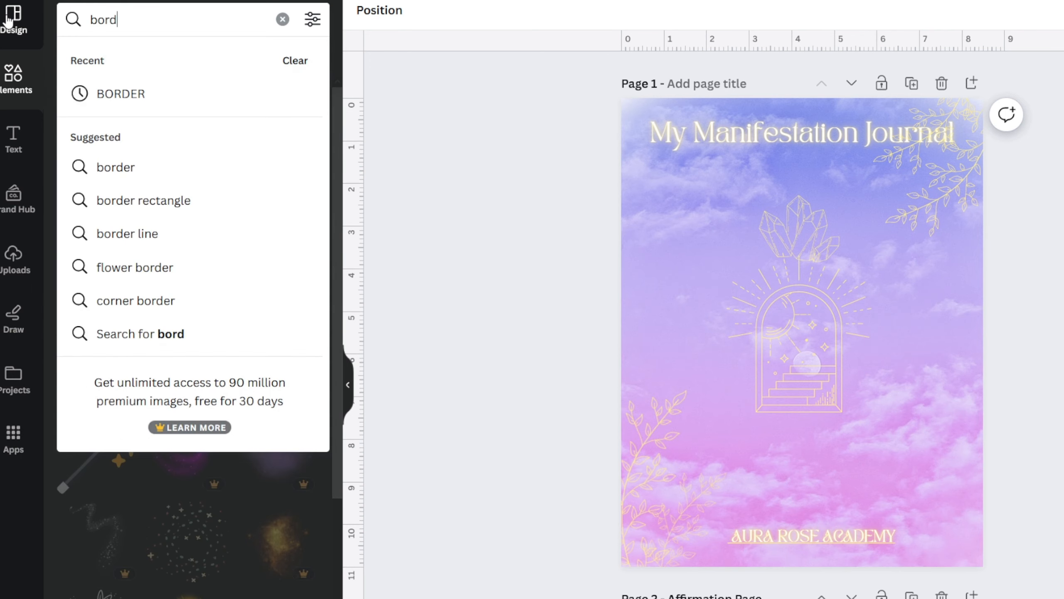
pyautogui.press('Return')
# Step: Add the plain rectangular border, rotate it 90° to portrait, and enlarge it to the cover's full height, centred on the page
pyautogui.click(131, 206)
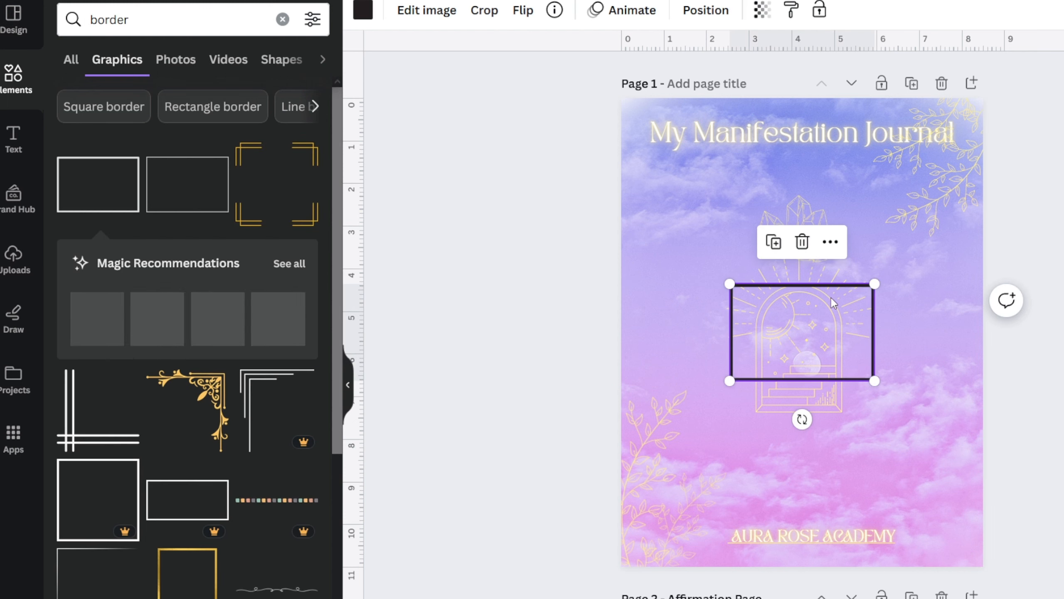
pyautogui.moveTo(803, 418); pyautogui.dragTo(699, 331)
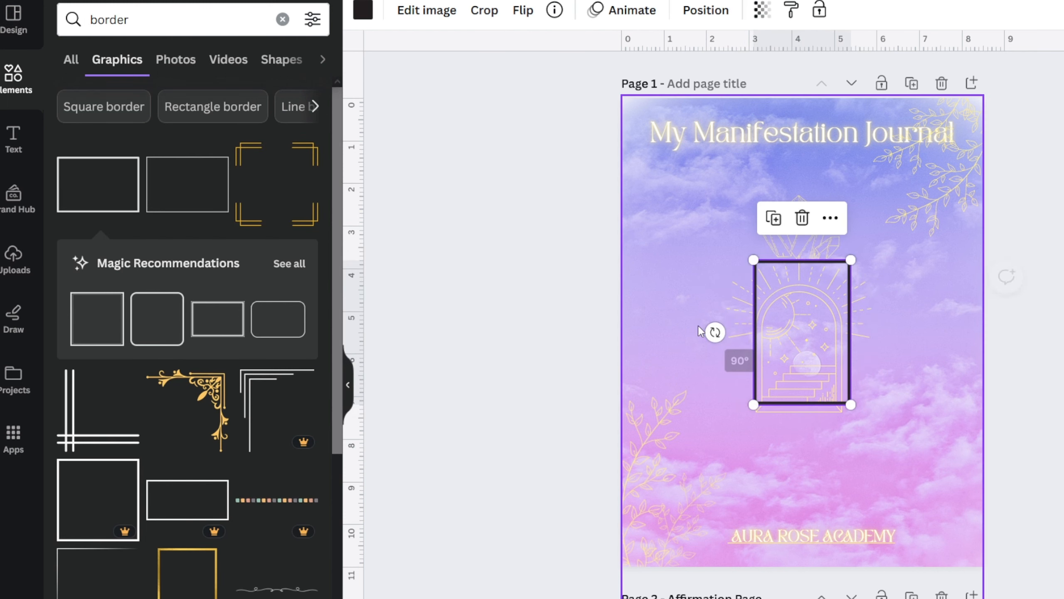
pyautogui.click(756, 316)
pyautogui.click(756, 316)
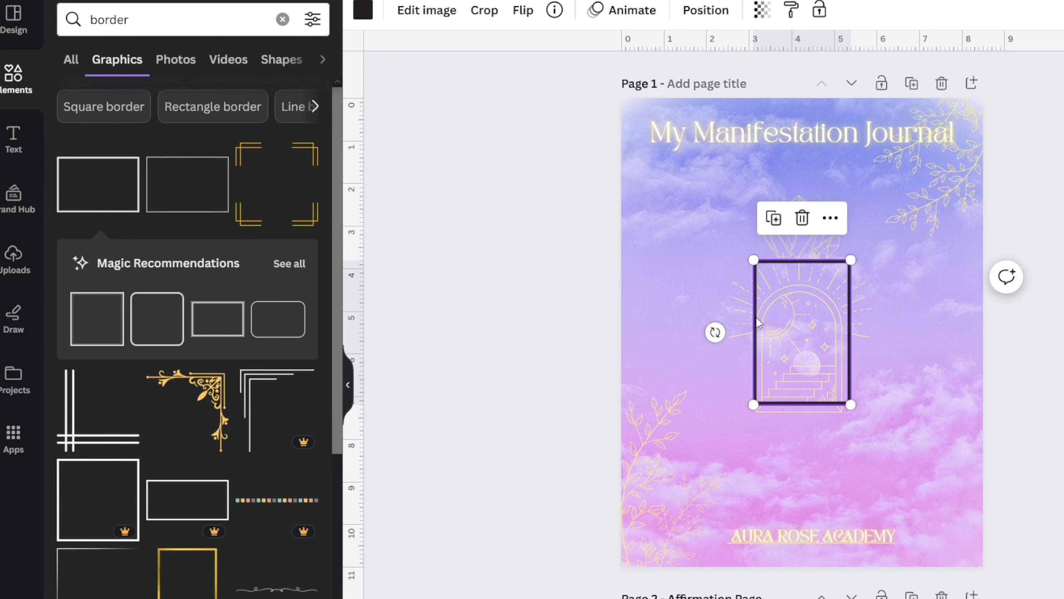
pyautogui.moveTo(756, 317); pyautogui.dragTo(625, 156)
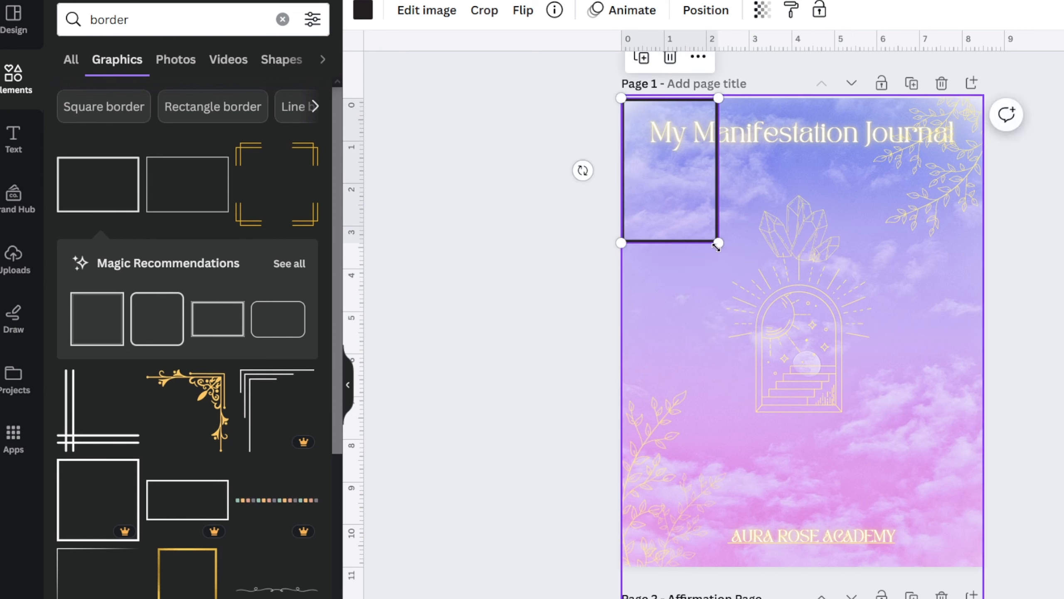
pyautogui.moveTo(718, 242); pyautogui.dragTo(964, 542)
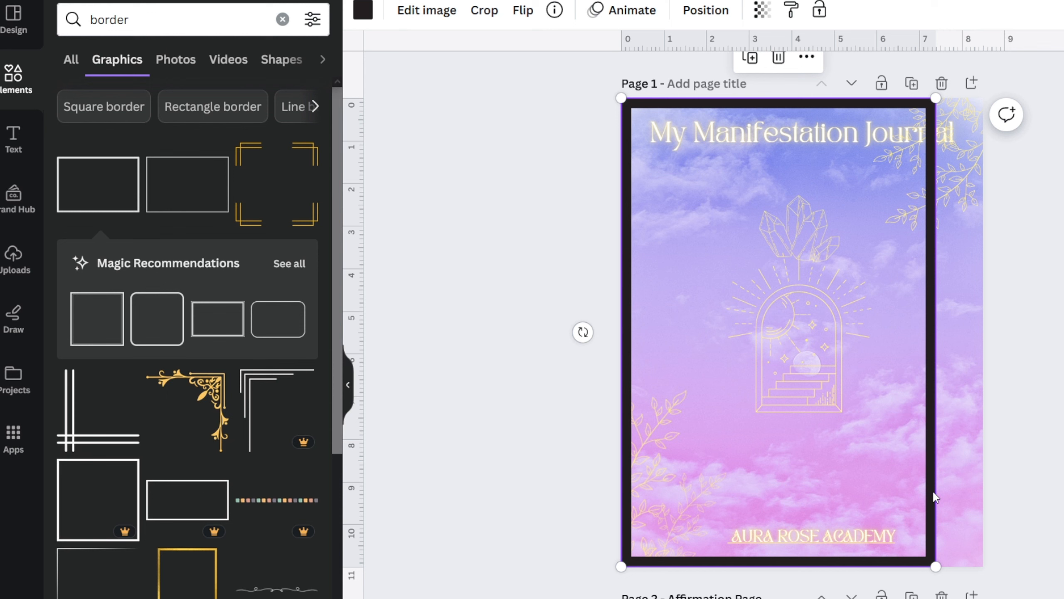
pyautogui.moveTo(935, 497); pyautogui.dragTo(960, 492)
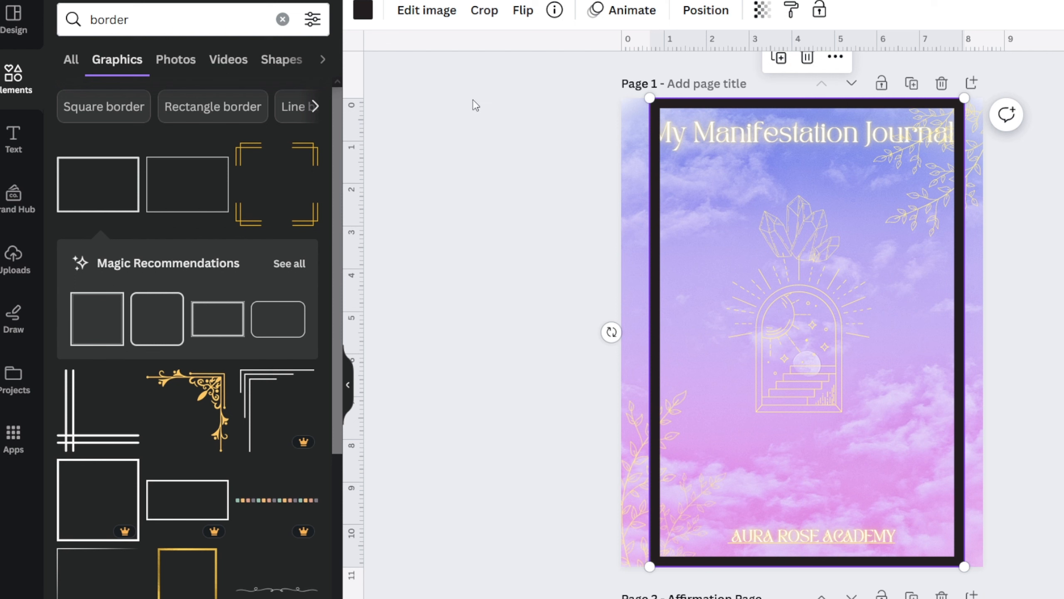
# Step: Recolour the plain rectangular border white (#ffffff) and delete it from the cover
pyautogui.click(363, 11)
pyautogui.click(298, 198)
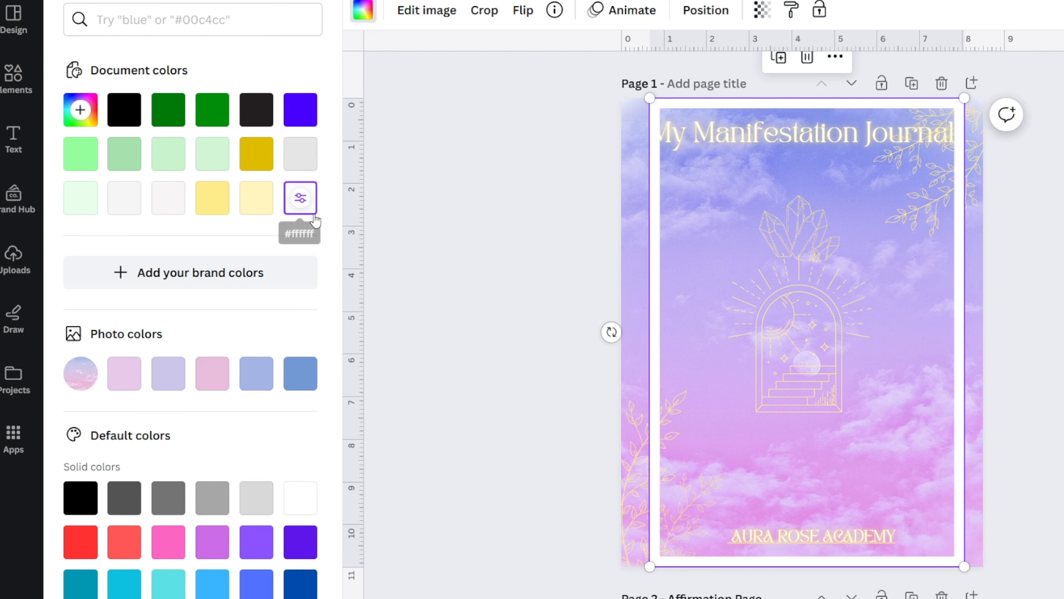
pyautogui.press('Escape')
pyautogui.click(450, 211)
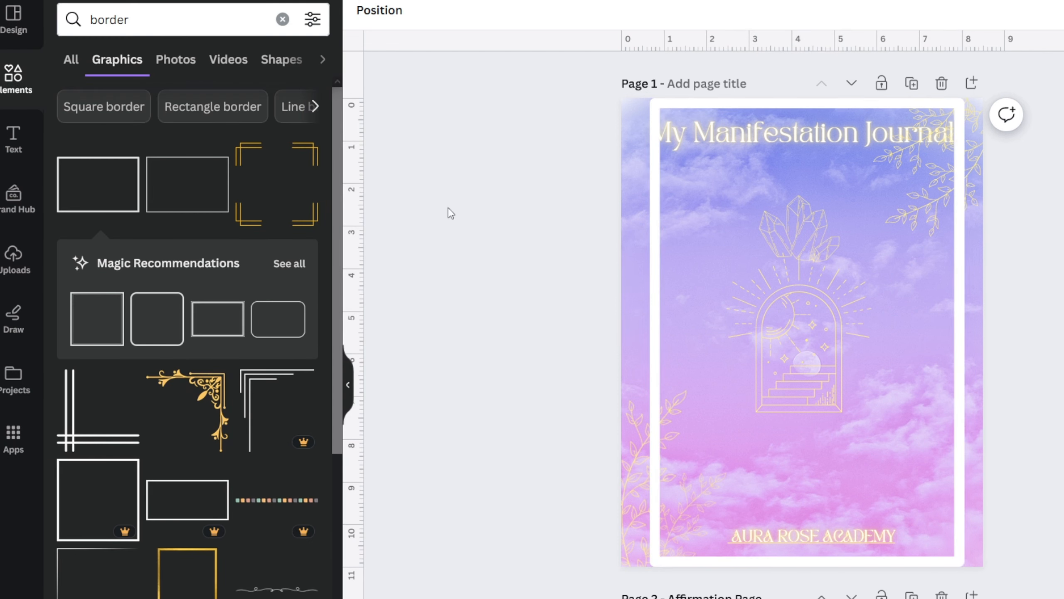
pyautogui.click(657, 218)
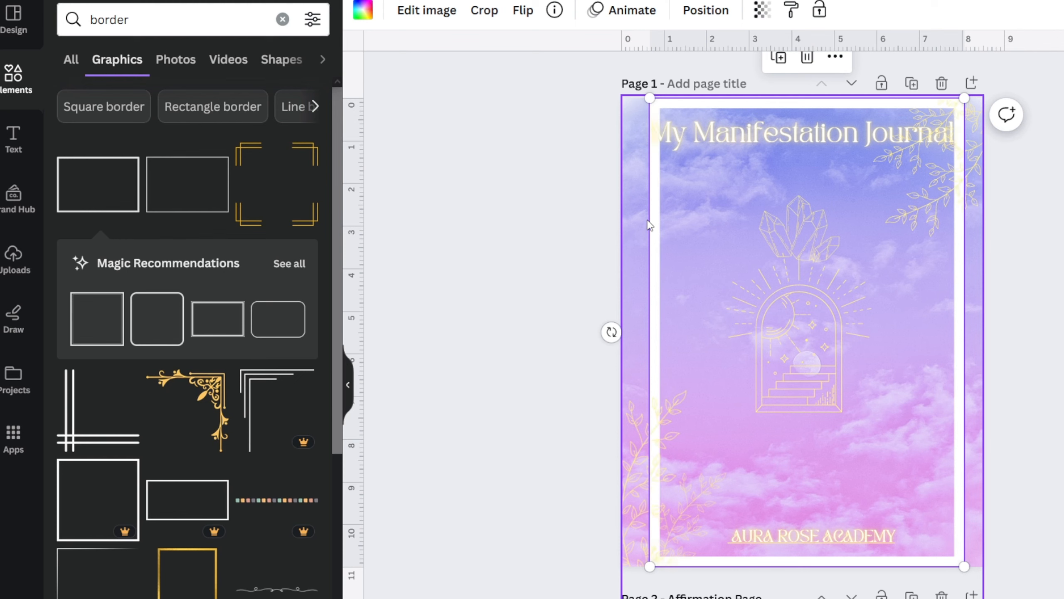
pyautogui.click(595, 223)
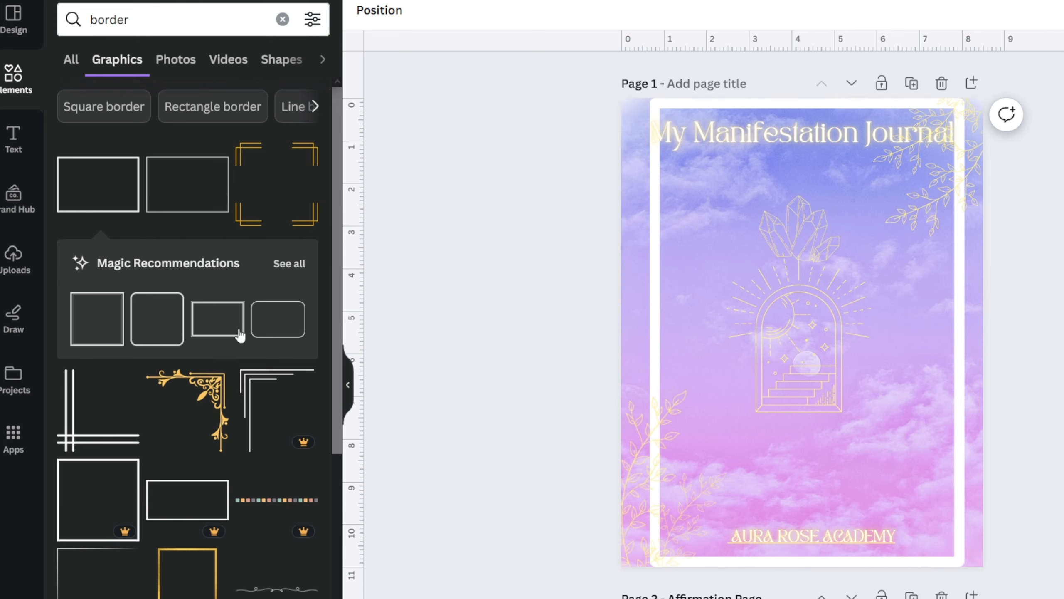
pyautogui.click(656, 299)
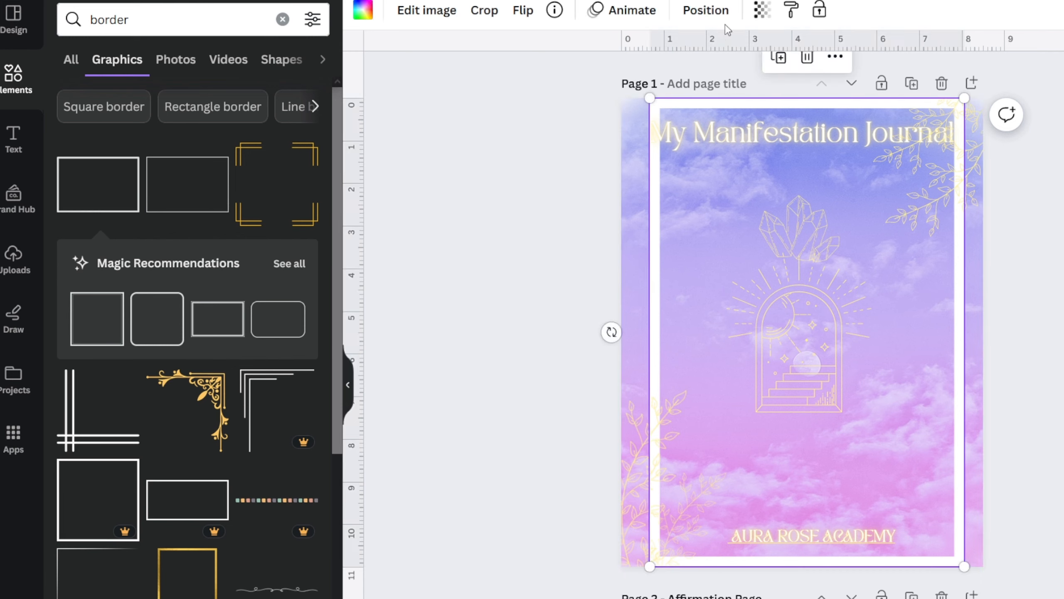
pyautogui.click(808, 60)
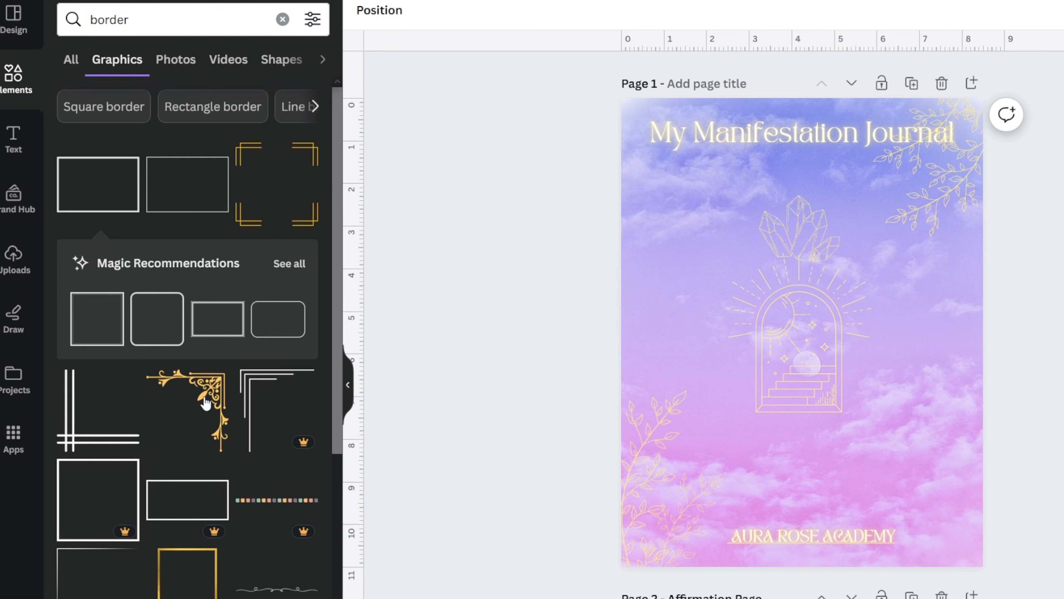
# Step: Try the floral corner border, recoloured white and moved towards the cover's upper-left corner, and remove it
pyautogui.scroll(-4, 205, 403)
pyautogui.click(262, 502)
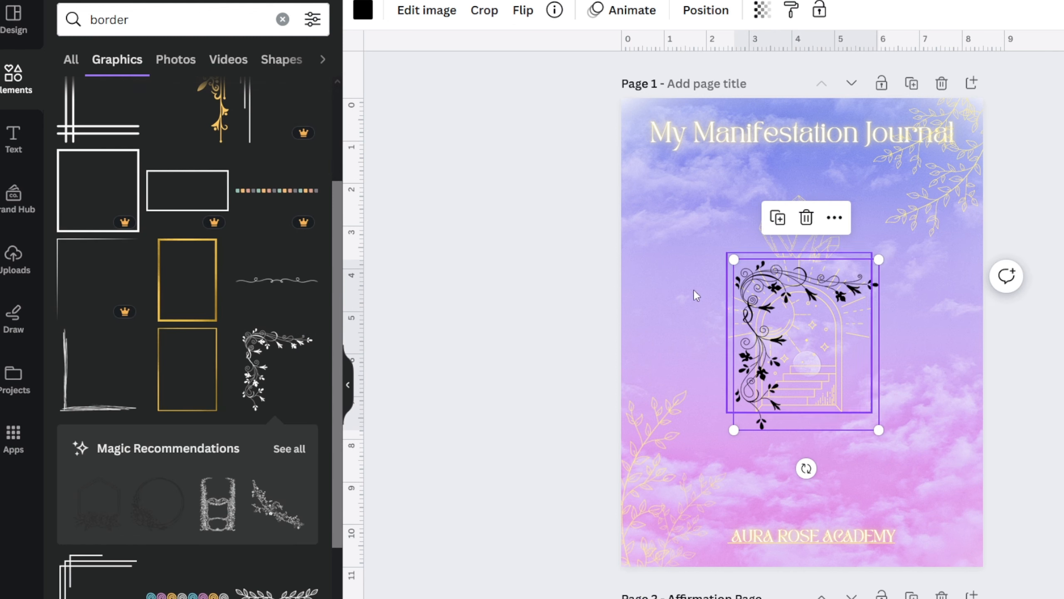
pyautogui.click(364, 10)
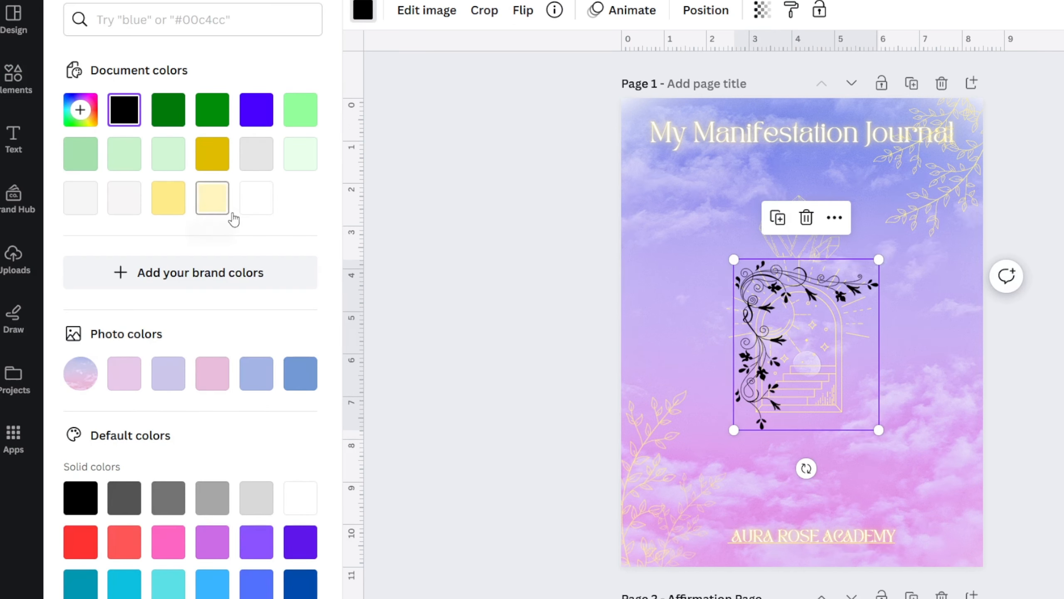
pyautogui.click(256, 197)
pyautogui.moveTo(778, 359); pyautogui.dragTo(656, 191)
pyautogui.click(686, 306)
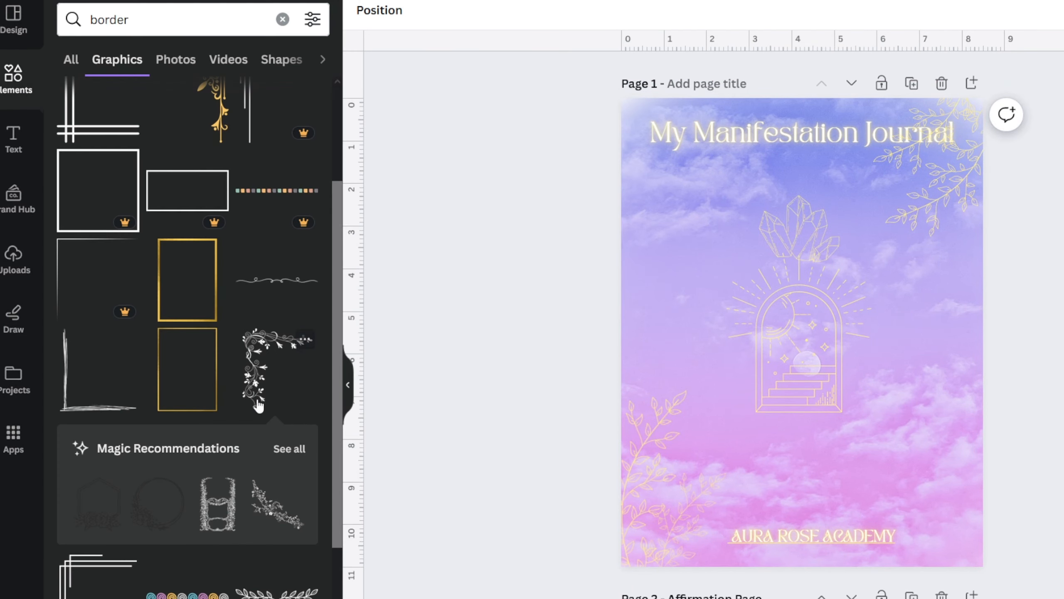
# Step: Try the gold glitter border, enlarged to cover nearly the whole page, and delete it
pyautogui.scroll(-10, 259, 404)
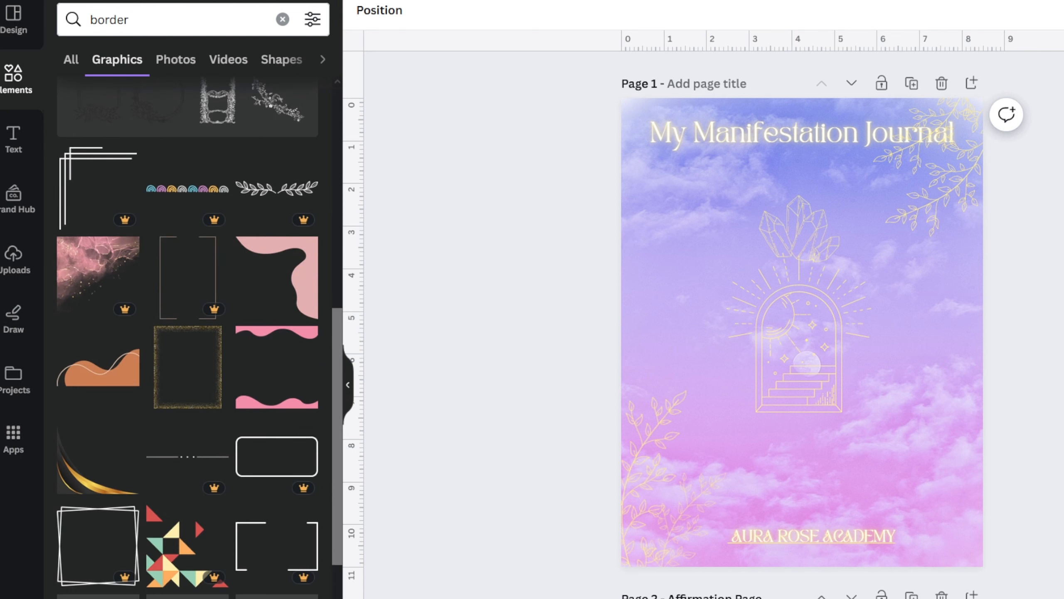
pyautogui.click(191, 405)
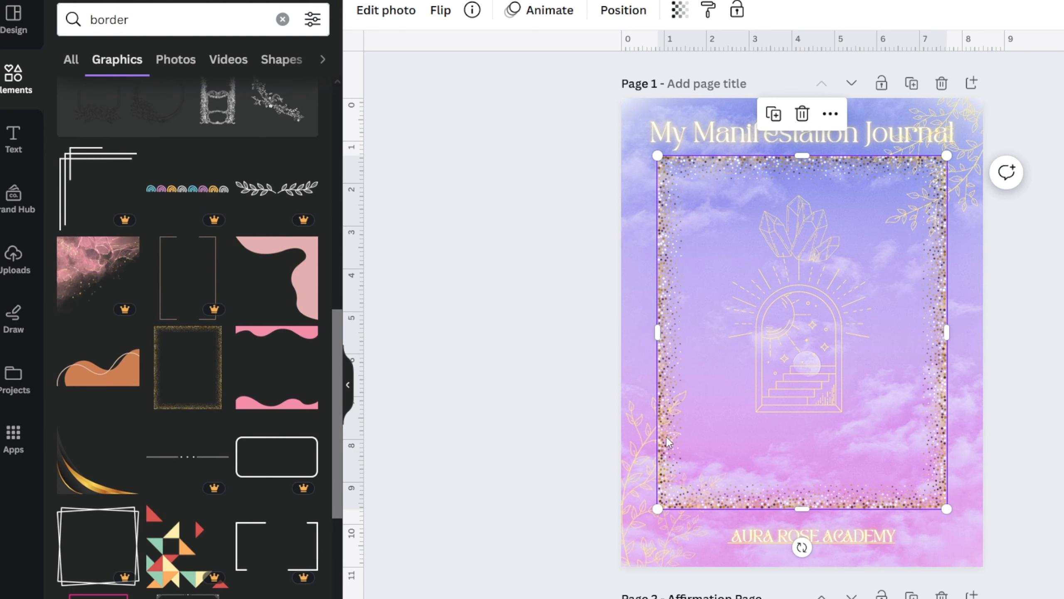
pyautogui.moveTo(667, 304); pyautogui.dragTo(629, 251)
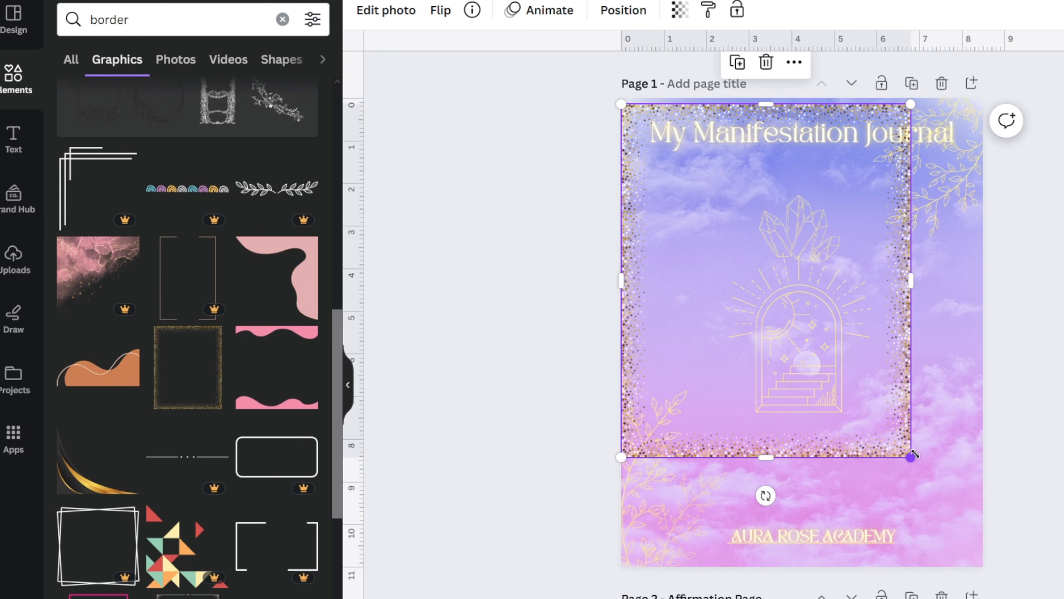
pyautogui.moveTo(914, 454); pyautogui.dragTo(997, 561)
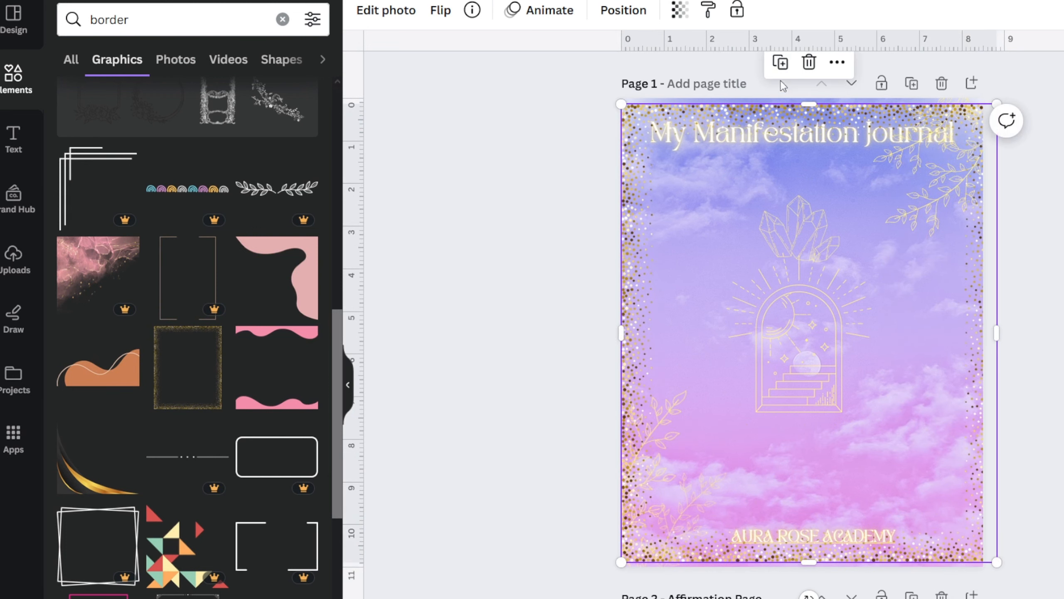
pyautogui.click(809, 62)
# Step: Add the thin portrait border with decorative corners from further down the border results and recolour it white
pyautogui.scroll(-10, 162, 494)
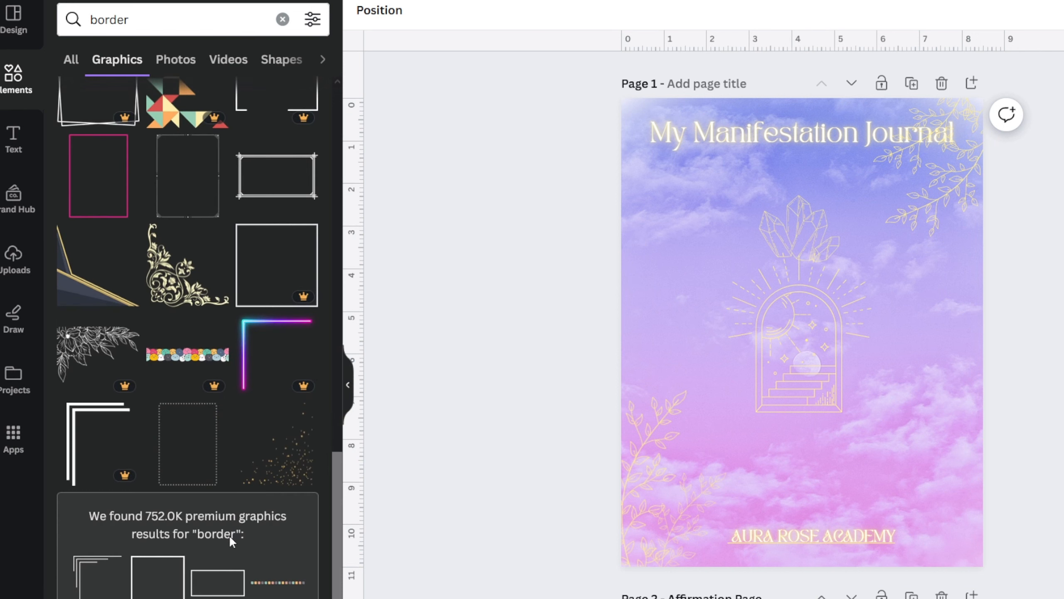
pyautogui.scroll(-8, 229, 534)
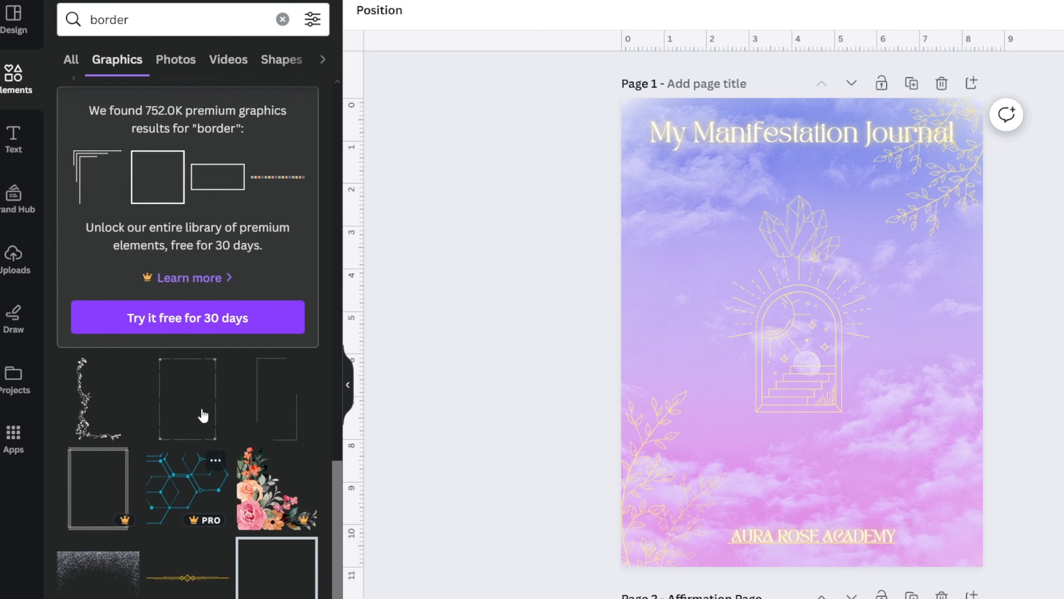
pyautogui.click(204, 415)
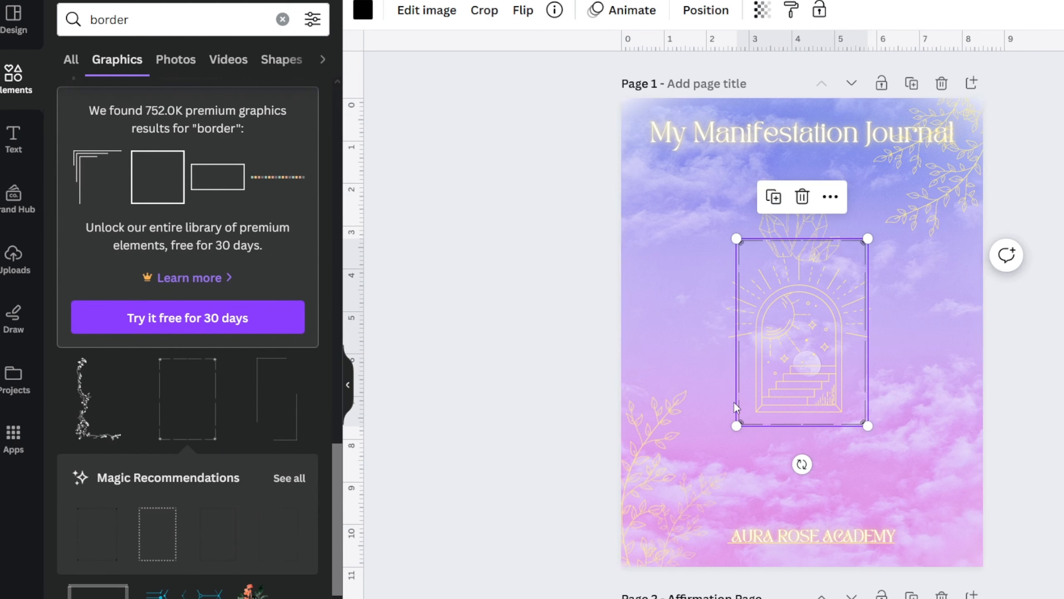
pyautogui.click(363, 10)
pyautogui.click(266, 212)
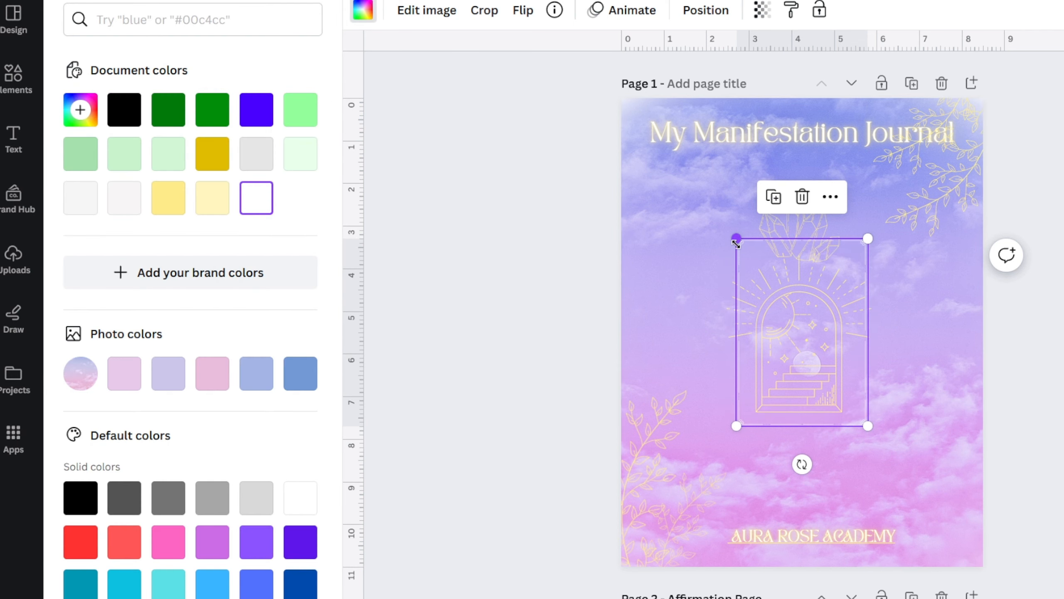
# Step: Enlarge the white decorative-corner border to nearly the cover's full height and centre it on the page
pyautogui.moveTo(736, 238); pyautogui.dragTo(620, 71)
pyautogui.moveTo(628, 107); pyautogui.dragTo(635, 144)
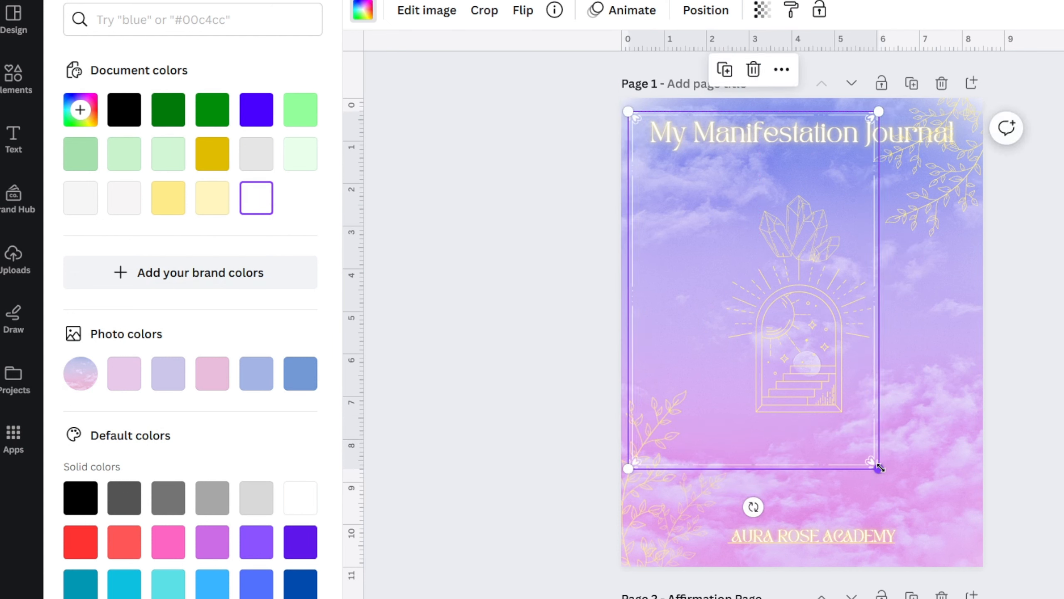
pyautogui.moveTo(880, 468); pyautogui.dragTo(948, 566)
pyautogui.moveTo(942, 510); pyautogui.dragTo(957, 497)
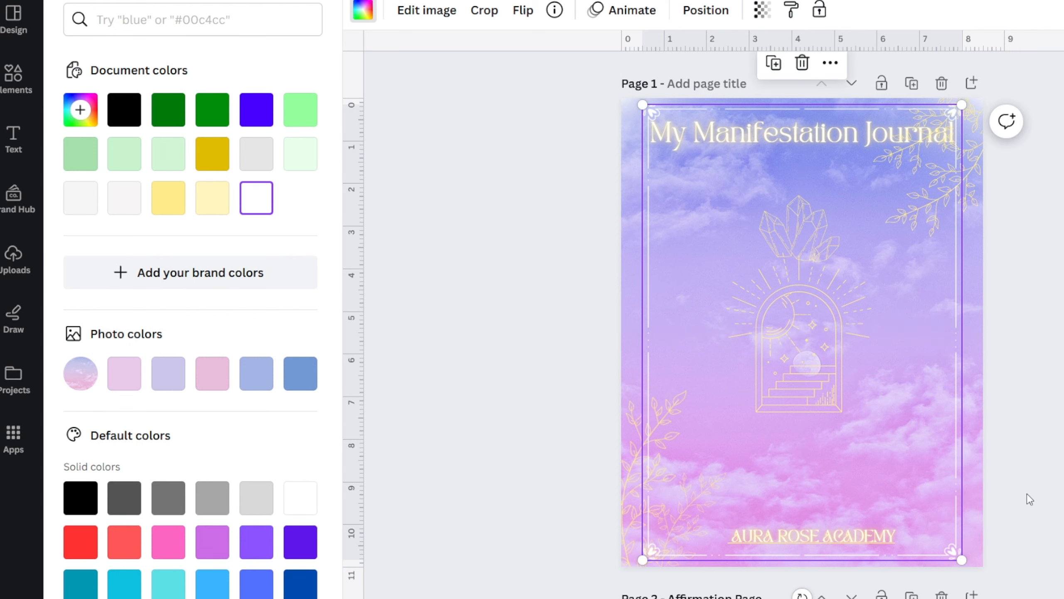
# Step: Try a copy of the white cover border on Homework Page 1, recoloured black
pyautogui.press('Escape')
pyautogui.click(960, 465)
pyautogui.click(958, 466)
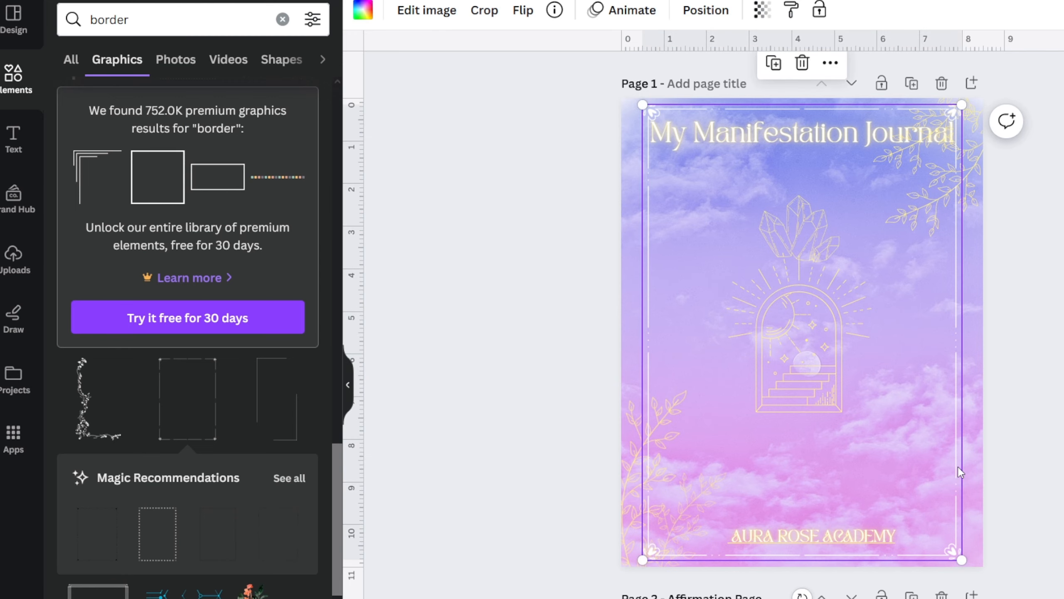
pyautogui.click(1012, 469)
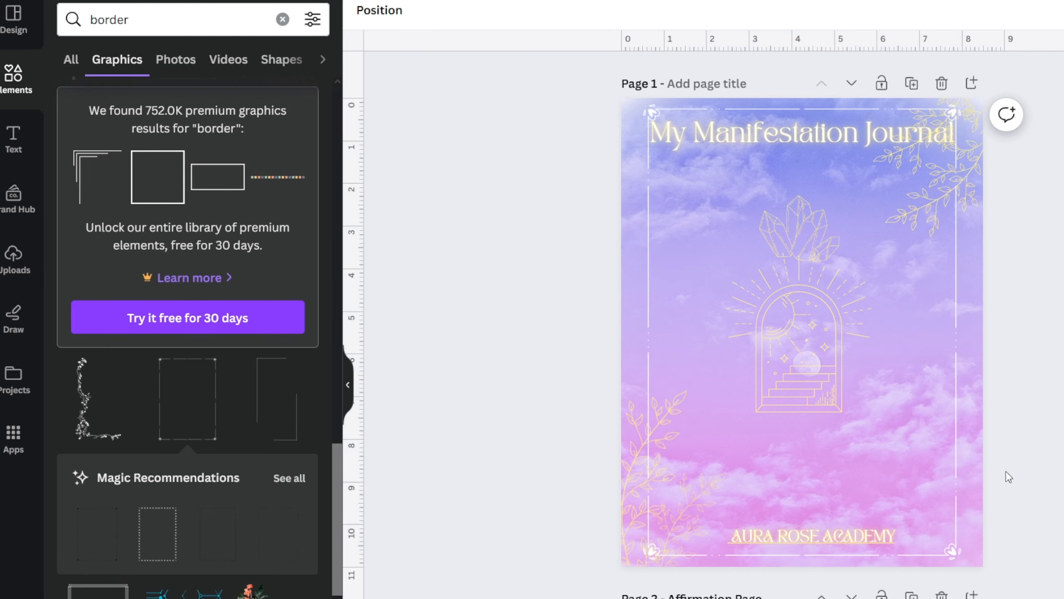
pyautogui.scroll(-20, 958, 235)
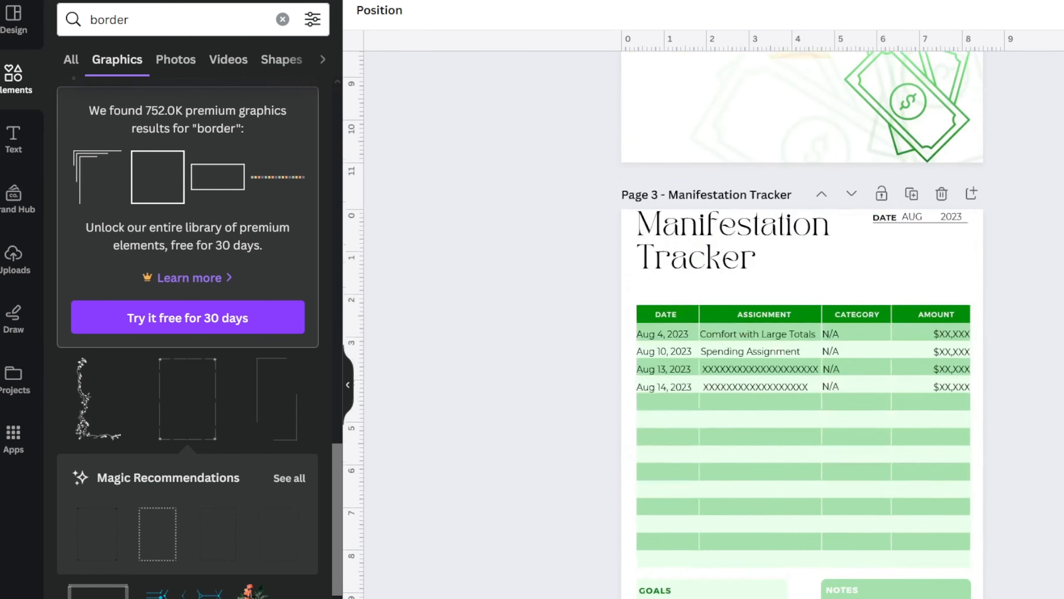
pyautogui.scroll(-10, 561, 499)
pyautogui.scroll(3, 560, 499)
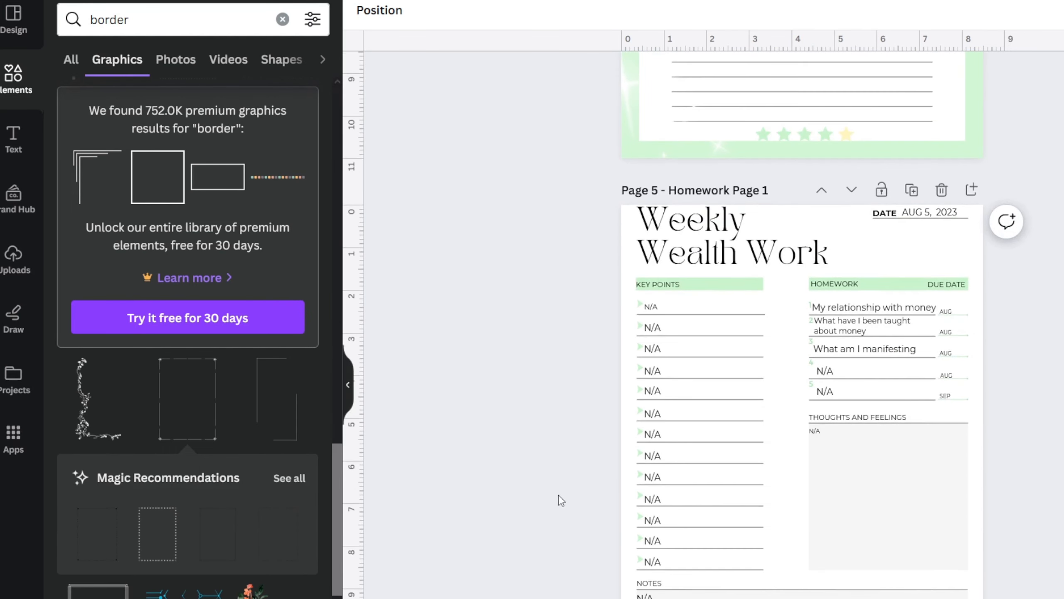
pyautogui.click(631, 505)
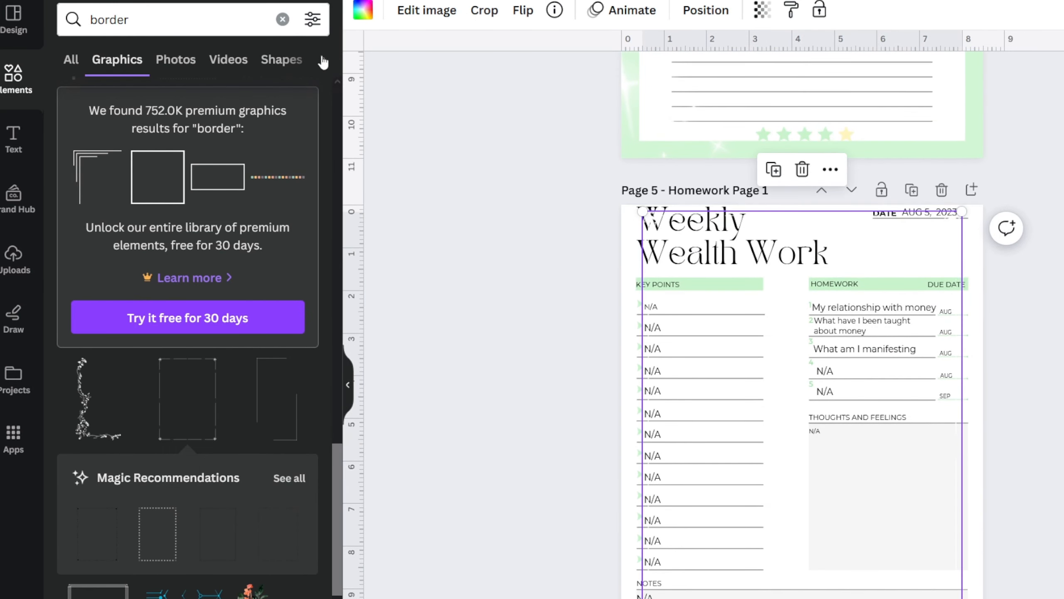
pyautogui.click(363, 10)
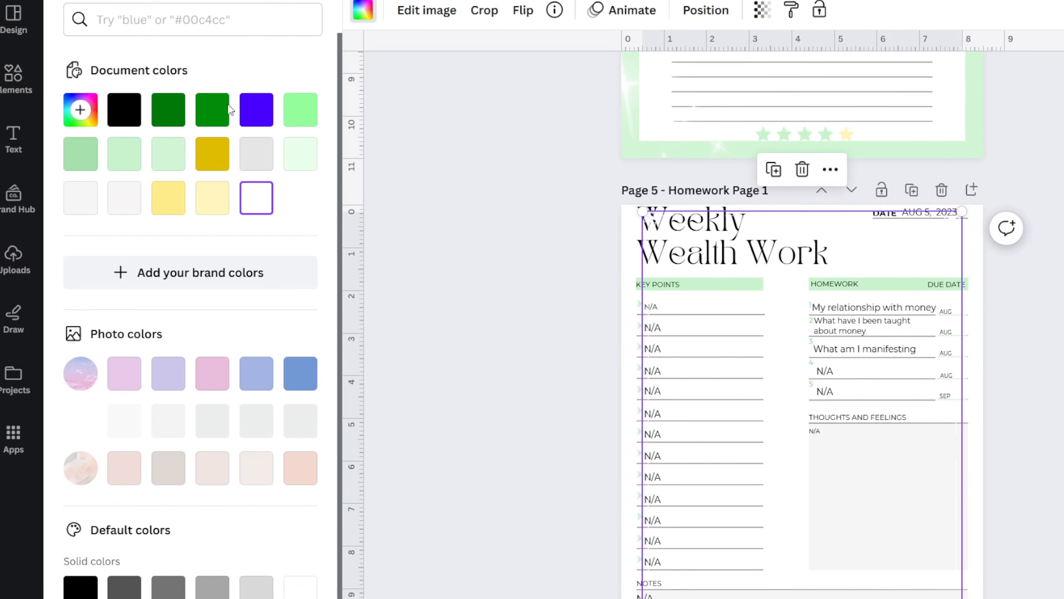
pyautogui.click(121, 109)
pyautogui.click(526, 410)
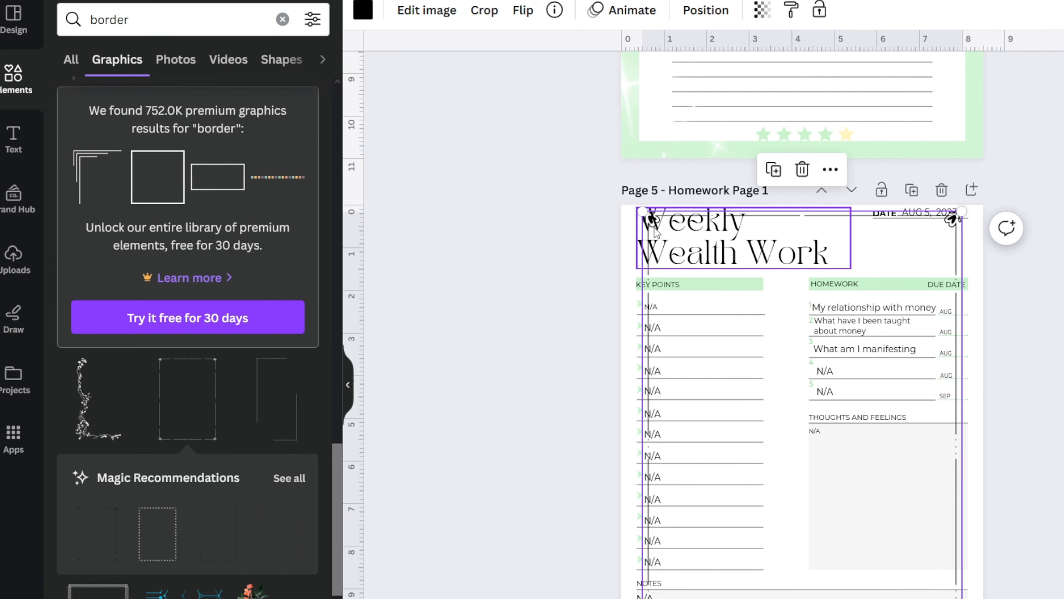
# Step: Shrink the black border to frame the Thoughts and Feelings box and narrow the grey box to the border's width
pyautogui.moveTo(643, 211); pyautogui.dragTo(809, 470)
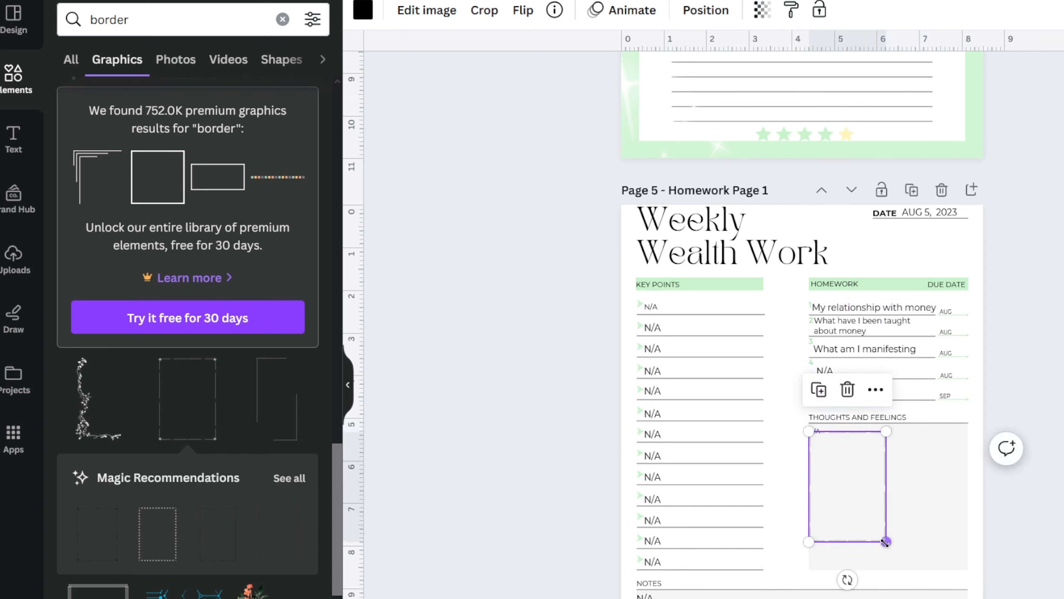
pyautogui.moveTo(885, 540); pyautogui.dragTo(911, 579)
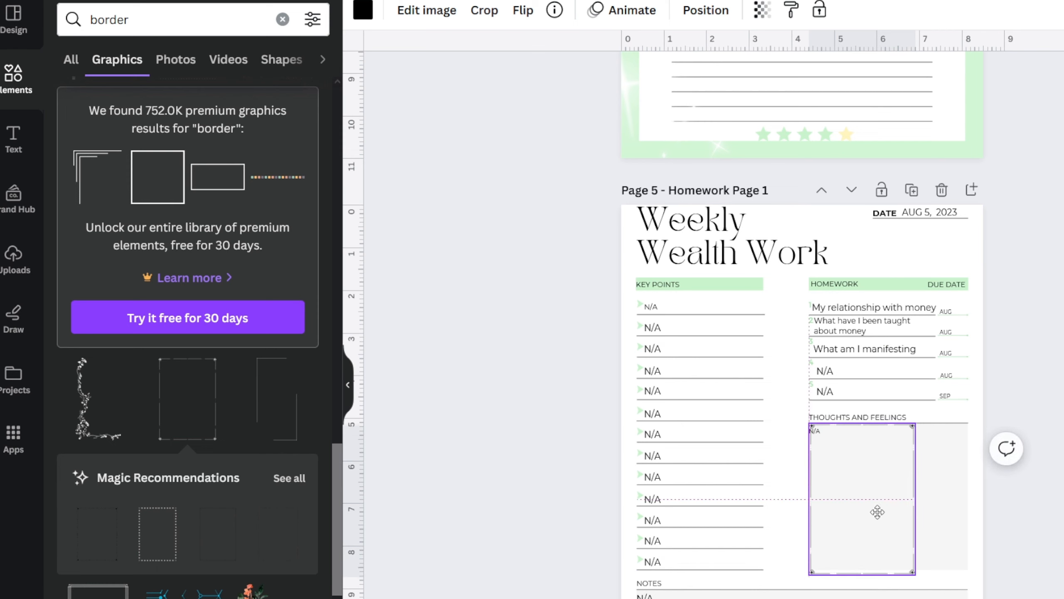
pyautogui.click(963, 540)
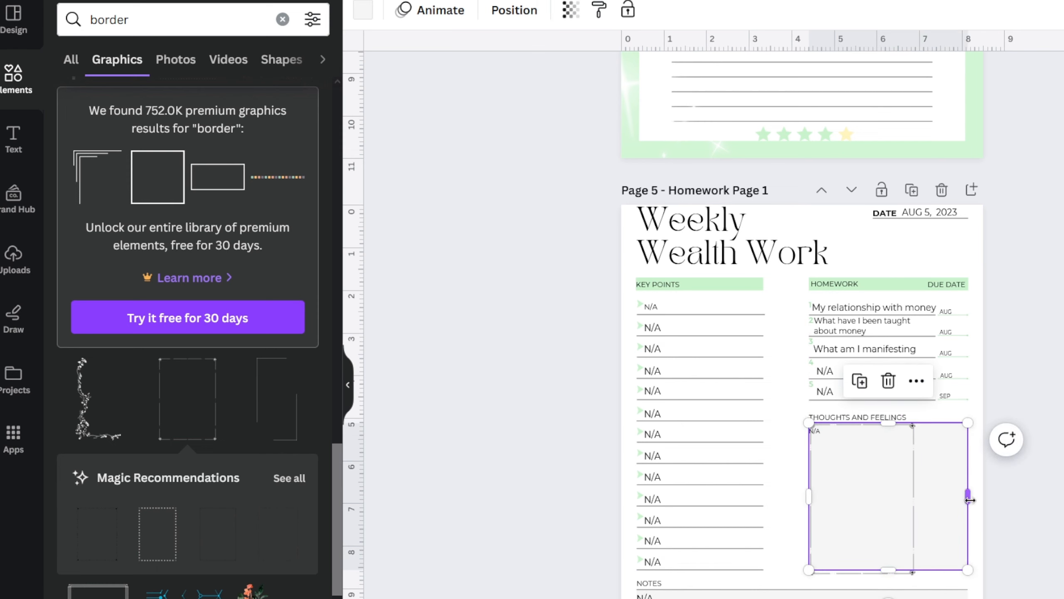
pyautogui.moveTo(968, 500); pyautogui.dragTo(915, 497)
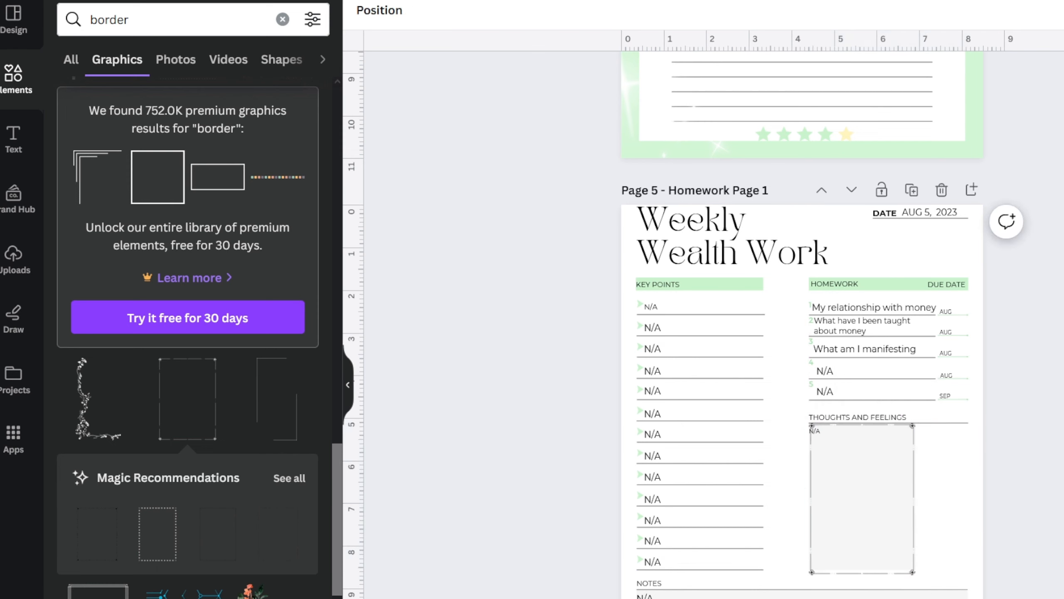
pyautogui.scroll(3, 848, 536)
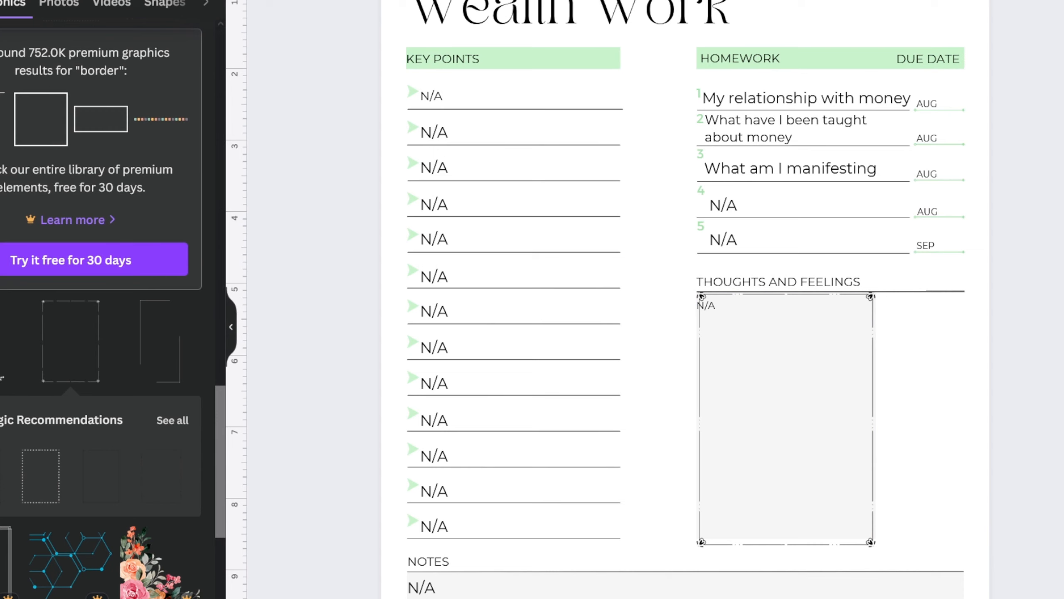
pyautogui.click(236, 327)
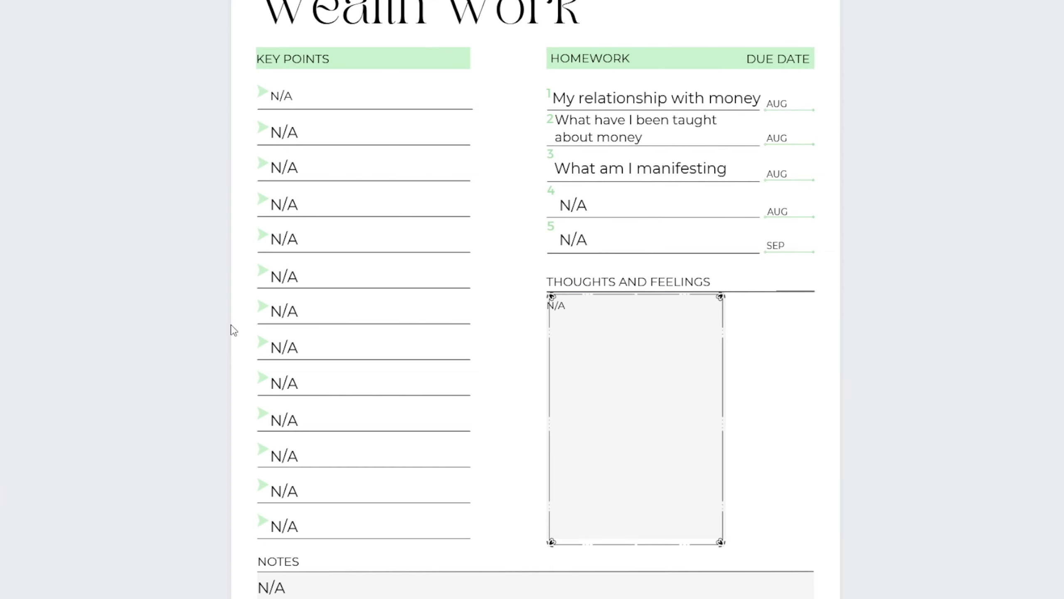
# Step: Undo the resizing on Homework Page 1 and delete the border copy from that page
pyautogui.hotkey('ctrl', 'z')
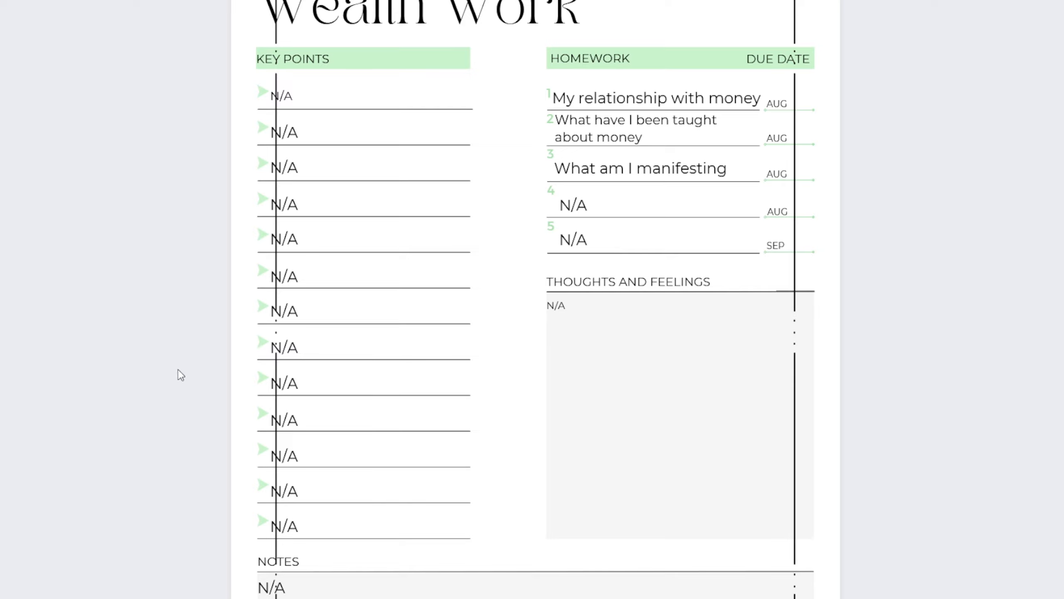
pyautogui.click(790, 385)
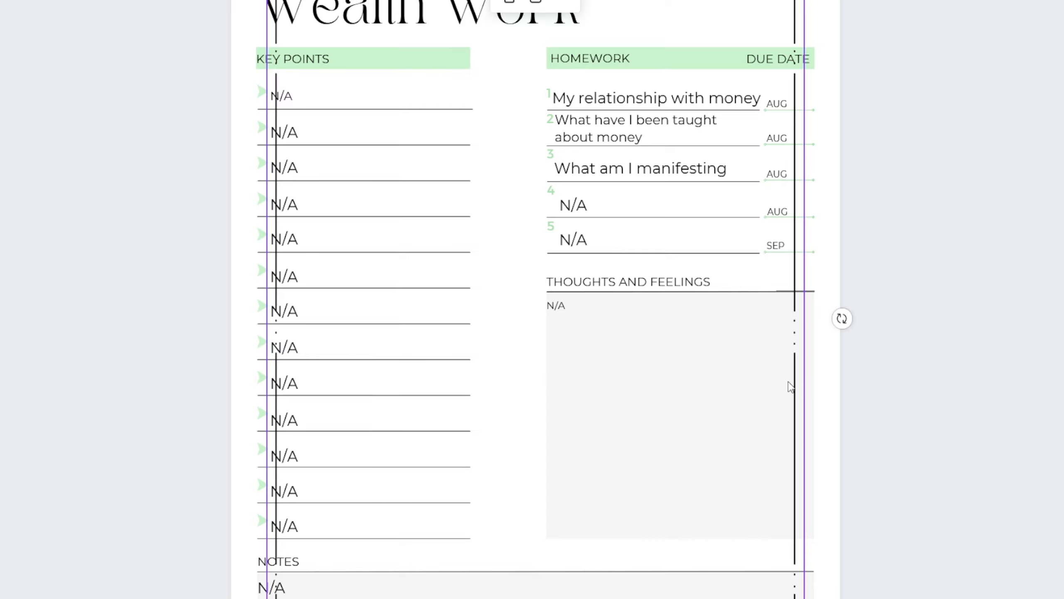
pyautogui.press('Delete')
# Step: Return to the cover and look through the remaining border graphics for further edging options
pyautogui.scroll(-1, 867, 301)
pyautogui.scroll(6, 876, 314)
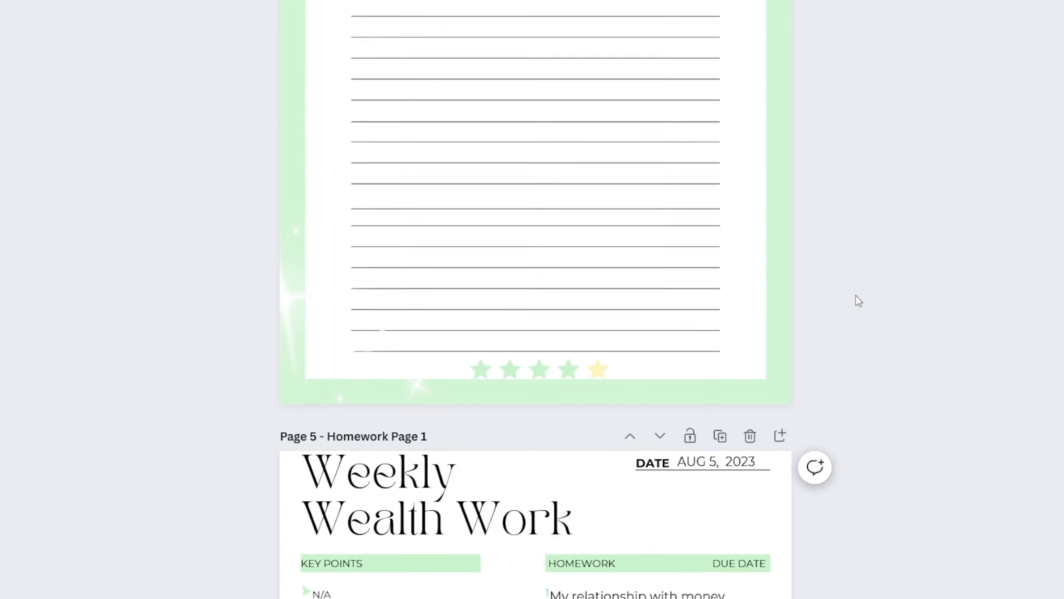
pyautogui.scroll(8, 857, 296)
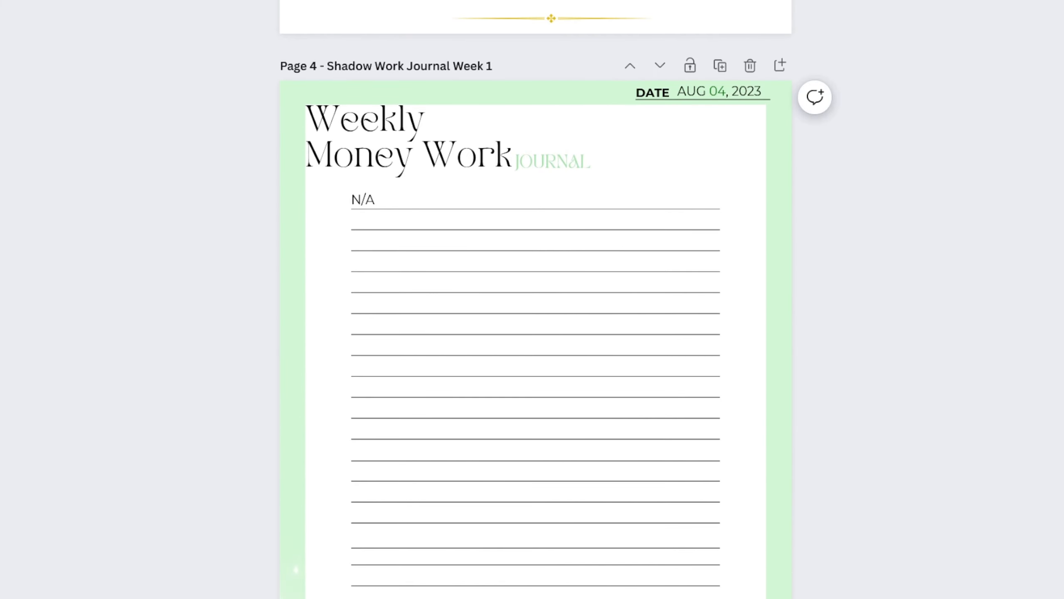
pyautogui.scroll(20, 535, 299)
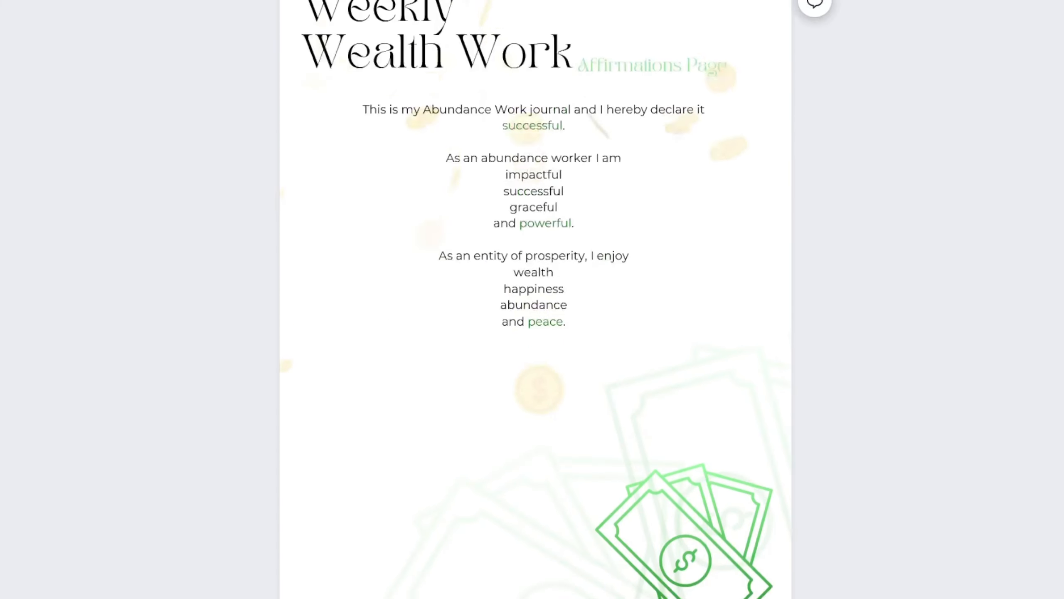
pyautogui.scroll(12, 197, 302)
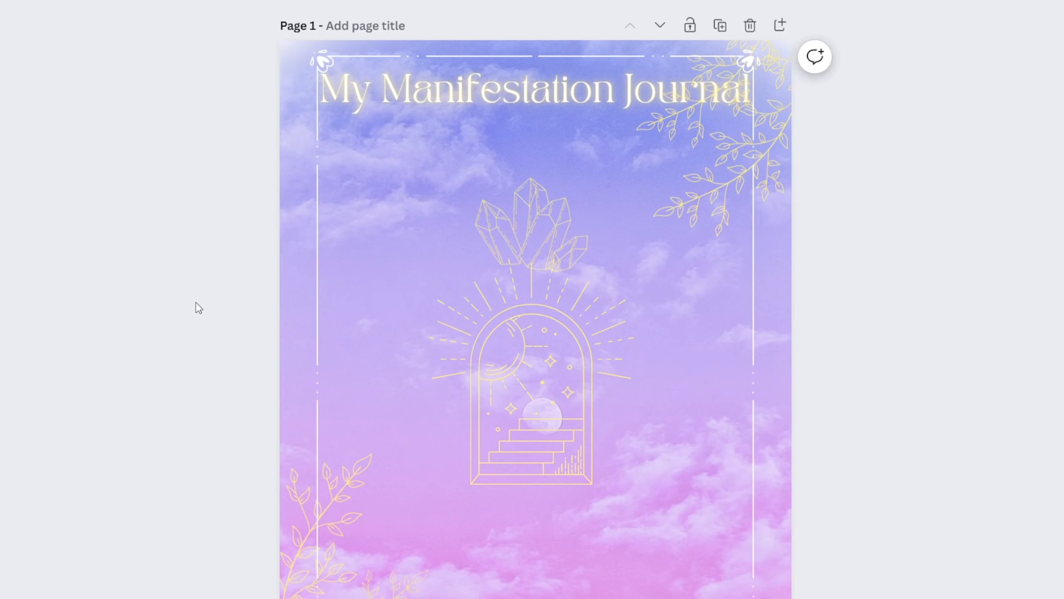
pyautogui.scroll(-5, 196, 303)
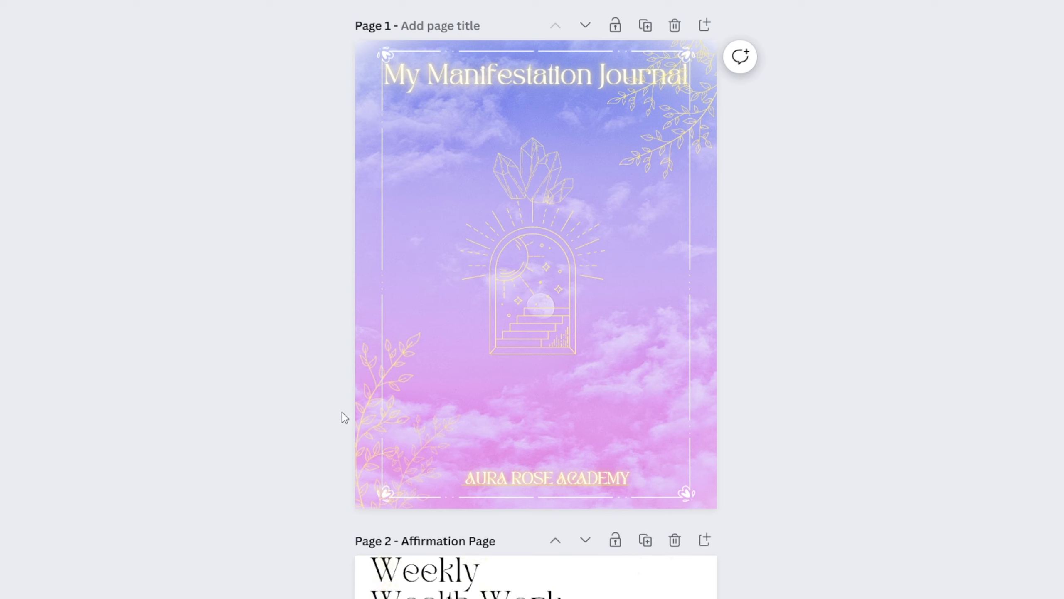
pyautogui.click(373, 412)
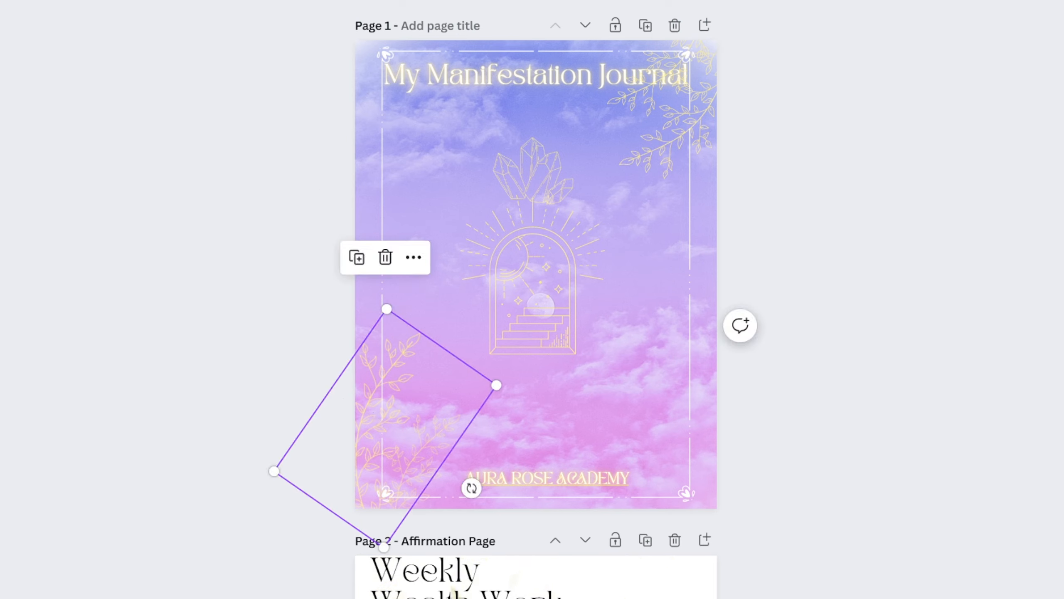
pyautogui.hotkey('ctrl', '/')
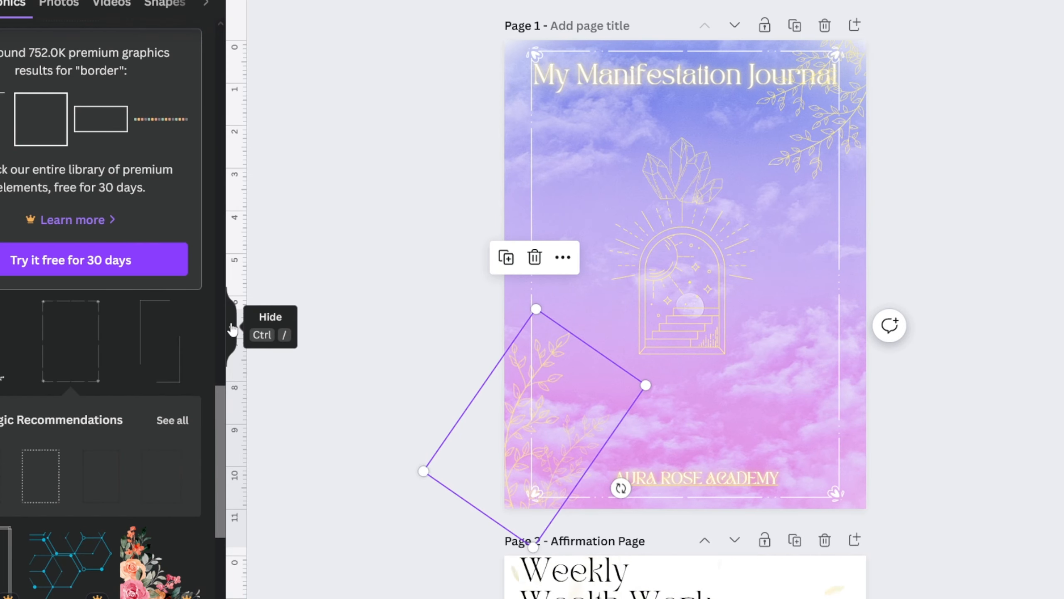
pyautogui.scroll(-5, 84, 513)
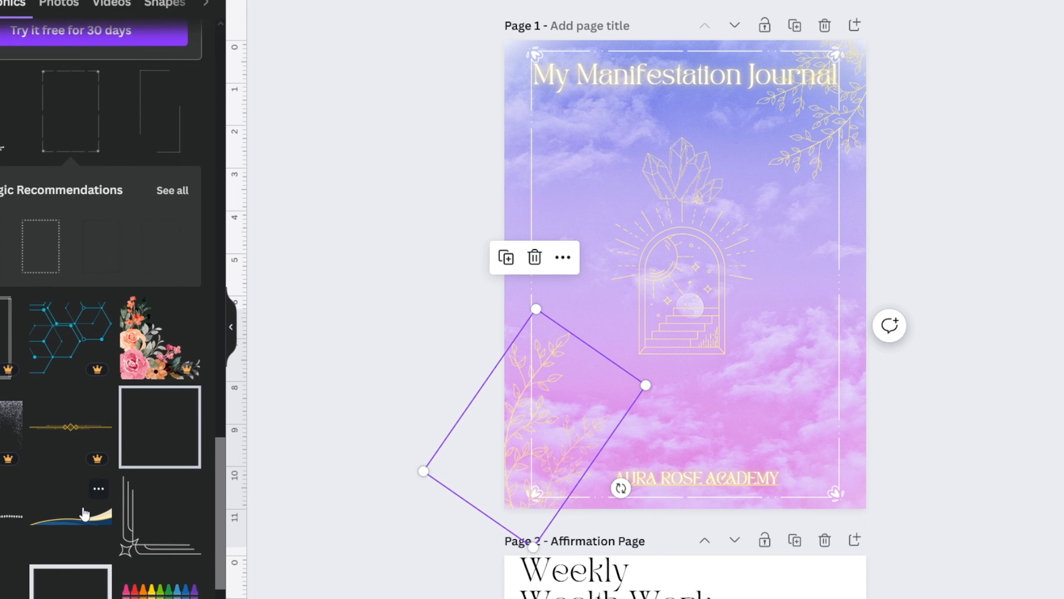
pyautogui.scroll(2, 135, 577)
pyautogui.scroll(-3, 135, 577)
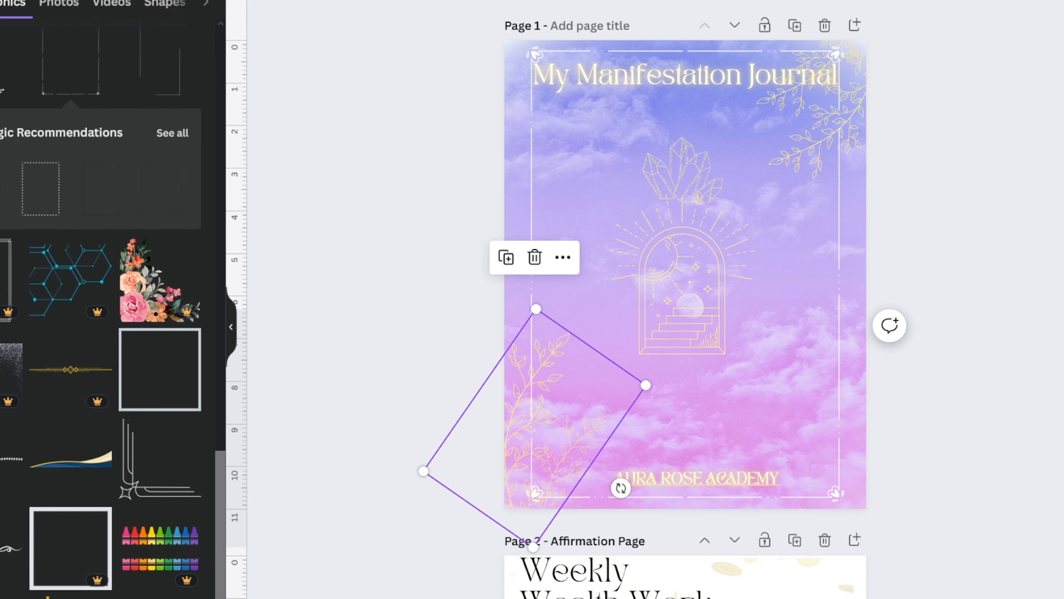
pyautogui.scroll(10, 100, 518)
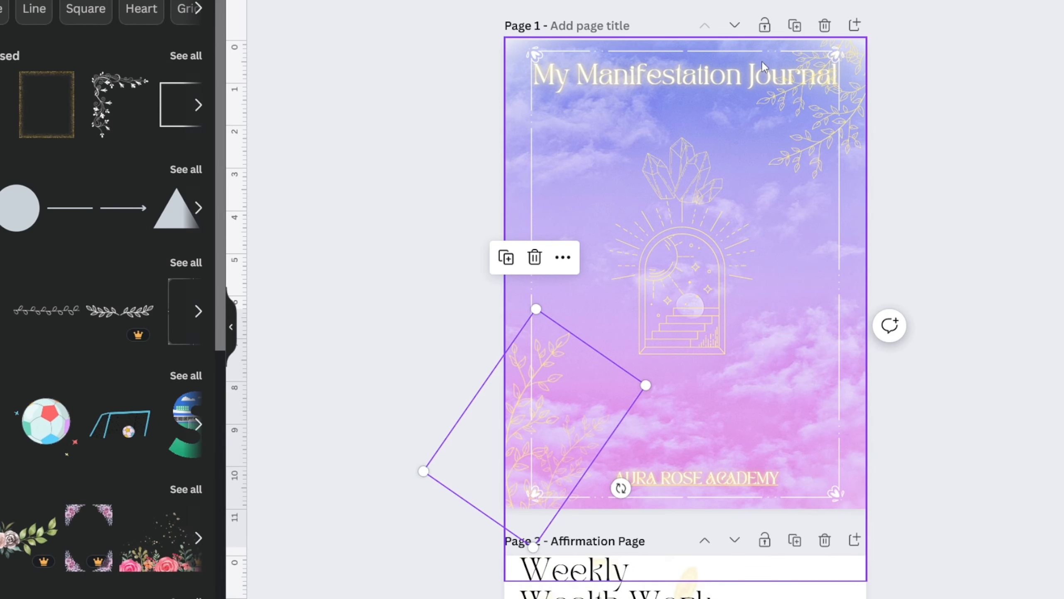
# Step: Add a plain straight line to the cover, turn it vertical and extend its lower end to the page's bottom edge
pyautogui.click(349, 240)
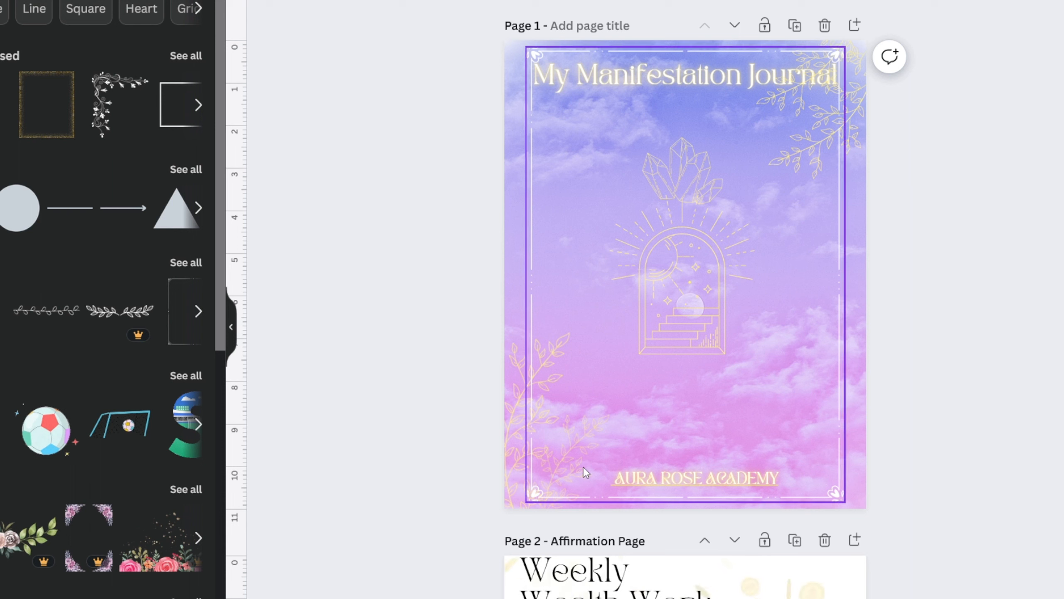
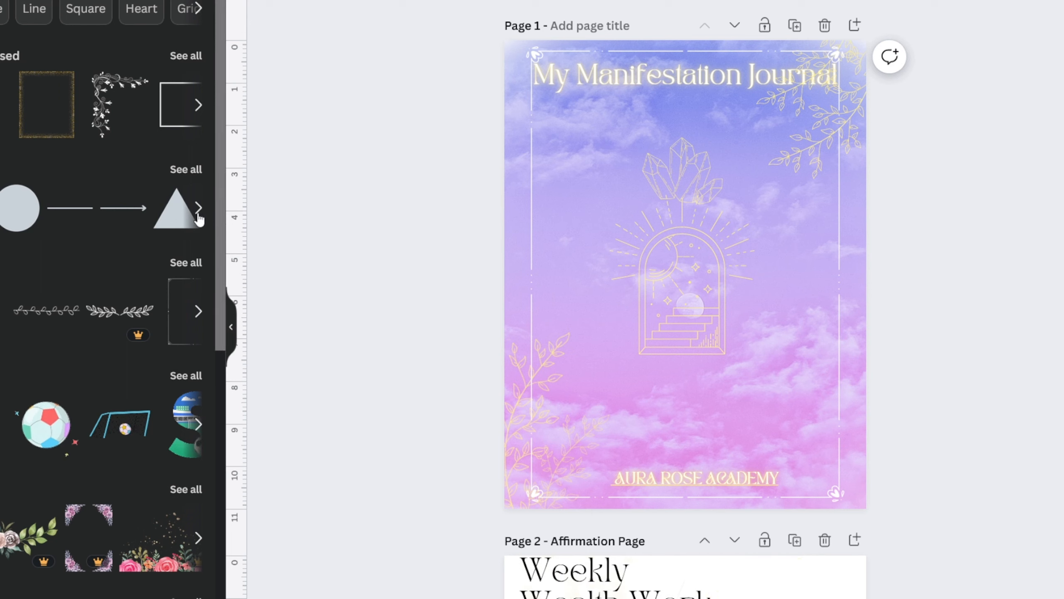
pyautogui.click(67, 213)
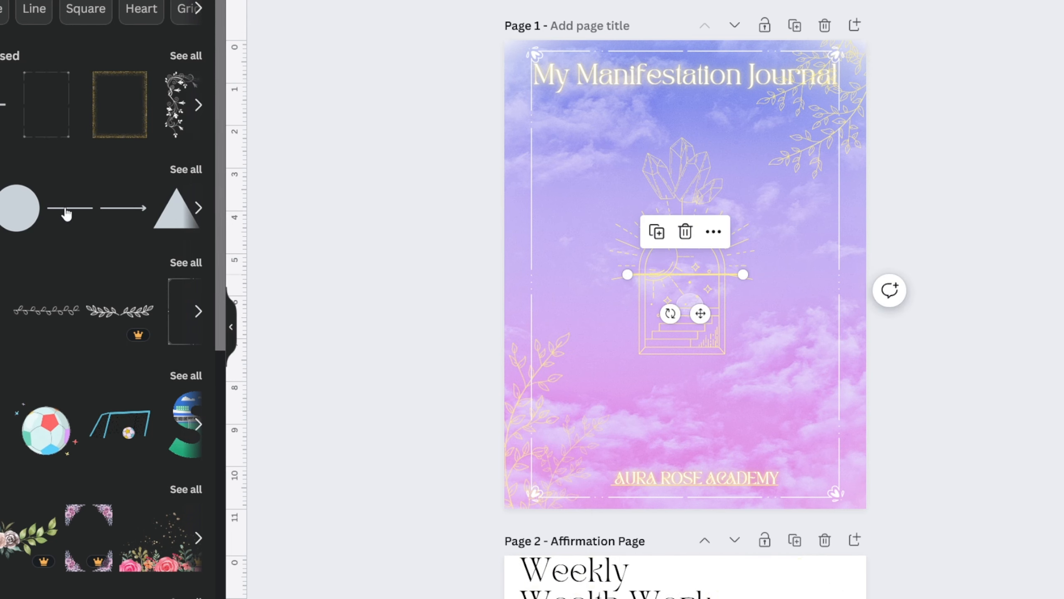
pyautogui.moveTo(700, 313); pyautogui.dragTo(708, 235)
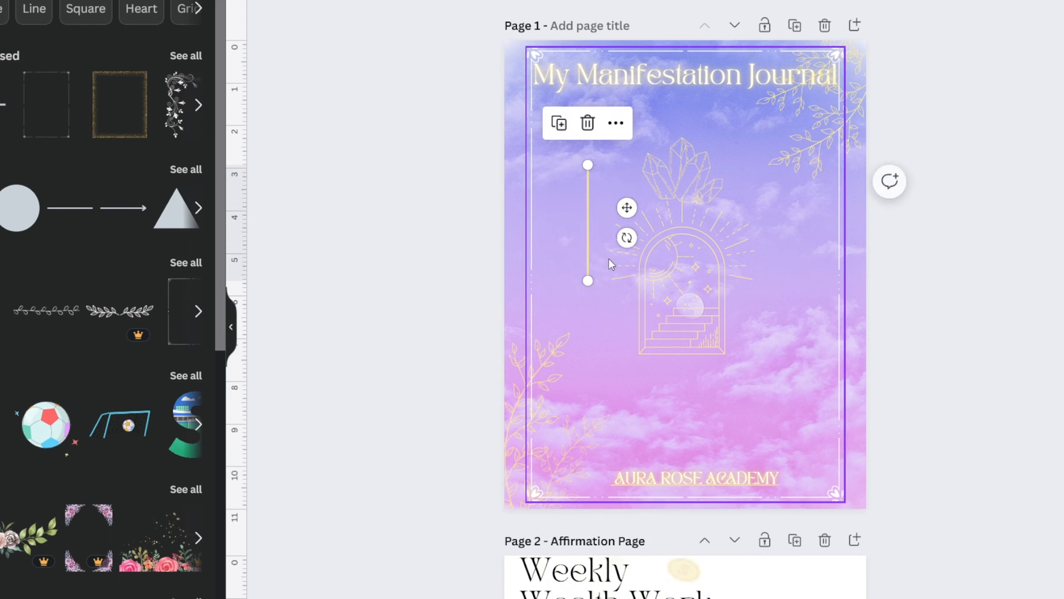
pyautogui.moveTo(589, 280); pyautogui.dragTo(589, 509)
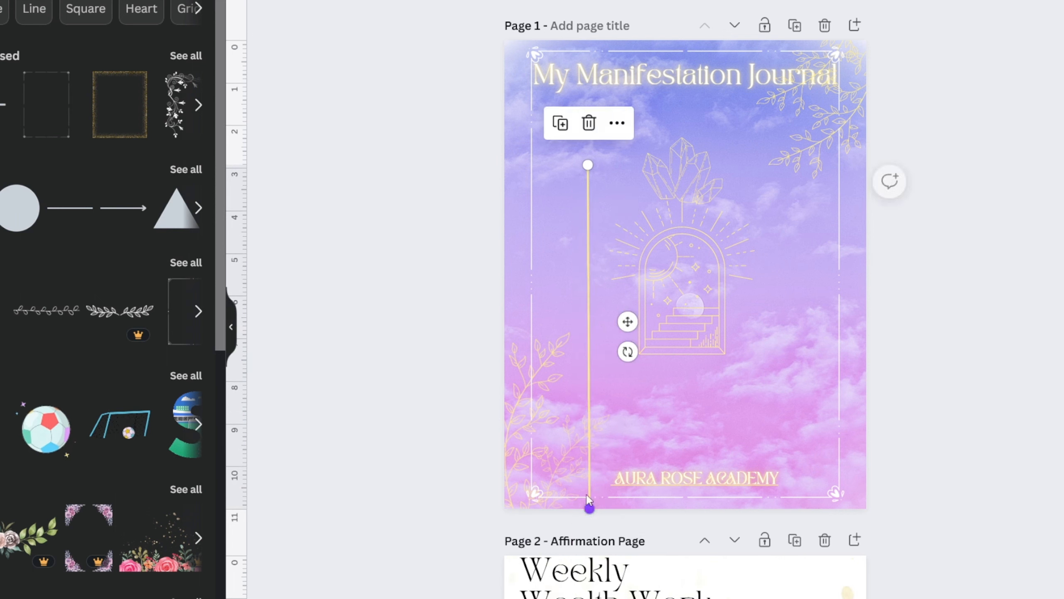
# Step: Extend the vertical line's upper end to the cover's top edge, straighten it and align it along the page's left edge
pyautogui.click(232, 335)
pyautogui.scroll(4, 259, 329)
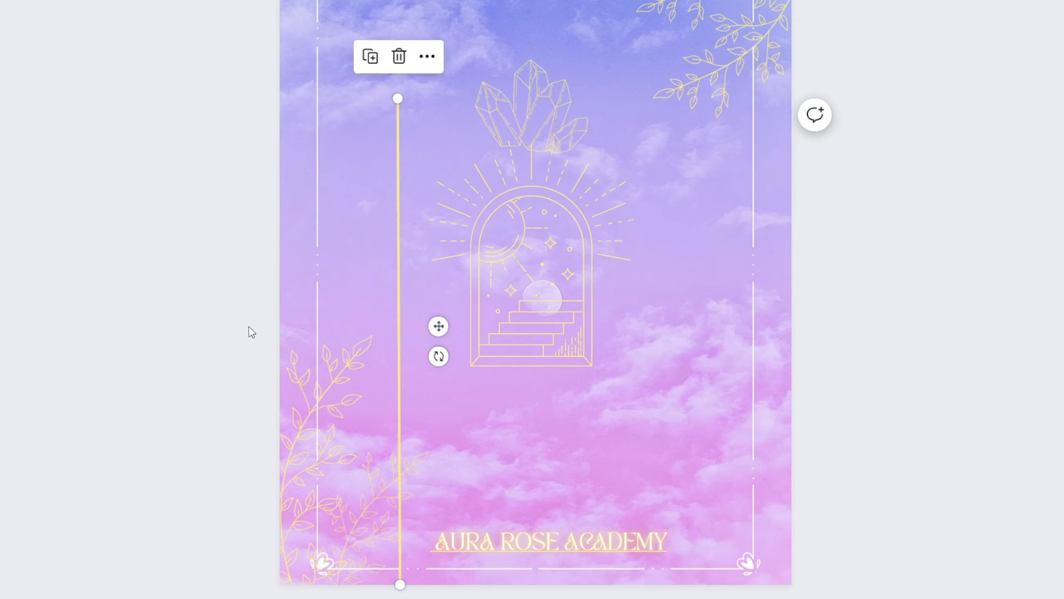
pyautogui.scroll(5, 194, 343)
pyautogui.scroll(2, 281, 325)
pyautogui.scroll(-3, 287, 360)
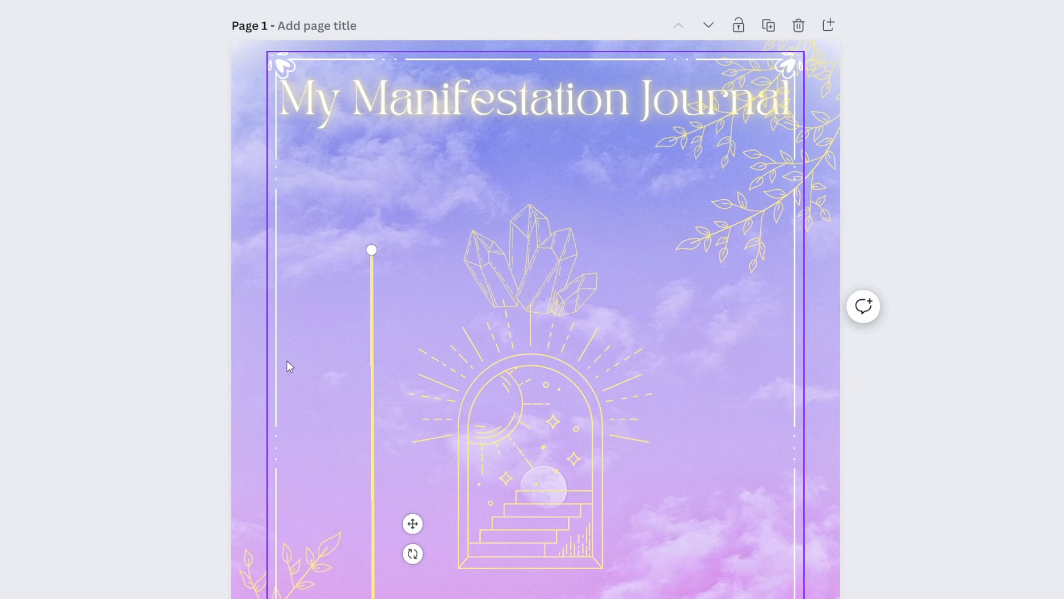
pyautogui.scroll(3, 233, 326)
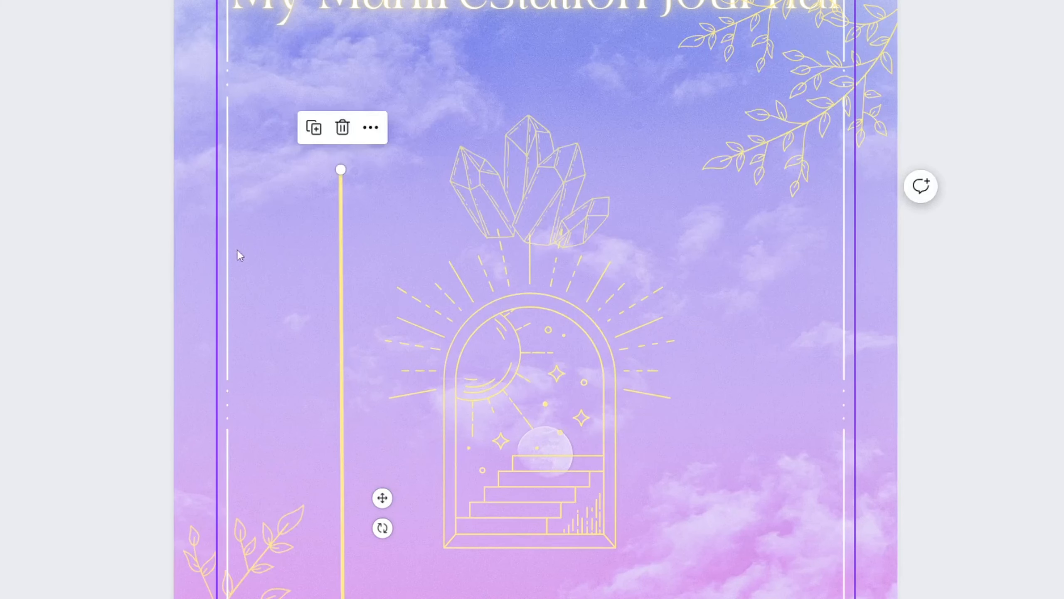
pyautogui.scroll(2, 237, 254)
pyautogui.moveTo(338, 287); pyautogui.dragTo(344, 41)
pyautogui.moveTo(350, 163); pyautogui.dragTo(194, 109)
pyautogui.moveTo(193, 39); pyautogui.dragTo(189, 40)
pyautogui.scroll(-10, 125, 164)
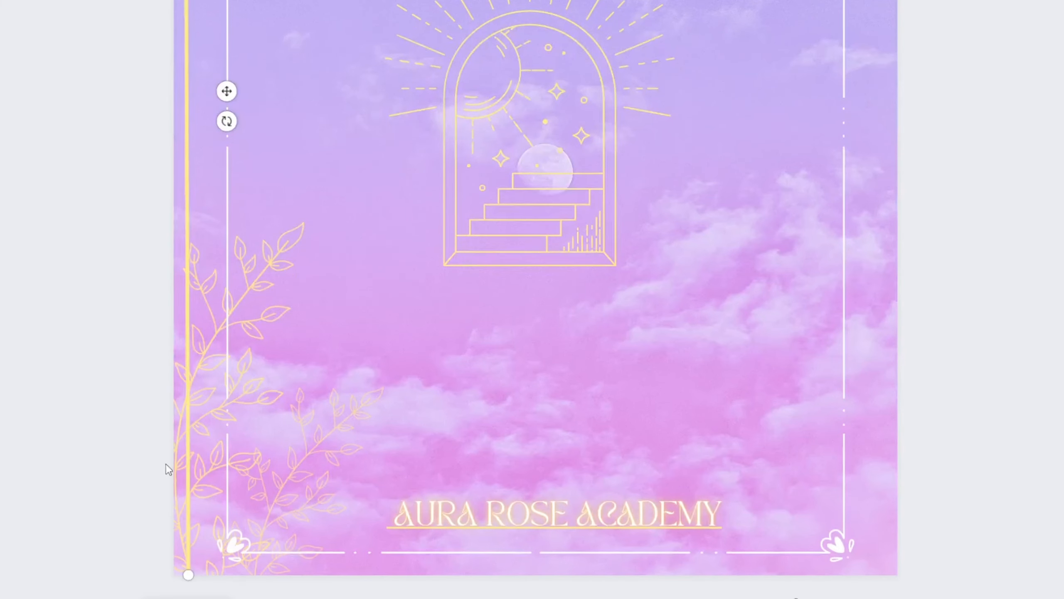
pyautogui.moveTo(186, 506); pyautogui.dragTo(177, 506)
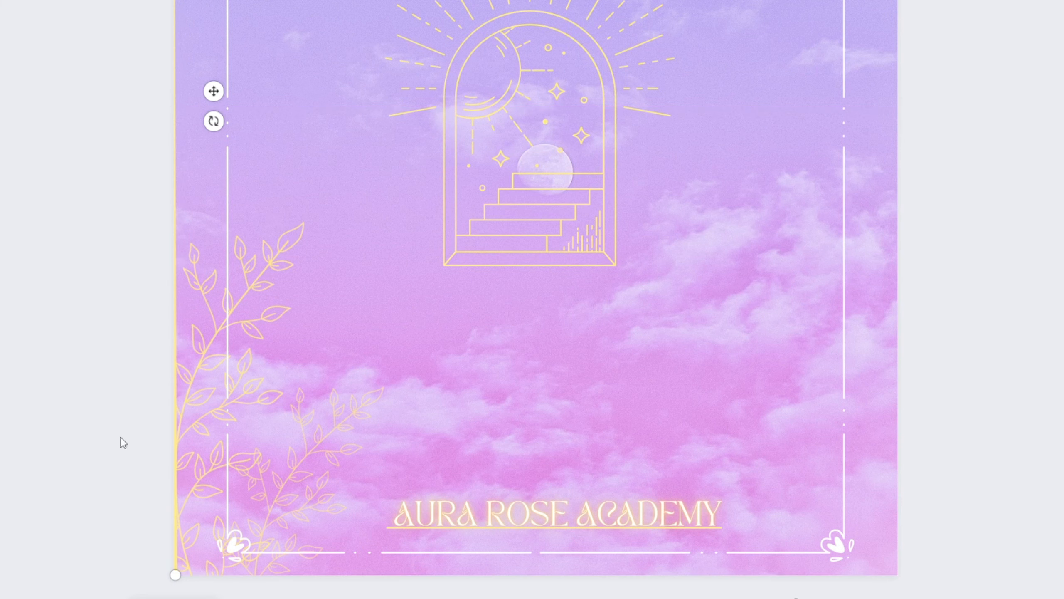
# Step: Nudge the left edge line's upper end onto the cover's top corner and check the line down the whole page
pyautogui.scroll(10, 145, 375)
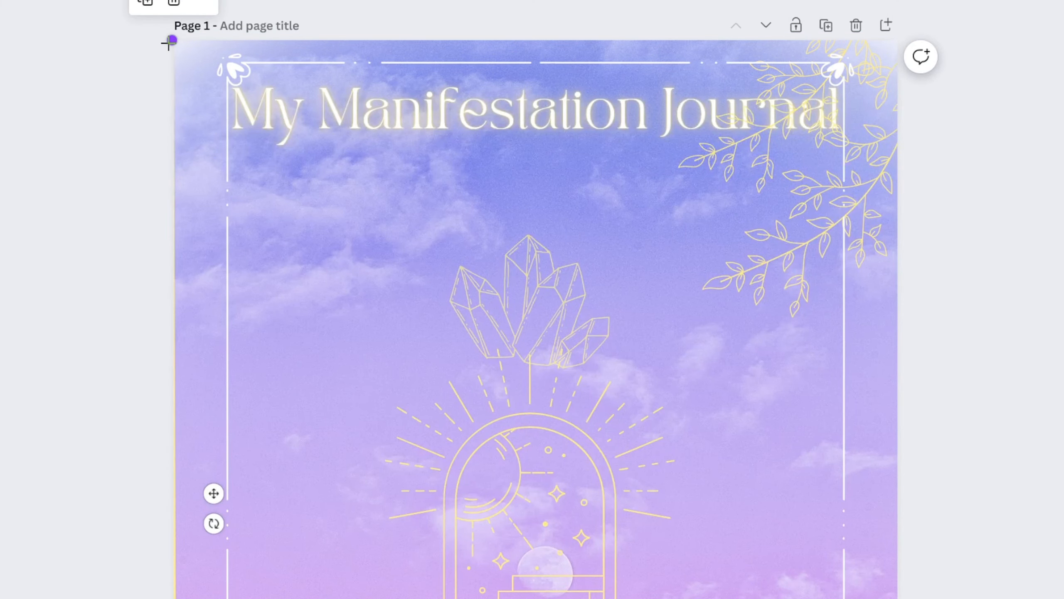
pyautogui.moveTo(172, 42); pyautogui.dragTo(171, 40)
pyautogui.scroll(-10, 125, 167)
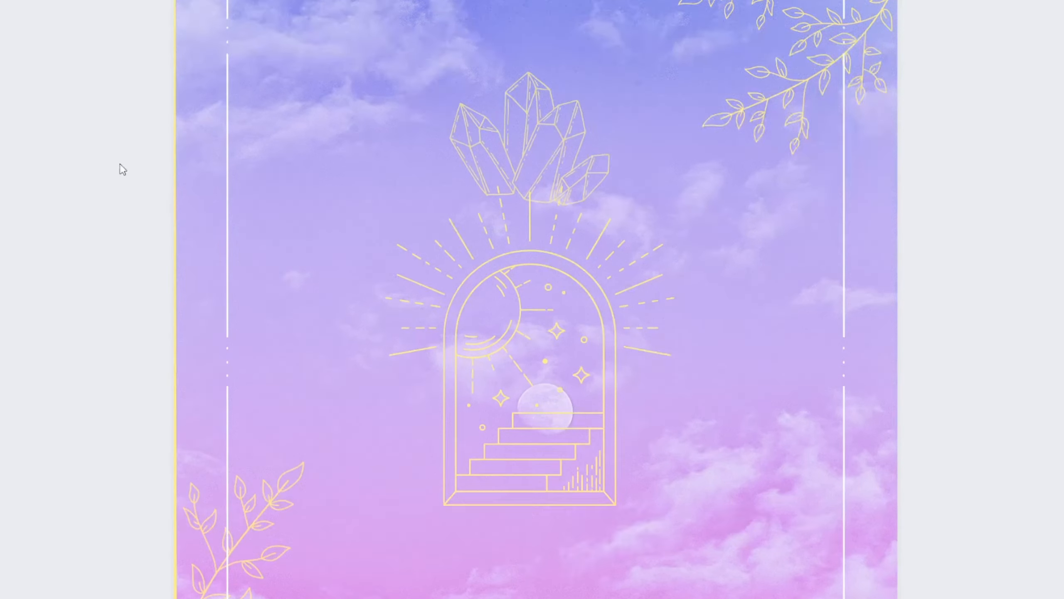
pyautogui.scroll(8, 101, 202)
pyautogui.keyDown('ctrl'); pyautogui.scroll(-3, 101, 202); pyautogui.keyUp('ctrl')
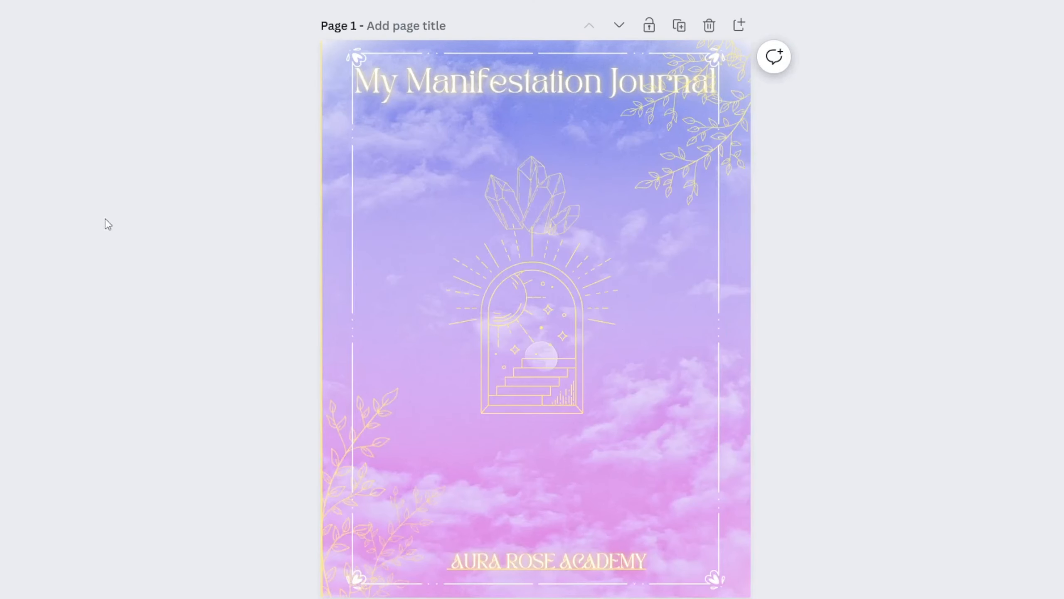
# Step: Set the line weight of the cover's left edge line to 7
pyautogui.click(322, 184)
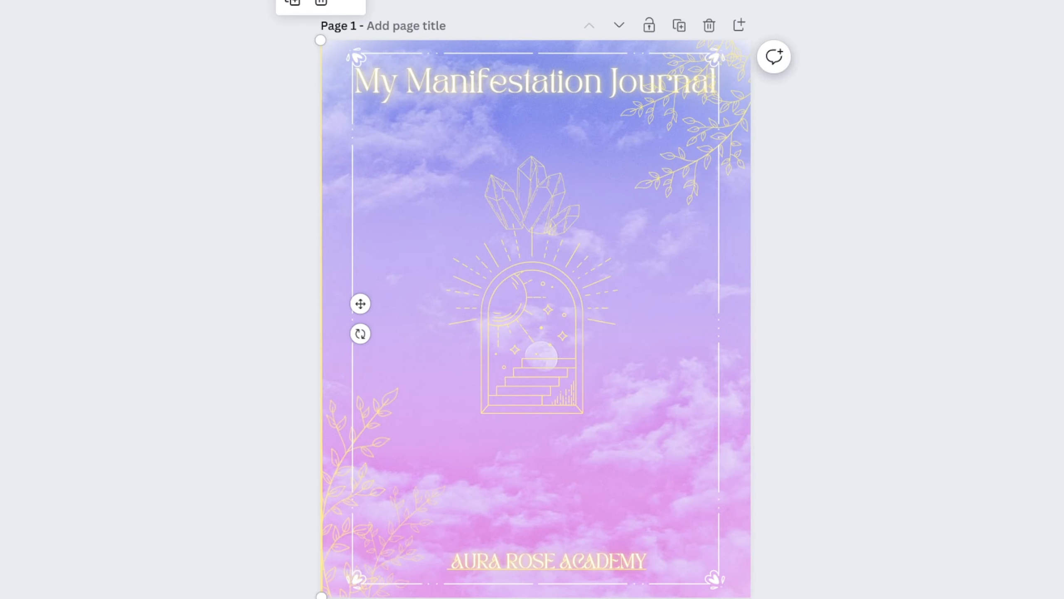
pyautogui.click(42, 1)
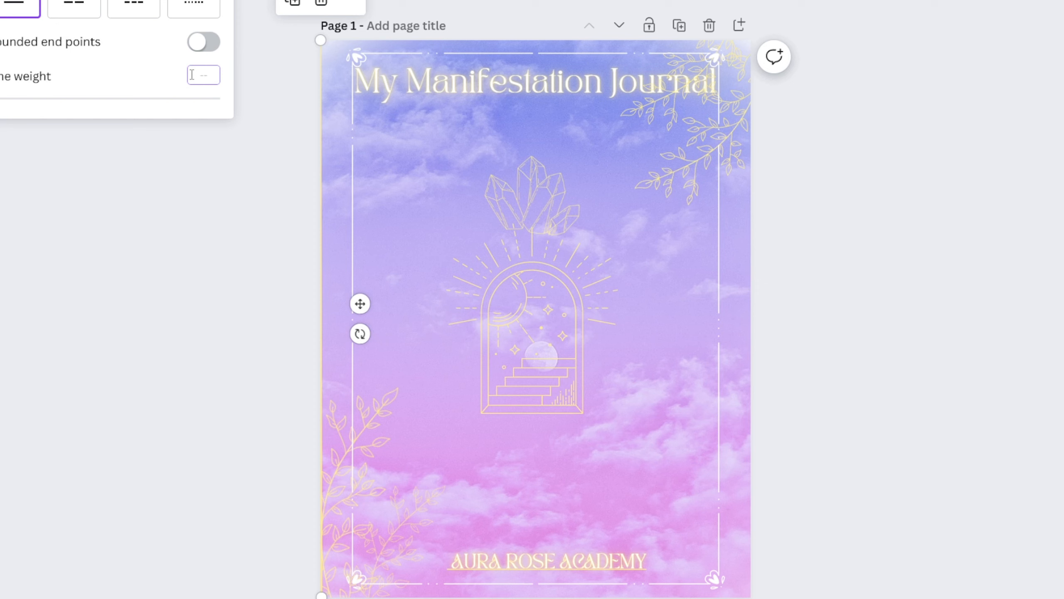
pyautogui.write('7')
pyautogui.click(243, 340)
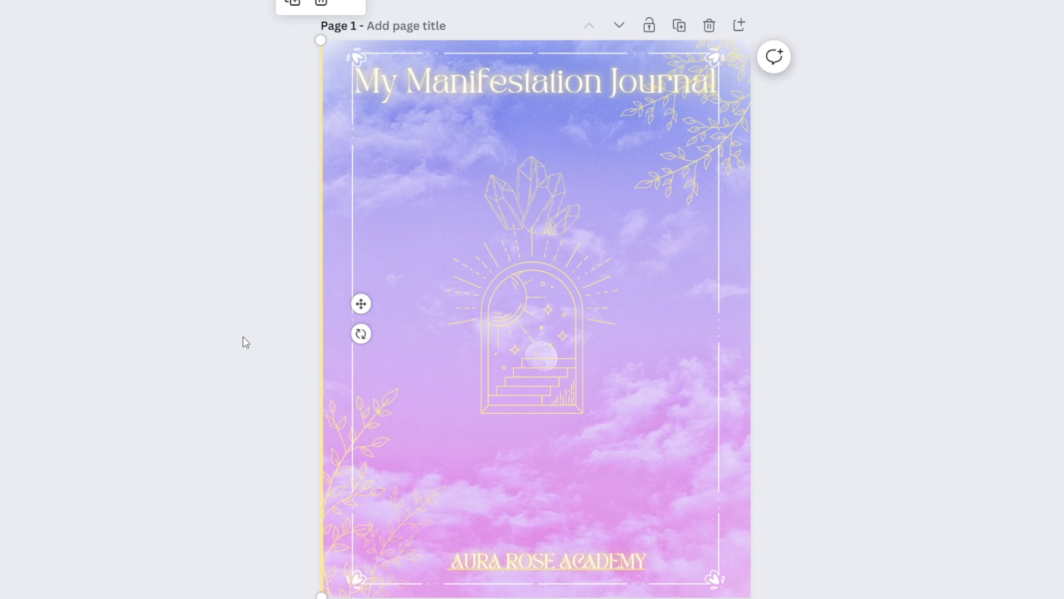
# Step: Duplicate the yellow edge line onto the cover's right edge and adjust its position and lower end to fit the page
pyautogui.click(323, 261)
pyautogui.moveTo(368, 311); pyautogui.dragTo(789, 311)
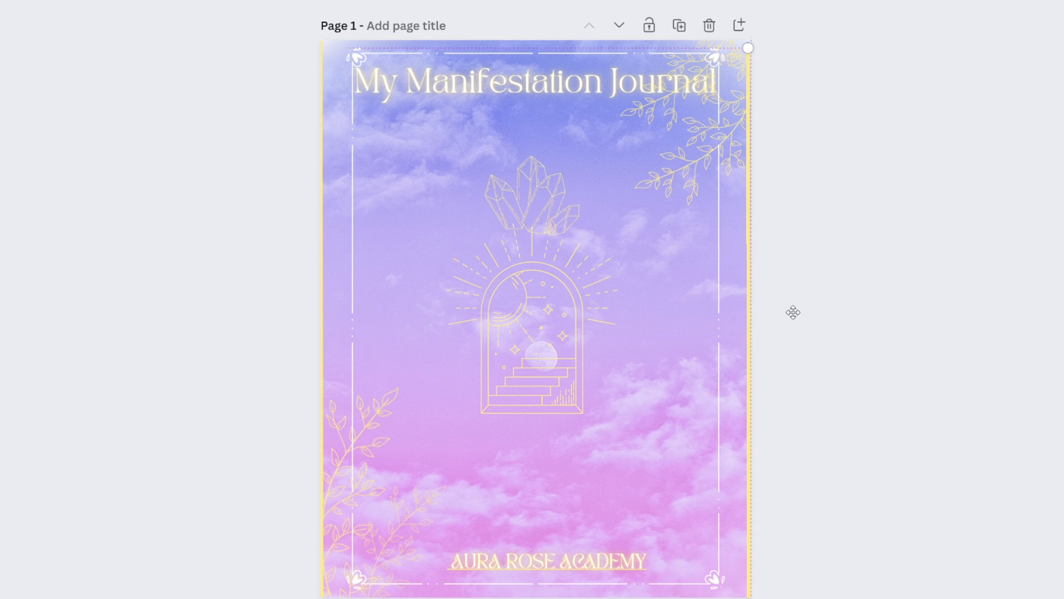
pyautogui.moveTo(793, 312); pyautogui.dragTo(794, 304)
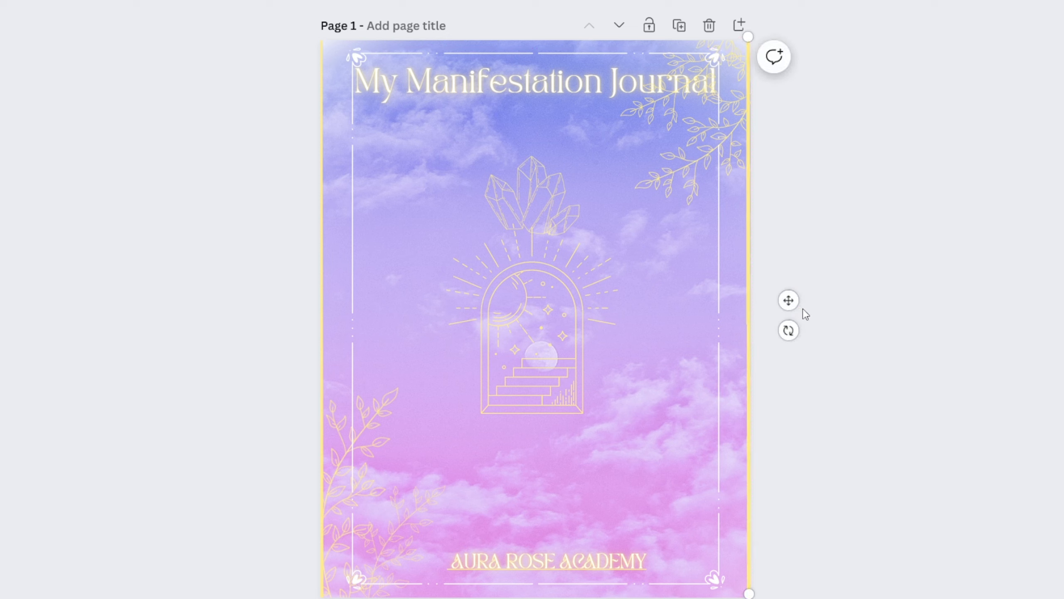
pyautogui.click(747, 555)
pyautogui.moveTo(749, 593); pyautogui.dragTo(750, 595)
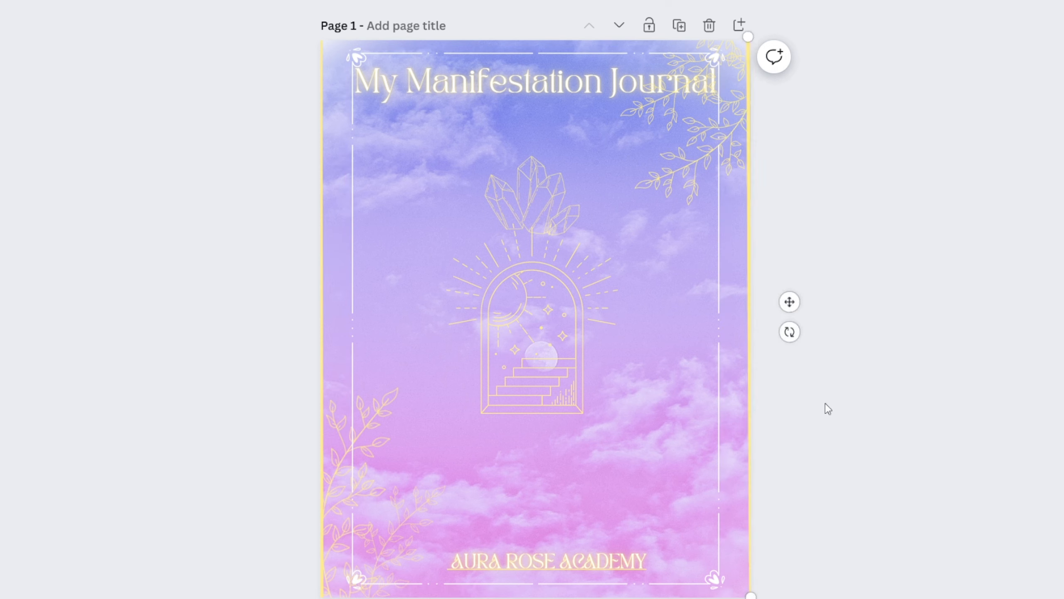
# Step: Check the colour and line weight settings of the cover's right edge line
pyautogui.click(749, 131)
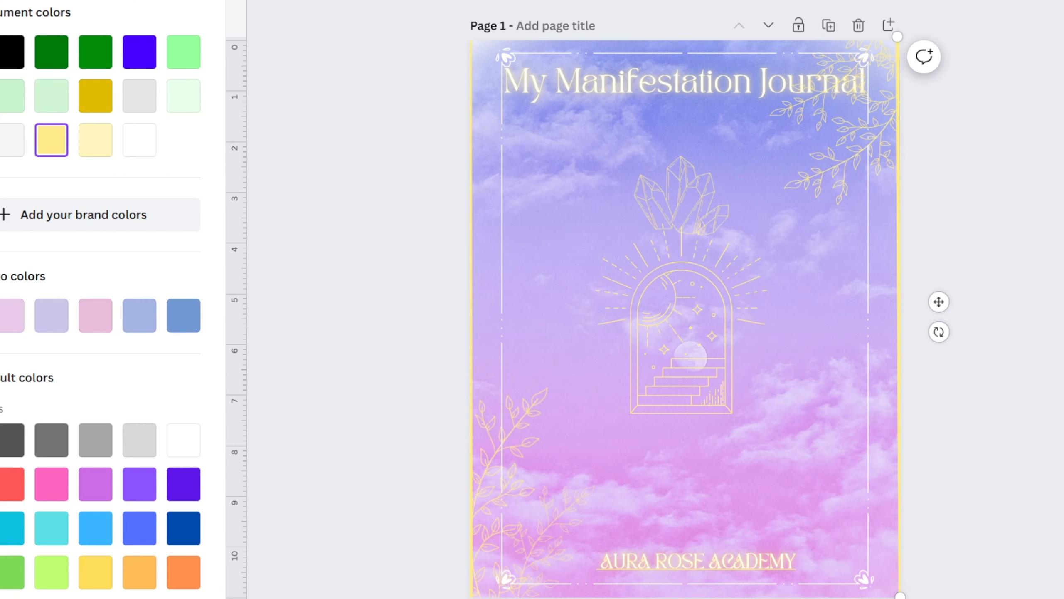
pyautogui.click(335, 1)
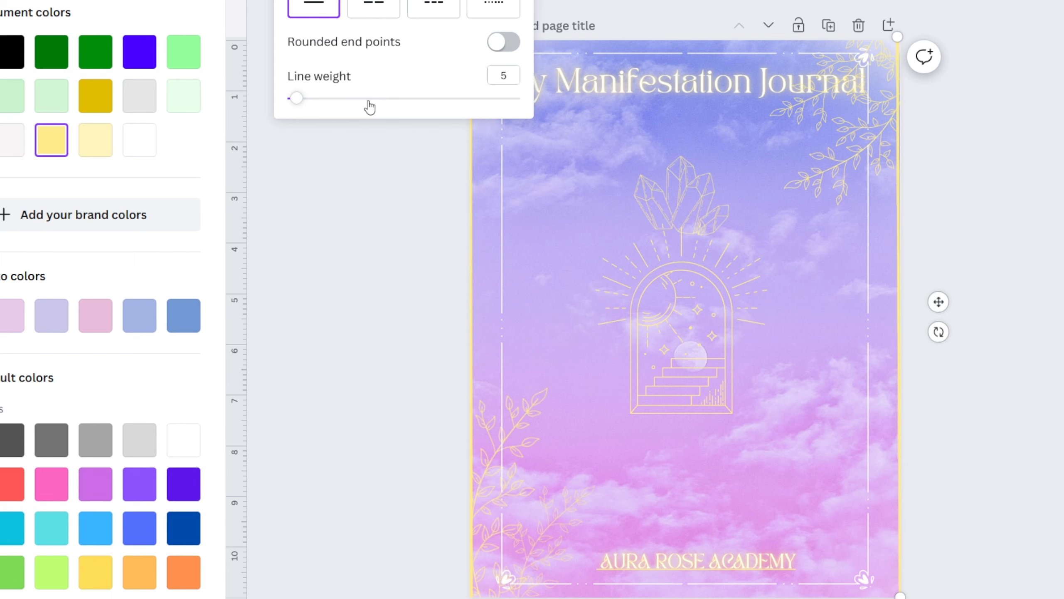
pyautogui.click(314, 336)
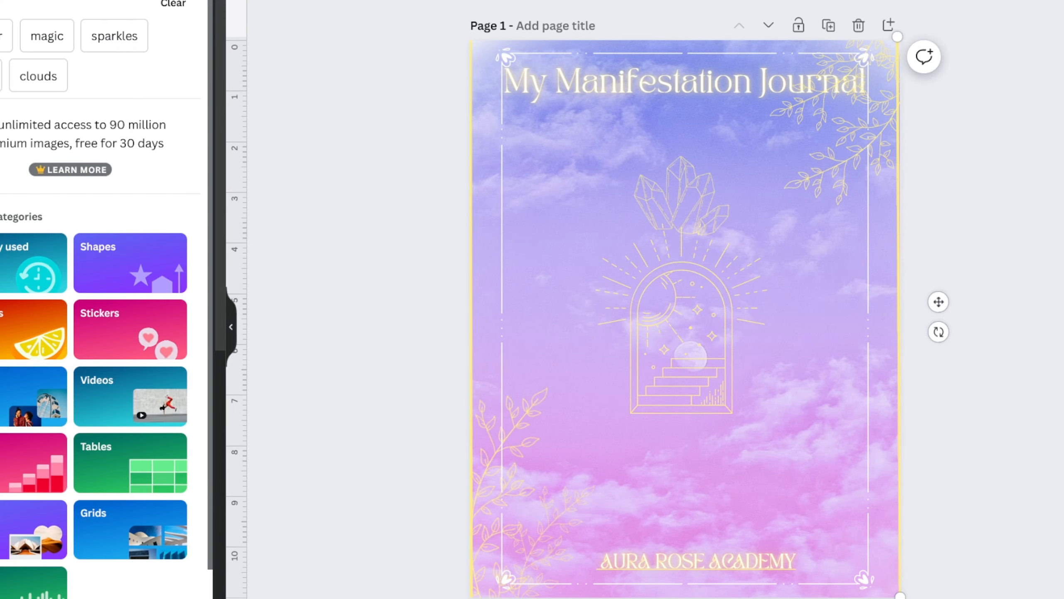
pyautogui.click(231, 327)
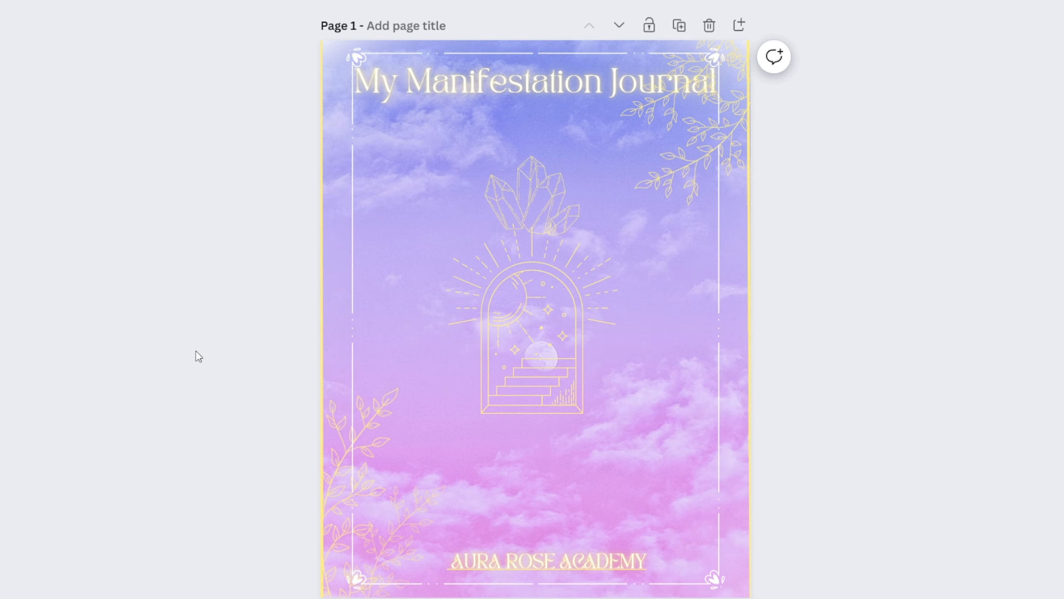
# Step: Recolour both vertical edge lines on the cover white (#ffffff)
pyautogui.click(357, 202)
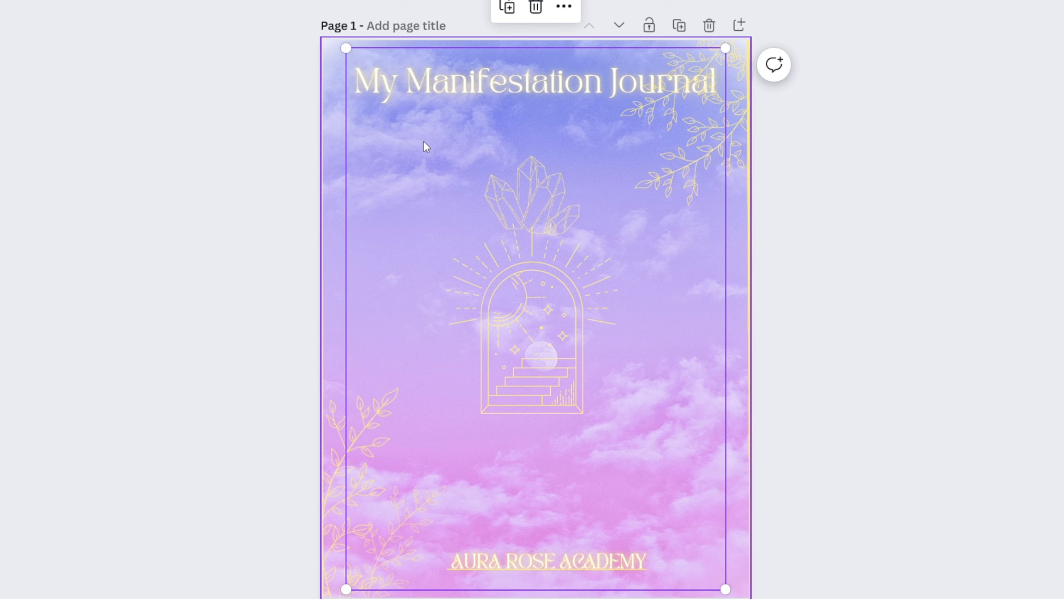
pyautogui.click(323, 228)
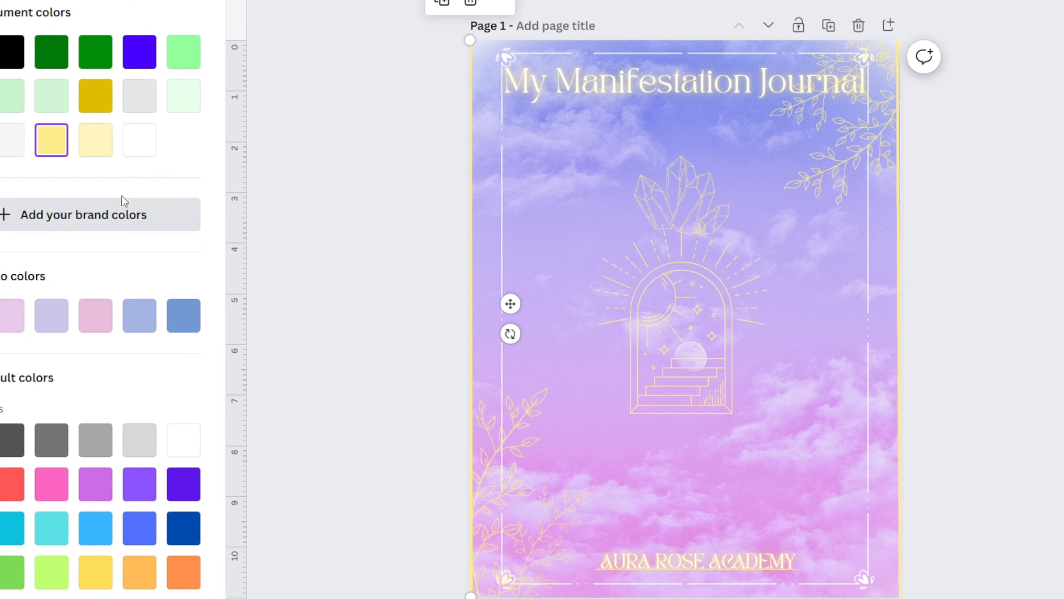
pyautogui.click(139, 139)
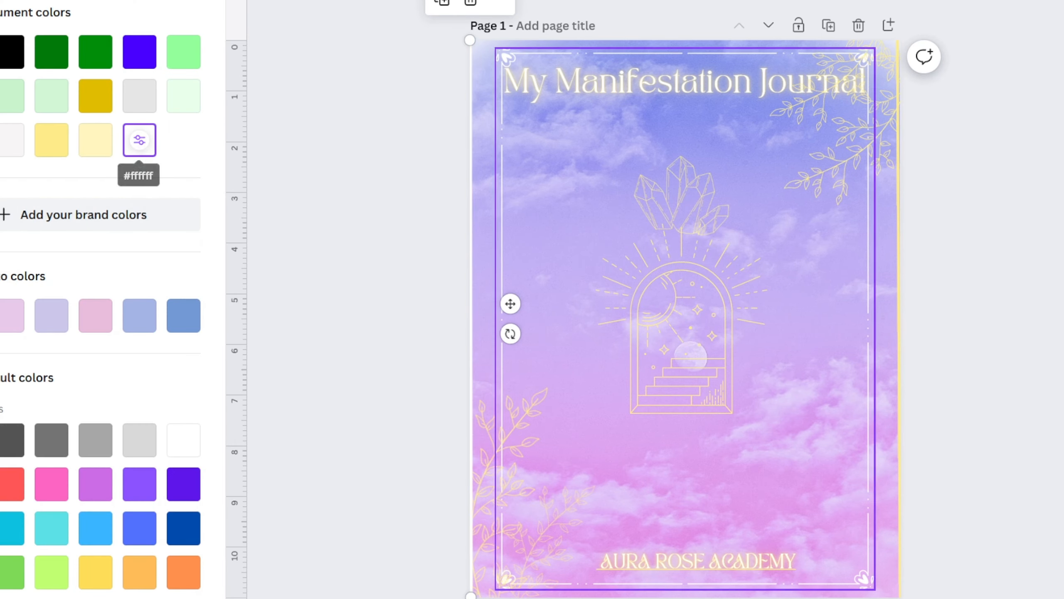
pyautogui.click(899, 423)
pyautogui.click(137, 146)
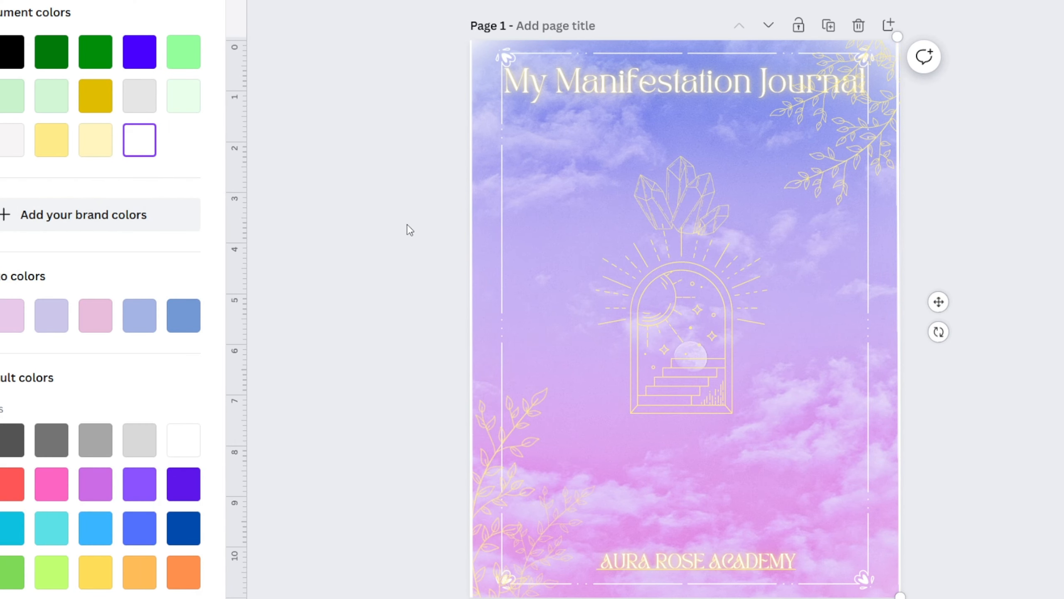
pyautogui.click(377, 229)
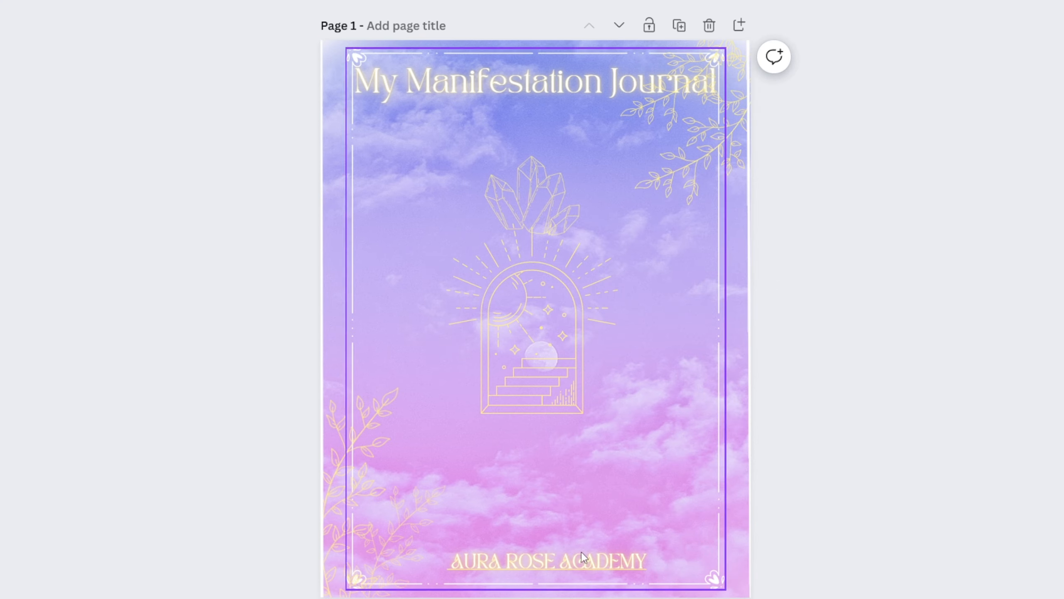
# Step: Review the cover with its white edges and move the right edge line inward to the end of the AURA ROSE ACADEMY text
pyautogui.scroll(-5, 729, 339)
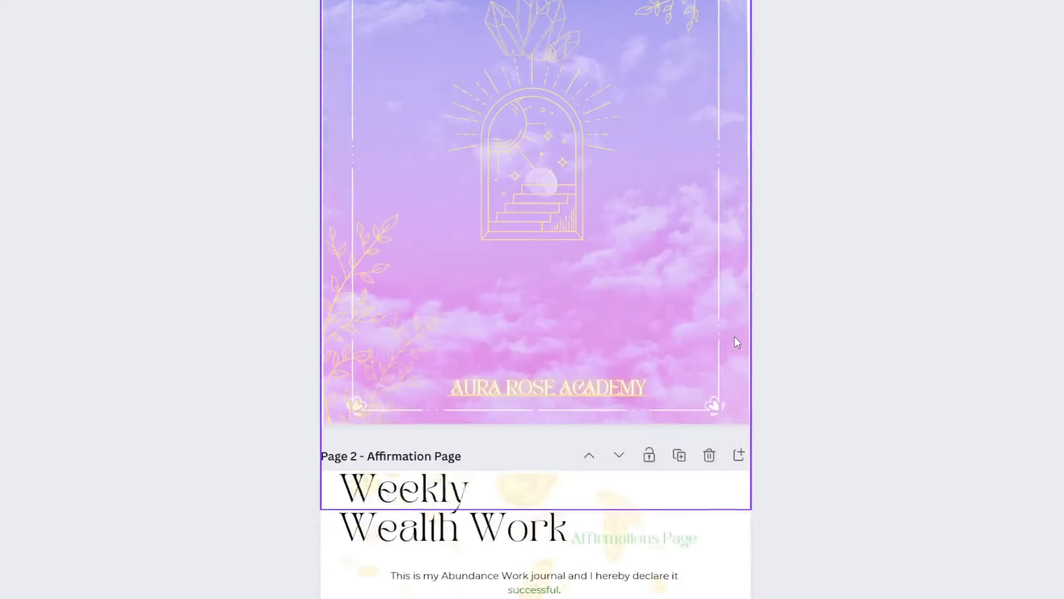
pyautogui.scroll(4, 775, 348)
pyautogui.scroll(2, 816, 350)
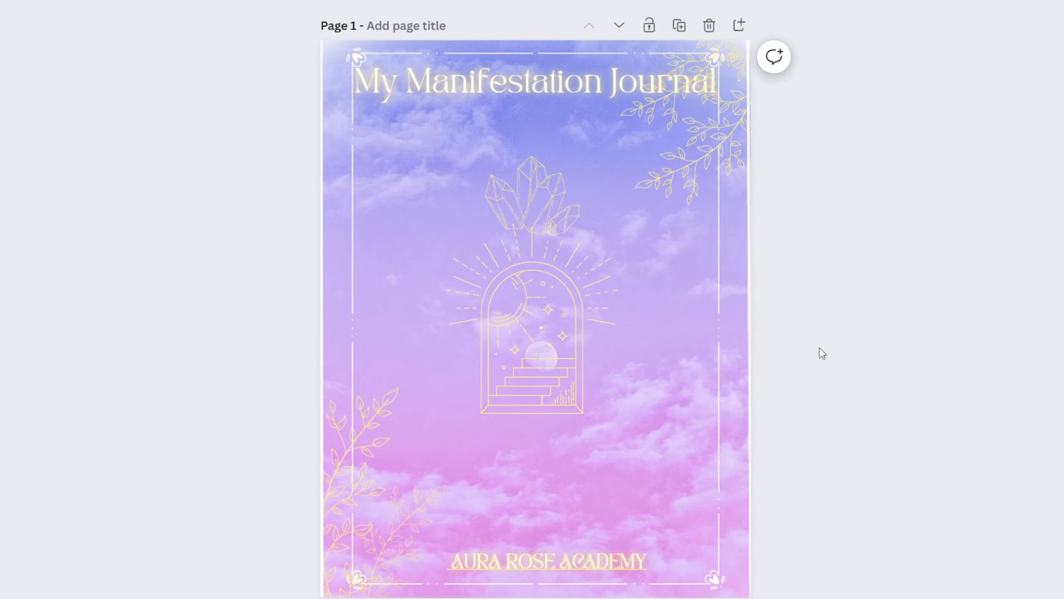
pyautogui.scroll(-4, 819, 352)
pyautogui.scroll(-2, 818, 347)
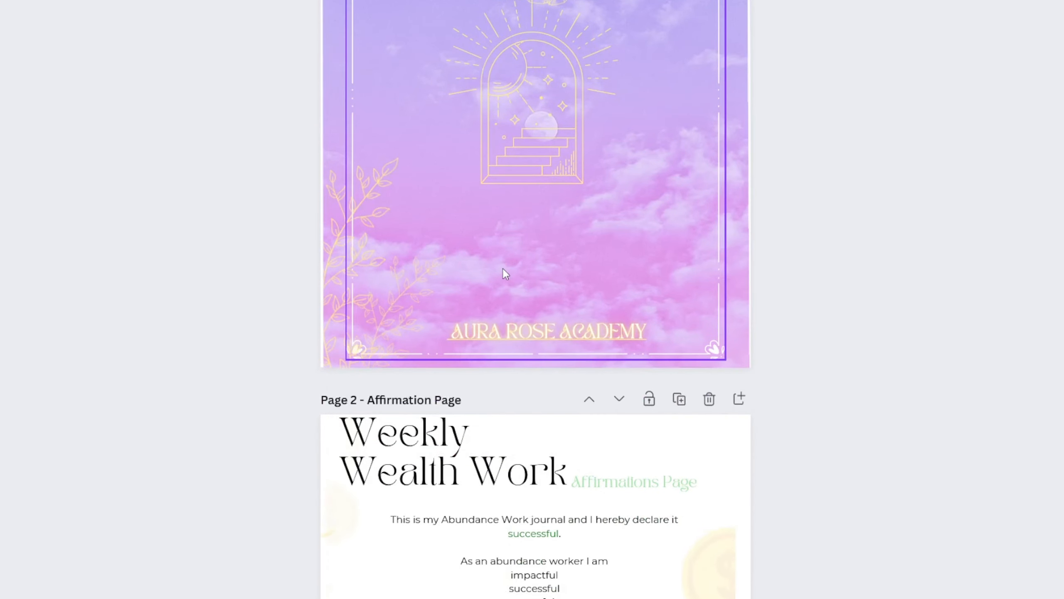
pyautogui.click(576, 253)
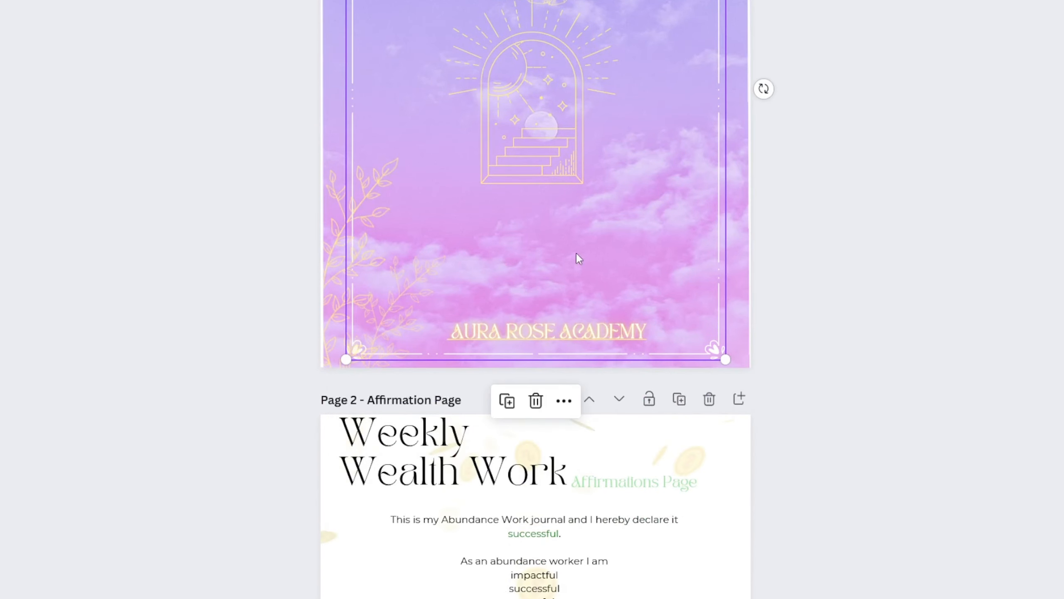
pyautogui.click(748, 239)
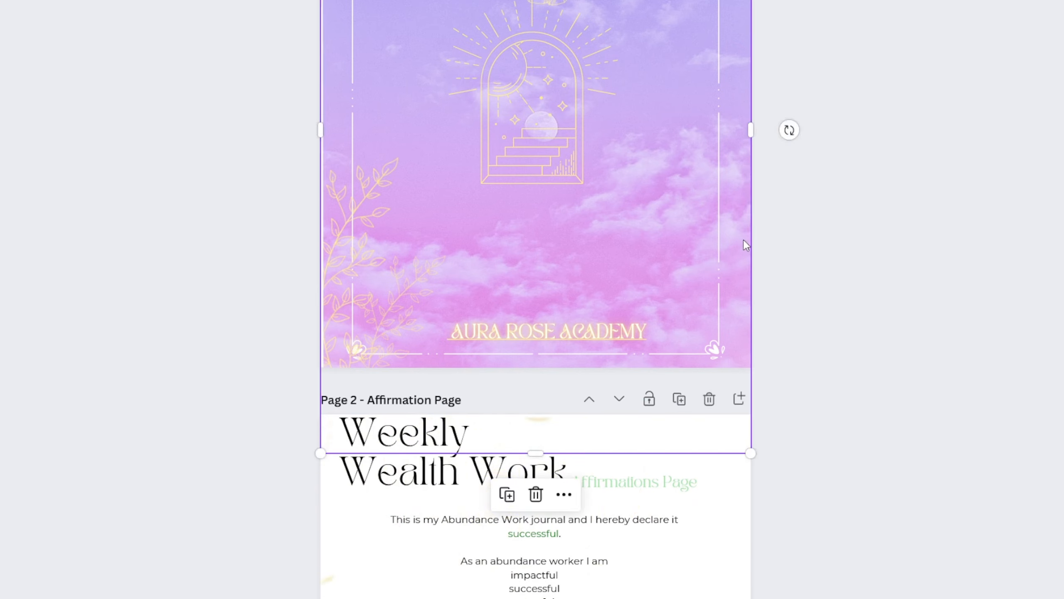
pyautogui.click(742, 241)
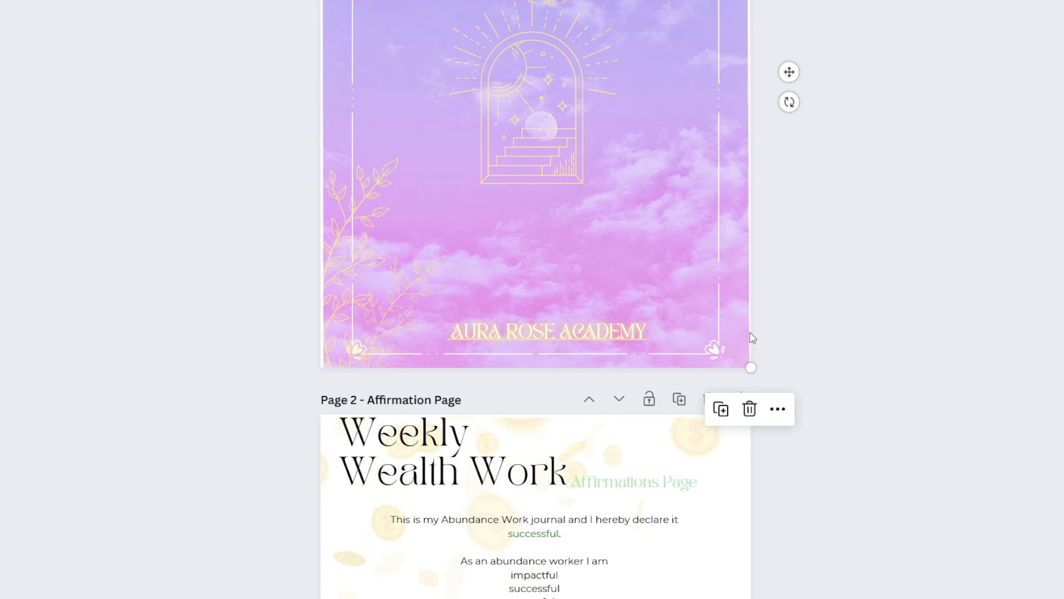
pyautogui.moveTo(749, 337); pyautogui.dragTo(643, 301)
# Step: Copy the cover's sky background, and unlock and remove the falling-coin animations on the Affirmation Page
pyautogui.click(742, 320)
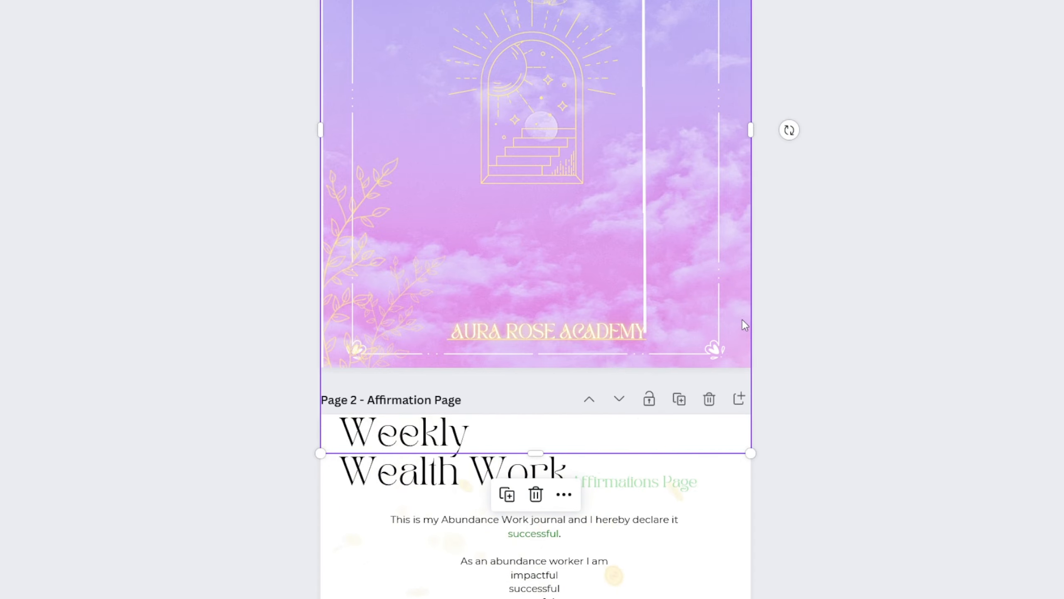
pyautogui.scroll(-10, 742, 325)
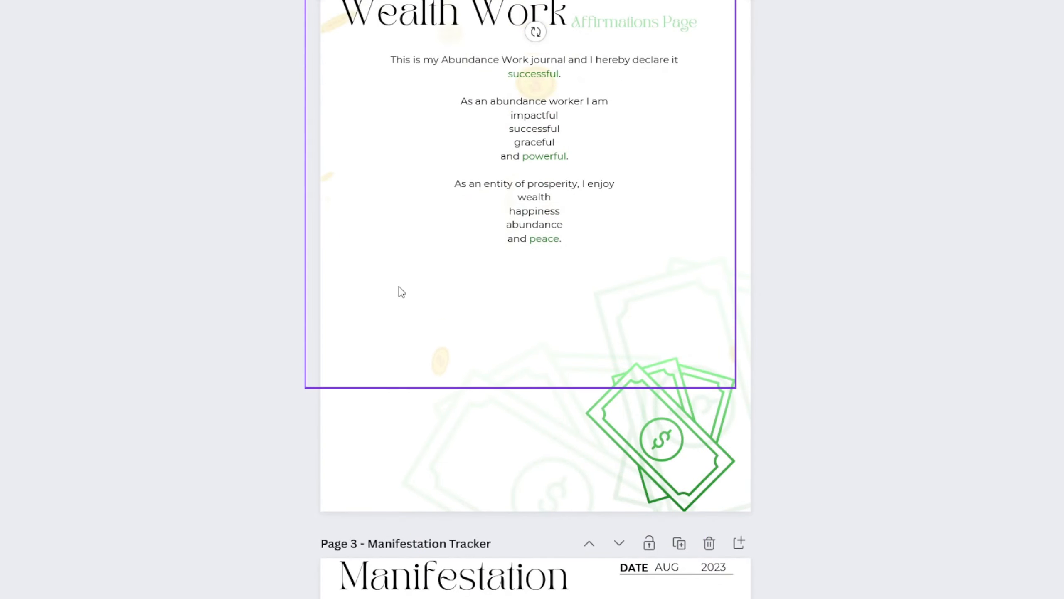
pyautogui.click(385, 282)
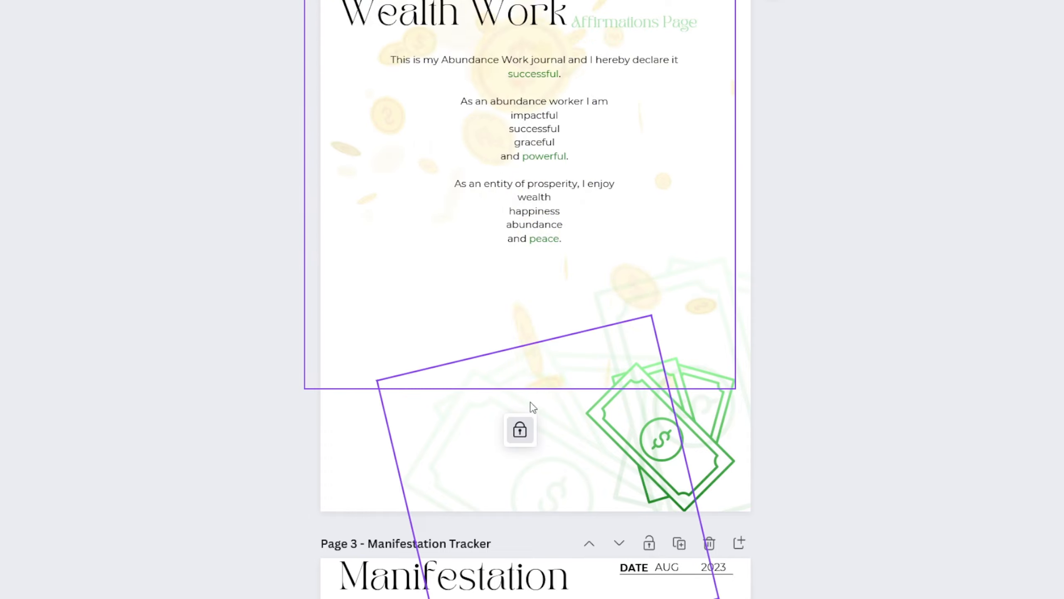
pyautogui.click(520, 429)
pyautogui.click(520, 430)
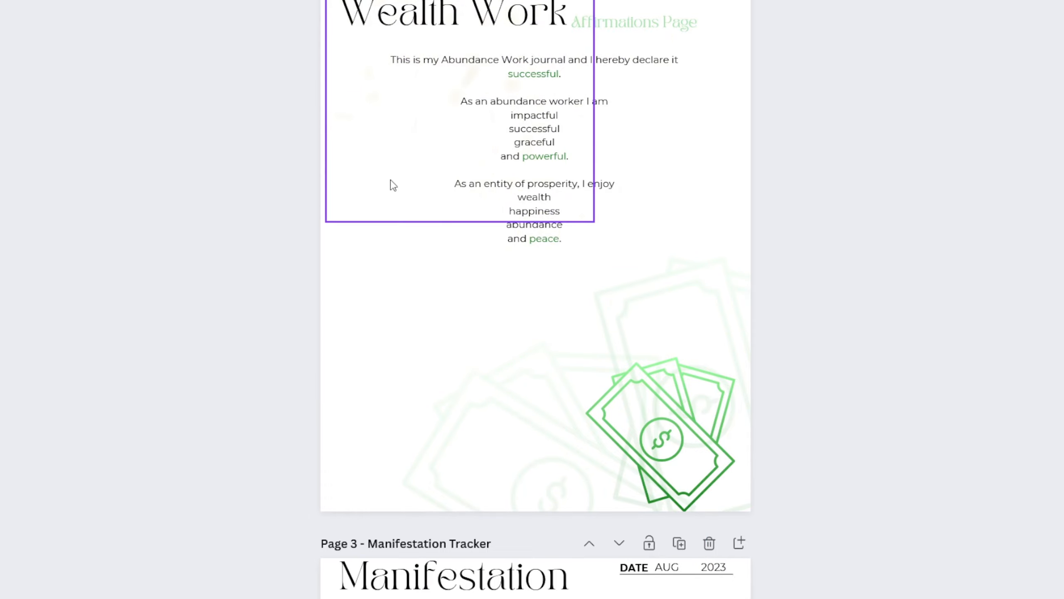
pyautogui.click(374, 166)
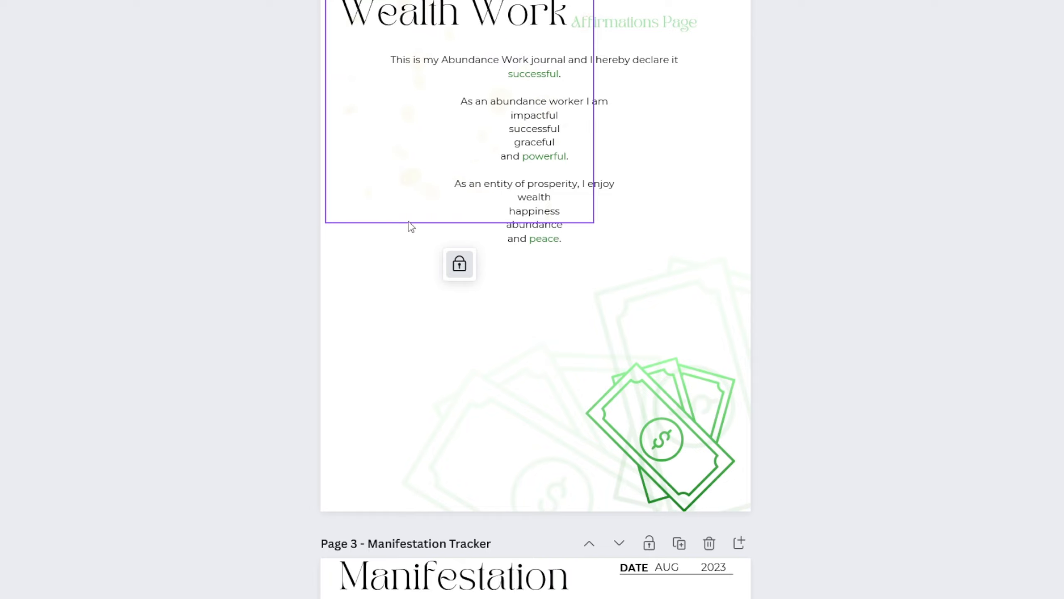
pyautogui.click(459, 264)
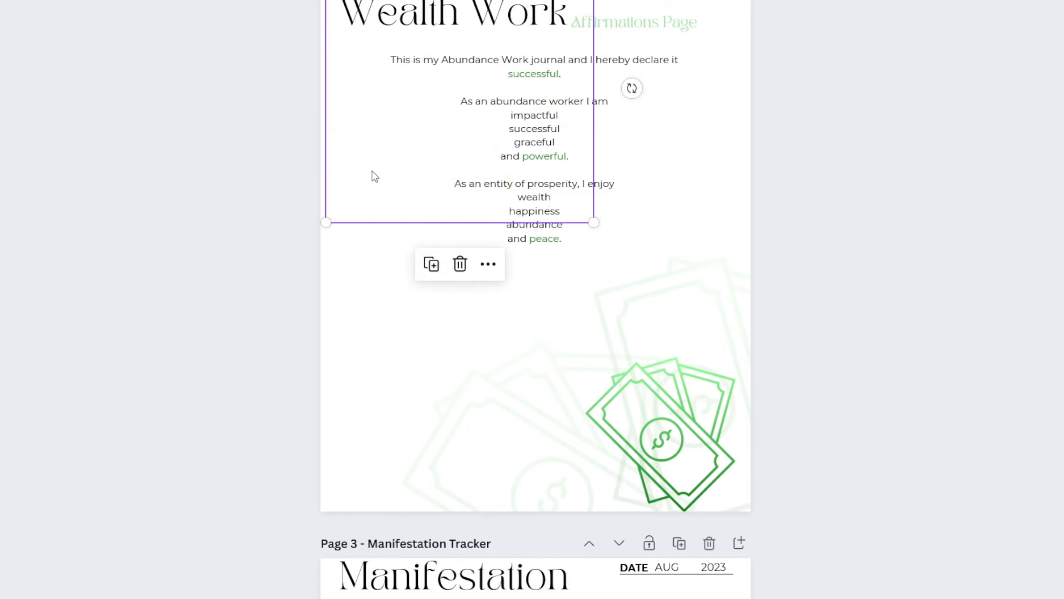
# Step: Delete the green banknote graphic and the two faded banknote graphics from the lower part of the Affirmation Page
pyautogui.click(634, 424)
pyautogui.press('Delete')
pyautogui.click(653, 369)
pyautogui.press('Delete')
pyautogui.click(654, 406)
pyautogui.press('Delete')
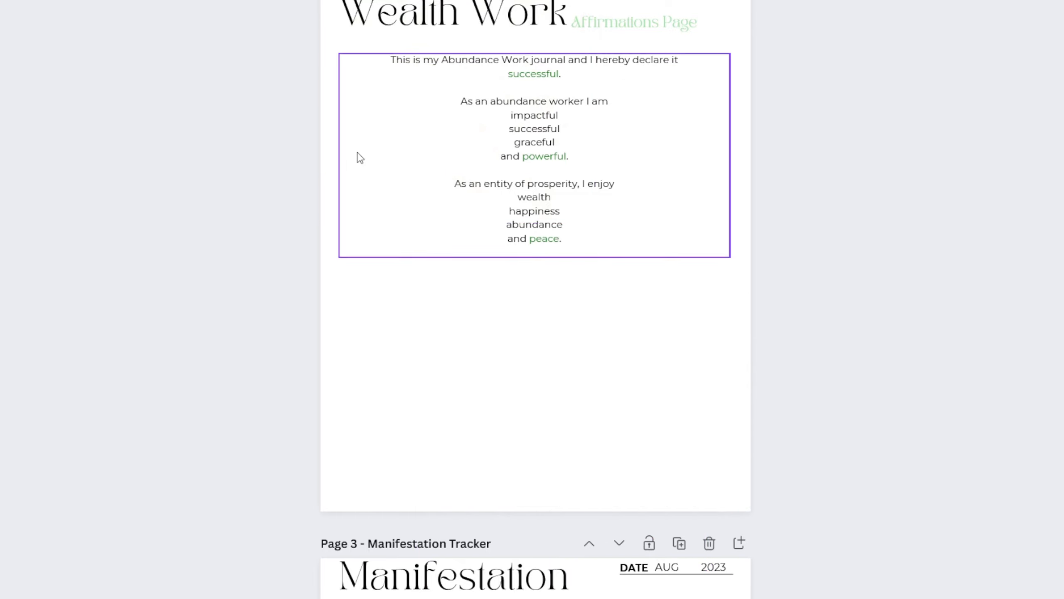
# Step: Paste the sky background onto the Affirmation Page and send it behind the heading and affirmation text
pyautogui.click(408, 165)
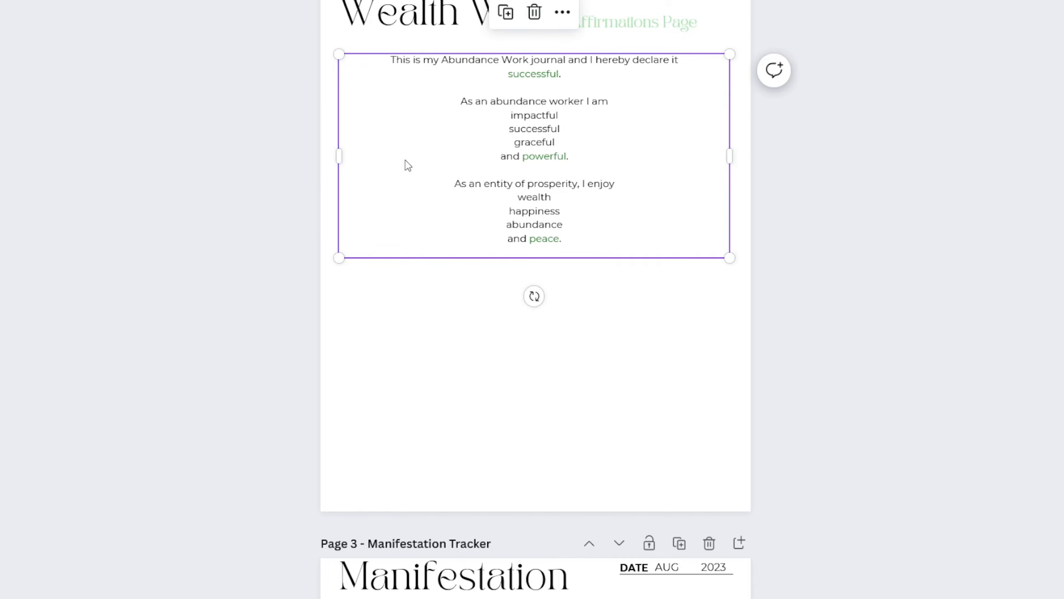
pyautogui.click(370, 312)
pyautogui.hotkey('ctrl', 'v')
pyautogui.scroll(3, 335, 321)
pyautogui.scroll(2, 335, 323)
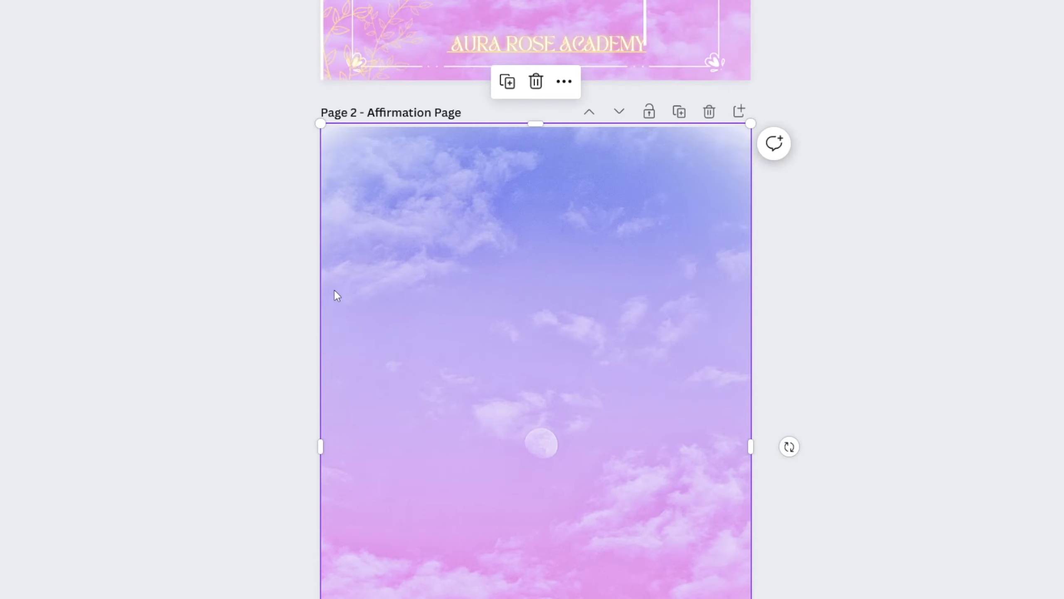
pyautogui.hotkey('ctrl', '[')
pyautogui.hotkey('ctrl', '[')
pyautogui.hotkey('ctrl', '[')
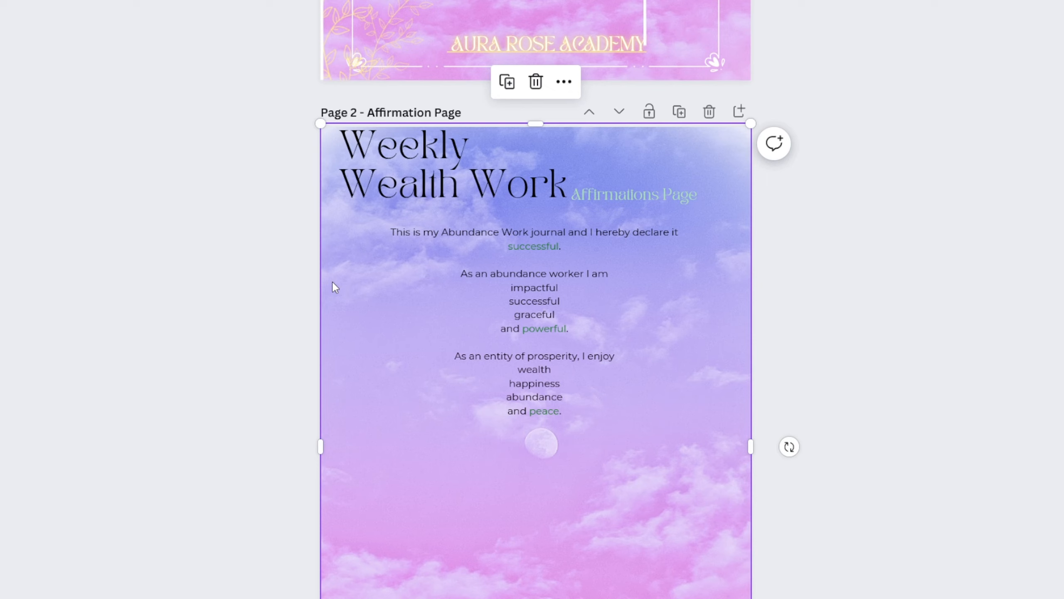
# Step: Reduce the opacity of the Affirmation Page's sky background to about a quarter so it appears faded behind the text
pyautogui.click(174, 2)
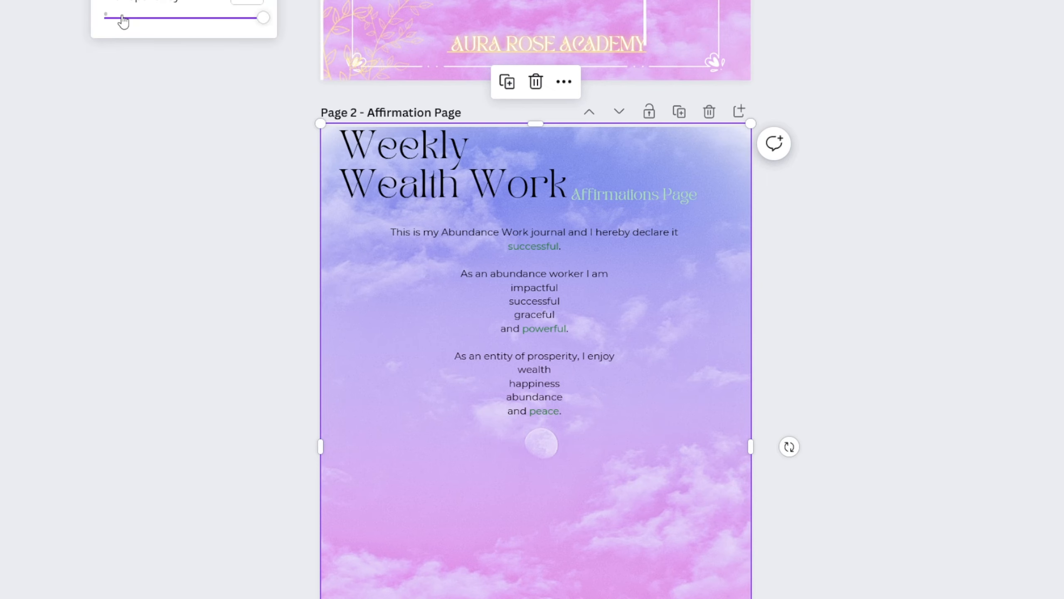
pyautogui.click(116, 18)
pyautogui.moveTo(124, 18); pyautogui.dragTo(142, 20)
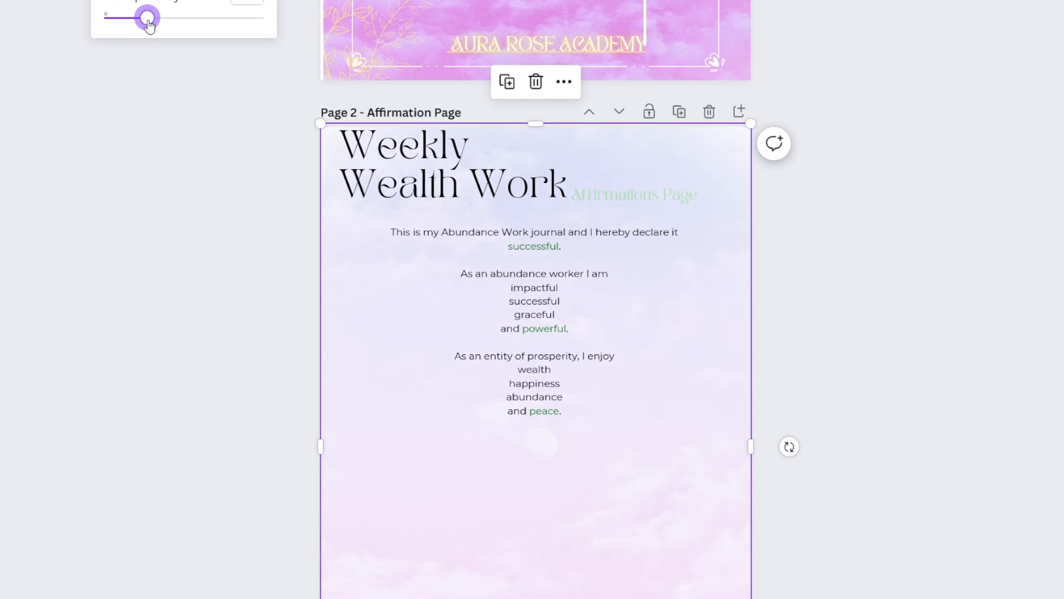
pyautogui.click(138, 124)
pyautogui.scroll(-5, 91, 405)
pyautogui.scroll(4, 149, 373)
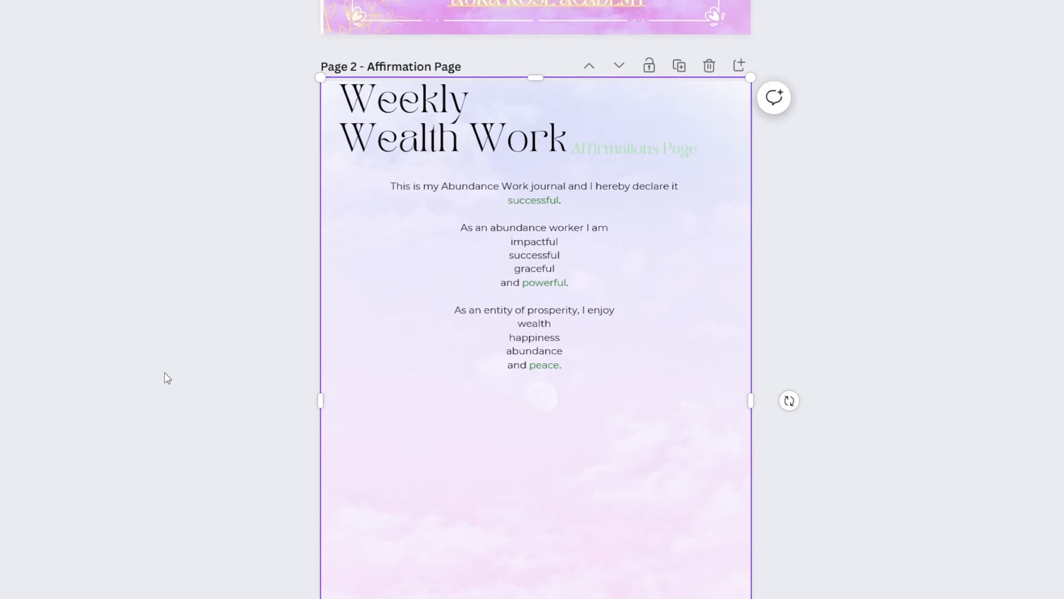
pyautogui.scroll(1, 172, 380)
# Step: Place the sky background behind the Manifestation Tracker's content and match its transparency to the Affirmation Page's background
pyautogui.scroll(-14, 107, 269)
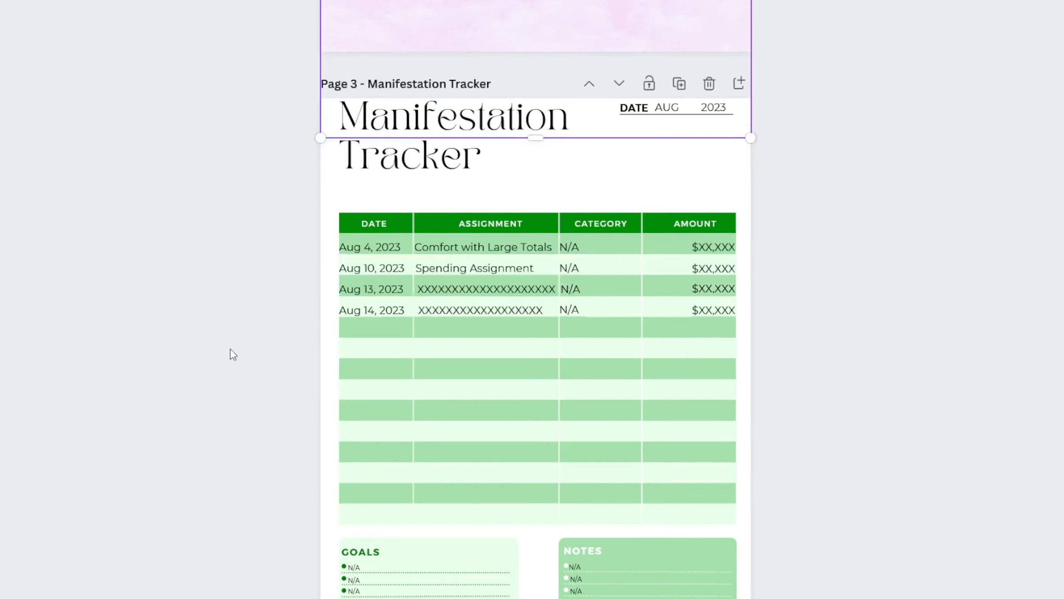
pyautogui.click(361, 187)
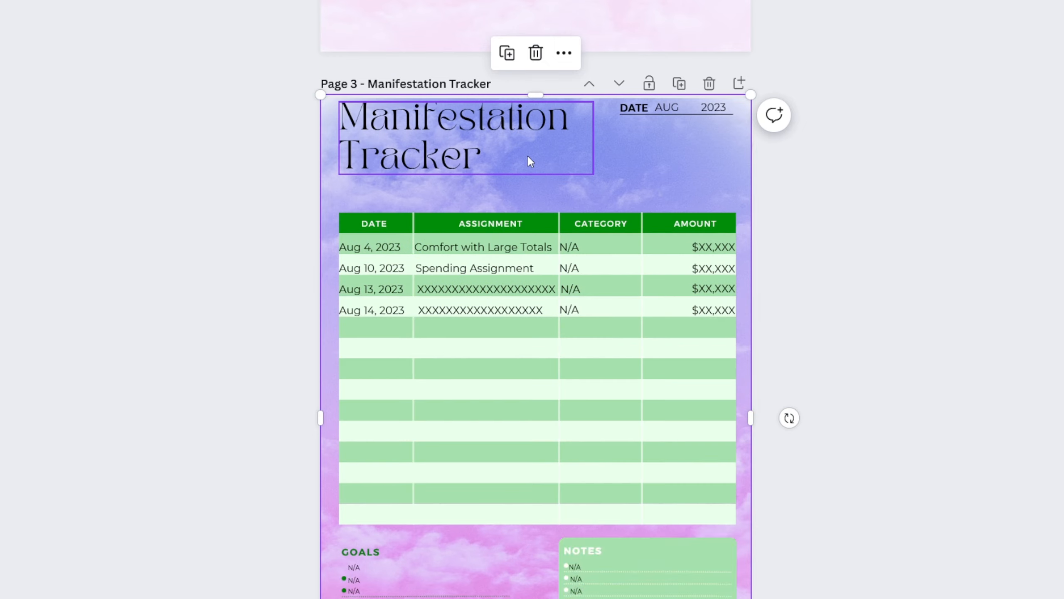
pyautogui.scroll(5, 527, 153)
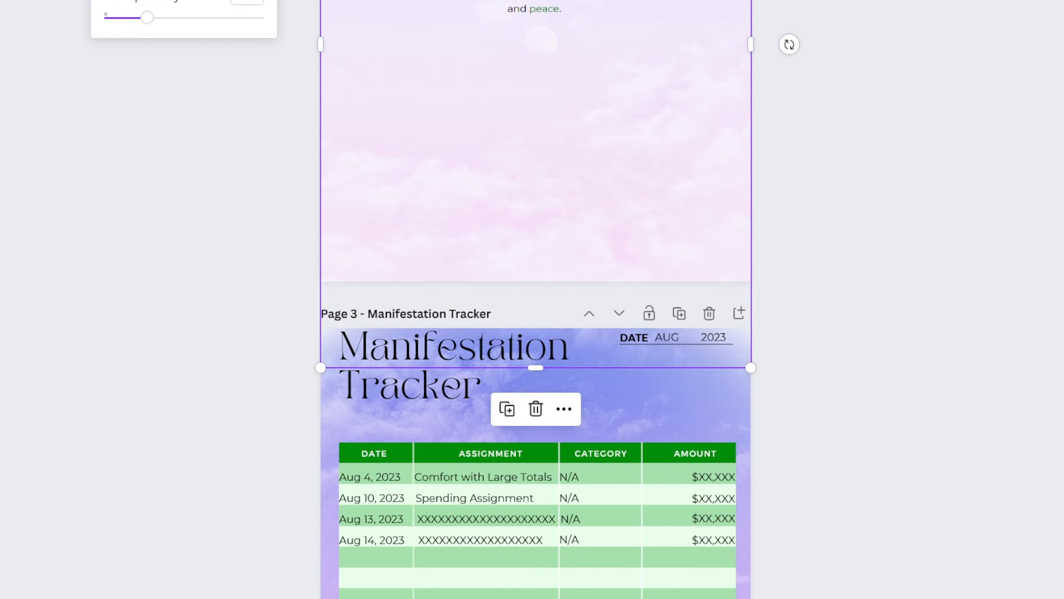
pyautogui.click(193, 187)
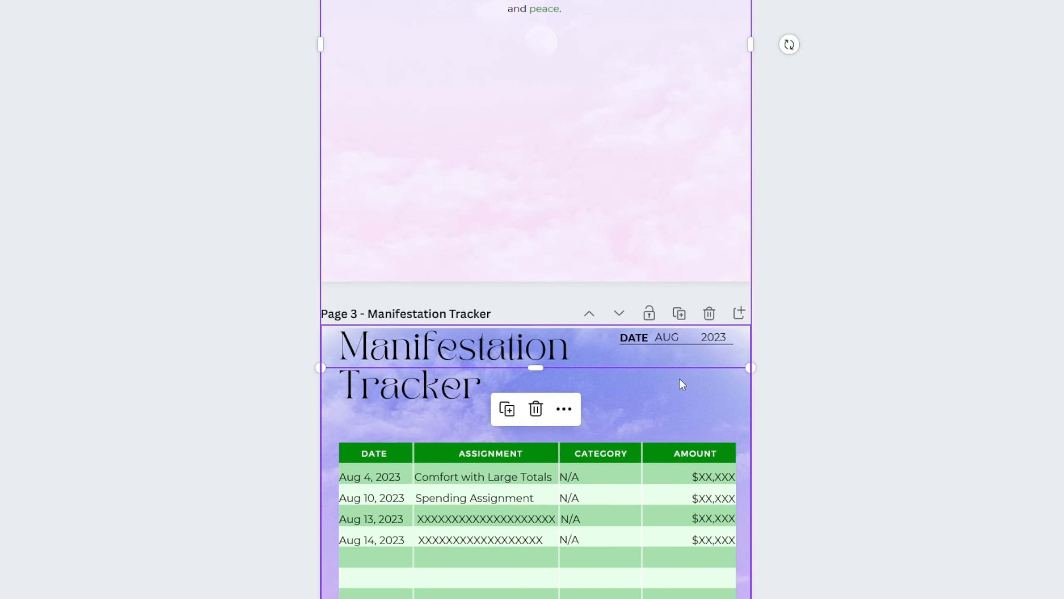
pyautogui.click(716, 423)
pyautogui.click(245, 0)
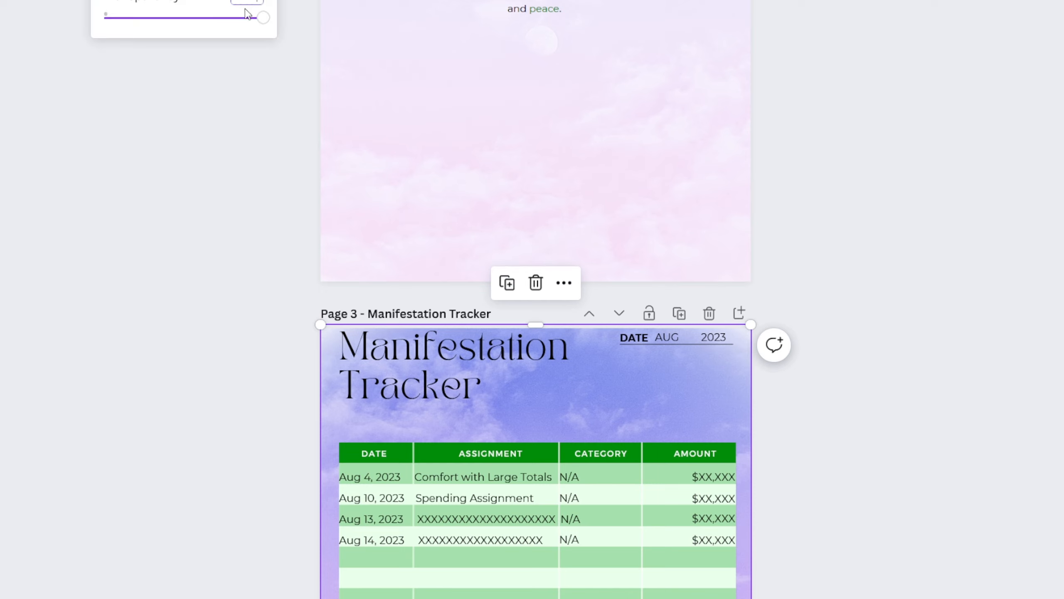
pyautogui.press('Return')
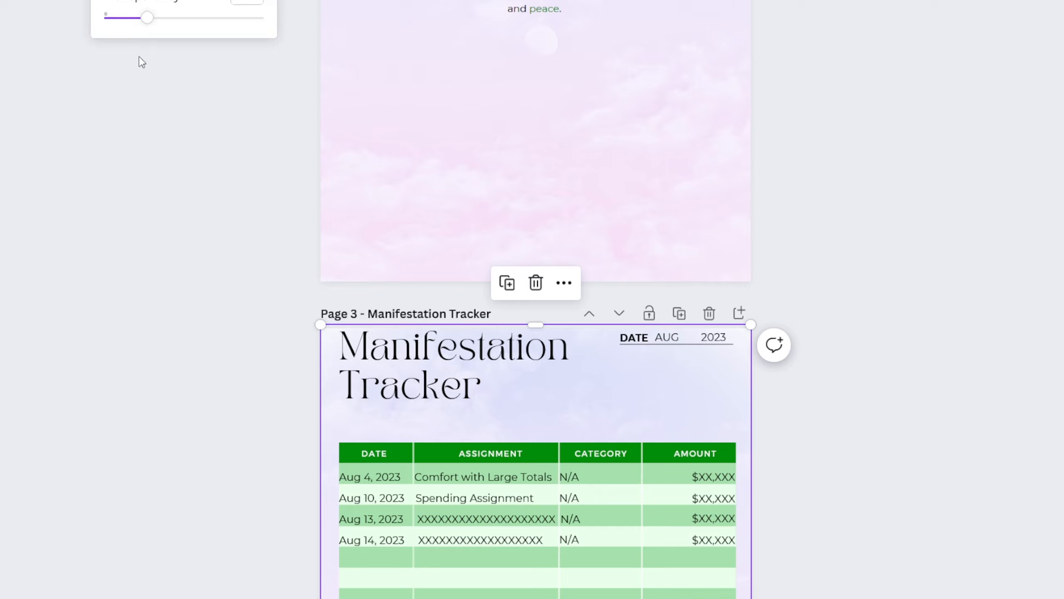
pyautogui.scroll(-10, 164, 219)
pyautogui.scroll(12, 311, 440)
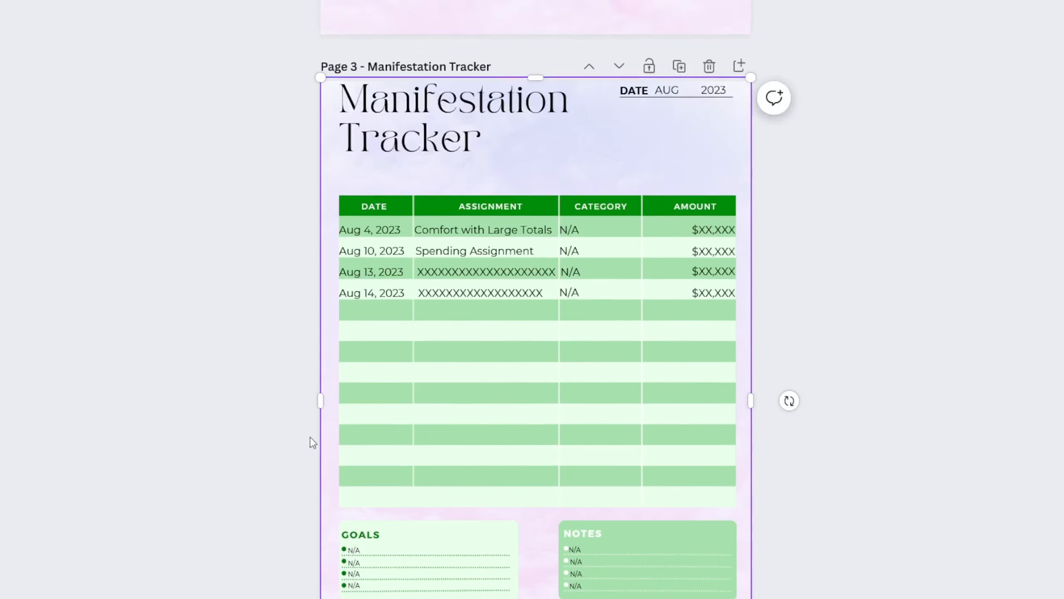
# Step: Copy the faded sky background from the Affirmation Page
pyautogui.scroll(5, 263, 410)
pyautogui.scroll(7, 274, 272)
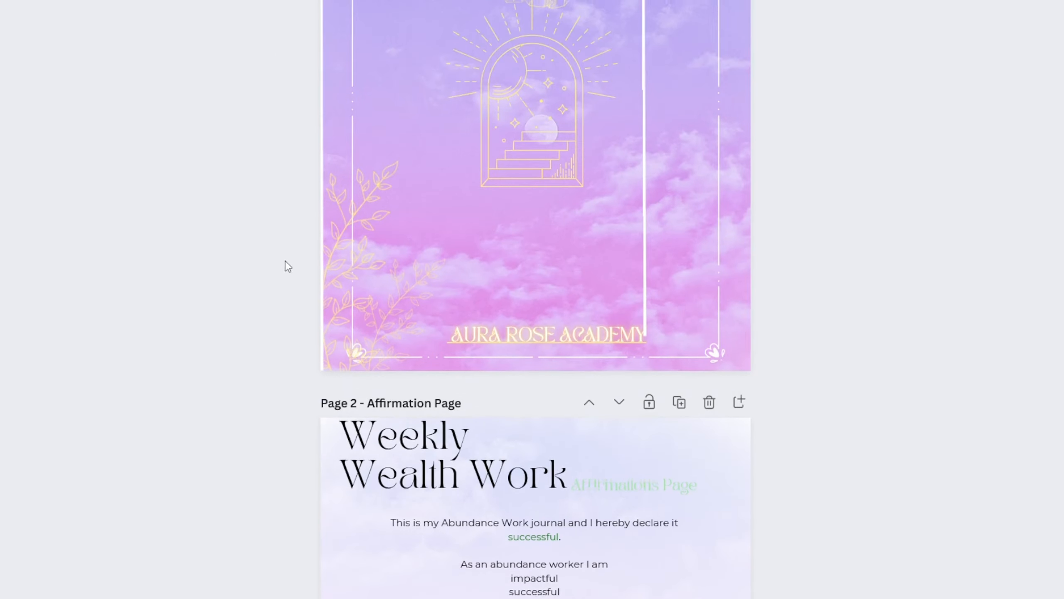
pyautogui.scroll(-9, 286, 261)
pyautogui.click(348, 359)
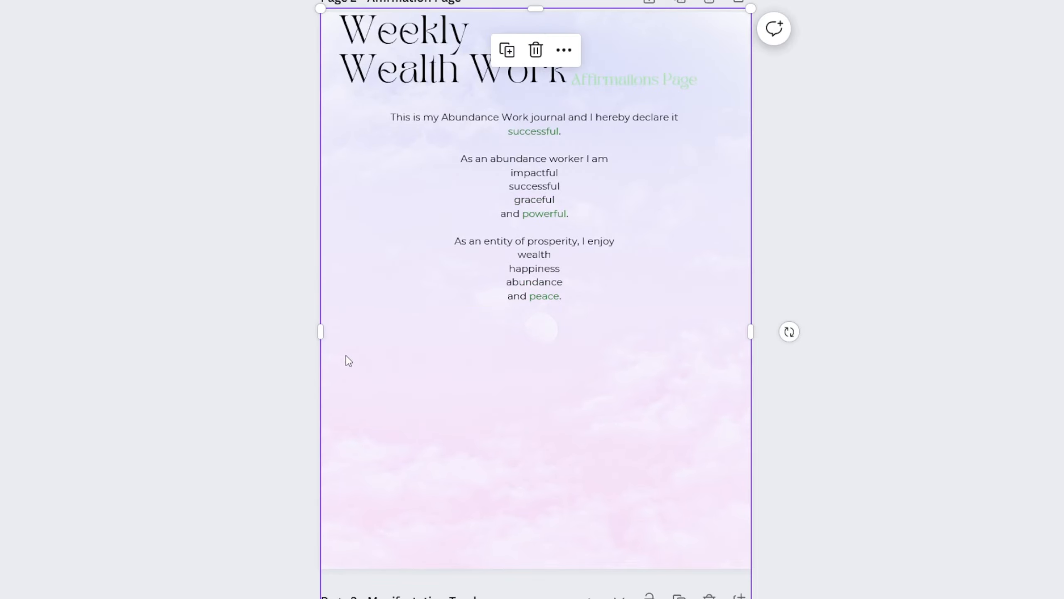
# Step: Remove the sparkle graphic from the lower corner of page 4 and paste the faded sky background over the page
pyautogui.scroll(-15, 294, 352)
pyautogui.scroll(-3, 280, 339)
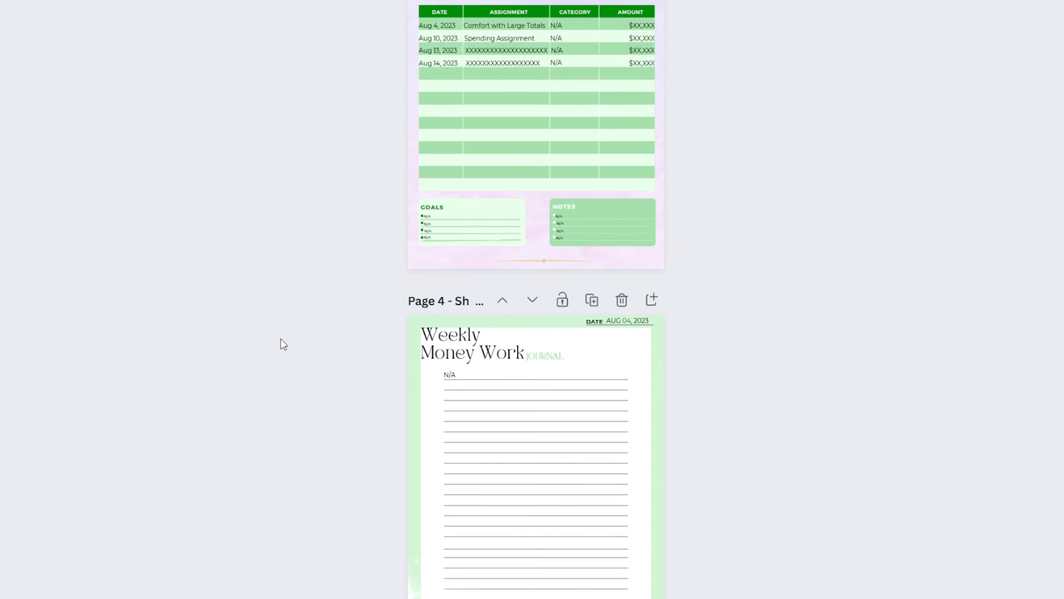
pyautogui.scroll(-3, 494, 402)
pyautogui.click(413, 422)
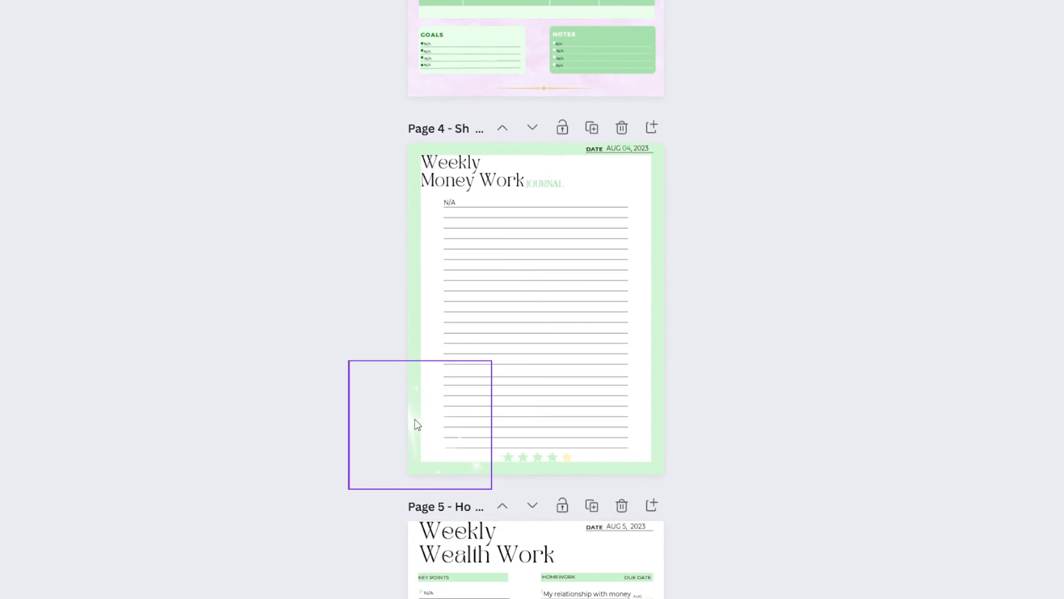
pyautogui.click(405, 424)
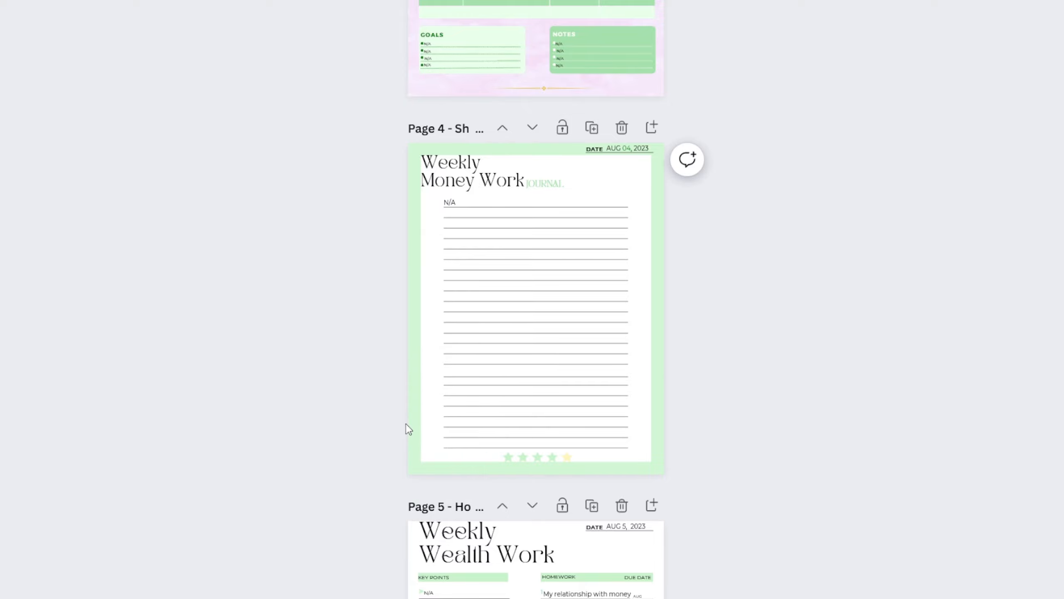
pyautogui.click(405, 423)
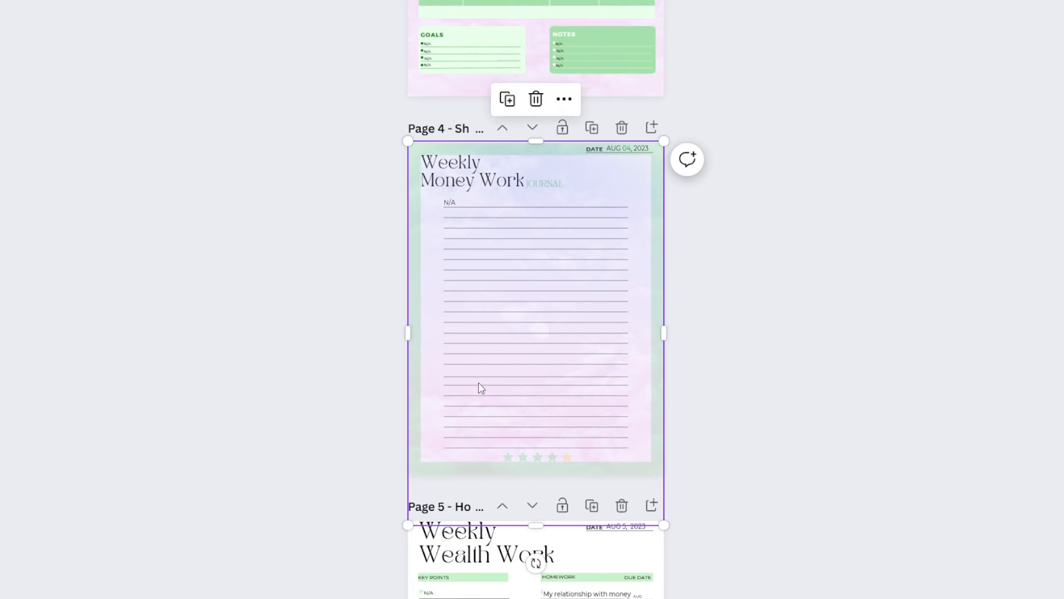
# Step: Paste the faded sky background onto every remaining journal page, from page 5 through page 18
pyautogui.scroll(-6, 473, 379)
pyautogui.hotkey('ctrl', 'v')
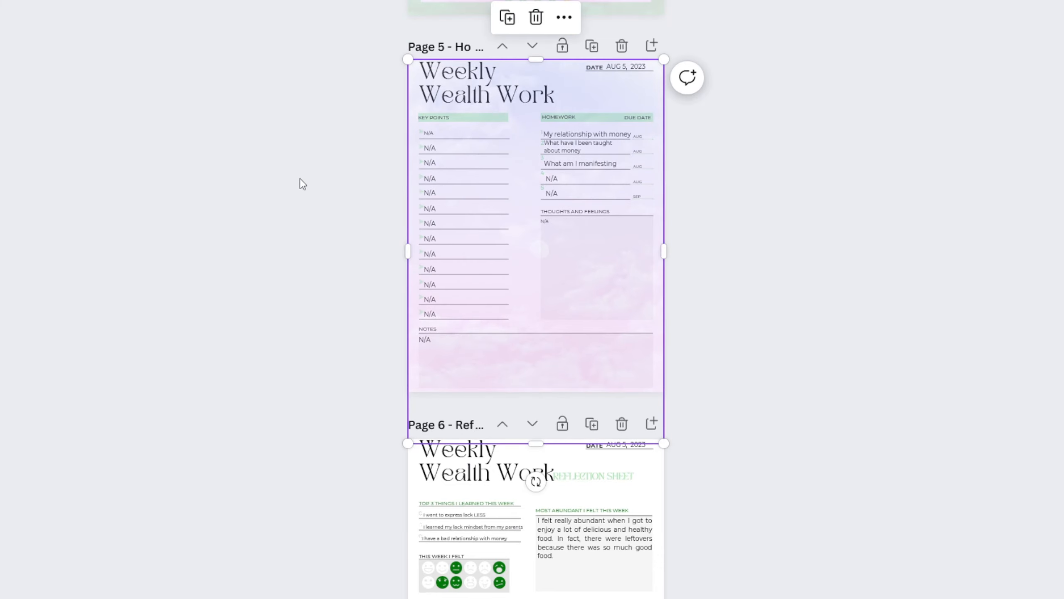
pyautogui.scroll(-5, 300, 183)
pyautogui.hotkey('ctrl', 'v')
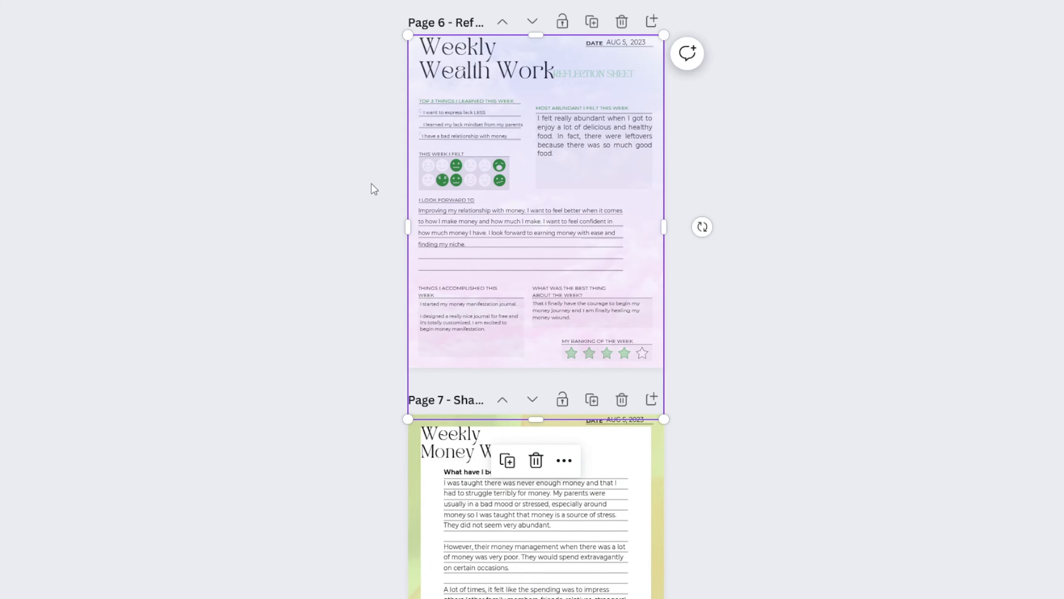
pyautogui.scroll(-5, 371, 189)
pyautogui.hotkey('ctrl', 'v')
pyautogui.scroll(-5, 366, 195)
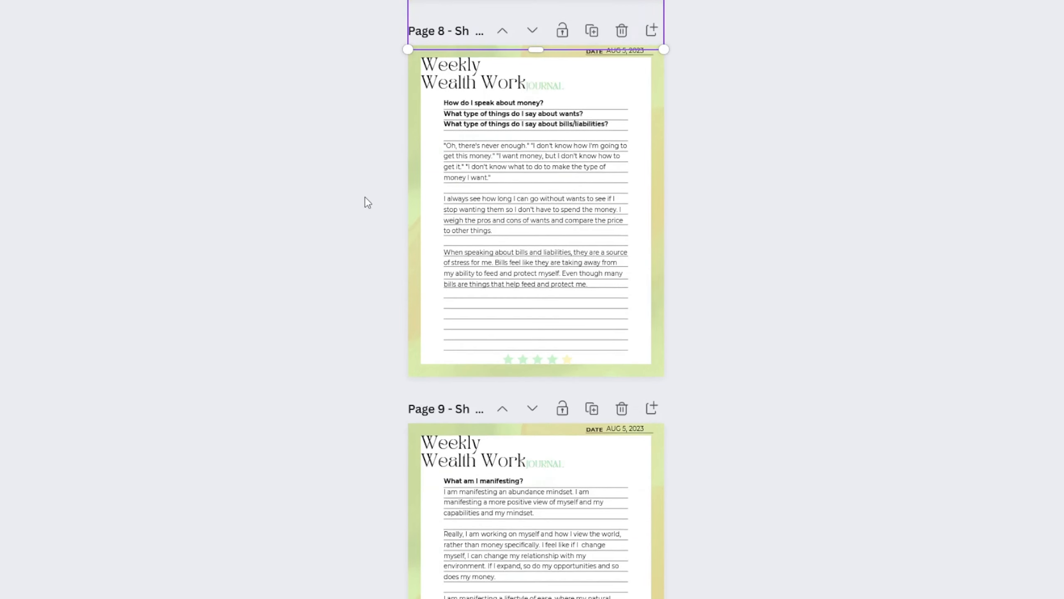
pyautogui.hotkey('ctrl', 'v')
pyautogui.scroll(-5, 363, 203)
pyautogui.hotkey('ctrl', 'v')
pyautogui.scroll(-5, 359, 202)
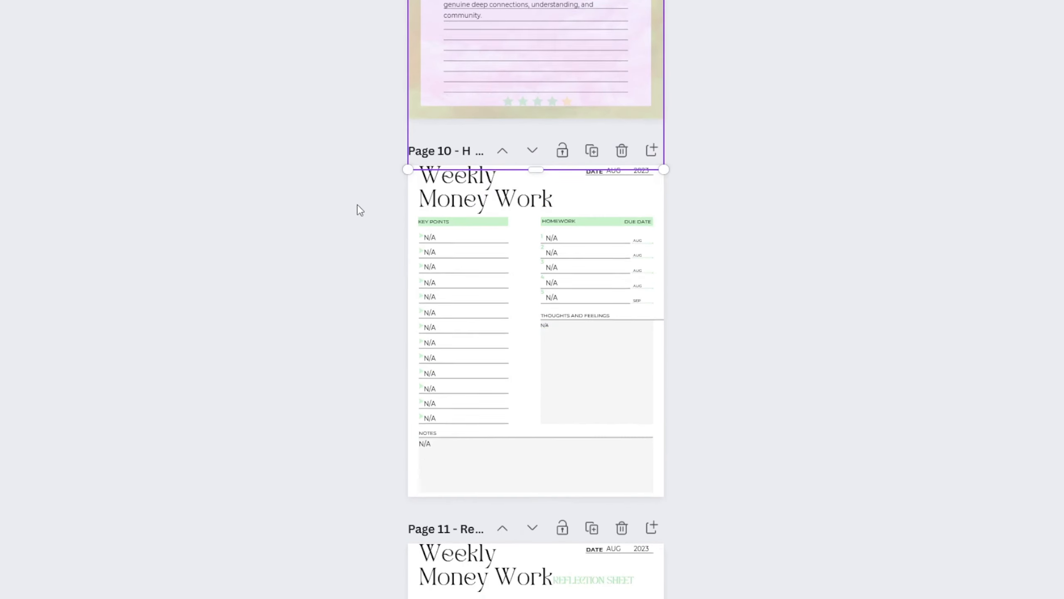
pyautogui.hotkey('ctrl', 'v')
pyautogui.scroll(-5, 356, 205)
pyautogui.hotkey('ctrl', 'v')
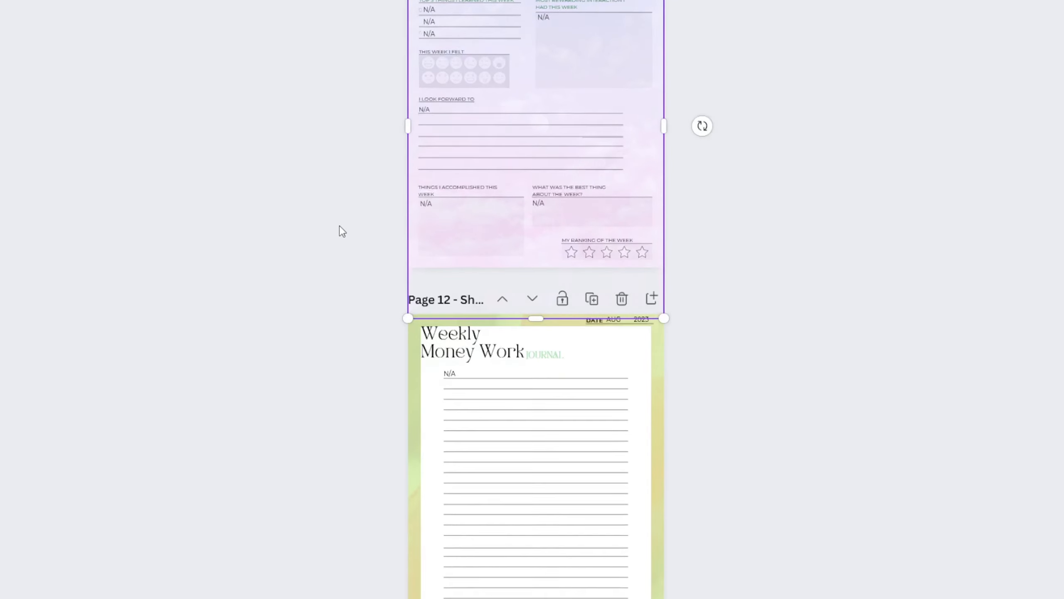
pyautogui.scroll(-3, 340, 229)
pyautogui.hotkey('ctrl', 'v')
pyautogui.scroll(-5, 343, 230)
pyautogui.hotkey('ctrl', 'v')
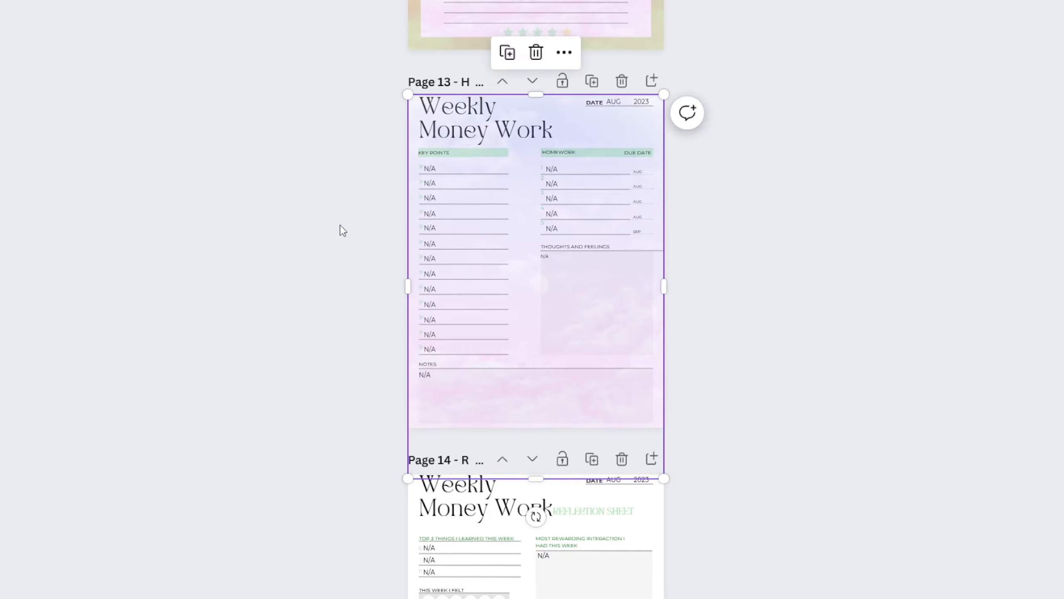
pyautogui.scroll(-3, 342, 230)
pyautogui.hotkey('ctrl', 'v')
pyautogui.scroll(-5, 332, 306)
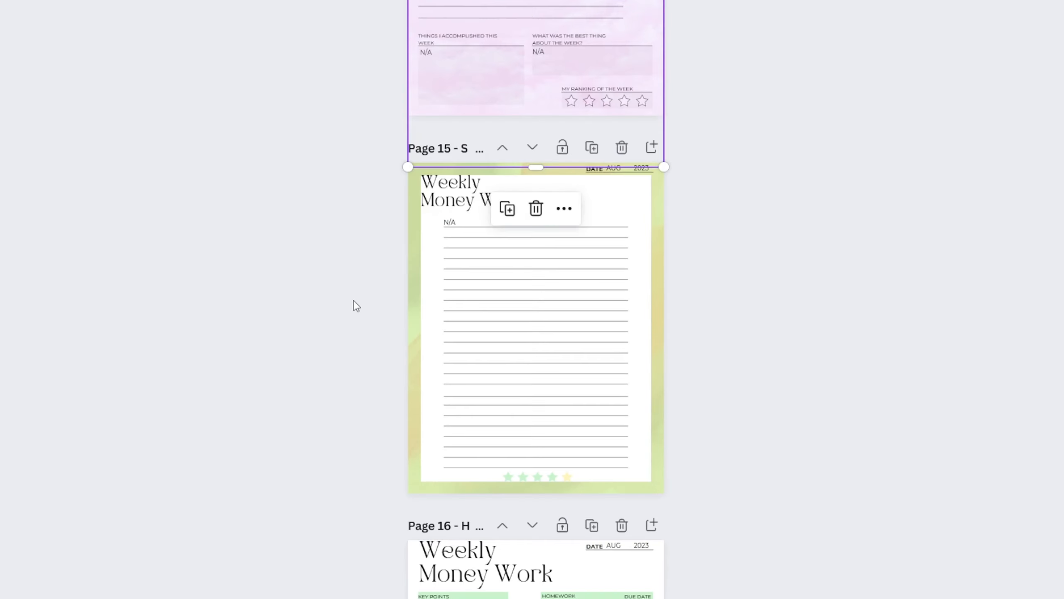
pyautogui.hotkey('ctrl', 'v')
pyautogui.scroll(-5, 354, 304)
pyautogui.hotkey('ctrl', 'v')
pyautogui.scroll(-5, 361, 310)
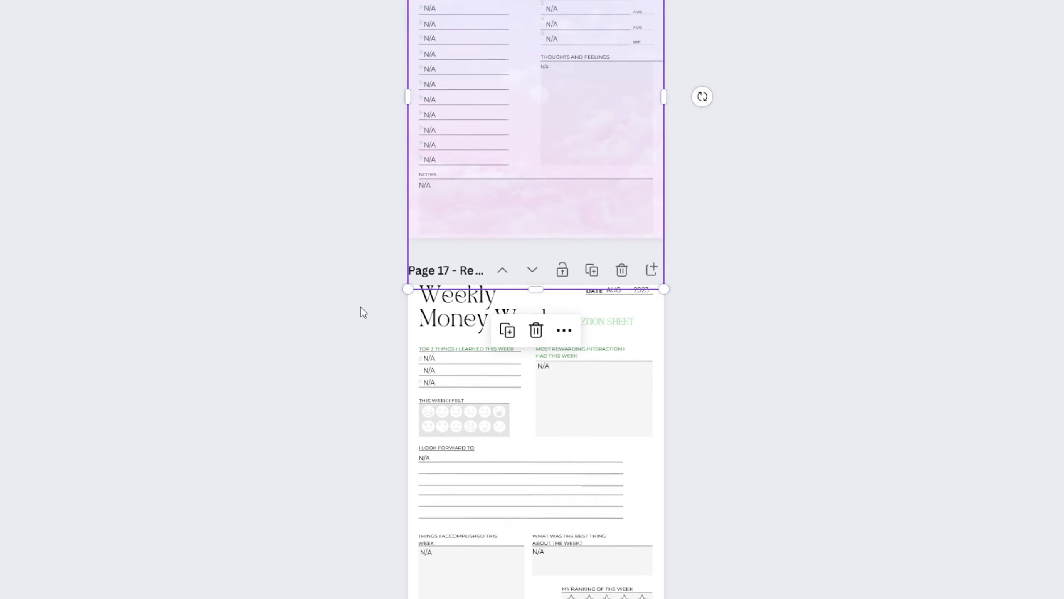
pyautogui.hotkey('ctrl', 'v')
pyautogui.scroll(-3, 354, 297)
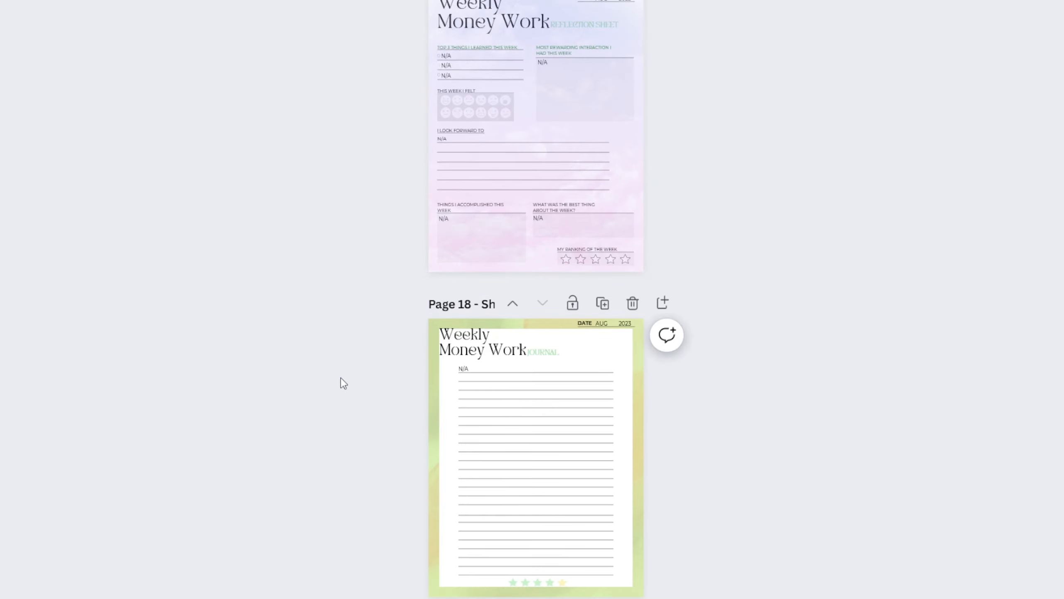
pyautogui.hotkey('ctrl', 'v')
# Step: Replace "Wealth Work" in the Affirmation Page heading with "Manifestation" so it reads "Weekly Manifestation"
pyautogui.scroll(20, 856, 243)
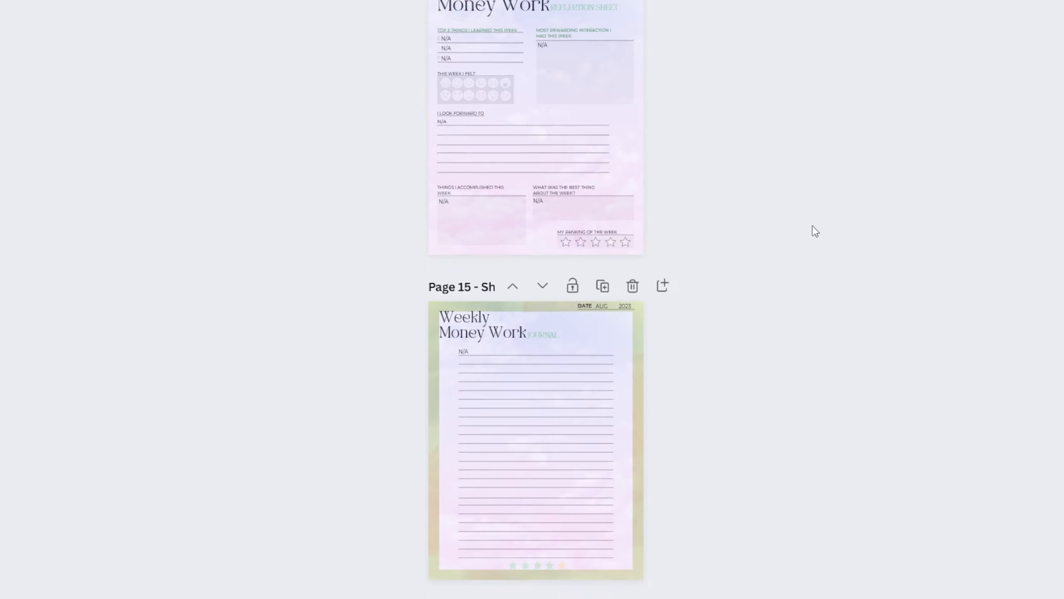
pyautogui.scroll(20, 798, 209)
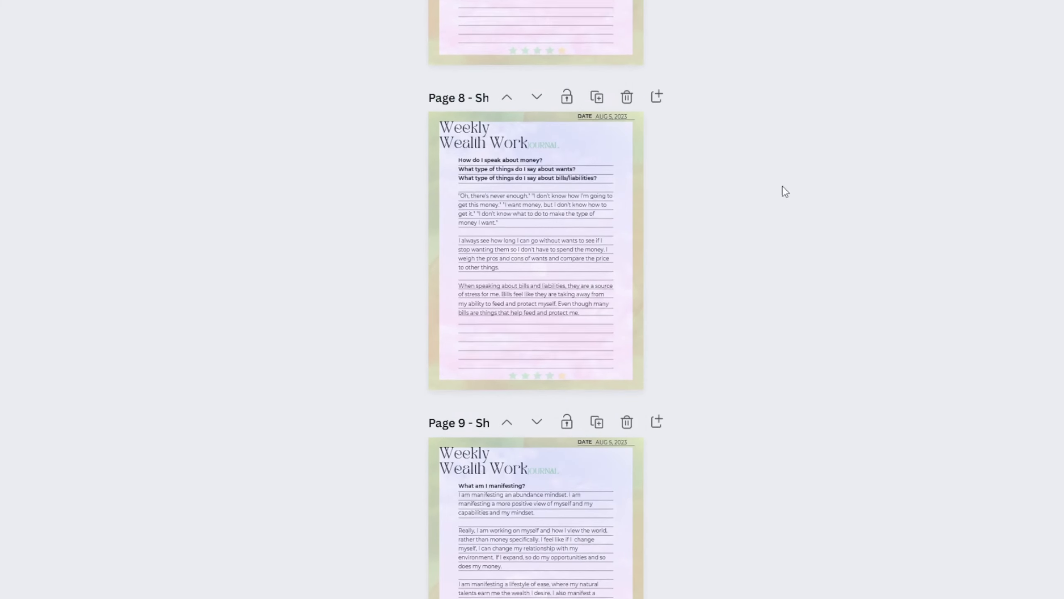
pyautogui.scroll(20, 781, 176)
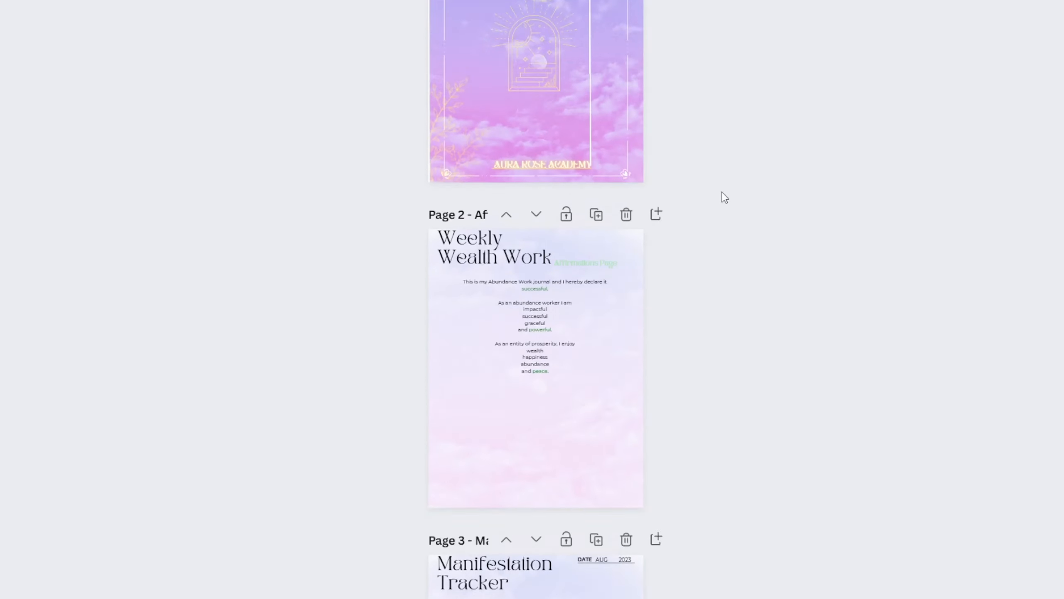
pyautogui.scroll(-5, 721, 147)
pyautogui.keyDown('ctrl'); pyautogui.scroll(5, 717, 157); pyautogui.keyUp('ctrl')
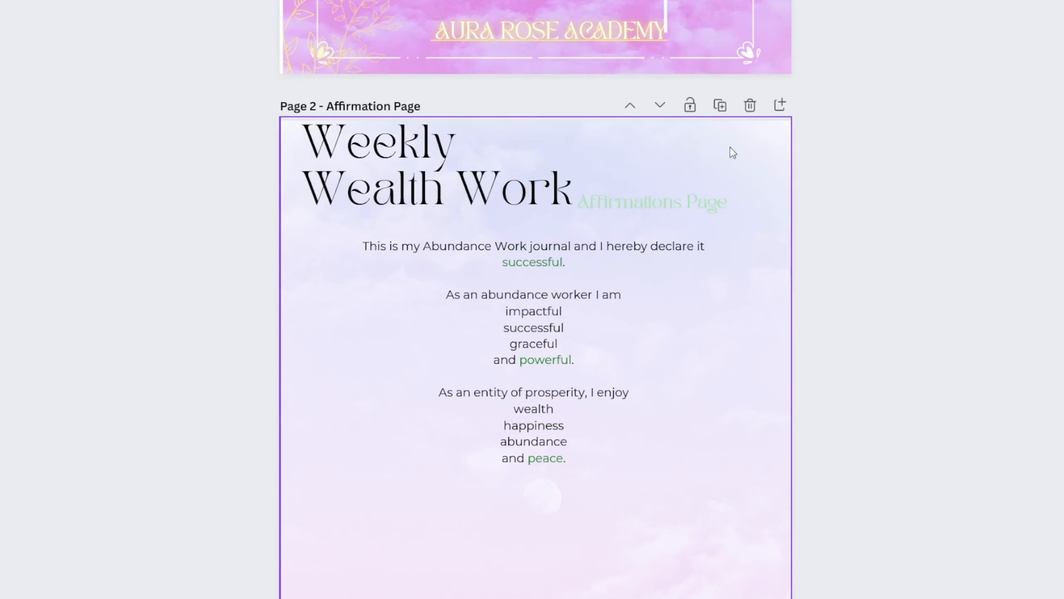
pyautogui.scroll(-1, 796, 157)
pyautogui.scroll(-2, 831, 158)
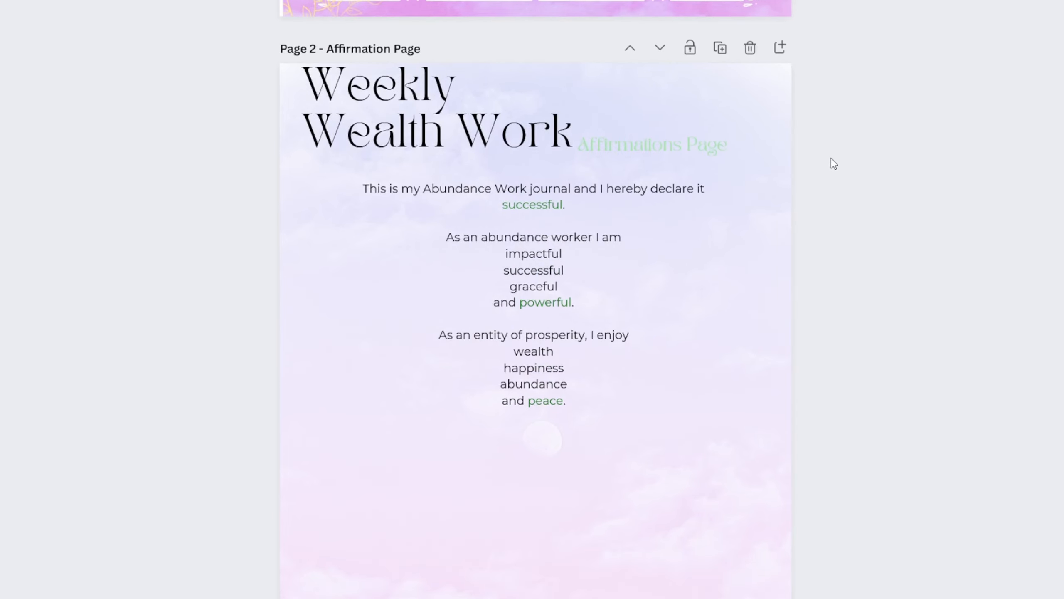
pyautogui.click(371, 79)
pyautogui.moveTo(576, 71); pyautogui.dragTo(312, 75)
pyautogui.write('Man')
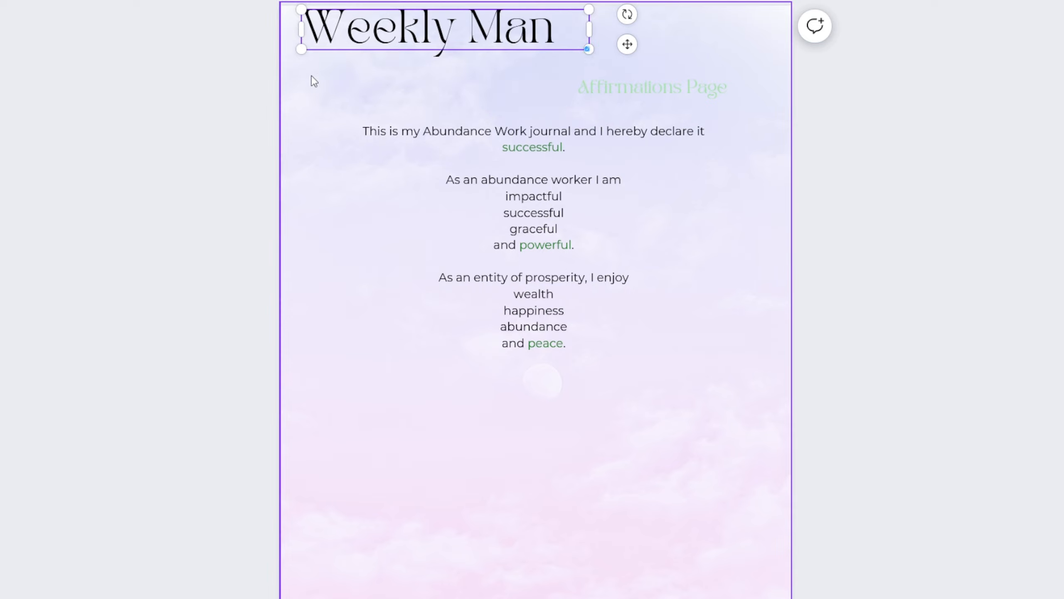
pyautogui.write('ifestation')
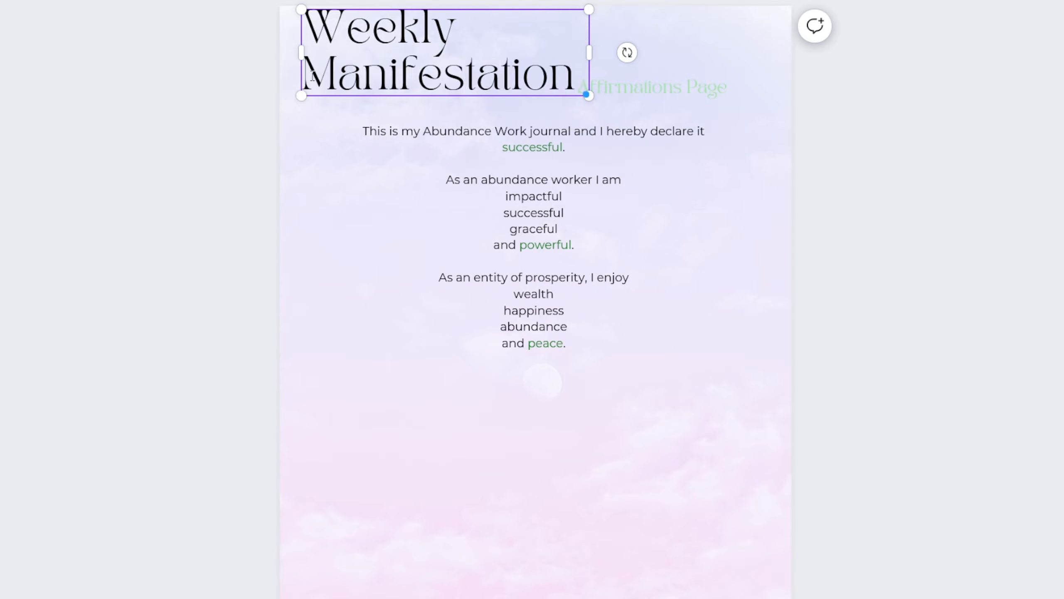
pyautogui.click(825, 133)
# Step: Move the stray vertical white line on the cover to the page's right edge and adjust its lower end to follow that edge
pyautogui.click(413, 67)
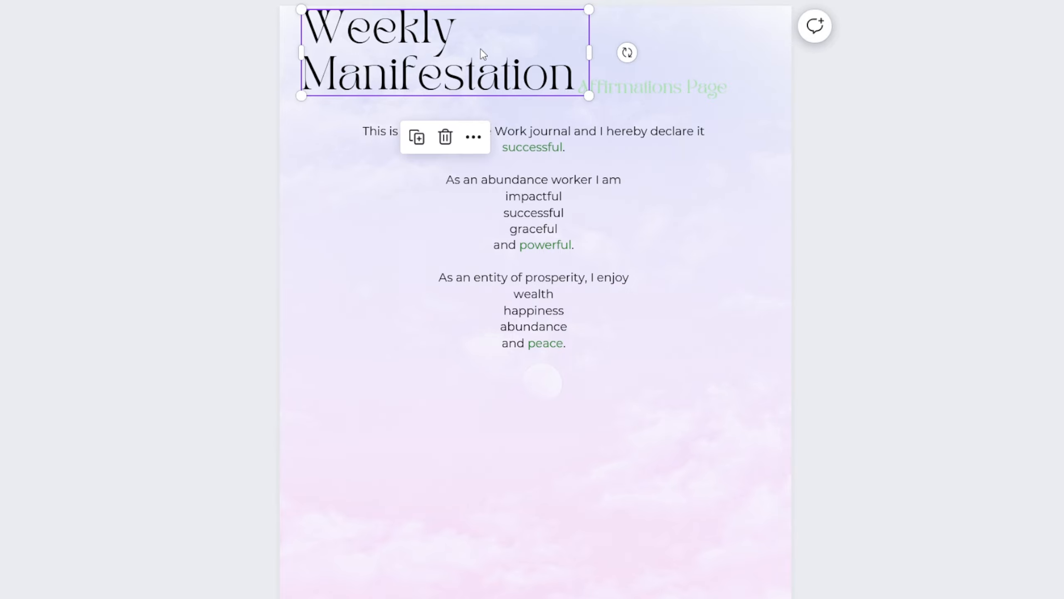
pyautogui.scroll(15, 164, 238)
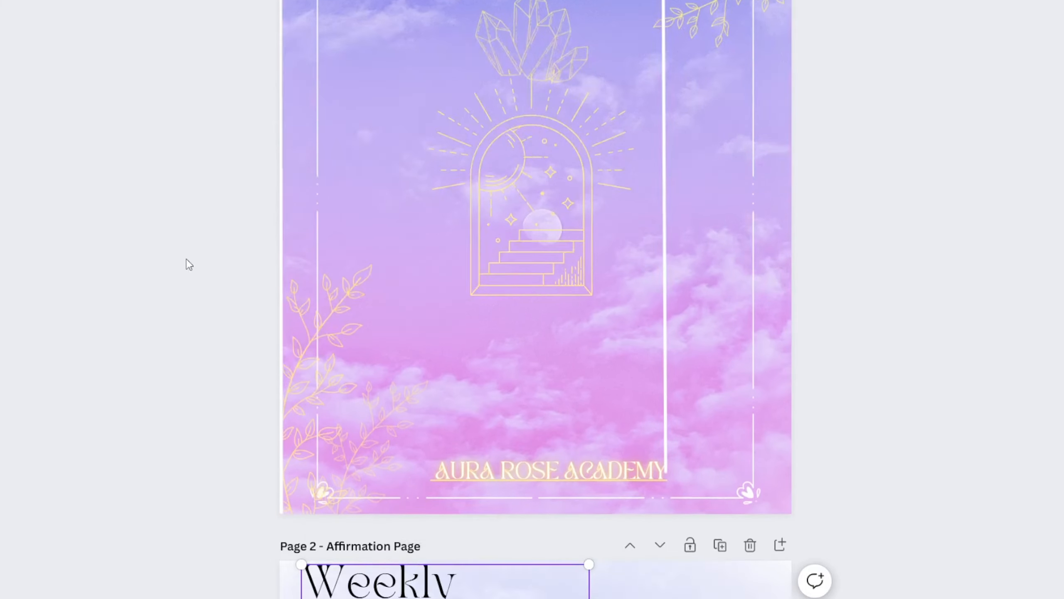
pyautogui.scroll(-5, 423, 144)
pyautogui.scroll(3, 465, 210)
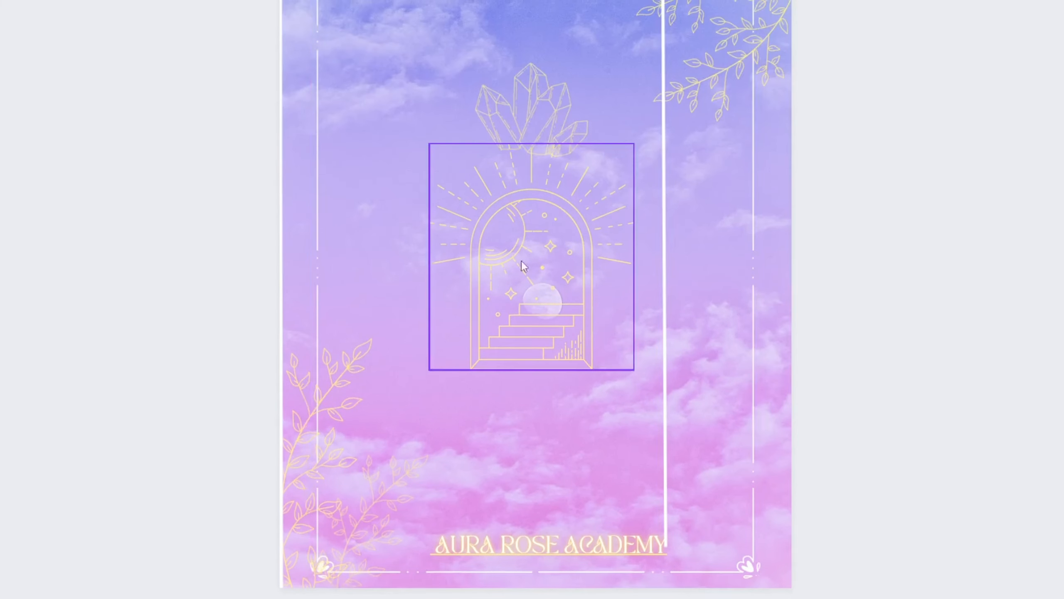
pyautogui.moveTo(666, 276); pyautogui.dragTo(779, 328)
pyautogui.scroll(3, 895, 349)
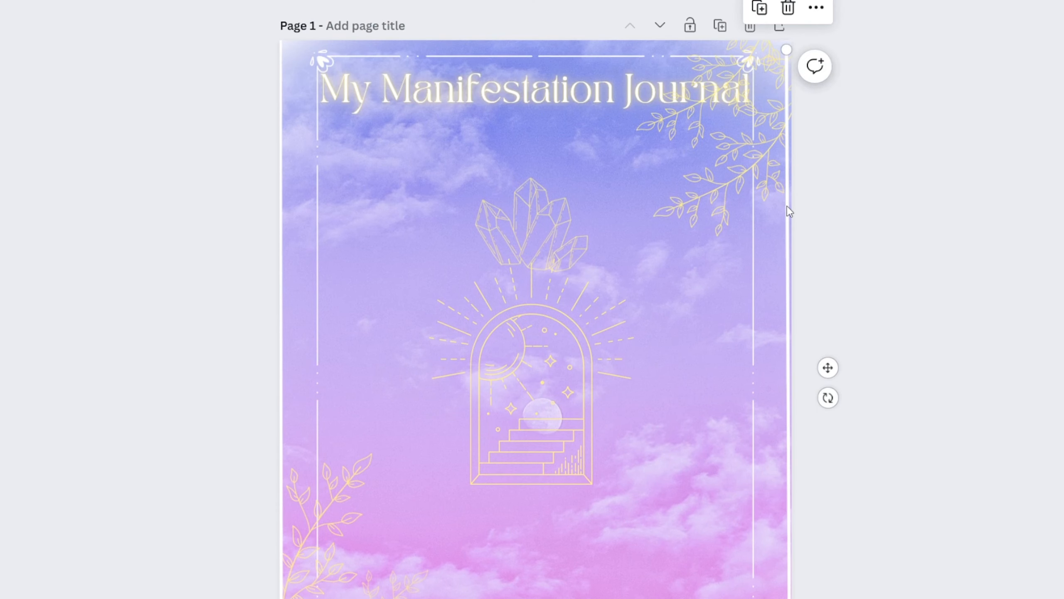
pyautogui.moveTo(789, 210); pyautogui.dragTo(789, 197)
pyautogui.scroll(-4, 919, 392)
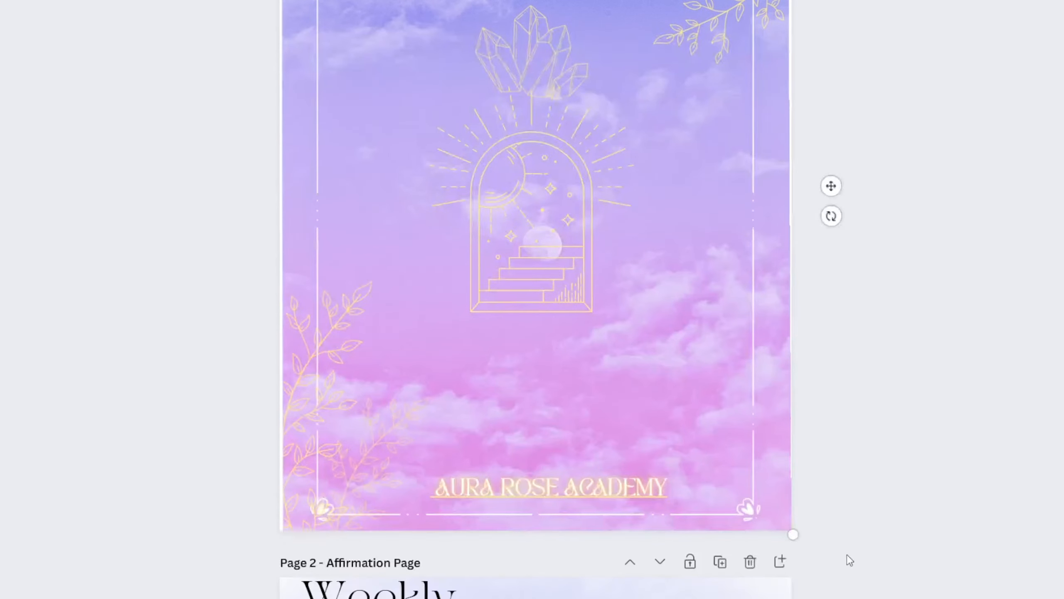
pyautogui.moveTo(794, 534); pyautogui.dragTo(791, 533)
# Step: Review the headings on the Affirmation Page and the Manifestation Tracker page
pyautogui.scroll(-5, 859, 506)
pyautogui.scroll(-3, 815, 494)
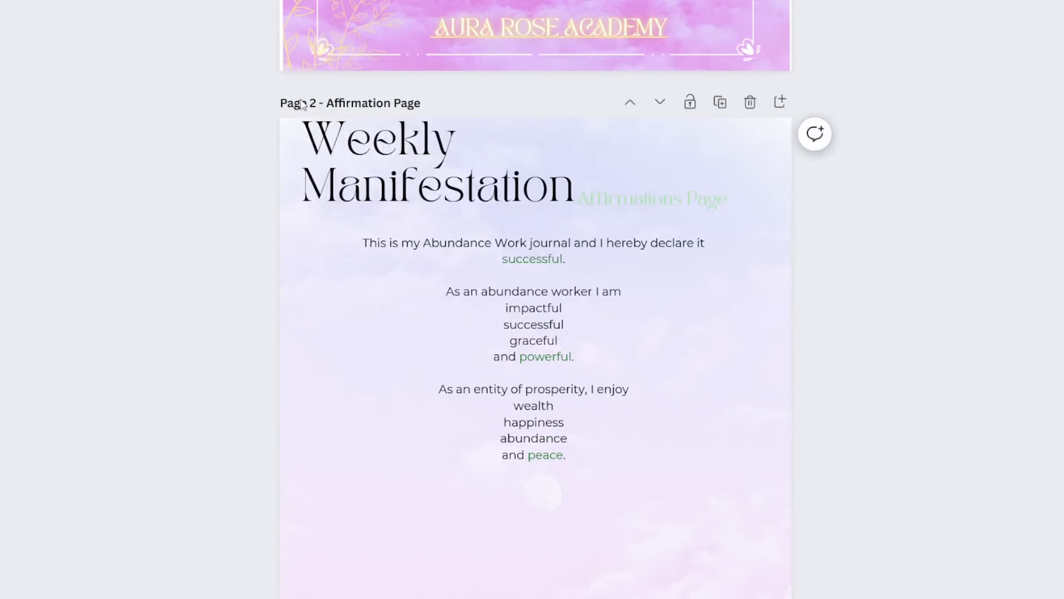
pyautogui.click(425, 172)
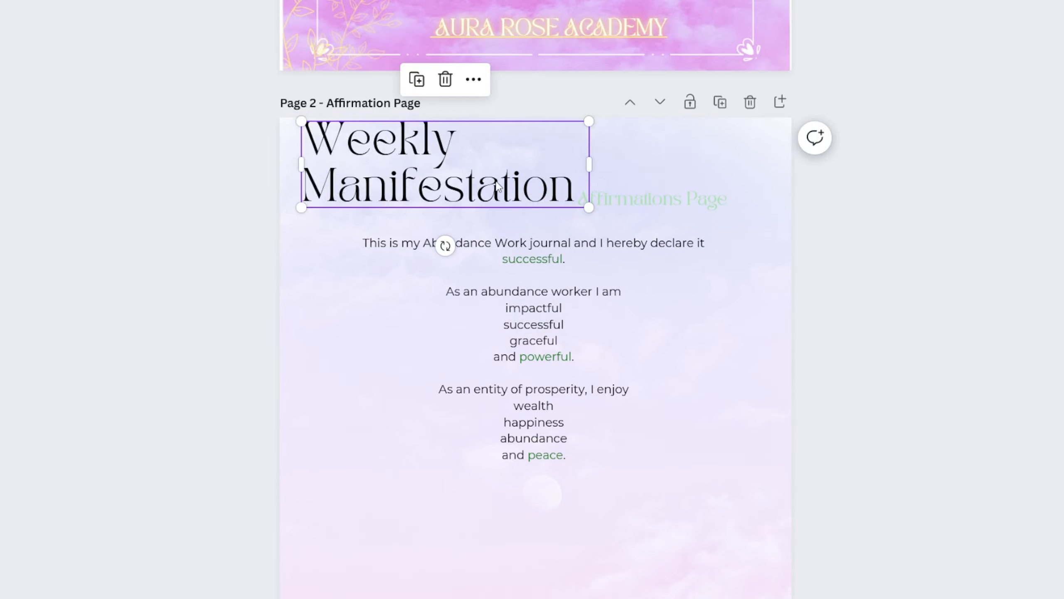
pyautogui.rightClick(427, 187)
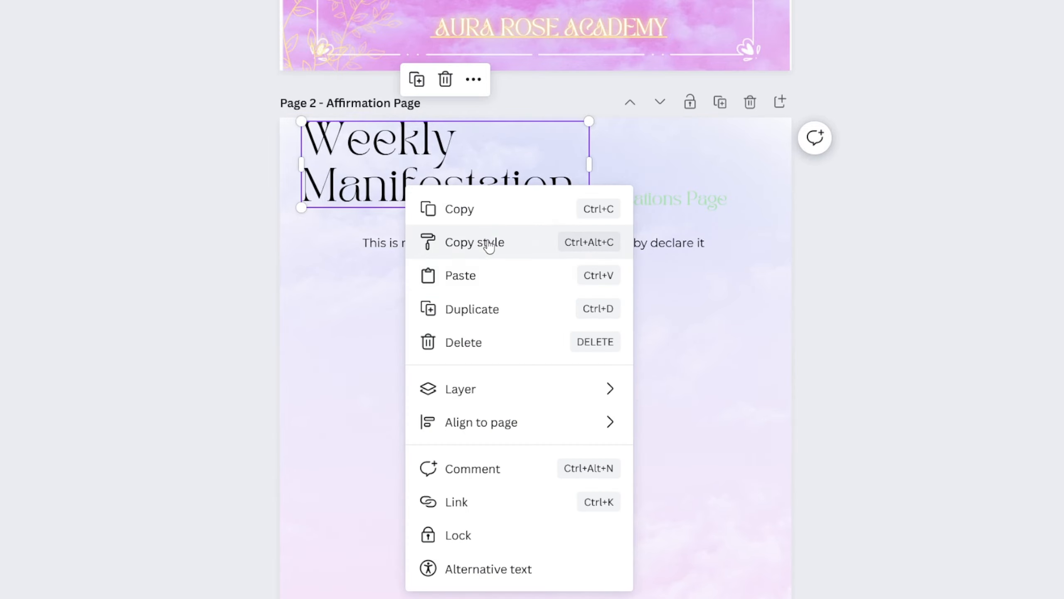
pyautogui.click(84, 178)
pyautogui.scroll(-10, 214, 256)
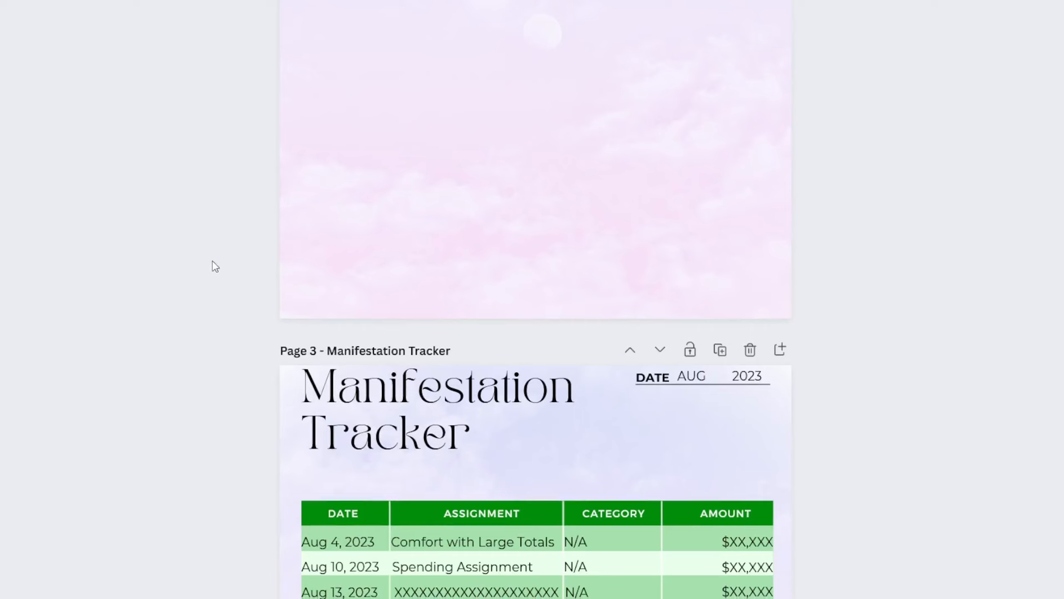
pyautogui.scroll(-5, 214, 266)
pyautogui.click(379, 181)
pyautogui.scroll(-4, 294, 264)
pyautogui.scroll(3, 394, 71)
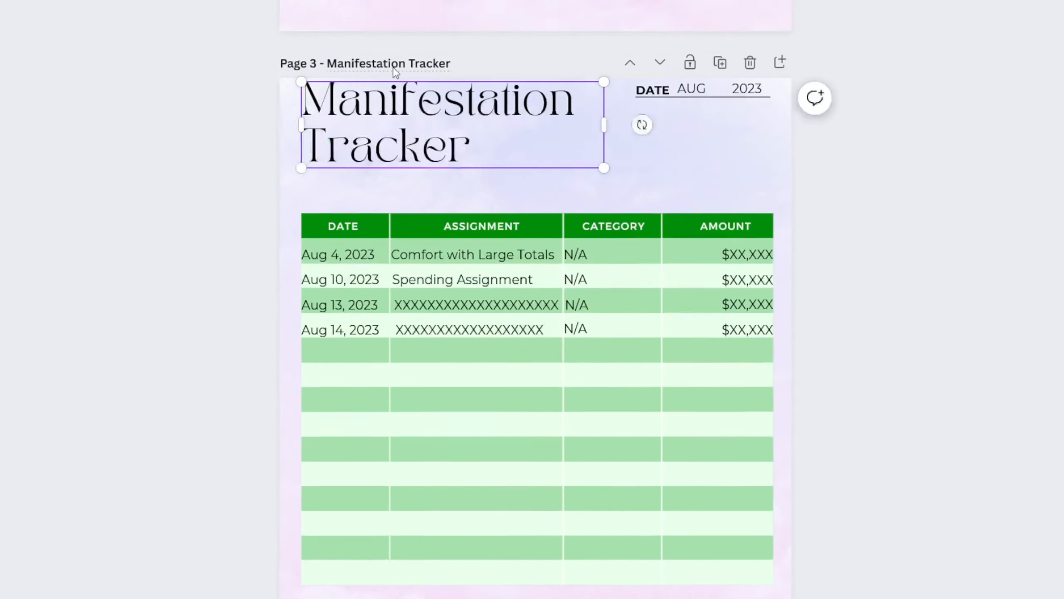
# Step: Send the faded sky background on page 4 backward behind the heading, date and writing lines
pyautogui.scroll(-15, 166, 197)
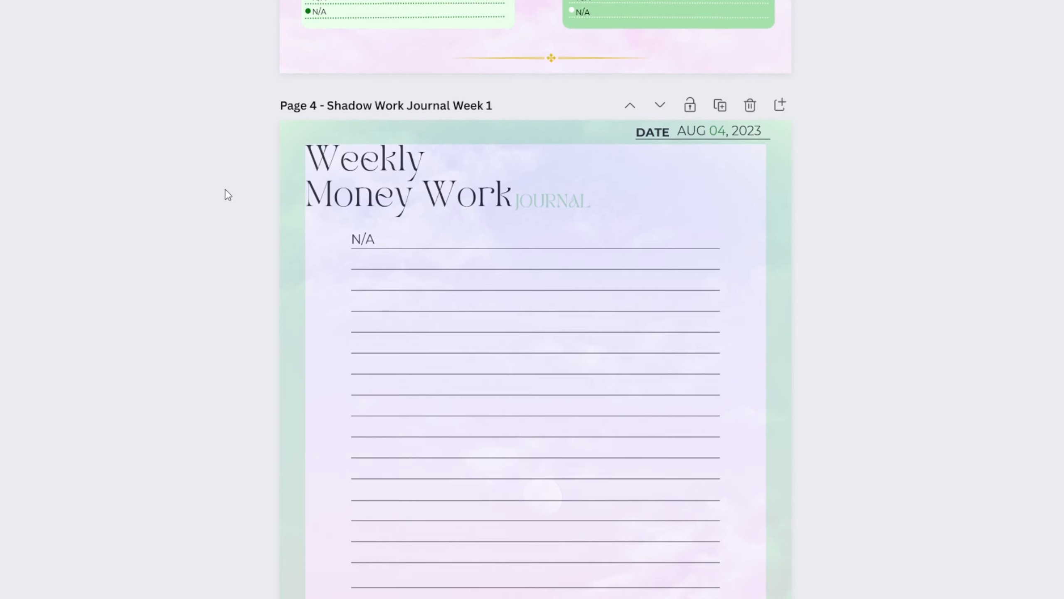
pyautogui.click(359, 193)
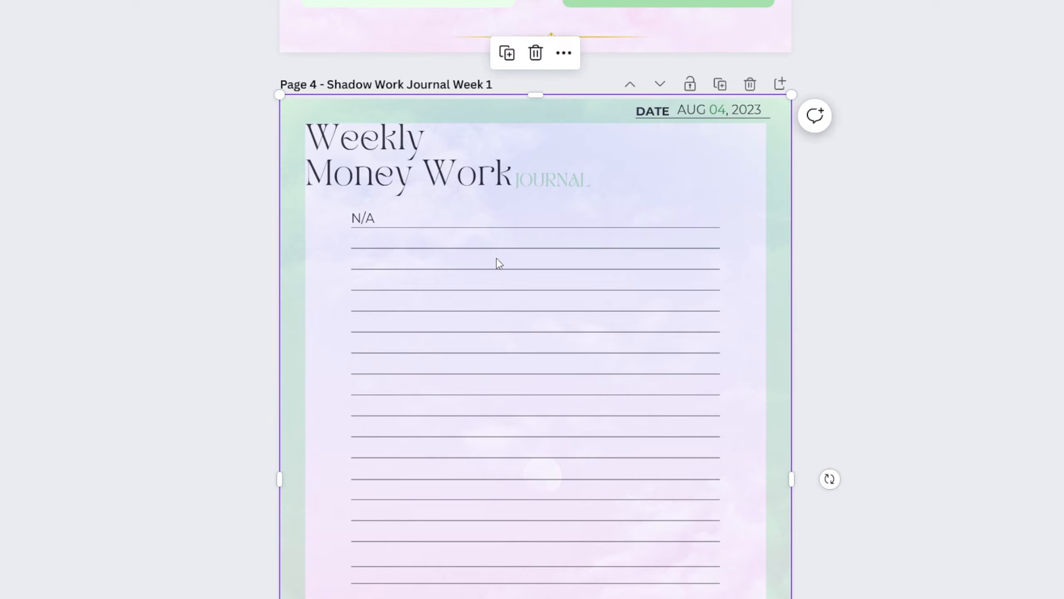
pyautogui.hotkey('ctrl', '[')
pyautogui.hotkey('ctrl', '[')
pyautogui.hotkey('ctrl', '[')
pyautogui.hotkey('ctrl', '[')
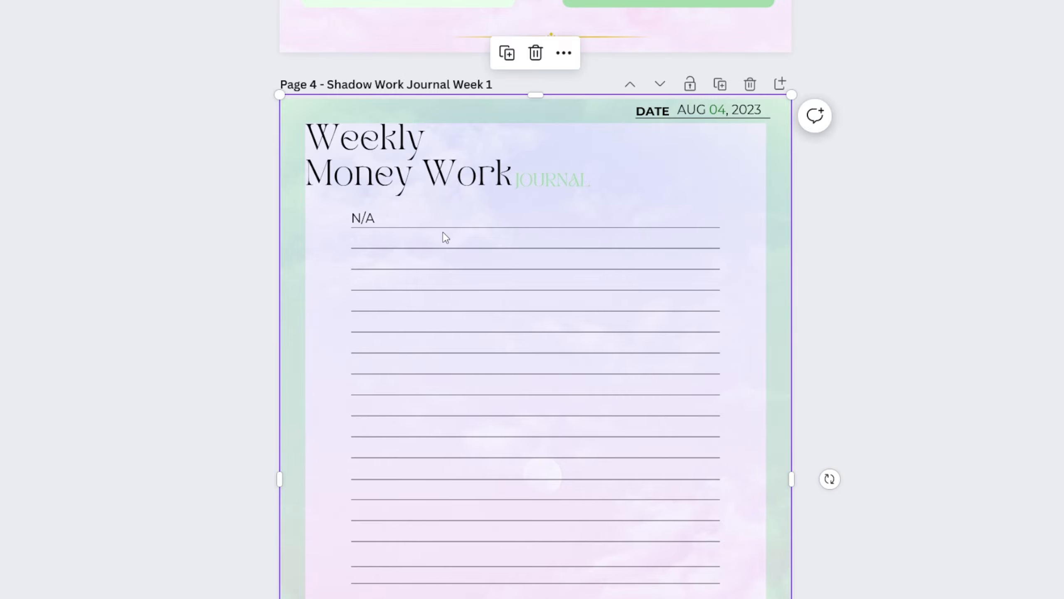
# Step: Try to replace the Weekly Money Work heading on page 4 with the copied Weekly Manifestation heading
pyautogui.hotkey('ctrl', ']')
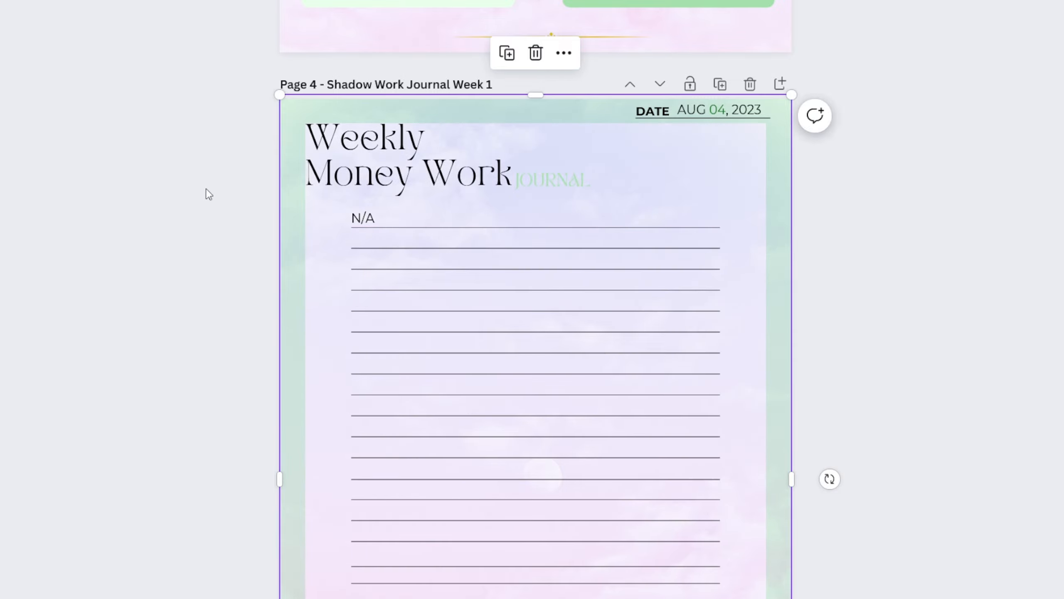
pyautogui.click(370, 168)
pyautogui.press('Delete')
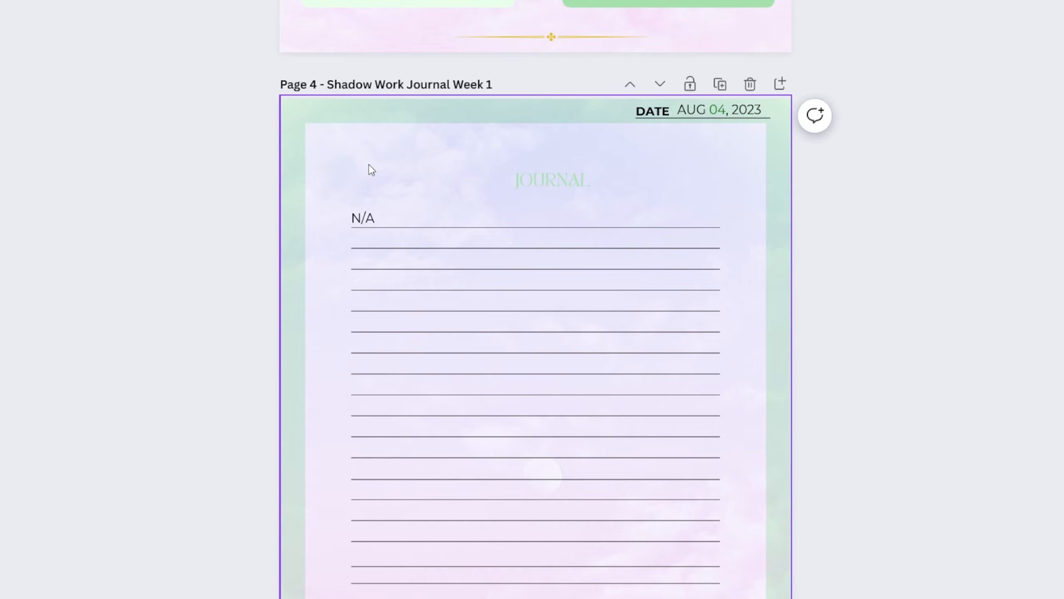
pyautogui.hotkey('ctrl', 'v')
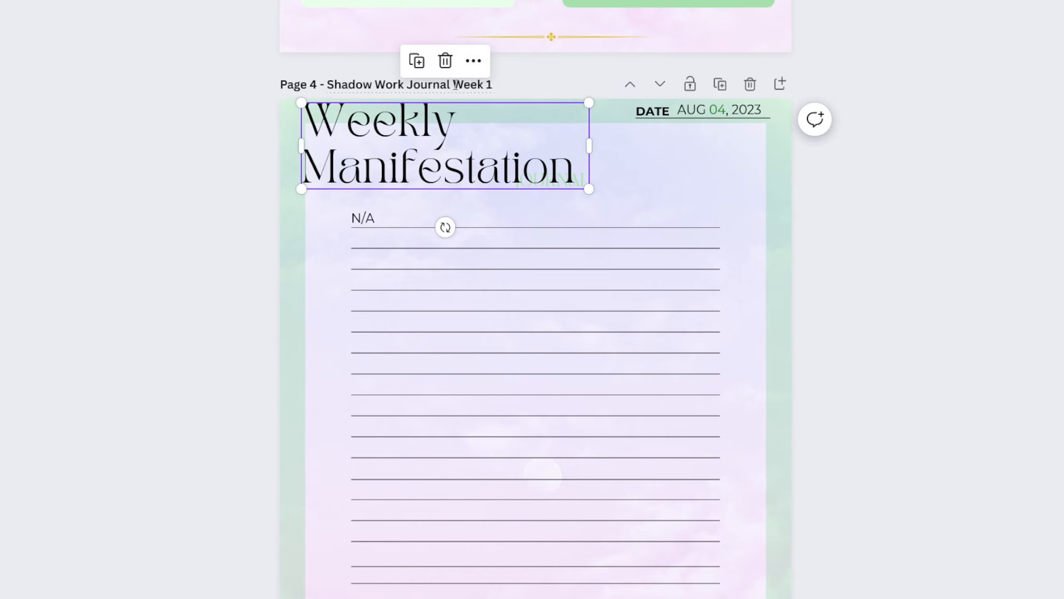
pyautogui.hotkey('ctrl', 'z')
pyautogui.hotkey('ctrl', 'z')
# Step: Change "Money Work" to "Manifestation" in the page 4 heading so that it reads "Weekly Manifestation"
pyautogui.click(413, 160)
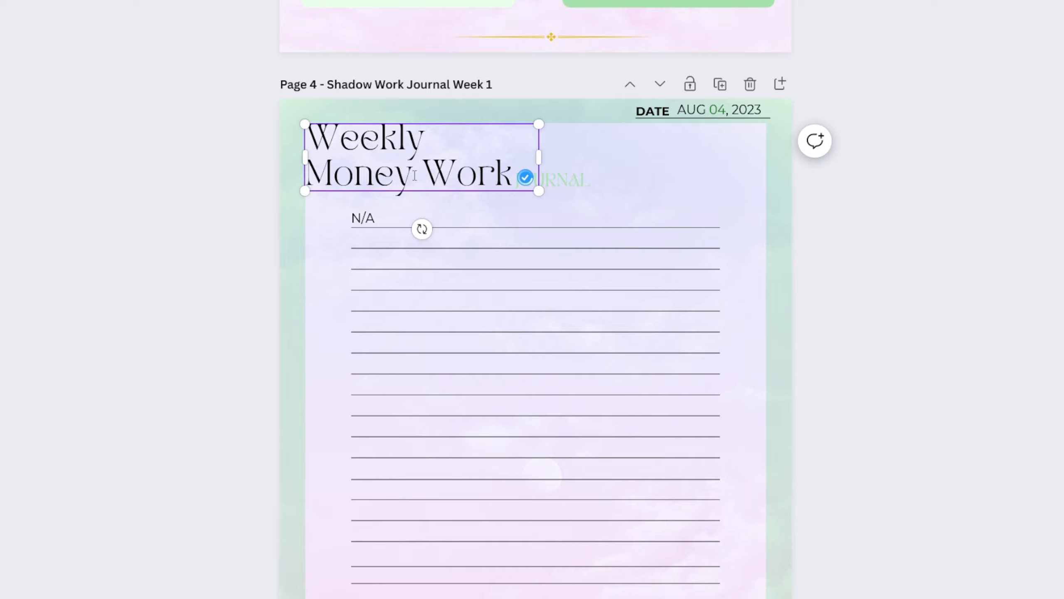
pyautogui.moveTo(412, 174); pyautogui.dragTo(306, 174)
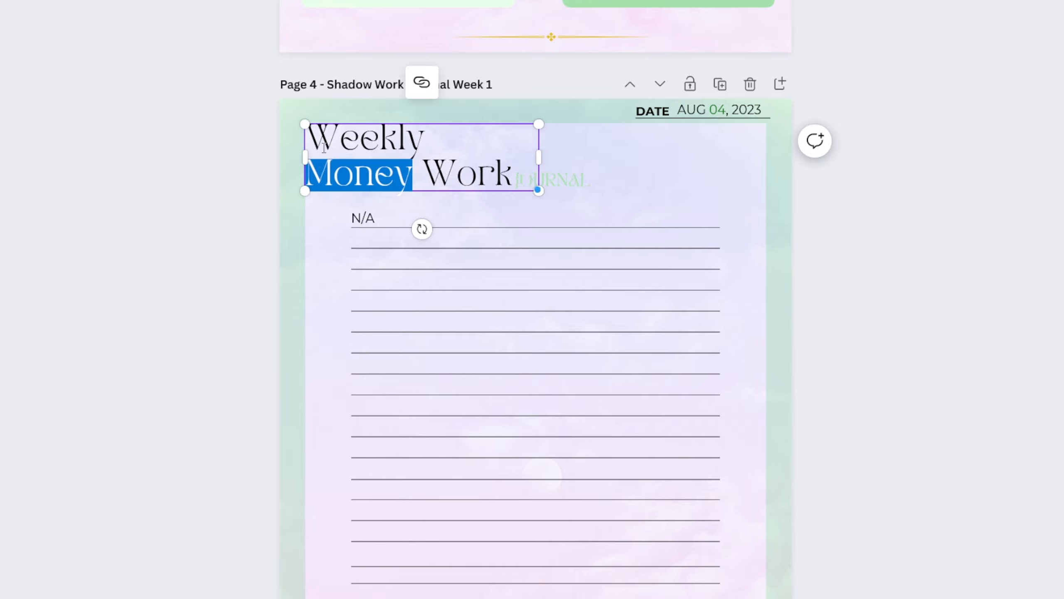
pyautogui.click(323, 147)
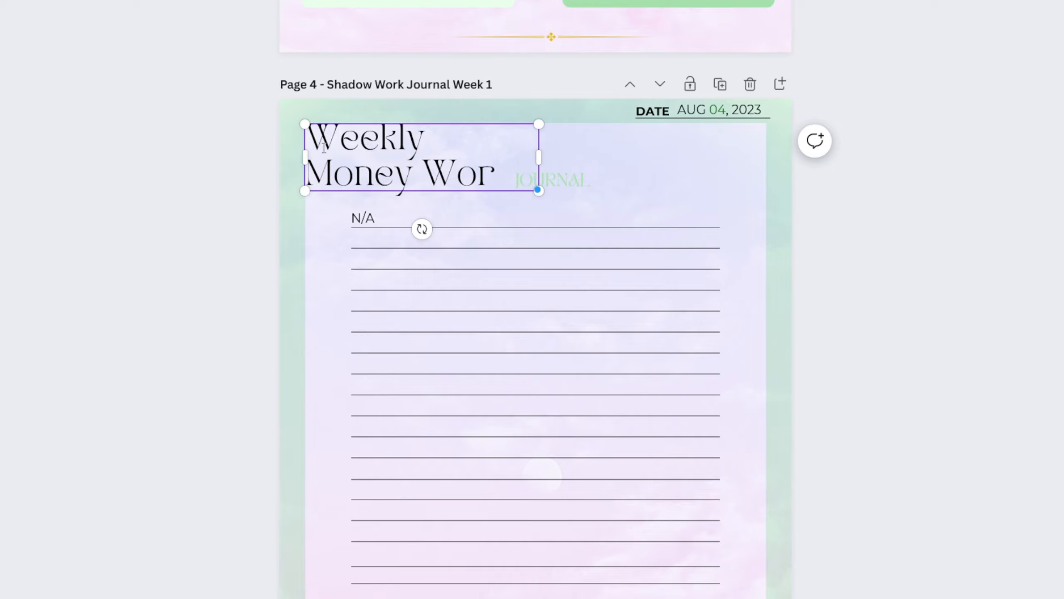
pyautogui.press('BackSpace')
pyautogui.press('BackSpace')
pyautogui.press('BackSpace')
pyautogui.press('BackSpace')
pyautogui.press('BackSpace')
pyautogui.press('BackSpace')
pyautogui.press('BackSpace')
pyautogui.press('BackSpace')
pyautogui.press('Return')
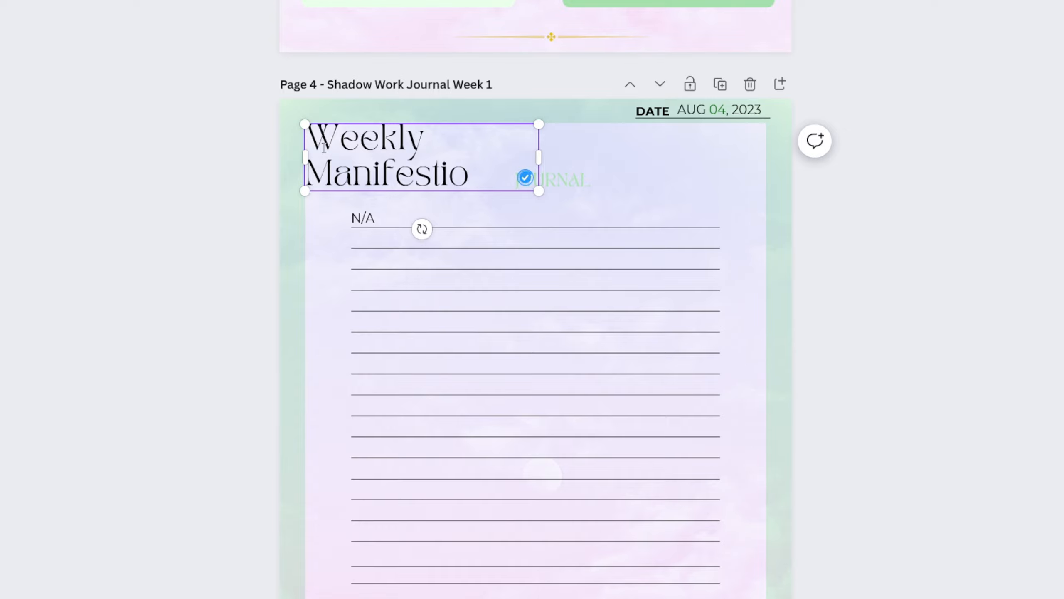
pyautogui.write('n')
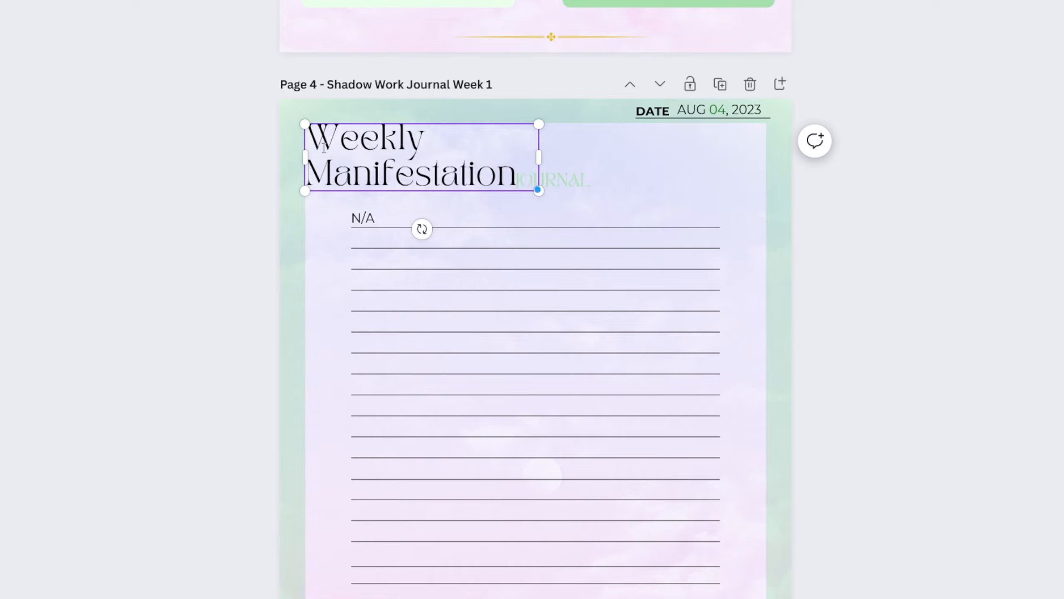
pyautogui.click(154, 174)
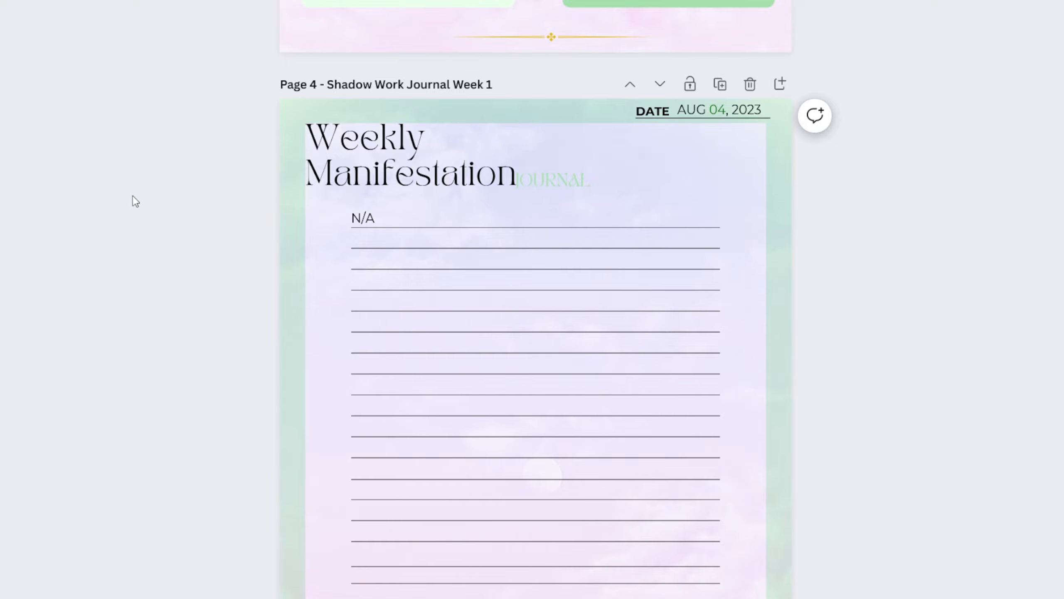
# Step: Compare the page 4 heading with the headings on the affirmations page and the Manifestation Tracker page
pyautogui.scroll(4, 180, 381)
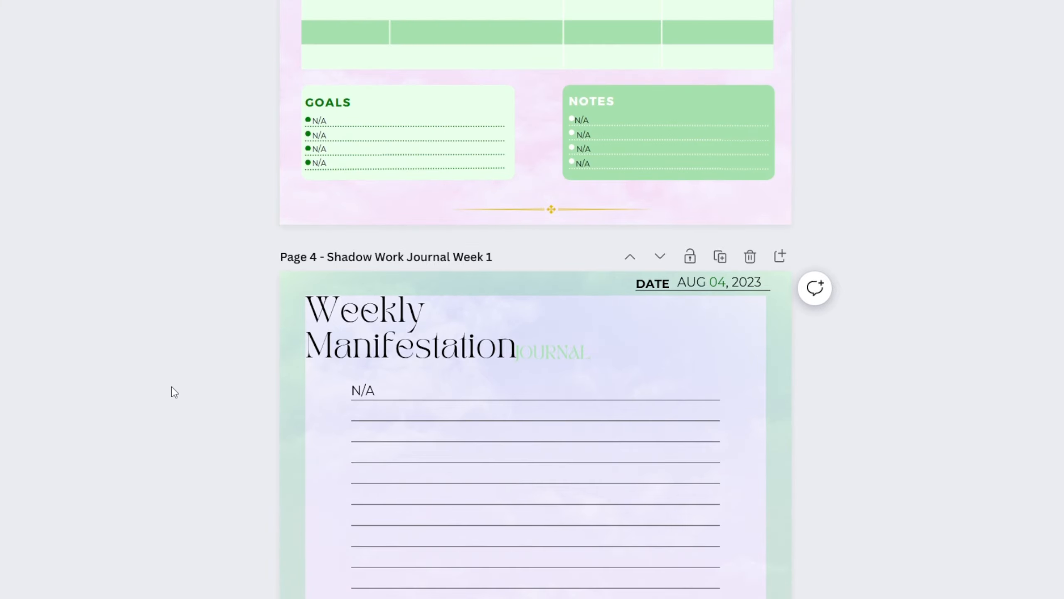
pyautogui.scroll(10, 202, 372)
pyautogui.scroll(10, 317, 469)
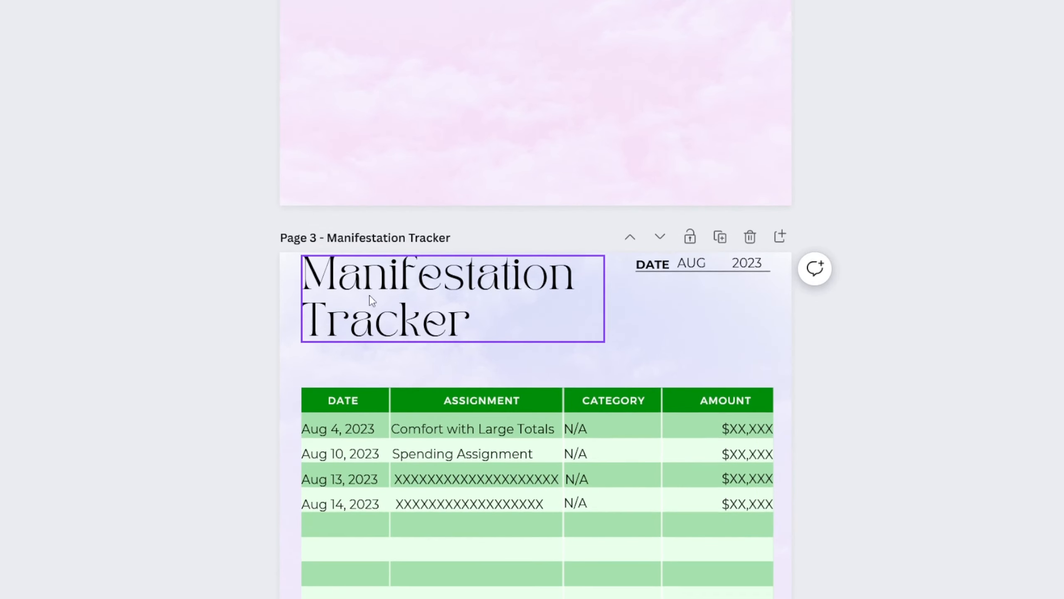
pyautogui.scroll(-3, 358, 161)
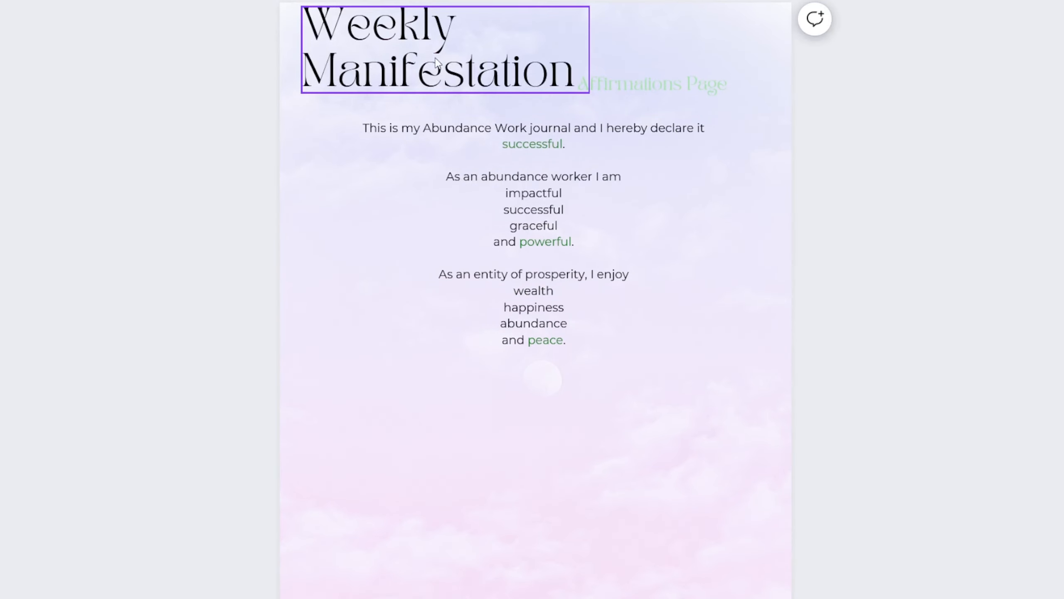
pyautogui.click(427, 37)
pyautogui.scroll(-20, 178, 205)
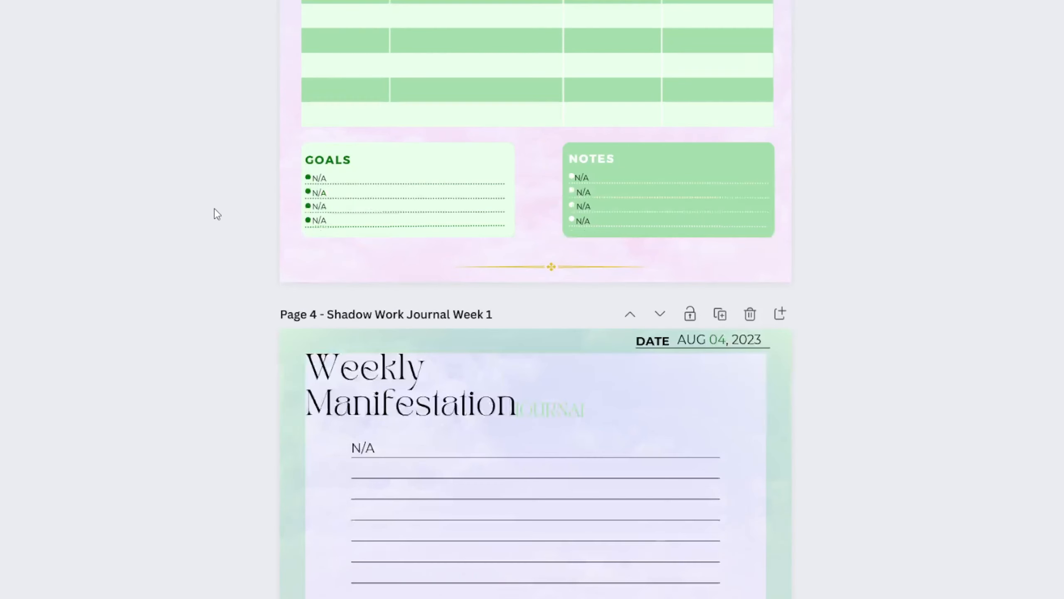
pyautogui.click(376, 188)
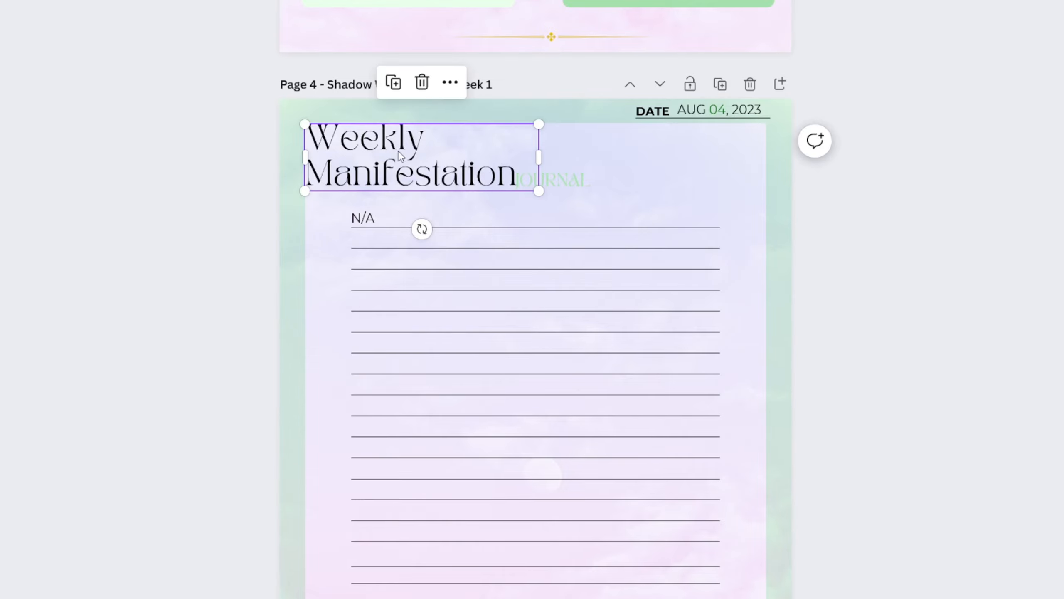
pyautogui.click(284, 168)
pyautogui.scroll(15, 195, 206)
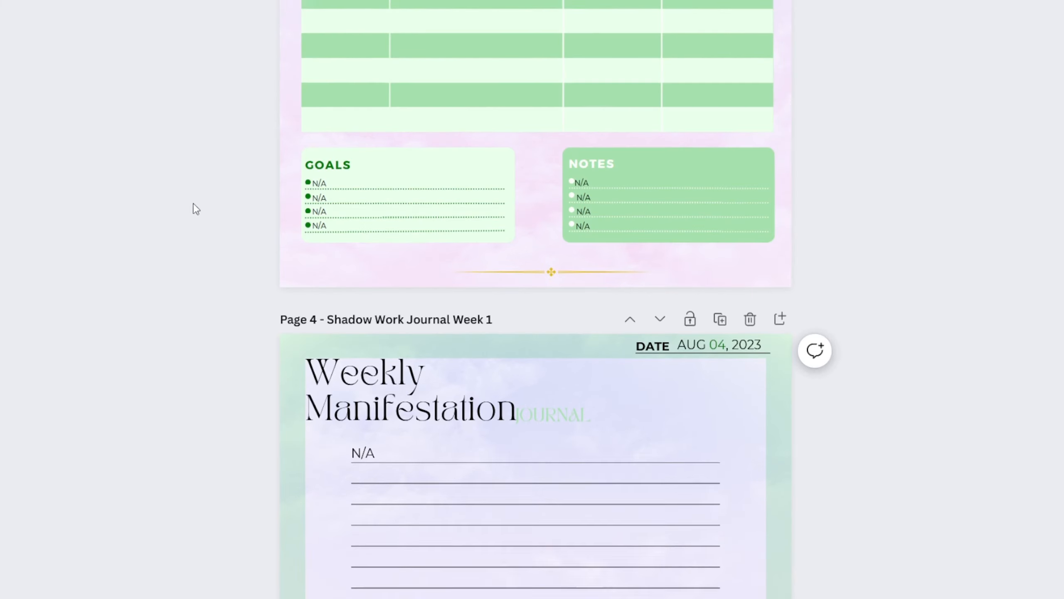
pyautogui.scroll(-12, 273, 297)
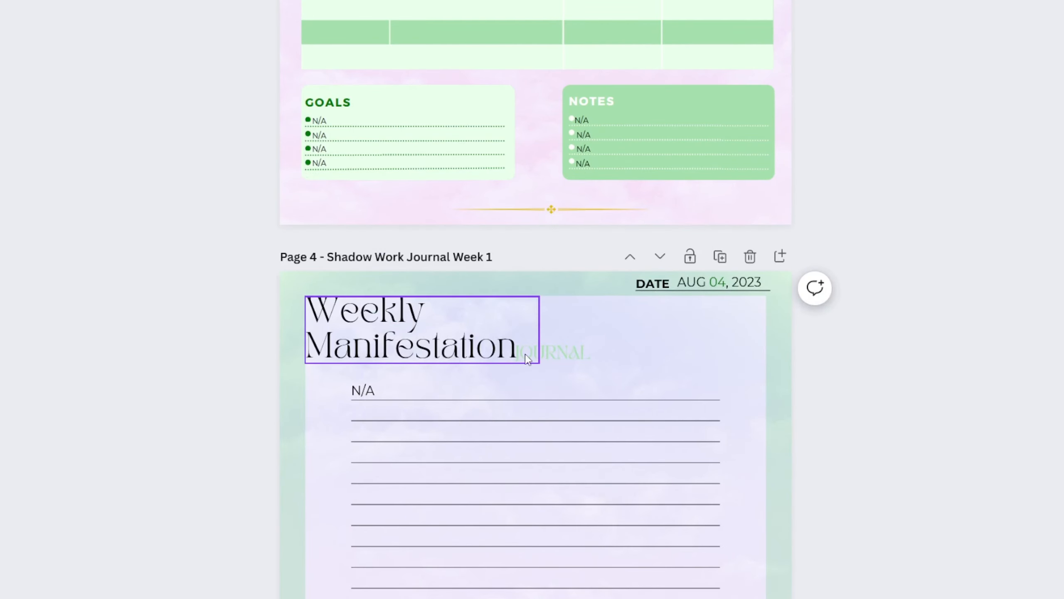
pyautogui.scroll(5, 344, 439)
pyautogui.scroll(-5, 345, 439)
pyautogui.scroll(-3, 233, 372)
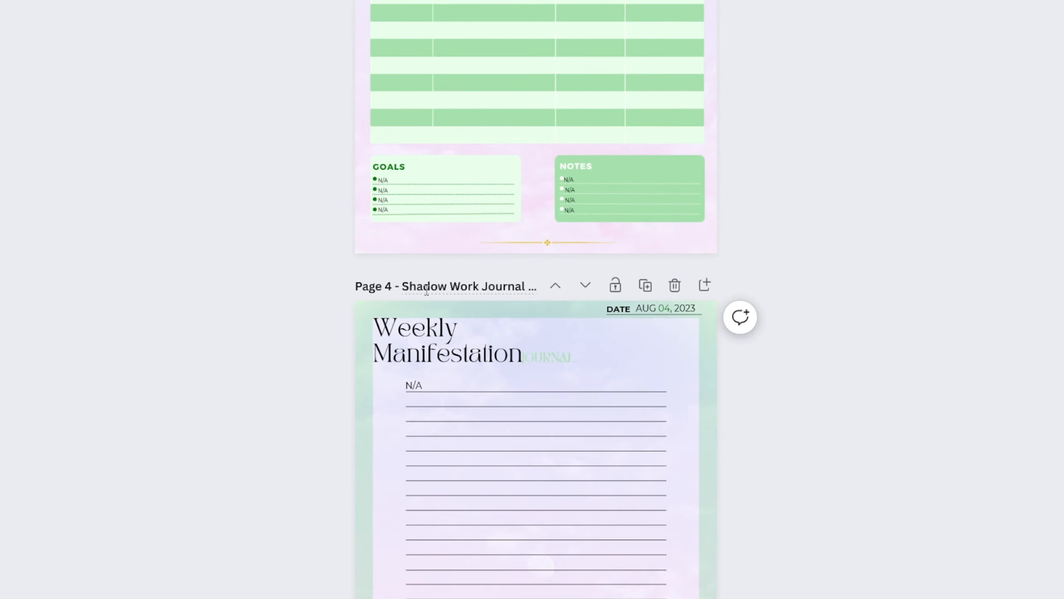
# Step: Send page 7's cloud overlay behind the text and replace its Weekly Money Work heading with page 4's Weekly Manifestation heading
pyautogui.click(407, 339)
pyautogui.scroll(-20, 225, 335)
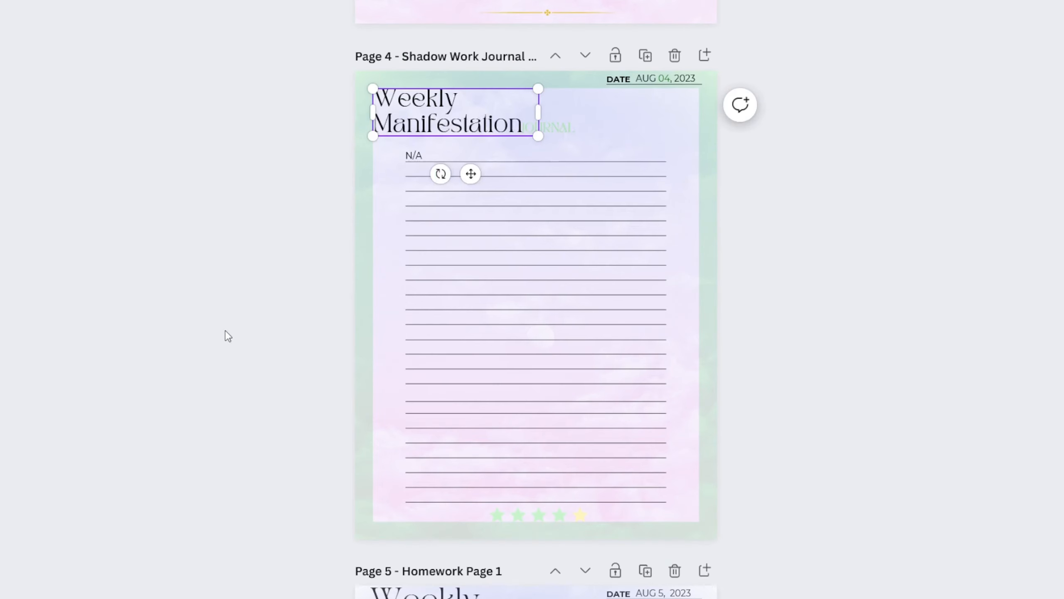
pyautogui.scroll(-2, 310, 358)
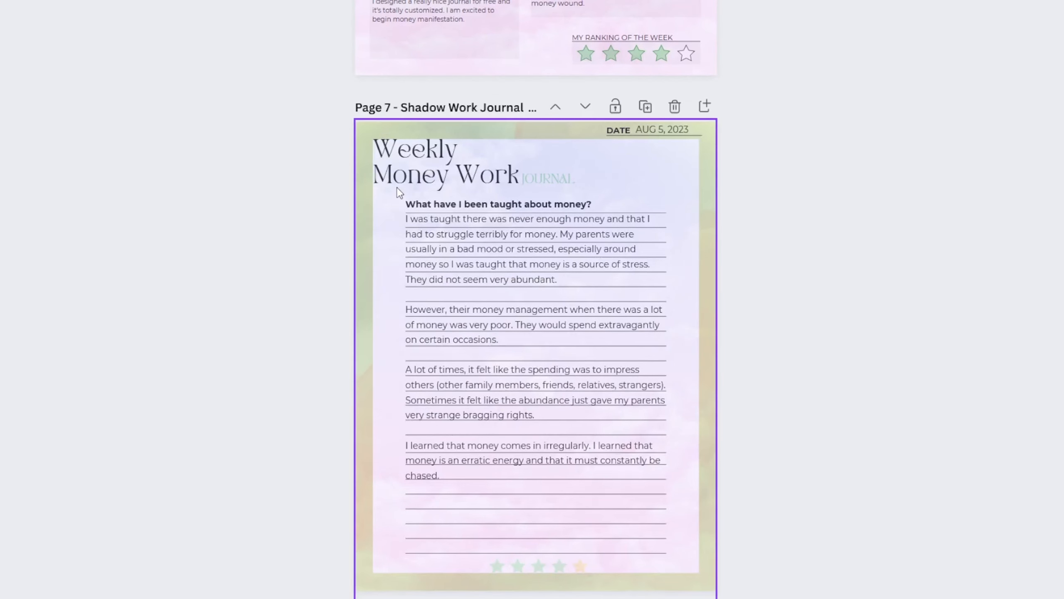
pyautogui.click(405, 170)
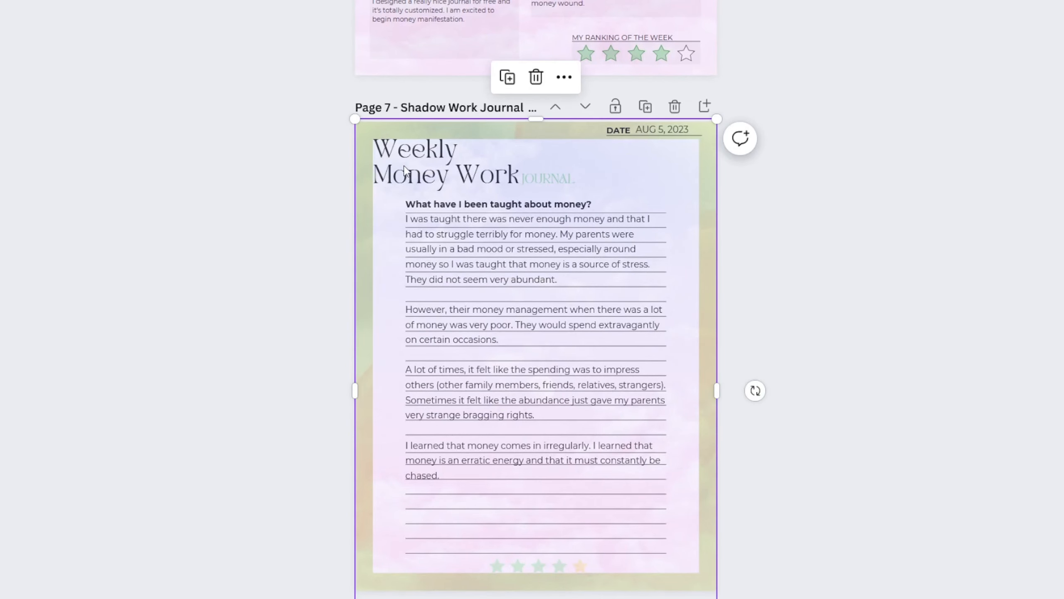
pyautogui.click(430, 177)
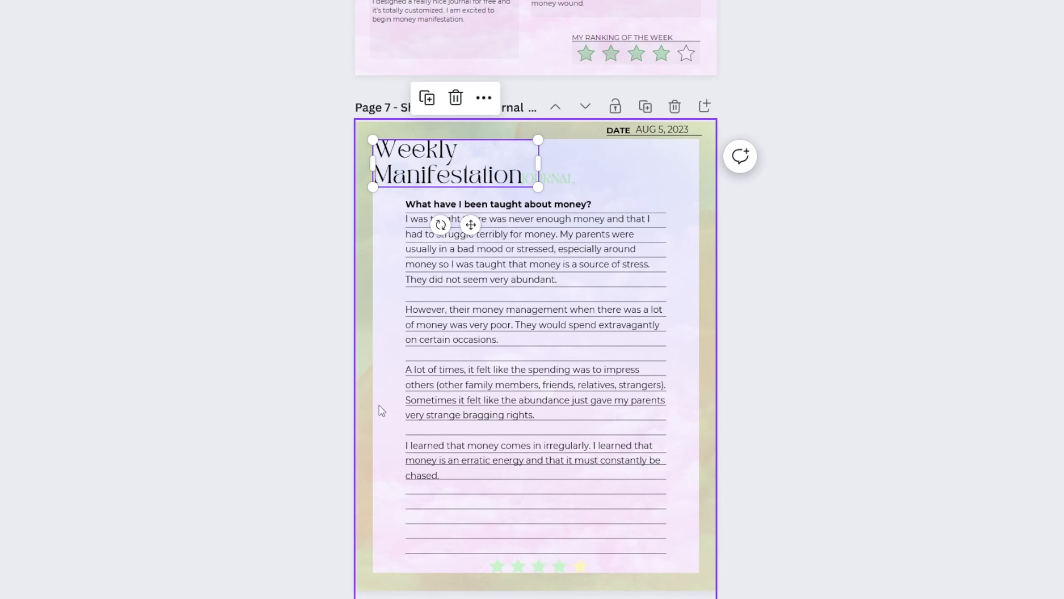
# Step: Send page 8's cloud overlay behind the text and replace the Weekly Wealth Work heading with the copied Weekly Manifestation heading
pyautogui.scroll(-5, 382, 411)
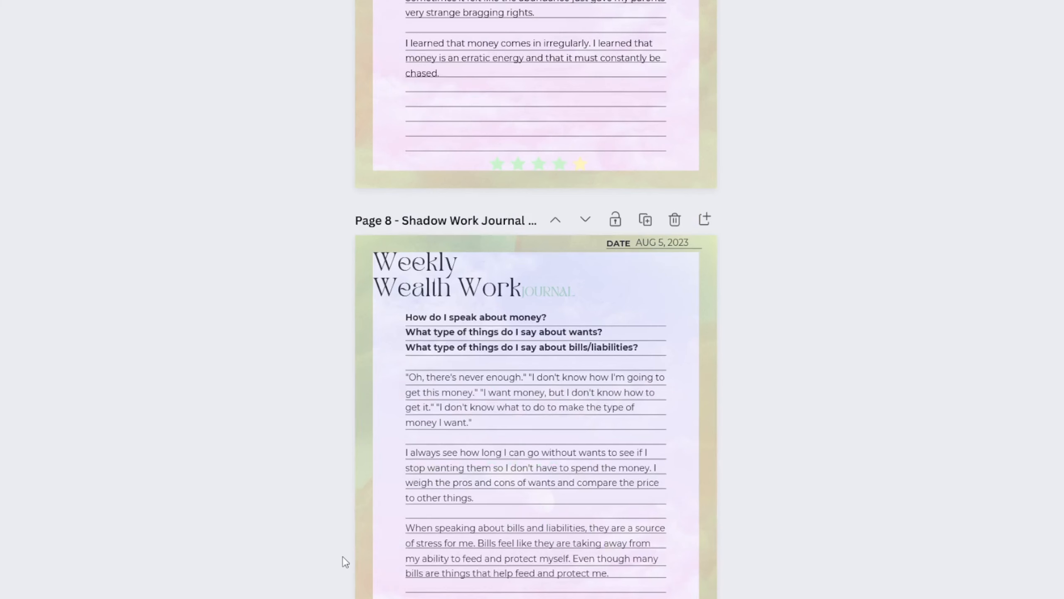
pyautogui.click(421, 272)
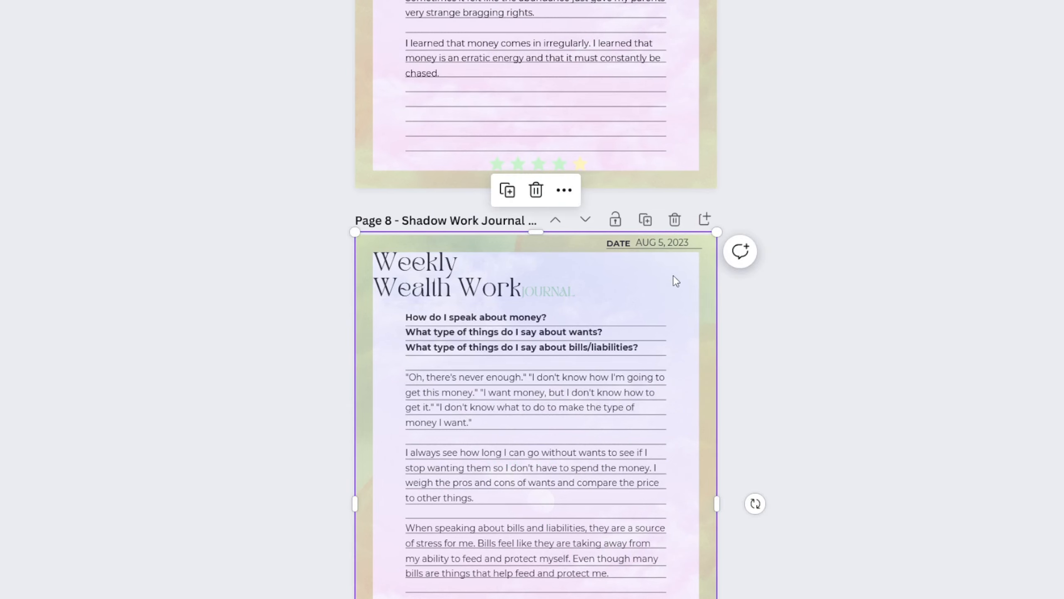
pyautogui.moveTo(645, 378); pyautogui.dragTo(713, 366)
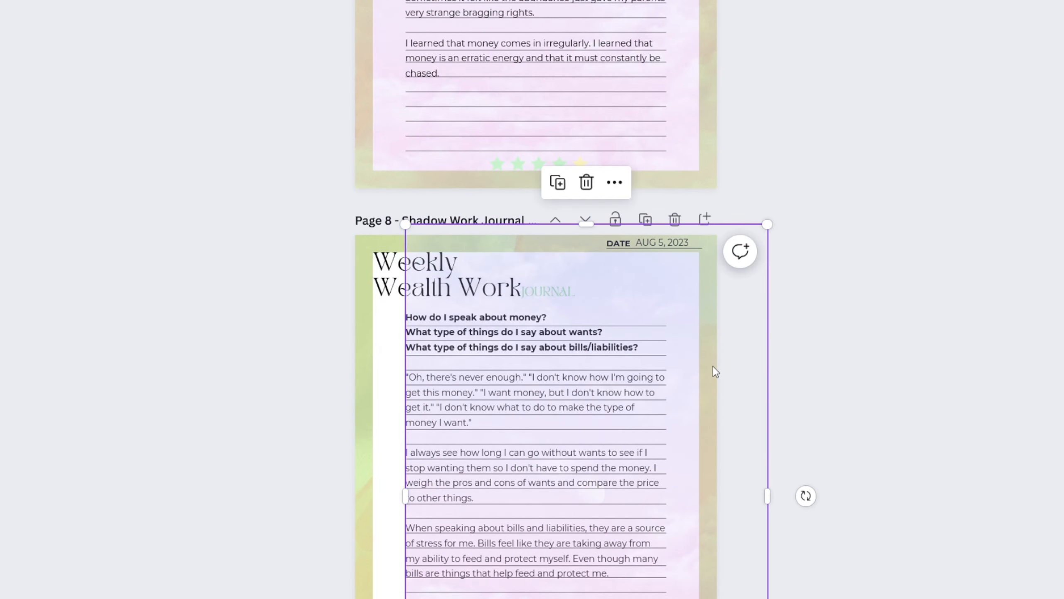
pyautogui.rightClick(633, 309)
pyautogui.moveTo(810, 440)
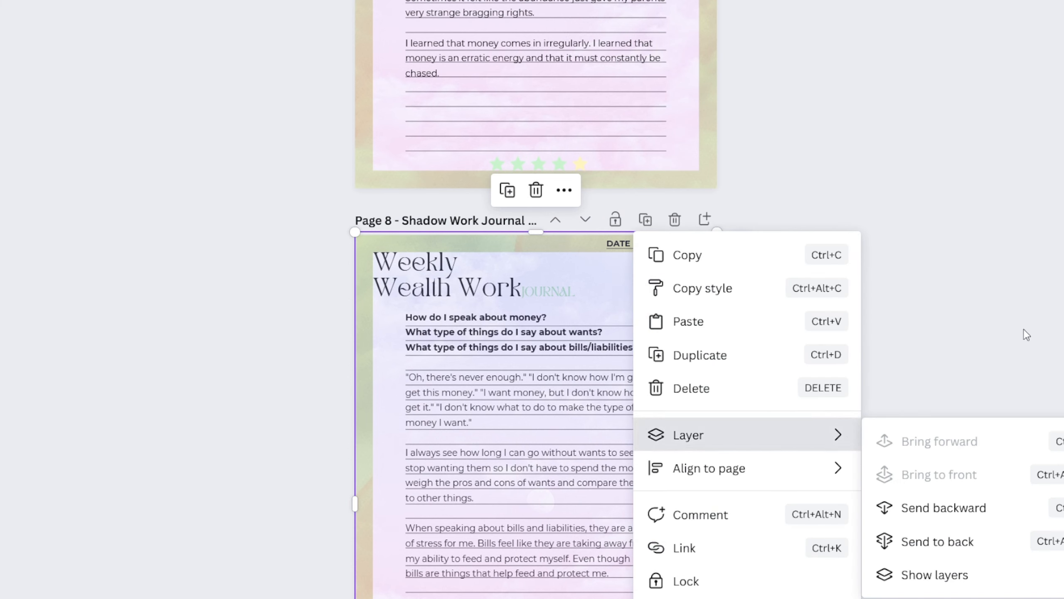
pyautogui.click(1042, 328)
pyautogui.click(629, 305)
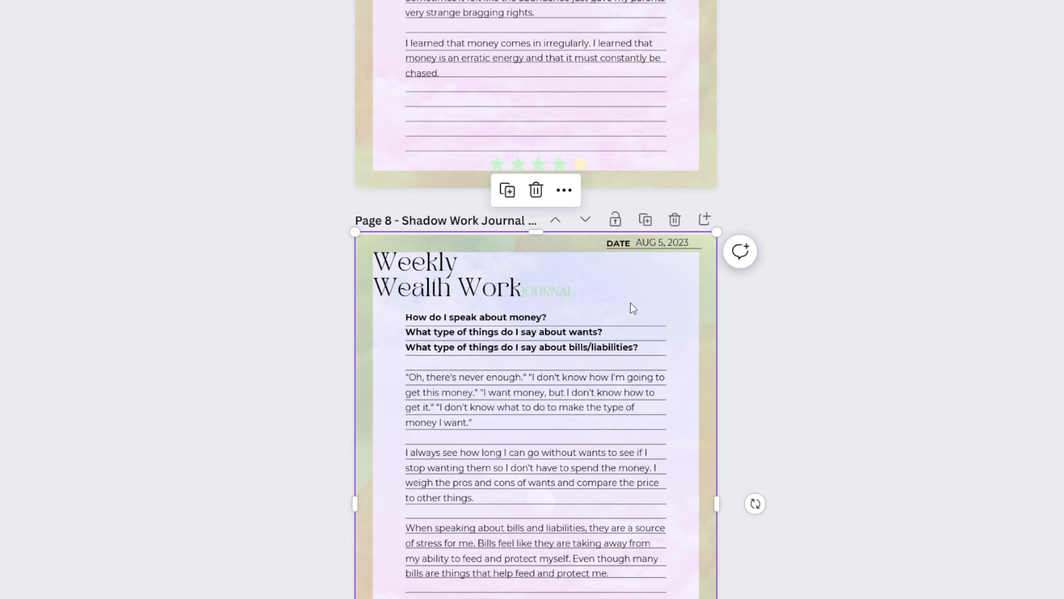
pyautogui.click(448, 288)
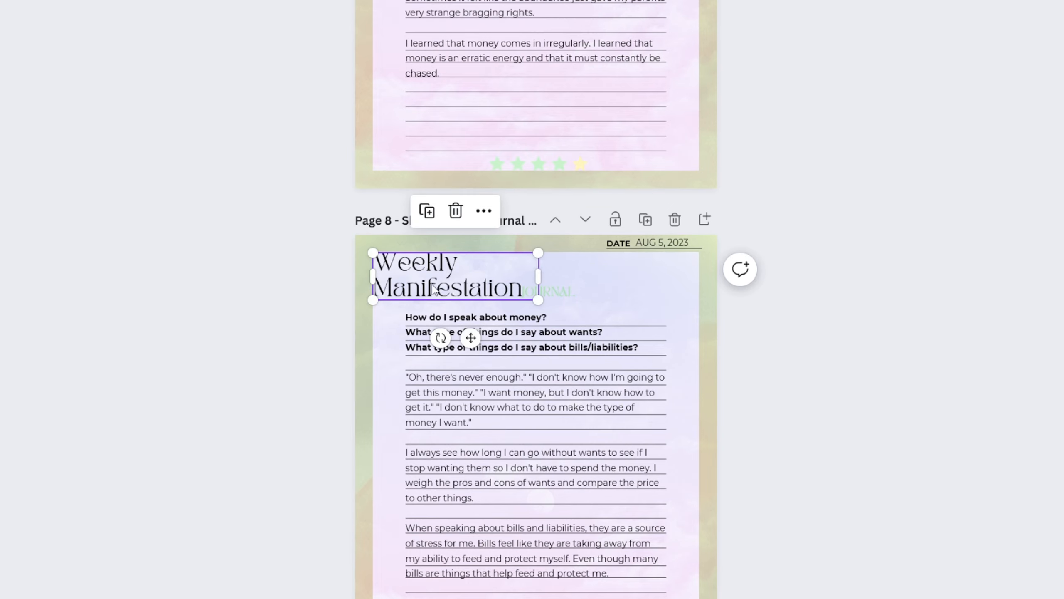
# Step: Try sending the cloud overlay on page 9 all the way to the back
pyautogui.scroll(-12, 292, 344)
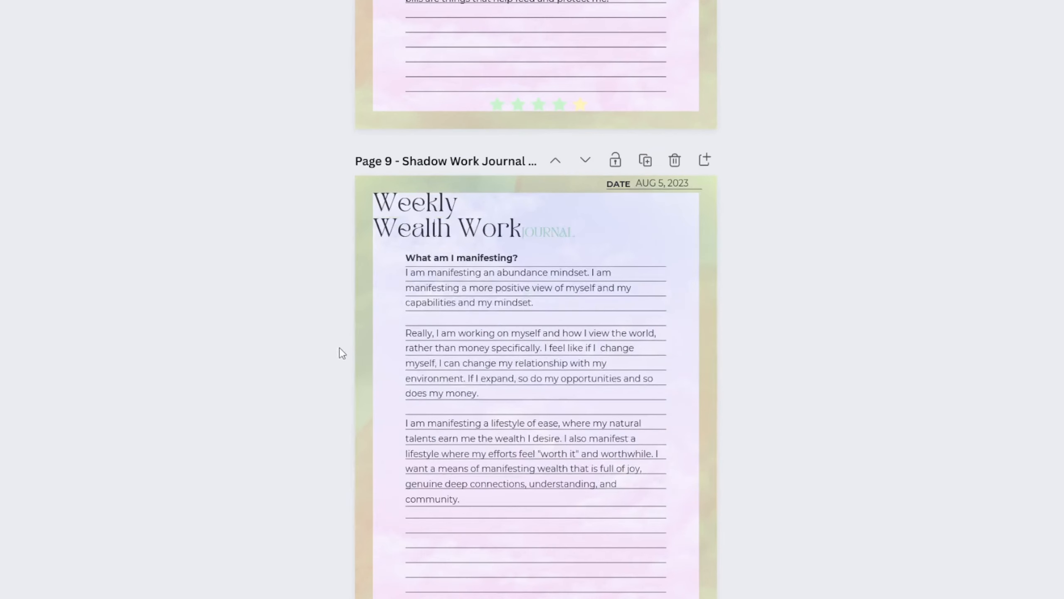
pyautogui.rightClick(597, 227)
pyautogui.moveTo(750, 430)
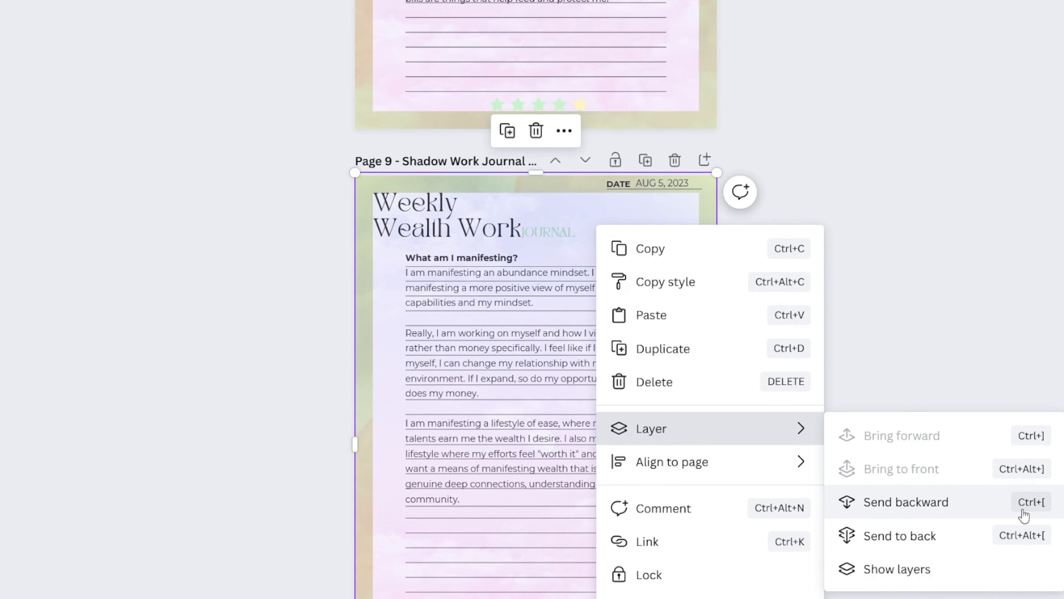
pyautogui.click(980, 548)
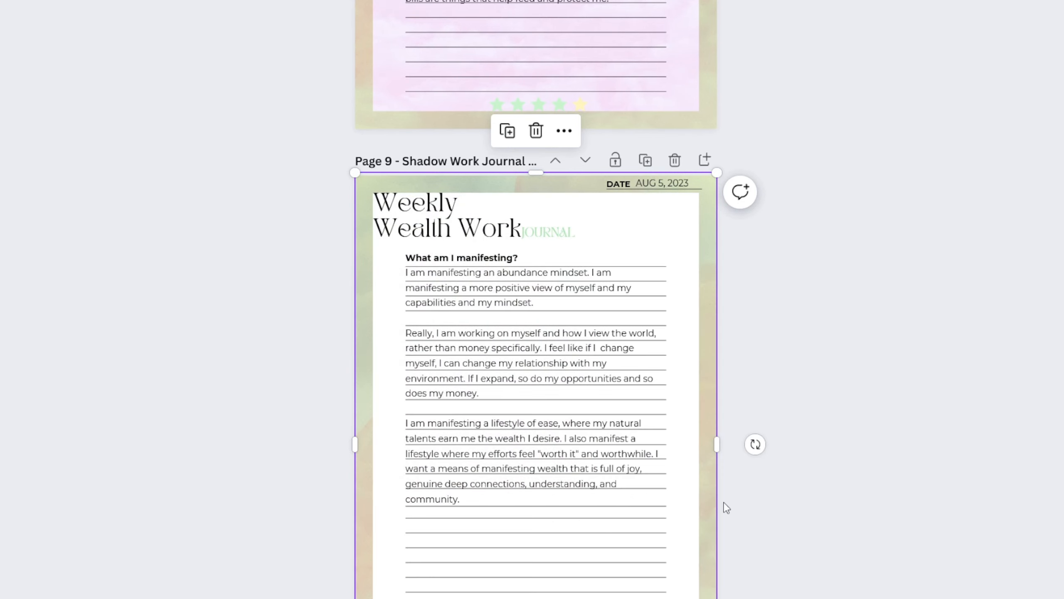
pyautogui.click(427, 509)
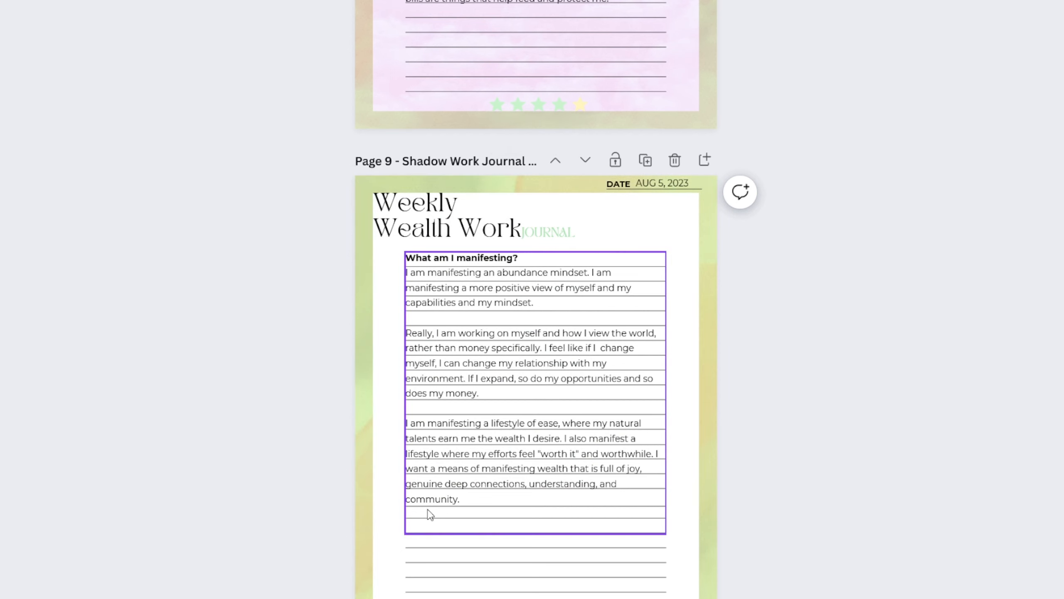
pyautogui.hotkey('ctrl', 'z')
pyautogui.hotkey('ctrl', 'z')
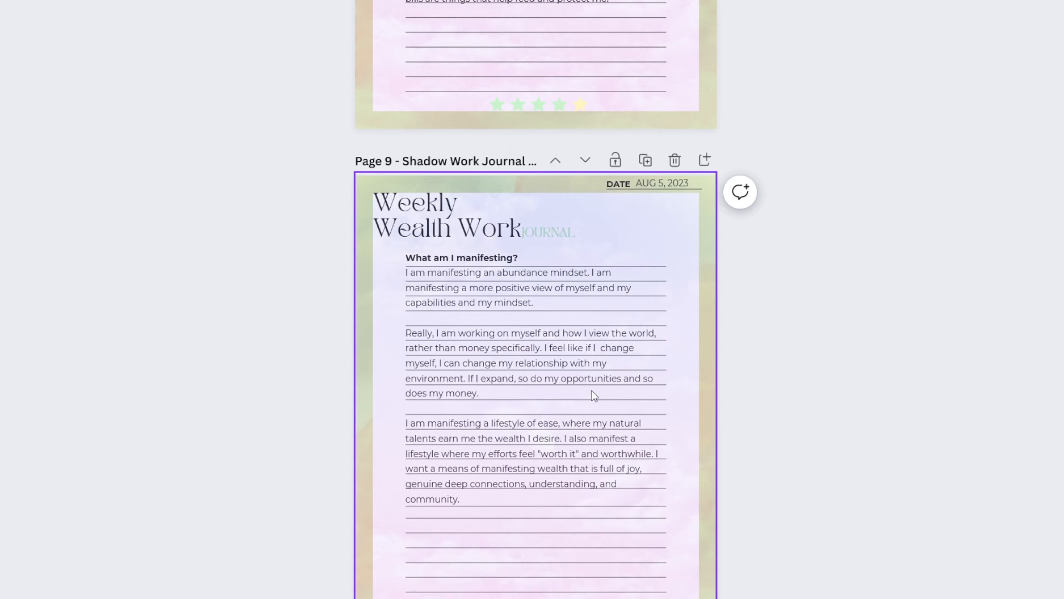
# Step: Send page 9's cloud overlay behind the text and replace its Weekly Wealth Work heading with the copied Weekly Manifestation heading
pyautogui.rightClick(640, 340)
pyautogui.moveTo(817, 435)
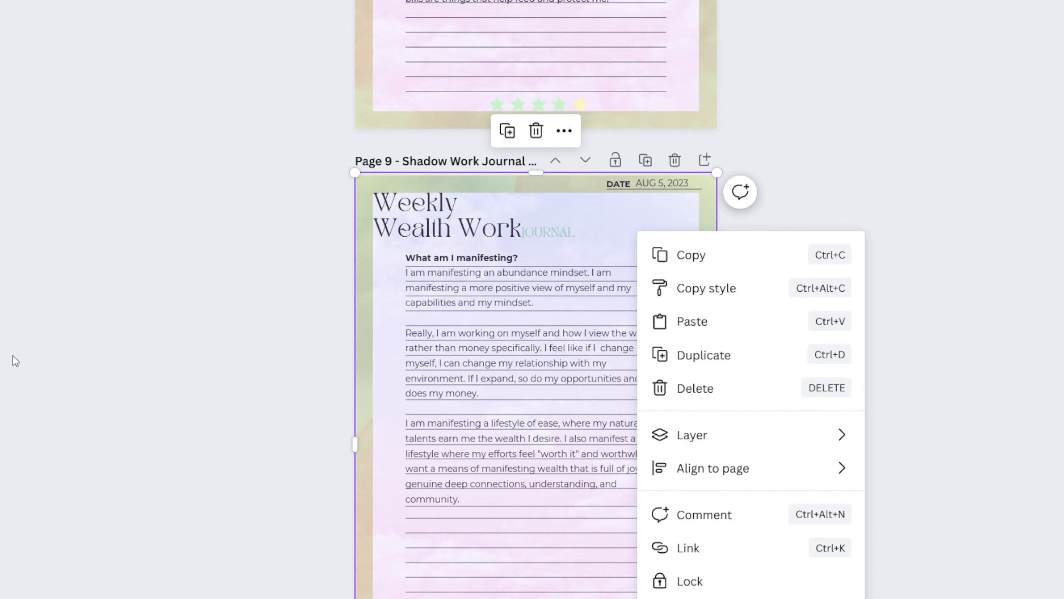
pyautogui.click(187, 341)
pyautogui.click(529, 346)
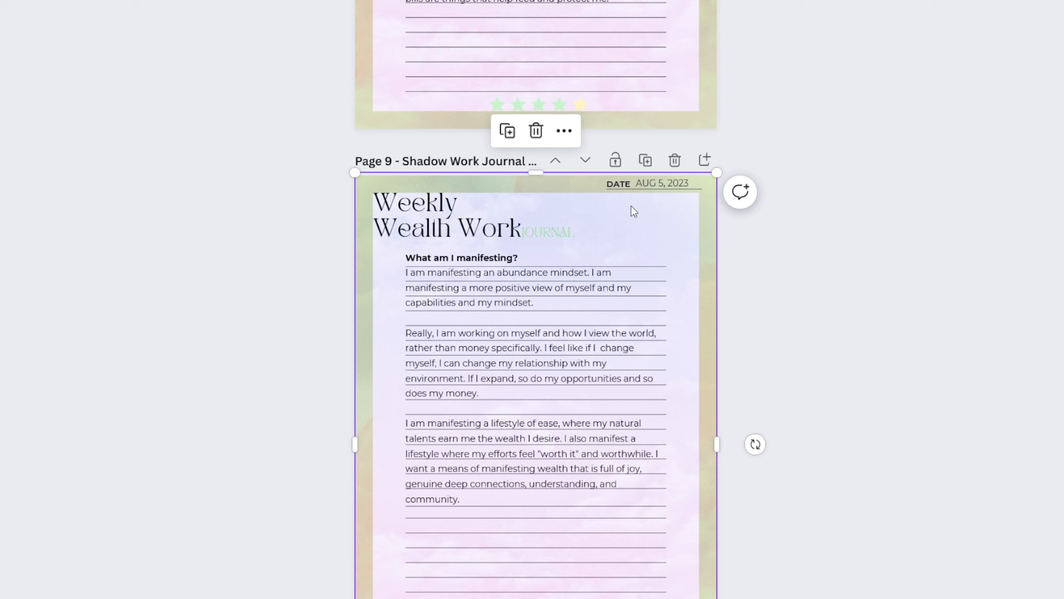
pyautogui.click(433, 219)
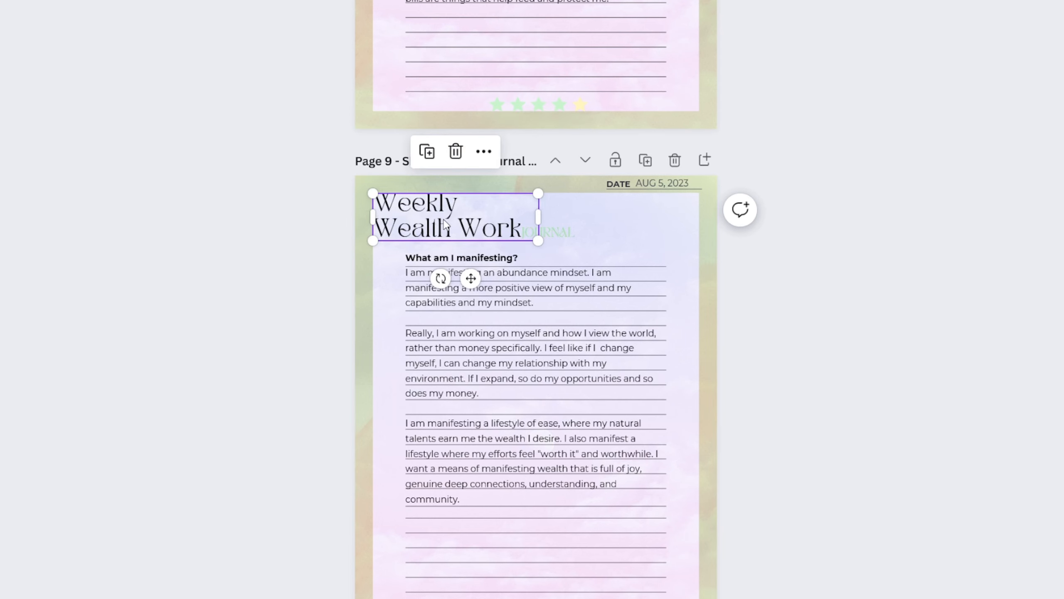
pyautogui.press('Delete')
pyautogui.hotkey('ctrl', 'v')
# Step: Send page 12's cloud overlay behind the text and replace its Weekly Money Work heading with the copied Weekly Manifestation heading
pyautogui.scroll(-20, 293, 329)
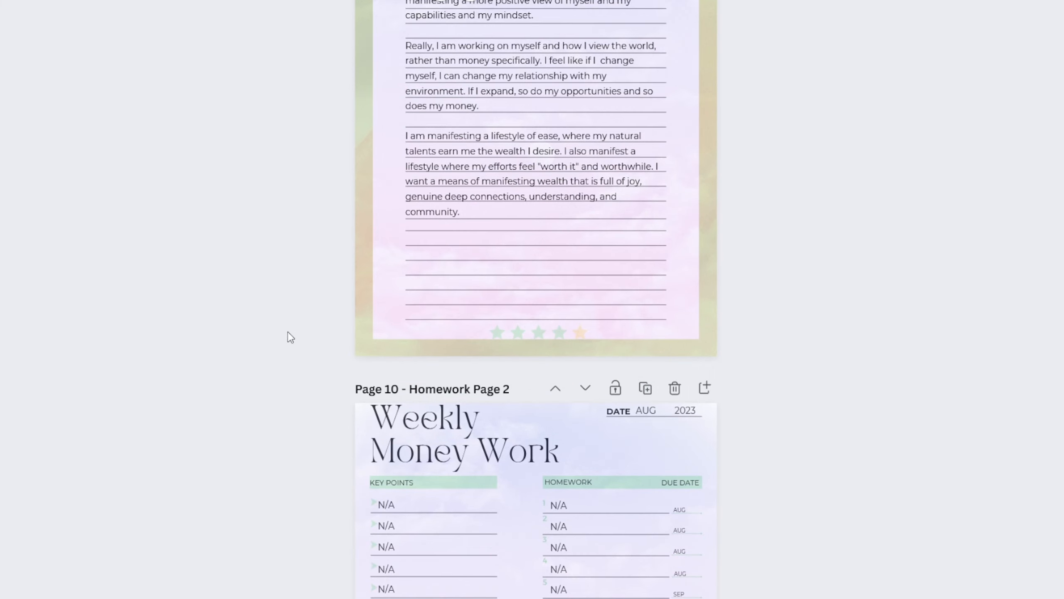
pyautogui.click(362, 381)
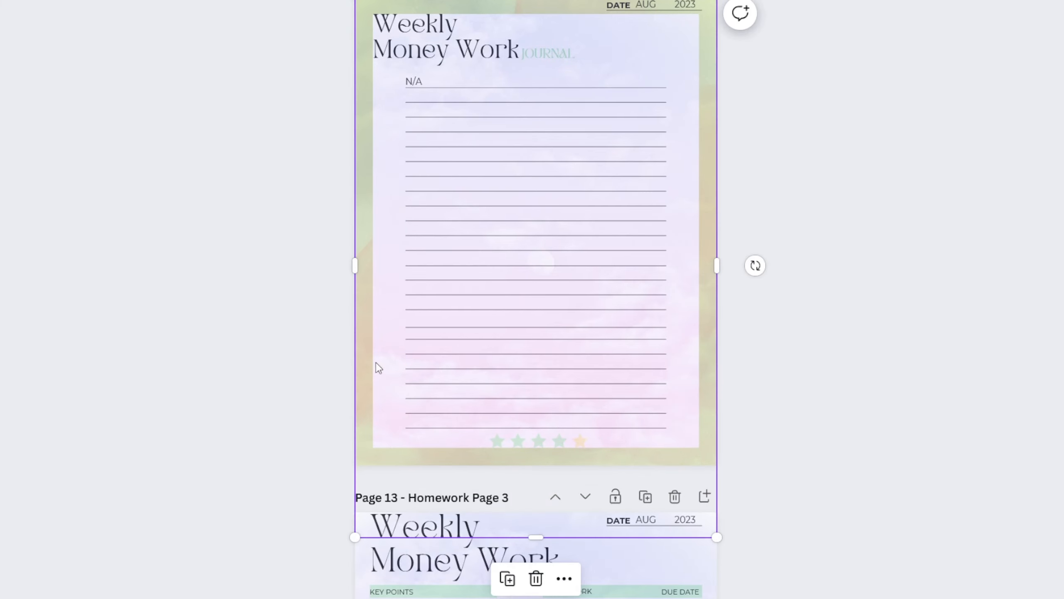
pyautogui.scroll(4, 297, 378)
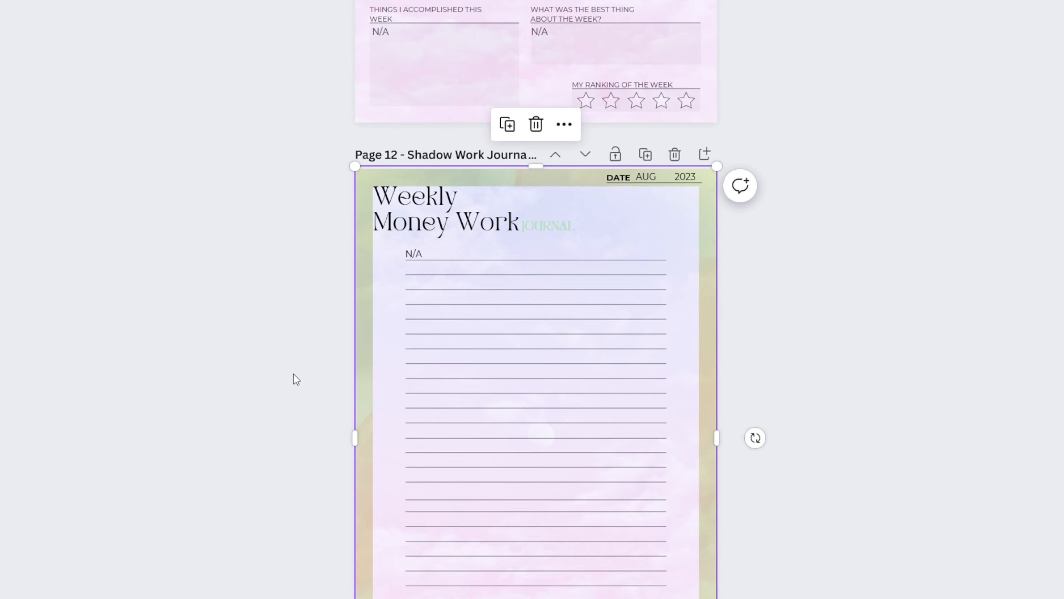
pyautogui.click(441, 195)
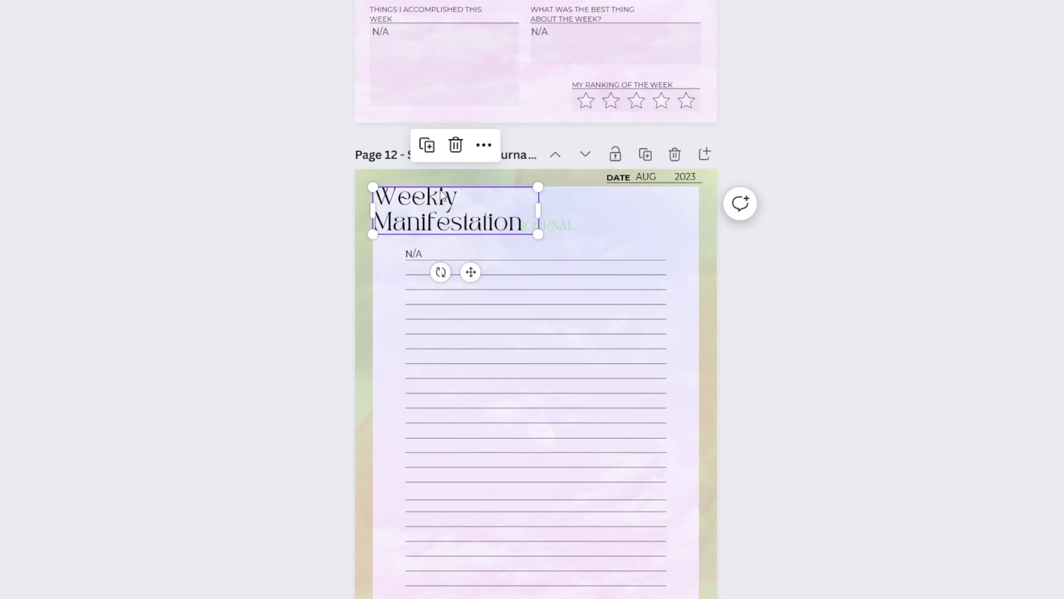
# Step: On page 15, place the cloud overlay behind the text and swap the Weekly Money Work heading for the copied Weekly Manifestation heading
pyautogui.scroll(-20, 320, 270)
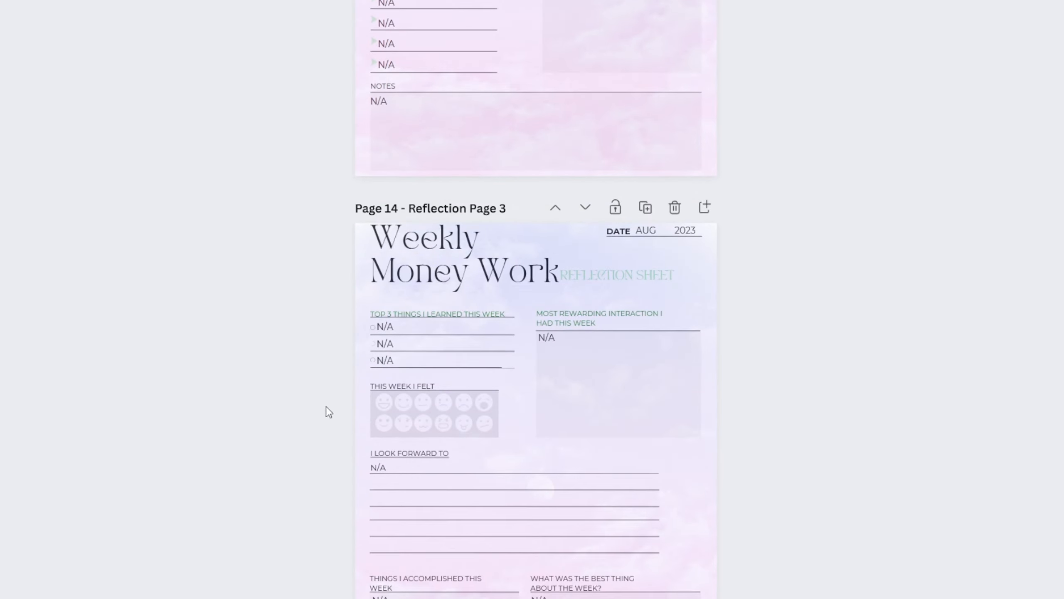
pyautogui.scroll(-20, 304, 408)
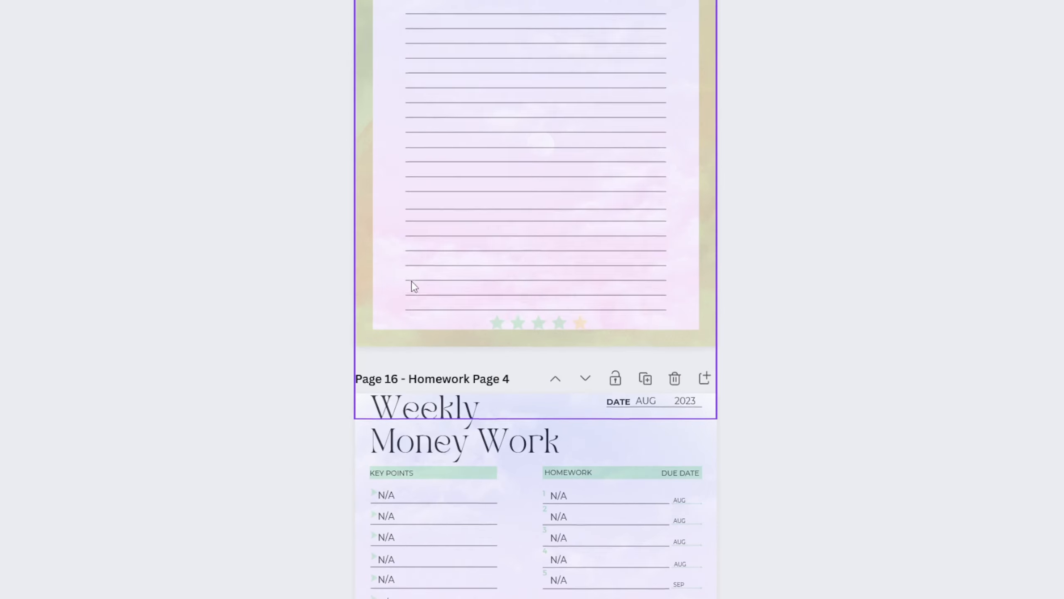
pyautogui.scroll(5, 516, 374)
pyautogui.click(516, 373)
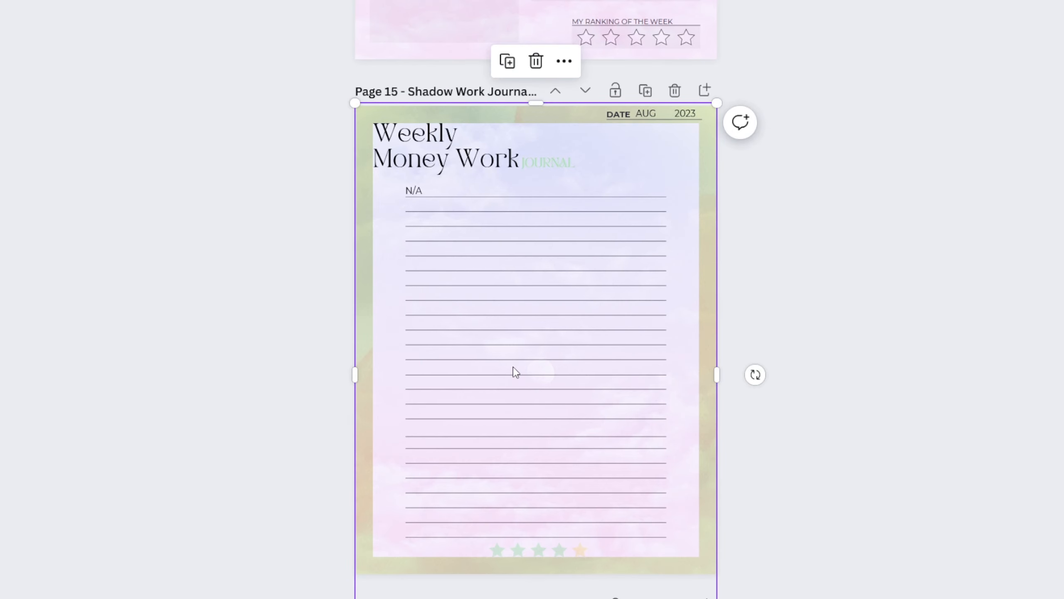
pyautogui.click(433, 137)
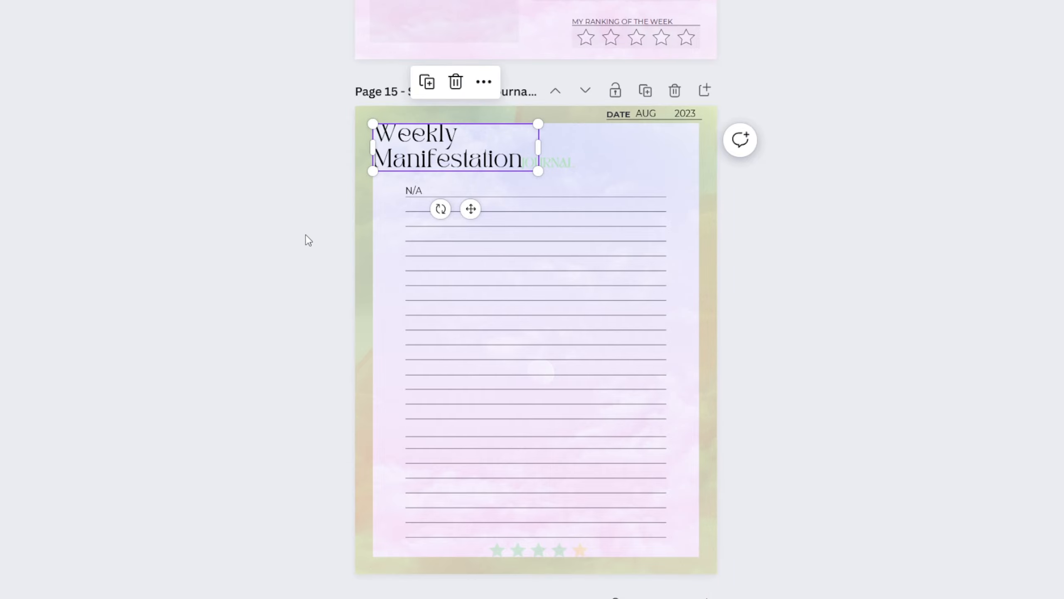
# Step: On page 18, move the cloud overlay behind the text and replace the Weekly Money Work heading with the copied Weekly Manifestation heading
pyautogui.scroll(-20, 260, 318)
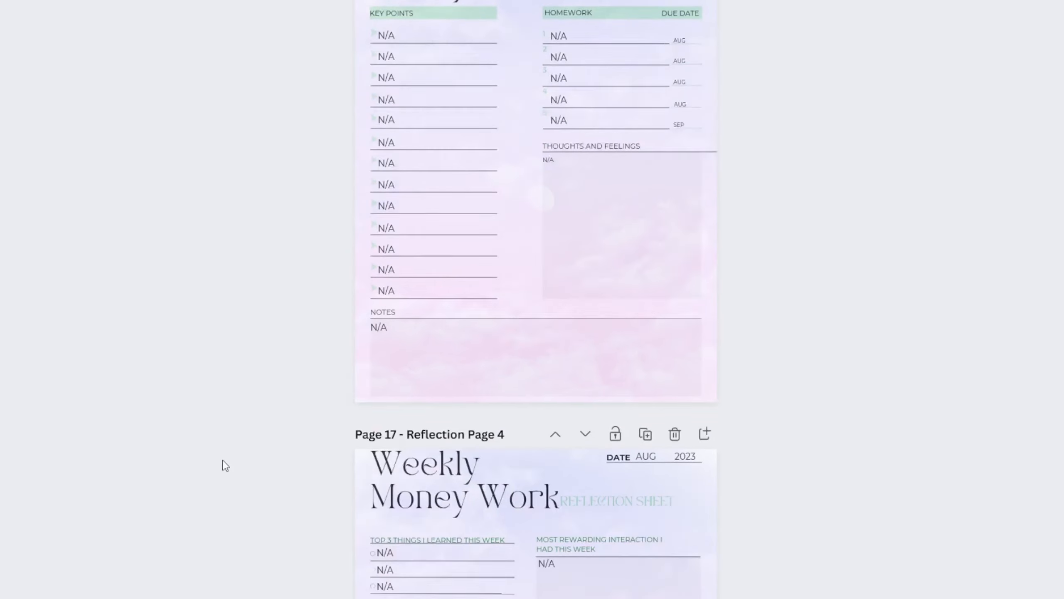
pyautogui.scroll(-10, 222, 476)
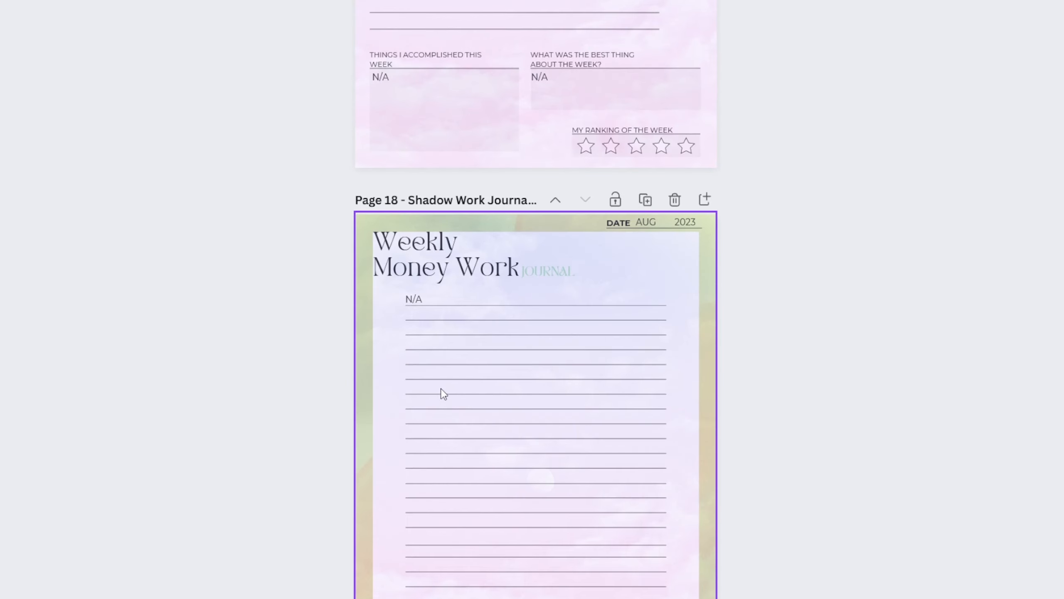
pyautogui.click(440, 350)
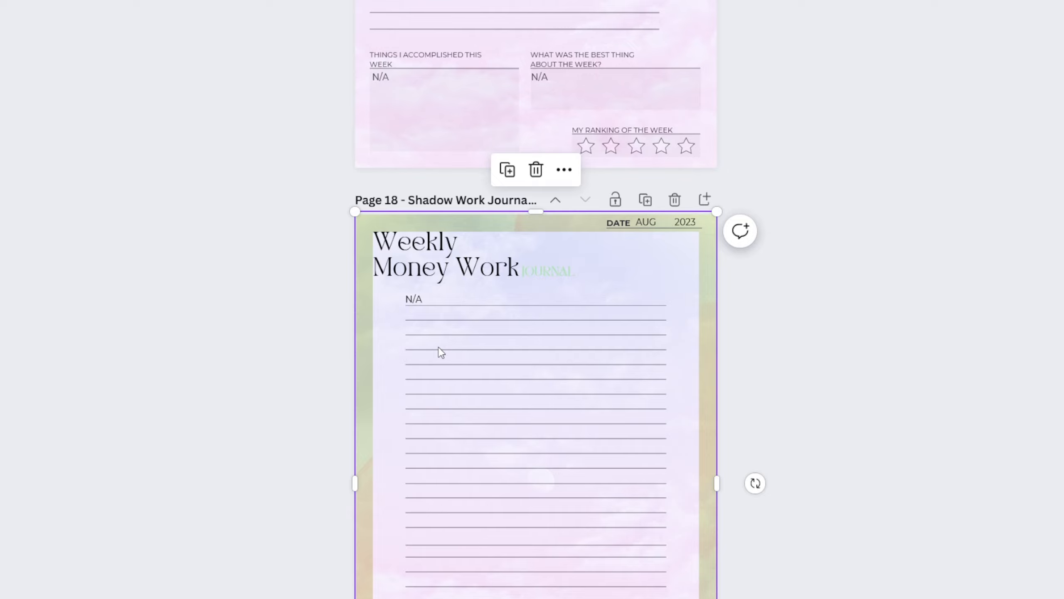
pyautogui.click(440, 277)
pyautogui.press('Delete')
pyautogui.hotkey('ctrl', 'v')
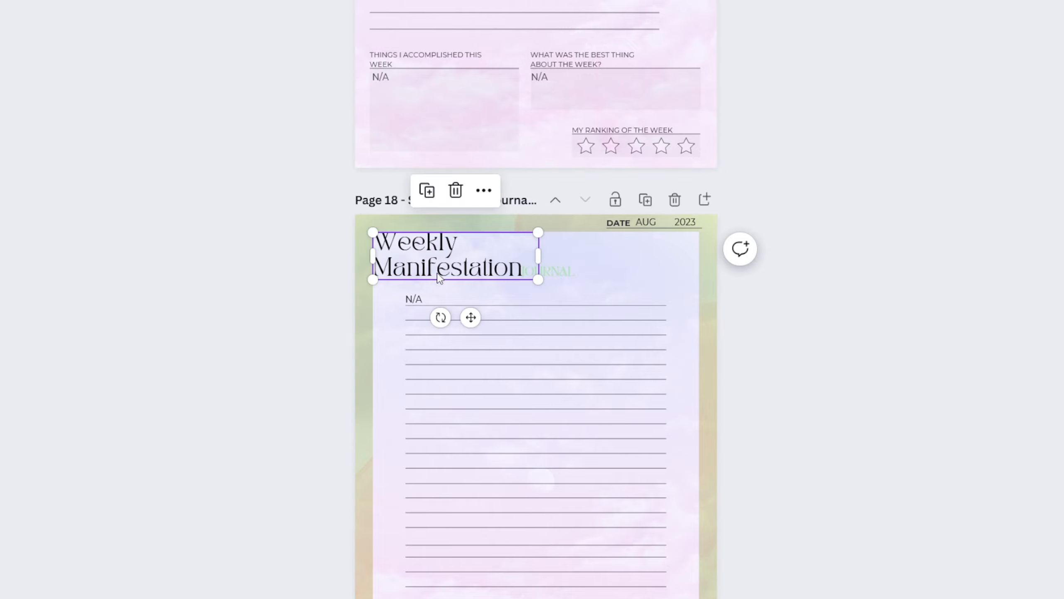
# Step: Try recoloring only page 18's JOURNAL label light pink from the cloud photo's colors
pyautogui.scroll(-1, 230, 376)
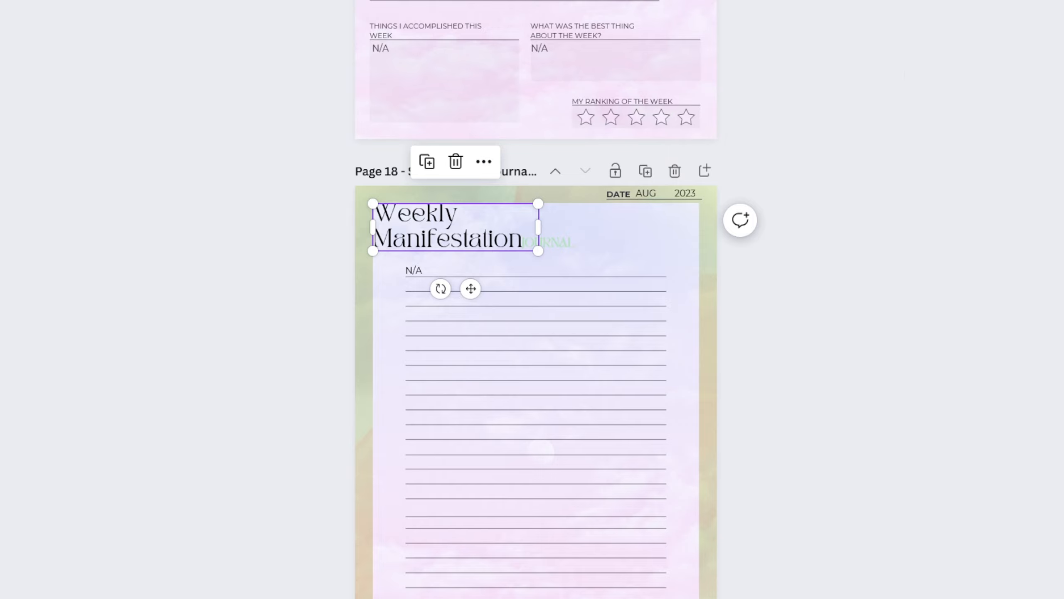
pyautogui.keyDown('ctrl'); pyautogui.scroll(5, 297, 309); pyautogui.keyUp('ctrl')
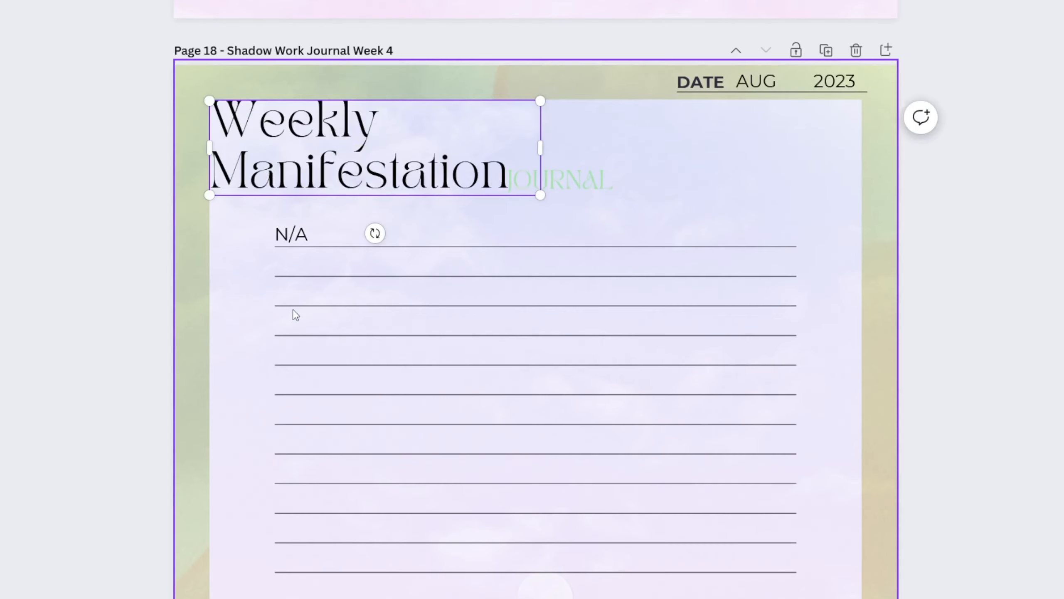
pyautogui.scroll(3, 292, 322)
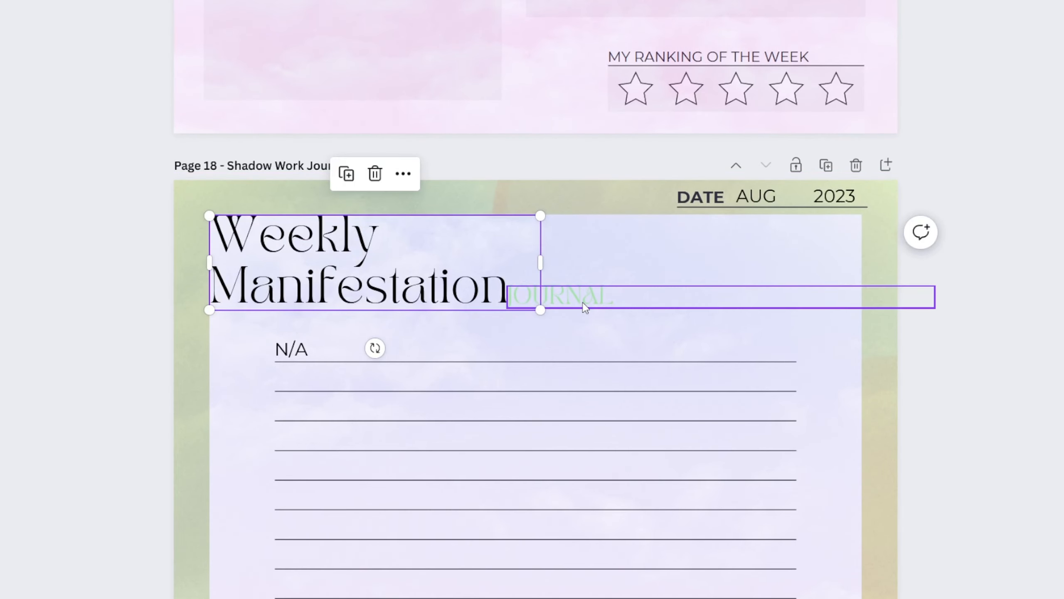
pyautogui.click(584, 302)
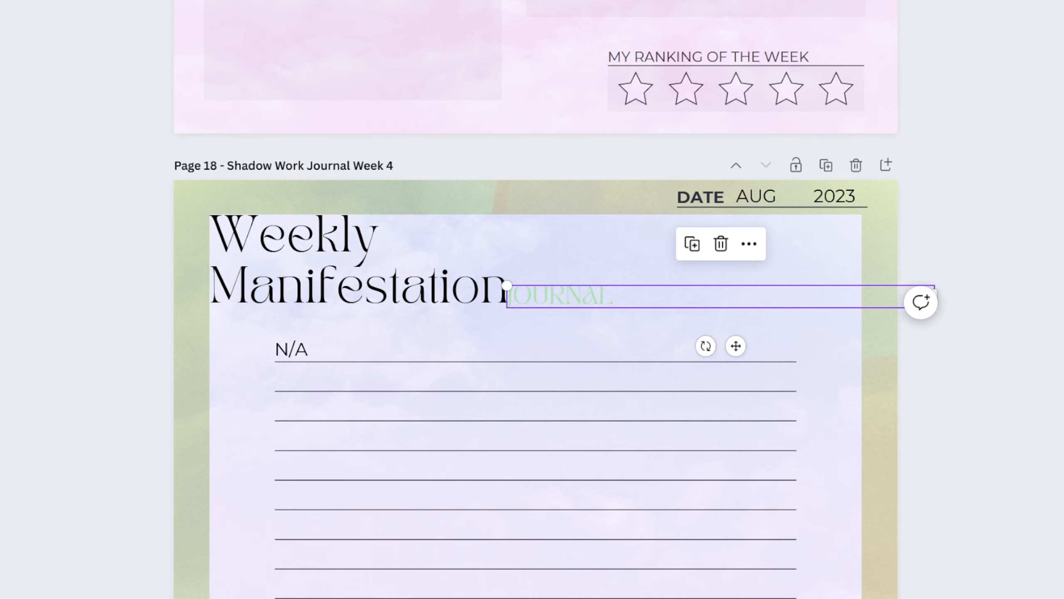
pyautogui.click(95, 2)
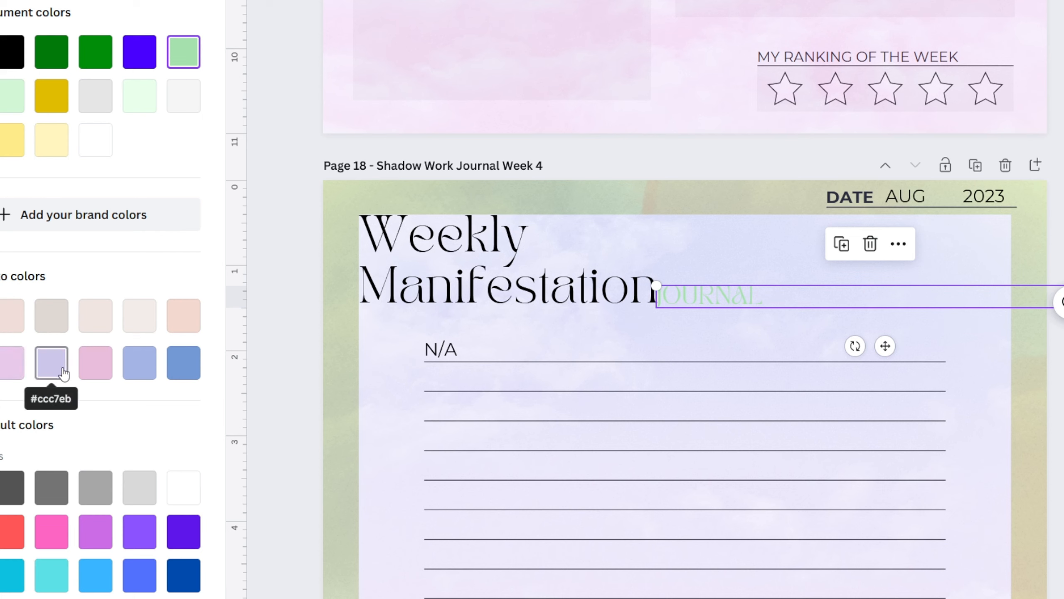
pyautogui.click(13, 373)
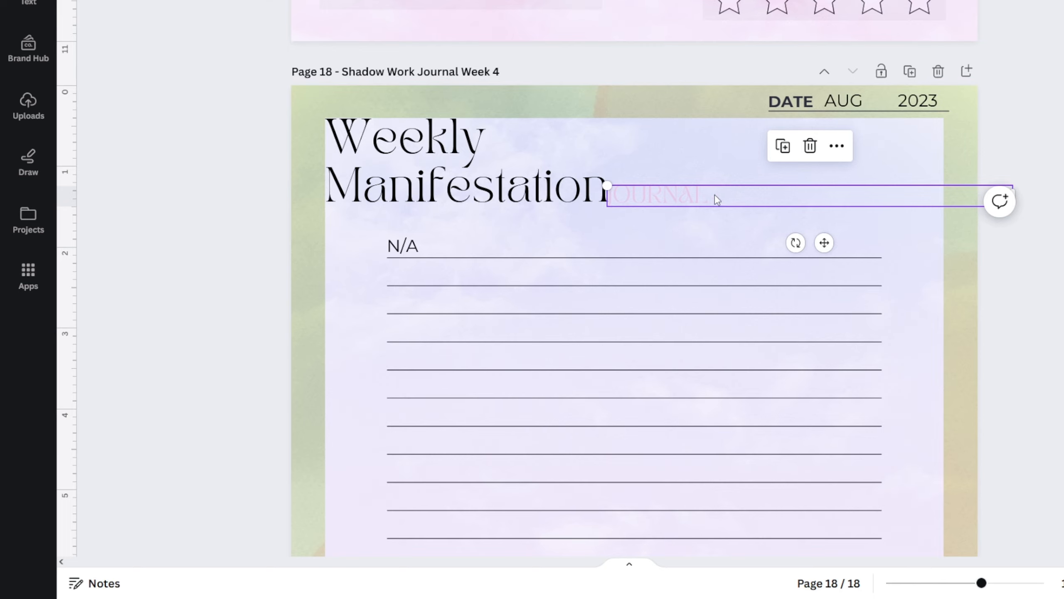
pyautogui.click(677, 198)
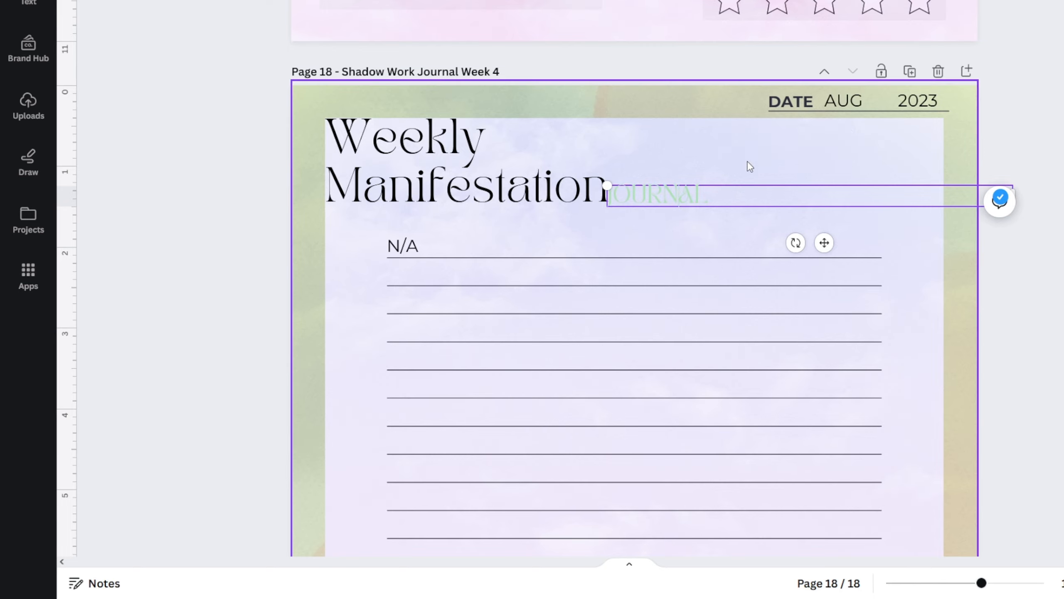
pyautogui.click(741, 226)
# Step: Recolor page 18's JOURNAL label light pink from the cloud photo's colors and replace its light green throughout the document
pyautogui.click(689, 203)
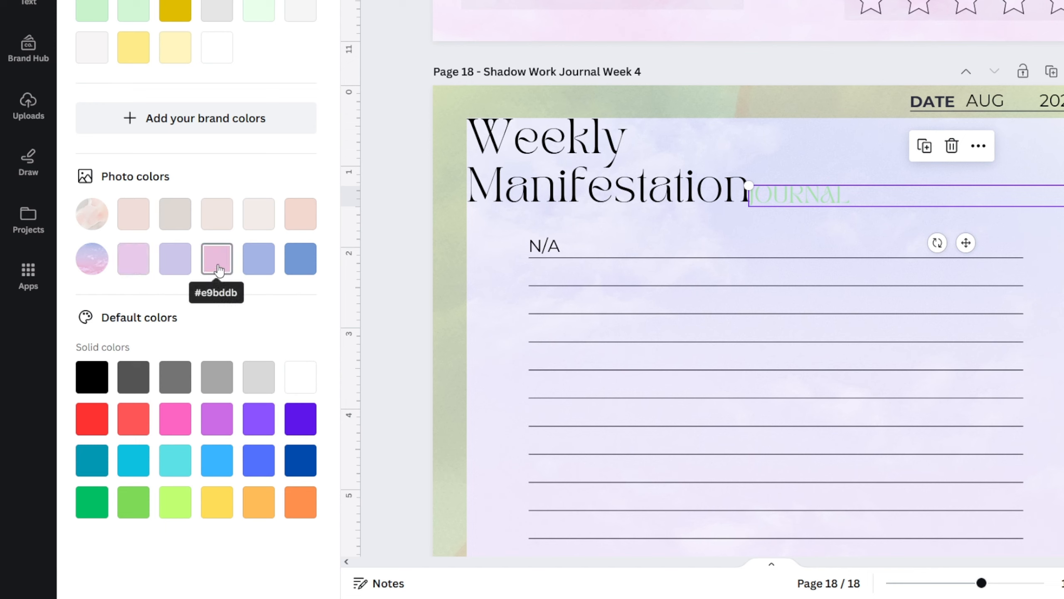
pyautogui.click(135, 270)
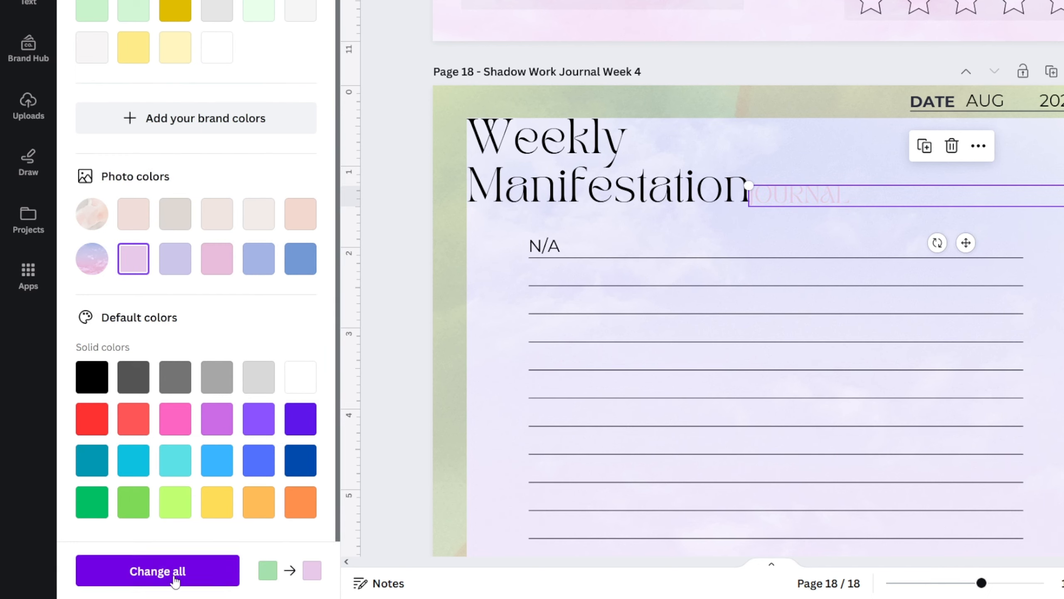
pyautogui.click(134, 566)
# Step: Darken page 18's JOURNAL label color to #D7B2D8 and replace the light pink with it throughout the document
pyautogui.scroll(10, 661, 246)
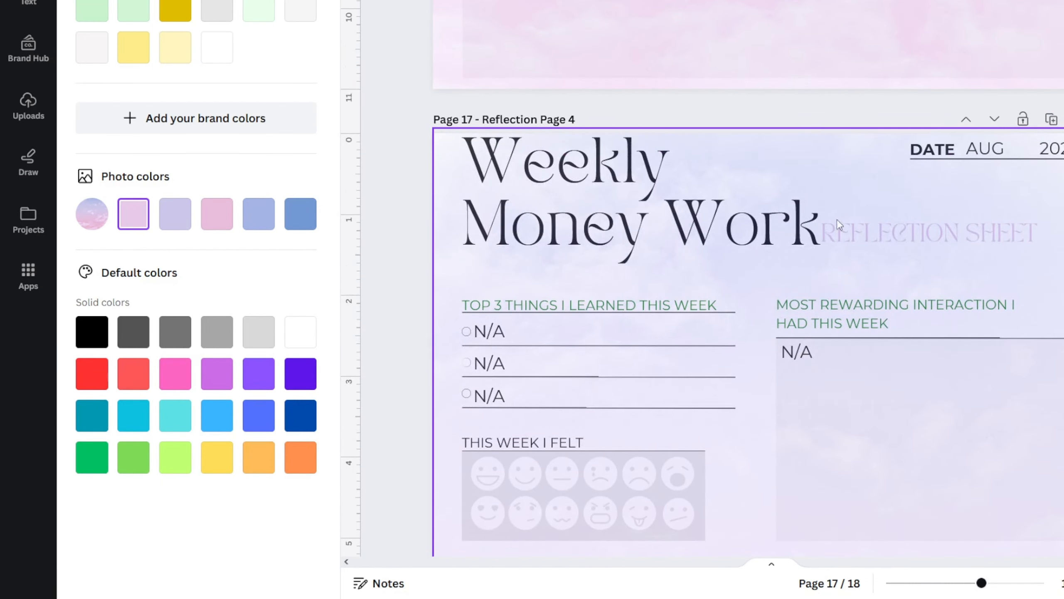
pyautogui.scroll(10, 834, 222)
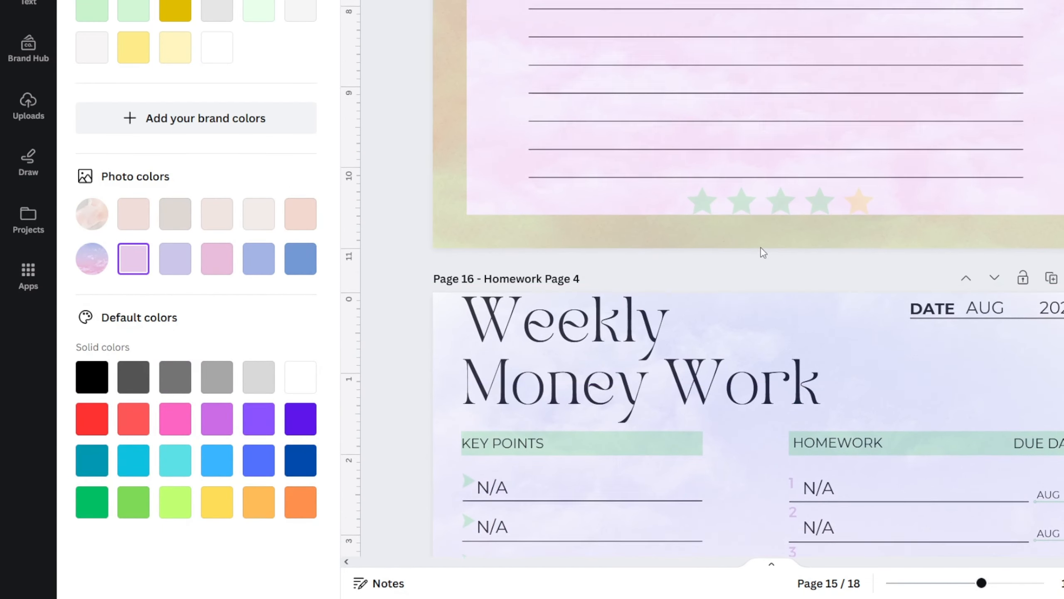
pyautogui.scroll(15, 761, 248)
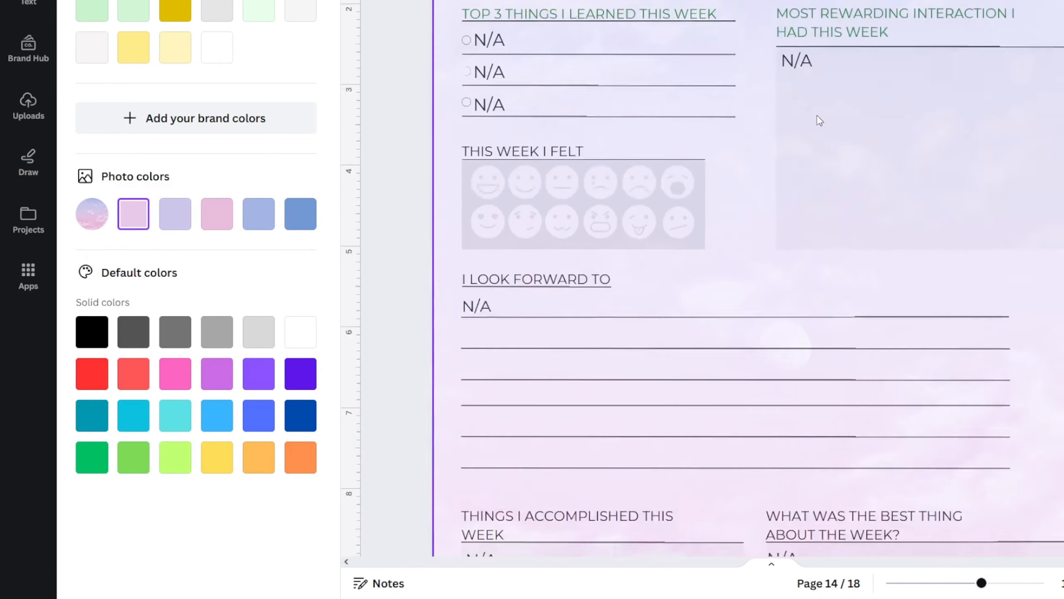
pyautogui.scroll(5, 819, 121)
pyautogui.scroll(-20, 823, 242)
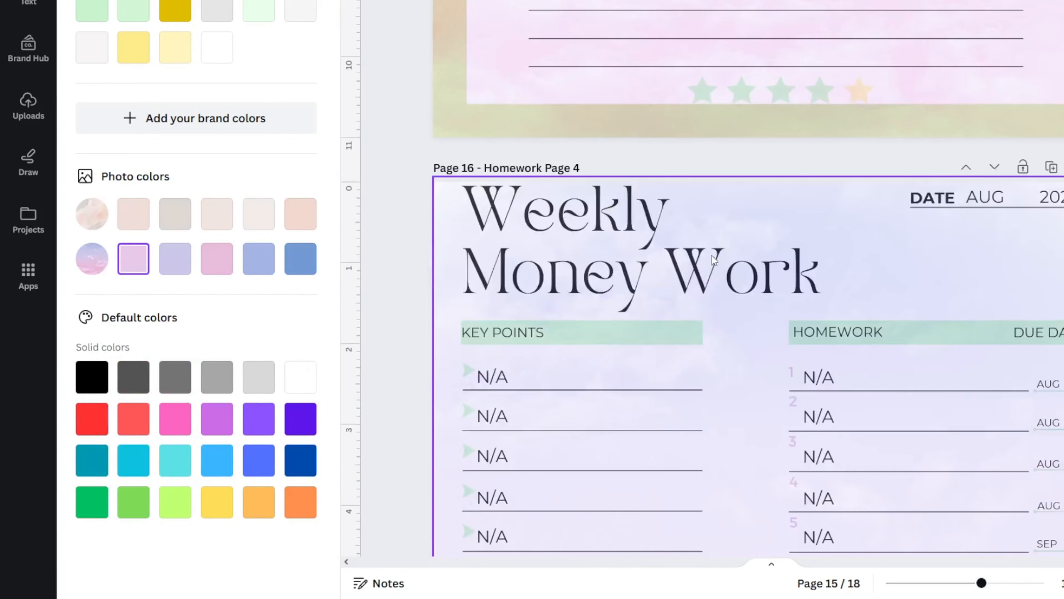
pyautogui.scroll(-20, 713, 261)
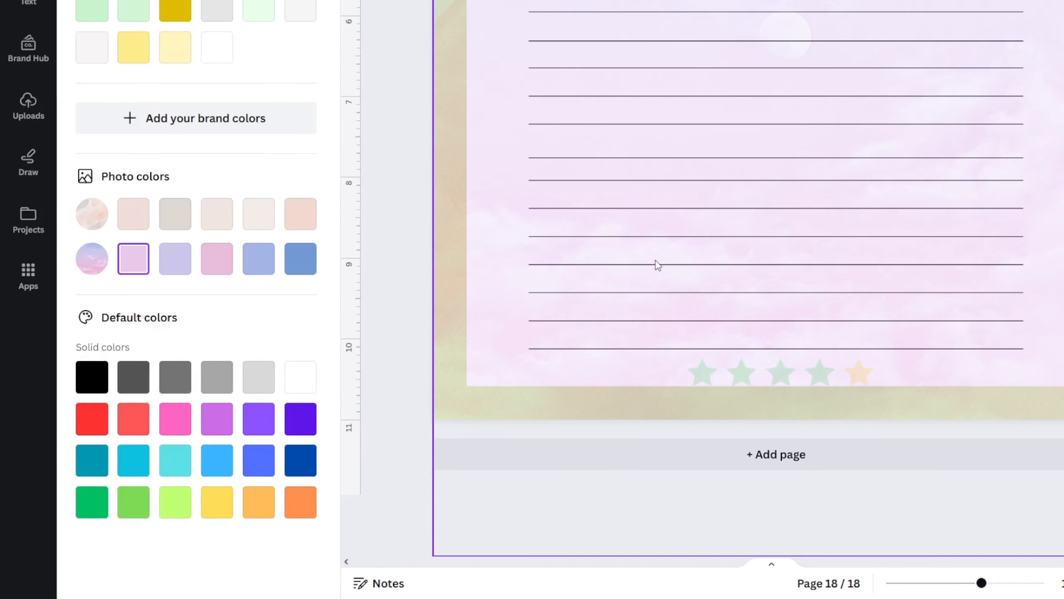
pyautogui.scroll(10, 655, 262)
pyautogui.click(761, 203)
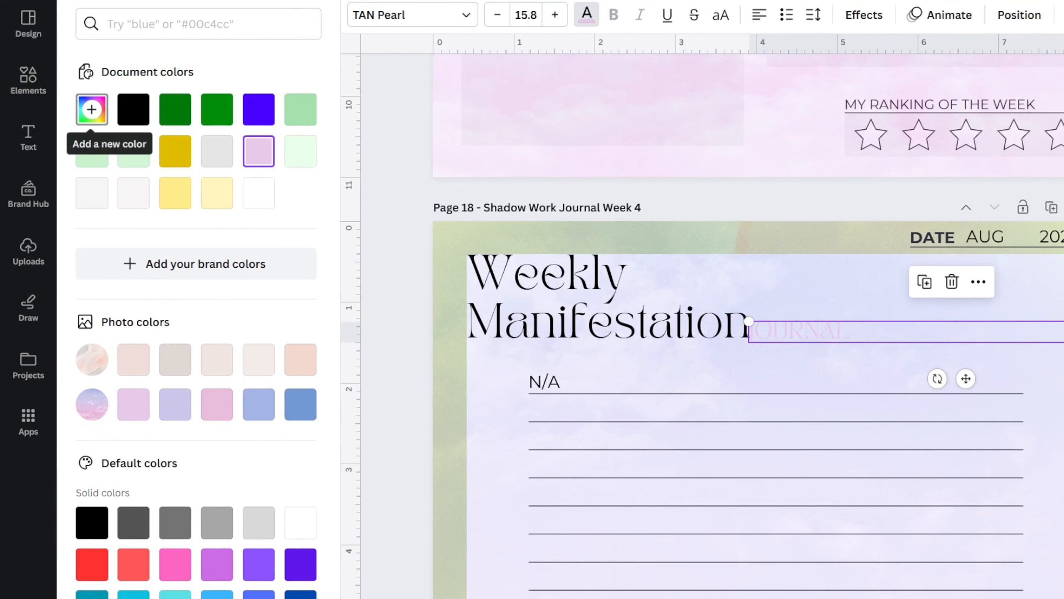
pyautogui.click(92, 109)
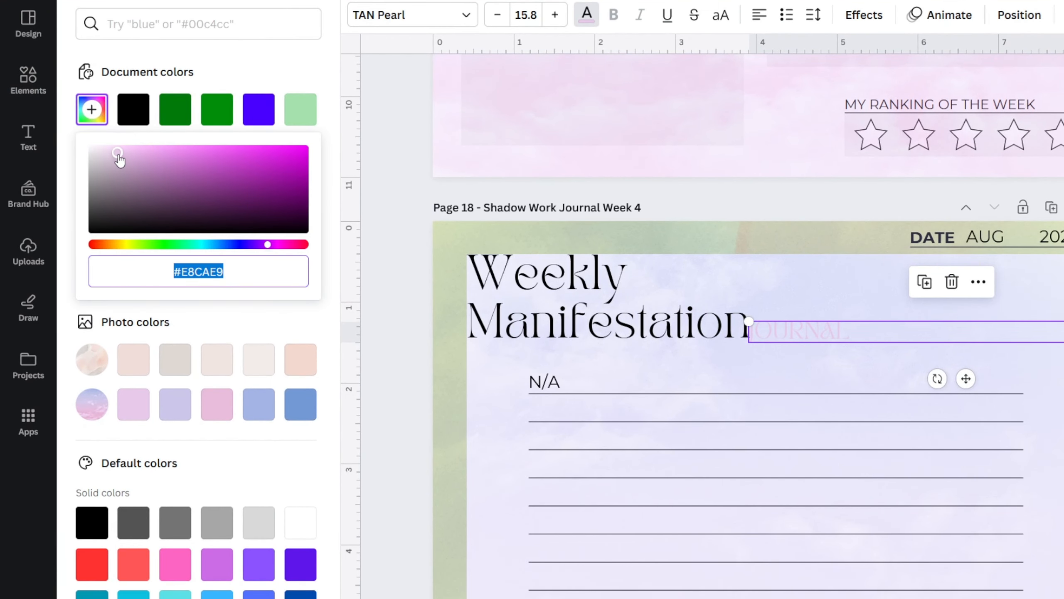
pyautogui.moveTo(119, 160); pyautogui.dragTo(129, 165)
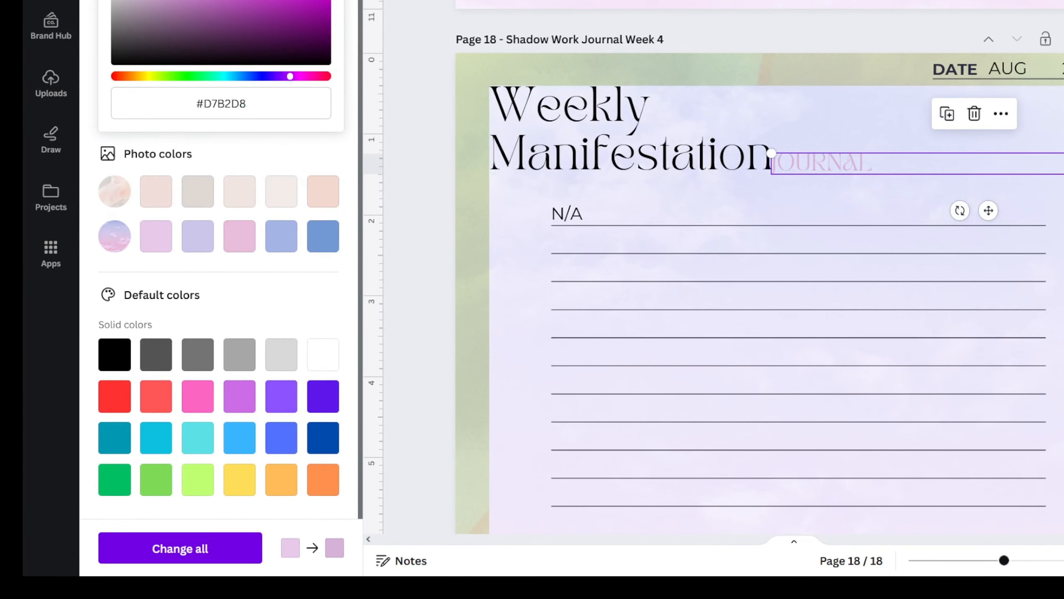
pyautogui.click(180, 548)
pyautogui.click(416, 251)
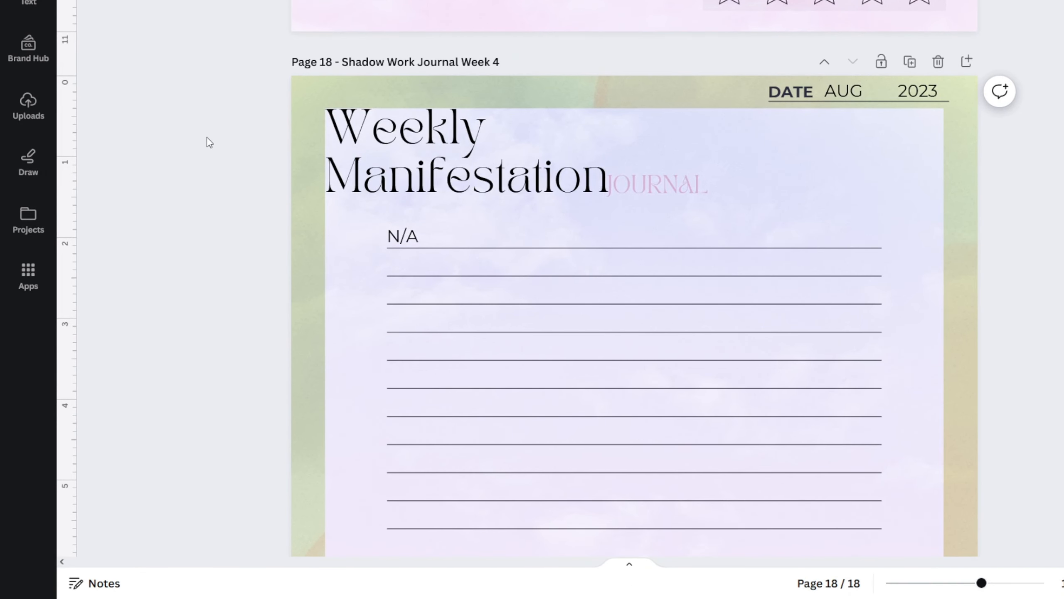
# Step: Try deleting the cloud overlay that covers page 18's green watercolor border
pyautogui.keyDown('ctrl'); pyautogui.scroll(-5, 311, 145); pyautogui.keyUp('ctrl')
pyautogui.scroll(-3, 353, 139)
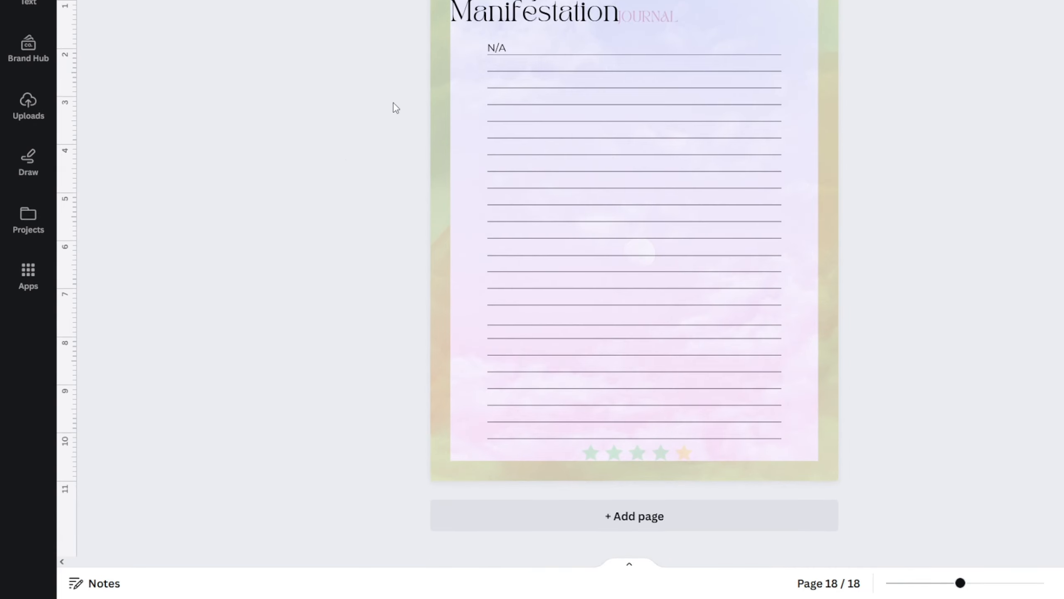
pyautogui.scroll(10, 406, 79)
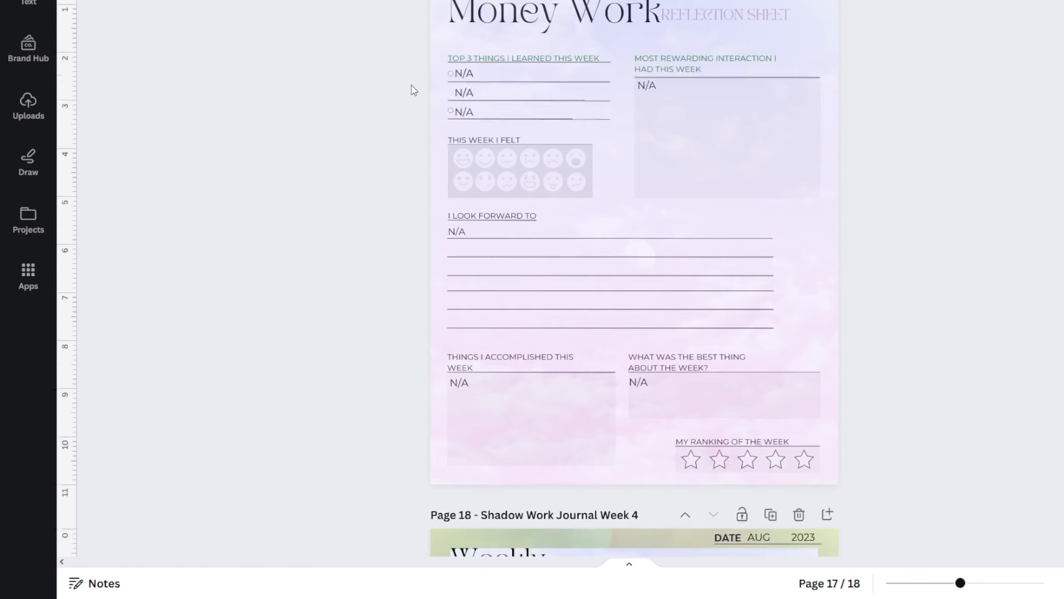
pyautogui.scroll(-5, 413, 88)
pyautogui.click(446, 111)
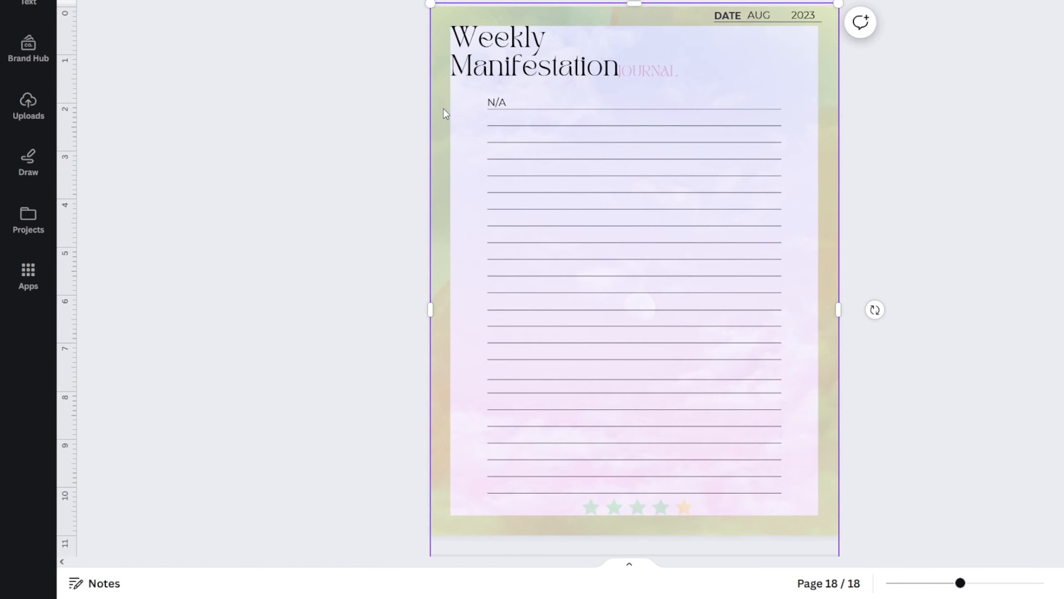
pyautogui.moveTo(442, 108); pyautogui.dragTo(467, 123)
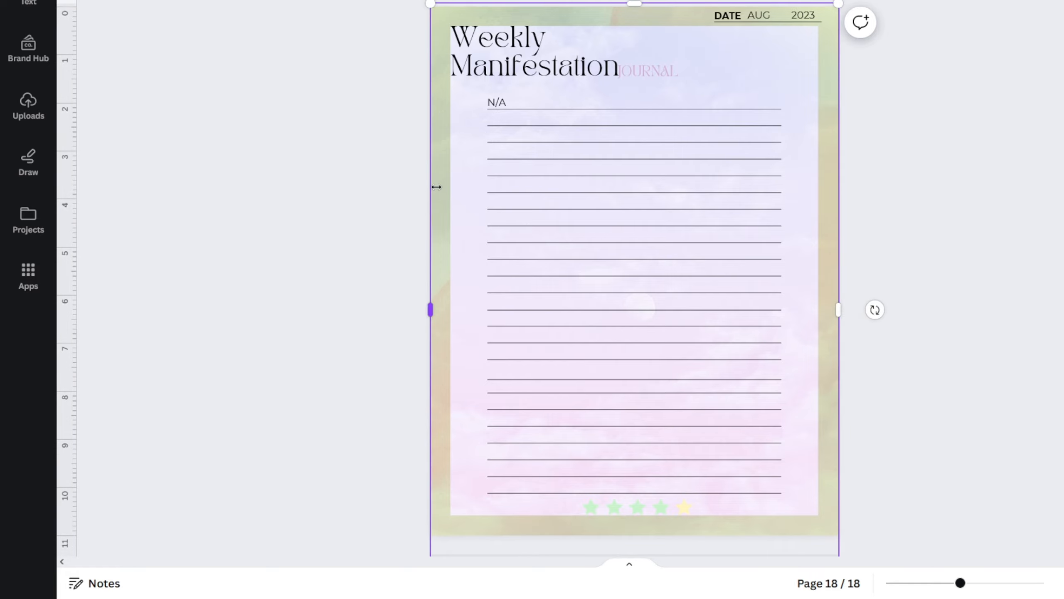
pyautogui.press('Delete')
pyautogui.hotkey('ctrl', 'z')
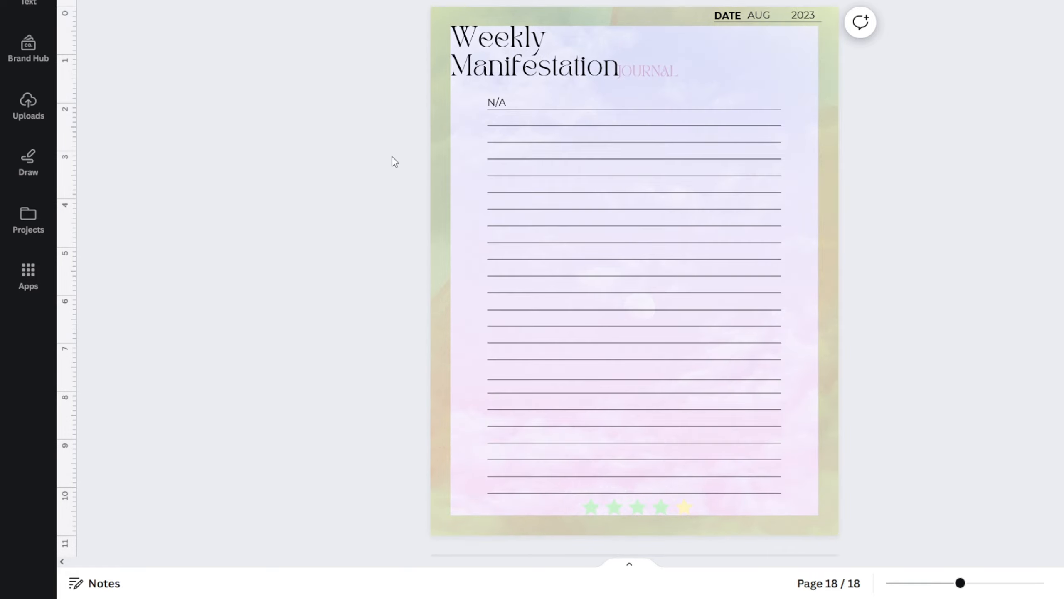
# Step: Try removing page 18's cloud overlay to reach the green watercolor background behind the lined sheet
pyautogui.click(563, 196)
pyautogui.click(474, 263)
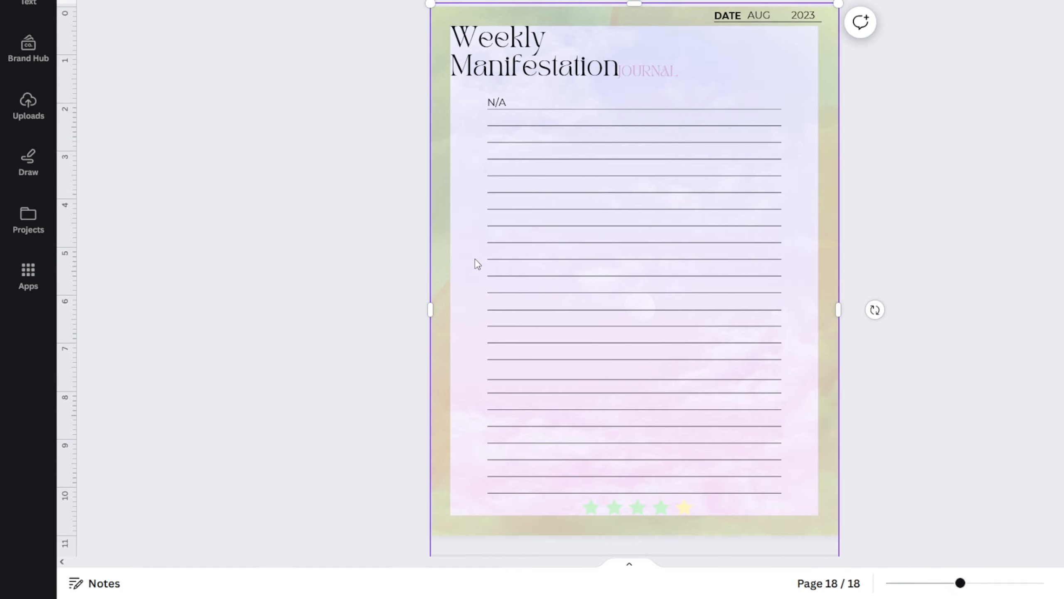
pyautogui.press('Delete')
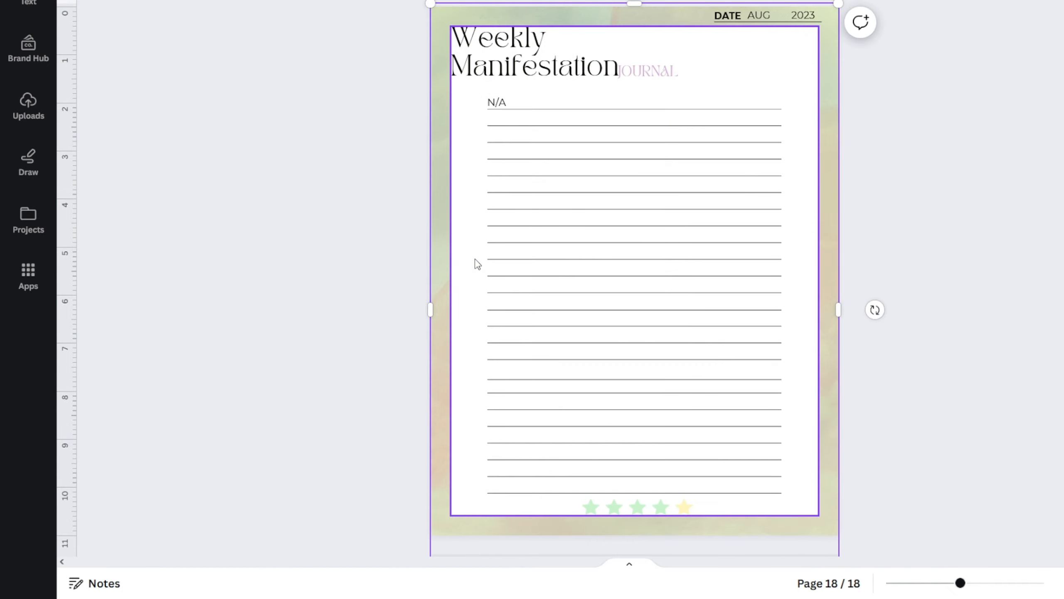
pyautogui.press('Delete')
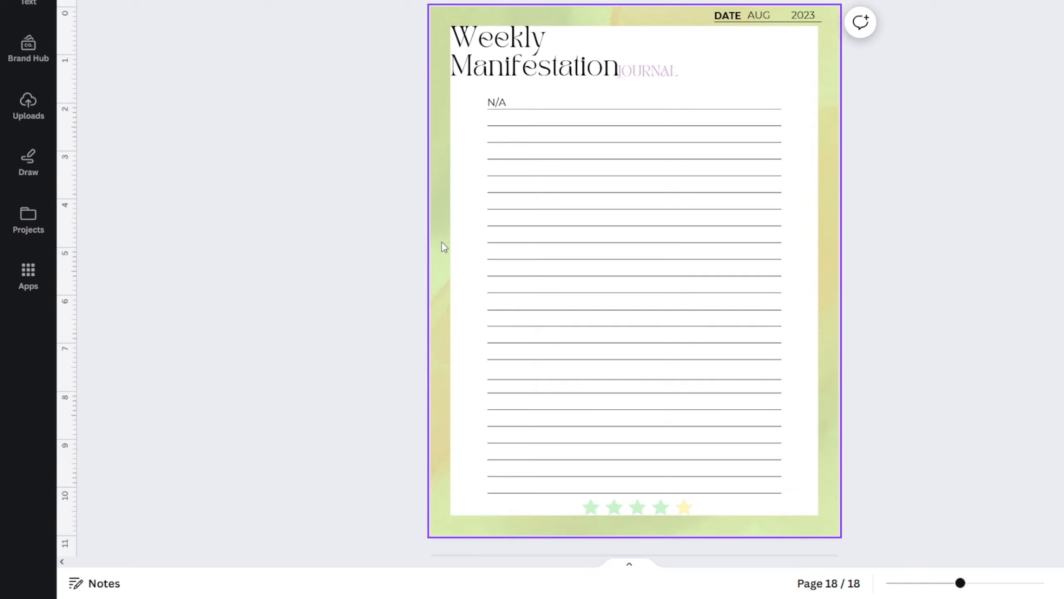
pyautogui.hotkey('ctrl', 'z')
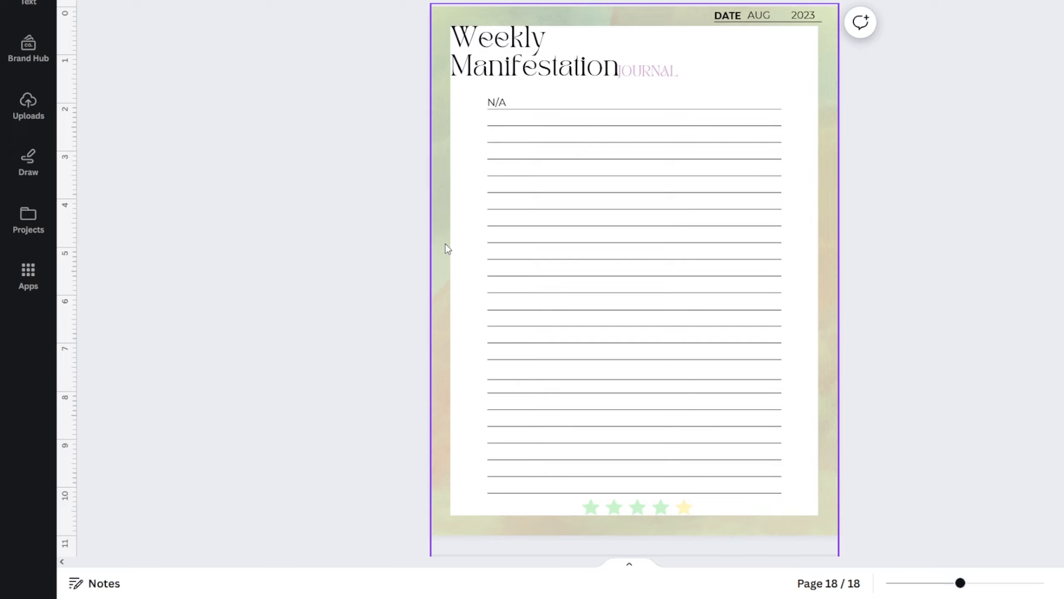
pyautogui.click(444, 241)
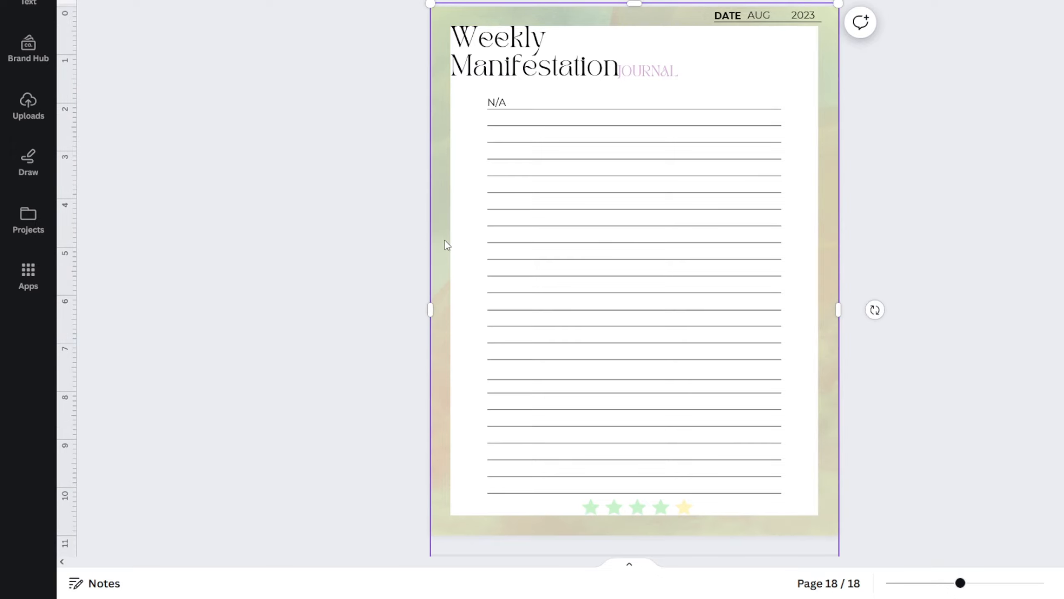
pyautogui.hotkey('ctrl', ']')
pyautogui.click(255, 336)
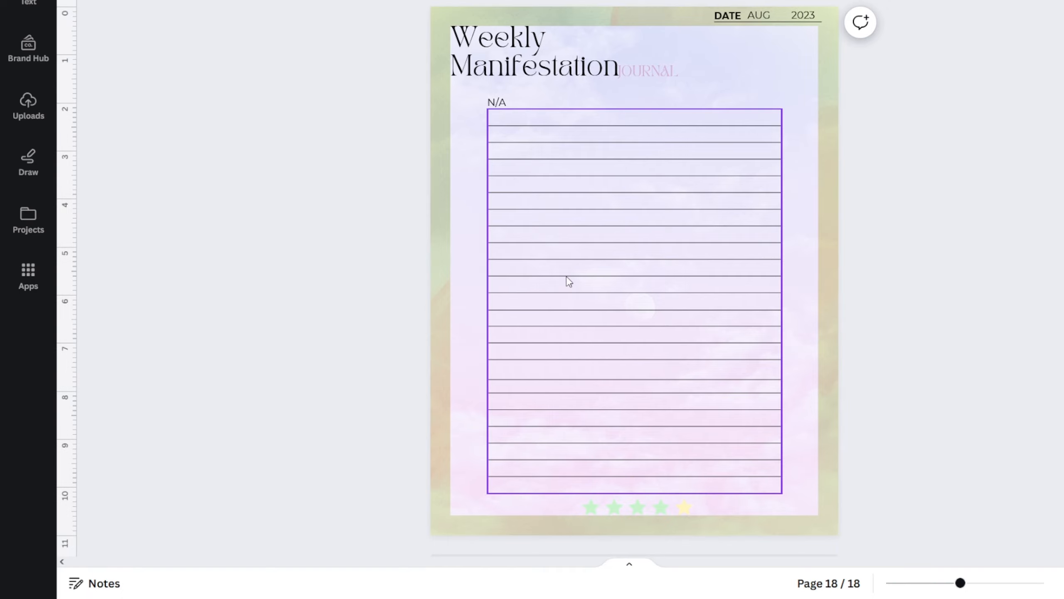
# Step: Delete the green watercolor background from page 18 and restore the cloud overlay
pyautogui.click(472, 255)
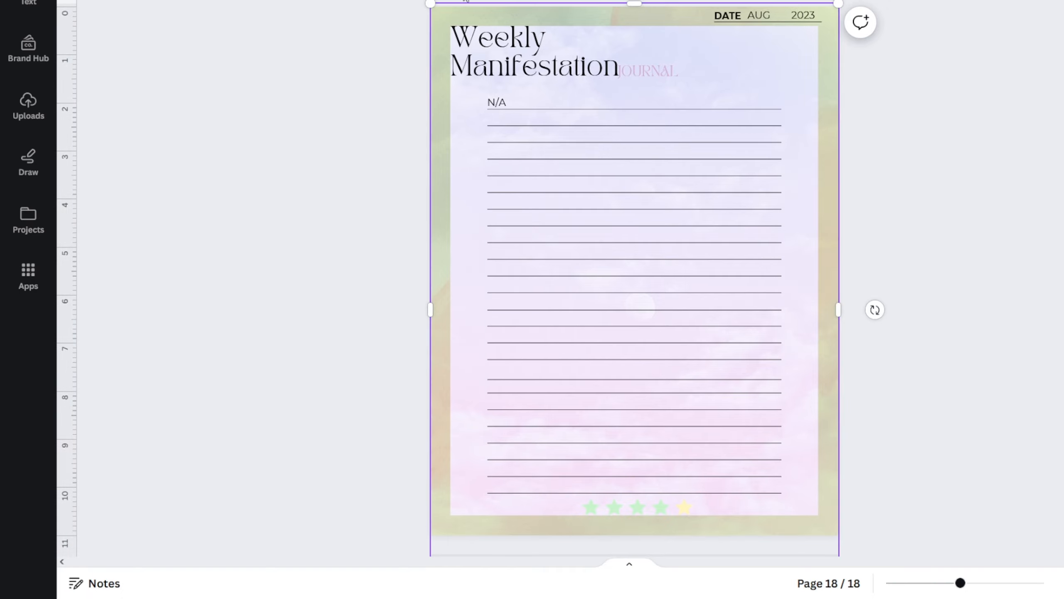
pyautogui.click(471, 200)
pyautogui.click(441, 214)
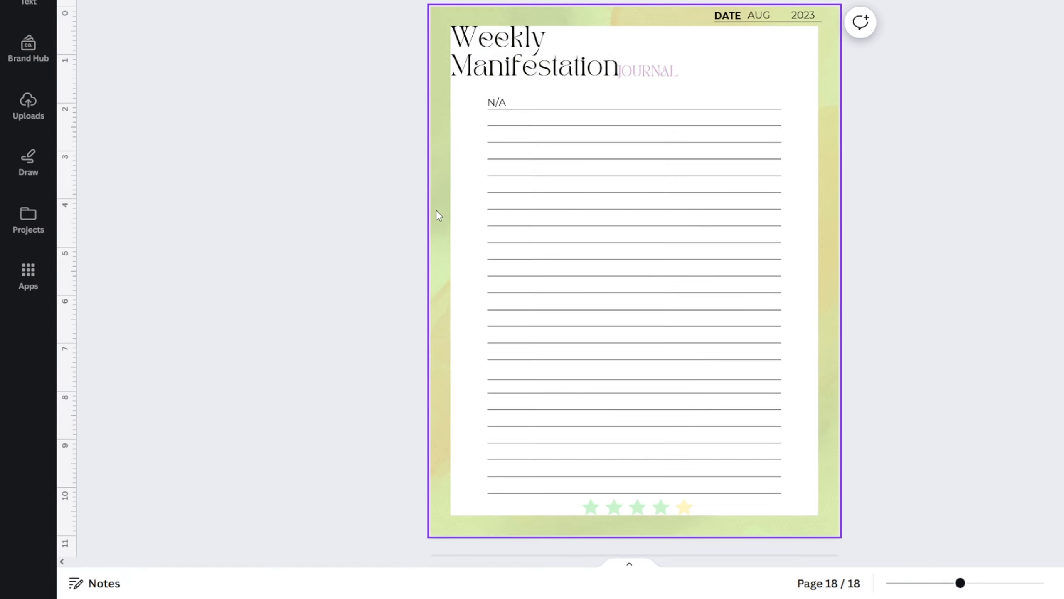
pyautogui.click(425, 209)
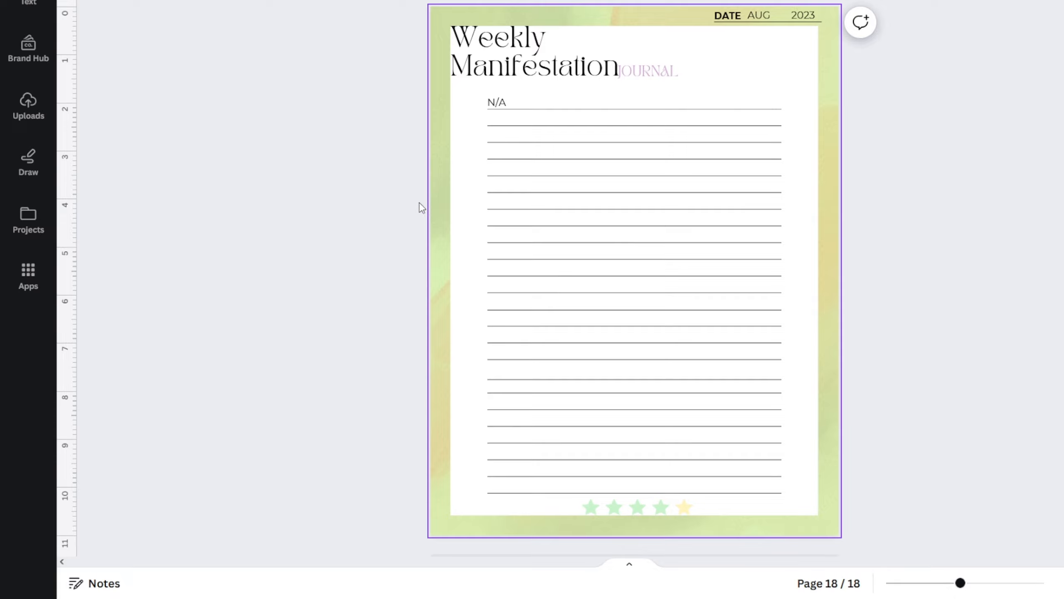
pyautogui.hotkey('ctrl', 'z')
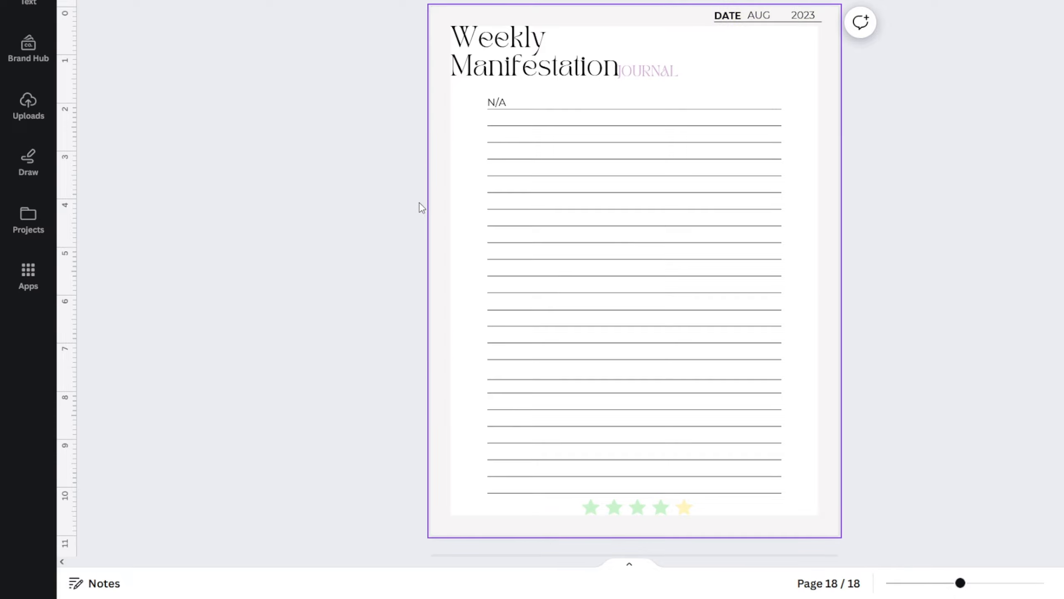
pyautogui.hotkey('ctrl', 'z')
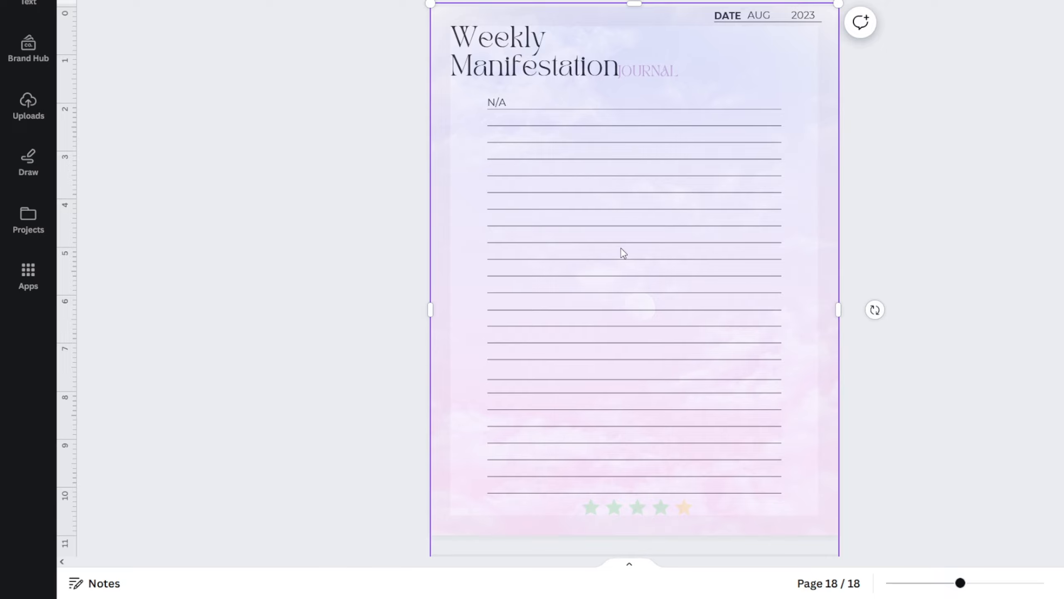
# Step: Cut the cloud overlay from page 18 and set the page background to solid purple from the default colors
pyautogui.click(869, 168)
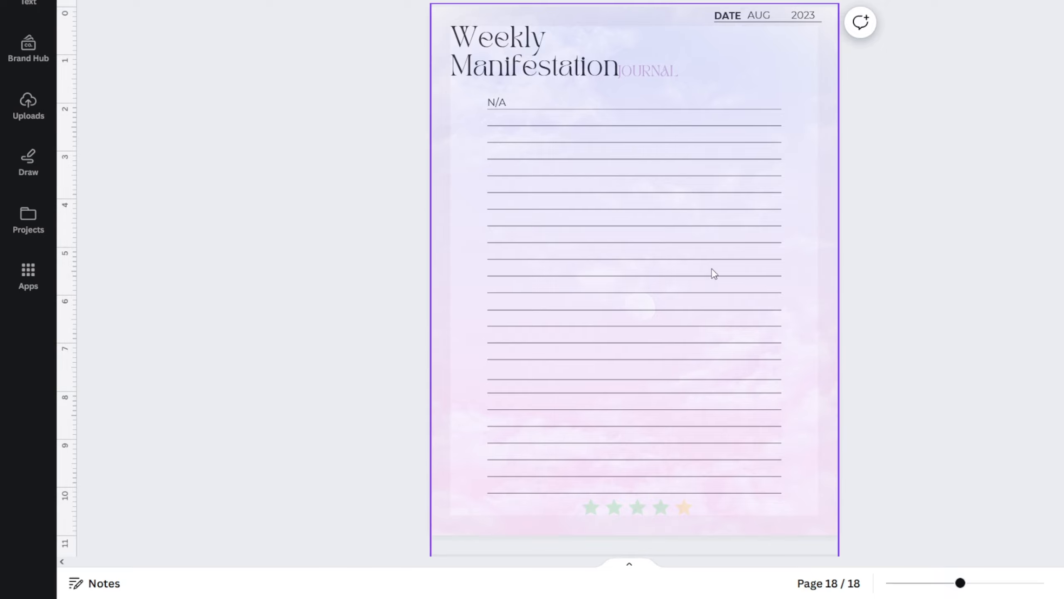
pyautogui.click(464, 201)
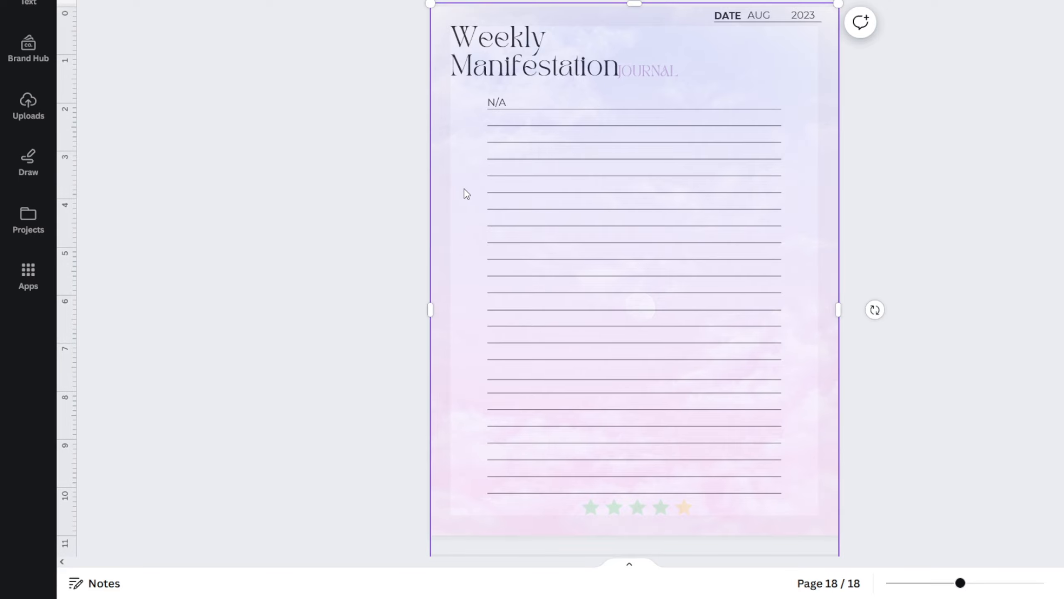
pyautogui.press('Delete')
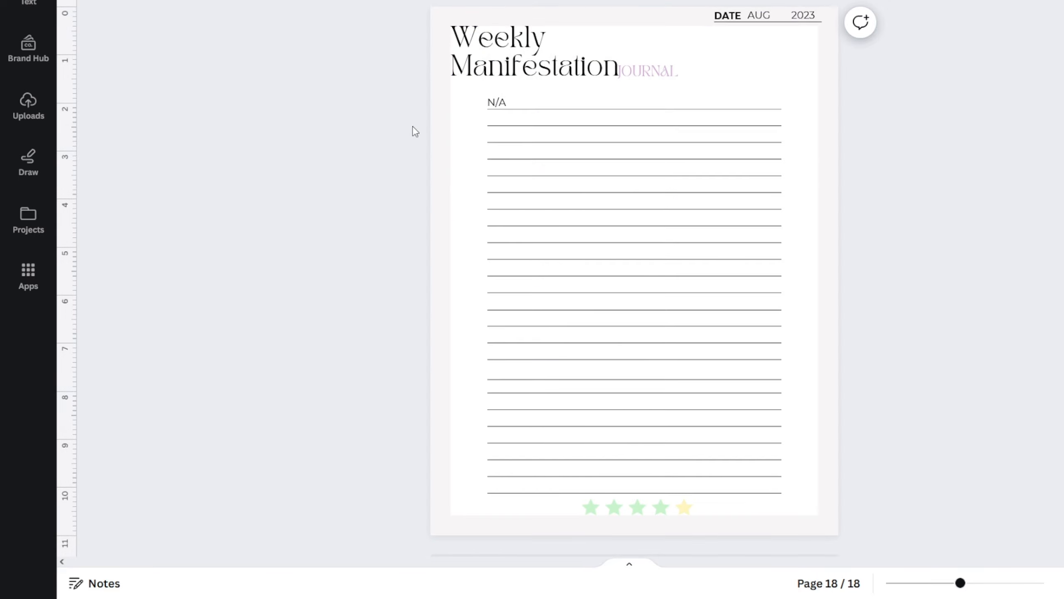
pyautogui.scroll(1, 395, 159)
pyautogui.scroll(-1, 396, 161)
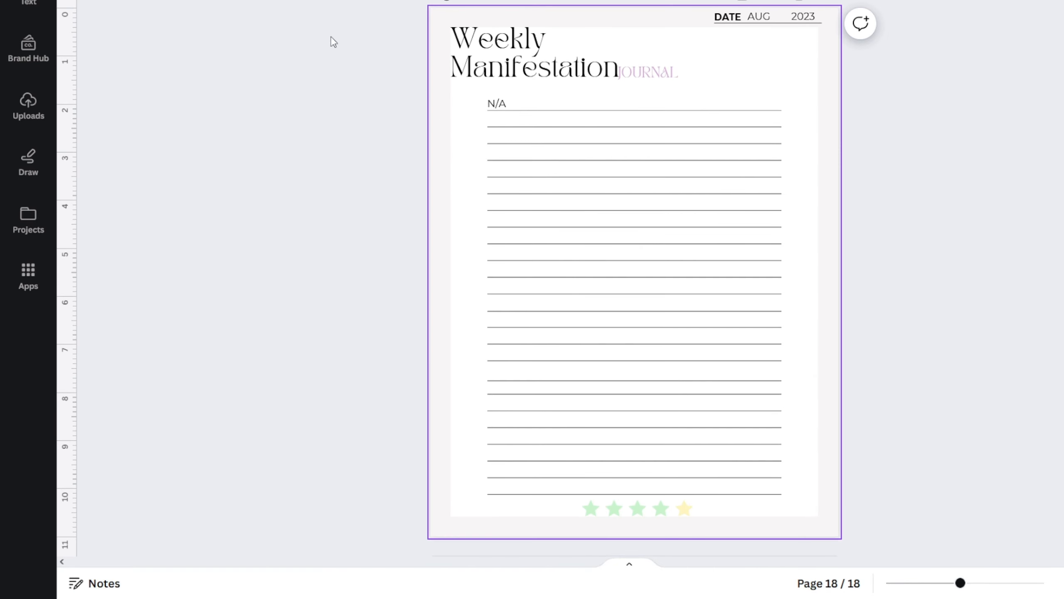
pyautogui.click(83, 1)
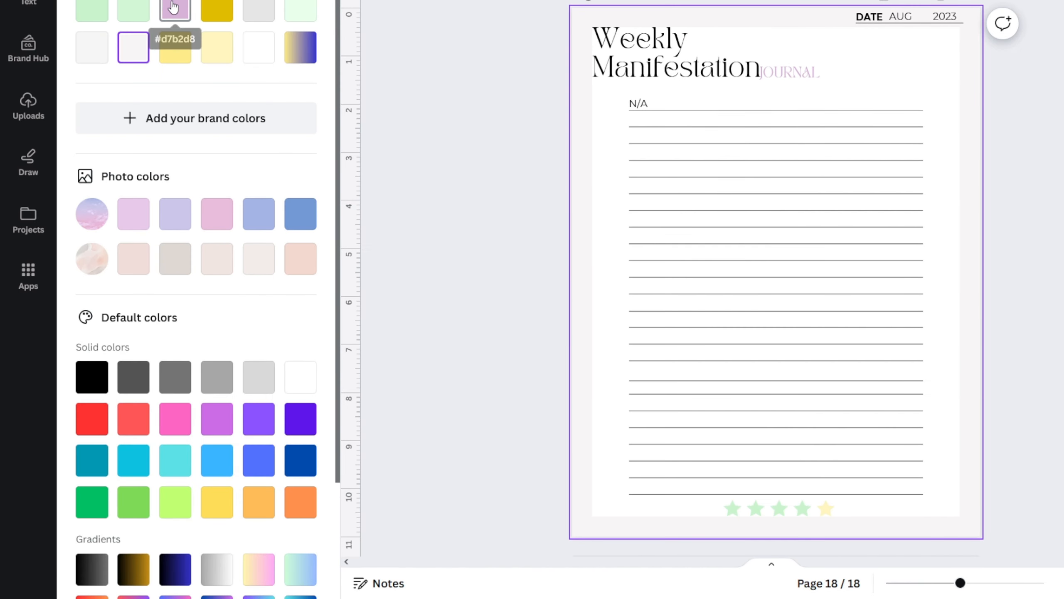
pyautogui.click(254, 421)
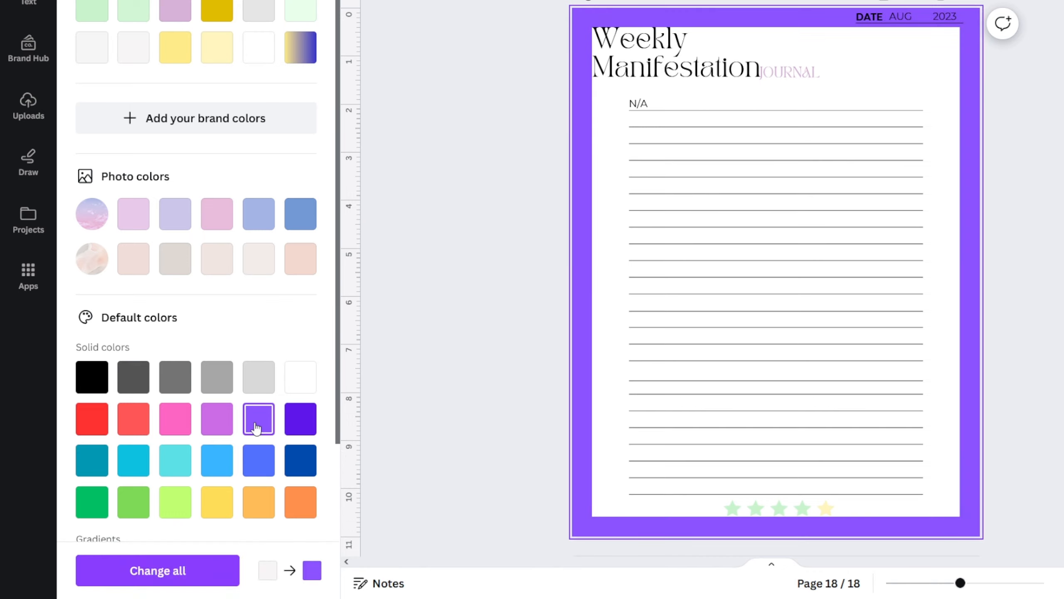
# Step: Lighten page 18's purple background and paste the cloud overlay back over the page
pyautogui.click(92, 2)
pyautogui.moveTo(194, 69); pyautogui.dragTo(197, 24)
pyautogui.click(501, 31)
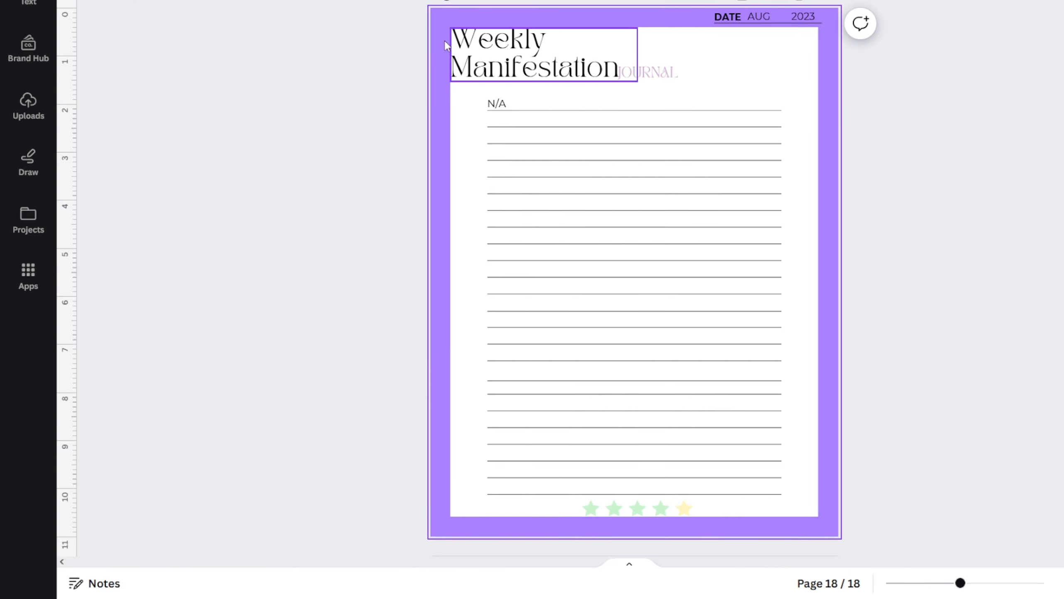
pyautogui.hotkey('ctrl', 'v')
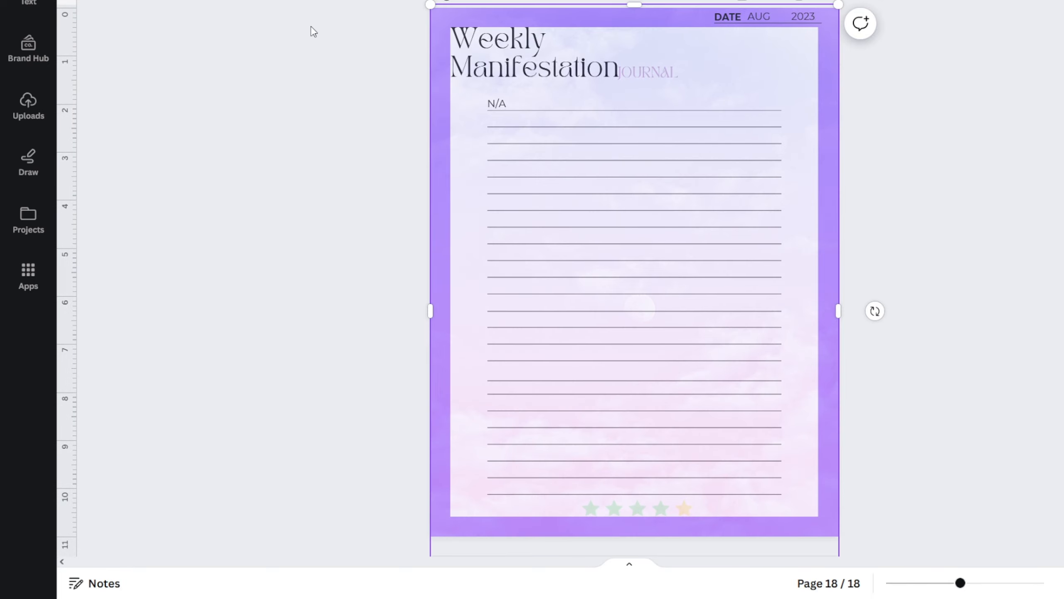
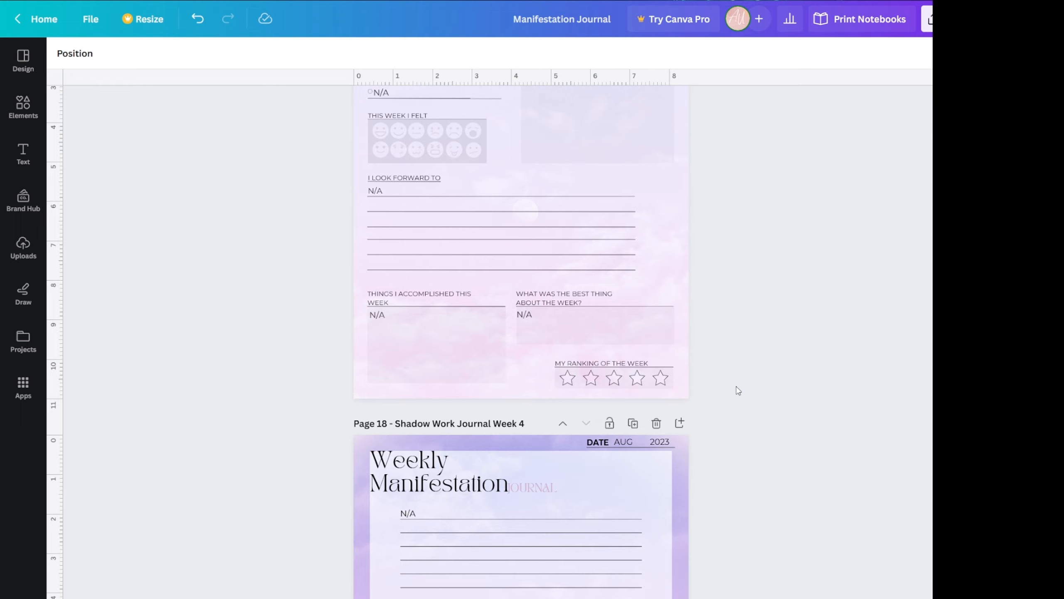
# Step: Duplicate the Weekly Manifestation journal page 18 three times to make pages 19 to 21
pyautogui.scroll(-5, 737, 392)
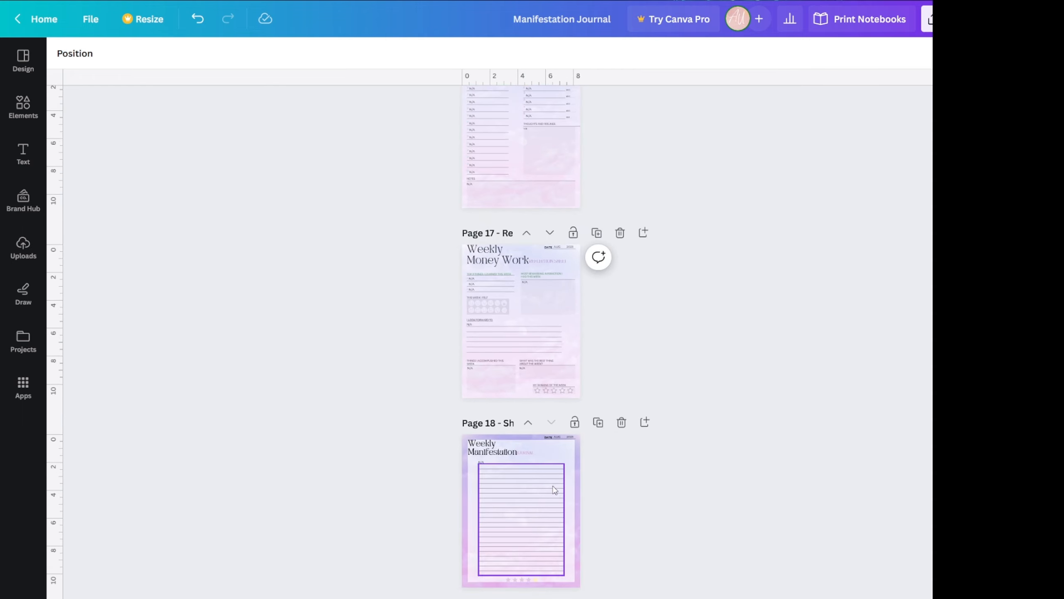
pyautogui.scroll(4, 557, 491)
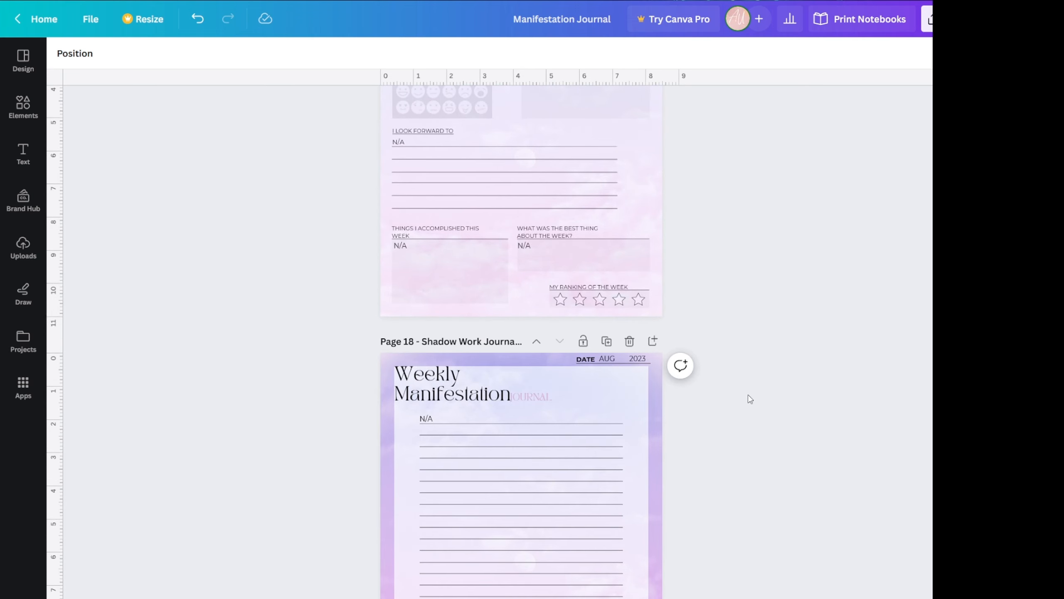
pyautogui.scroll(-3, 544, 398)
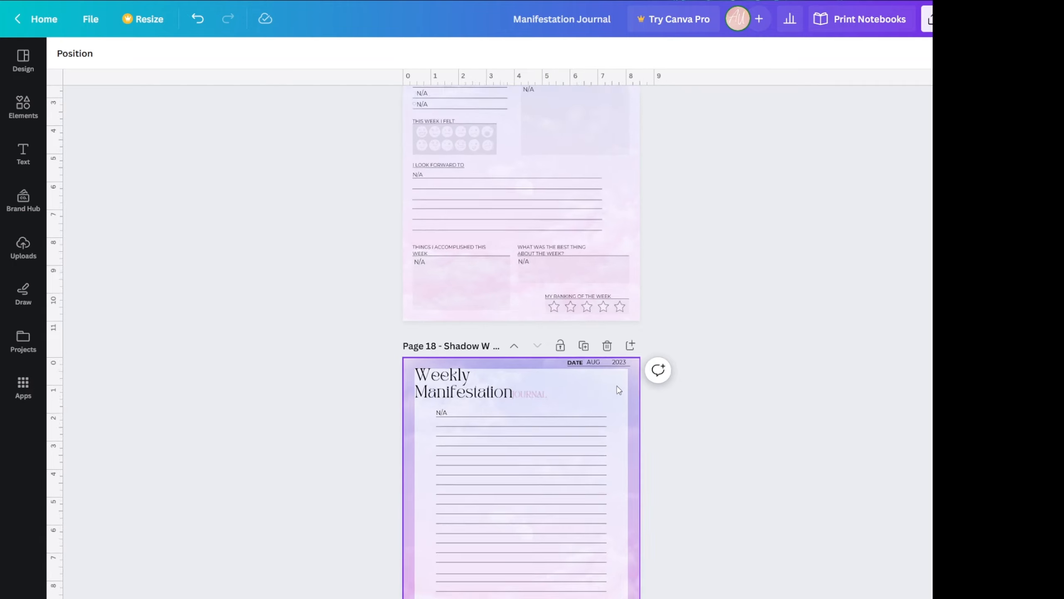
pyautogui.scroll(-2, 539, 403)
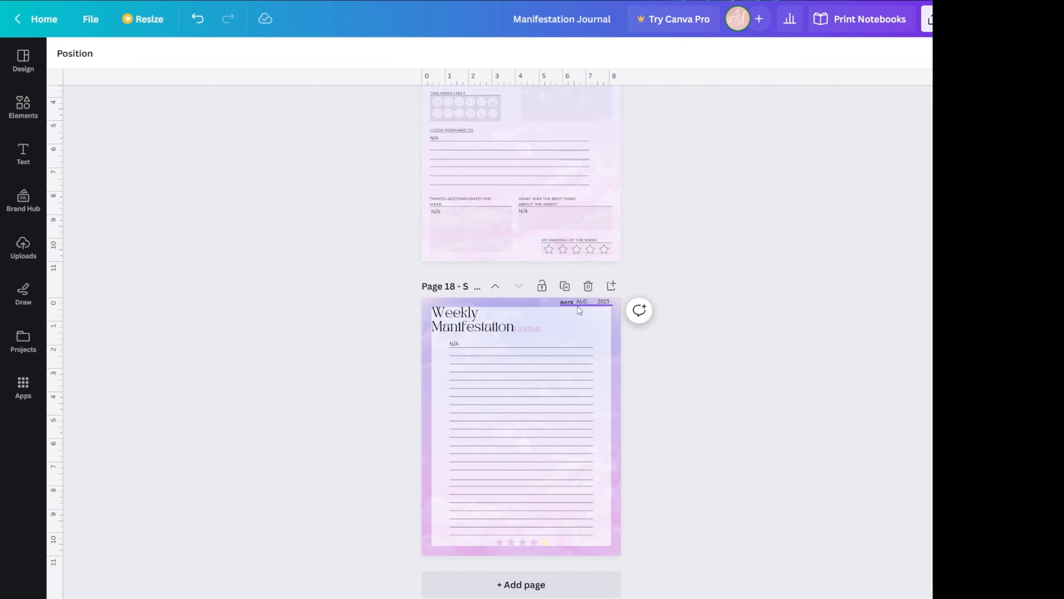
pyautogui.click(565, 287)
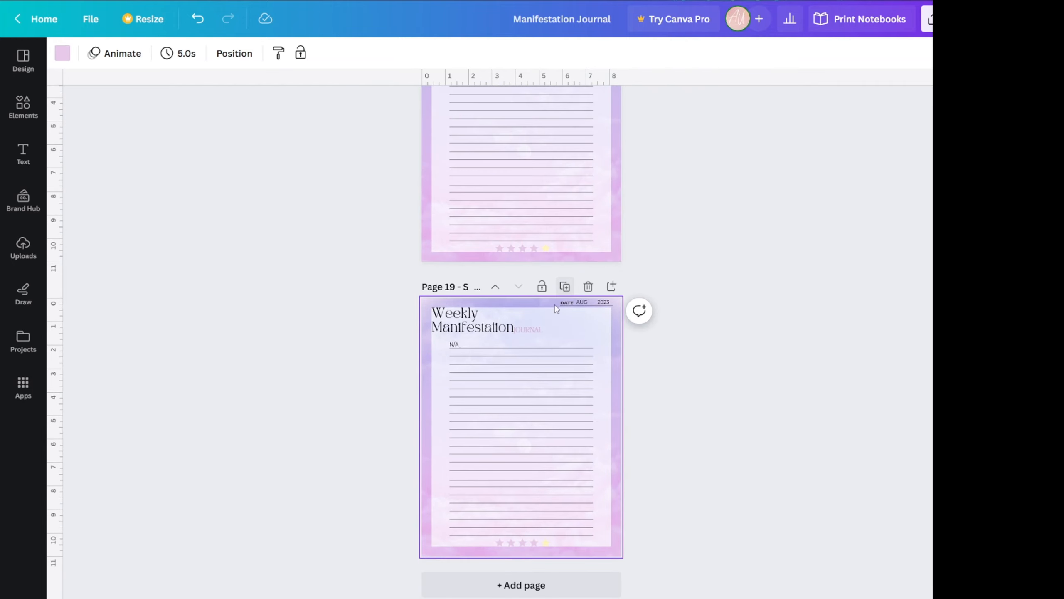
pyautogui.click(564, 287)
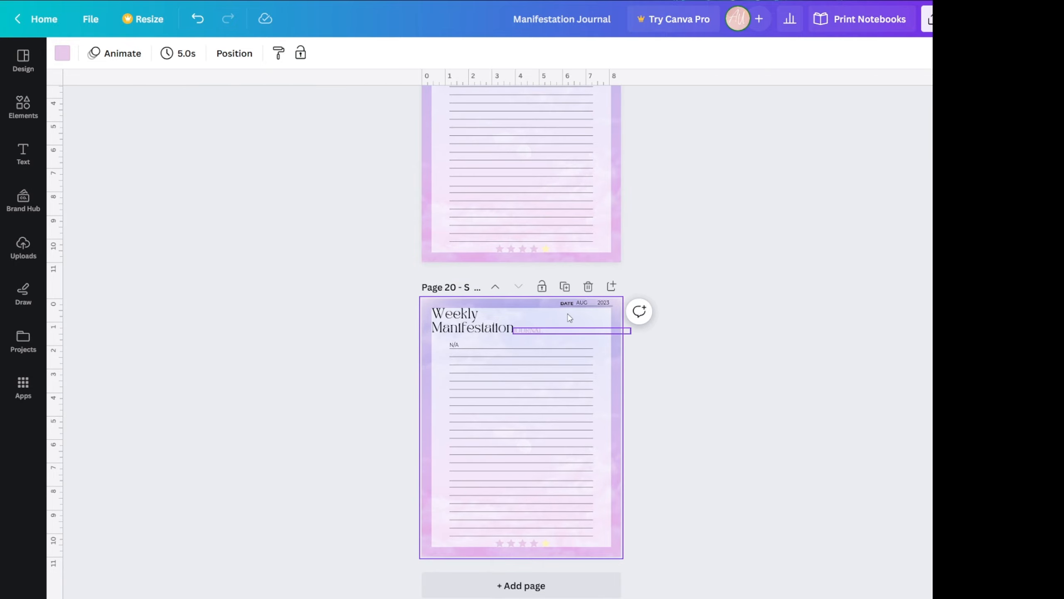
pyautogui.click(565, 287)
pyautogui.scroll(15, 515, 404)
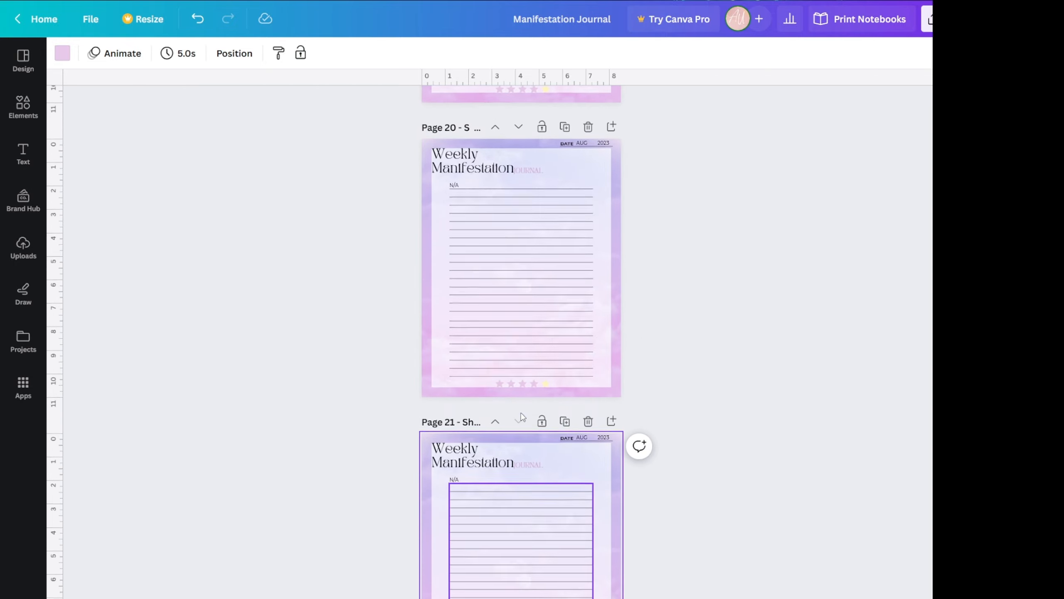
pyautogui.scroll(3, 585, 401)
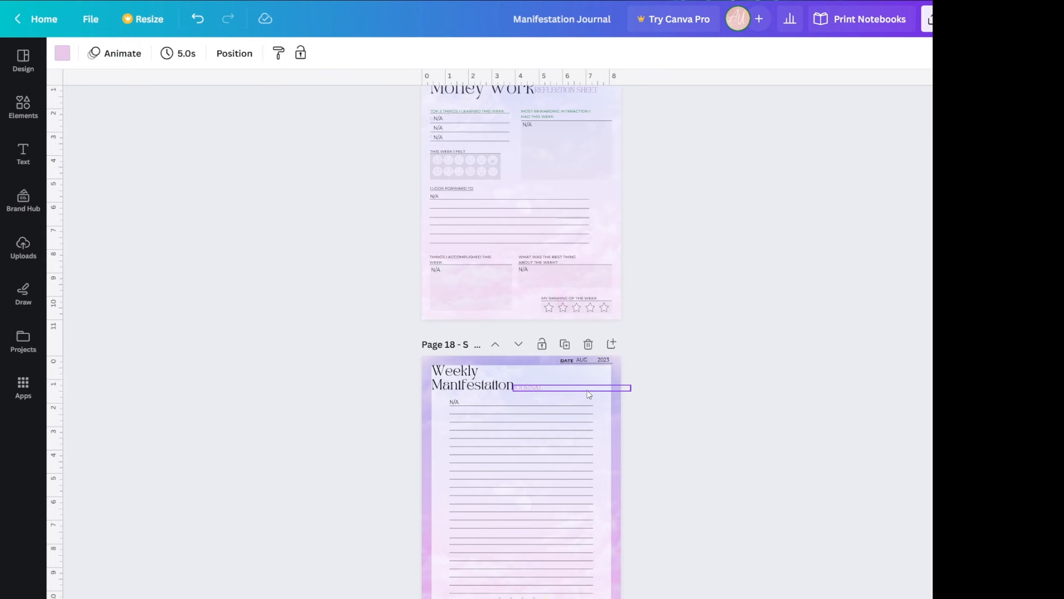
pyautogui.scroll(-15, 575, 392)
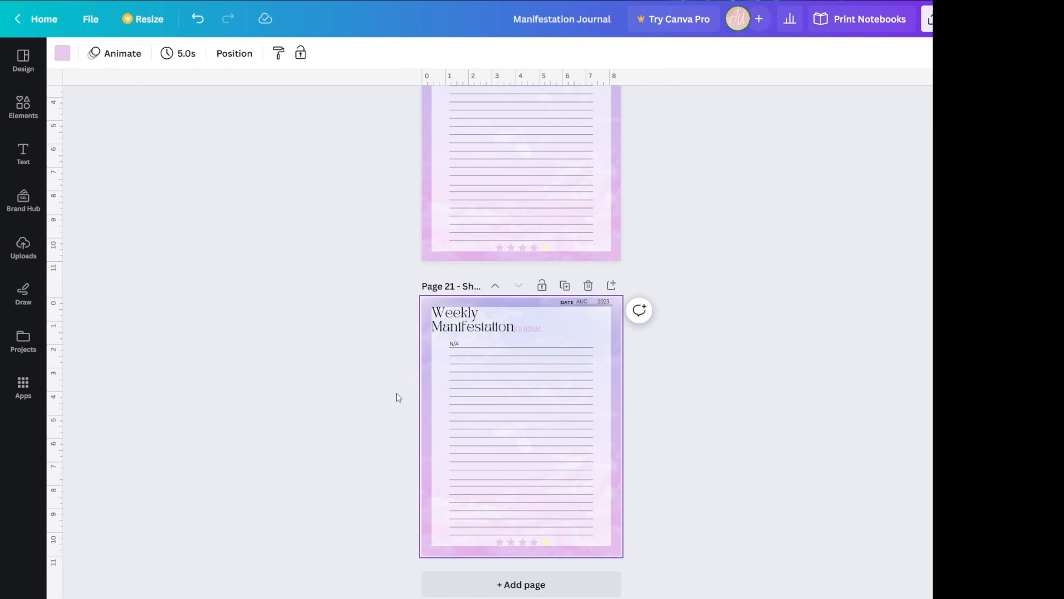
pyautogui.scroll(5, 416, 386)
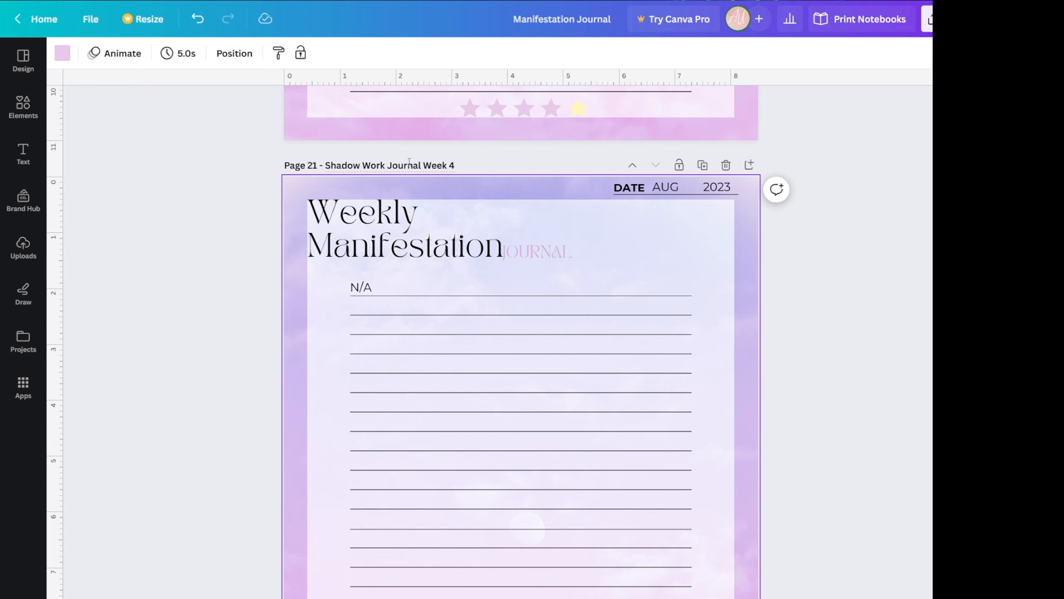
# Step: Rename page 21 as "Manifestation Journal Week 4"
pyautogui.moveTo(387, 165); pyautogui.dragTo(325, 166)
pyautogui.write('M')
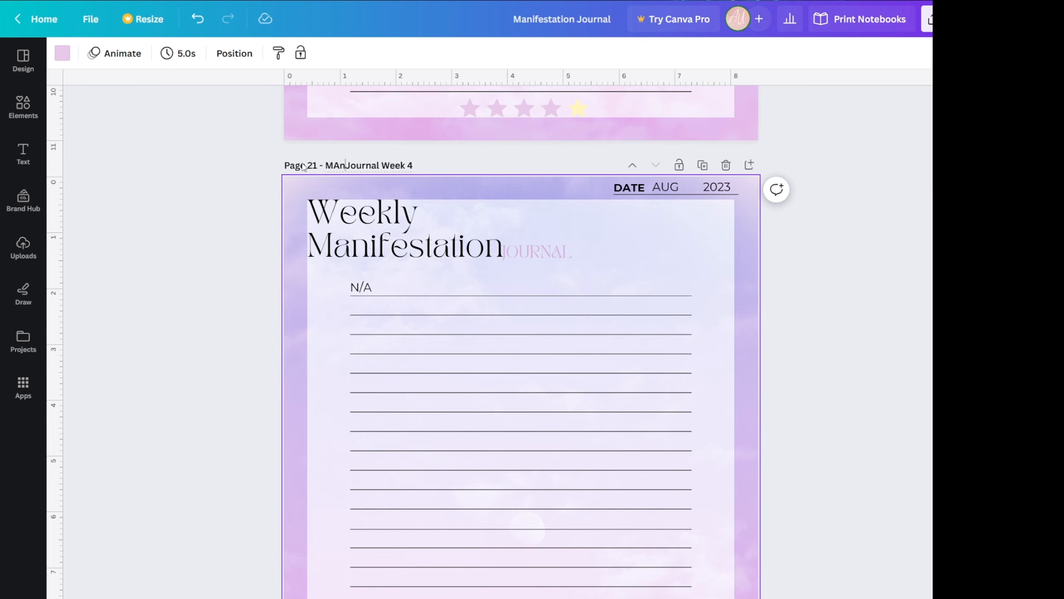
pyautogui.write('anifestation')
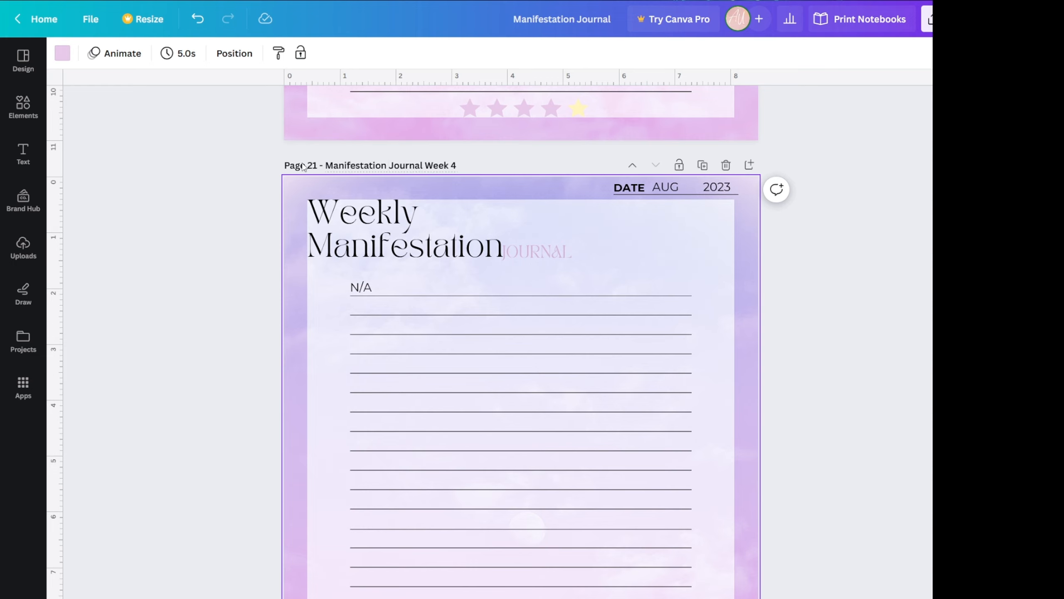
pyautogui.click(240, 220)
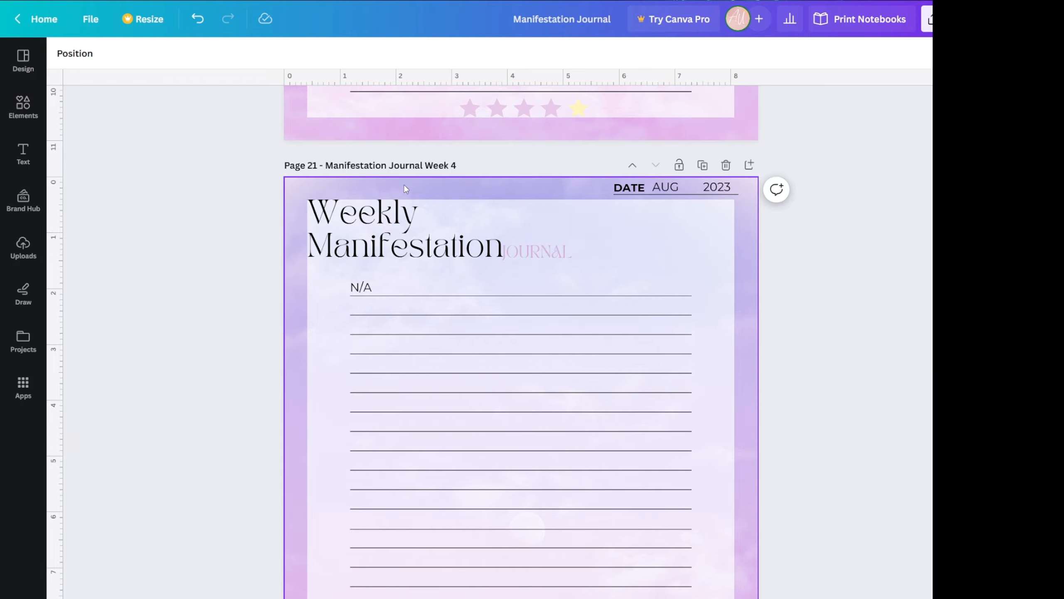
# Step: Delete the duplicated Weekly Manifestation journal pages 21, 20 and 19
pyautogui.scroll(3, 369, 302)
pyautogui.scroll(-5, 397, 310)
pyautogui.scroll(5, 397, 310)
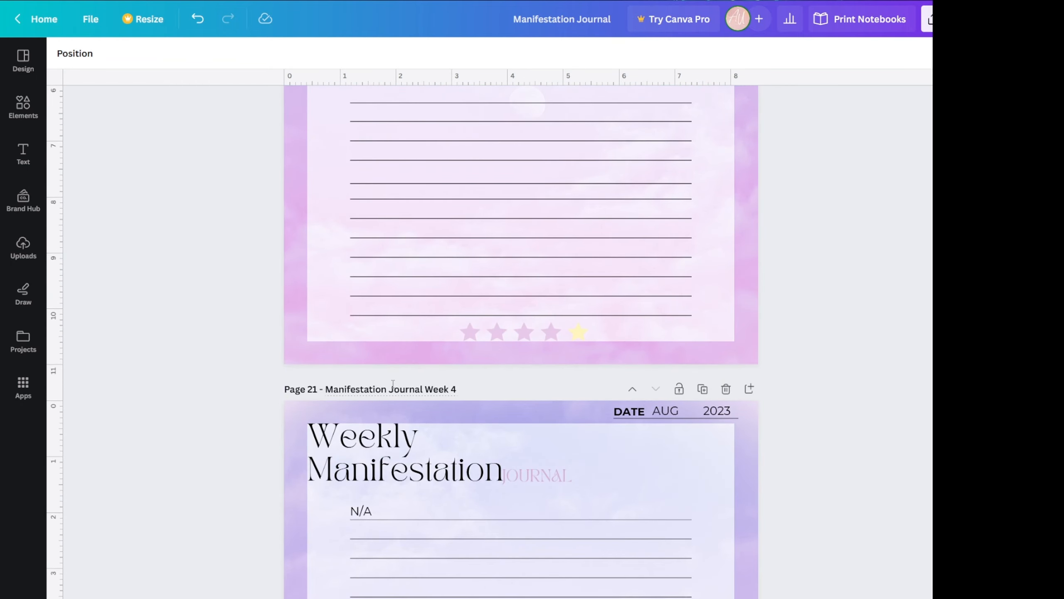
pyautogui.scroll(-3, 788, 438)
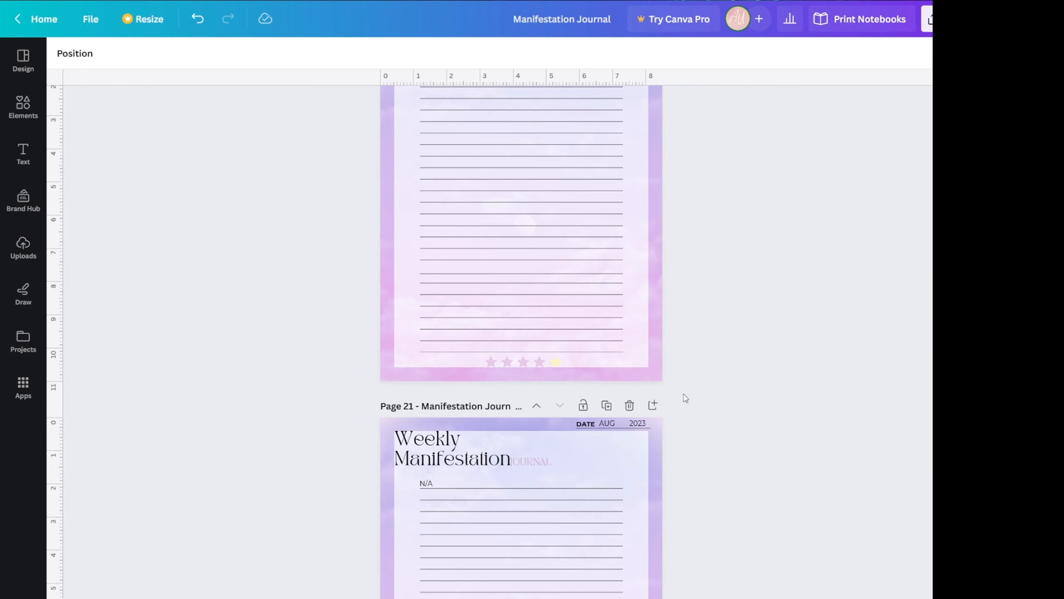
pyautogui.click(629, 405)
pyautogui.scroll(3, 742, 422)
pyautogui.click(630, 359)
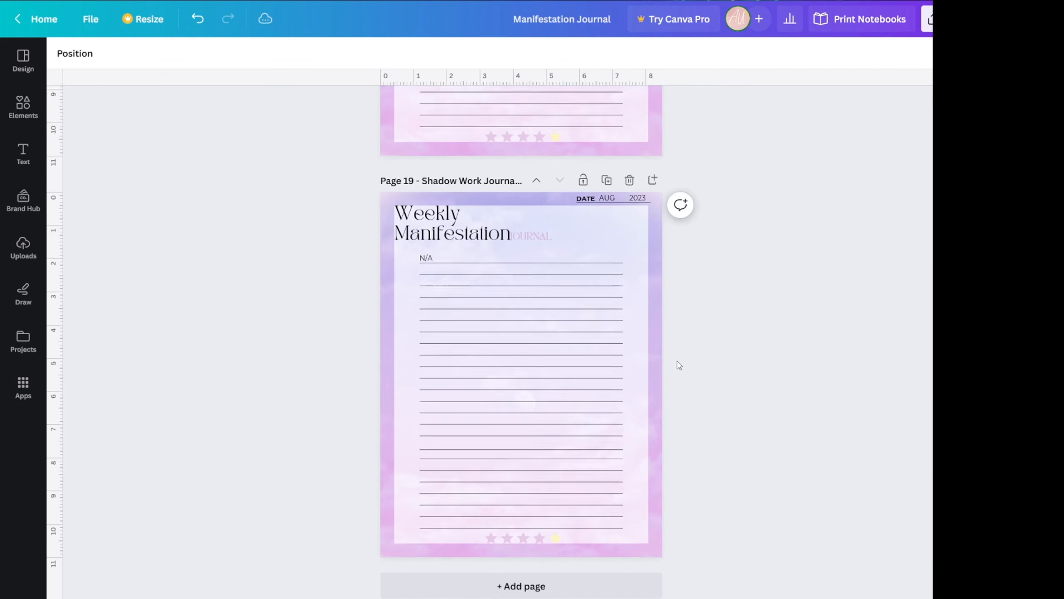
pyautogui.scroll(3, 678, 365)
pyautogui.click(629, 311)
# Step: Rename page 18 as "Manifestation Journal Week 1"
pyautogui.scroll(5, 676, 356)
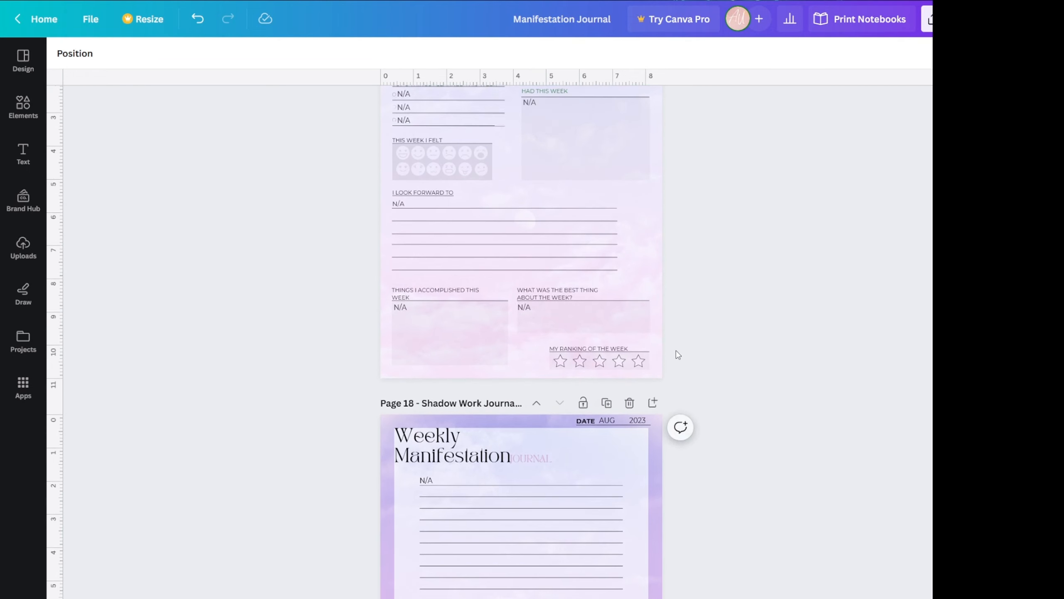
pyautogui.scroll(-3, 677, 354)
pyautogui.scroll(3, 672, 371)
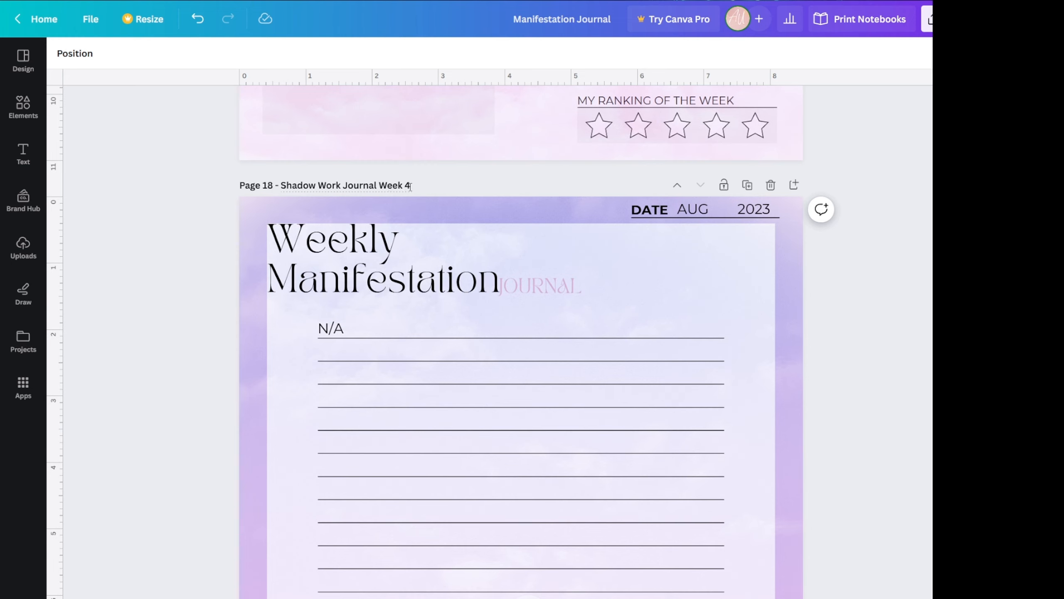
pyautogui.moveTo(410, 186); pyautogui.dragTo(273, 192)
pyautogui.write('Manifestation')
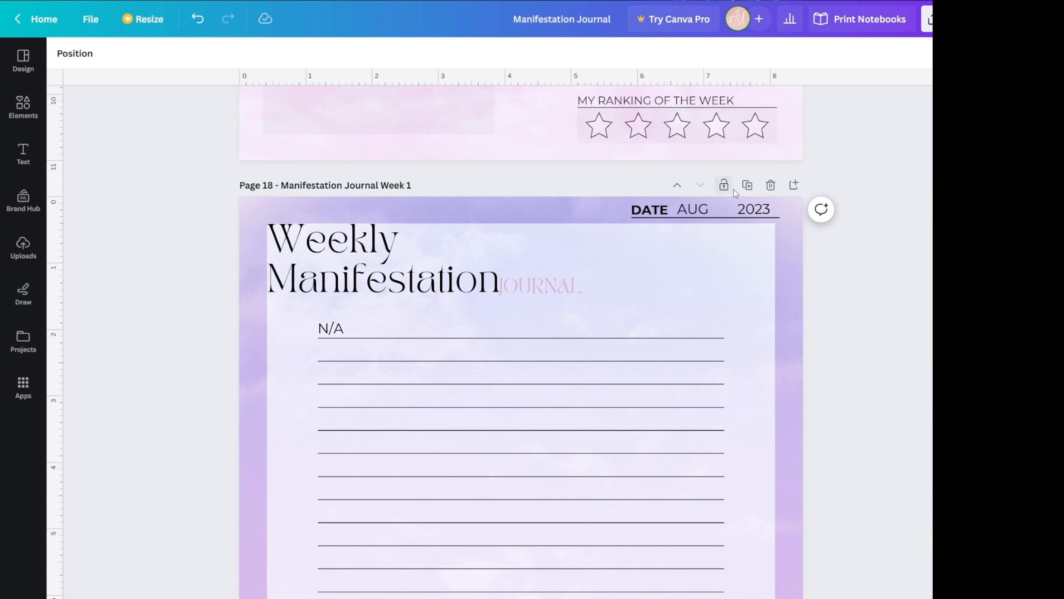
# Step: Duplicate the Week 1 journal page into pages 19 to 21, naming them Manifestation Journal Week 2, Week 3 and Week 4
pyautogui.click(746, 185)
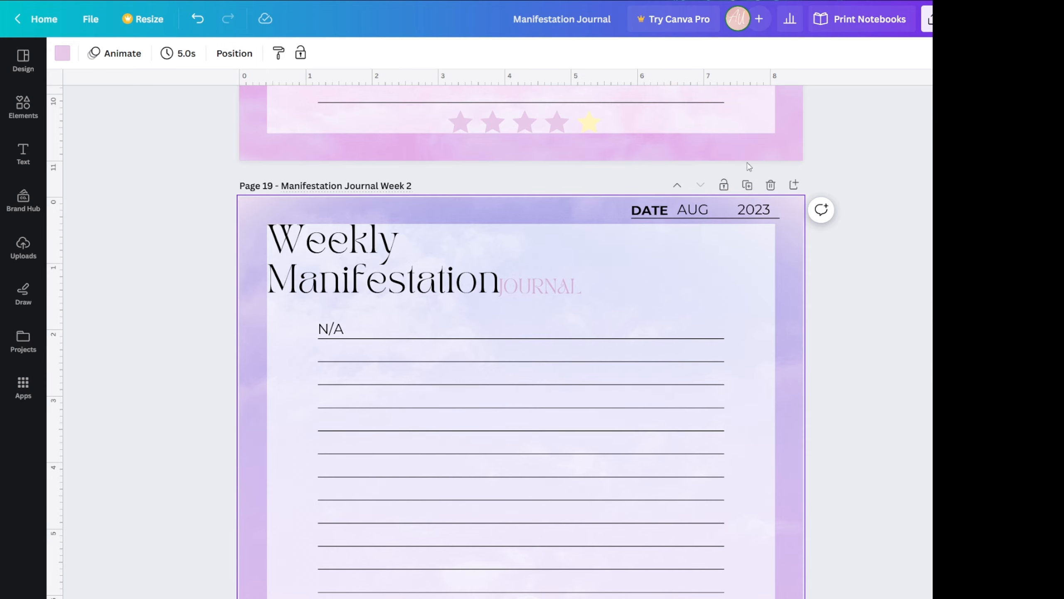
pyautogui.click(747, 185)
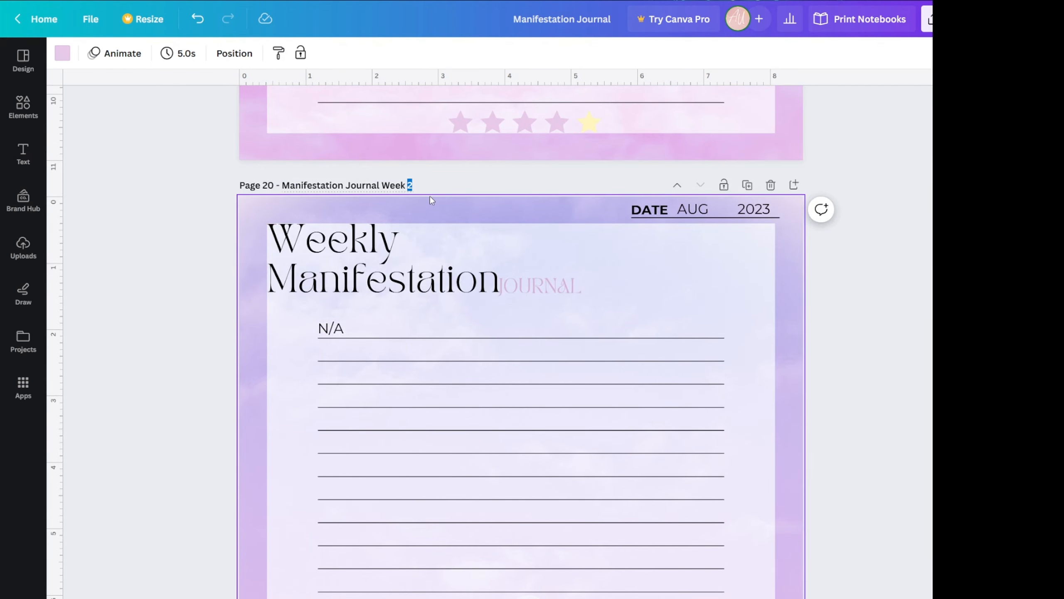
pyautogui.write('3')
pyautogui.click(747, 185)
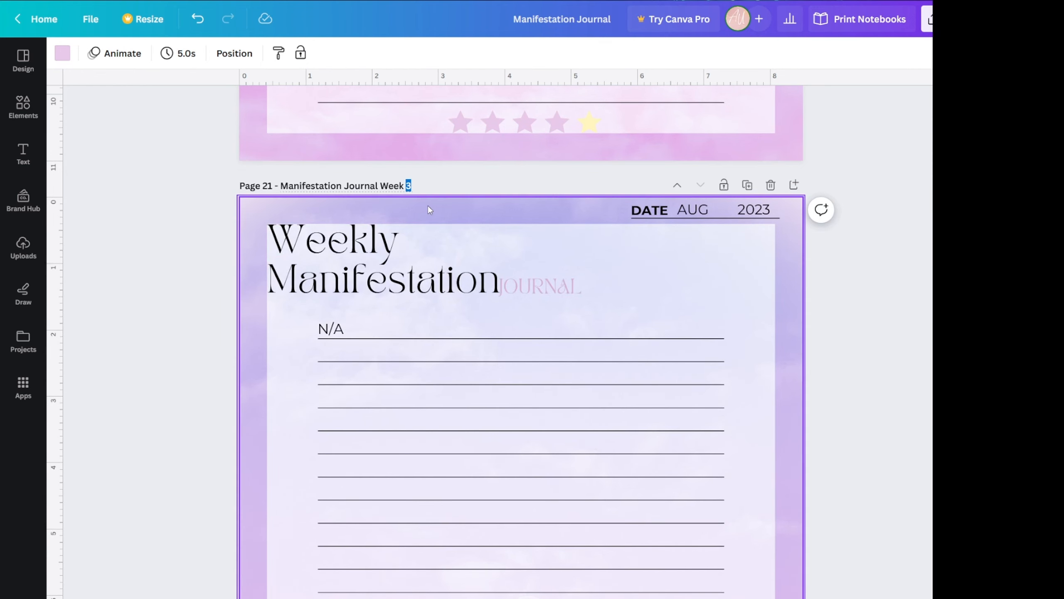
pyautogui.write('4')
pyautogui.click(173, 261)
pyautogui.hotkey('ctrl', '-')
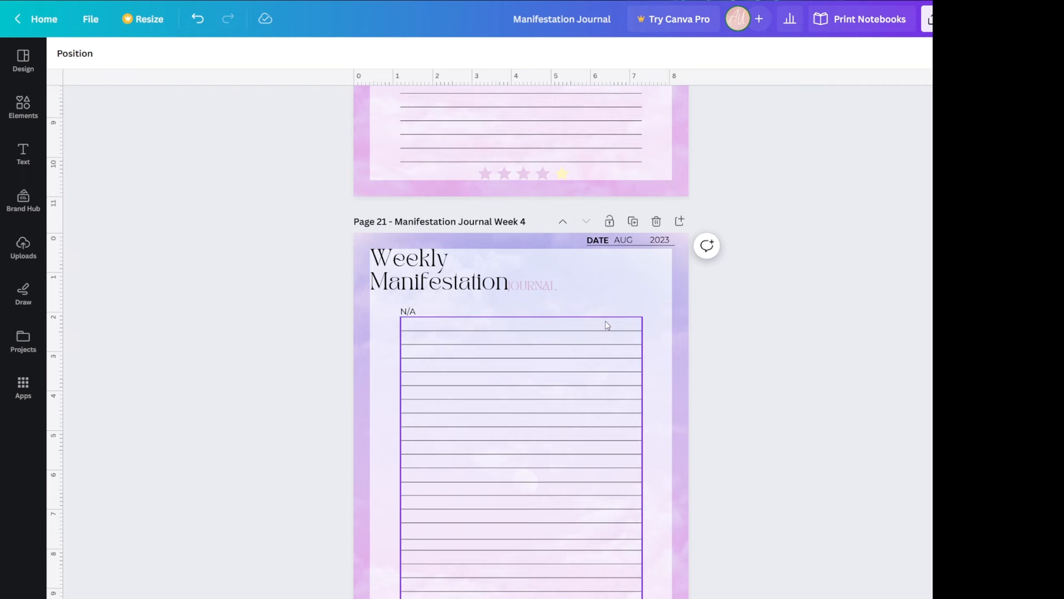
# Step: Delete the old green-bordered Weekly Manifestation journal pages 15 and 12
pyautogui.scroll(15, 751, 235)
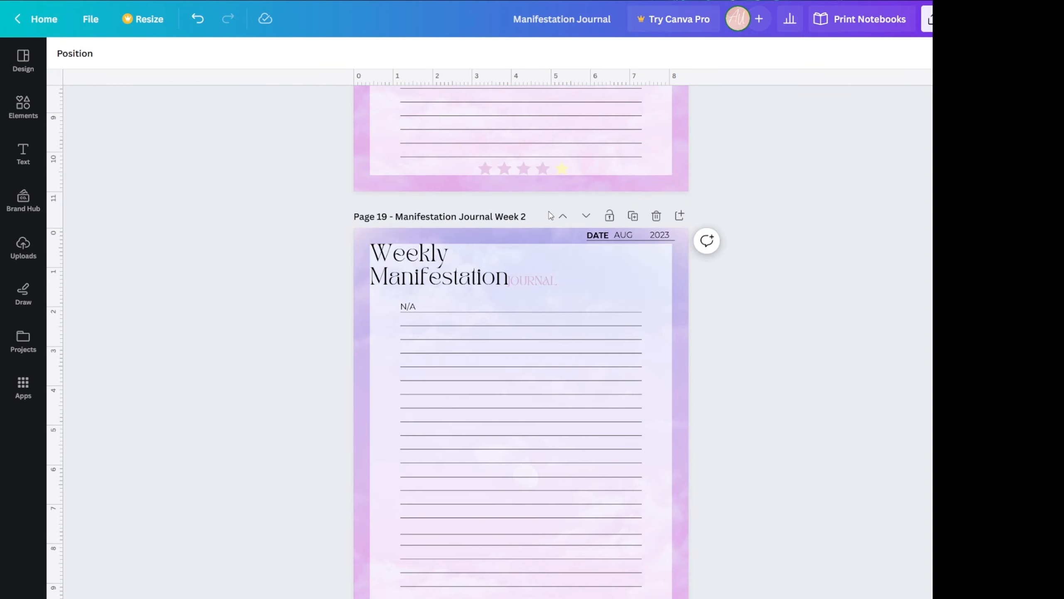
pyautogui.scroll(3, 550, 216)
pyautogui.keyDown('ctrl'); pyautogui.scroll(-2, 628, 243); pyautogui.keyUp('ctrl')
pyautogui.scroll(10, 715, 283)
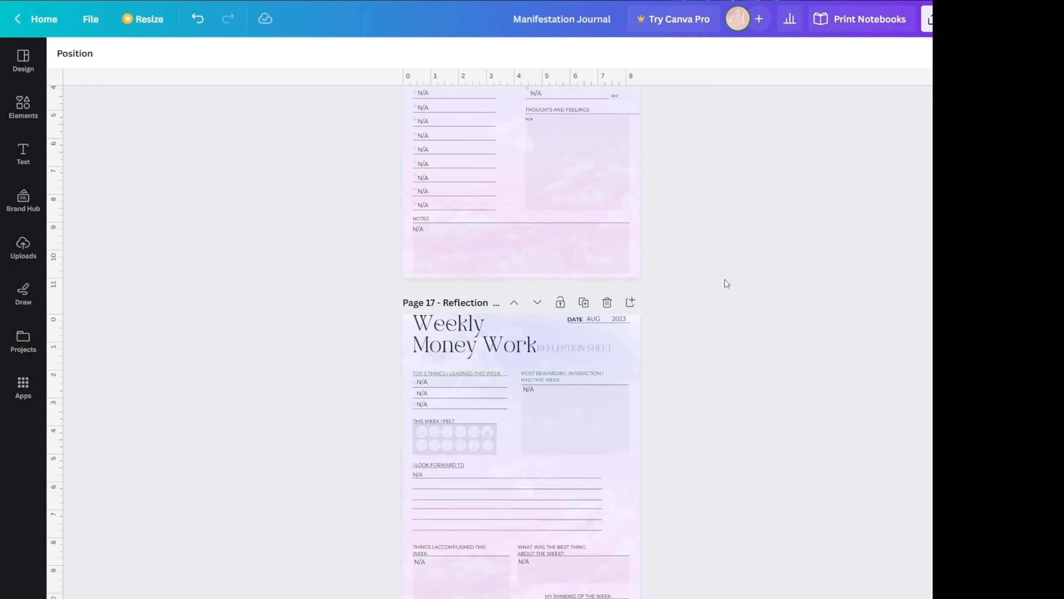
pyautogui.scroll(15, 727, 285)
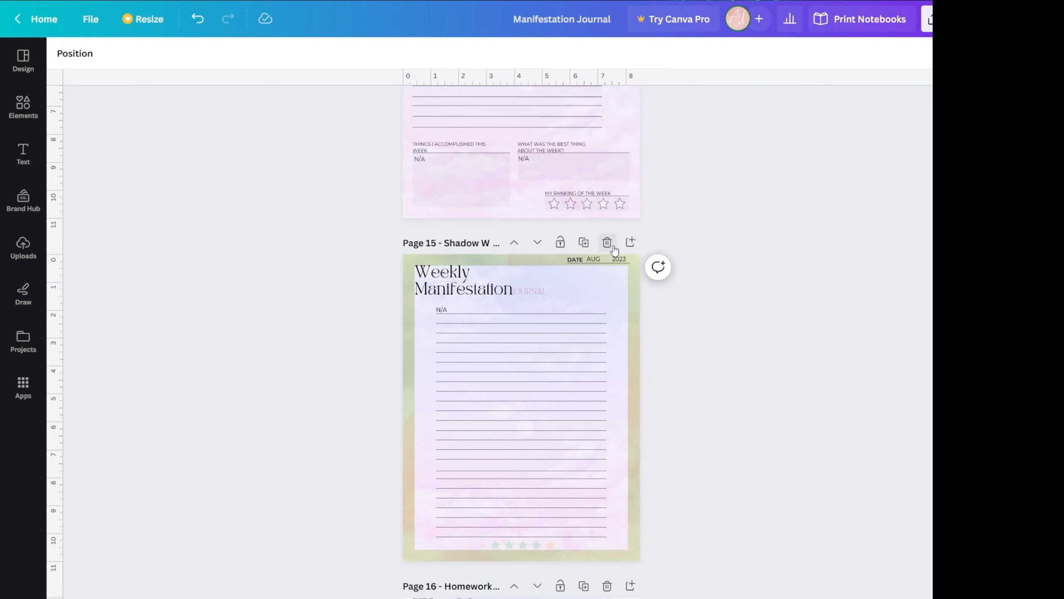
pyautogui.click(607, 243)
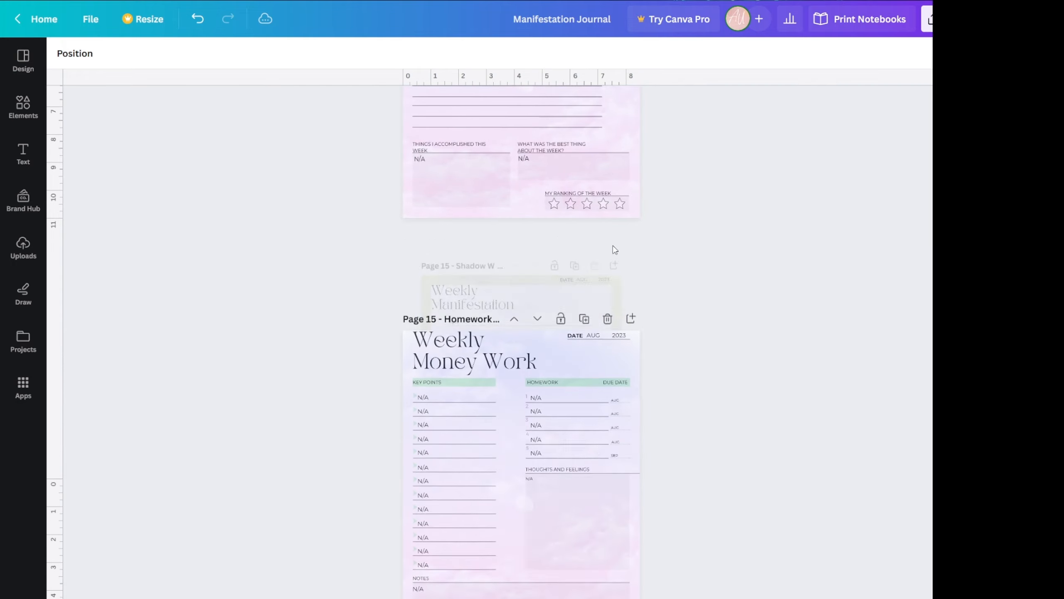
pyautogui.scroll(10, 708, 285)
pyautogui.scroll(5, 705, 281)
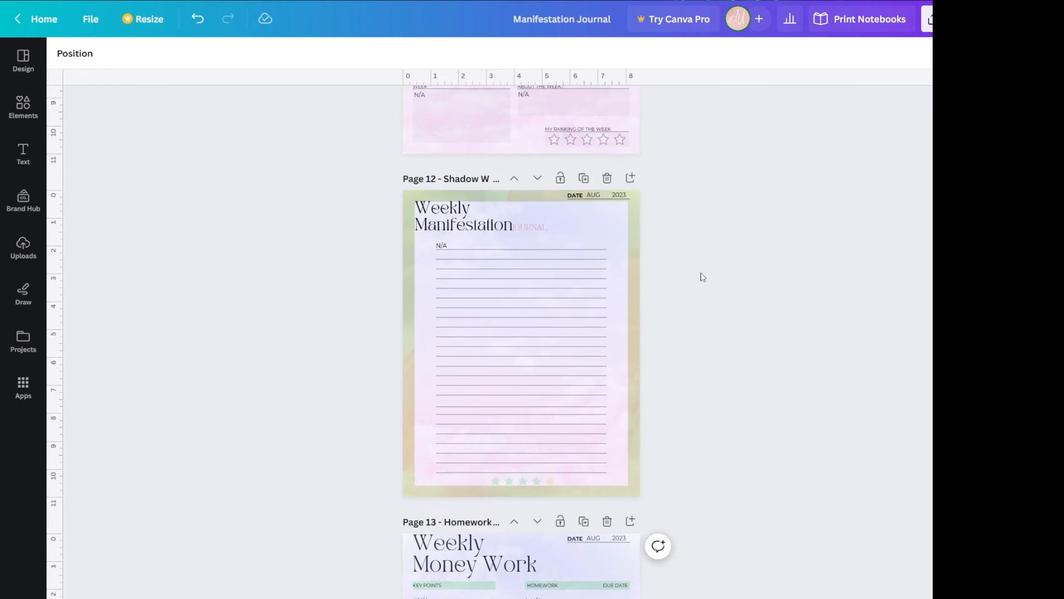
pyautogui.scroll(12, 722, 275)
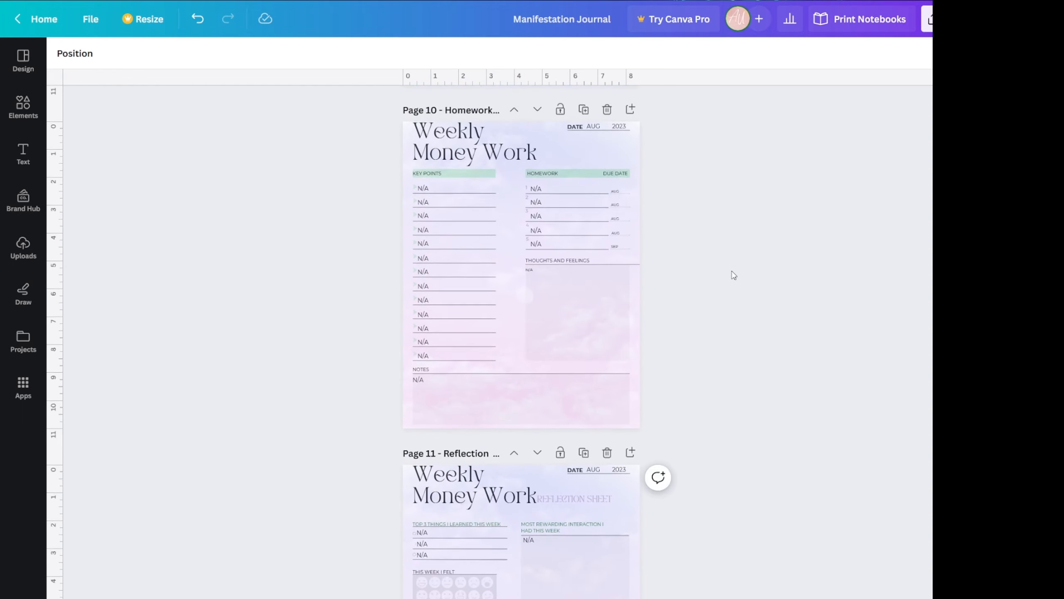
# Step: Delete the filled-in green-bordered Weekly Manifestation journal pages 9, 8 and 7
pyautogui.scroll(1, 687, 282)
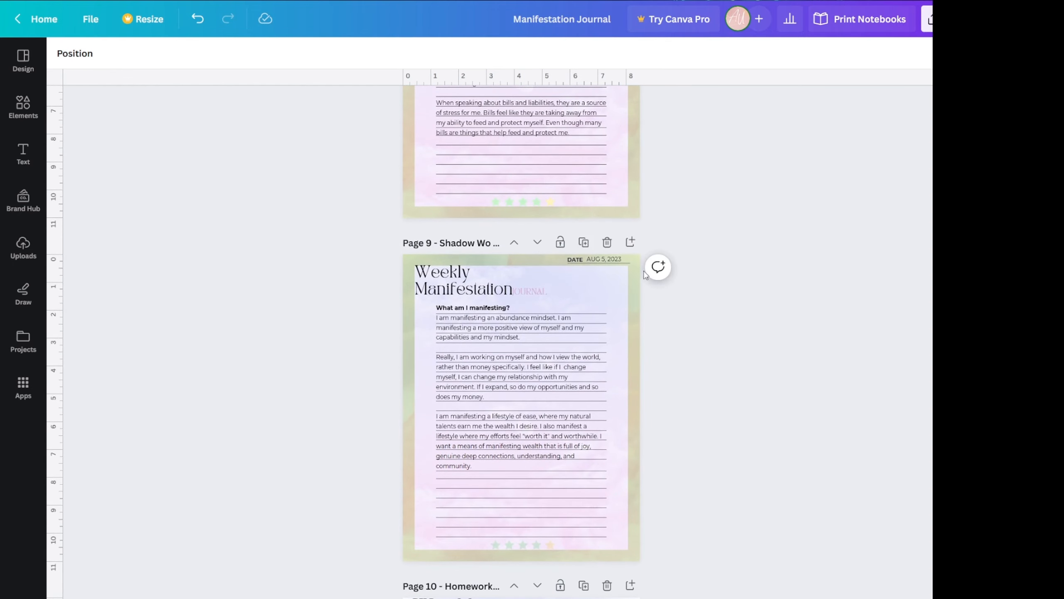
pyautogui.scroll(6, 617, 250)
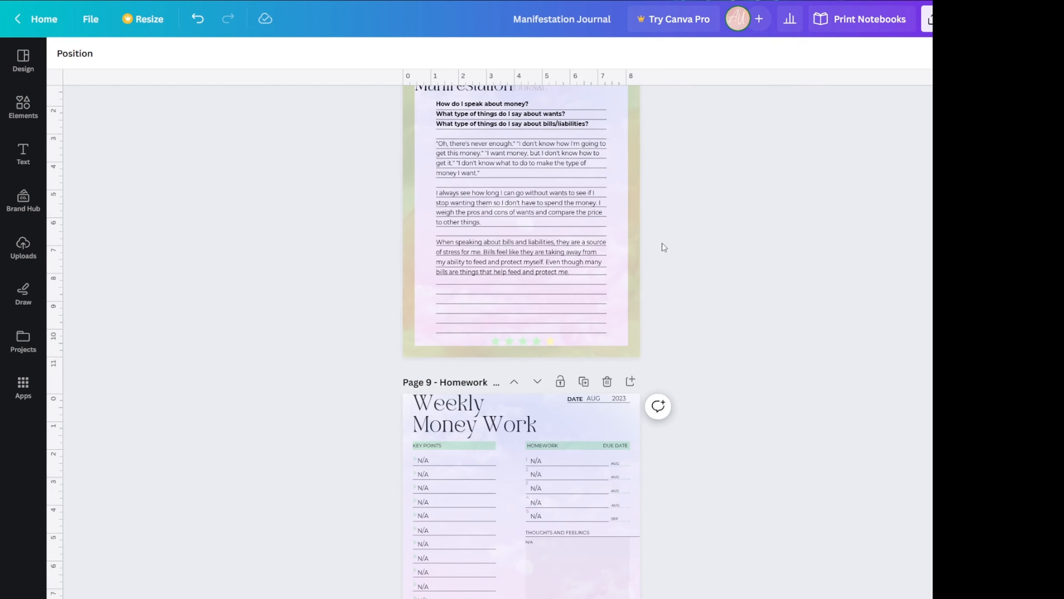
pyautogui.click(606, 258)
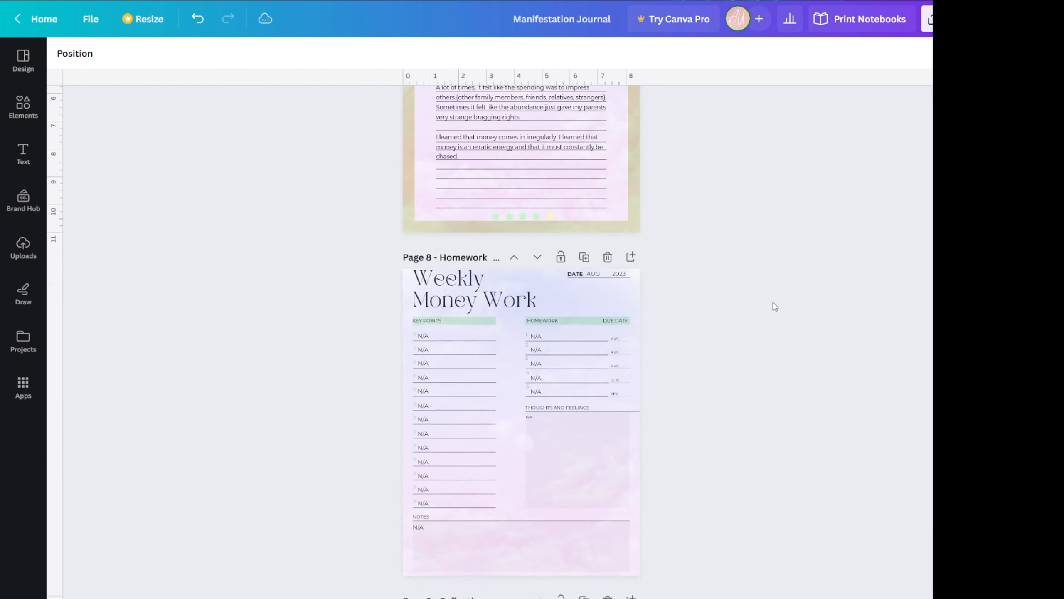
pyautogui.scroll(7, 729, 297)
pyautogui.click(615, 317)
# Step: Review the journal's first pages, from the affirmations page through the page 6 reflection sheet
pyautogui.scroll(15, 712, 331)
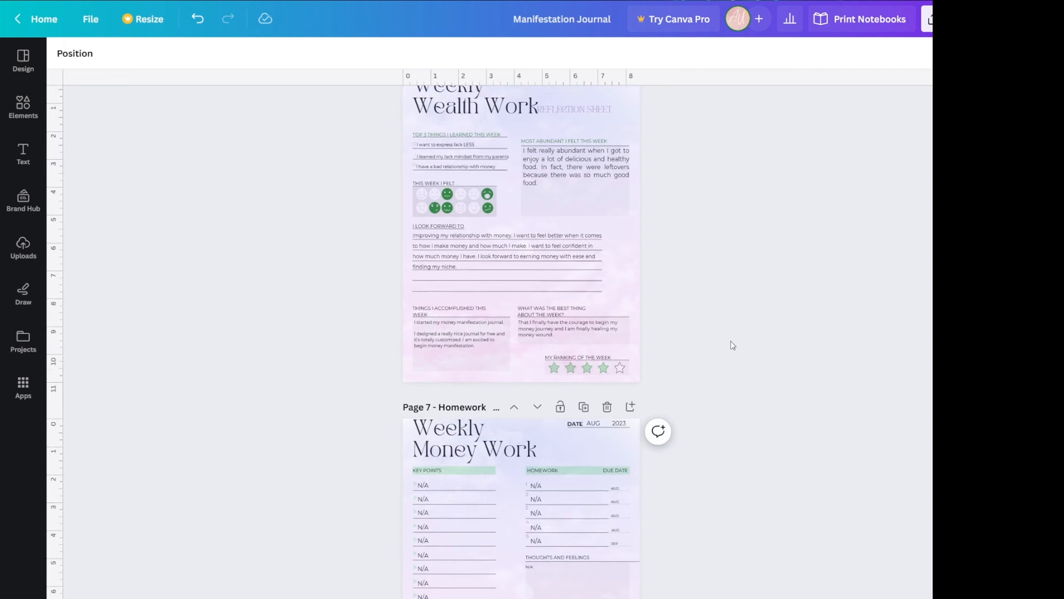
pyautogui.scroll(3, 693, 310)
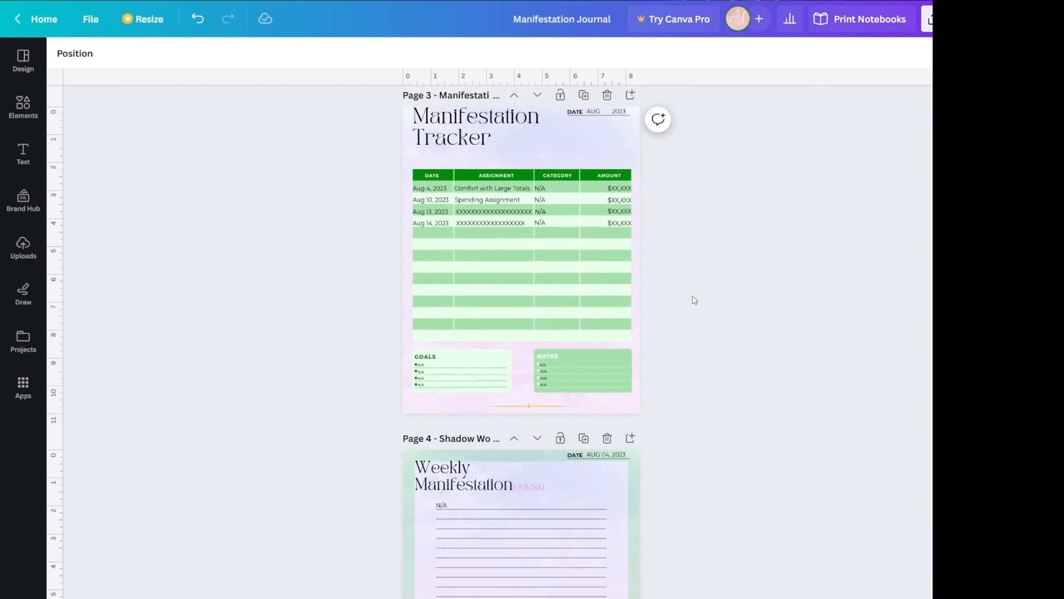
pyautogui.scroll(-10, 689, 298)
pyautogui.scroll(-4, 646, 318)
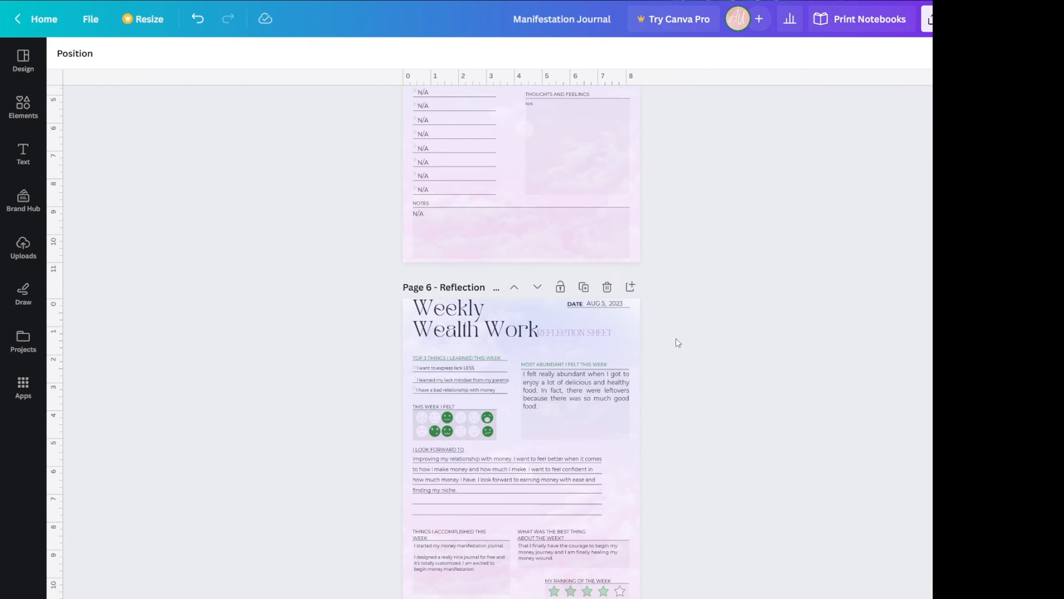
pyautogui.scroll(20, 655, 262)
pyautogui.scroll(5, 741, 469)
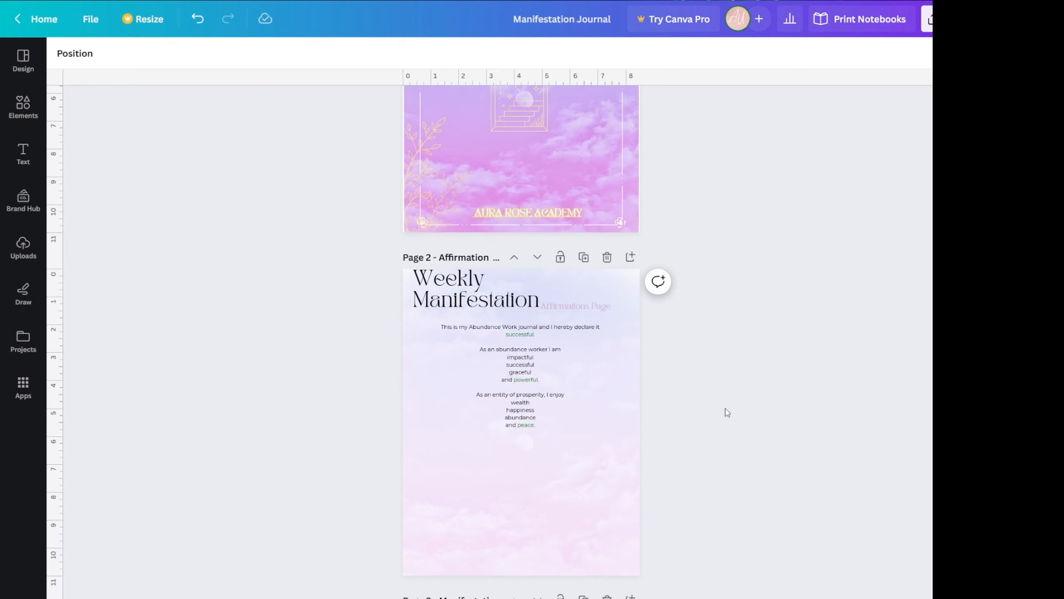
pyautogui.scroll(-15, 720, 404)
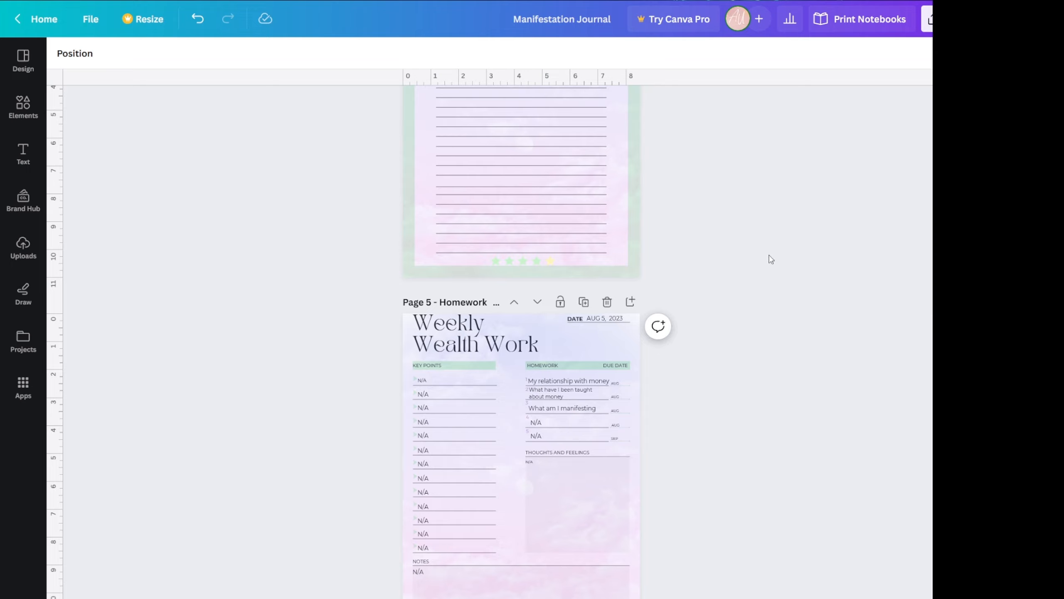
pyautogui.scroll(-8, 715, 314)
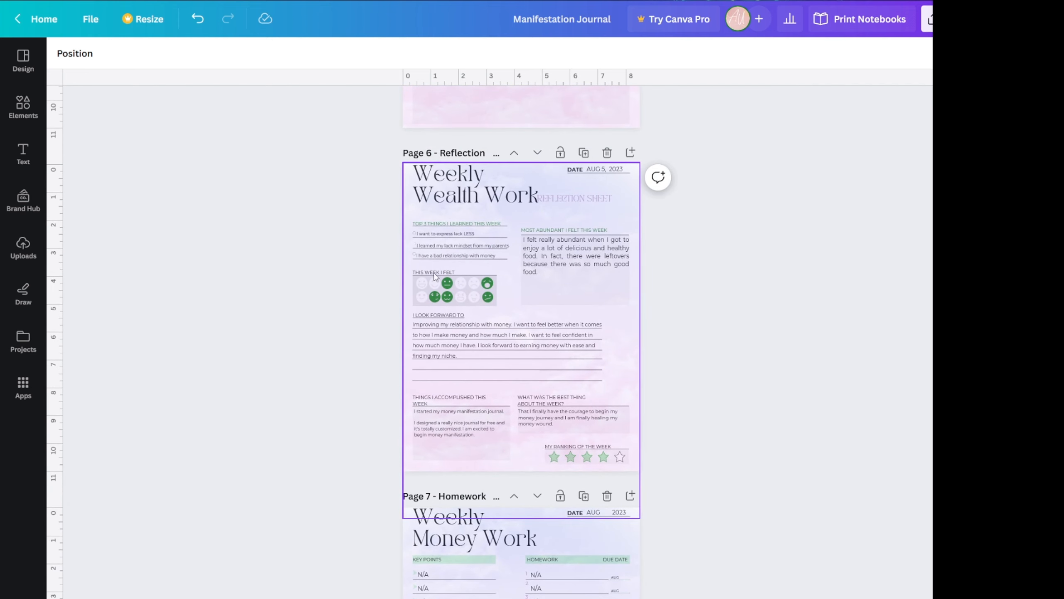
# Step: Move the Manifestation Journal Week 1 page up to page 4, directly after the Manifestation Tracker
pyautogui.scroll(-20, 434, 276)
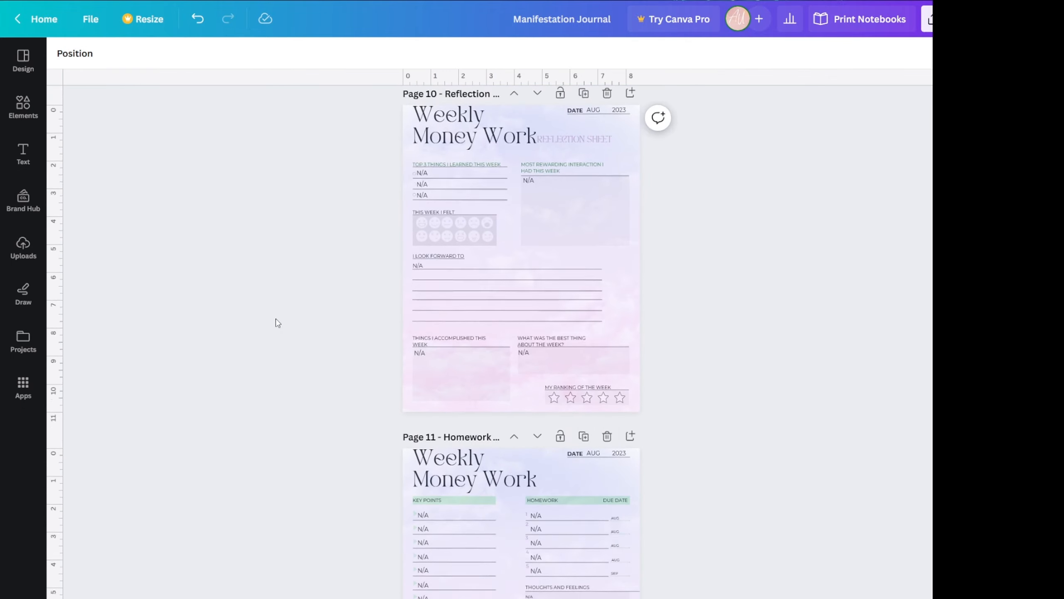
pyautogui.scroll(-4, 278, 322)
pyautogui.scroll(-12, 302, 318)
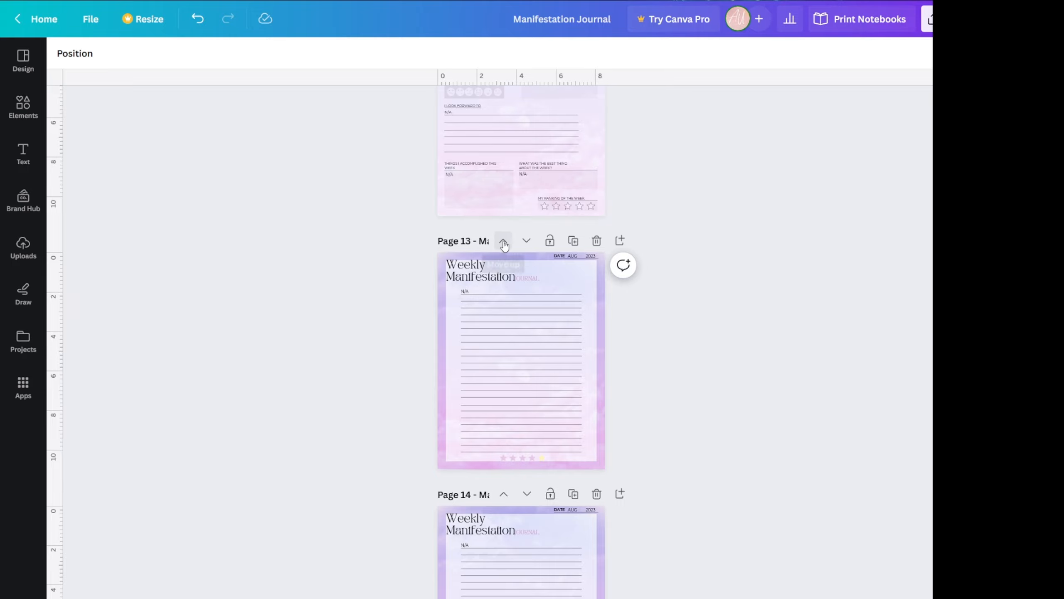
pyautogui.click(503, 241)
pyautogui.click(503, 242)
pyautogui.click(503, 242)
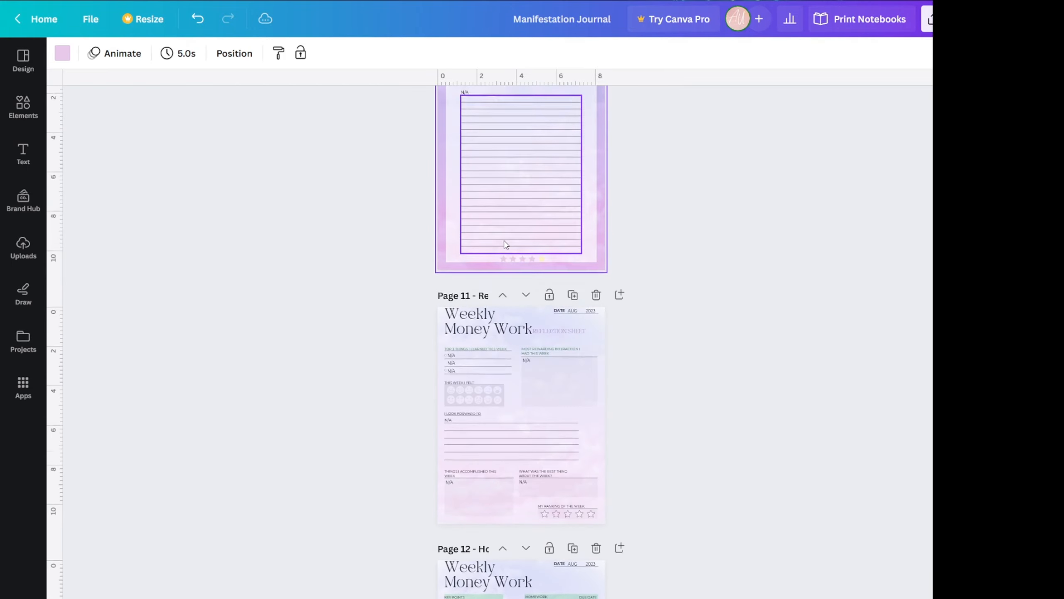
pyautogui.click(503, 242)
pyautogui.click(503, 241)
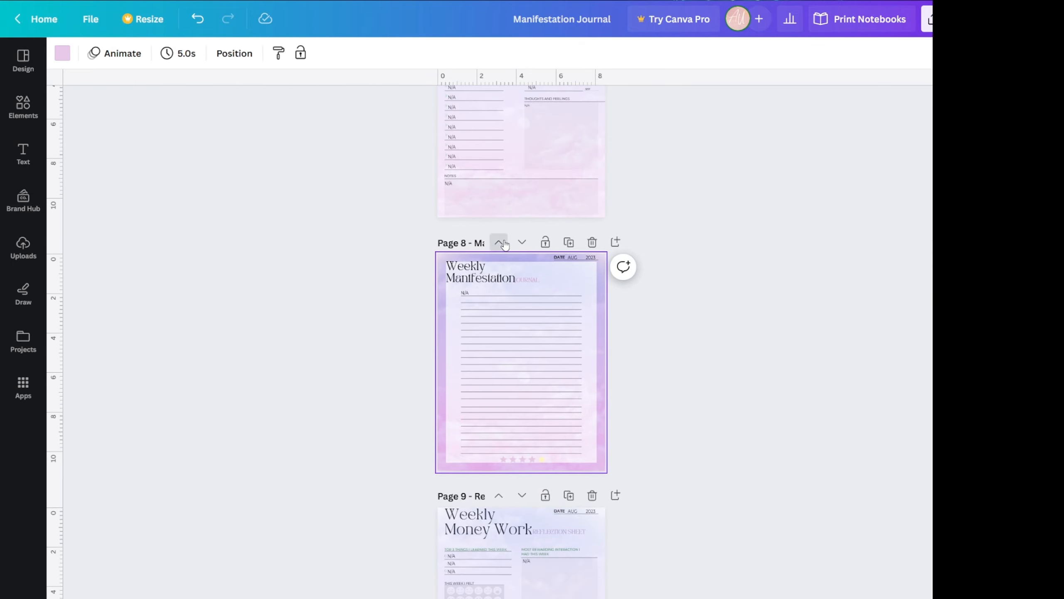
pyautogui.click(502, 242)
pyautogui.click(501, 243)
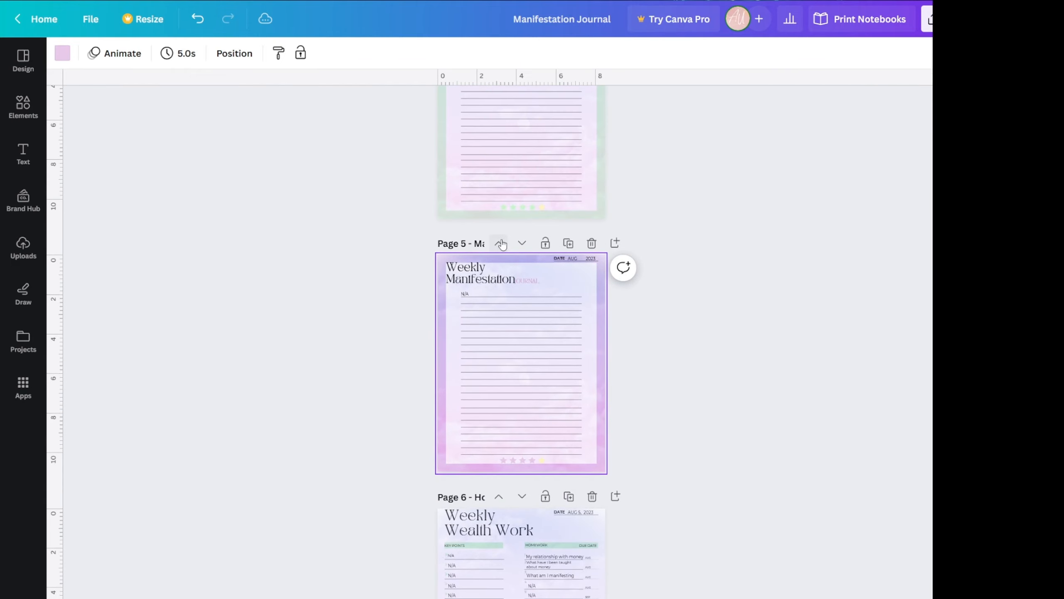
pyautogui.click(501, 243)
pyautogui.click(496, 378)
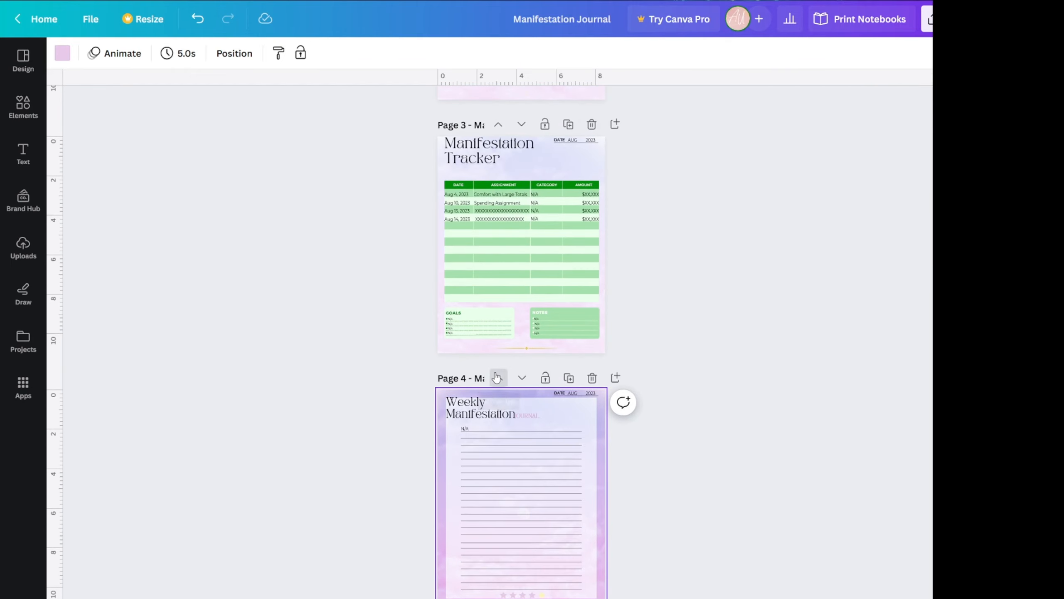
pyautogui.click(496, 378)
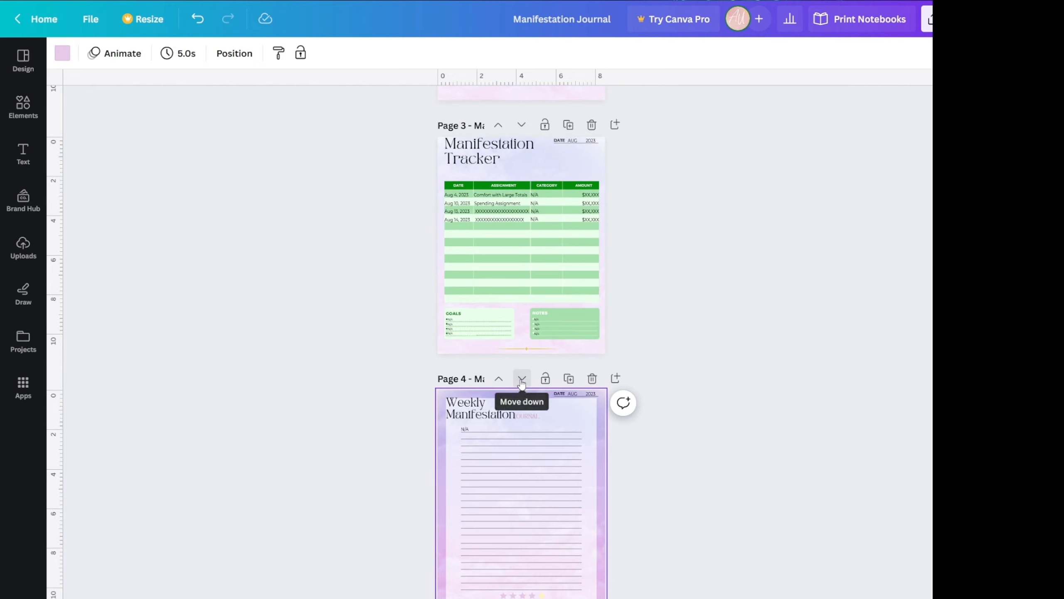
# Step: Move the Manifestation Journal Week 1 page down to page 7, directly after Reflection Page 1
pyautogui.click(522, 379)
pyautogui.click(522, 379)
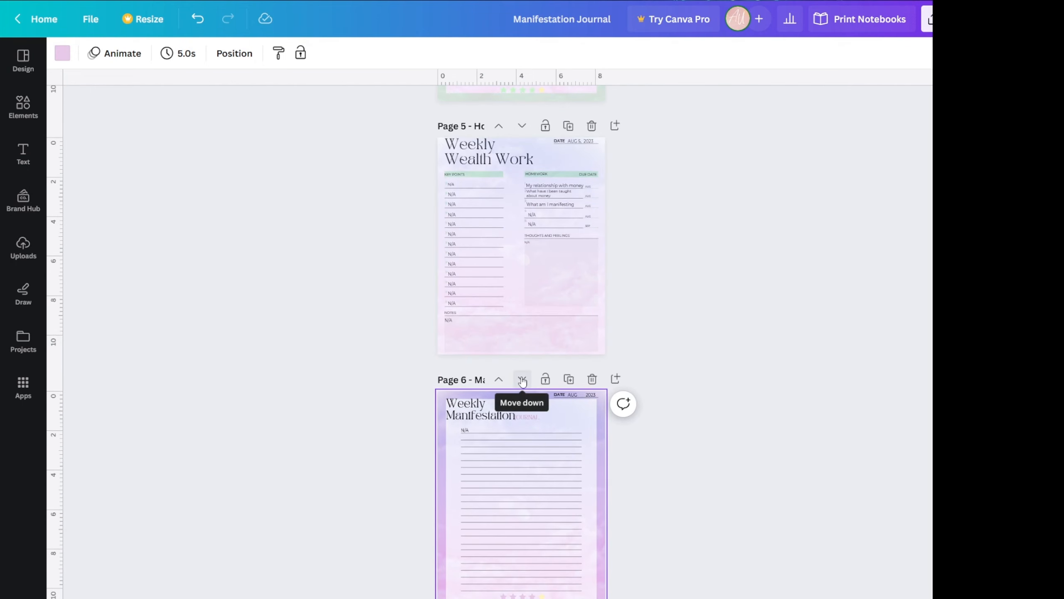
pyautogui.click(522, 378)
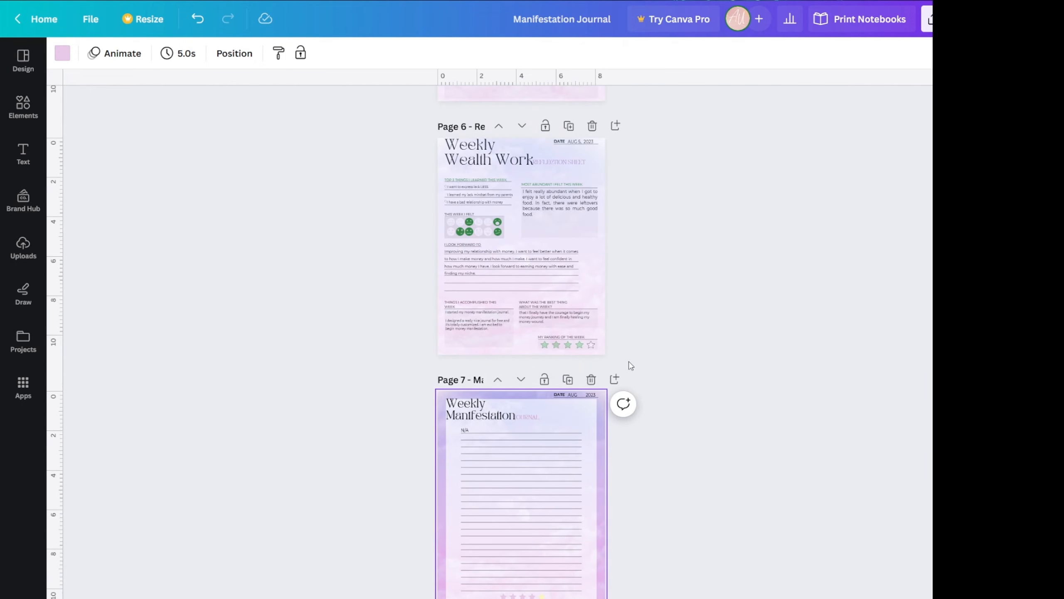
# Step: Review the homework and reflection pages from page 5 to page 10 for their backgrounds and content boxes
pyautogui.scroll(3, 617, 344)
pyautogui.scroll(14, 624, 311)
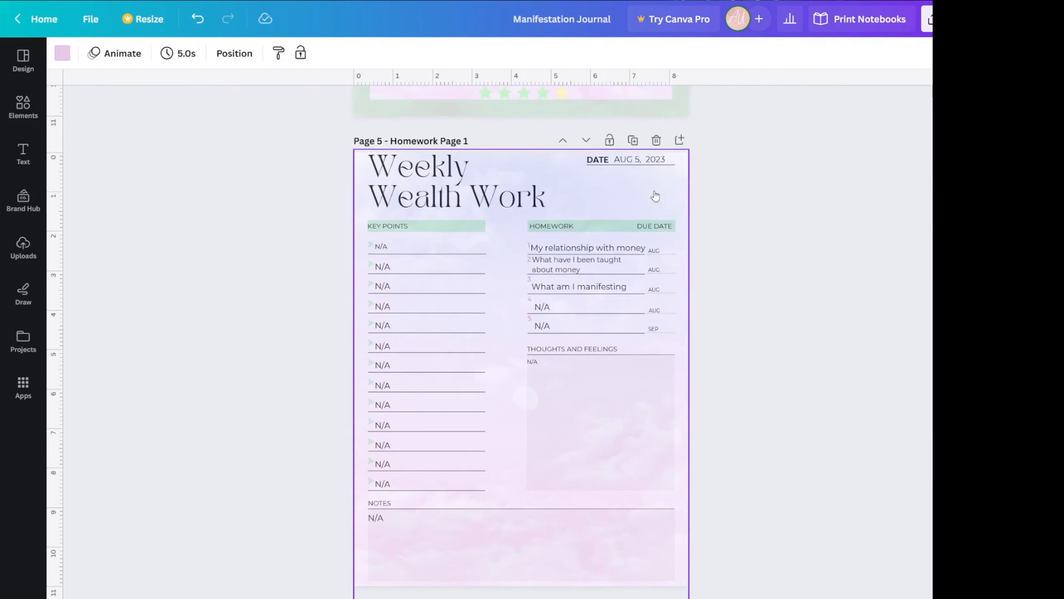
pyautogui.scroll(-5, 328, 271)
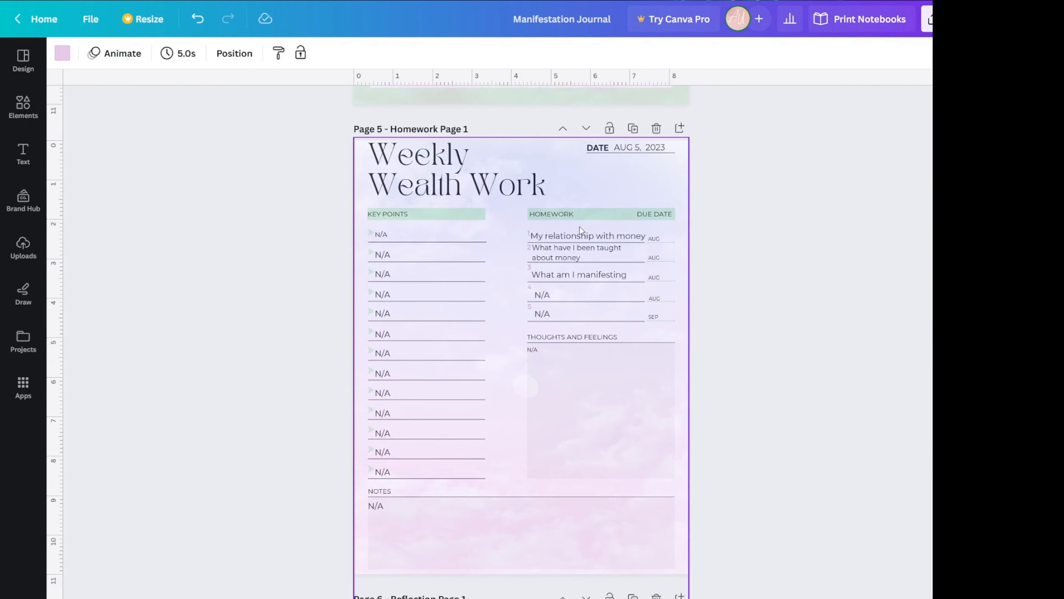
pyautogui.scroll(-10, 211, 202)
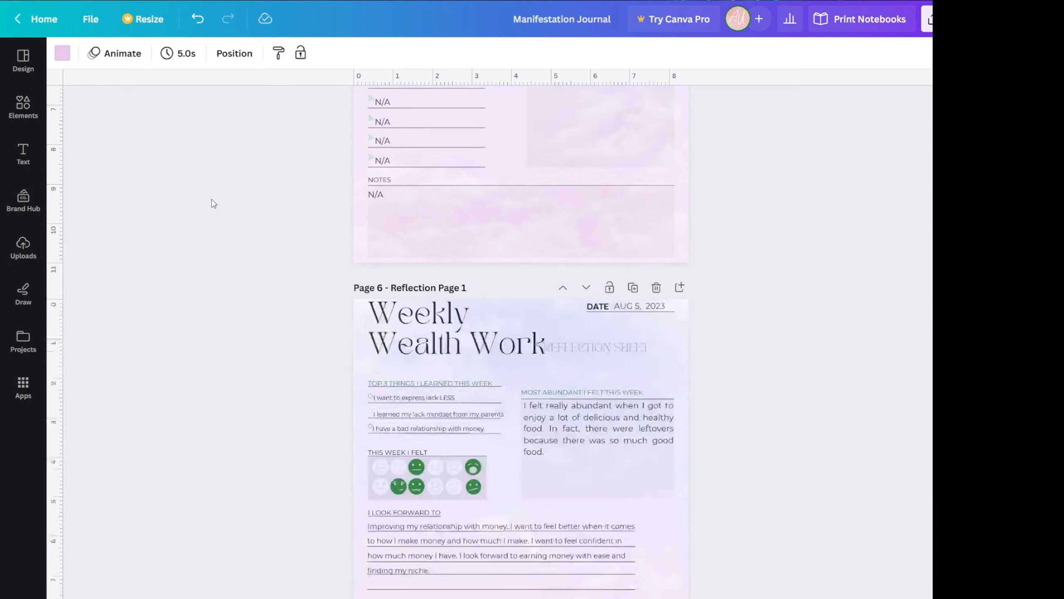
pyautogui.scroll(-1, 601, 228)
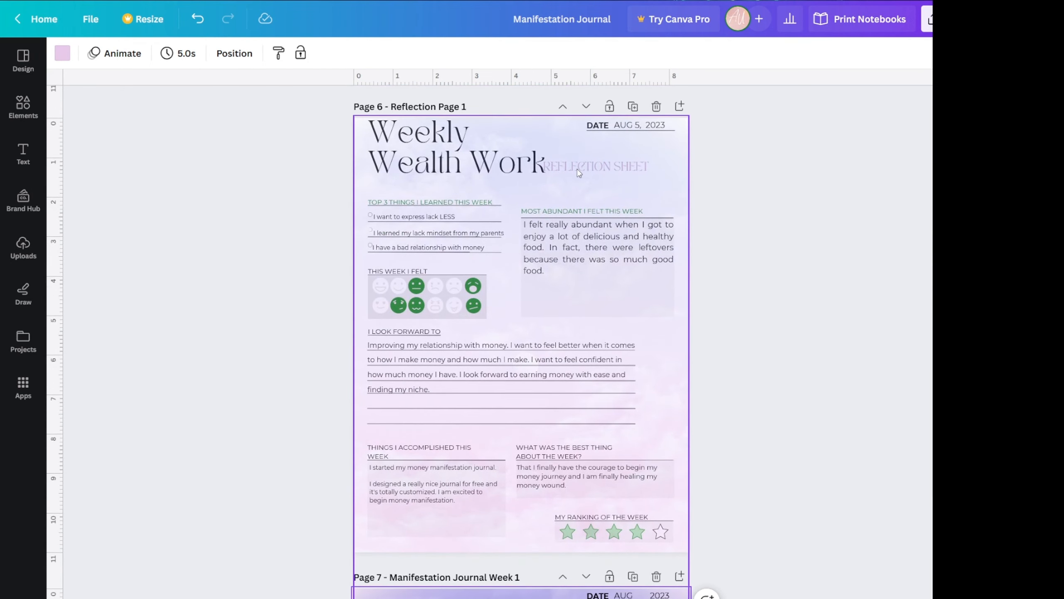
pyautogui.scroll(12, 268, 180)
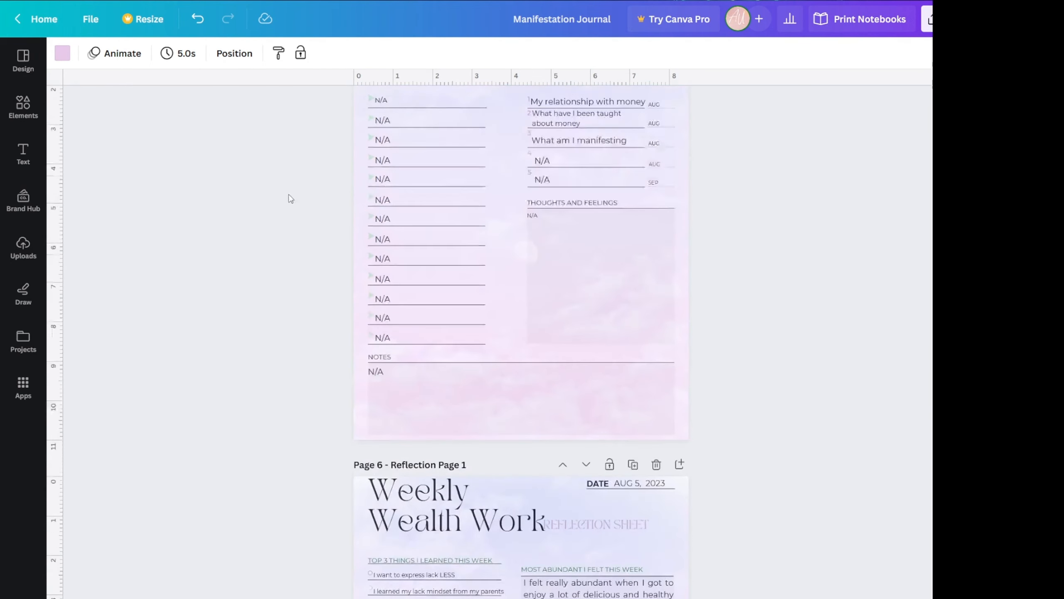
pyautogui.scroll(-5, 473, 233)
pyautogui.scroll(-10, 473, 233)
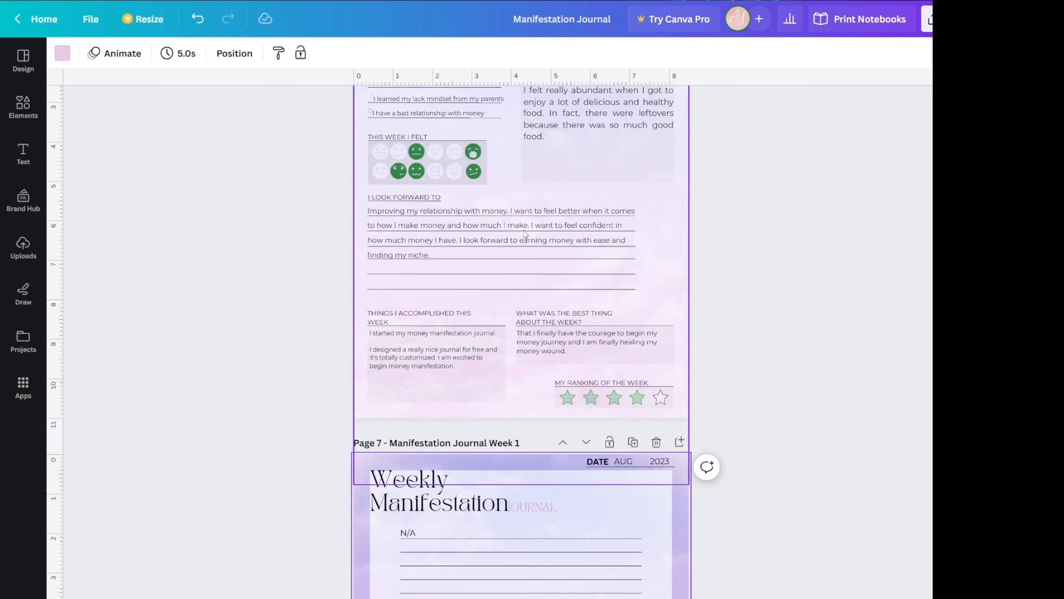
pyautogui.scroll(-4, 444, 420)
pyautogui.scroll(-14, 285, 352)
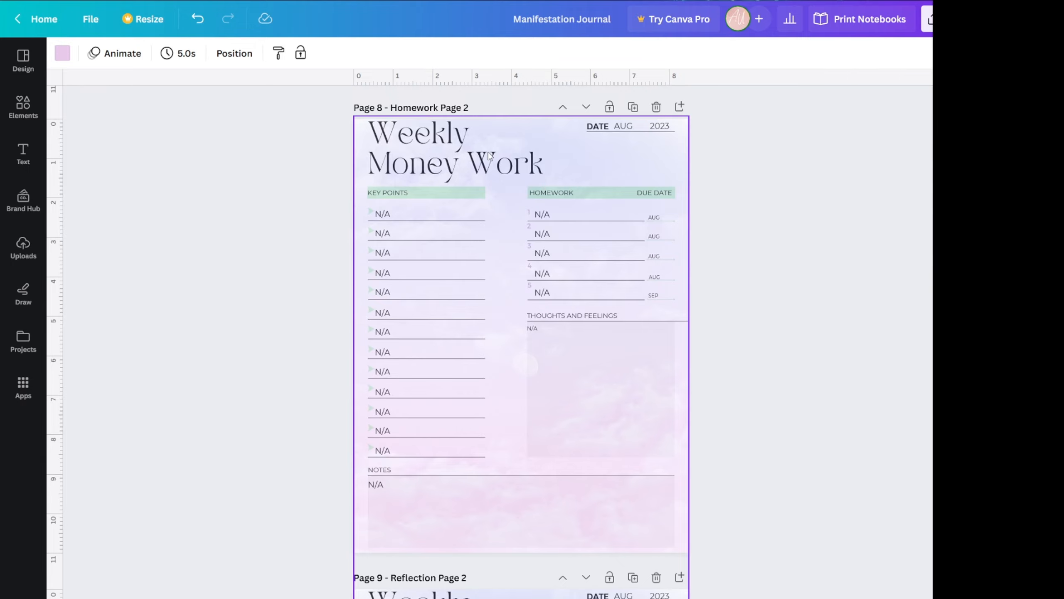
pyautogui.scroll(-17, 330, 240)
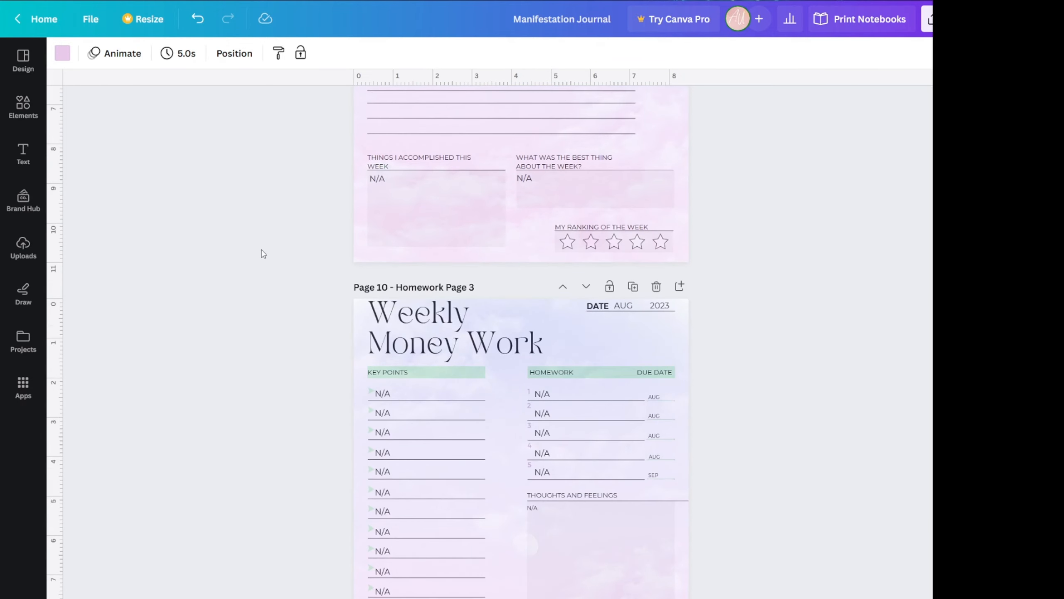
pyautogui.scroll(15, 318, 285)
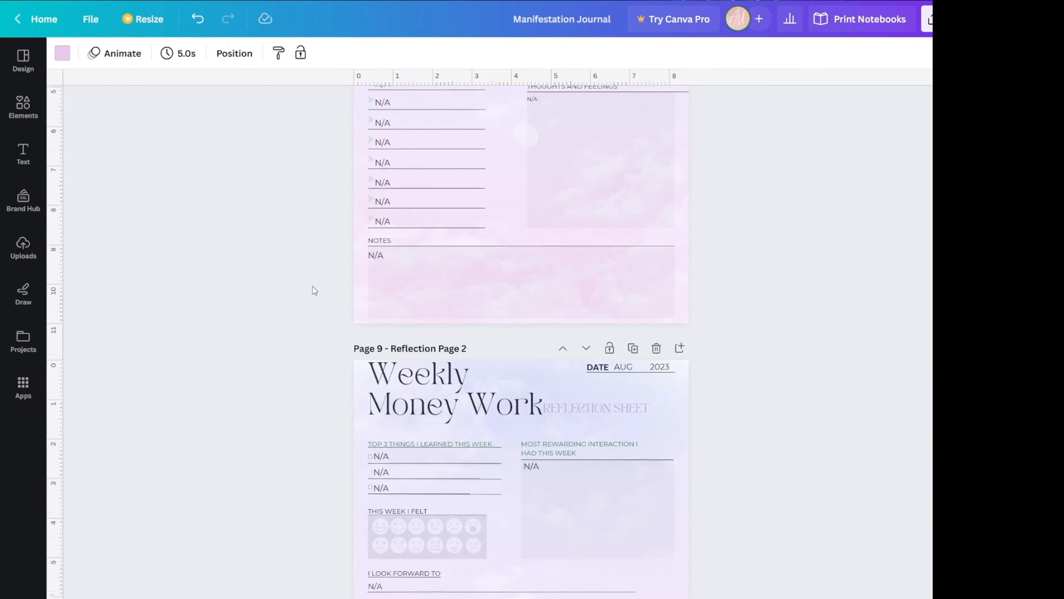
pyautogui.scroll(15, 327, 266)
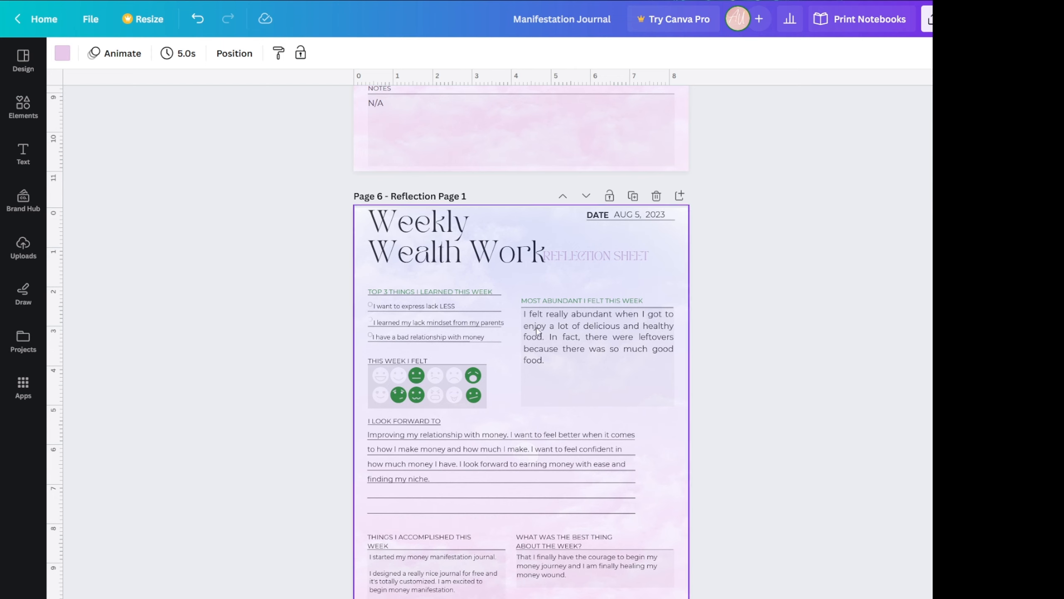
# Step: Send the sky background photo on Reflection Page 1 behind the answer boxes, emoji panel and ranking stars
pyautogui.click(566, 362)
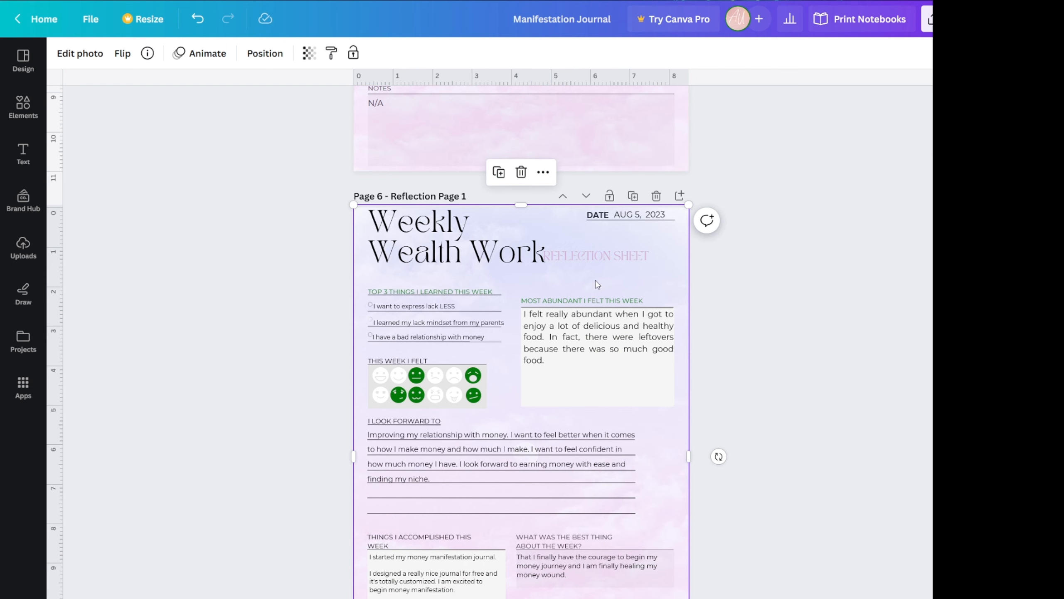
pyautogui.rightClick(527, 218)
pyautogui.click(832, 389)
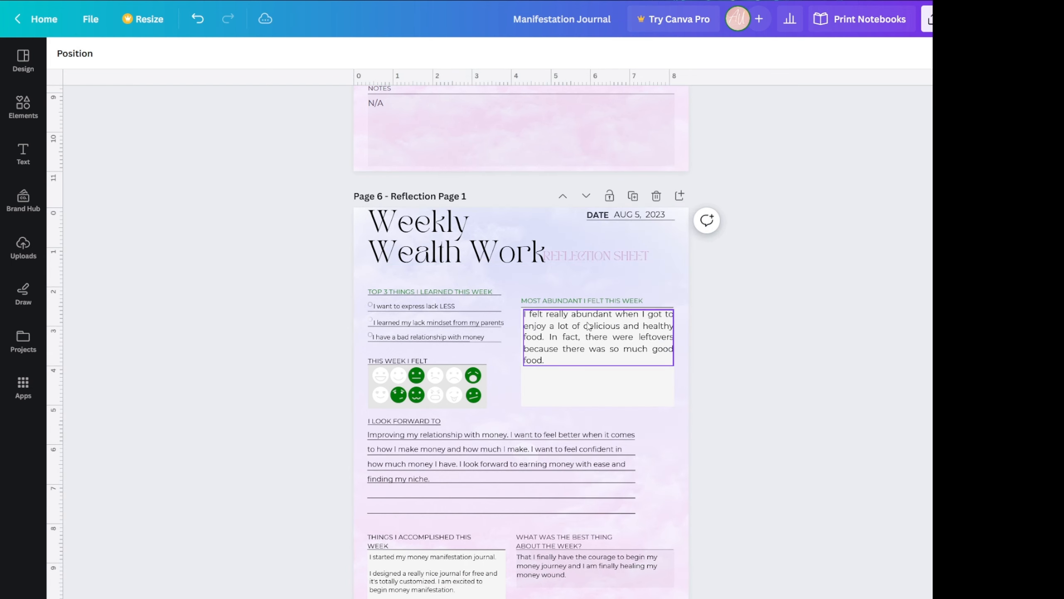
pyautogui.rightClick(667, 268)
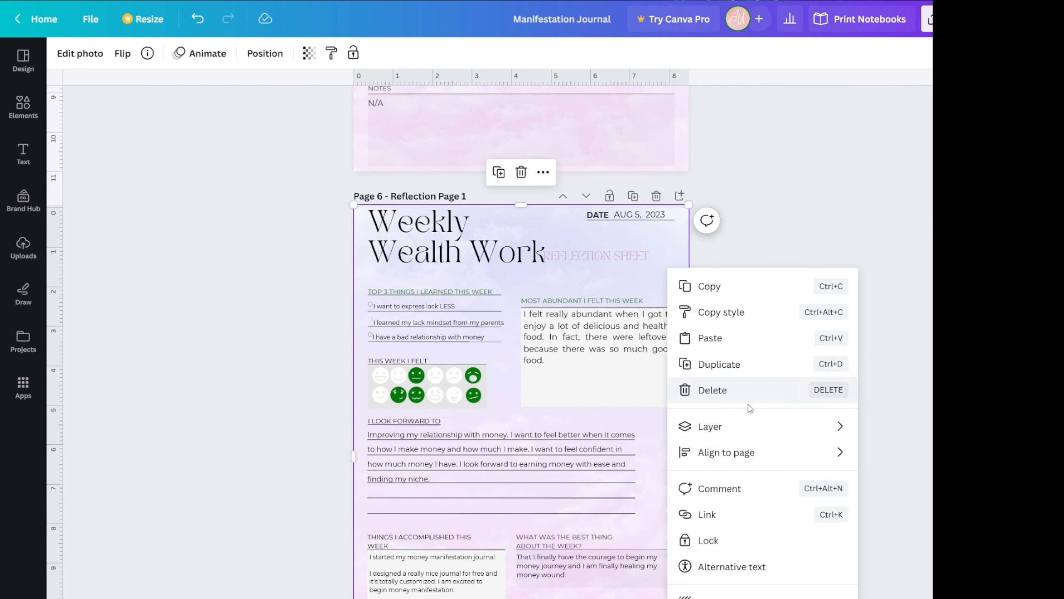
pyautogui.moveTo(741, 439)
pyautogui.click(611, 508)
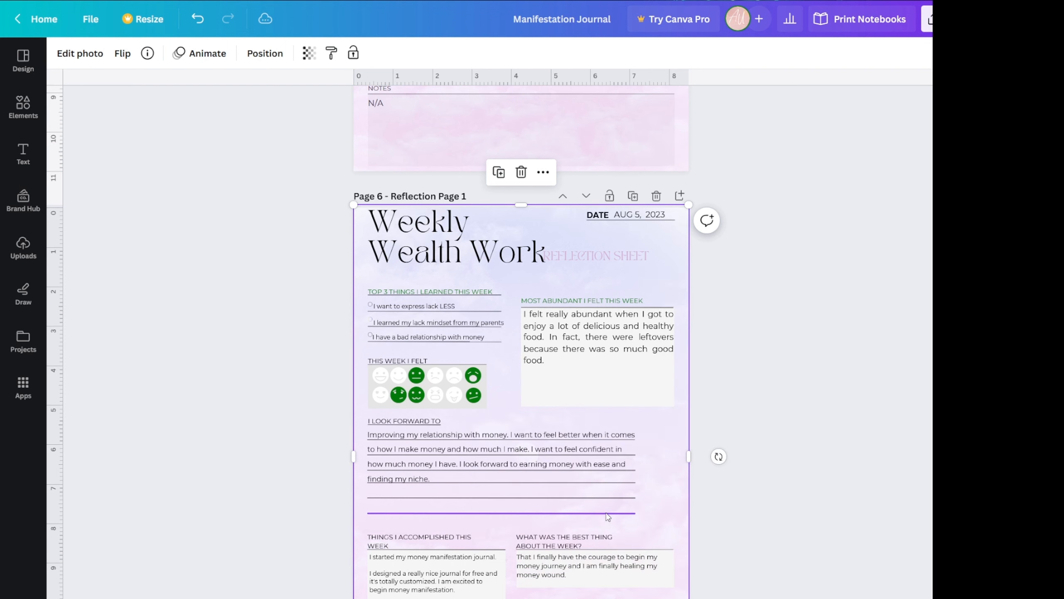
pyautogui.click(717, 366)
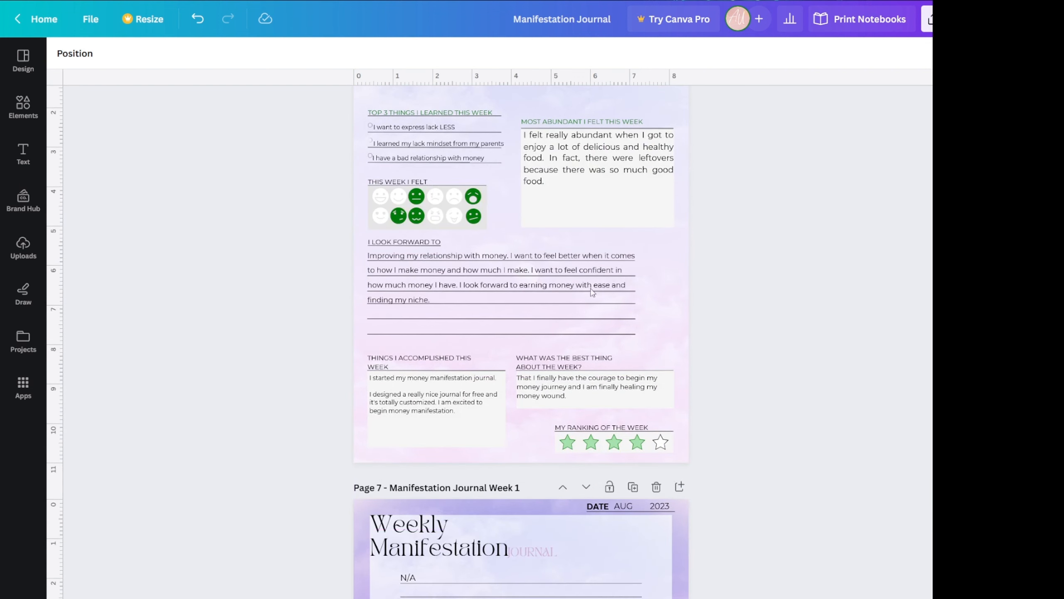
pyautogui.scroll(3, 695, 338)
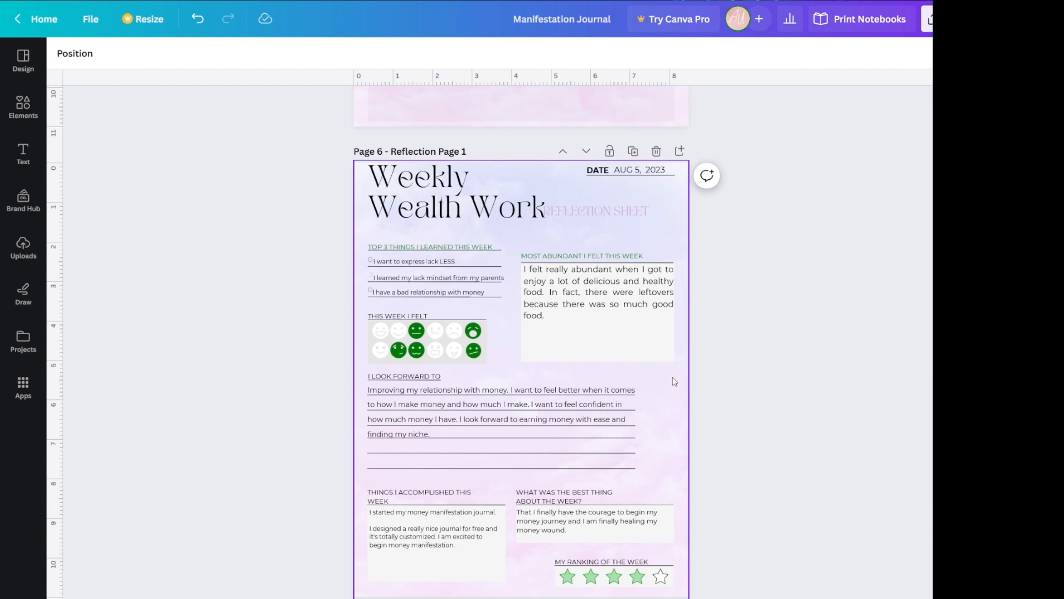
# Step: Select the sky background photo on Homework Page 2 and set its transparency to 100
pyautogui.scroll(-20, 672, 380)
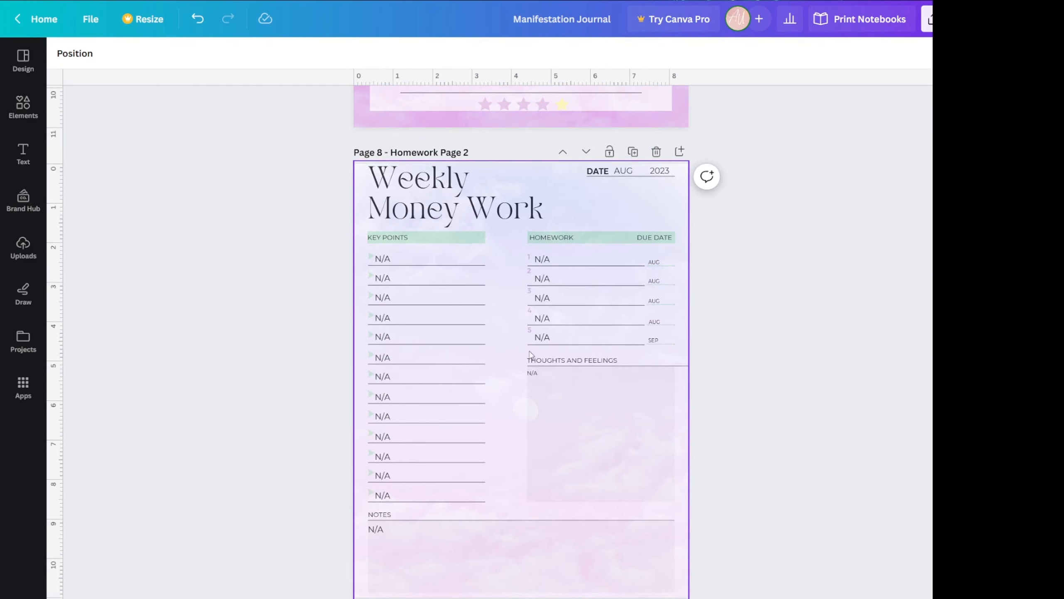
pyautogui.click(515, 386)
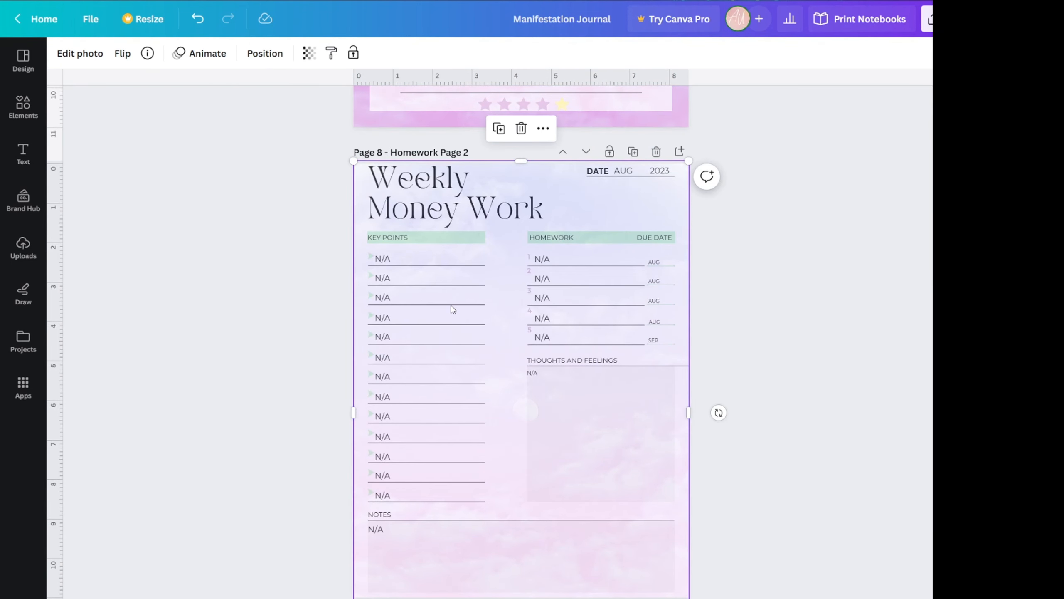
pyautogui.moveTo(452, 309); pyautogui.dragTo(573, 309)
pyautogui.hotkey('ctrl', 'z')
pyautogui.press('Escape')
pyautogui.click(510, 298)
pyautogui.click(309, 53)
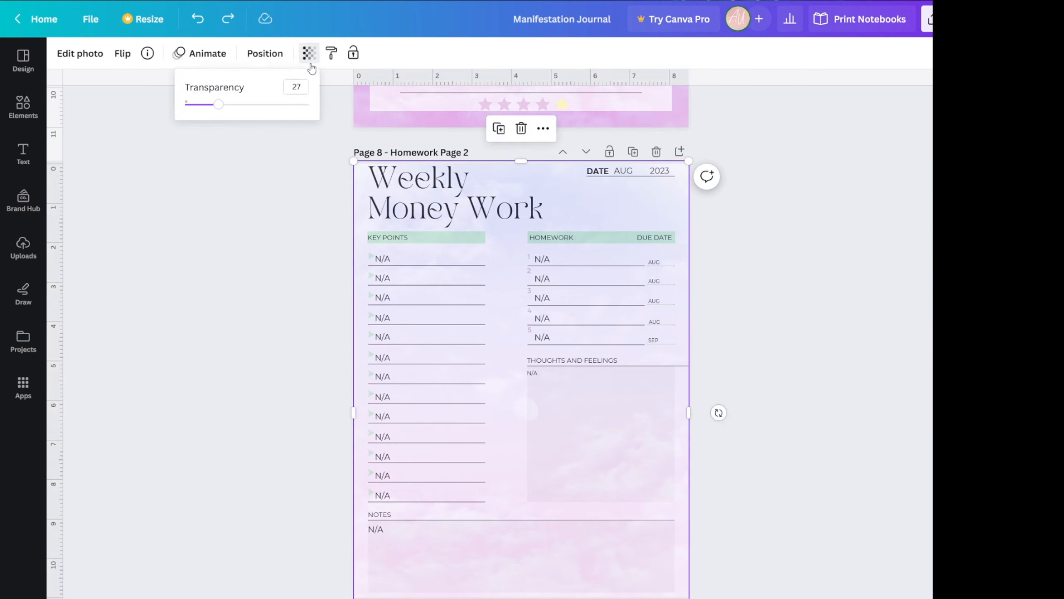
pyautogui.moveTo(223, 108); pyautogui.dragTo(320, 118)
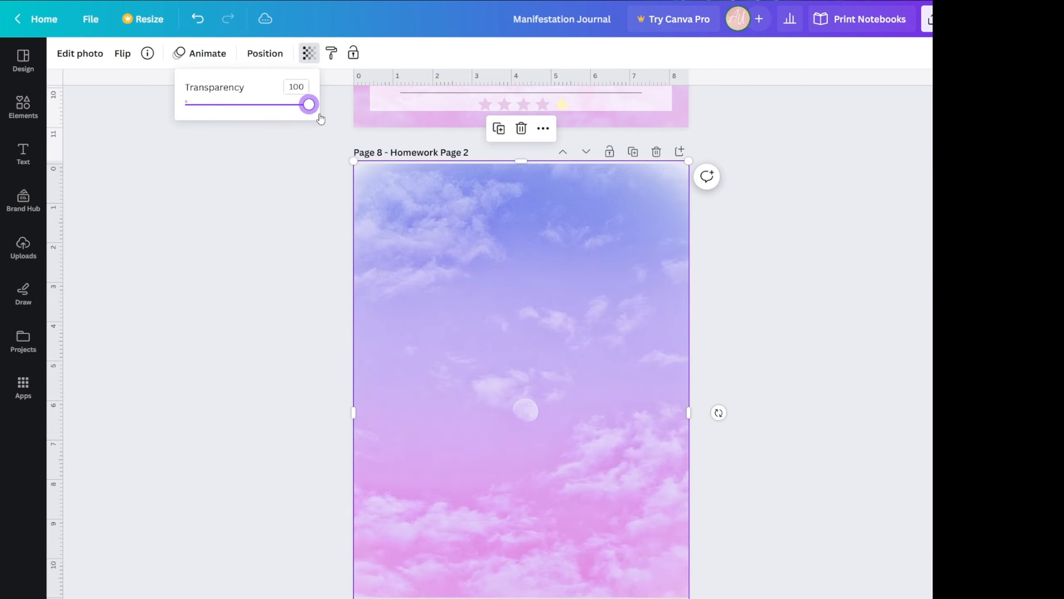
pyautogui.click(296, 259)
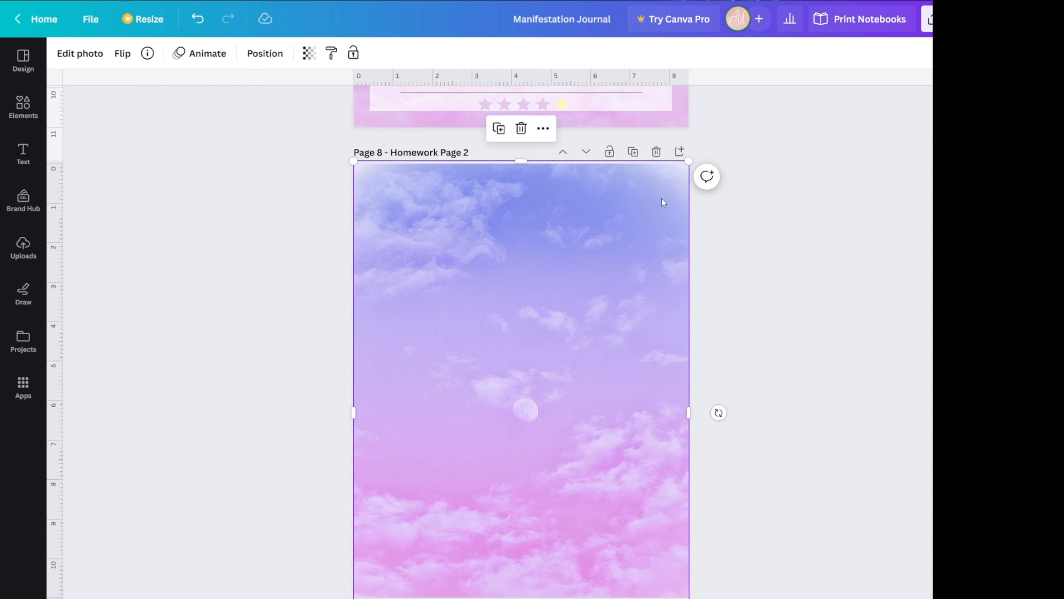
# Step: Send the sky photo on Homework Page 2 backward layer by layer until it sits behind all text, lines and boxes
pyautogui.hotkey('ctrl', '[')
pyautogui.hotkey('ctrl', '[')
pyautogui.hotkey('ctrl', '[')
pyautogui.hotkey('ctrl', '[')
pyautogui.hotkey('ctrl', '[')
pyautogui.hotkey('ctrl', '[')
pyautogui.hotkey('ctrl', '[')
pyautogui.hotkey('ctrl', '[')
pyautogui.hotkey('ctrl', '[')
pyautogui.hotkey('ctrl', '[')
pyautogui.hotkey('ctrl', '[')
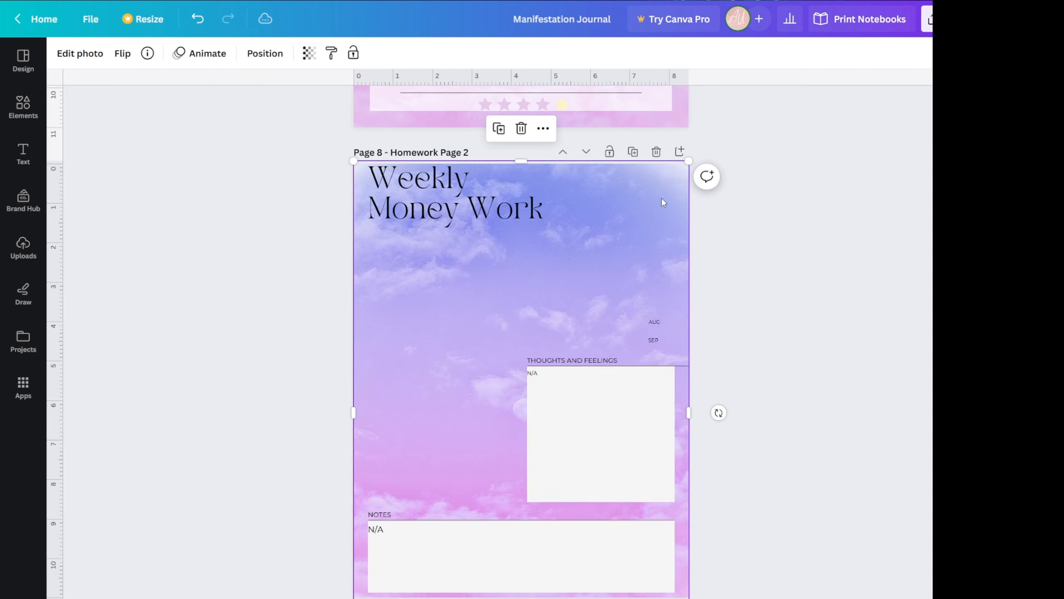
pyautogui.hotkey('ctrl', '[')
pyautogui.hotkey('ctrl', '[')
pyautogui.hotkey('ctrl', '[')
pyautogui.hotkey('ctrl', '[')
pyautogui.hotkey('ctrl', '[')
pyautogui.hotkey('ctrl', '[')
pyautogui.hotkey('ctrl', '[')
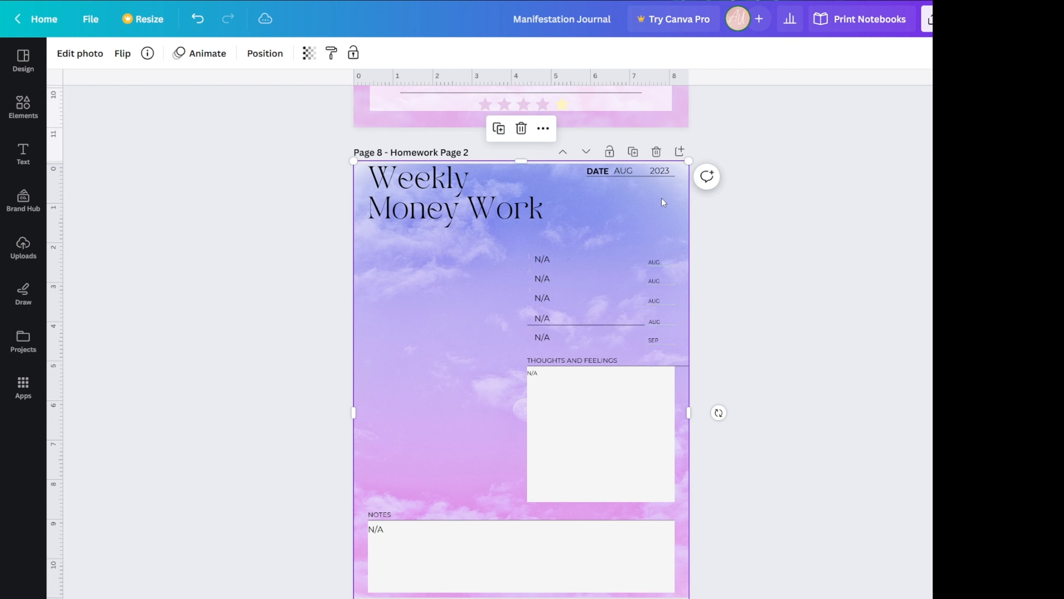
pyautogui.hotkey('ctrl', '[')
pyautogui.hotkey('ctrl', '[')
pyautogui.hotkey('ctrl', '[')
pyautogui.hotkey('ctrl', '[')
pyautogui.hotkey('ctrl', '[')
pyautogui.hotkey('ctrl', '[')
pyautogui.hotkey('ctrl', '[')
pyautogui.hotkey('ctrl', '[')
pyautogui.hotkey('ctrl', '[')
pyautogui.hotkey('ctrl', '[')
pyautogui.hotkey('ctrl', '[')
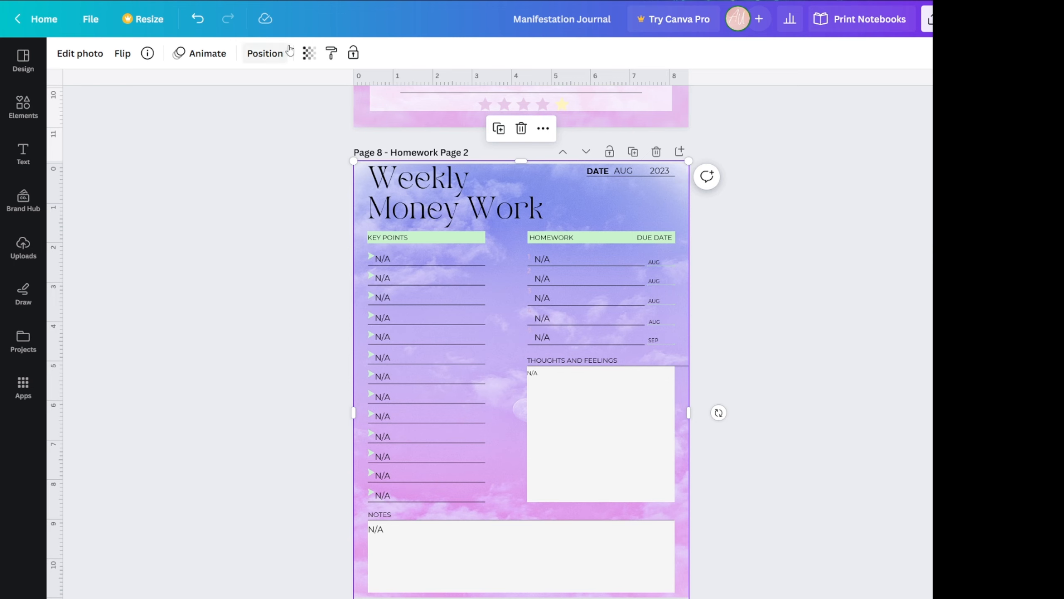
# Step: Set the transparency of the Homework Page 2 sky background to 27
pyautogui.click(309, 53)
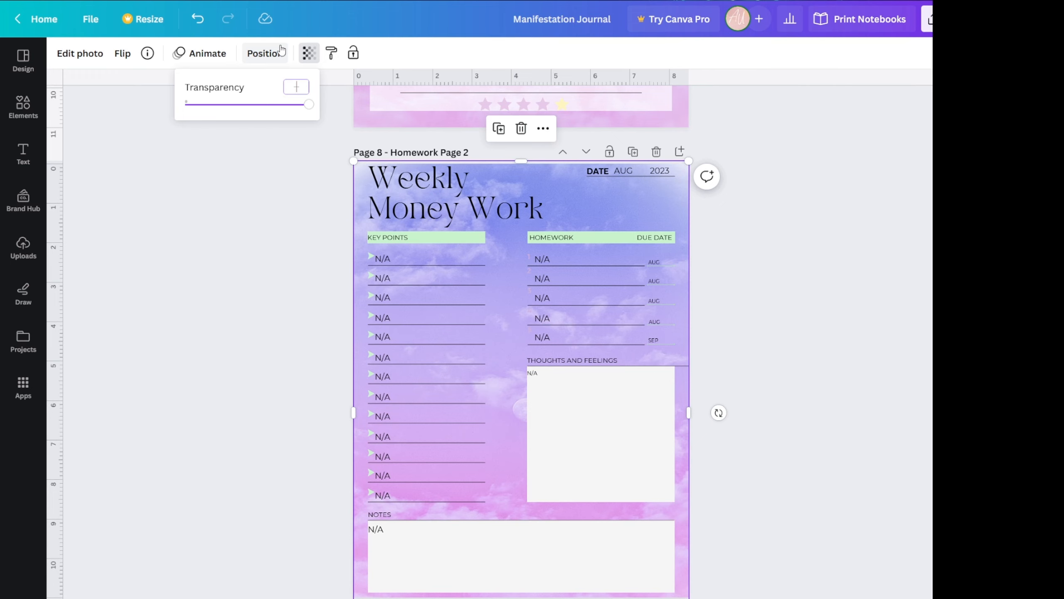
pyautogui.press('Return')
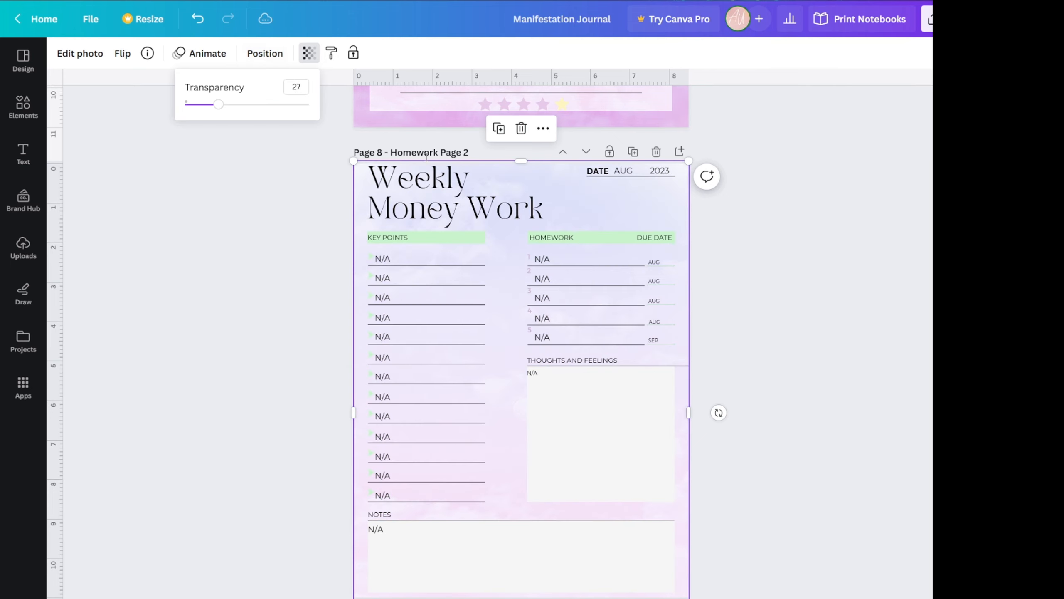
pyautogui.click(279, 393)
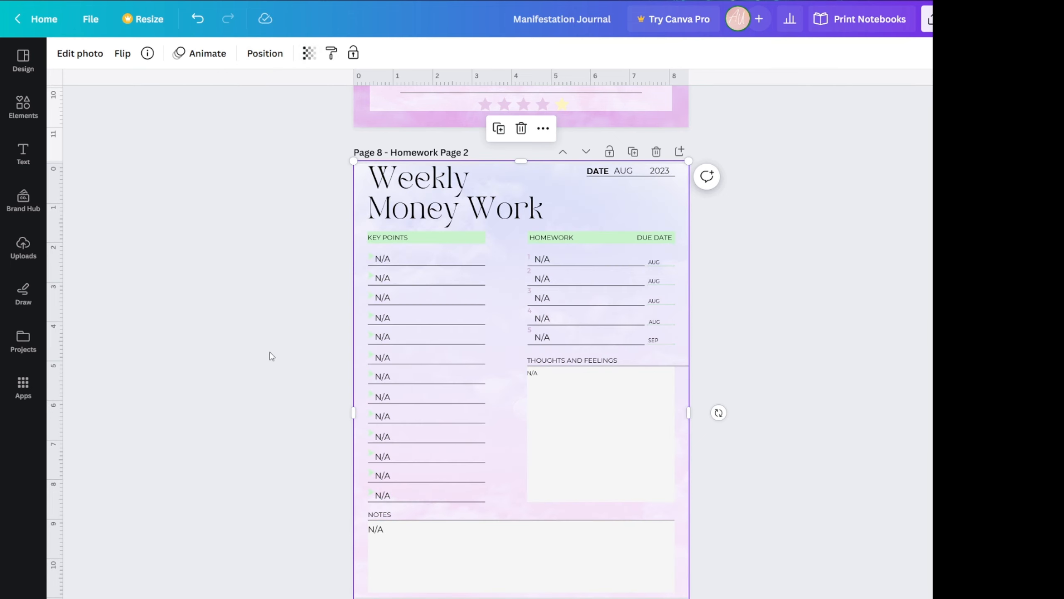
# Step: Review the homework, reflection and journal pages for layering and pink accents
pyautogui.scroll(15, 271, 355)
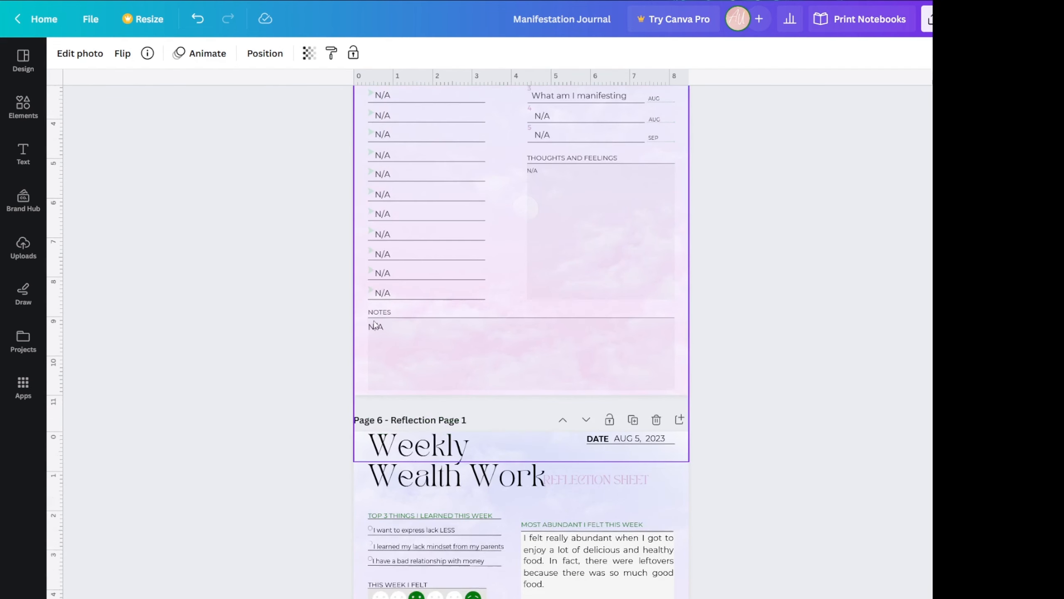
pyautogui.scroll(4, 374, 323)
pyautogui.scroll(10, 212, 228)
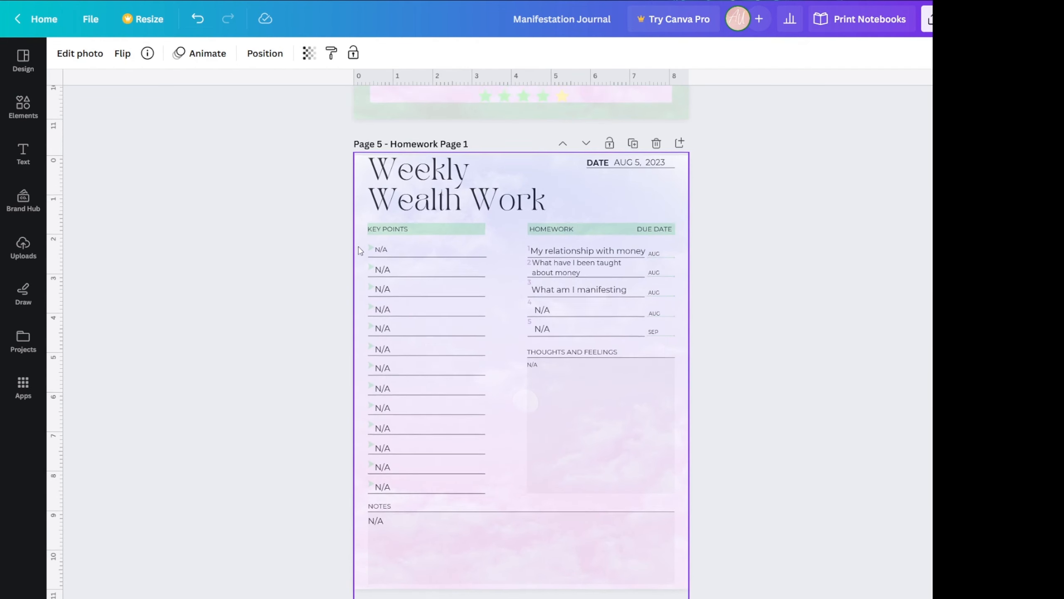
pyautogui.scroll(-9, 226, 229)
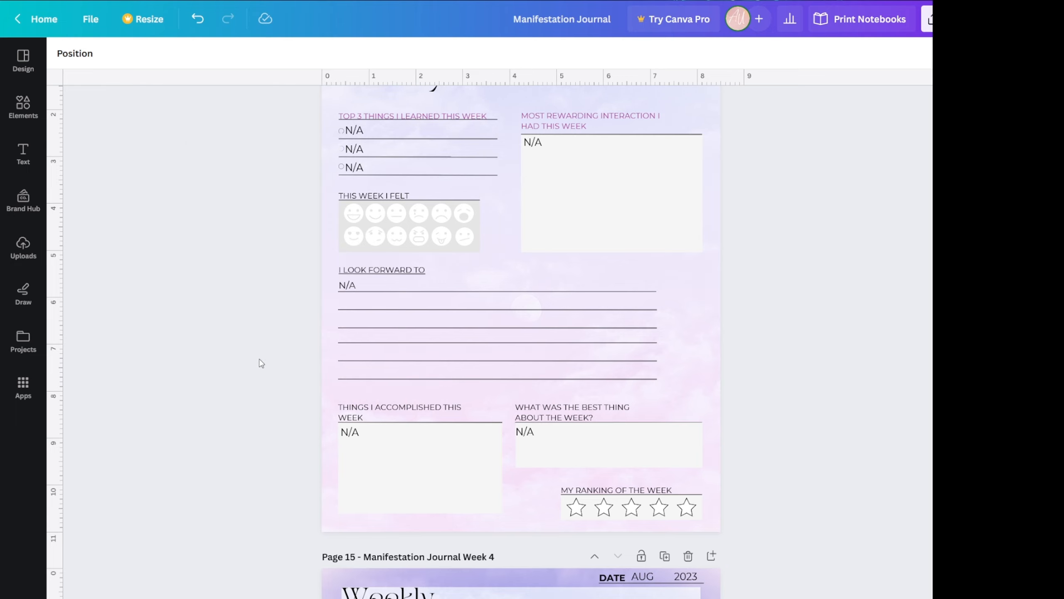
pyautogui.scroll(15, 623, 456)
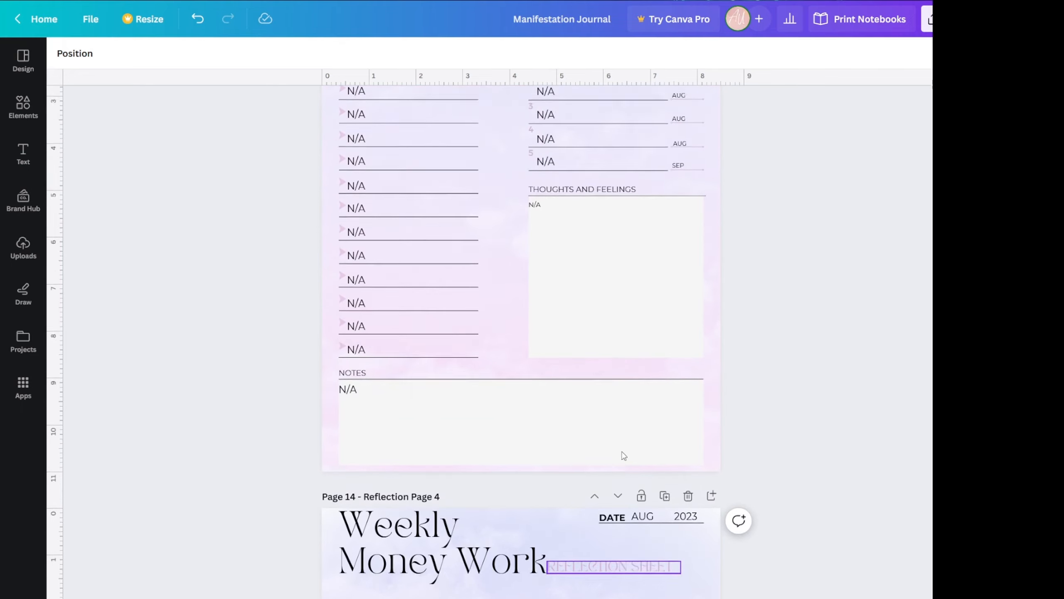
pyautogui.scroll(15, 630, 290)
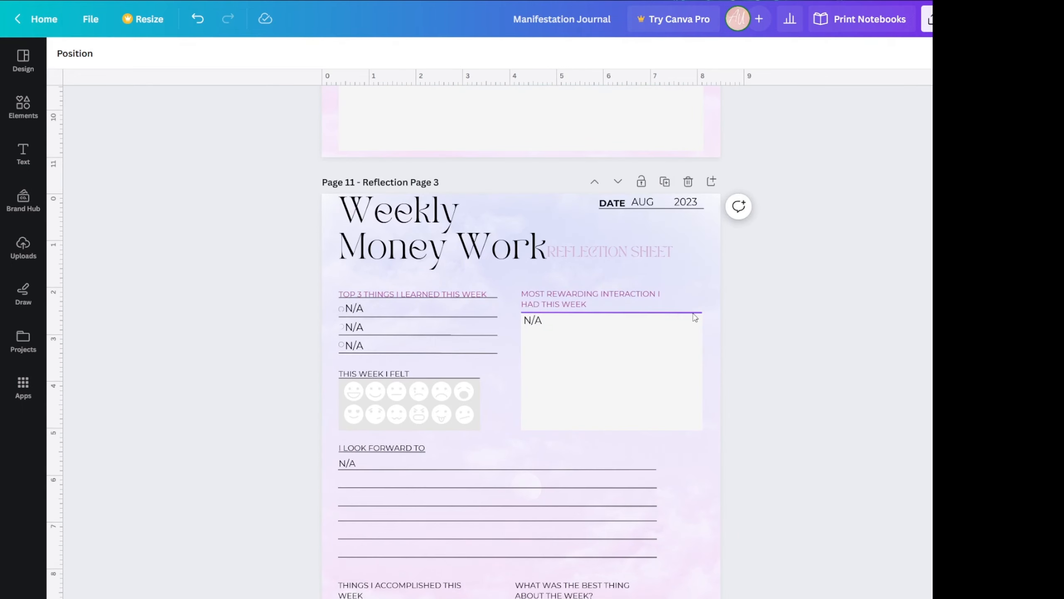
pyautogui.scroll(15, 778, 360)
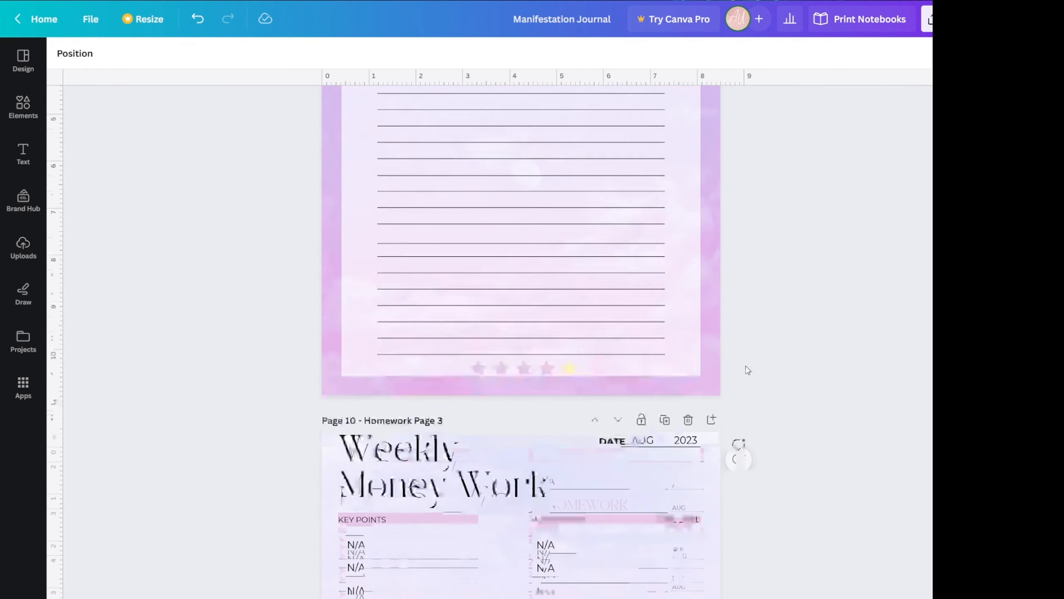
# Step: Change the green outline of the fourth My Ranking of the Week star on the Wealth Work reflection sheet to white #ffffff
pyautogui.scroll(15, 771, 335)
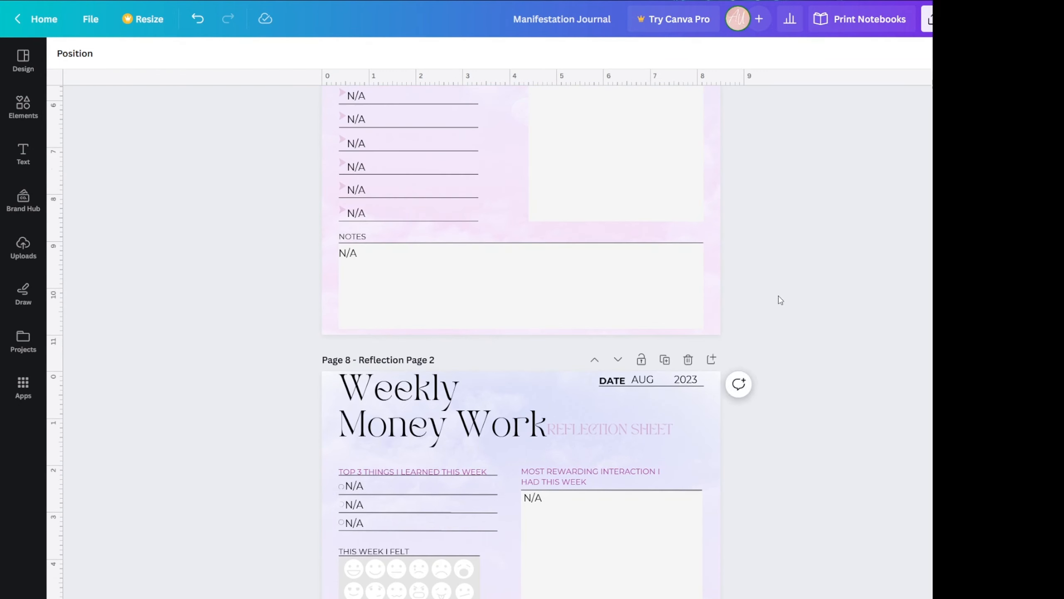
pyautogui.scroll(2, 608, 387)
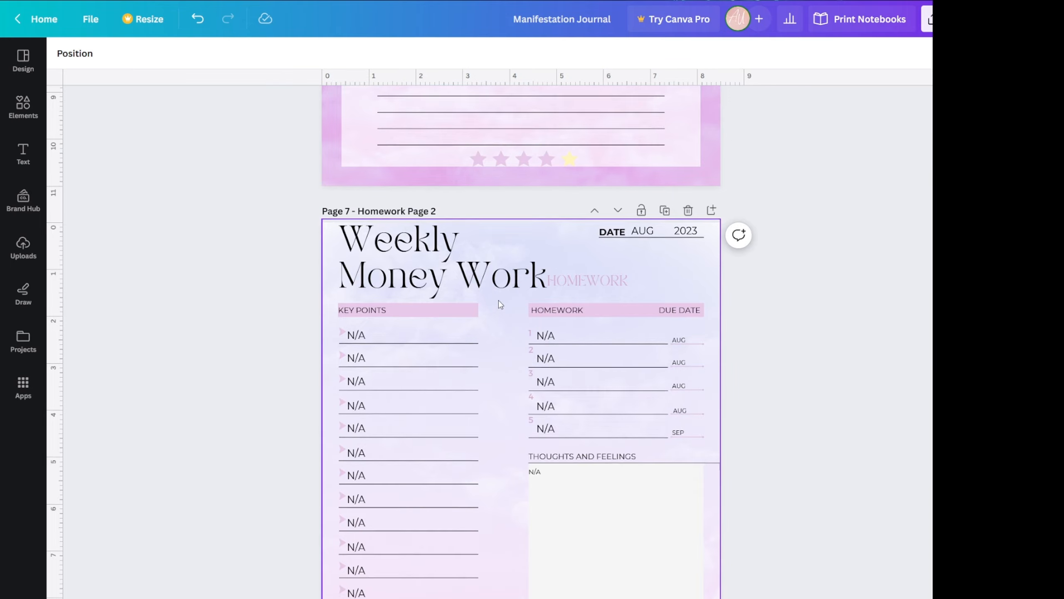
pyautogui.scroll(3, 498, 303)
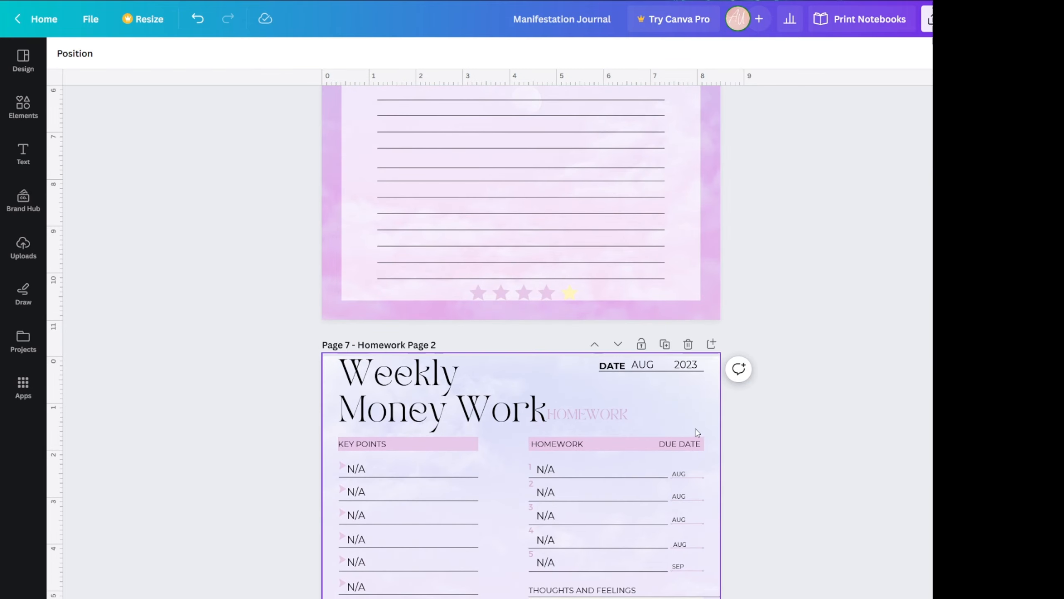
pyautogui.scroll(15, 750, 356)
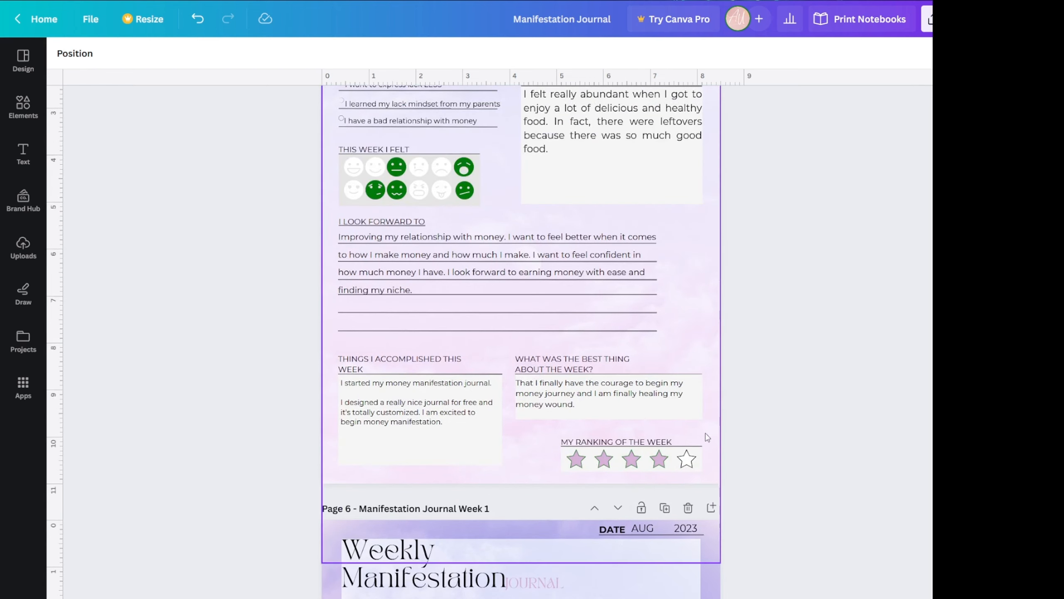
pyautogui.click(659, 466)
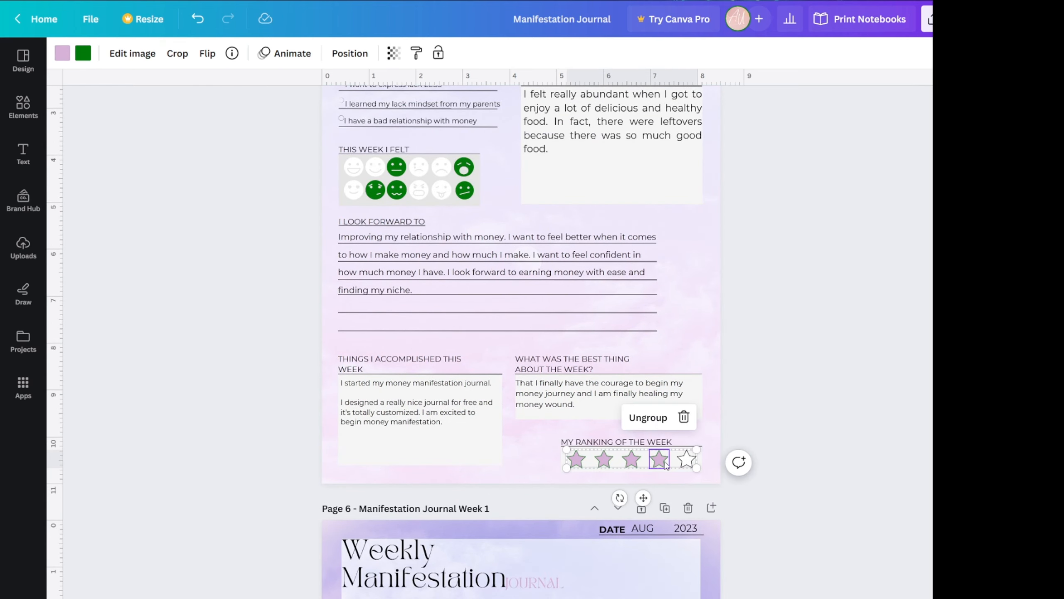
pyautogui.click(83, 53)
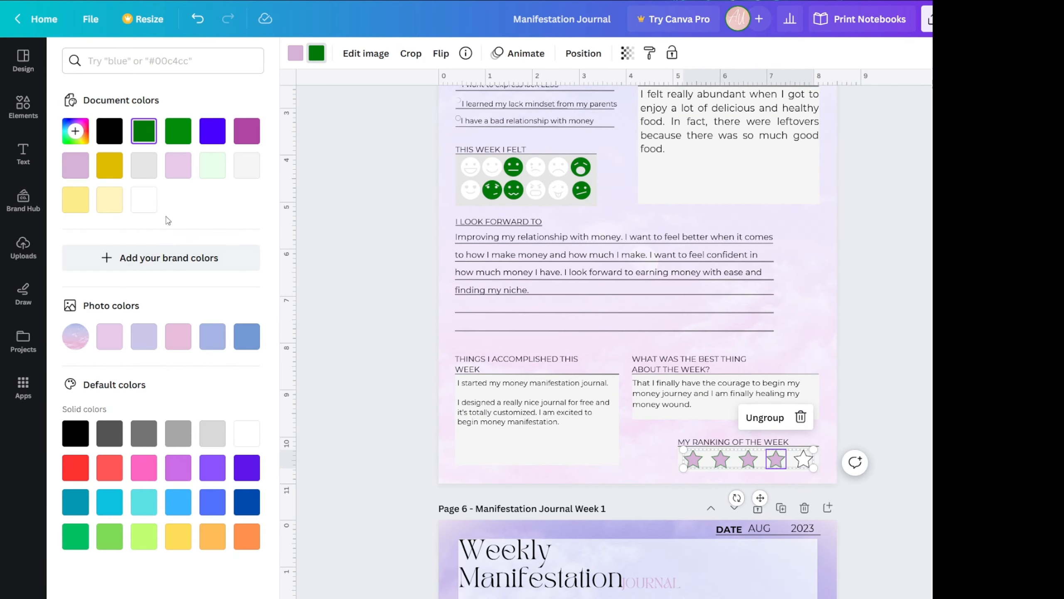
pyautogui.click(146, 206)
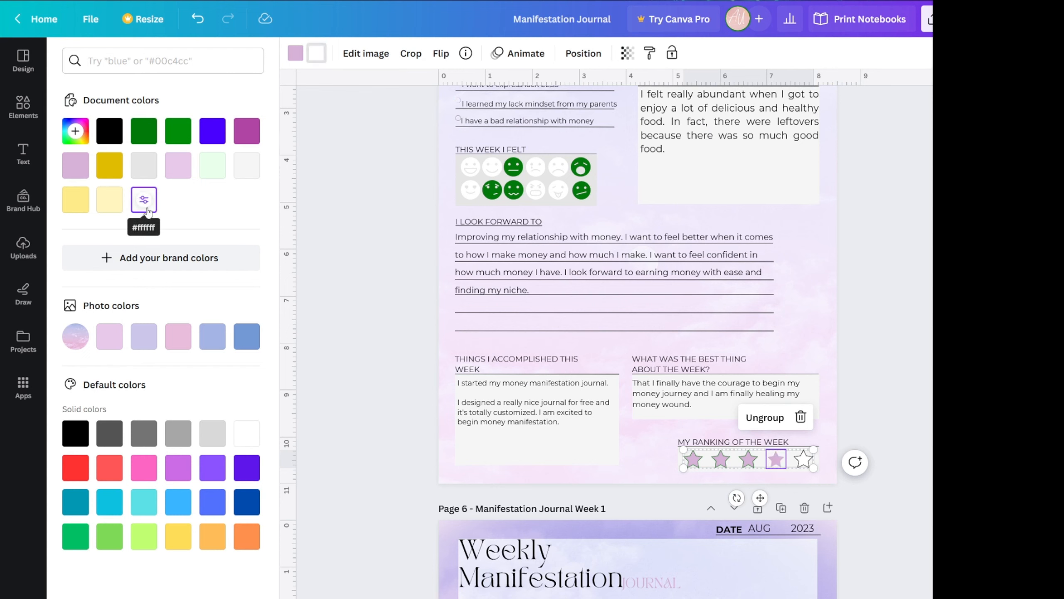
pyautogui.click(109, 131)
pyautogui.click(144, 200)
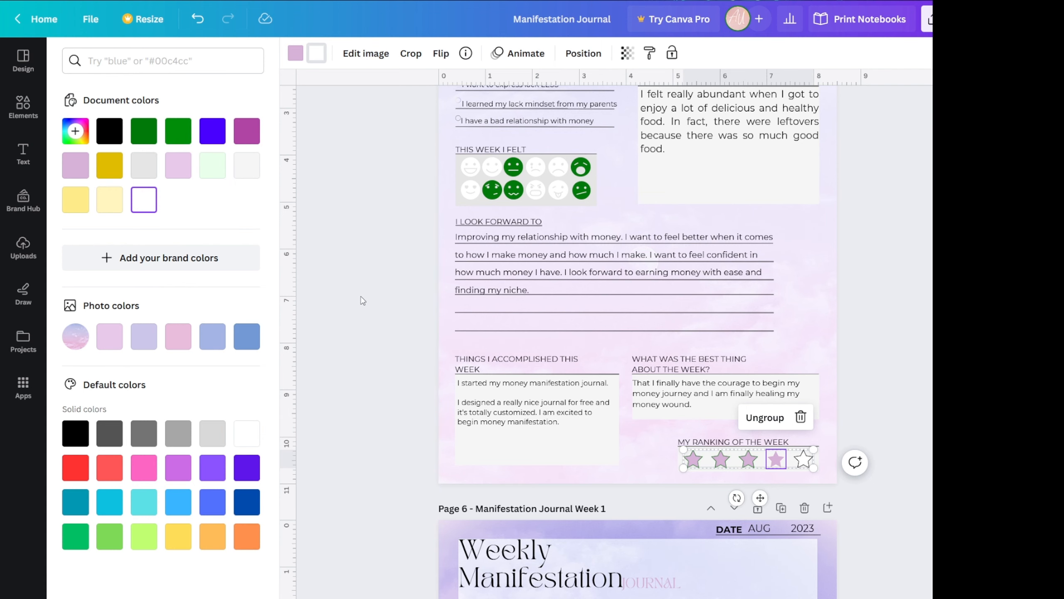
pyautogui.press('Escape')
pyautogui.scroll(4, 712, 453)
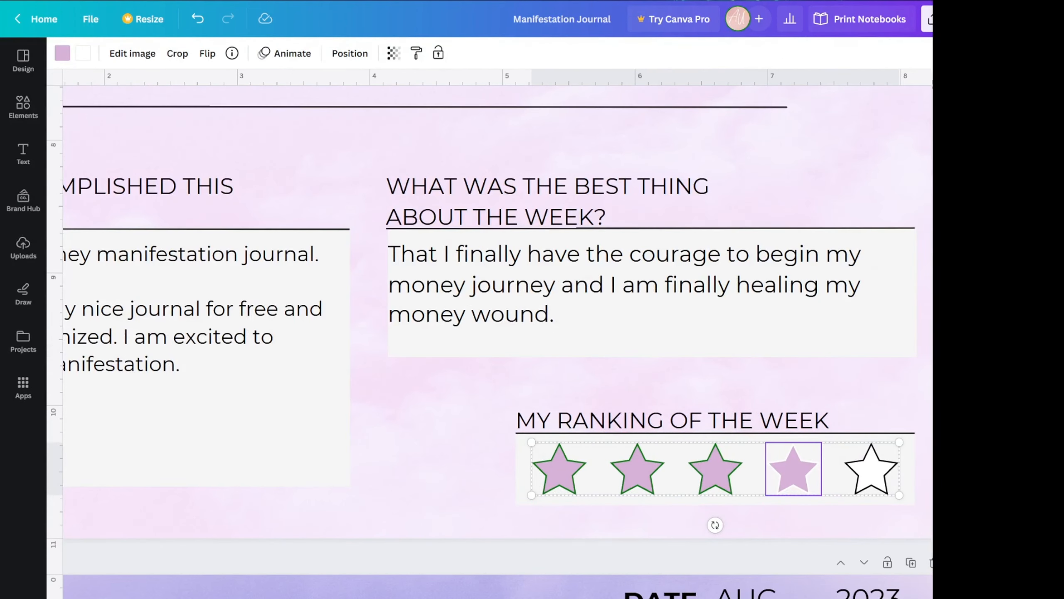
# Step: Copy the style of the empty fifth ranking star onto the other four stars
pyautogui.click(881, 472)
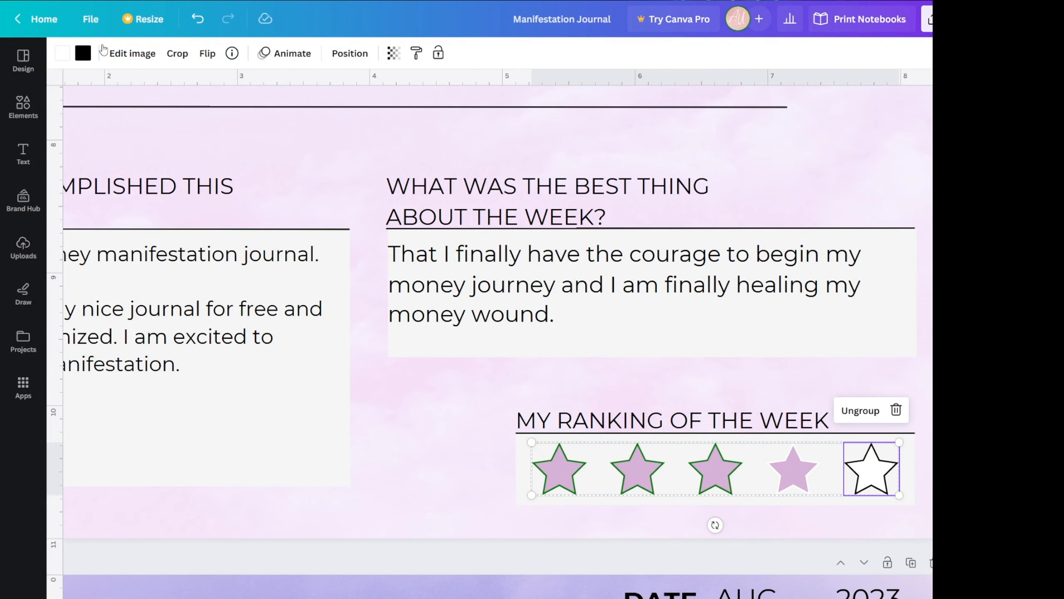
pyautogui.click(414, 56)
pyautogui.click(799, 479)
pyautogui.click(416, 53)
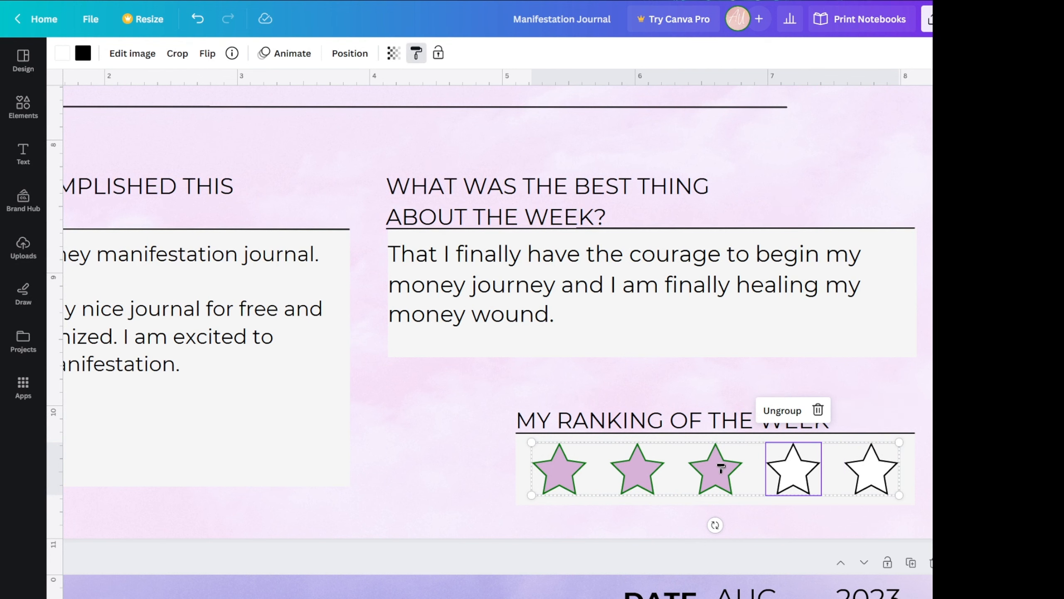
pyautogui.click(720, 467)
pyautogui.click(416, 55)
pyautogui.click(648, 468)
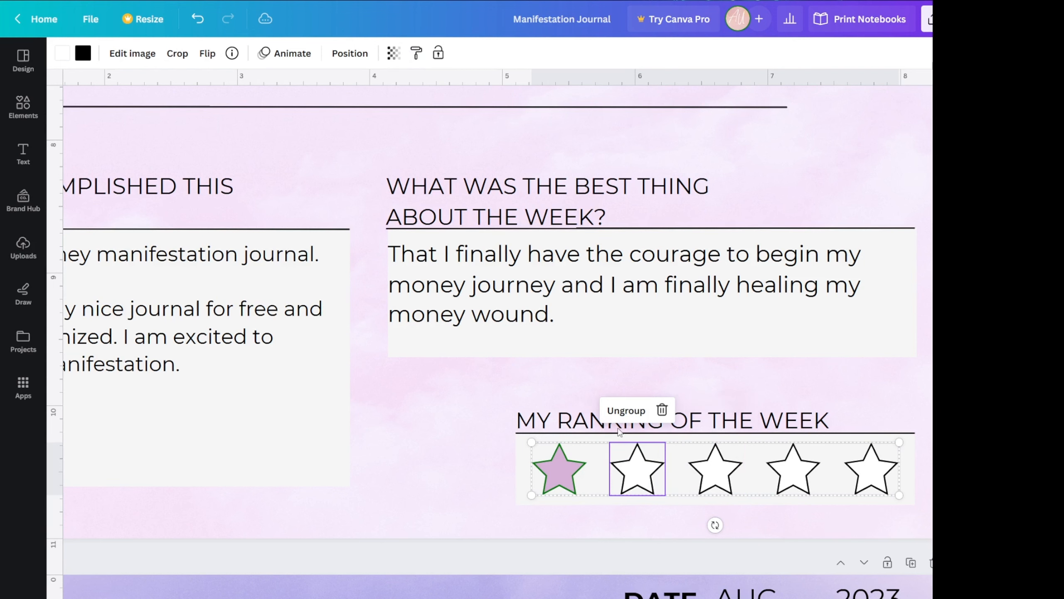
pyautogui.click(416, 55)
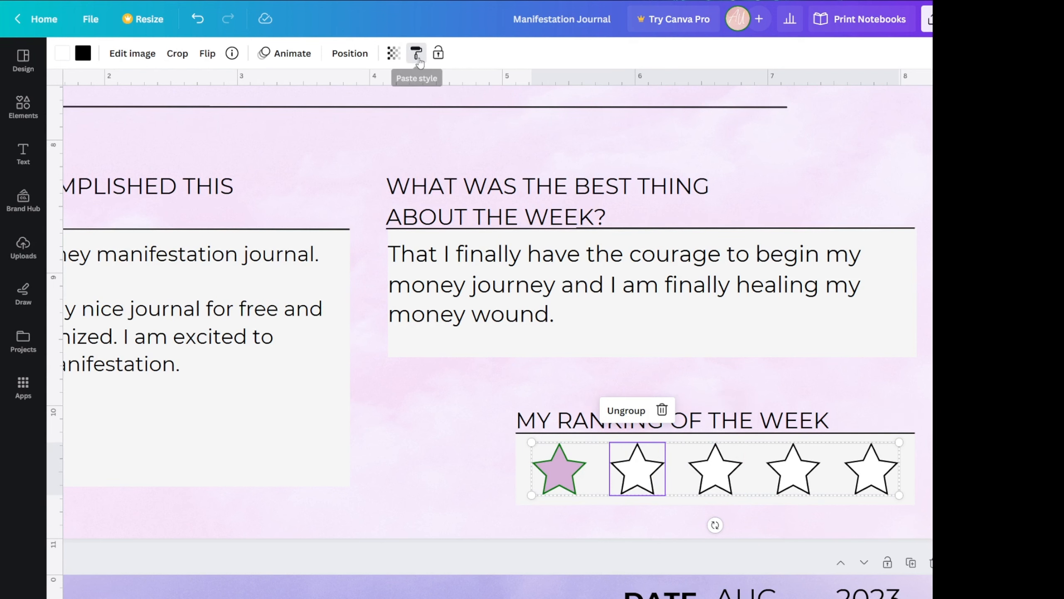
pyautogui.click(556, 472)
# Step: Replace the answers for the best thing about the week and the things accomplished this week with N/A
pyautogui.scroll(-3, 585, 287)
pyautogui.click(584, 287)
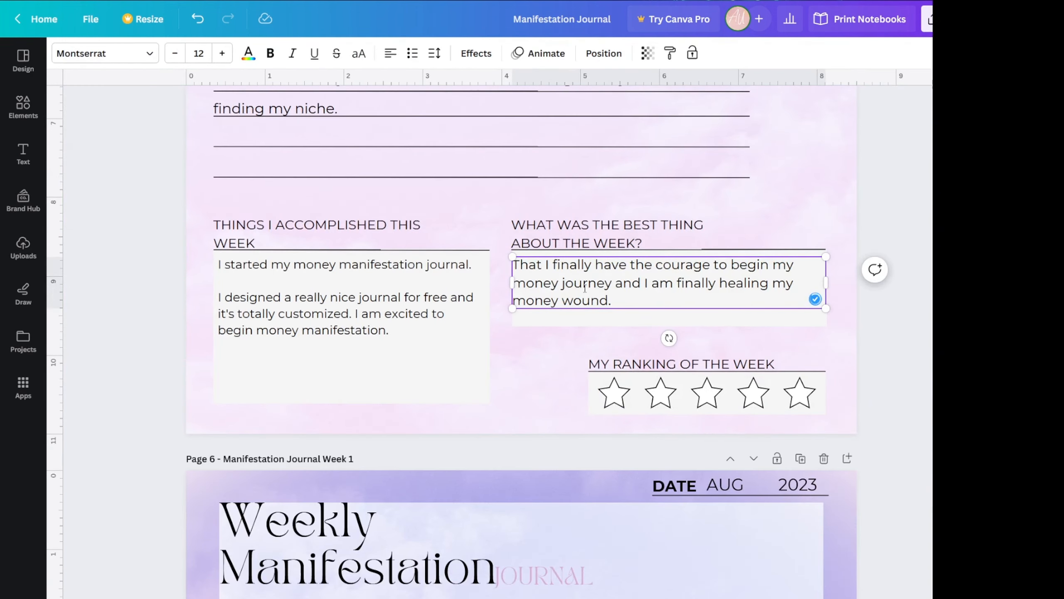
pyautogui.doubleClick(585, 287)
pyautogui.write('N/A')
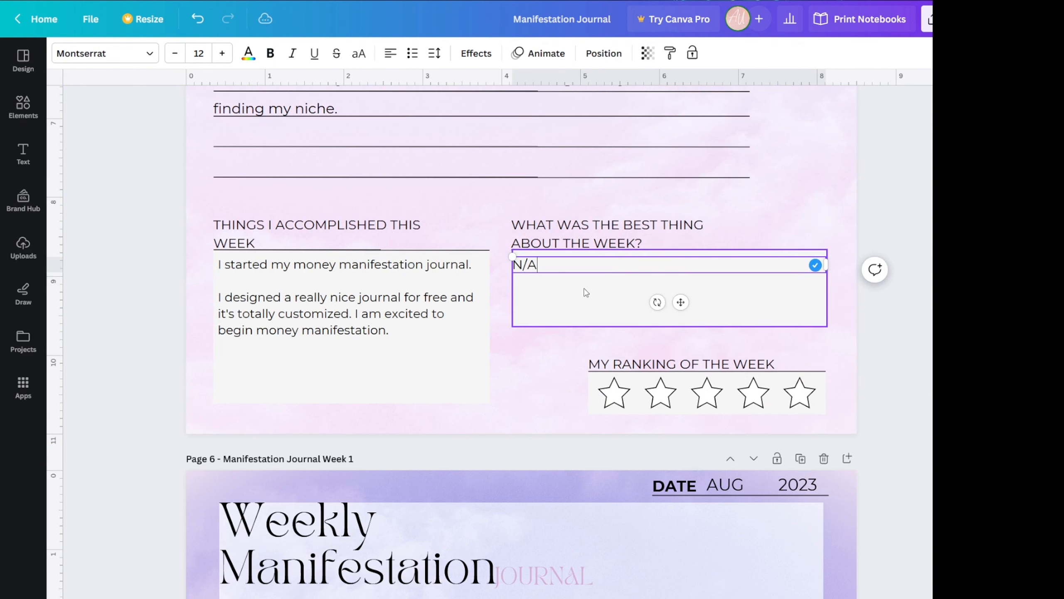
pyautogui.click(322, 299)
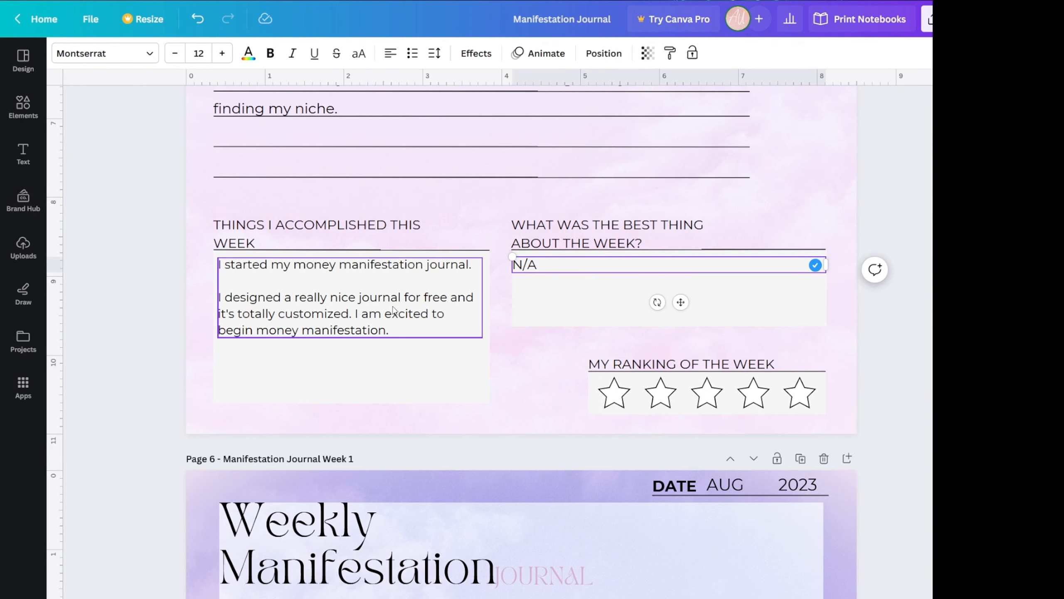
pyautogui.click(322, 295)
pyautogui.write('N/A')
# Step: Replace the I Look Forward To and Most Abundant I Felt This Week answers with N/A
pyautogui.scroll(4, 323, 298)
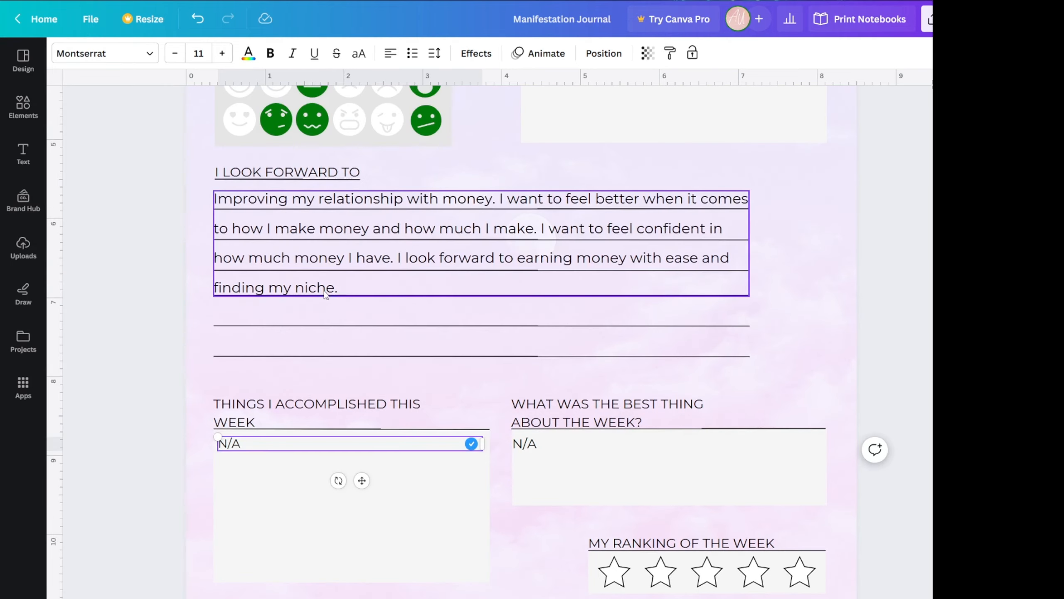
pyautogui.click(318, 287)
pyautogui.click(319, 286)
pyautogui.write('N/A')
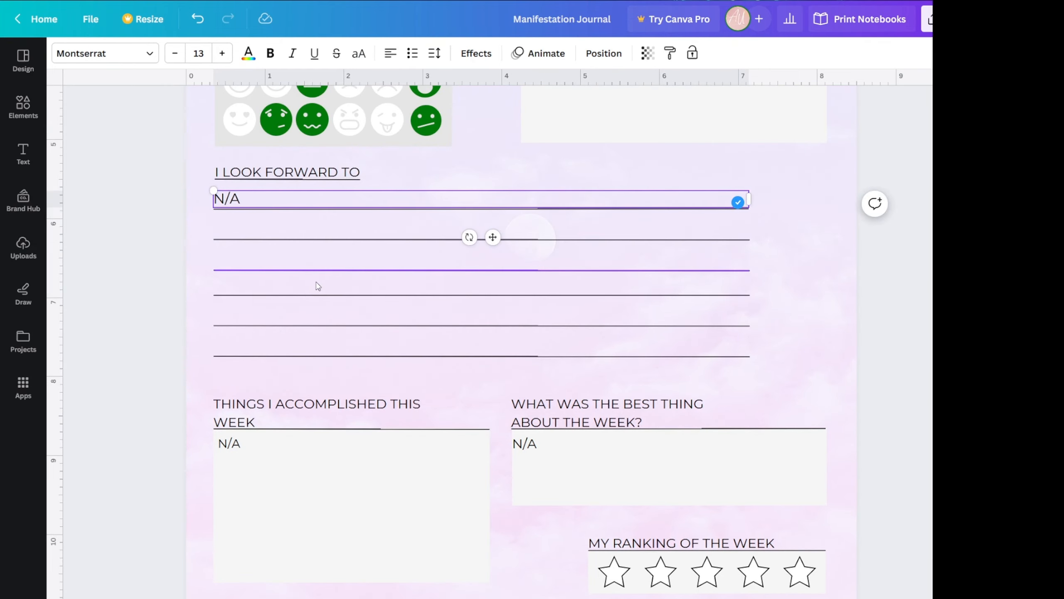
pyautogui.scroll(6, 317, 286)
pyautogui.click(625, 272)
pyautogui.click(625, 273)
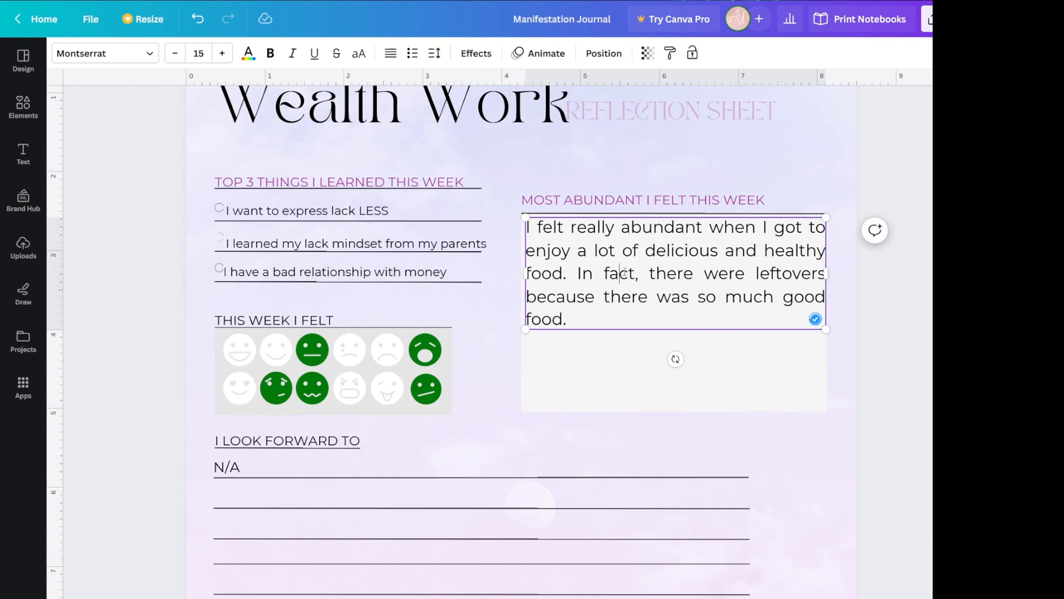
pyautogui.hotkey('ctrl', 'a')
pyautogui.write('N/')
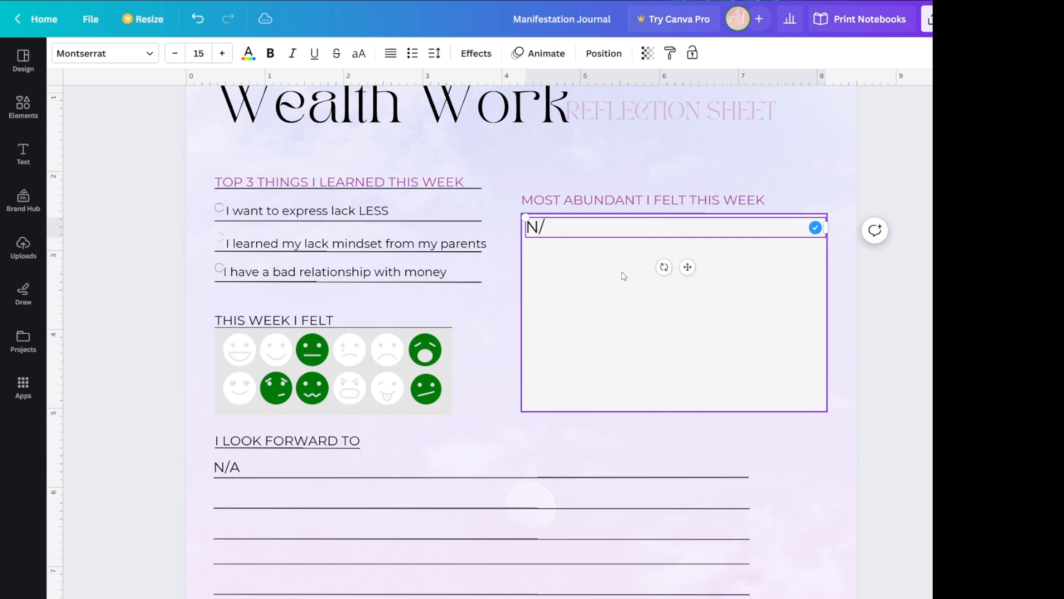
# Step: Replace all three entries under Top 3 Things I Learned This Week with N/A
pyautogui.click(274, 210)
pyautogui.click(275, 210)
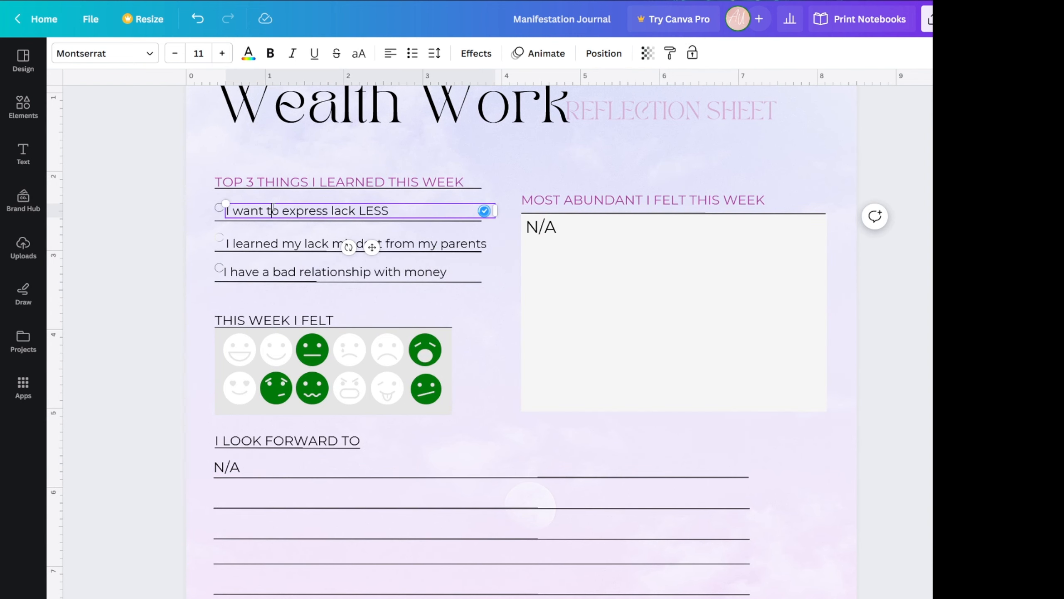
pyautogui.hotkey('ctrl', 'a')
pyautogui.write('N/A')
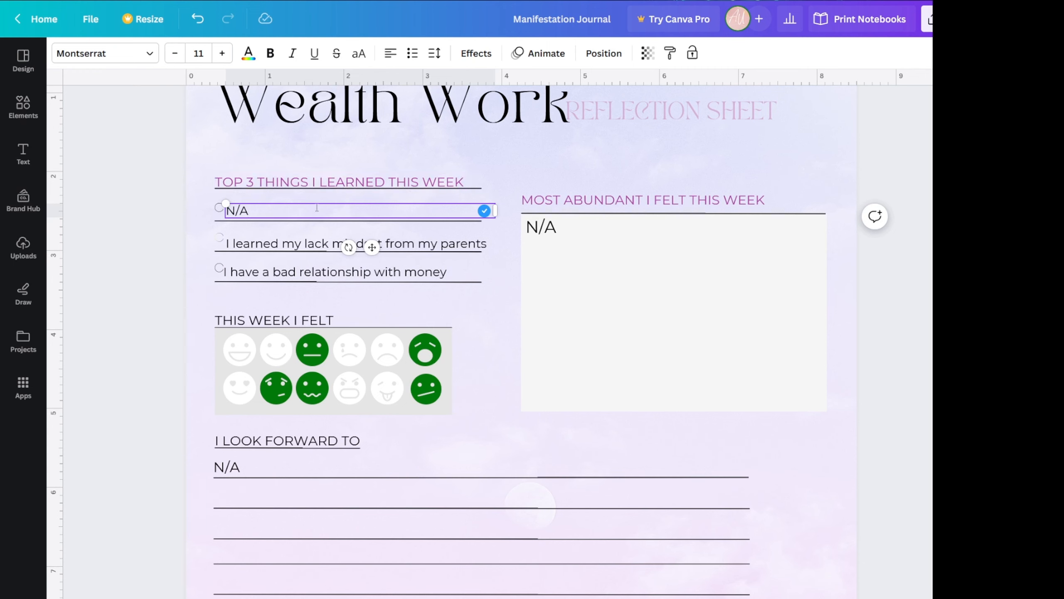
pyautogui.click(297, 244)
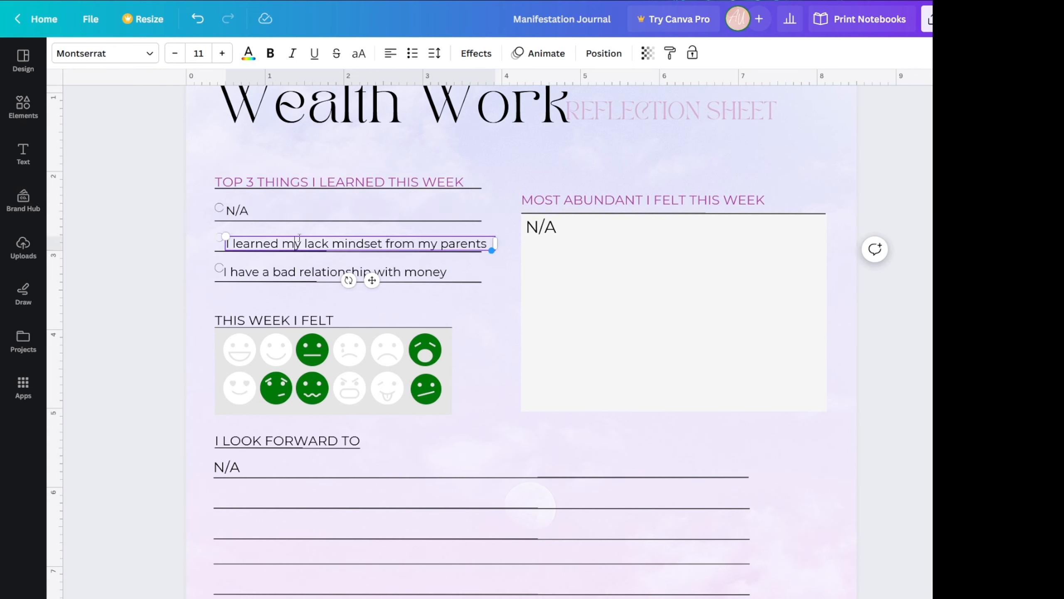
pyautogui.hotkey('ctrl', 'a')
pyautogui.write('N/A')
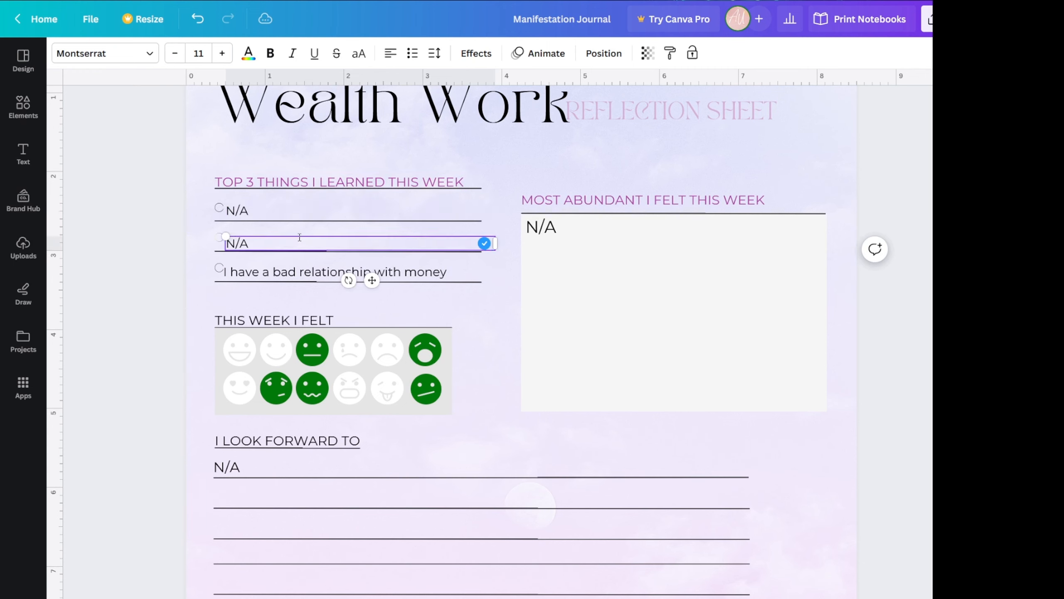
pyautogui.click(312, 273)
pyautogui.hotkey('ctrl', 'a')
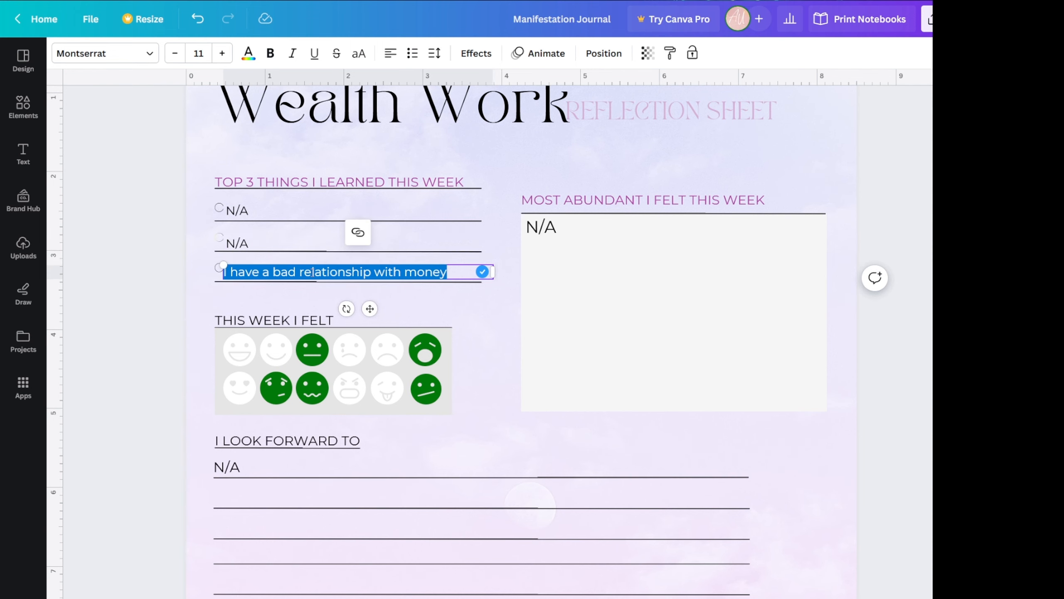
pyautogui.write('N/A')
# Step: Copy the white style of the smiling face onto the five green faces under This Week I Felt
pyautogui.click(321, 352)
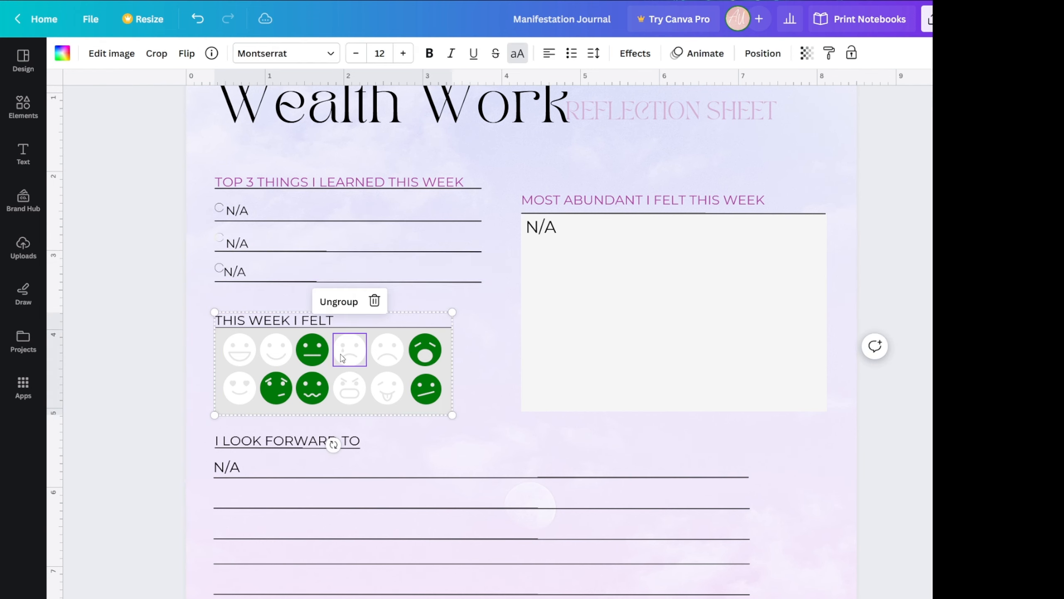
pyautogui.scroll(5, 283, 343)
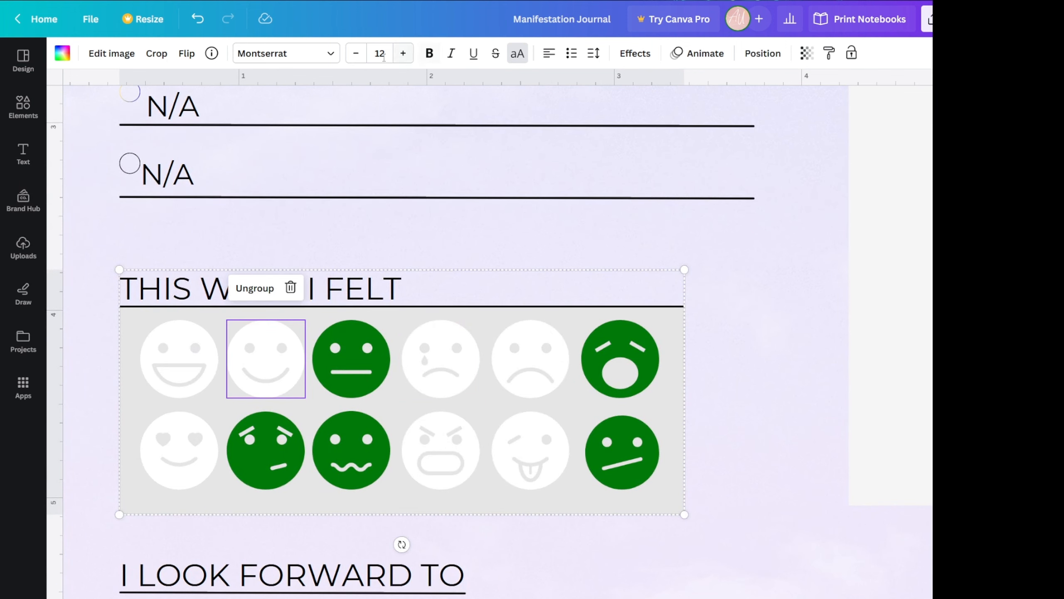
pyautogui.click(832, 50)
pyautogui.click(369, 361)
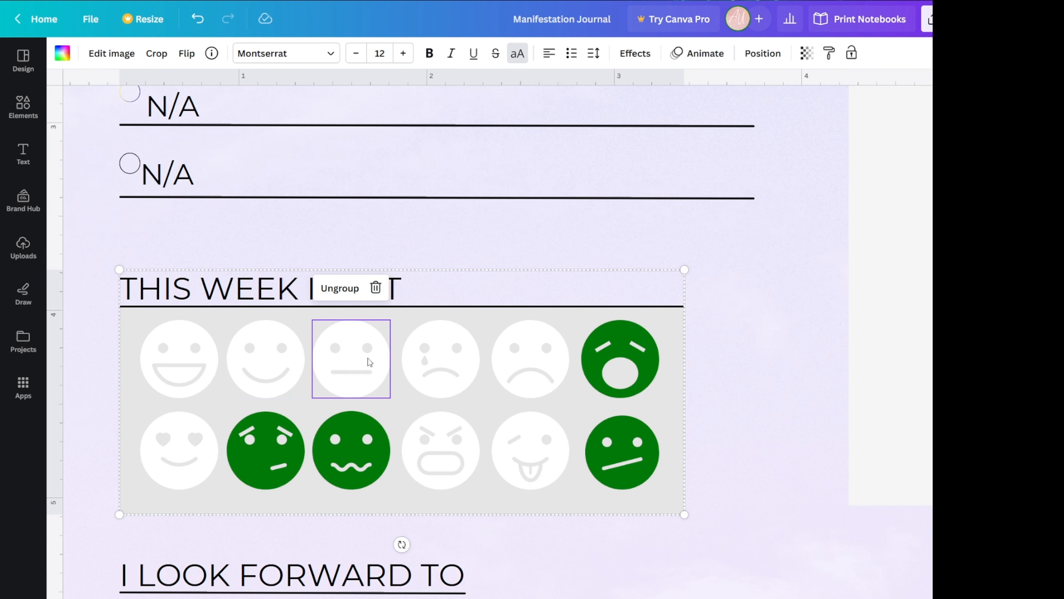
pyautogui.click(830, 54)
pyautogui.click(355, 449)
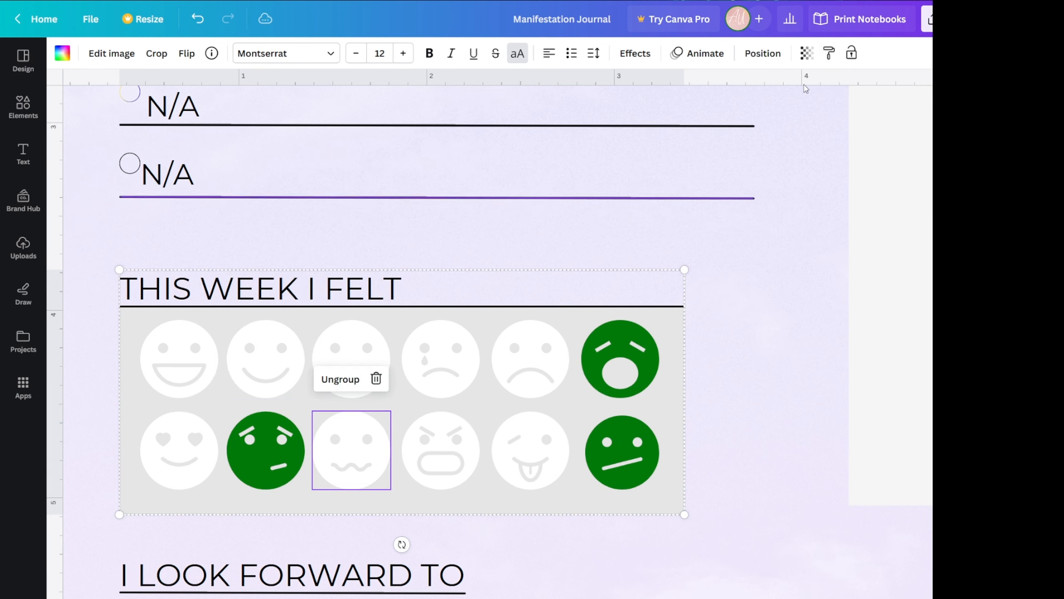
pyautogui.click(830, 53)
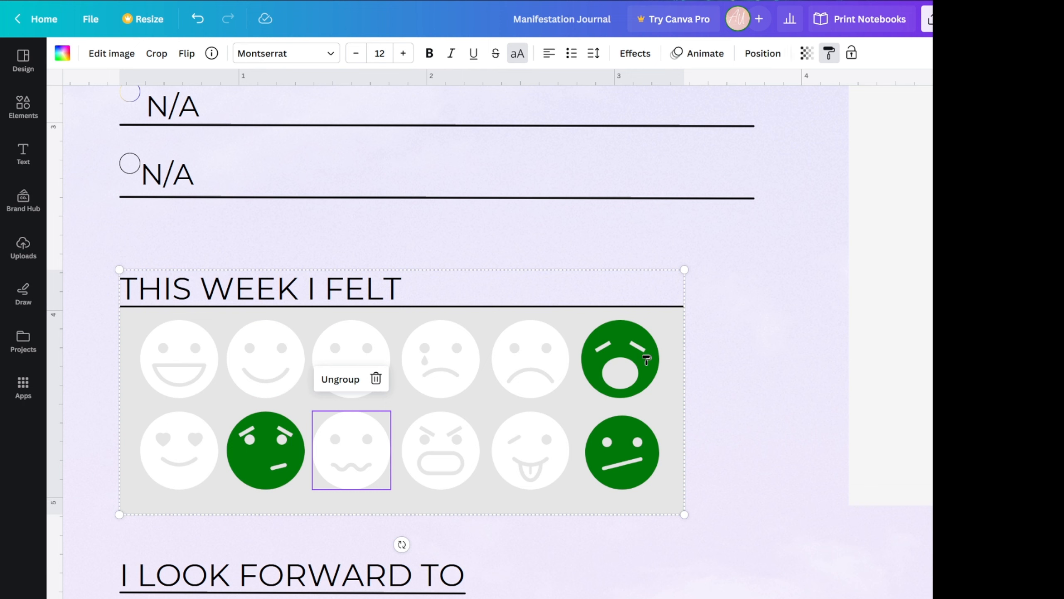
pyautogui.click(620, 357)
pyautogui.click(830, 53)
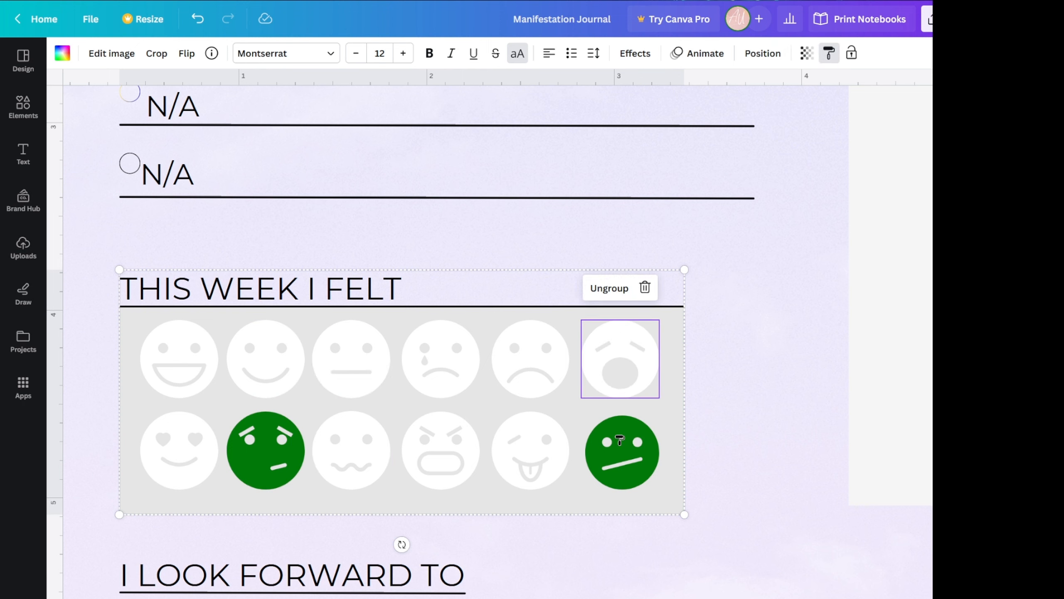
pyautogui.click(619, 441)
pyautogui.click(830, 53)
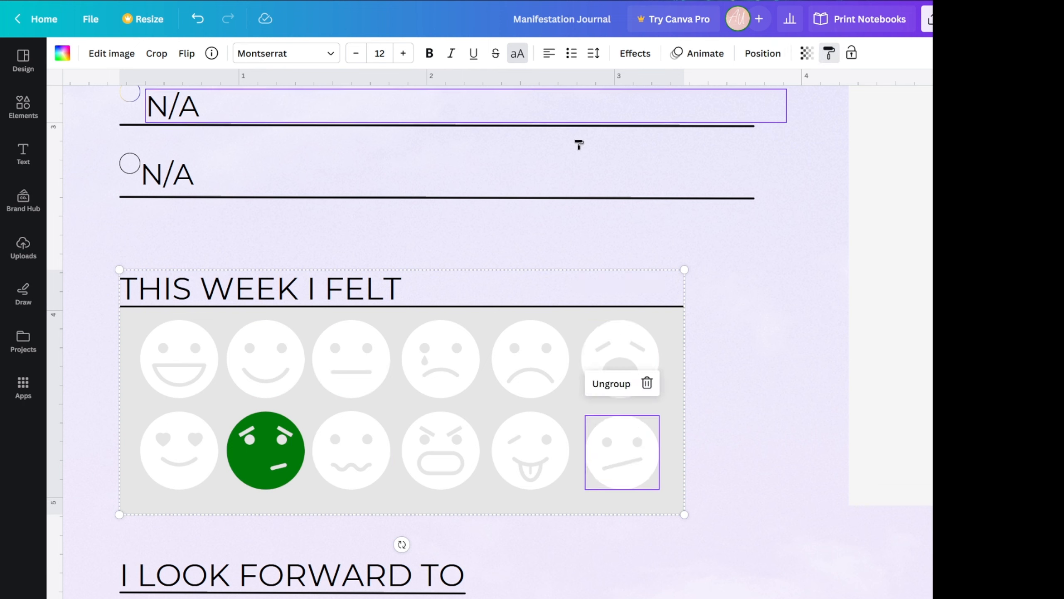
pyautogui.click(254, 440)
pyautogui.click(102, 316)
pyautogui.scroll(-5, 107, 298)
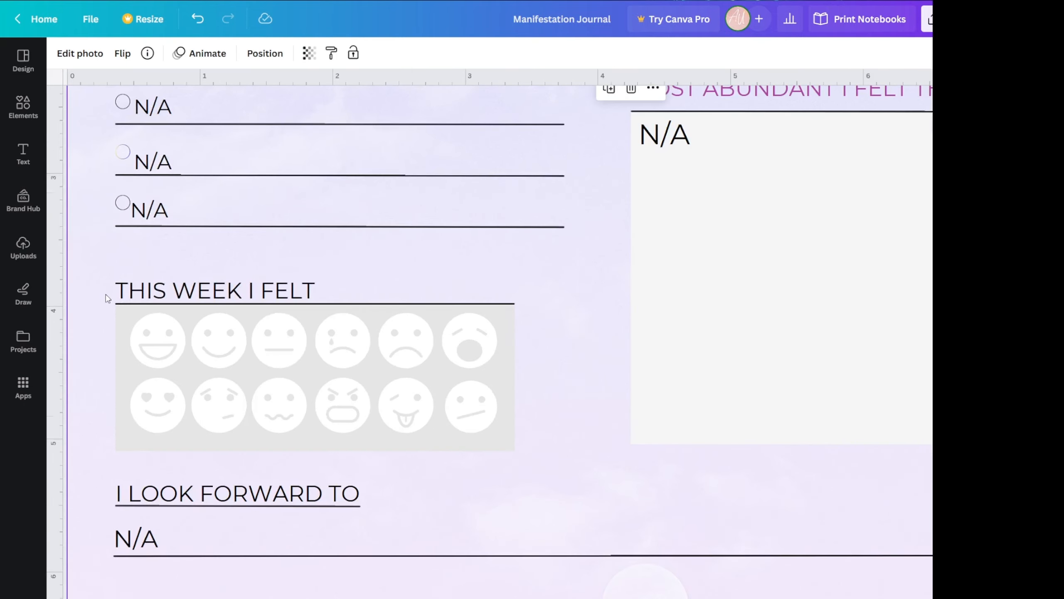
# Step: Unlock the Goals box on the Manifestation Tracker page and replace its pale green with the light pink-purple photo colour across all pages
pyautogui.scroll(20, 327, 348)
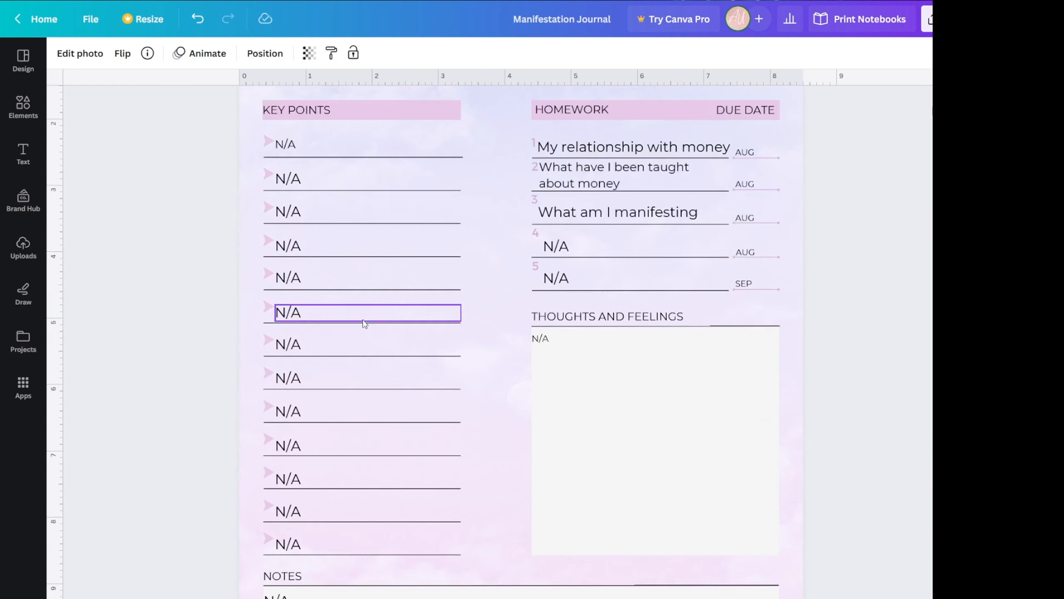
pyautogui.scroll(5, 359, 323)
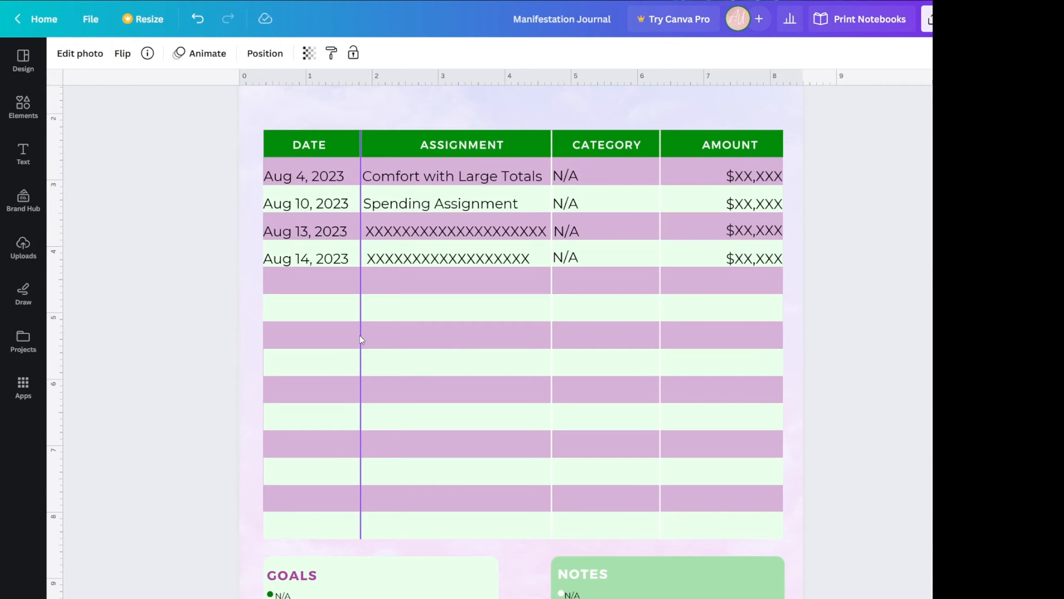
pyautogui.scroll(-2, 359, 336)
pyautogui.scroll(2, 361, 340)
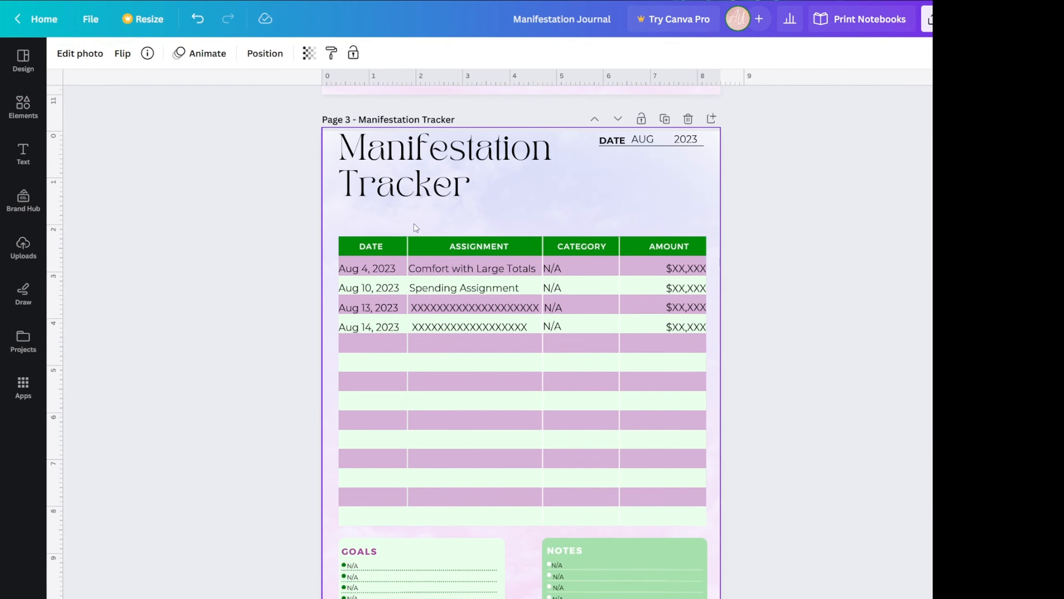
pyautogui.scroll(2, 461, 293)
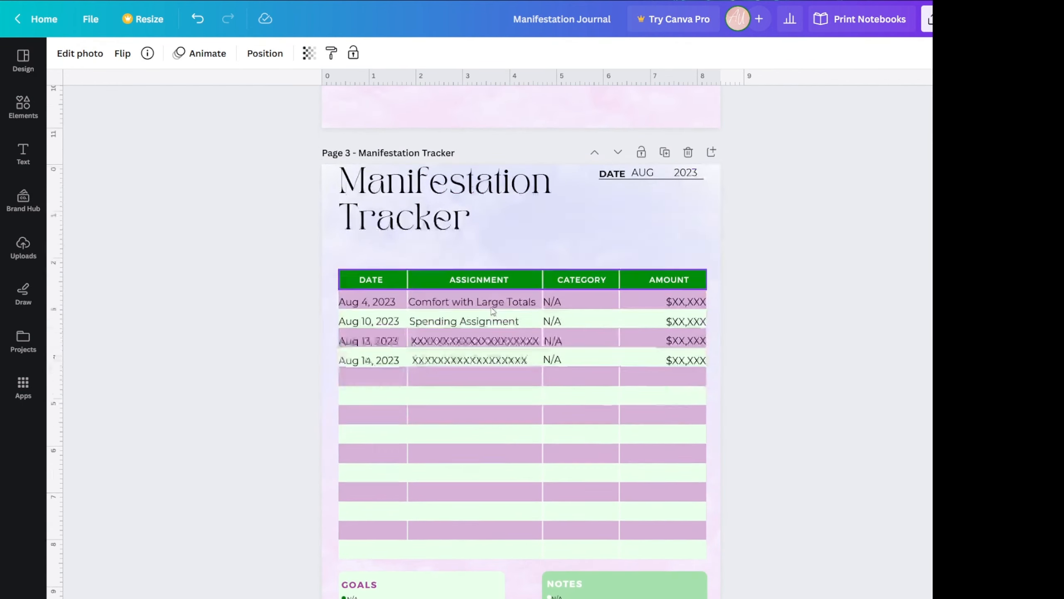
pyautogui.scroll(-5, 481, 377)
pyautogui.click(439, 461)
pyautogui.click(497, 465)
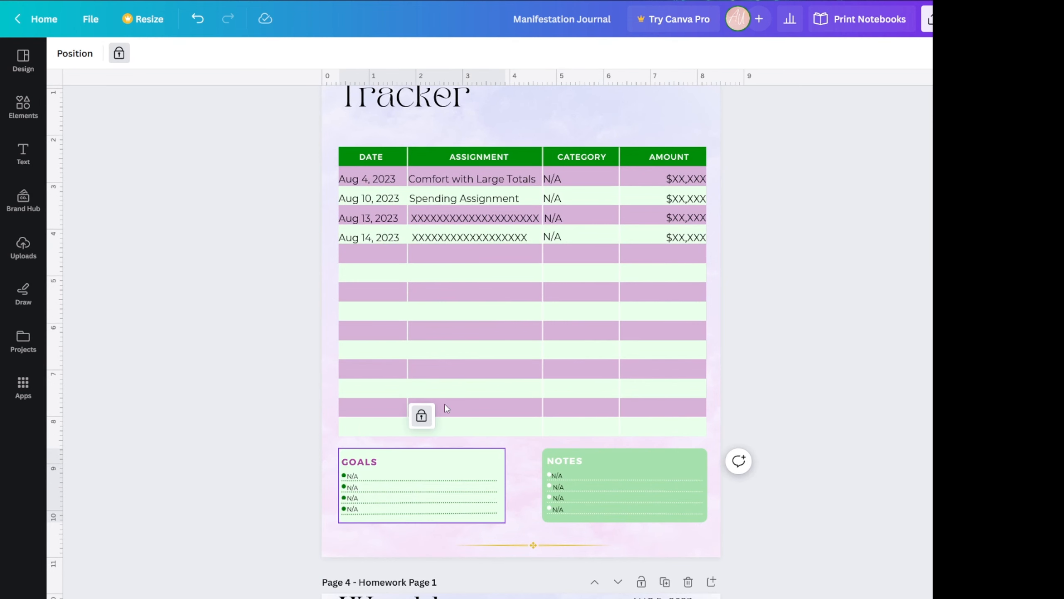
pyautogui.click(119, 53)
pyautogui.click(88, 53)
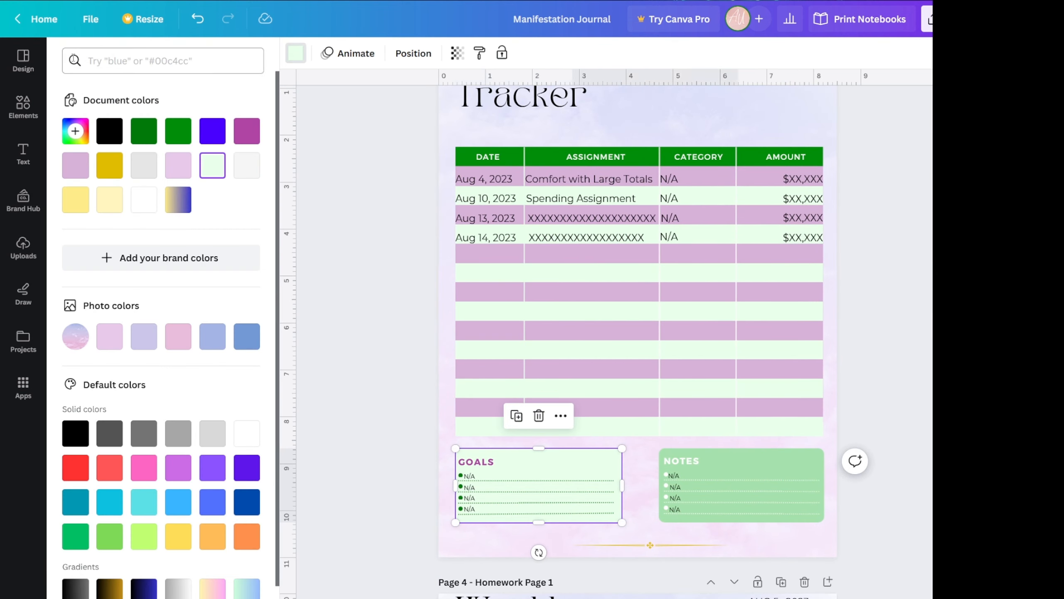
pyautogui.click(108, 337)
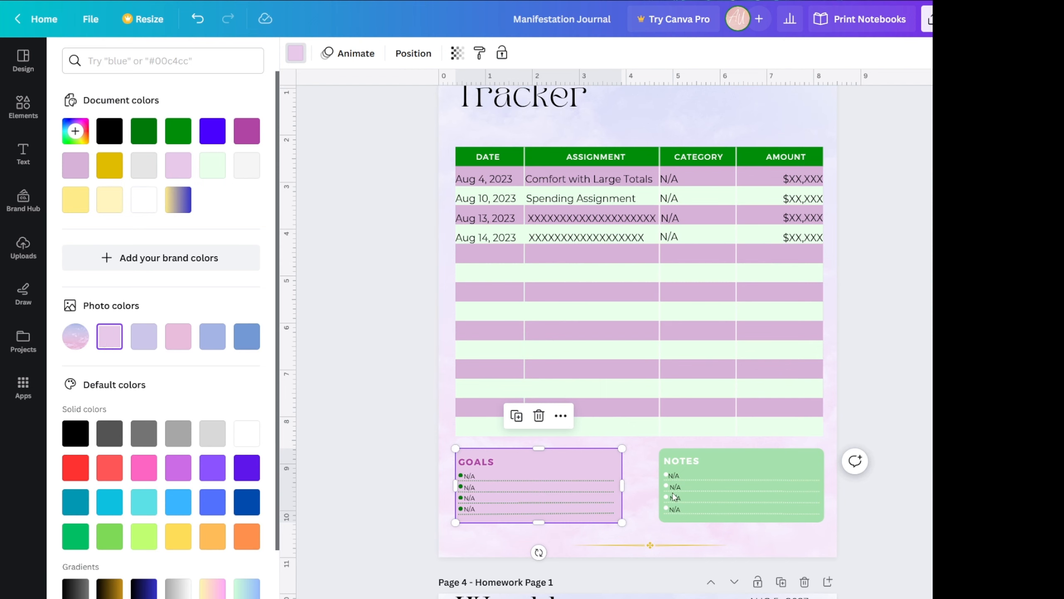
pyautogui.click(62, 598)
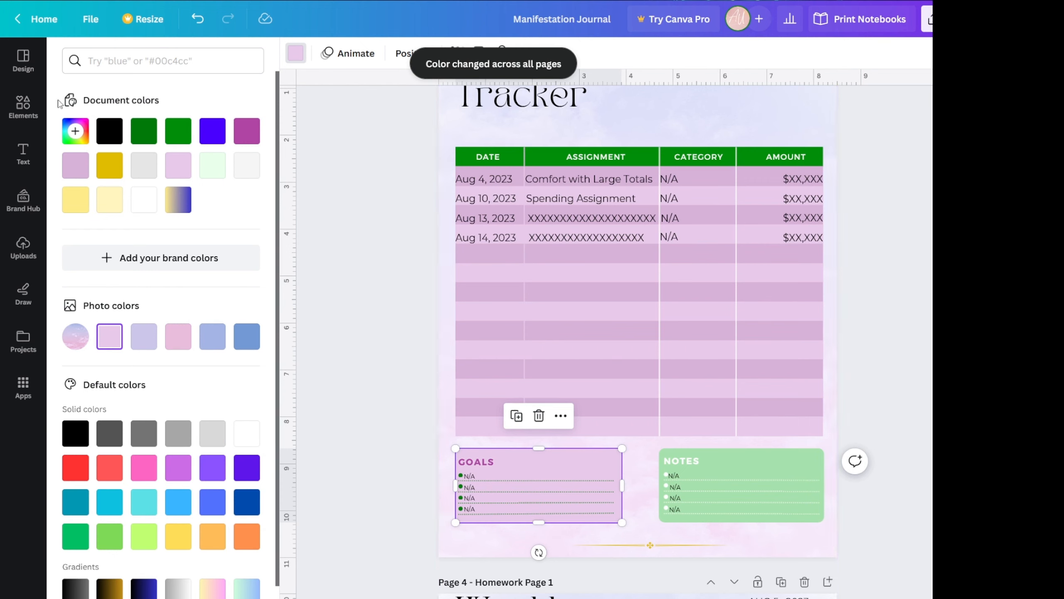
# Step: Lighten the Goals box's pink-purple to #ECDAED and apply the paler tint across all pages
pyautogui.click(72, 131)
pyautogui.moveTo(93, 203); pyautogui.dragTo(87, 198)
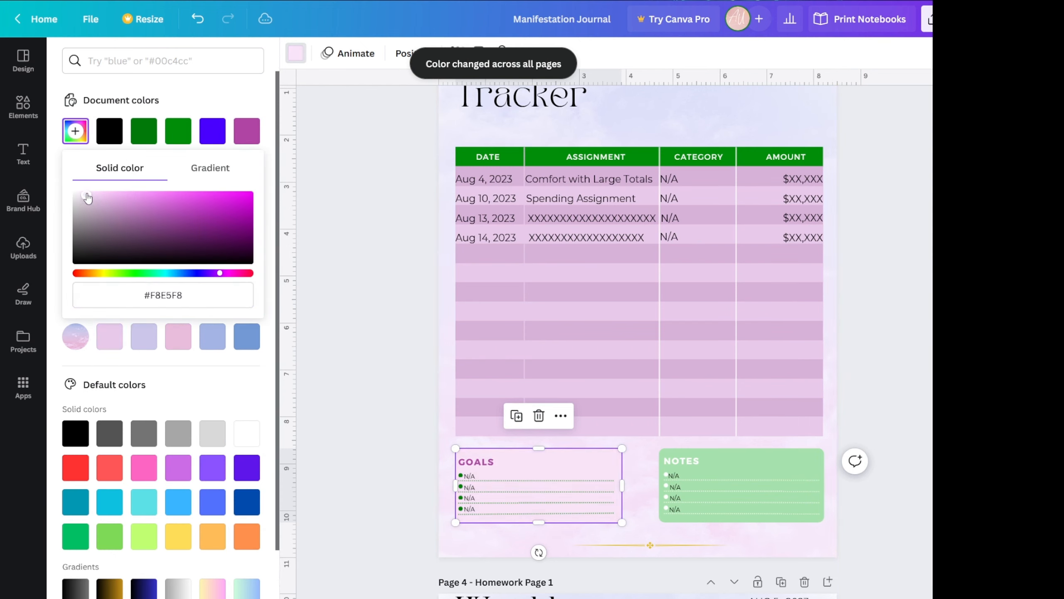
pyautogui.click(87, 198)
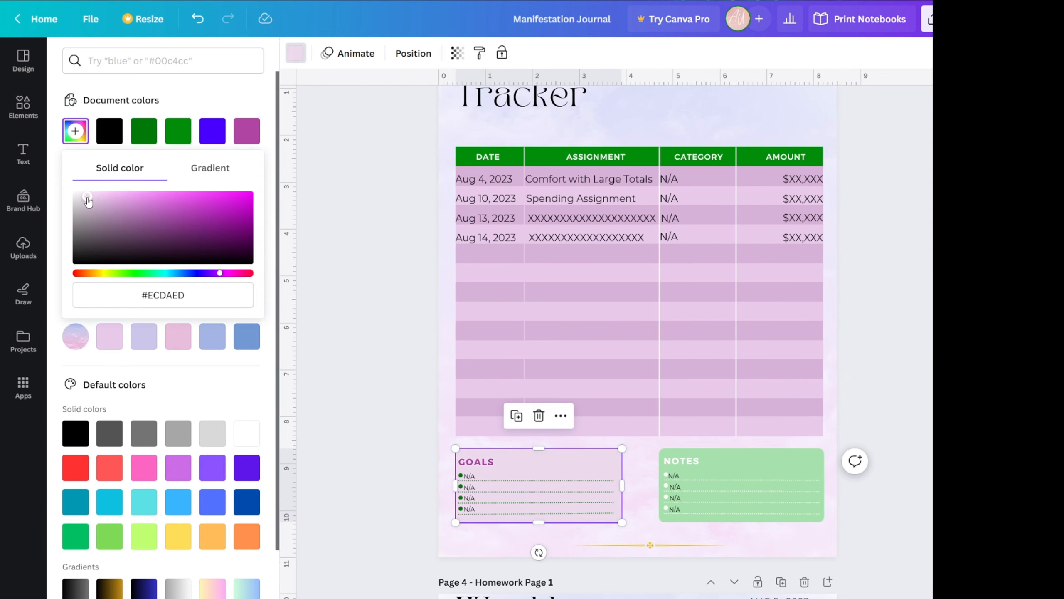
# Step: Unlock the green Notes box and recolour it with the light purple of the table's darker rows
pyautogui.click(753, 470)
pyautogui.click(119, 53)
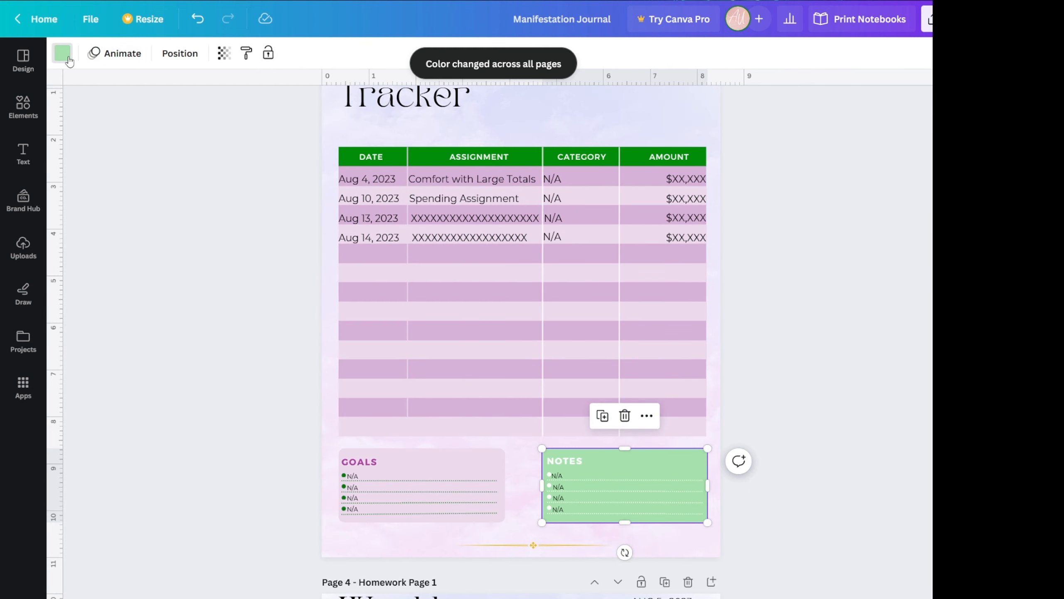
pyautogui.click(90, 53)
pyautogui.click(109, 166)
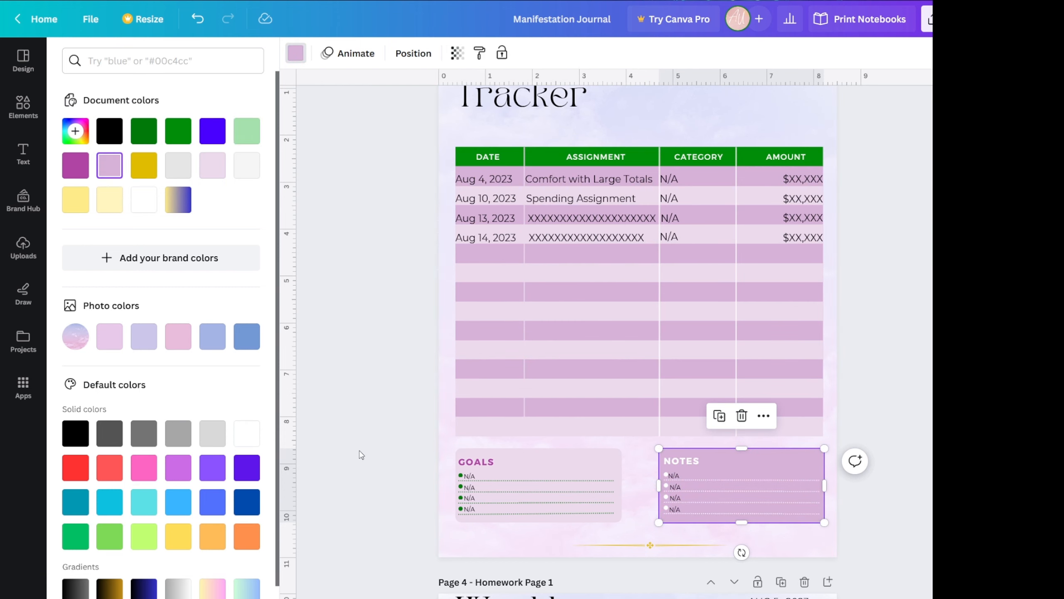
pyautogui.press('Escape')
# Step: Copy the hex colour code of the Goals heading text
pyautogui.scroll(3, 148, 449)
pyautogui.scroll(1, 75, 420)
pyautogui.scroll(-2, 157, 339)
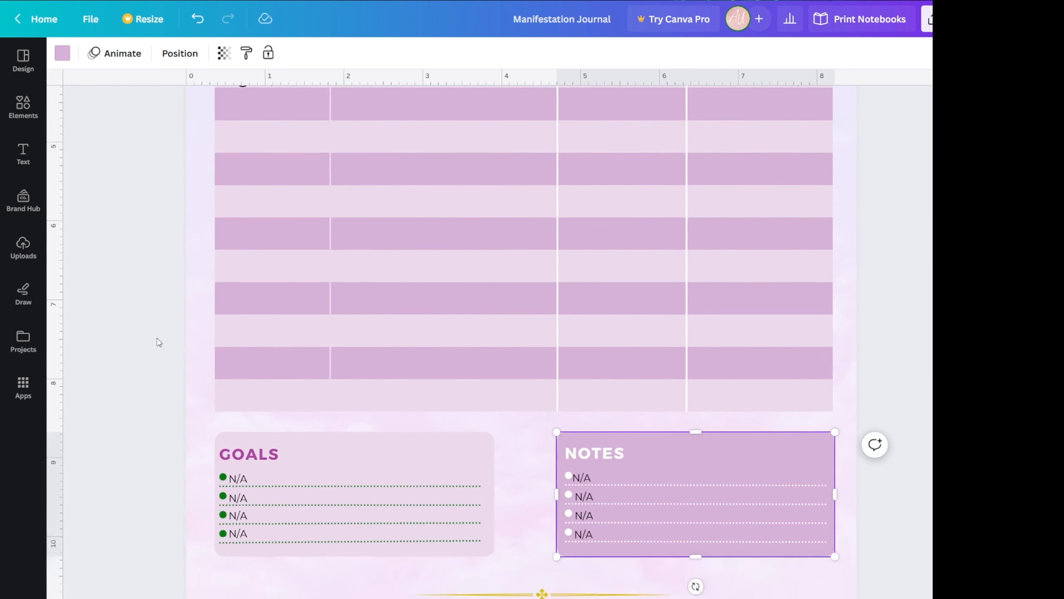
pyautogui.scroll(-2, 151, 347)
pyautogui.scroll(2, 142, 359)
pyautogui.click(214, 406)
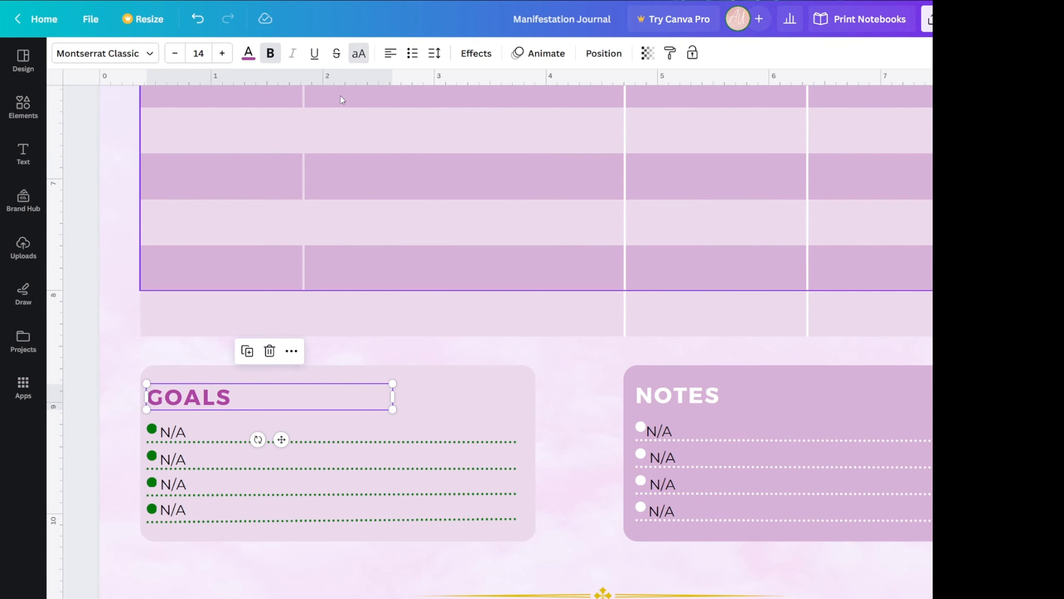
pyautogui.click(248, 54)
pyautogui.click(75, 137)
pyautogui.hotkey('ctrl', 'c')
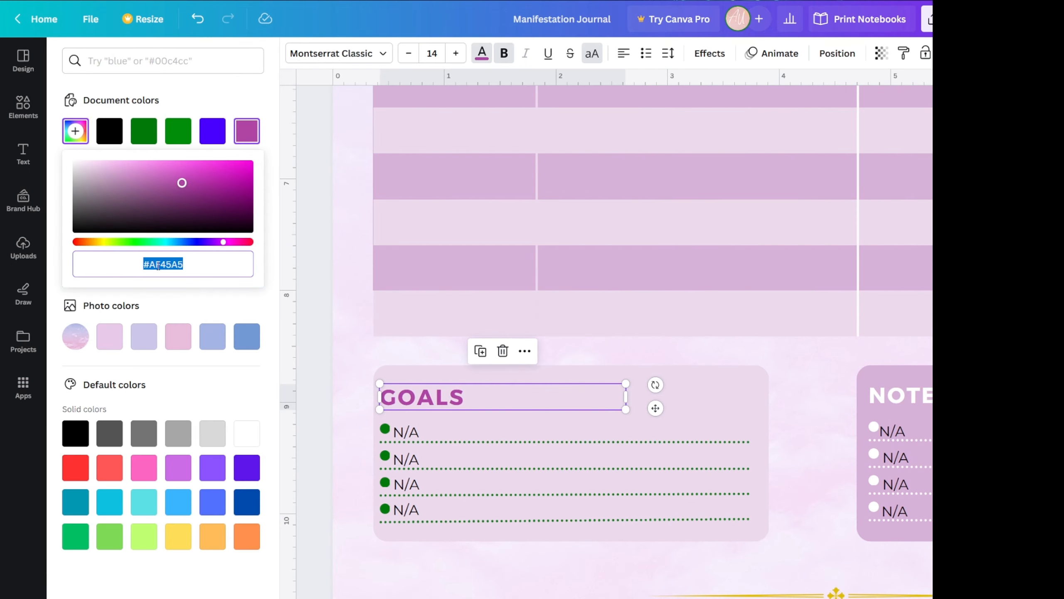
pyautogui.press('Escape')
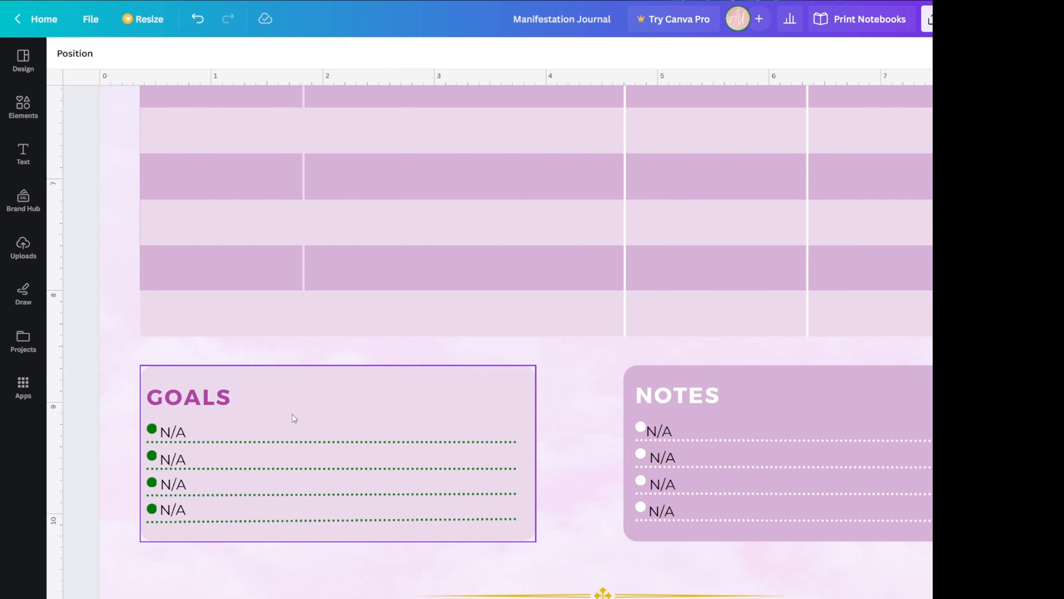
# Step: Recolour the green bullets and dotted lines in the Goals box with the copied #AF45A5, changing that green across all pages
pyautogui.click(150, 430)
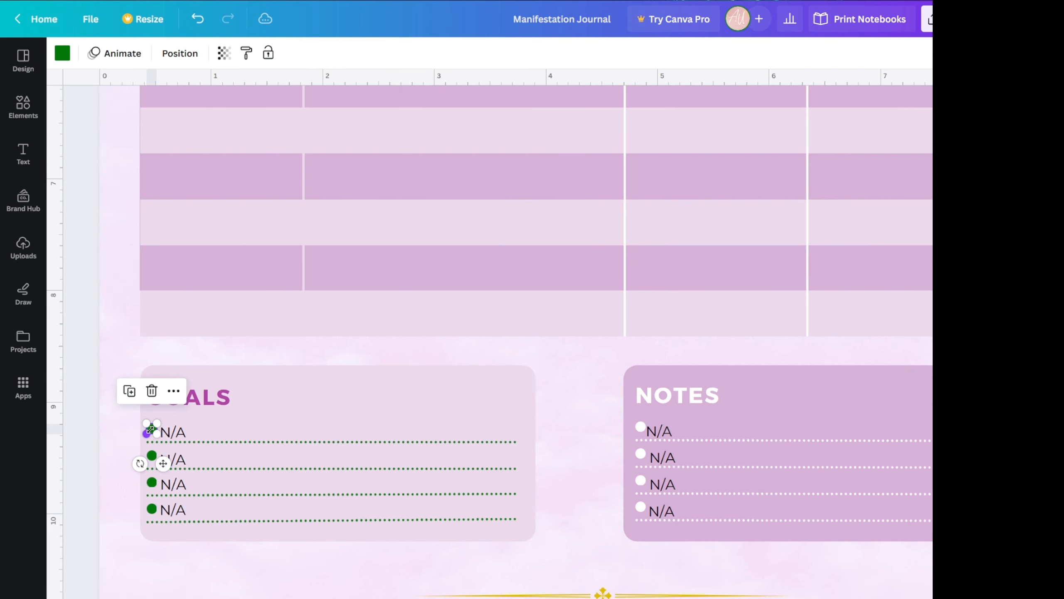
pyautogui.click(62, 53)
pyautogui.click(144, 133)
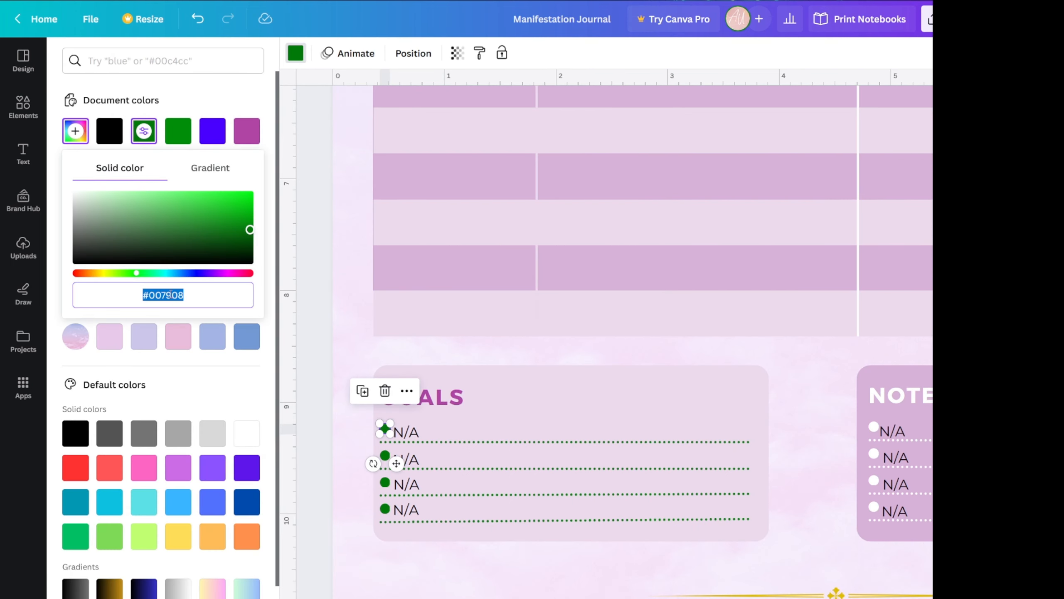
pyautogui.hotkey('ctrl', 'v')
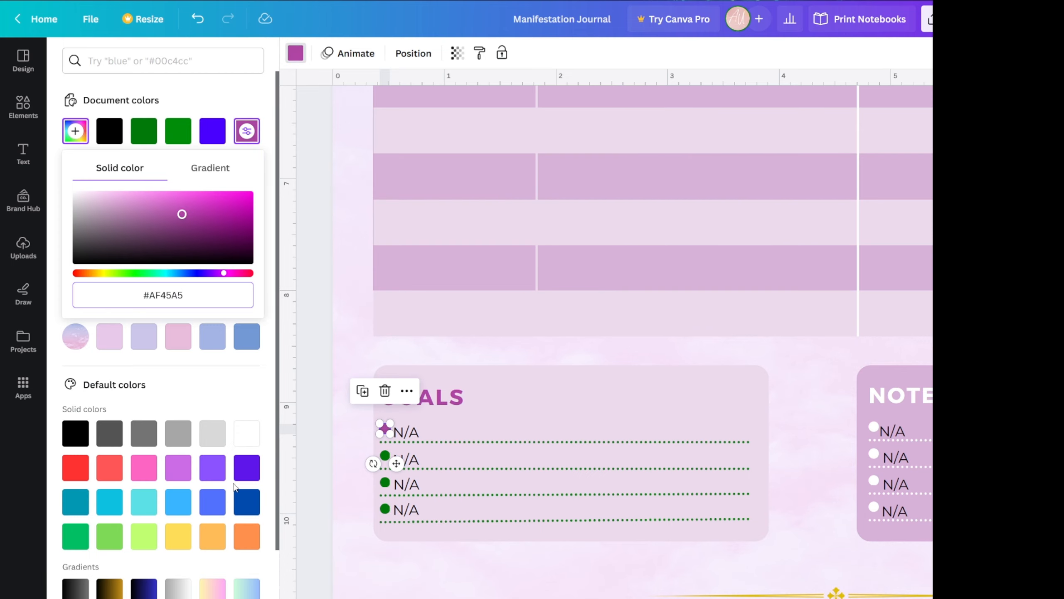
pyautogui.press('Return')
pyautogui.click(312, 450)
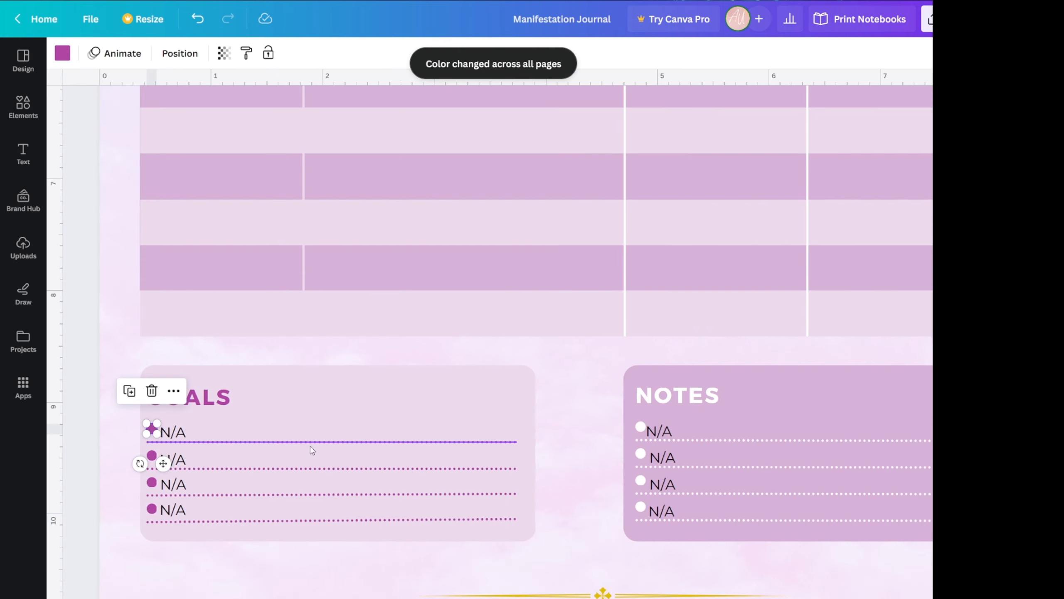
# Step: Recolour the tracker table's green header row with the magenta-purple of the Goals heading
pyautogui.scroll(3, 312, 447)
pyautogui.scroll(5, 344, 357)
pyautogui.click(290, 180)
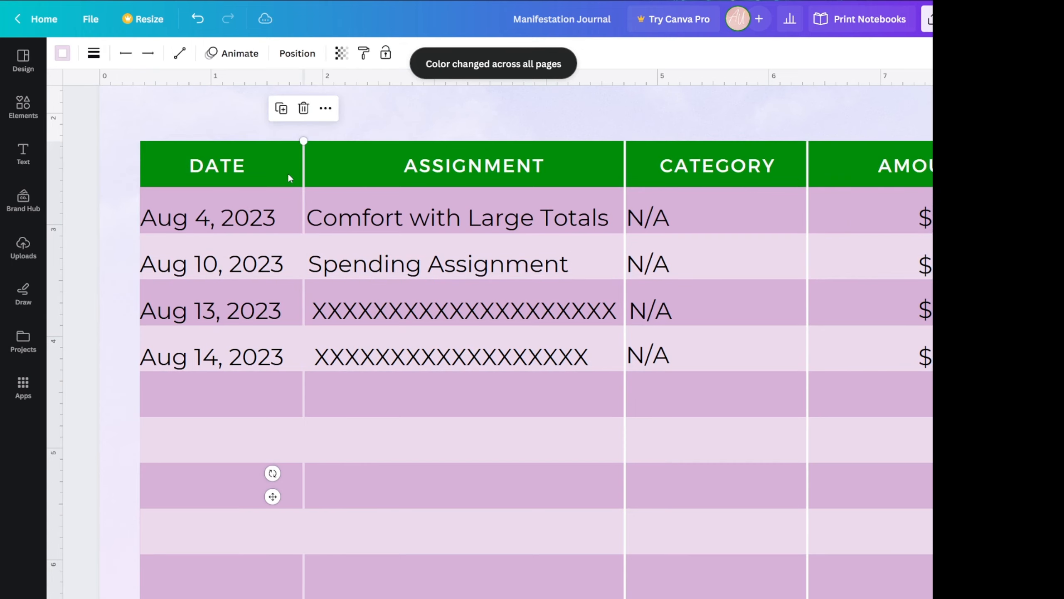
pyautogui.click(346, 150)
pyautogui.click(125, 53)
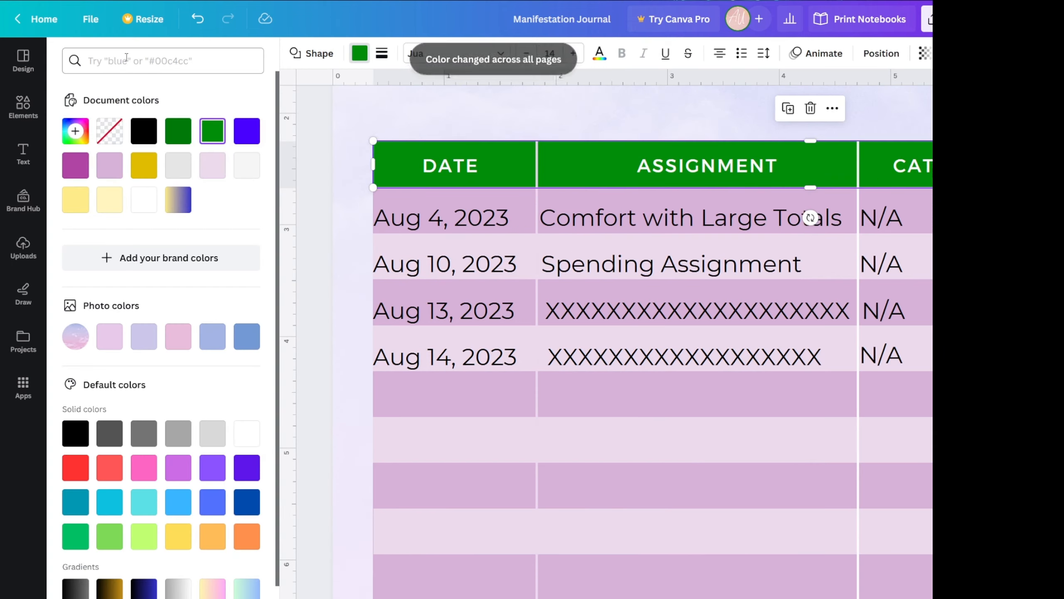
pyautogui.click(75, 165)
# Step: Recolour the gold ornamental divider below the Goals and Notes boxes to violet-blue #4a00ff
pyautogui.scroll(-4, 233, 226)
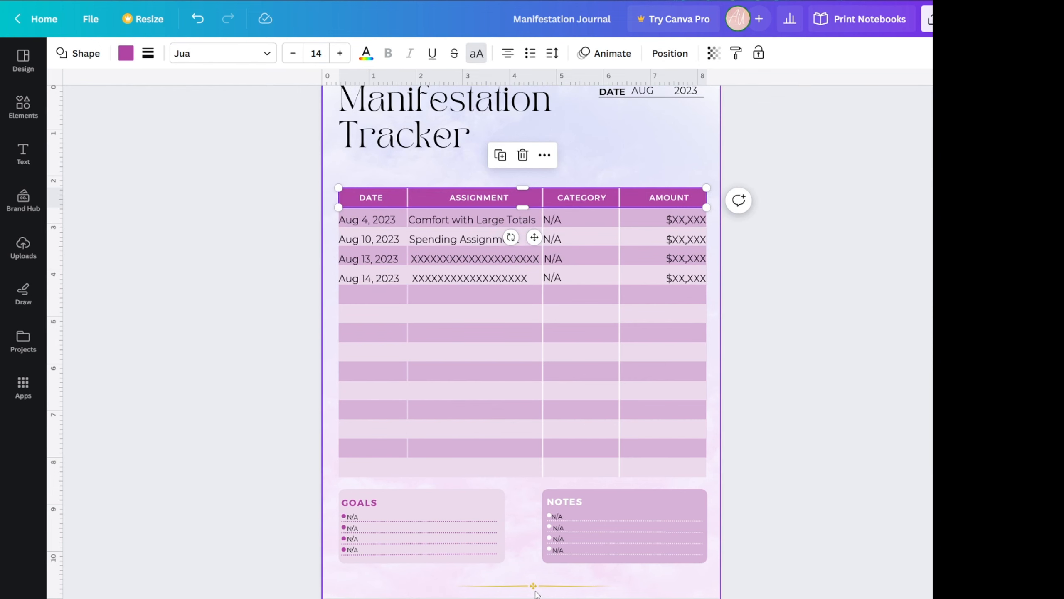
pyautogui.click(536, 592)
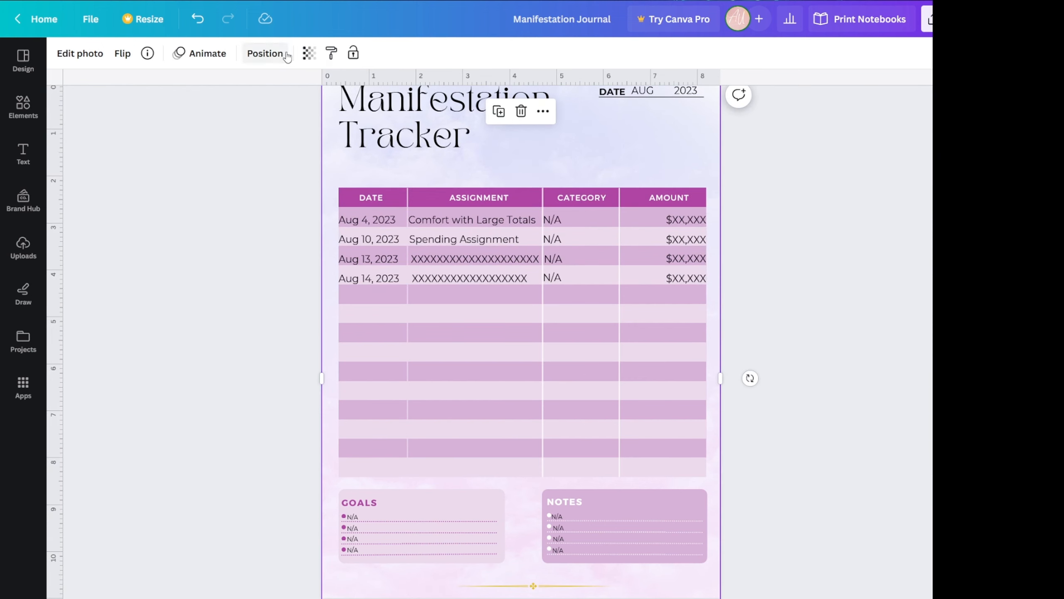
pyautogui.click(524, 589)
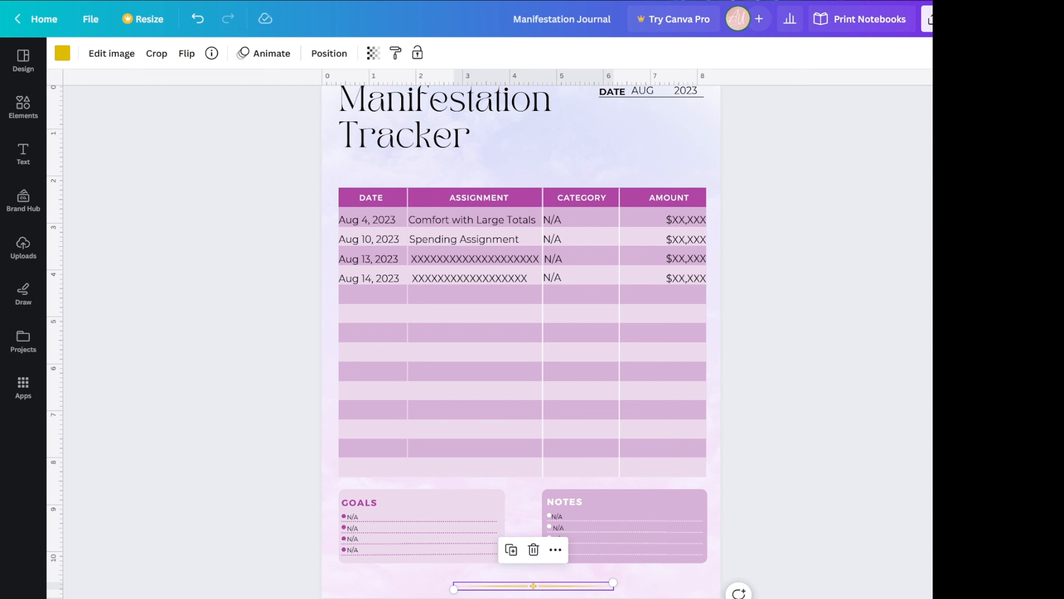
pyautogui.click(62, 53)
pyautogui.click(76, 200)
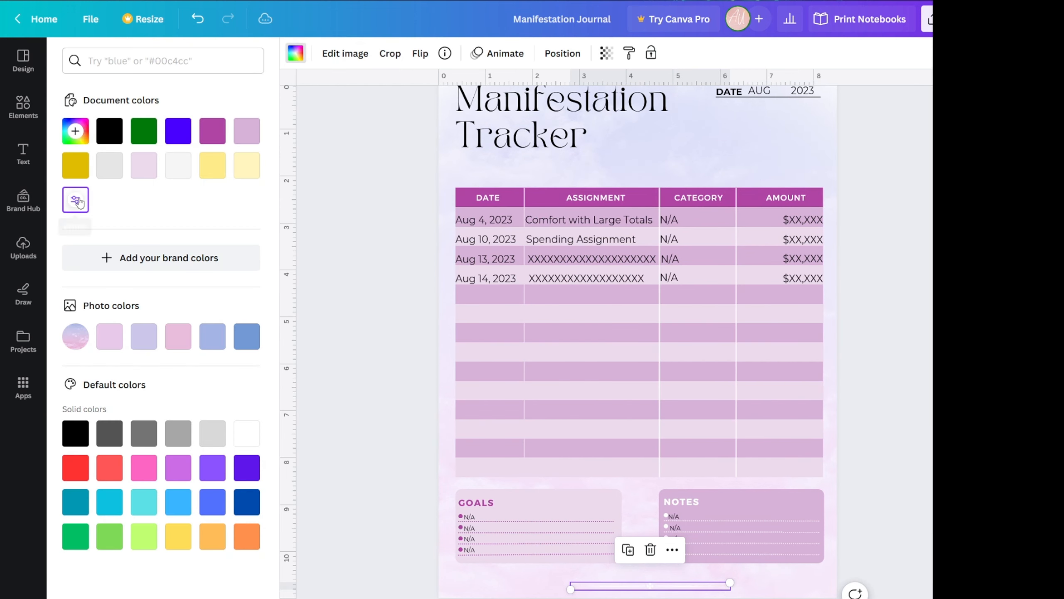
pyautogui.click(178, 131)
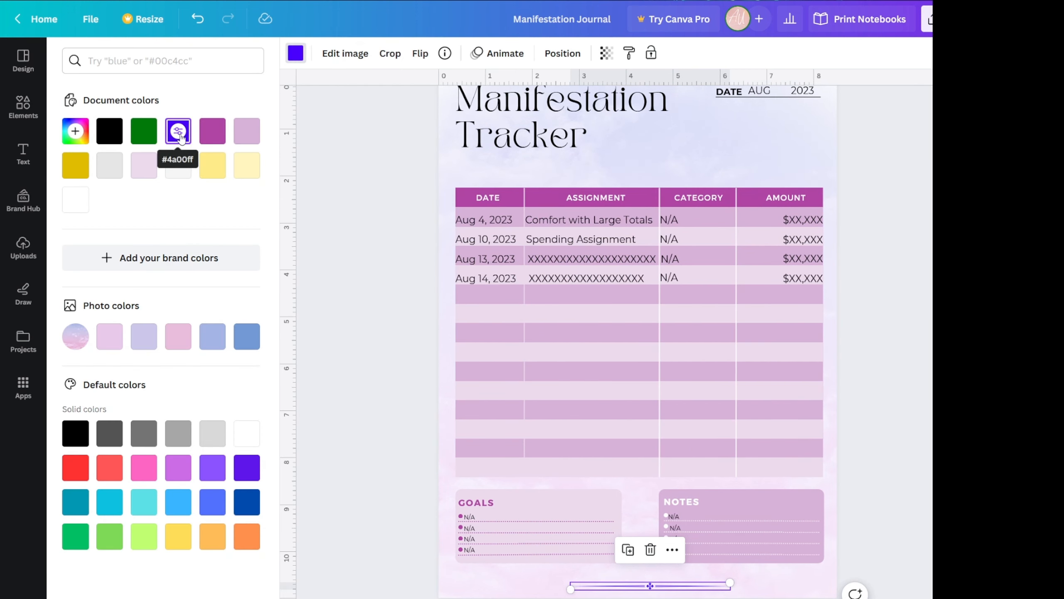
pyautogui.press('Escape')
pyautogui.click(280, 344)
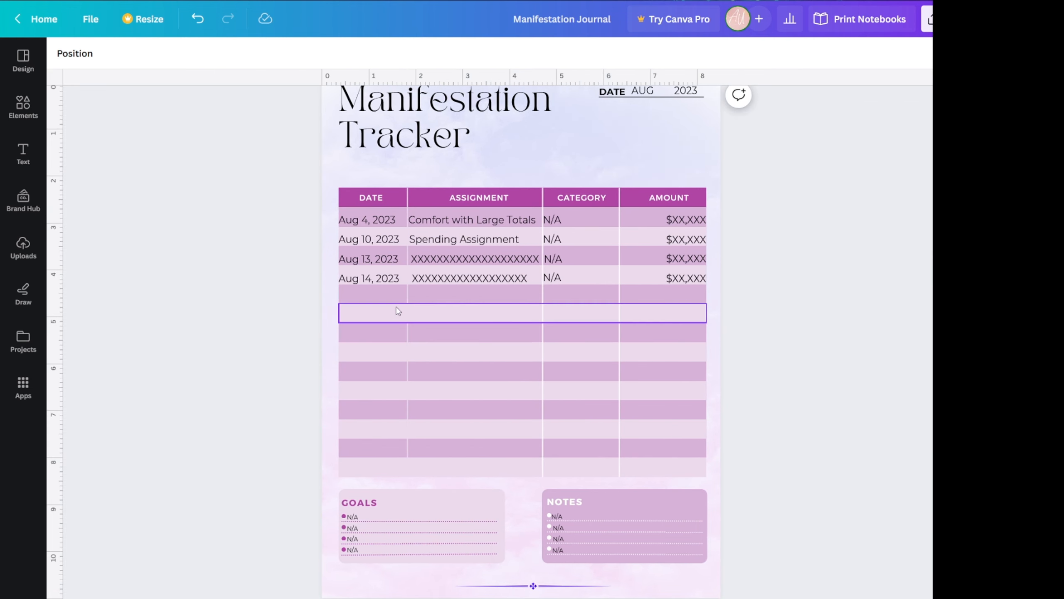
# Step: Delete the sample assignment texts in the Aug 4 and Aug 10 rows of the tracker table
pyautogui.click(514, 240)
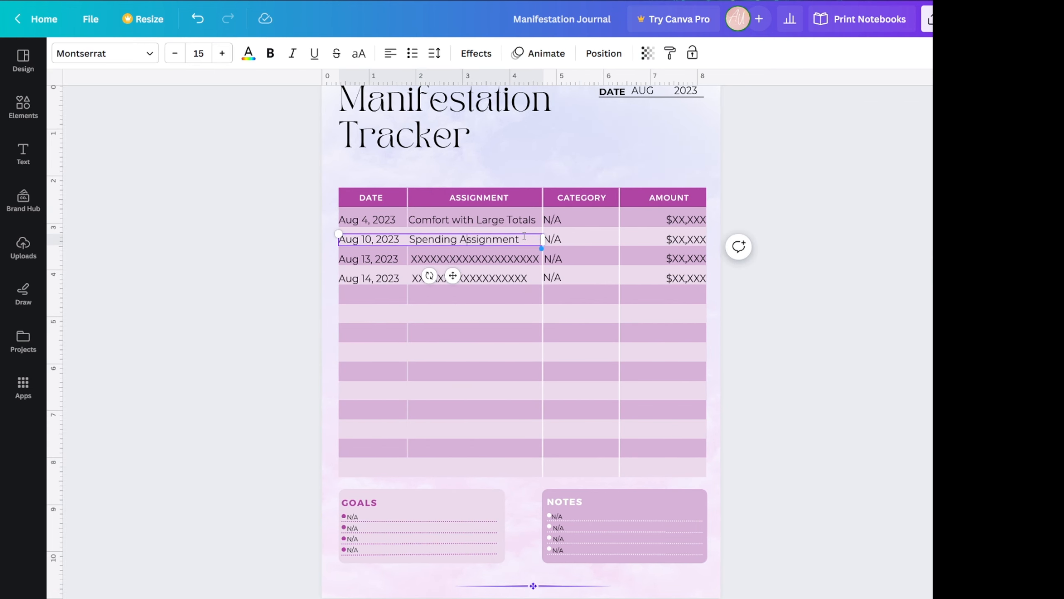
pyautogui.moveTo(524, 236); pyautogui.dragTo(411, 239)
pyautogui.click(499, 222)
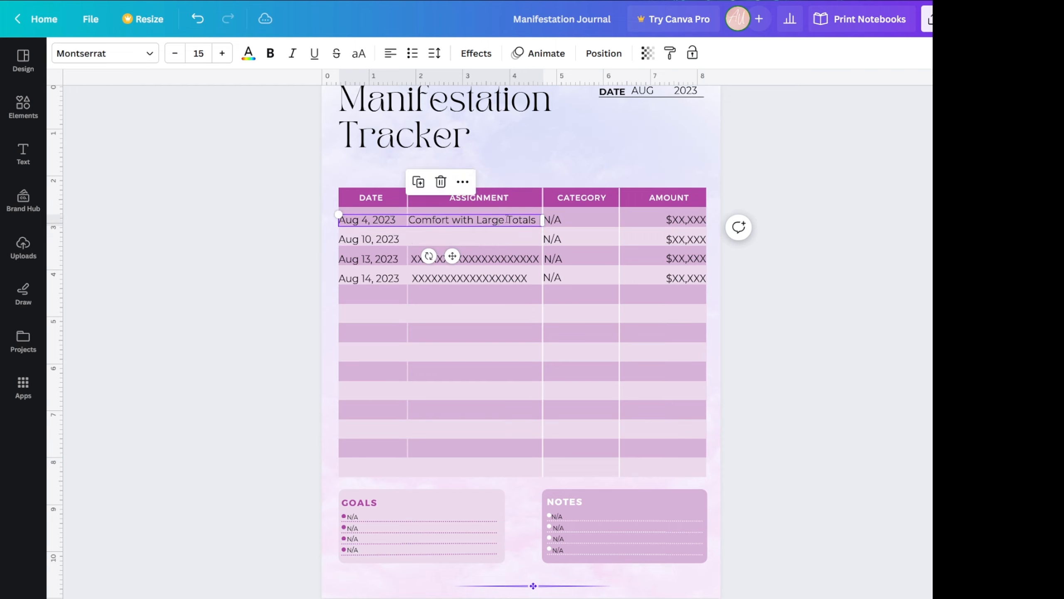
pyautogui.moveTo(410, 227); pyautogui.dragTo(540, 221)
pyautogui.press('BackSpace')
pyautogui.click(766, 248)
# Step: Replace the affirmation text after "This is my" on the Affirmation Page with "manifestation journal and I hereby declare it"
pyautogui.scroll(20, 724, 278)
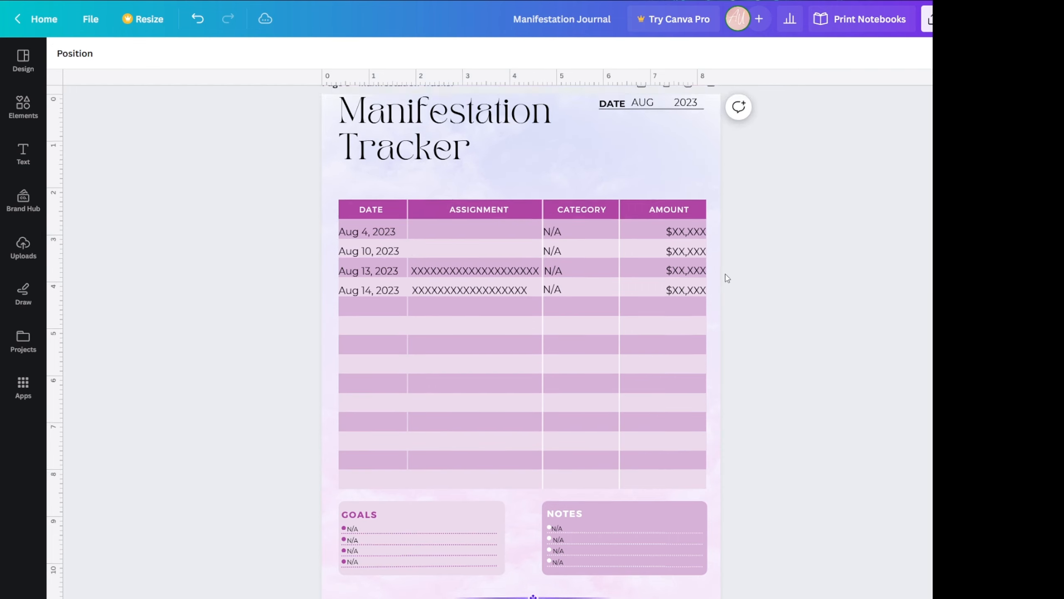
pyautogui.scroll(-8, 714, 187)
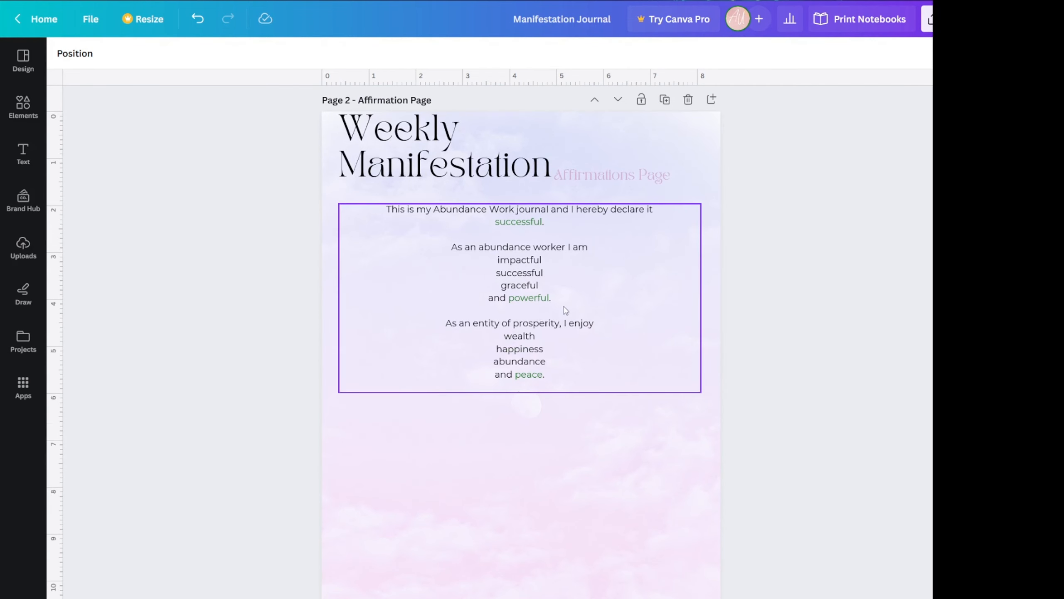
pyautogui.doubleClick(541, 234)
pyautogui.moveTo(586, 375); pyautogui.dragTo(434, 209)
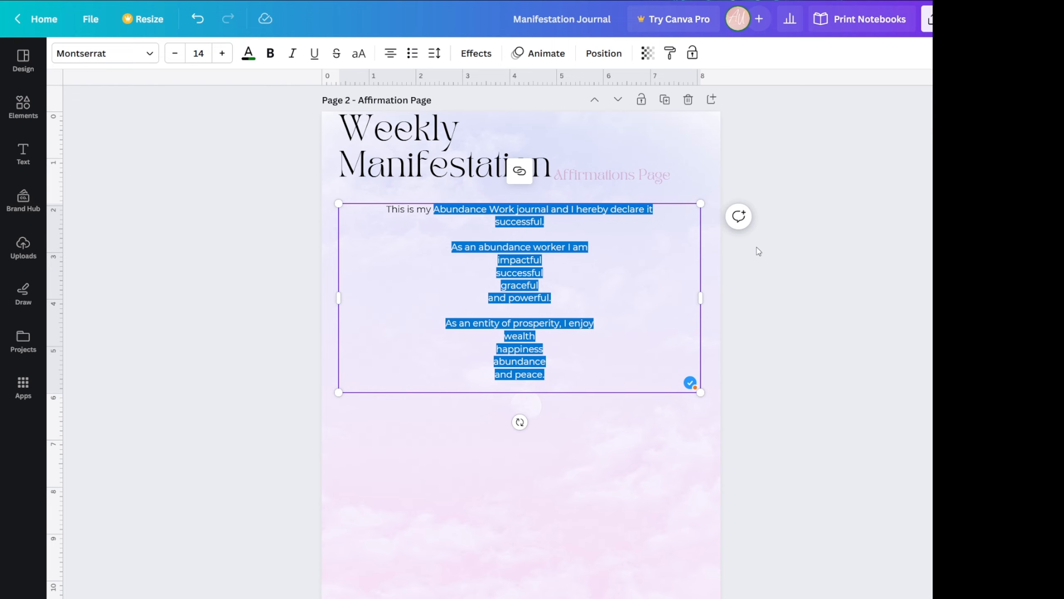
pyautogui.write('MA')
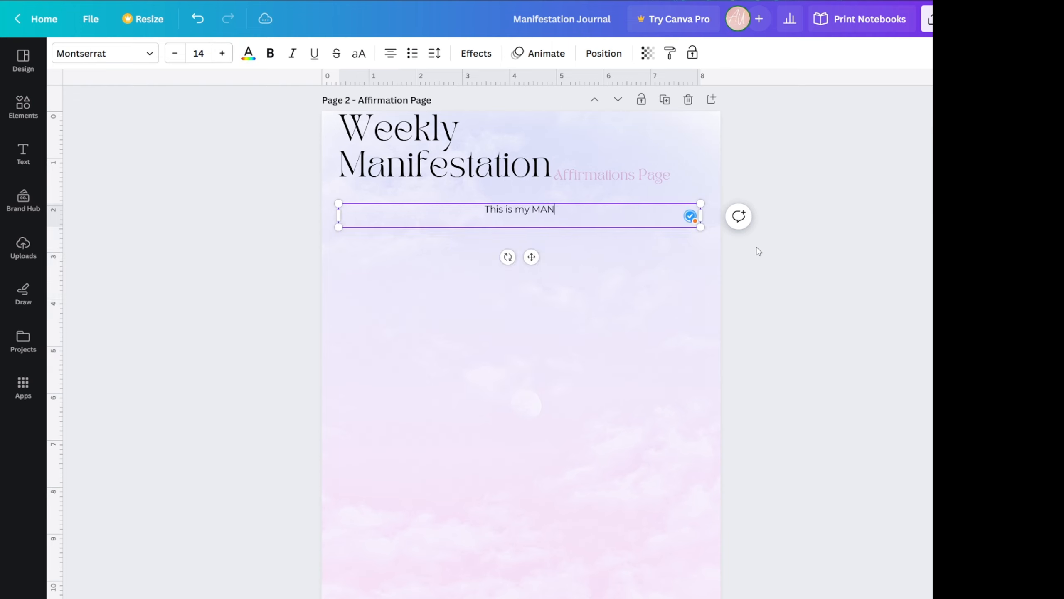
pyautogui.write('nifestation ')
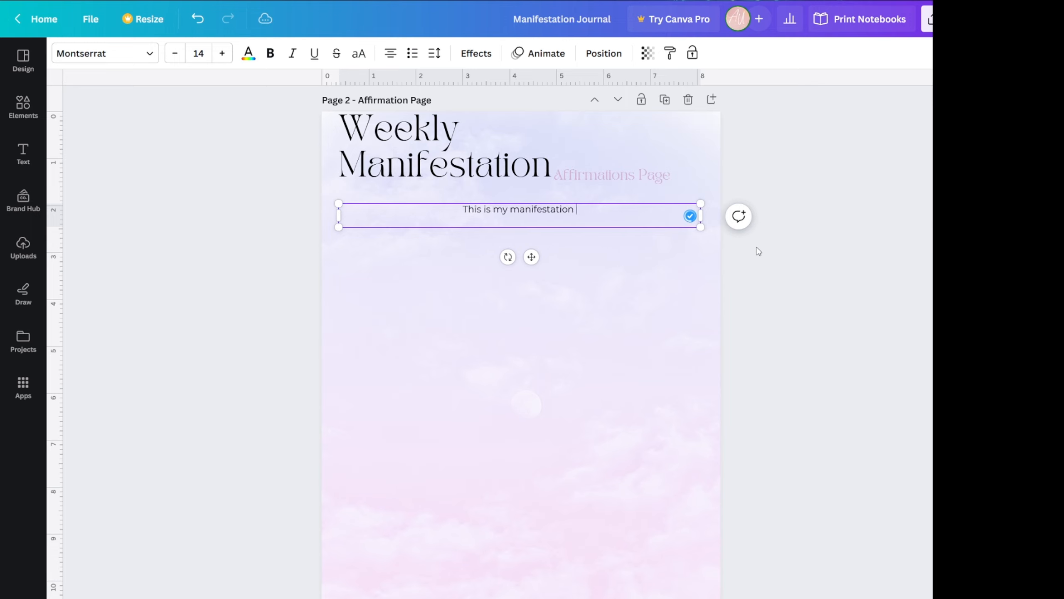
pyautogui.write('journal and "I hg')
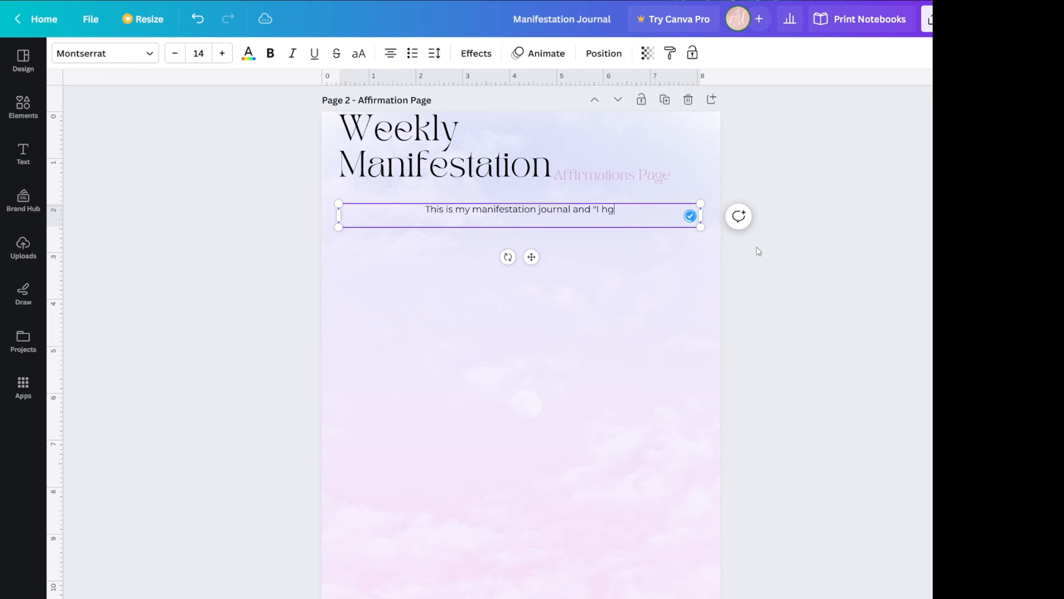
pyautogui.press('BackSpace')
pyautogui.write('I hereby delcare')
pyautogui.press('BackSpace')
pyautogui.press('BackSpace')
pyautogui.press('BackSpace')
pyautogui.press('BackSpace')
pyautogui.press('BackSpace')
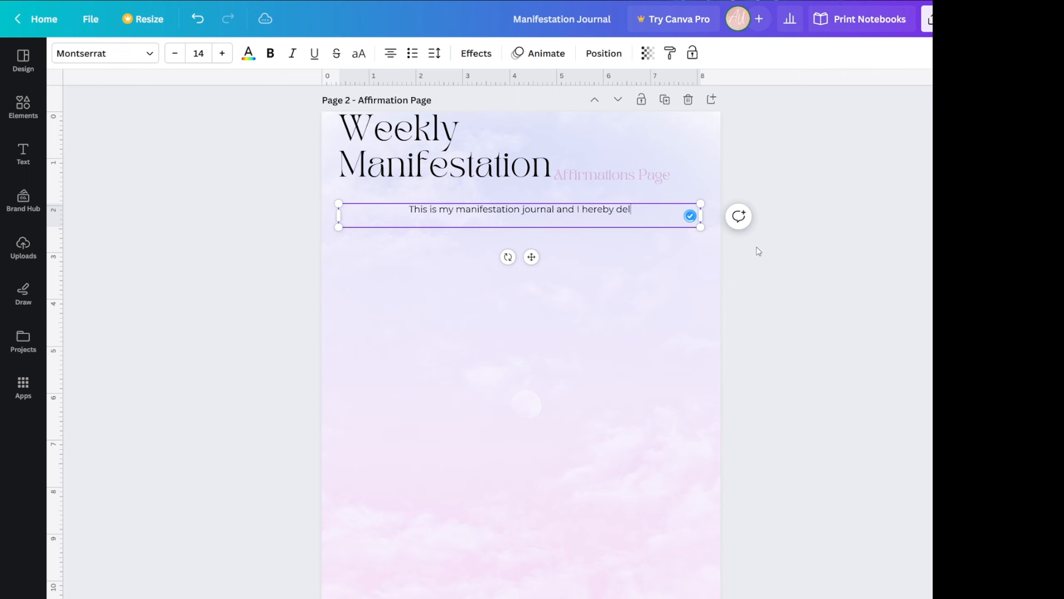
pyautogui.write('clare it')
pyautogui.press('Return')
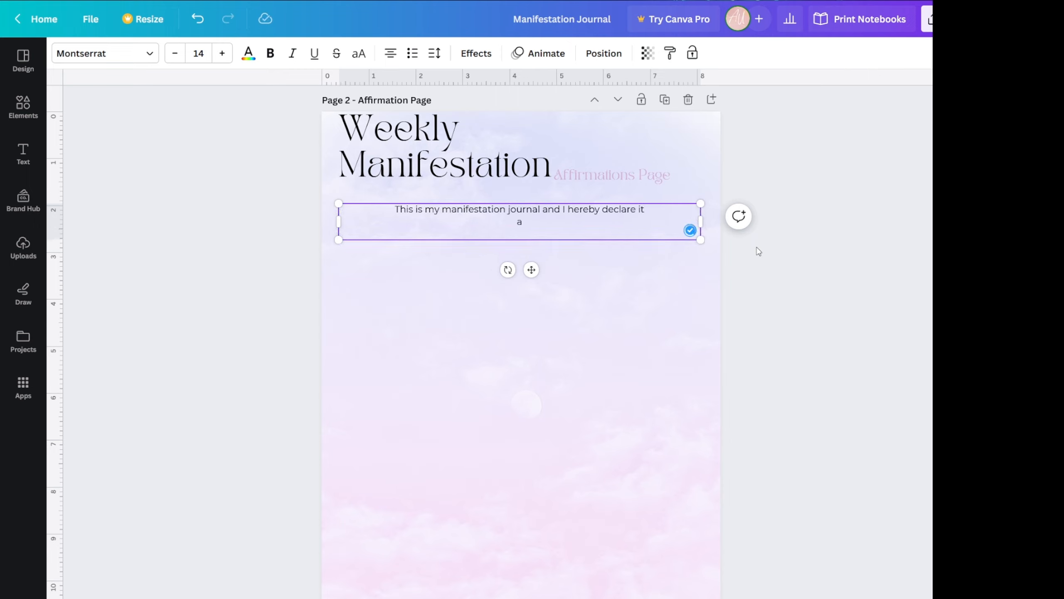
# Step: Continue the affirmation with the lines "accurate", "successful", "wholly mine." and the closing sentence "My manifestations are for my highest good"
pyautogui.write('accurate')
pyautogui.press('Return')
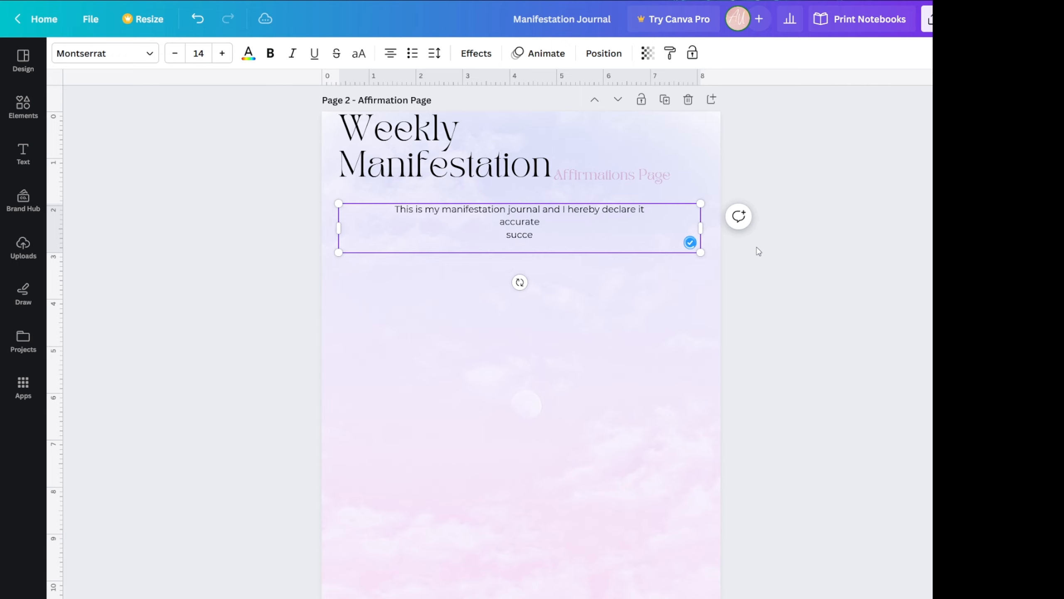
pyautogui.press('Return')
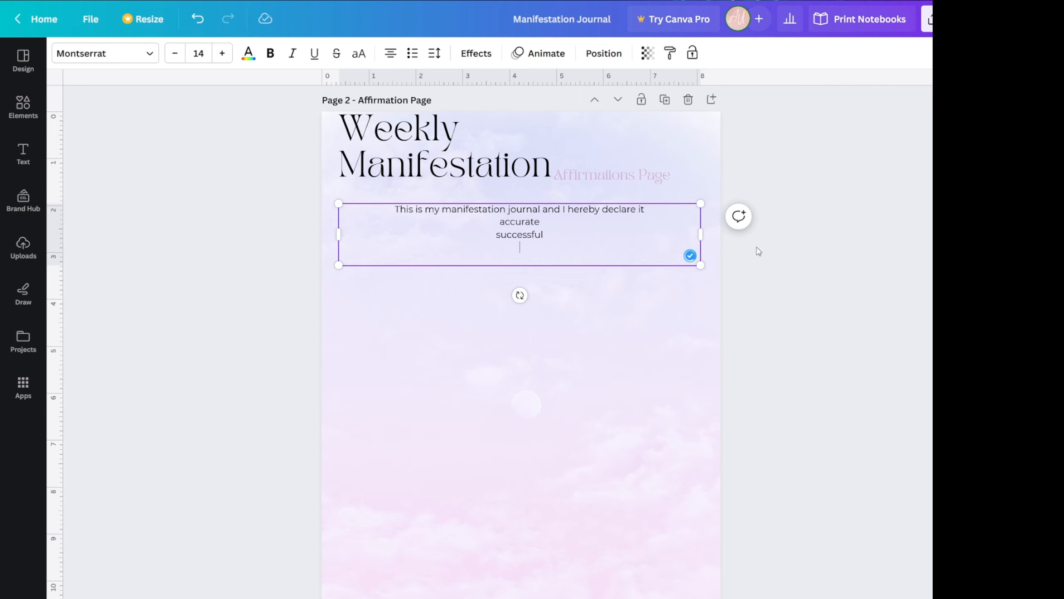
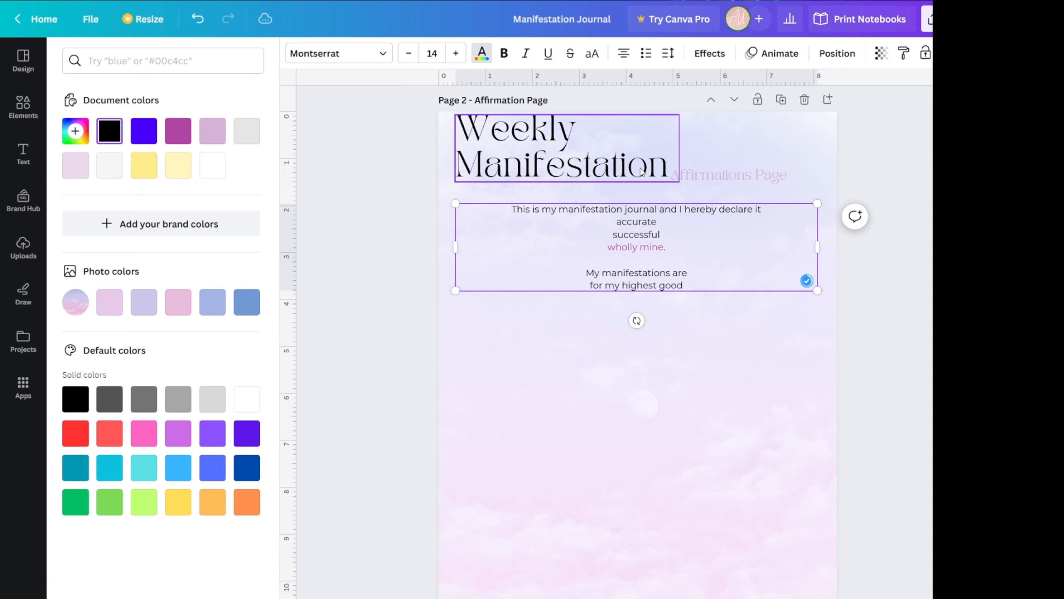
pyautogui.press('Return')
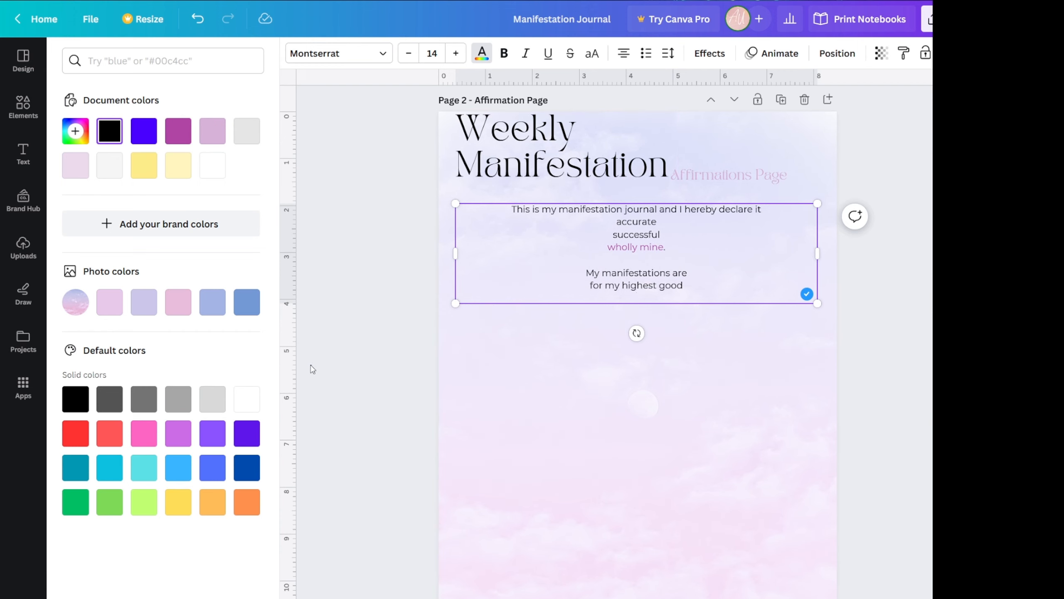
pyautogui.press('Escape')
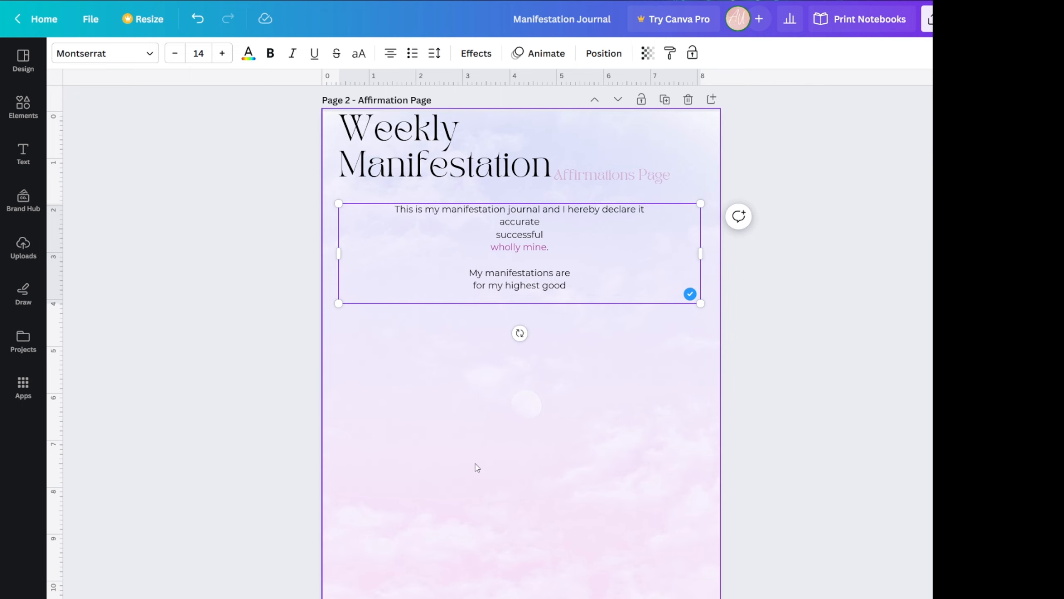
# Step: Move the crystal cluster on the cover page slightly down toward the sunburst arch
pyautogui.scroll(3, 370, 384)
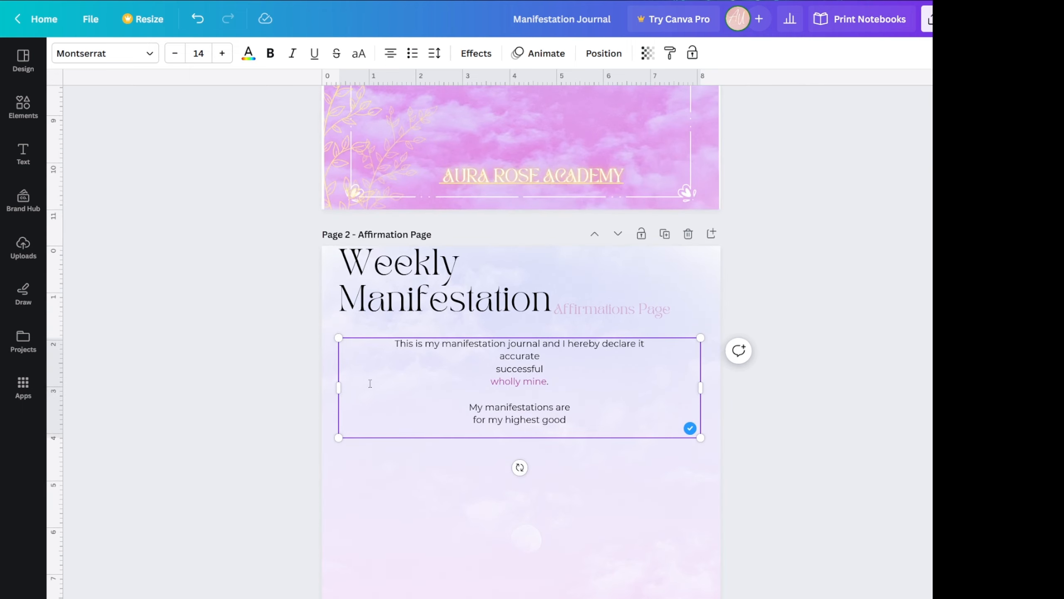
pyautogui.keyDown('ctrl'); pyautogui.scroll(-2, 370, 382); pyautogui.keyUp('ctrl')
pyautogui.scroll(2, 304, 443)
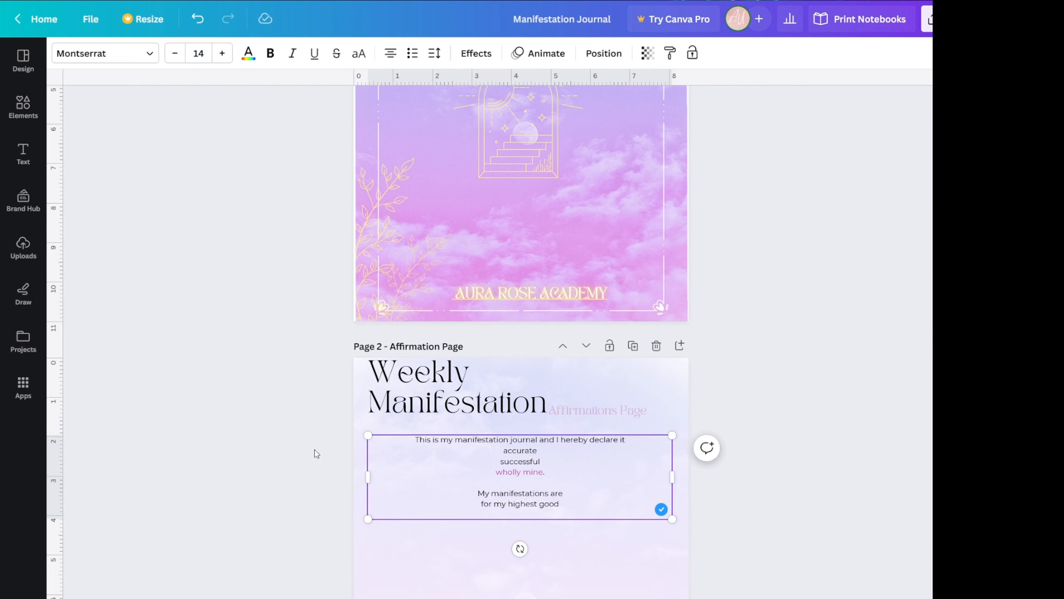
pyautogui.scroll(5, 285, 409)
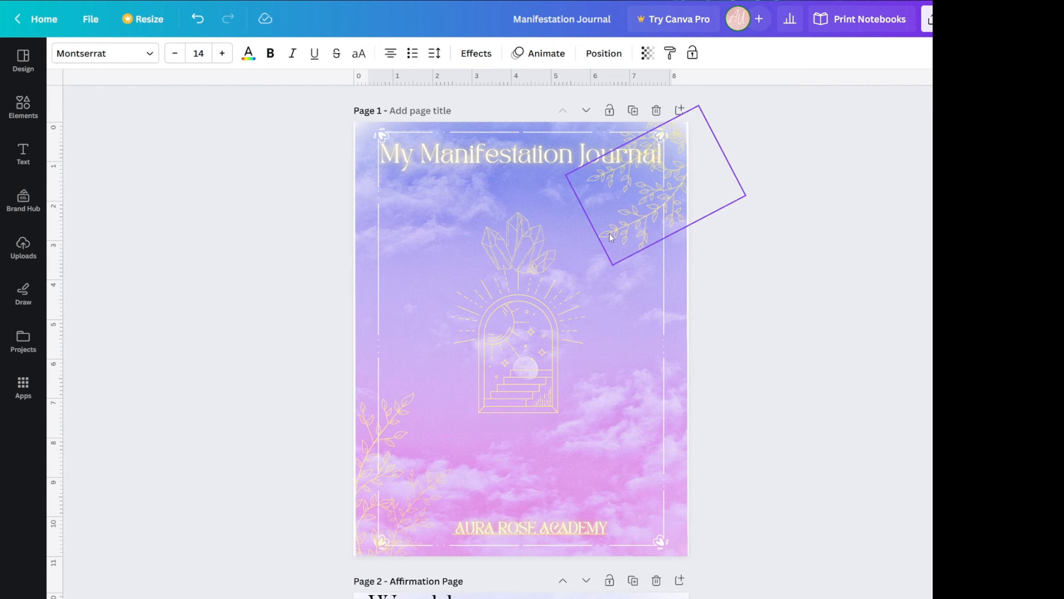
pyautogui.scroll(-3, 301, 171)
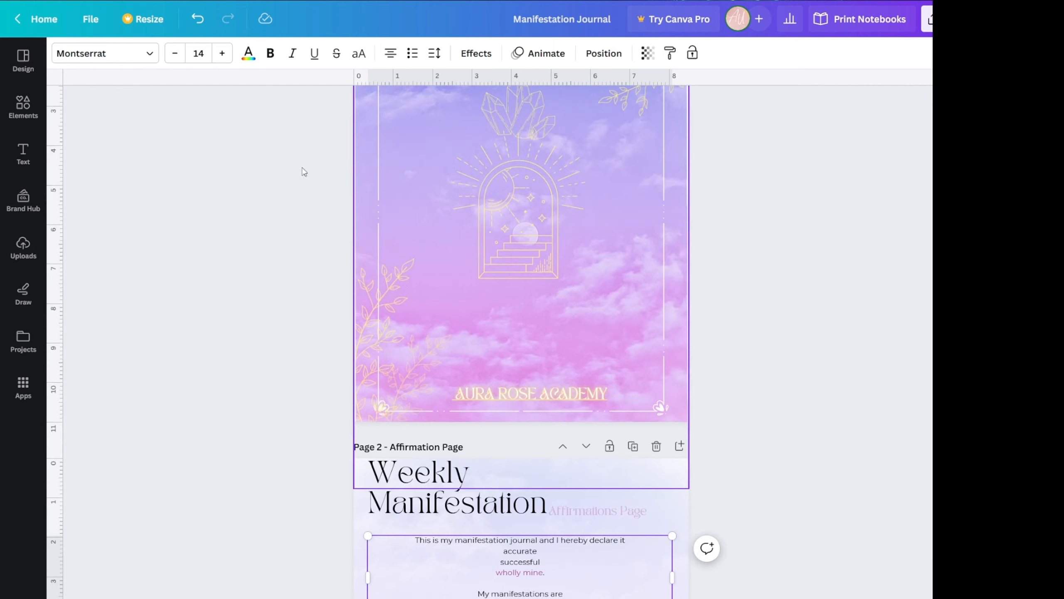
pyautogui.scroll(3, 159, 241)
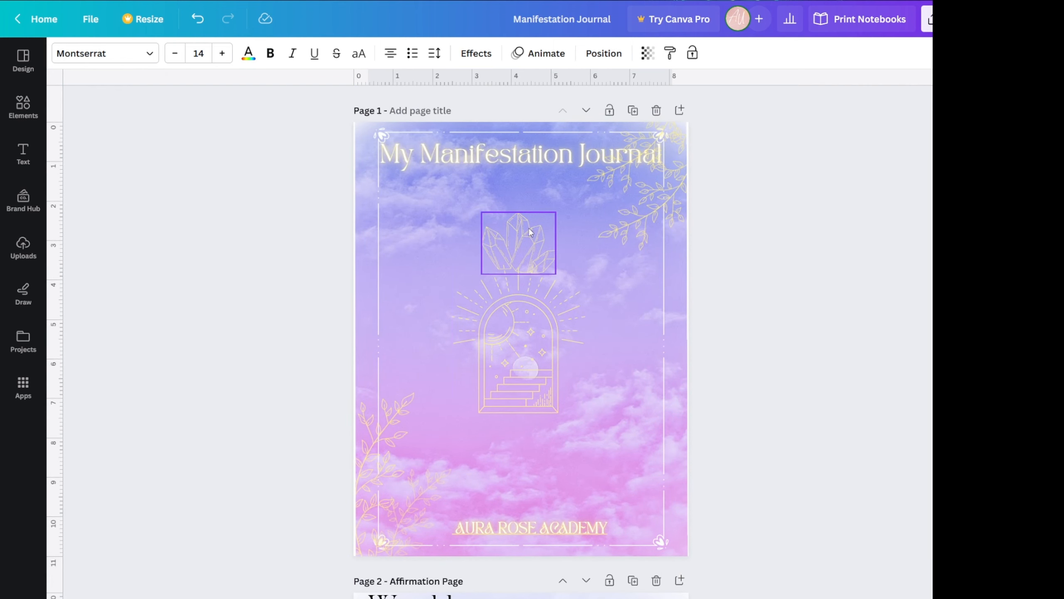
pyautogui.moveTo(527, 233); pyautogui.dragTo(531, 251)
# Step: Replace the first three entries in the homework list on Homework Page 1 with N/A
pyautogui.scroll(-4, 505, 313)
pyautogui.scroll(-5, 448, 357)
pyautogui.scroll(-3, 448, 357)
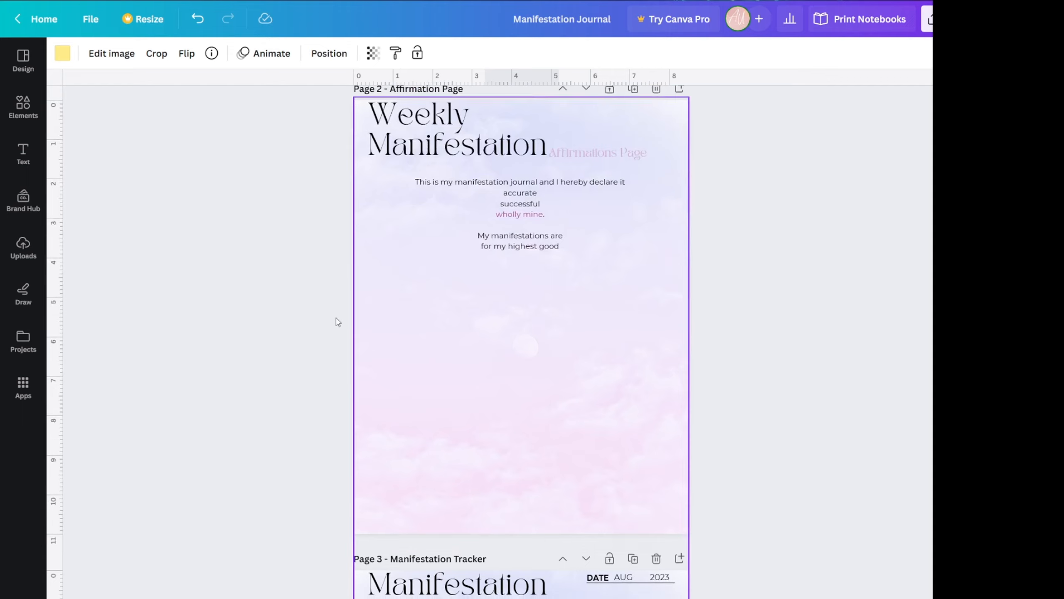
pyautogui.scroll(-5, 499, 213)
pyautogui.scroll(-6, 351, 232)
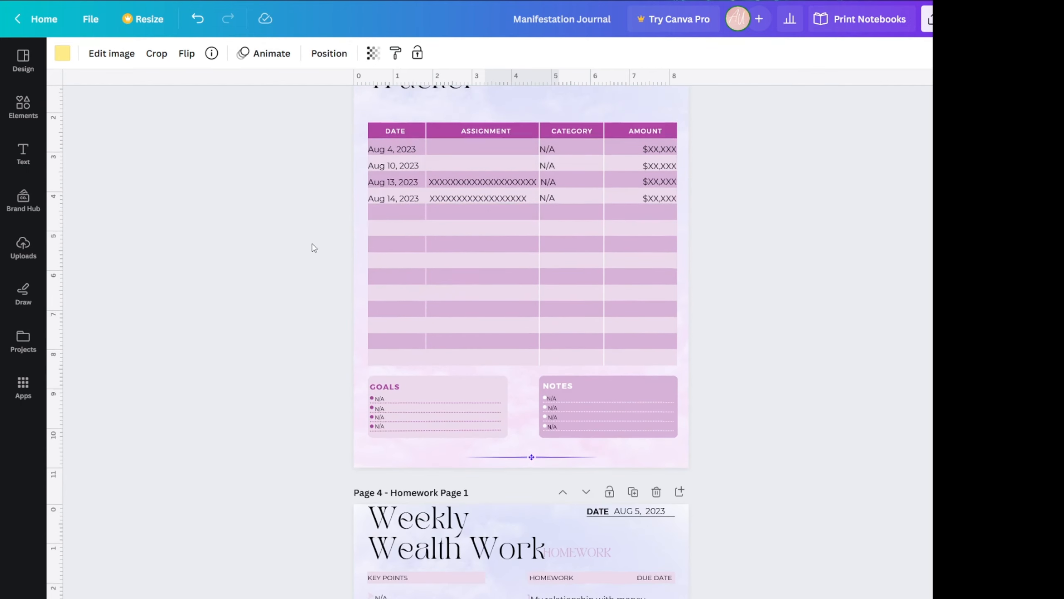
pyautogui.scroll(2, 190, 233)
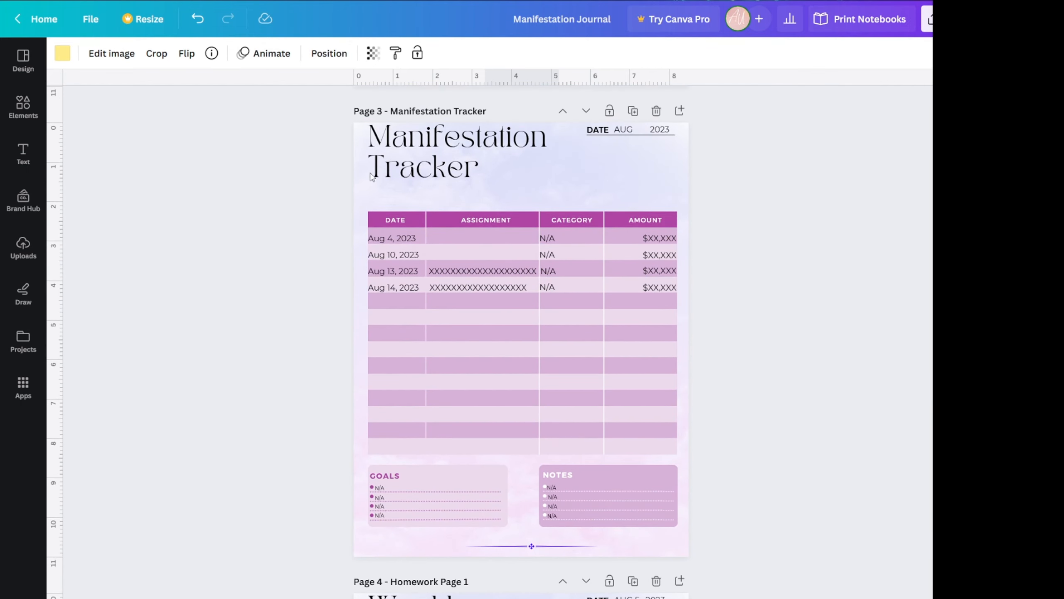
pyautogui.scroll(-10, 309, 212)
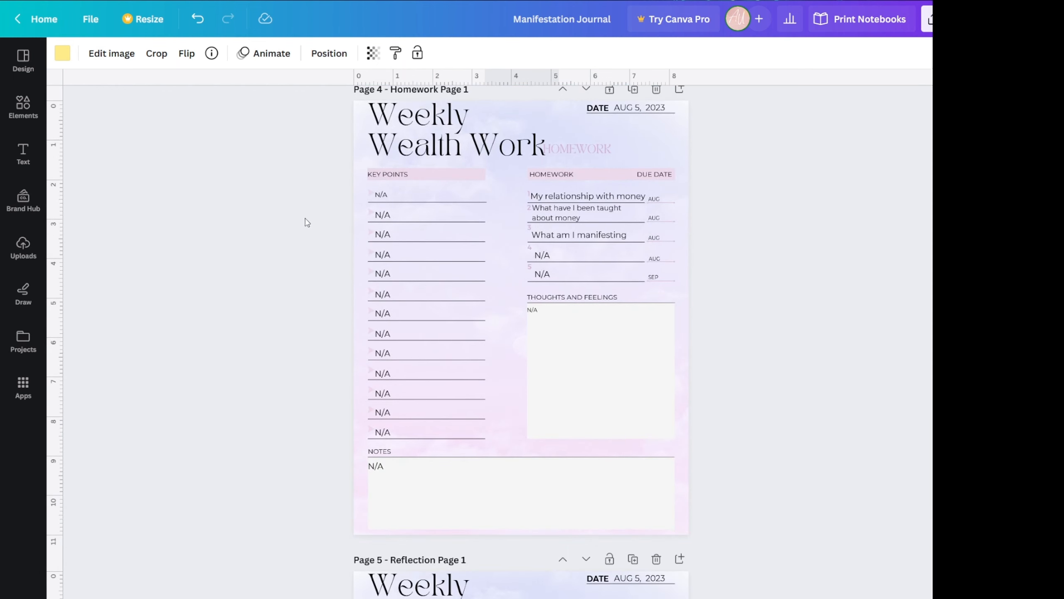
pyautogui.click(594, 202)
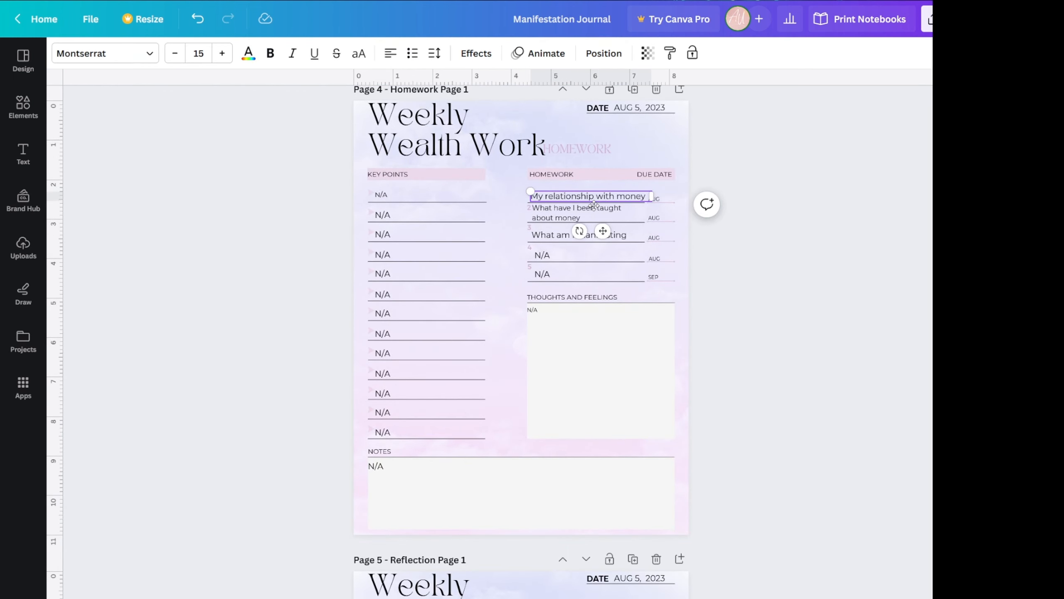
pyautogui.write('n')
pyautogui.click(571, 212)
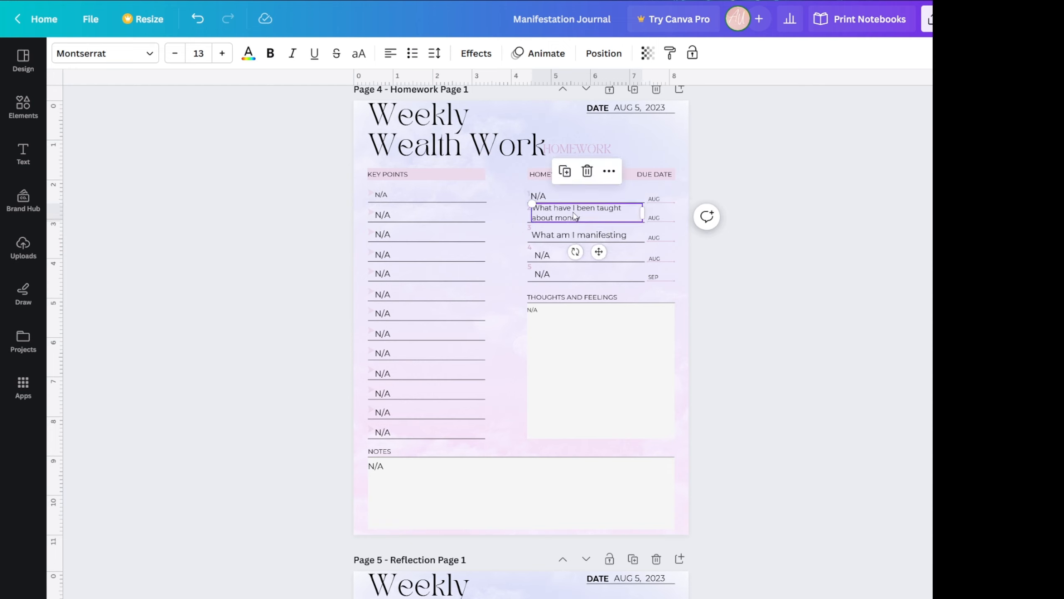
pyautogui.click(575, 216)
pyautogui.hotkey('ctrl', 'a')
pyautogui.write('N/A')
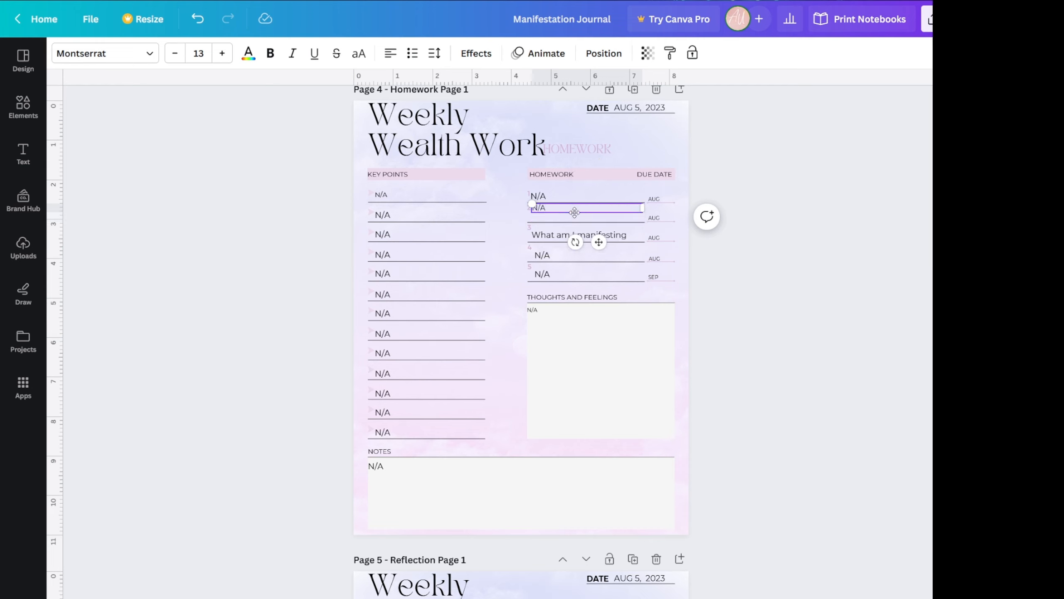
pyautogui.click(548, 238)
pyautogui.click(546, 237)
pyautogui.hotkey('ctrl', 'a')
pyautogui.write('N/')
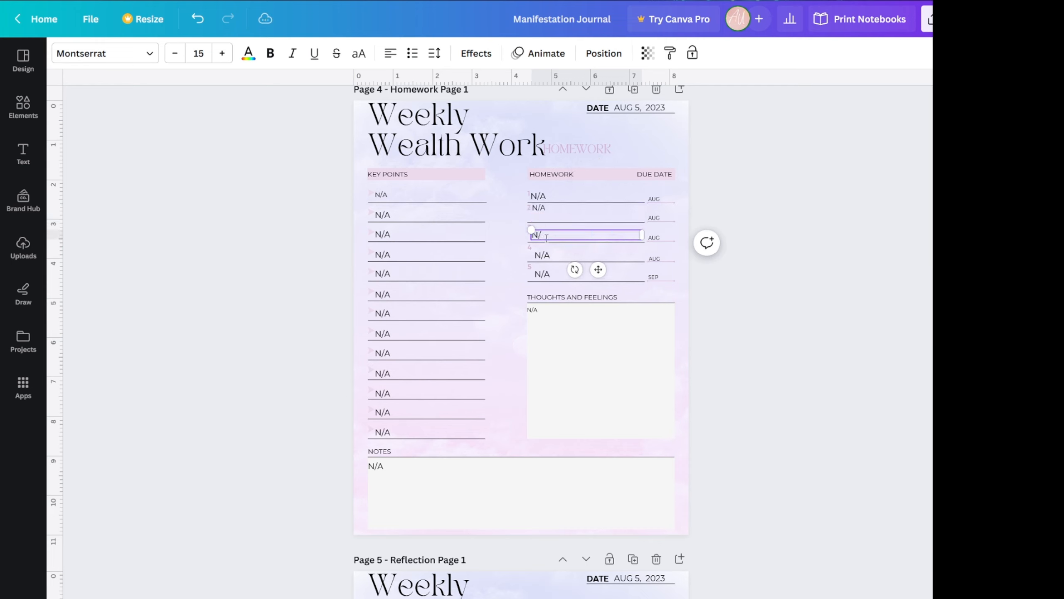
pyautogui.write('A')
pyautogui.click(309, 229)
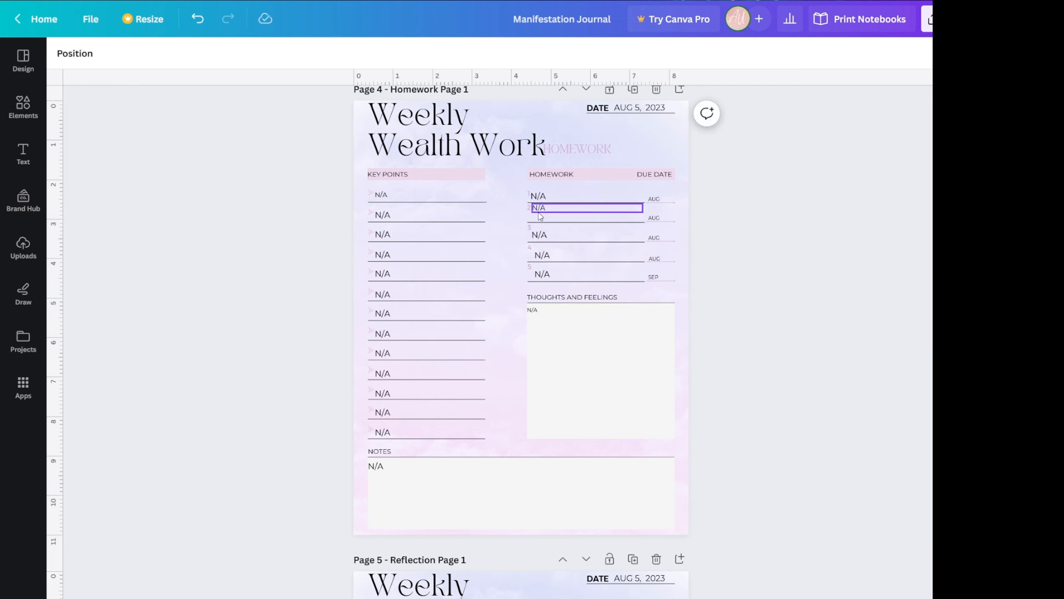
# Step: Shift the second homework entry's N/A slightly down toward its underline
pyautogui.click(541, 209)
pyautogui.moveTo(540, 209); pyautogui.dragTo(538, 212)
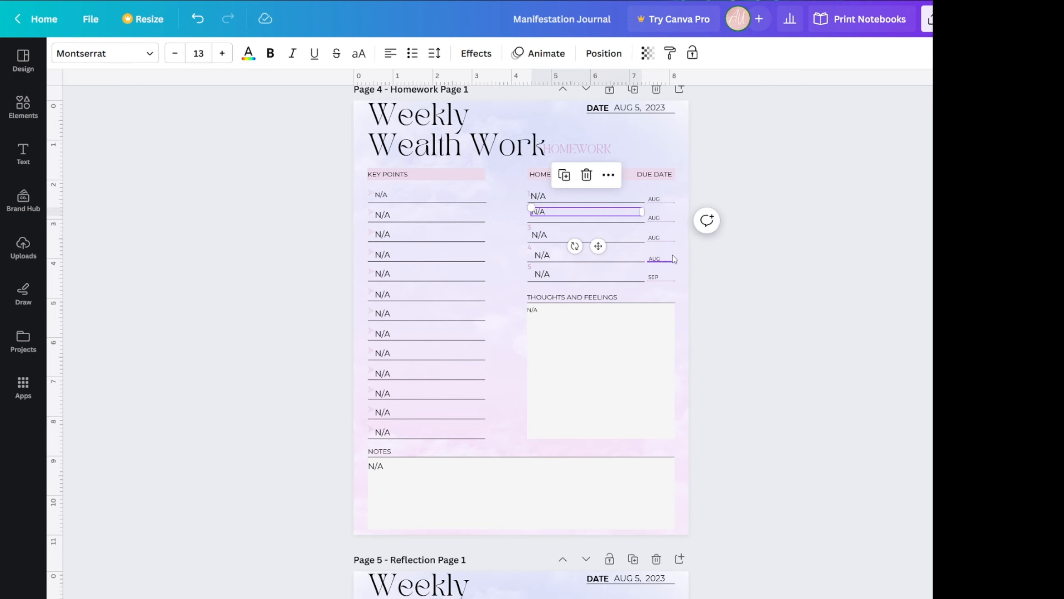
pyautogui.click(712, 266)
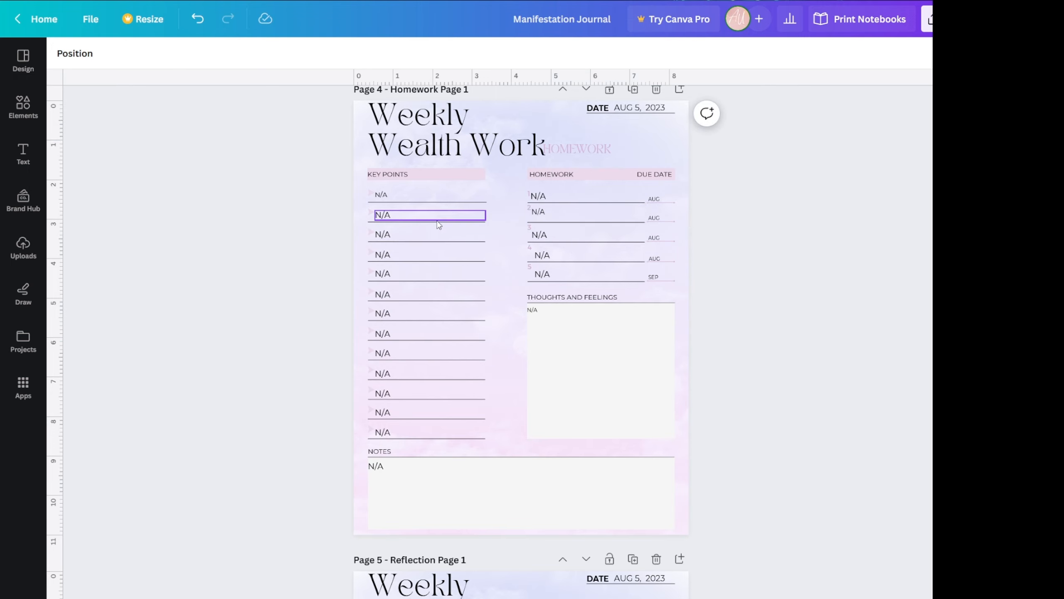
# Step: Review the layout and remaining text of the Reflection page and the Manifestation Tracker page
pyautogui.scroll(-3, 435, 226)
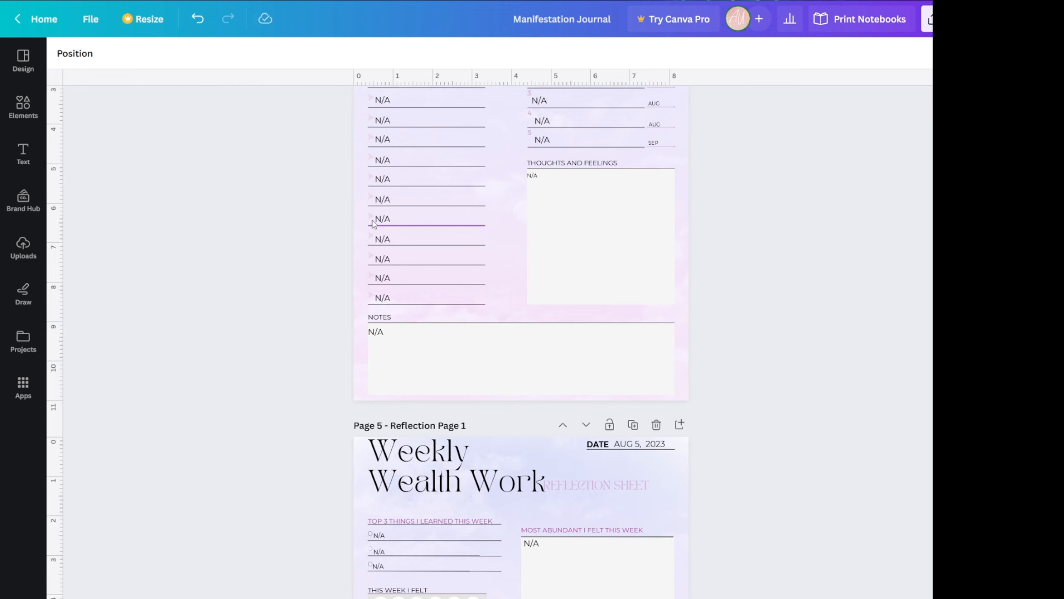
pyautogui.scroll(-5, 282, 202)
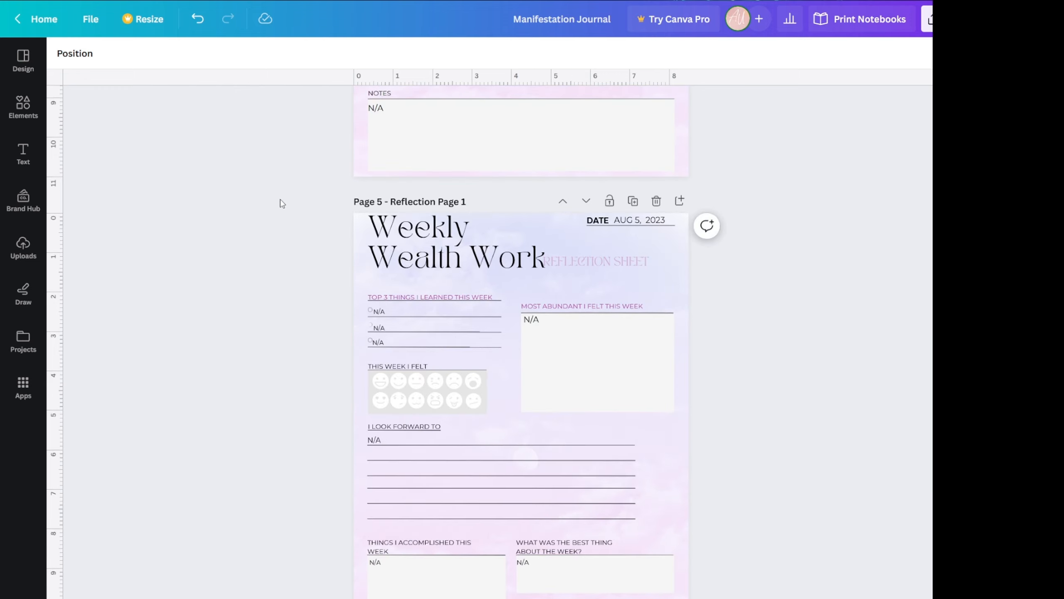
pyautogui.scroll(-2, 282, 202)
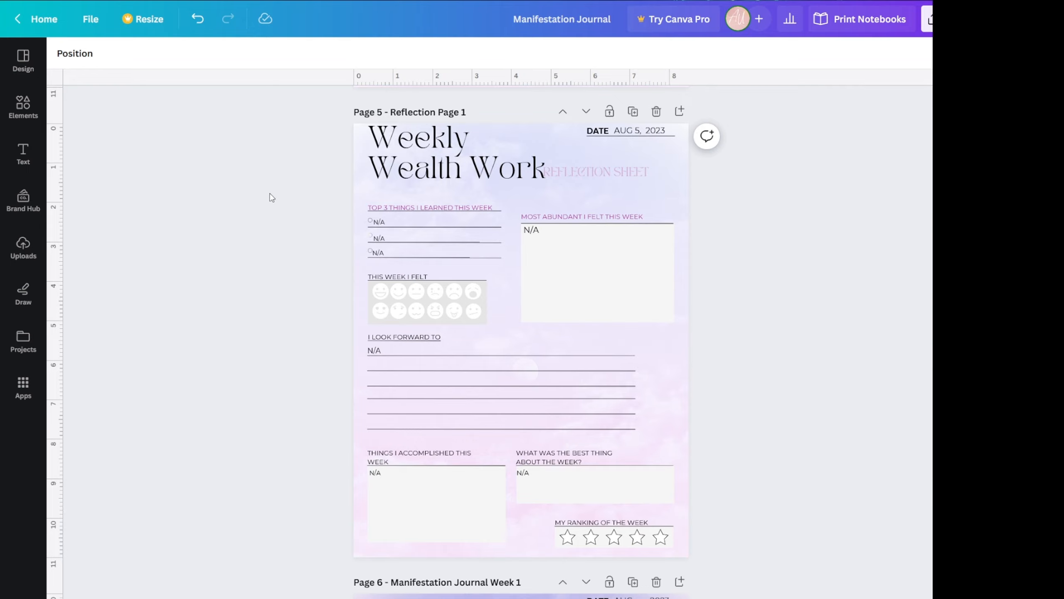
pyautogui.scroll(12, 344, 221)
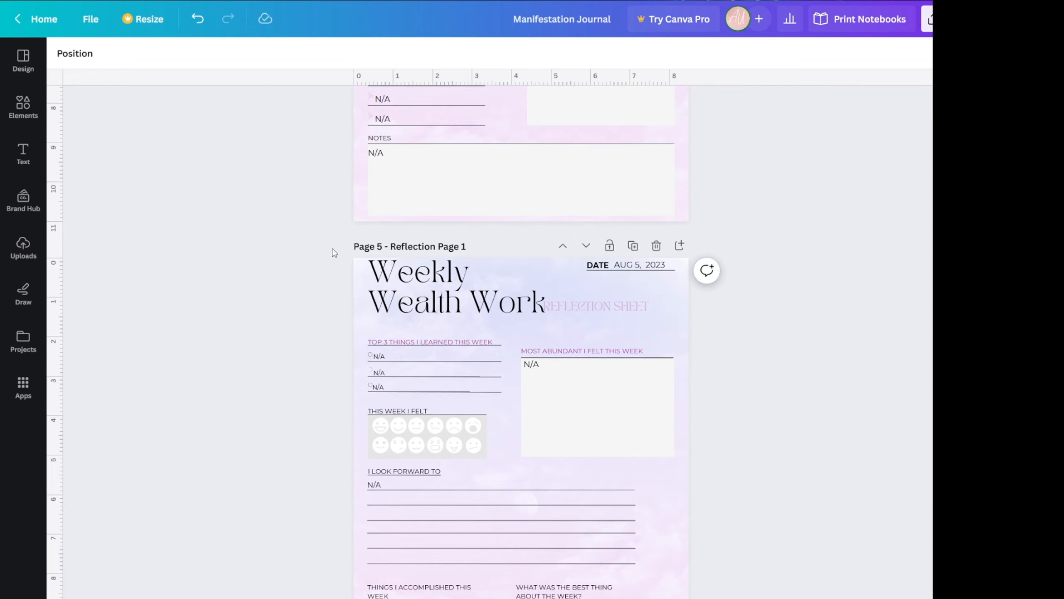
pyautogui.scroll(11, 344, 221)
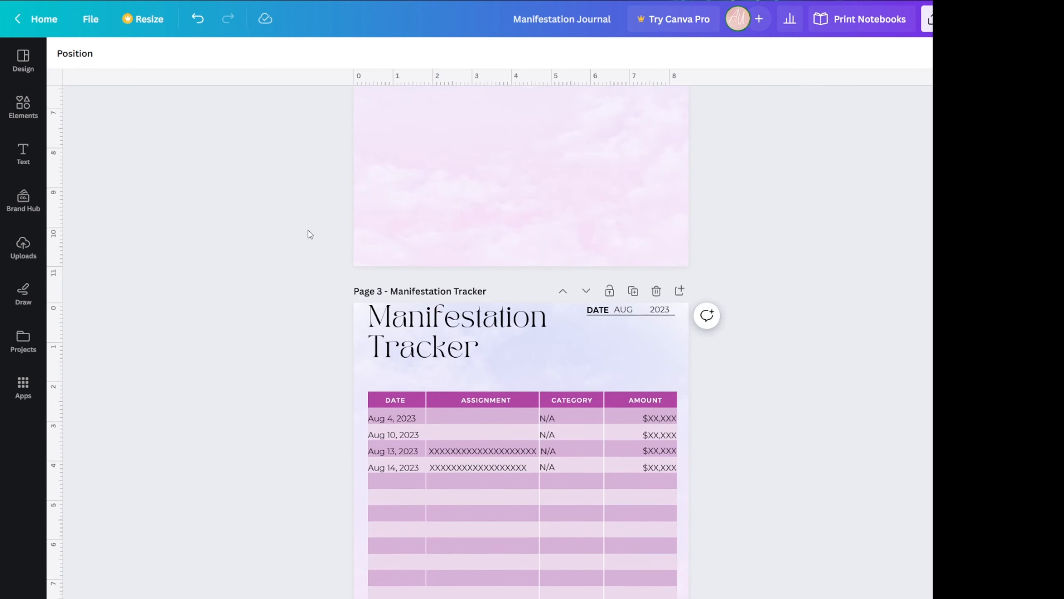
pyautogui.scroll(-4, 307, 233)
pyautogui.scroll(5, 308, 221)
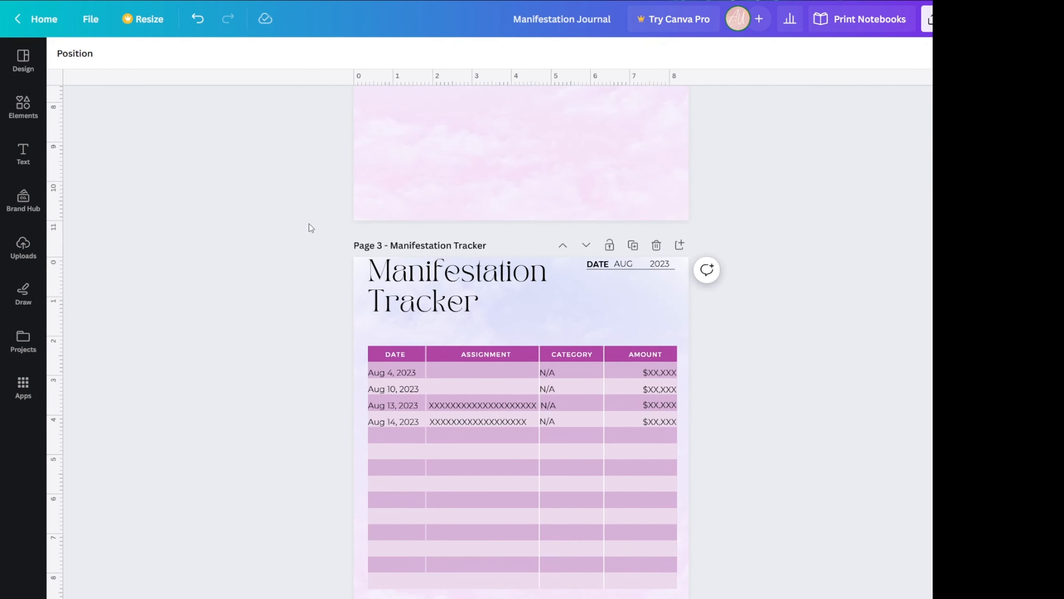
# Step: Replace the N/A in the Notes section of Homework Page 1 with TEXT IS READY TO GO
pyautogui.scroll(3, 318, 237)
pyautogui.scroll(-10, 323, 246)
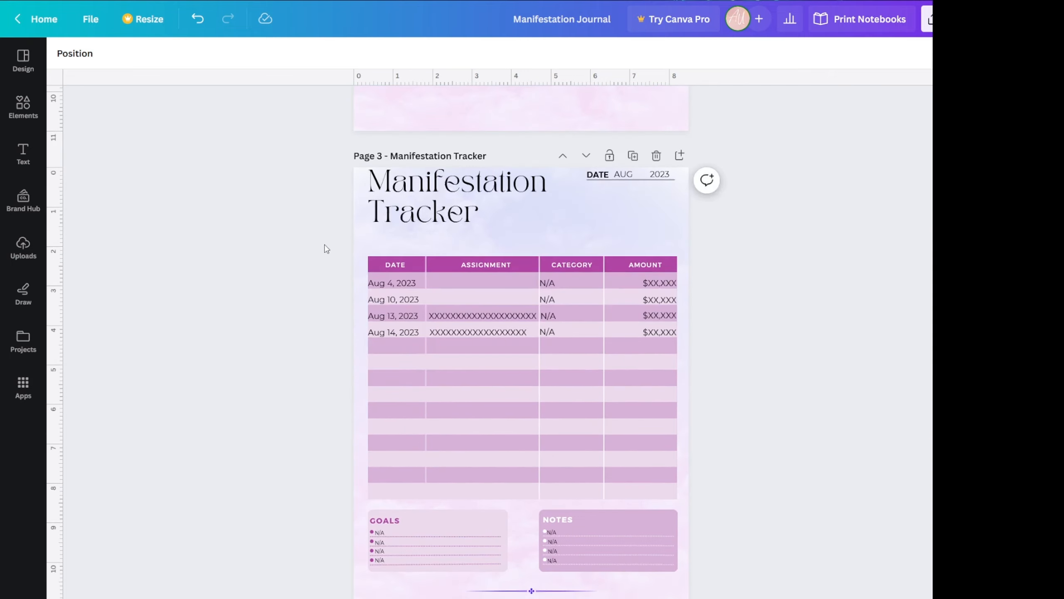
pyautogui.scroll(-3, 321, 251)
pyautogui.scroll(-3, 321, 204)
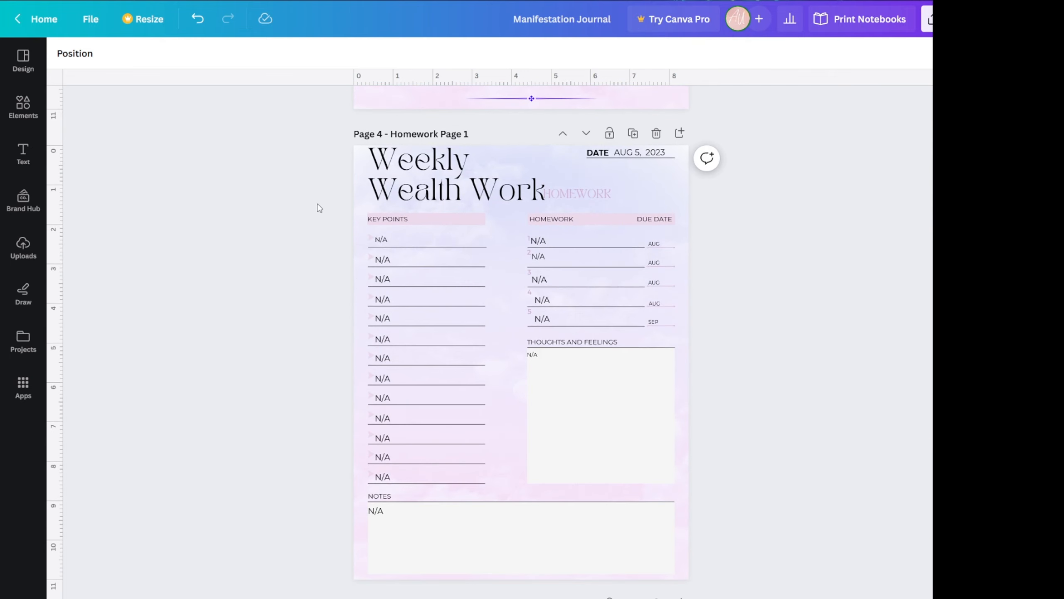
pyautogui.scroll(-1, 319, 207)
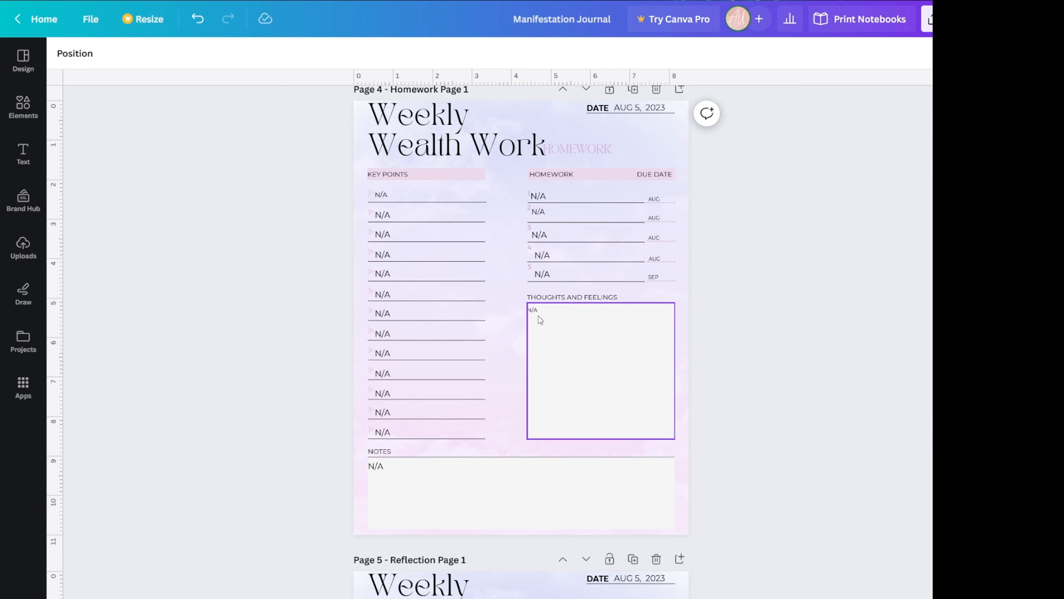
pyautogui.scroll(-3, 355, 332)
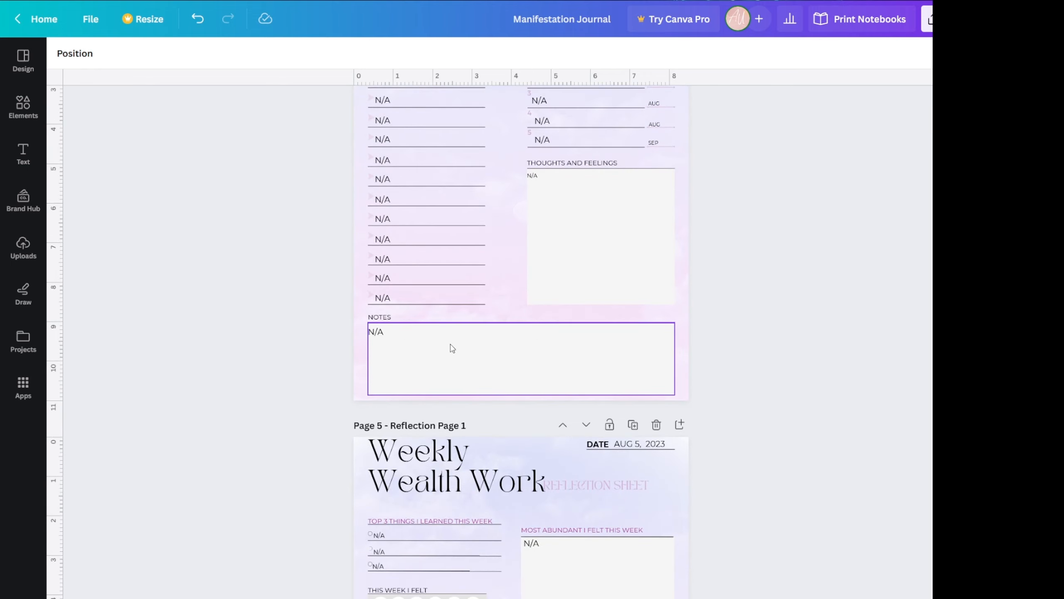
pyautogui.doubleClick(384, 333)
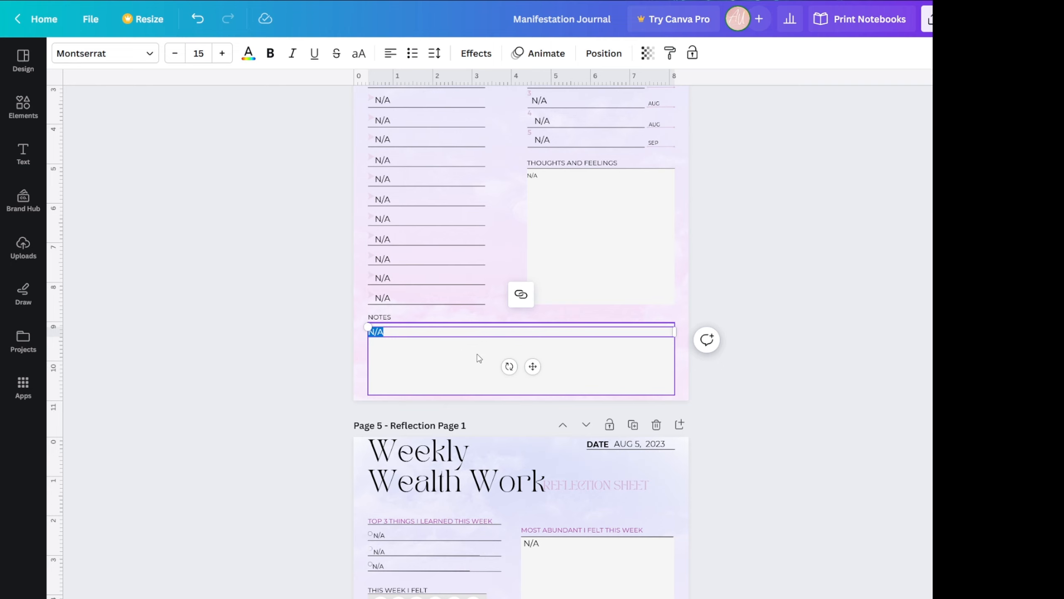
pyautogui.press('BackSpace')
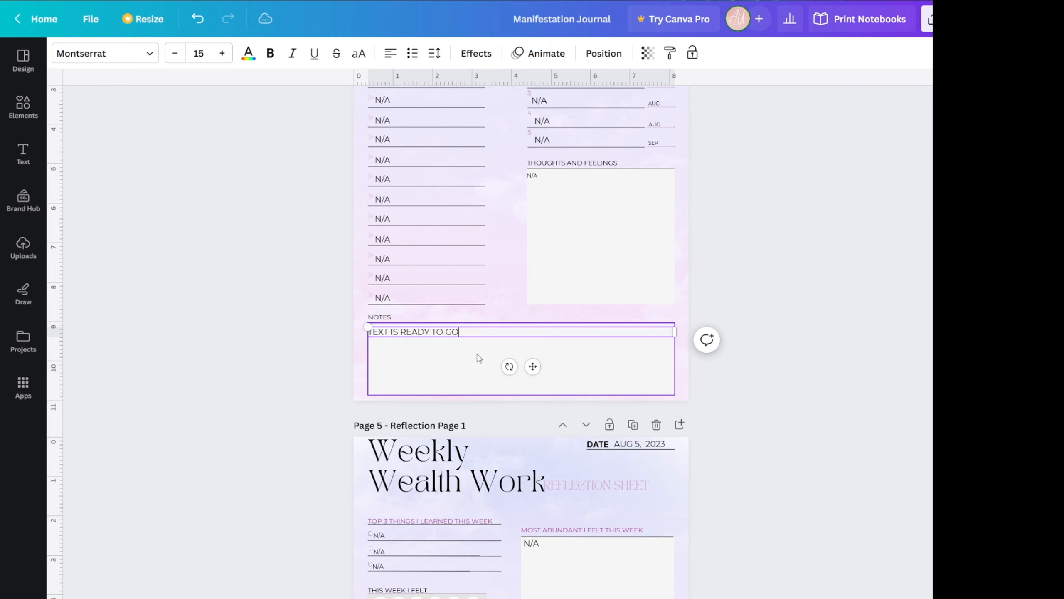
# Step: Delete the Notes text on Homework Page 1 and undo the edits made to it
pyautogui.click(242, 378)
pyautogui.click(399, 337)
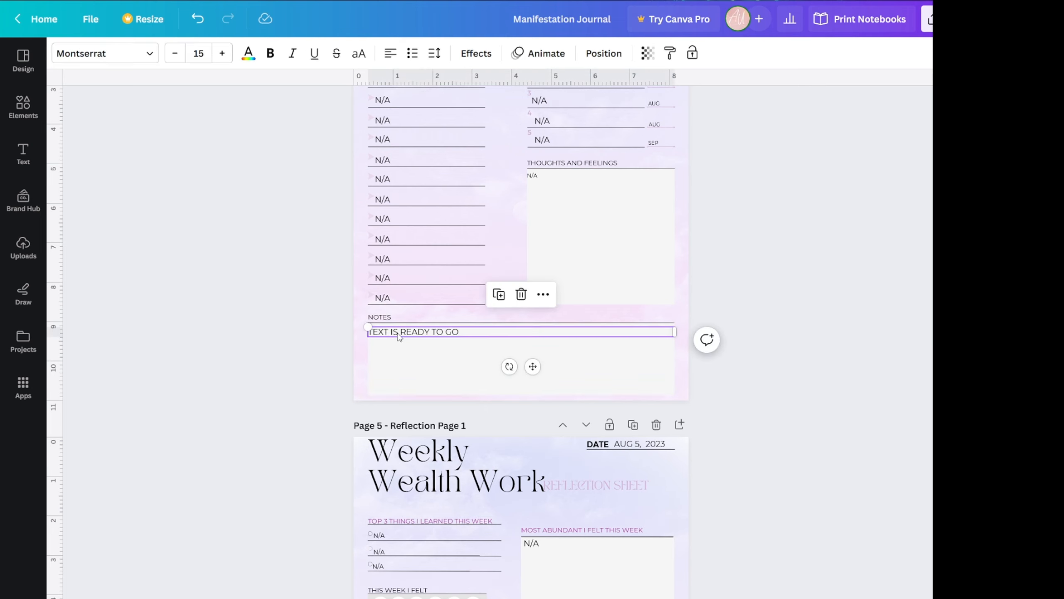
pyautogui.click(262, 339)
pyautogui.click(404, 371)
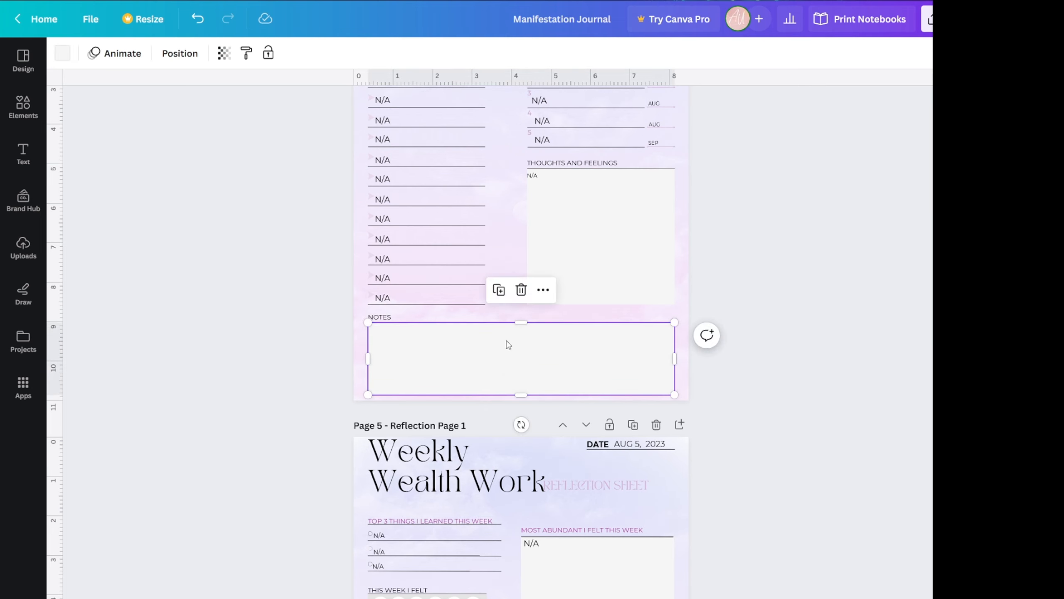
pyautogui.moveTo(443, 341); pyautogui.dragTo(439, 342)
pyautogui.click(313, 293)
pyautogui.hotkey('ctrl', 'z')
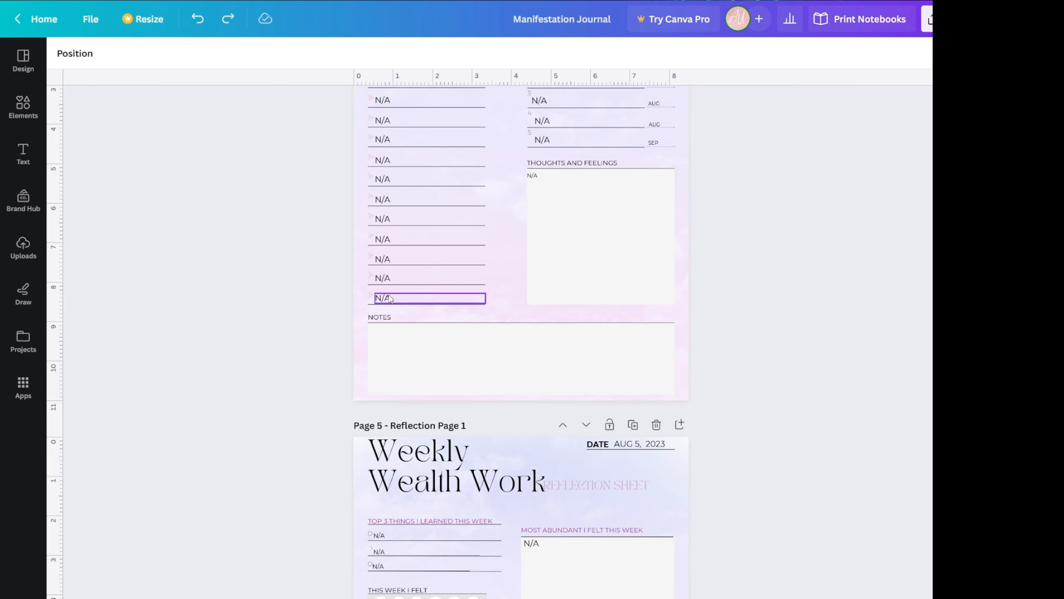
pyautogui.click(390, 298)
pyautogui.click(741, 305)
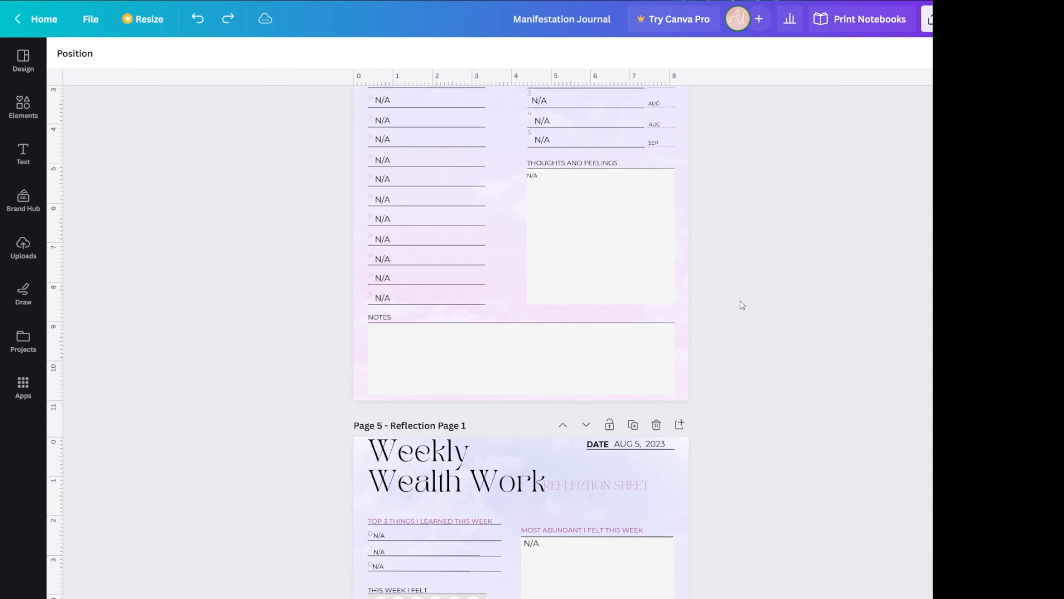
pyautogui.hotkey('ctrl', 'y')
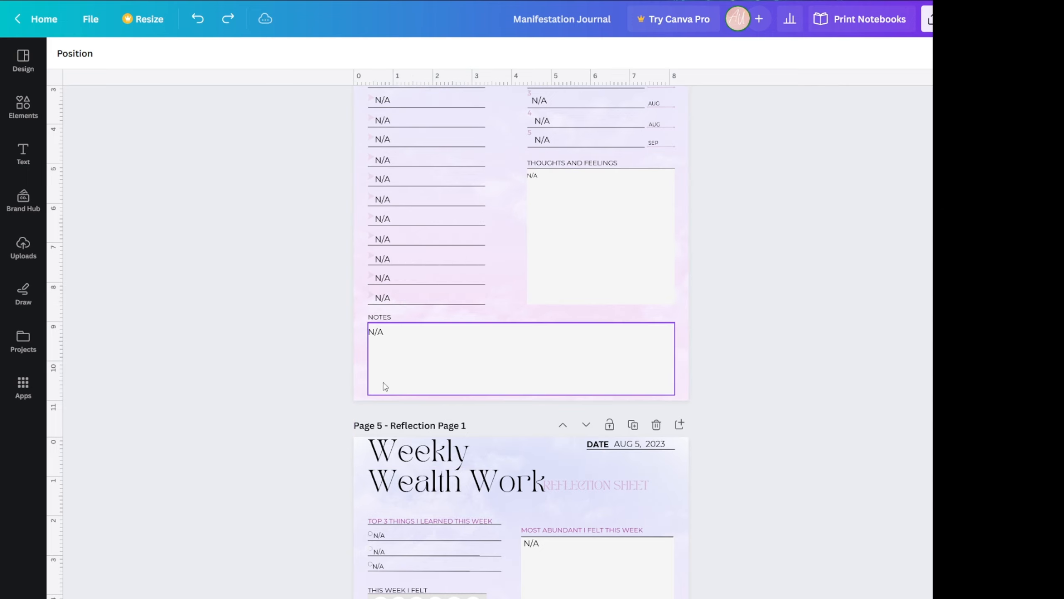
# Step: Check the text boxes in the Notes, Key Points and Thoughts and Feelings sections of Homework Page 1
pyautogui.doubleClick(378, 330)
pyautogui.click(328, 344)
pyautogui.doubleClick(384, 278)
pyautogui.click(311, 283)
pyautogui.click(400, 280)
pyautogui.moveTo(485, 278); pyautogui.dragTo(487, 278)
pyautogui.click(552, 191)
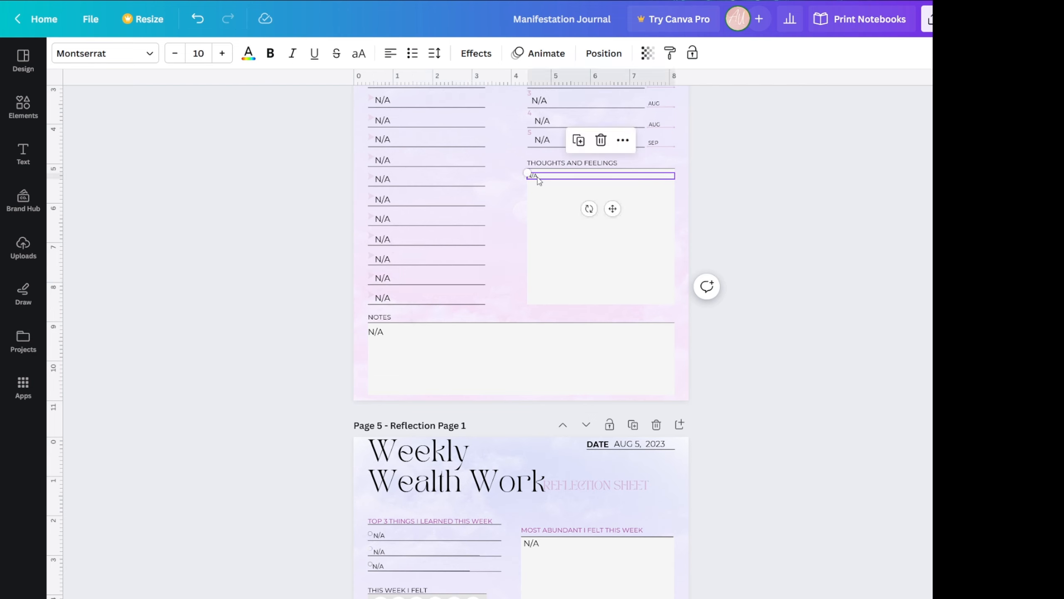
# Step: Narrow the Notes text box on Homework Page 1 and stretch it back to a width of about 7.8
pyautogui.click(390, 333)
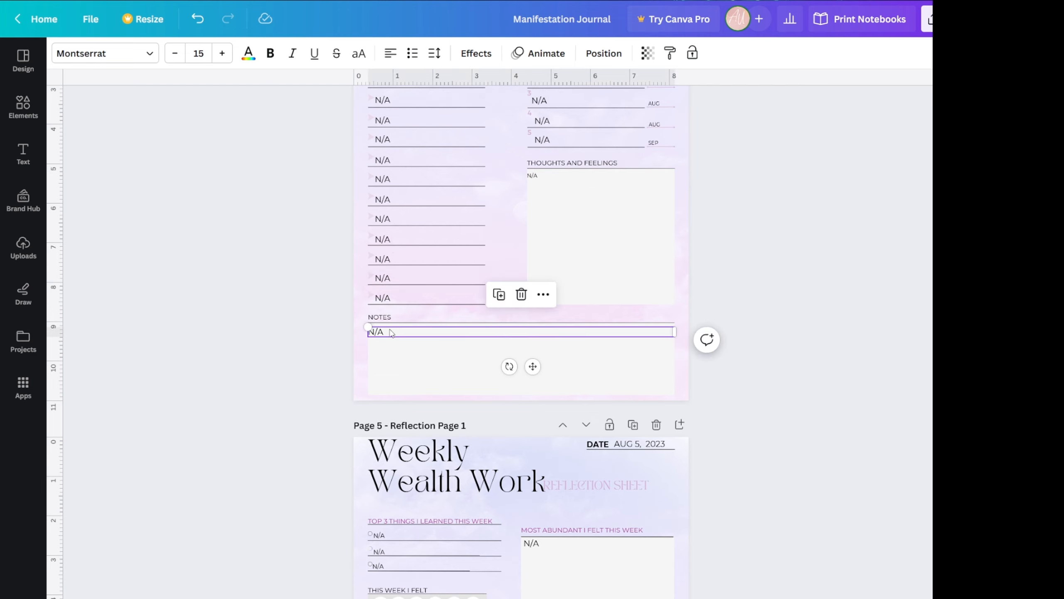
pyautogui.doubleClick(675, 332)
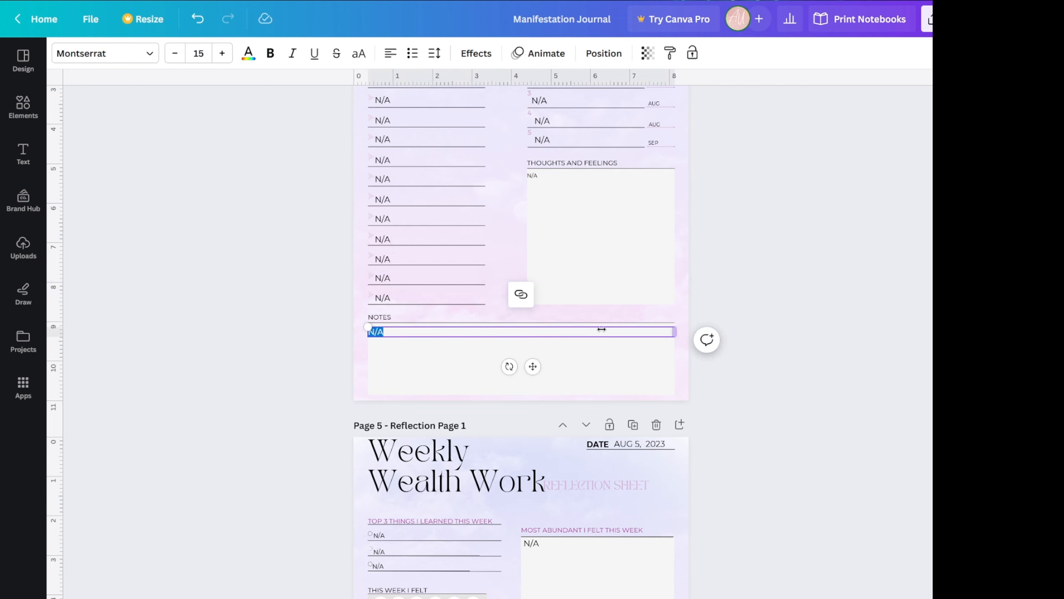
pyautogui.moveTo(601, 329); pyautogui.dragTo(676, 333)
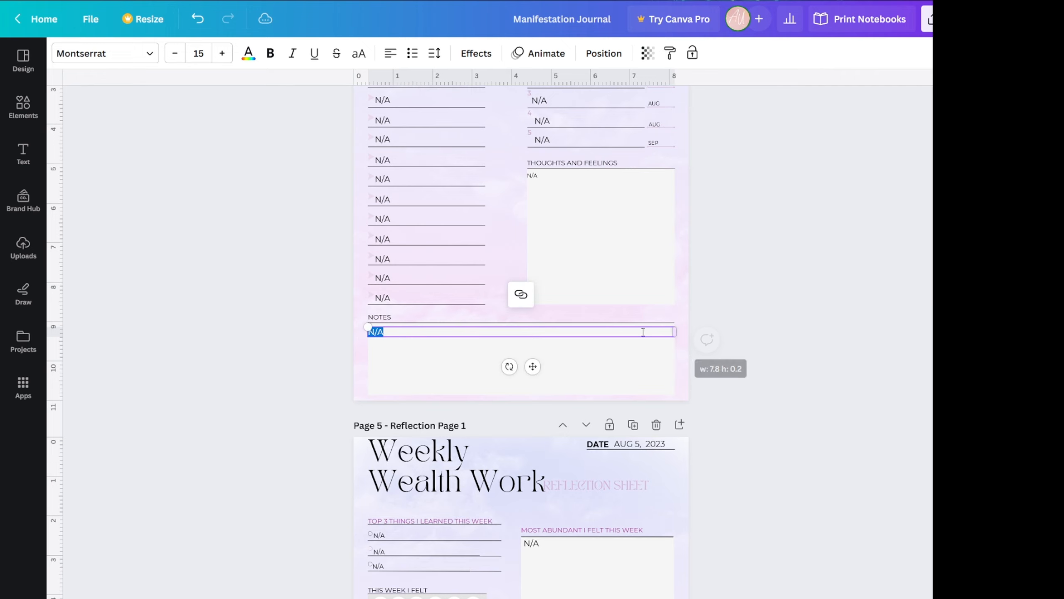
pyautogui.click(595, 330)
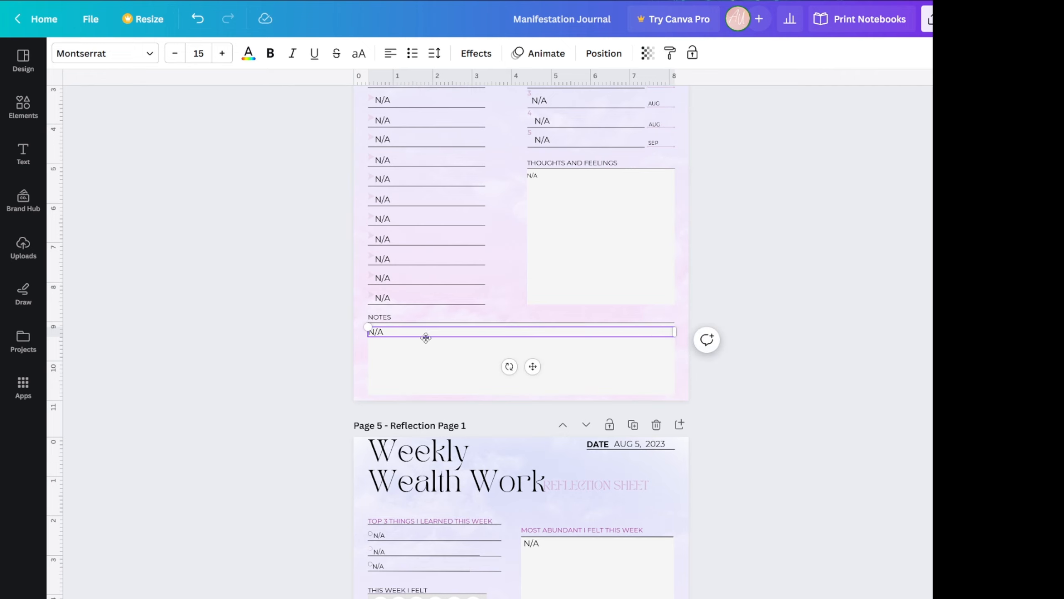
# Step: Review the placeholder text and layout of the homework, reflection and weekly manifestation journal pages through week 3
pyautogui.scroll(-5, 320, 361)
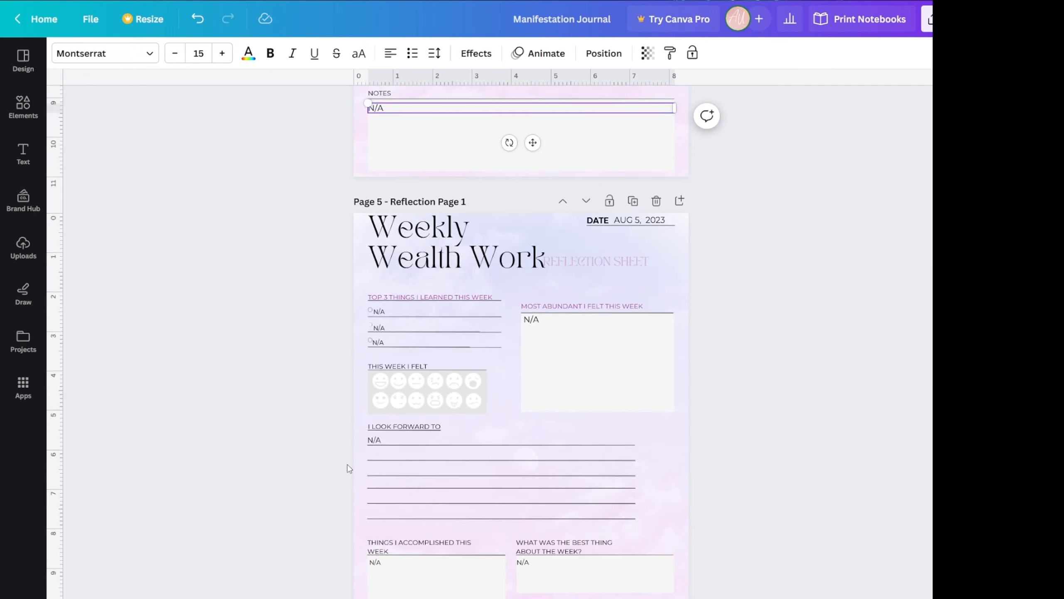
pyautogui.scroll(-2, 335, 463)
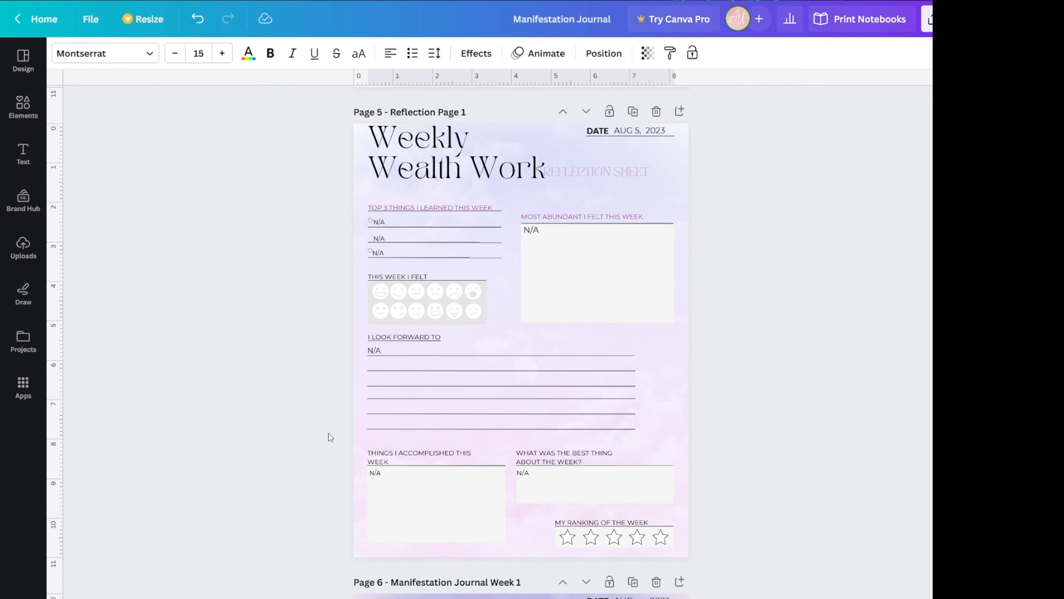
pyautogui.scroll(8, 329, 416)
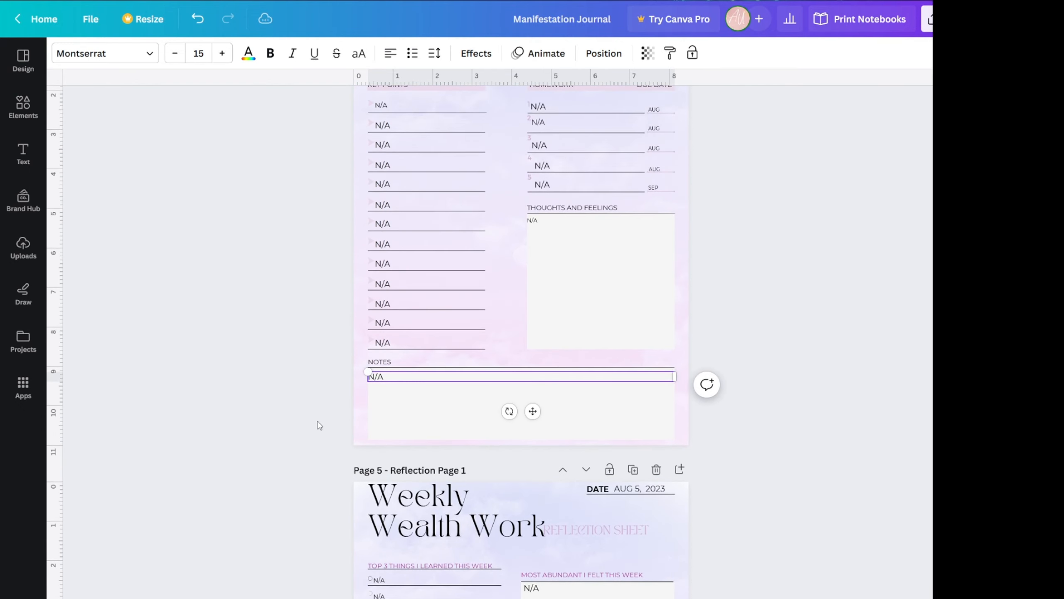
pyautogui.scroll(2, 317, 426)
pyautogui.scroll(-9, 317, 425)
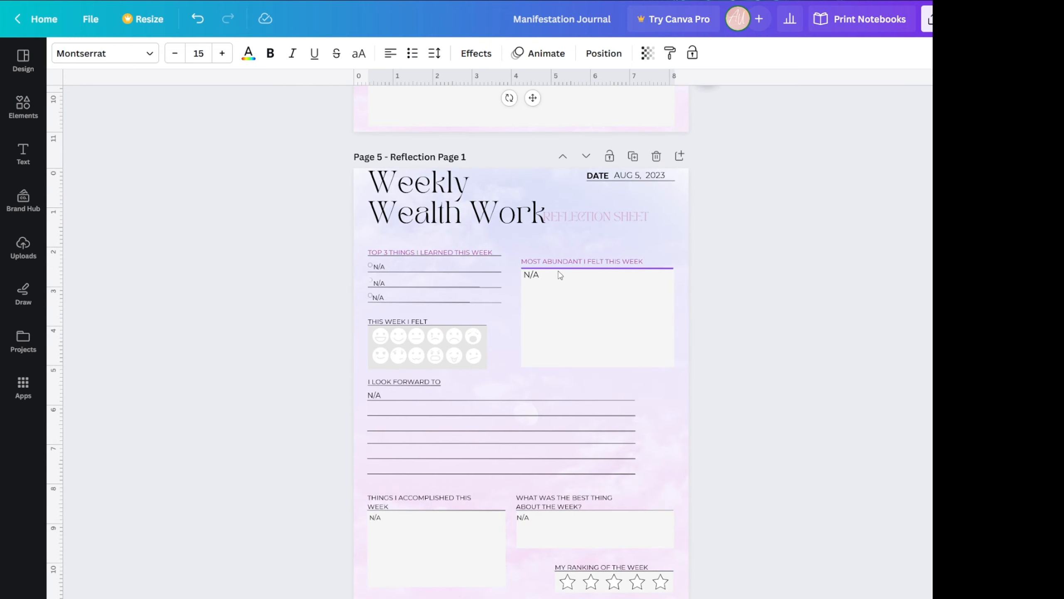
pyautogui.scroll(-20, 406, 335)
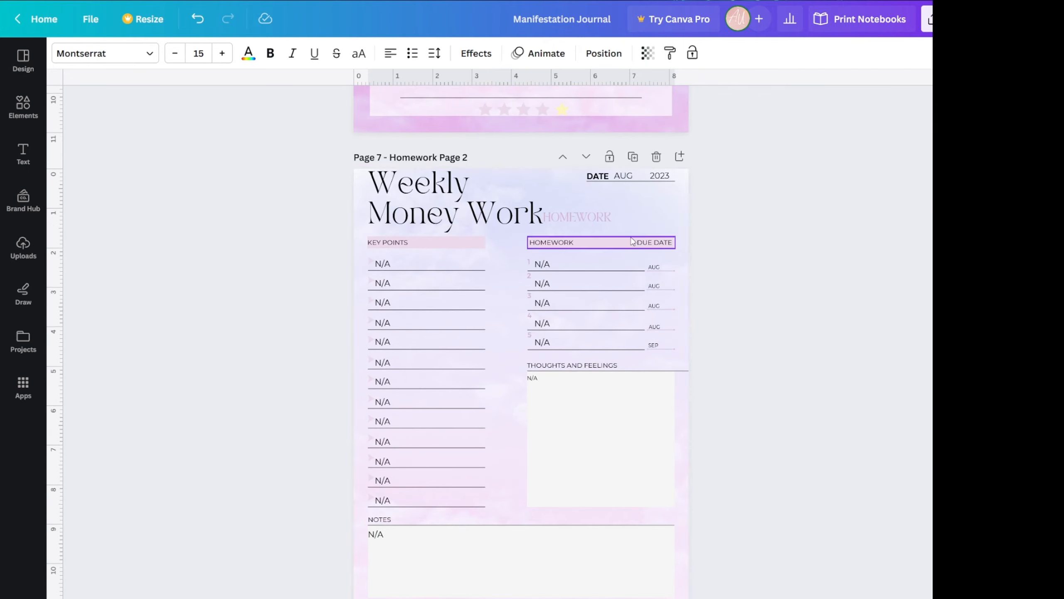
pyautogui.scroll(-9, 260, 453)
pyautogui.scroll(-20, 261, 455)
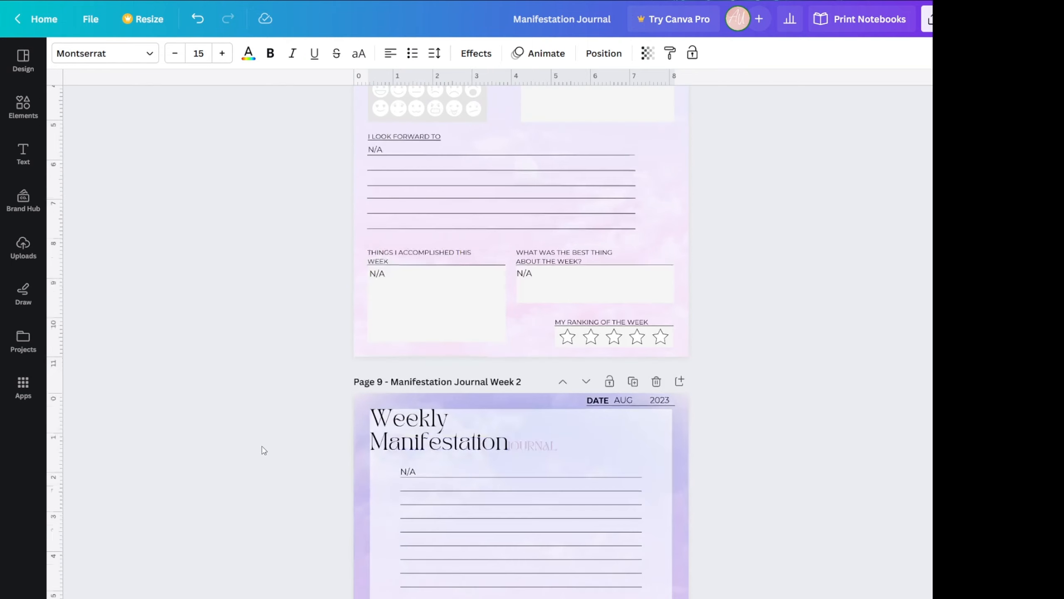
pyautogui.scroll(-20, 265, 450)
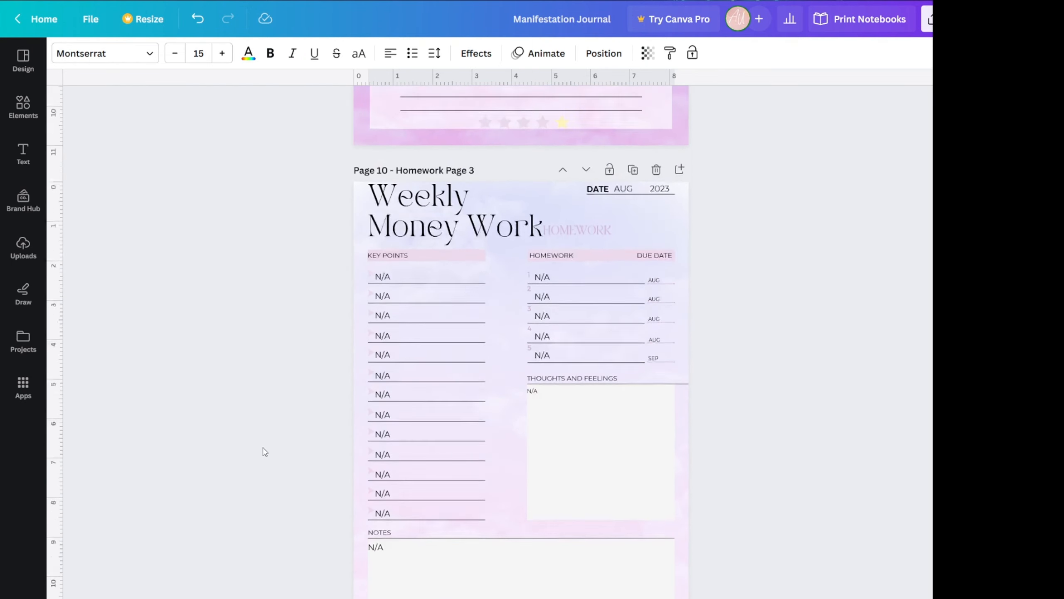
pyautogui.scroll(-20, 265, 451)
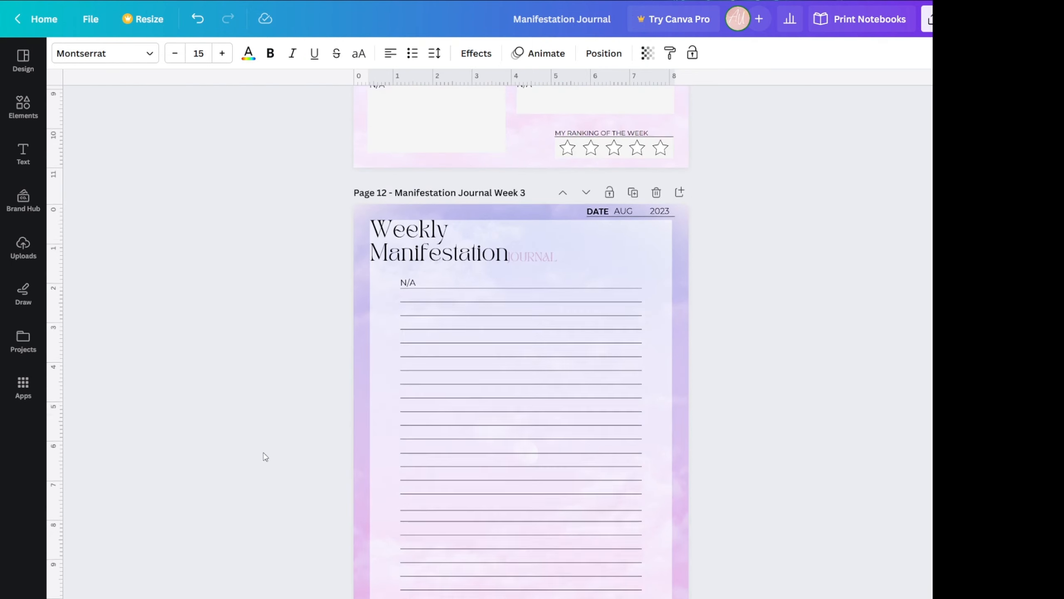
pyautogui.scroll(-15, 281, 464)
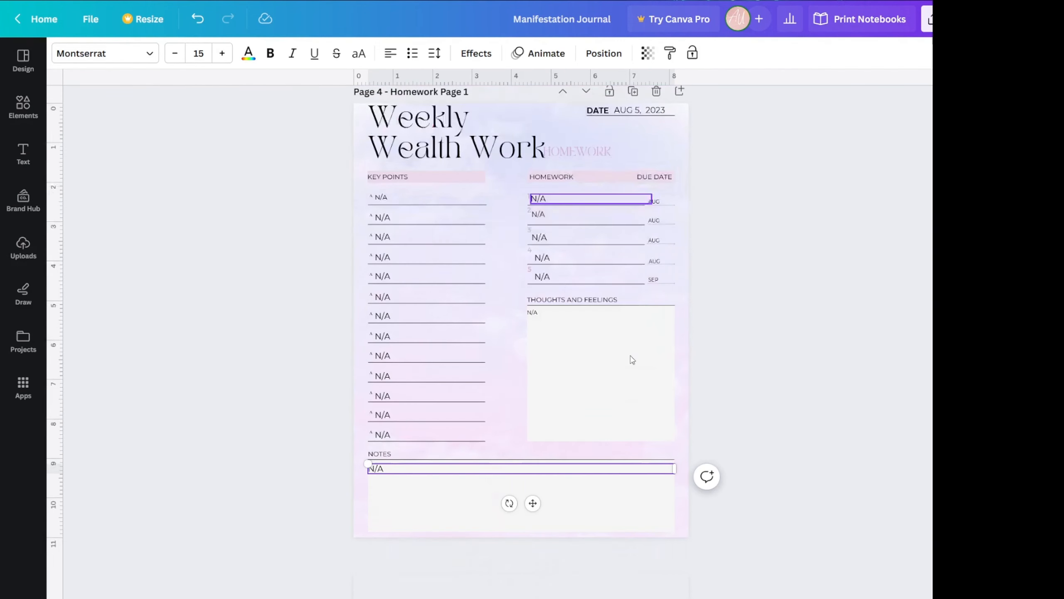
pyautogui.scroll(-1, 545, 398)
# Step: Shorten the fourth date entry in the Manifestation Tracker to Aug and respace that row's placeholder within the Assignment column
pyautogui.scroll(10, 503, 378)
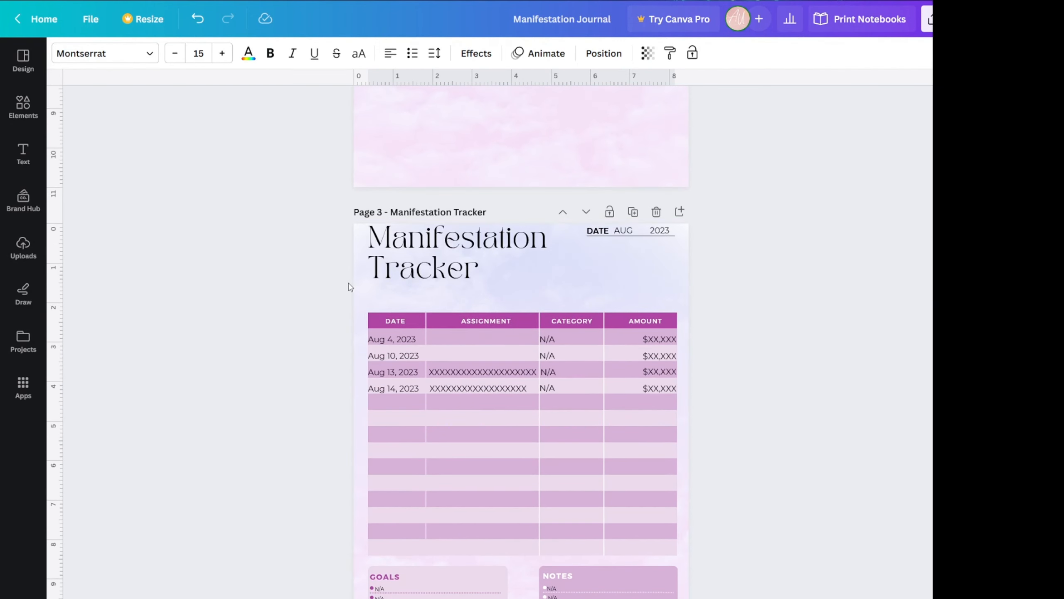
pyautogui.scroll(-2, 350, 288)
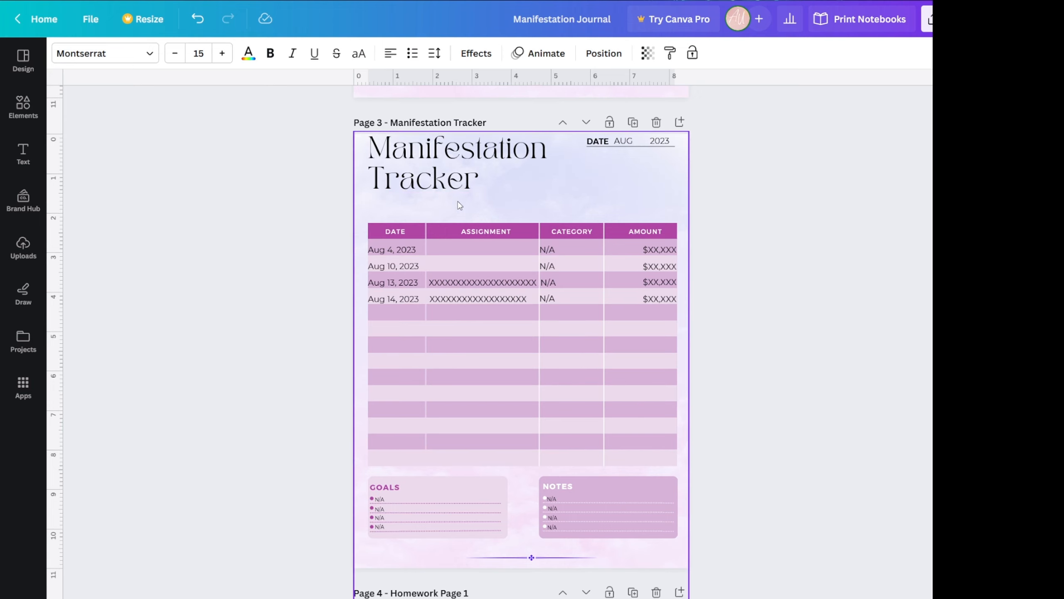
pyautogui.scroll(-1, 452, 320)
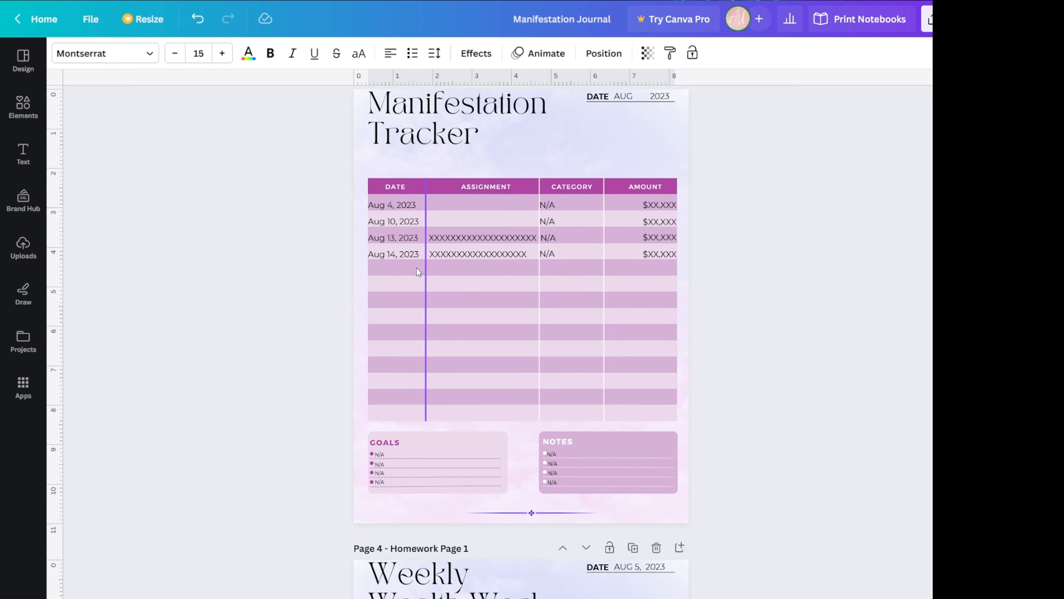
pyautogui.click(420, 252)
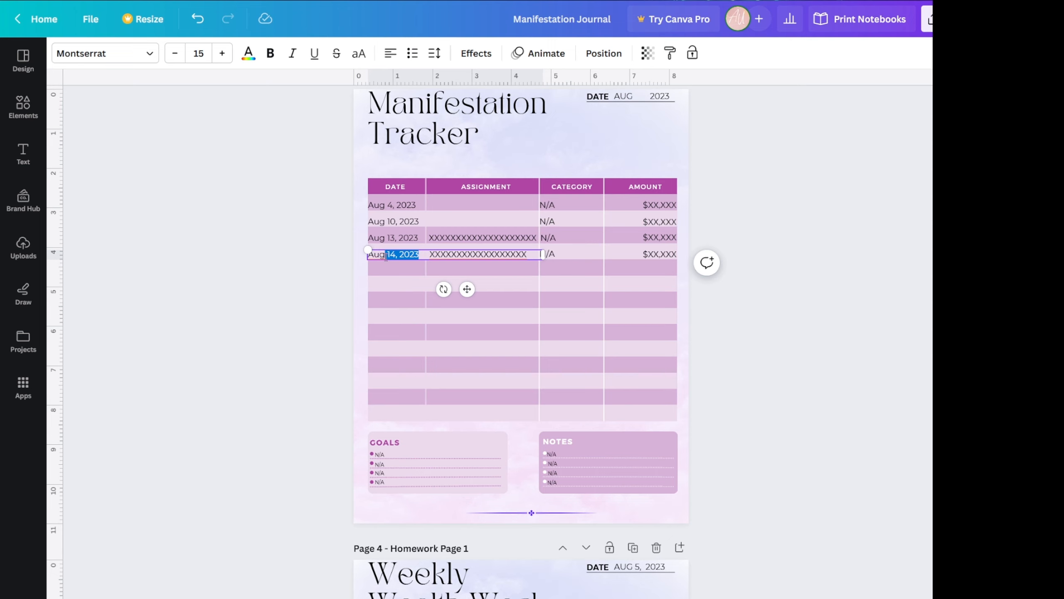
pyautogui.press('BackSpace')
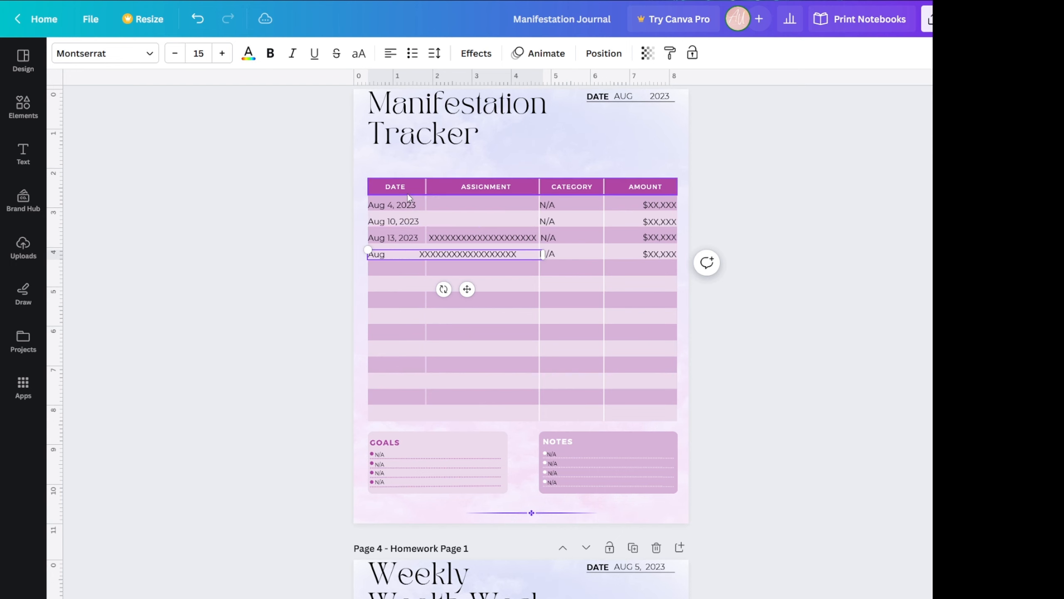
pyautogui.click(327, 359)
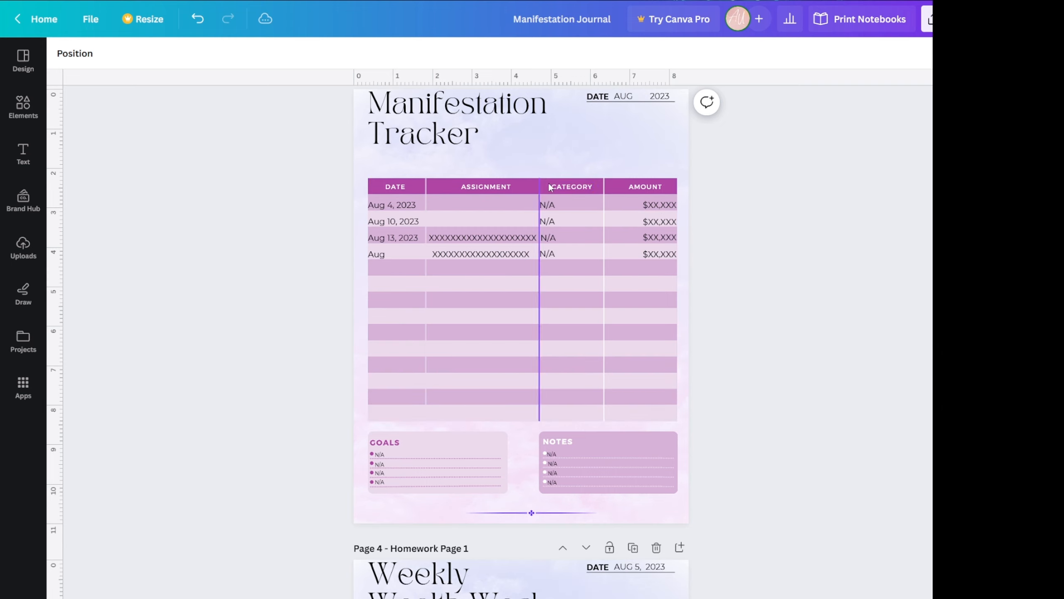
pyautogui.scroll(-2, 331, 325)
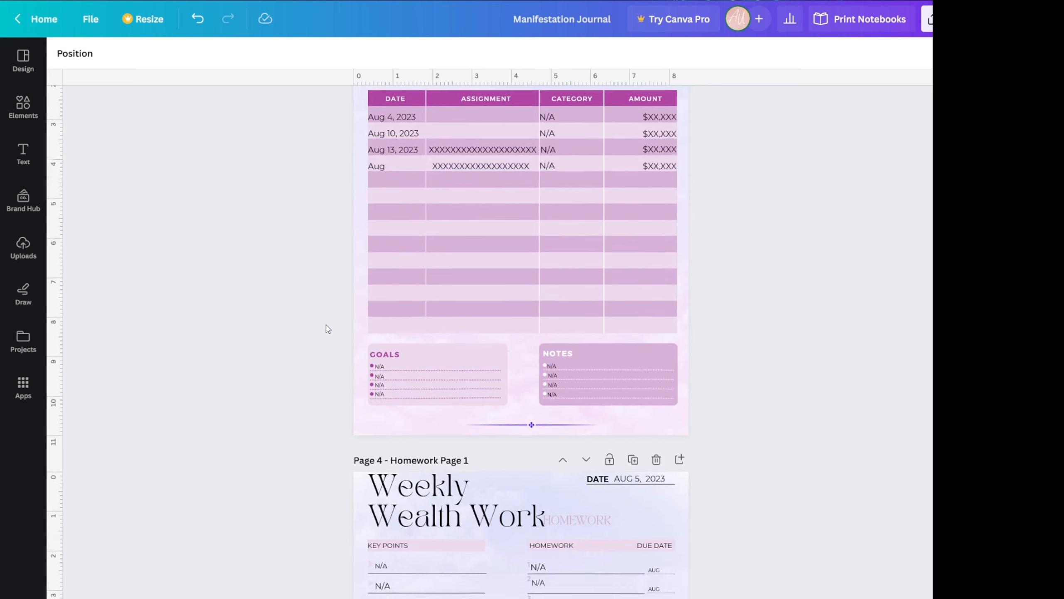
pyautogui.scroll(2, 335, 331)
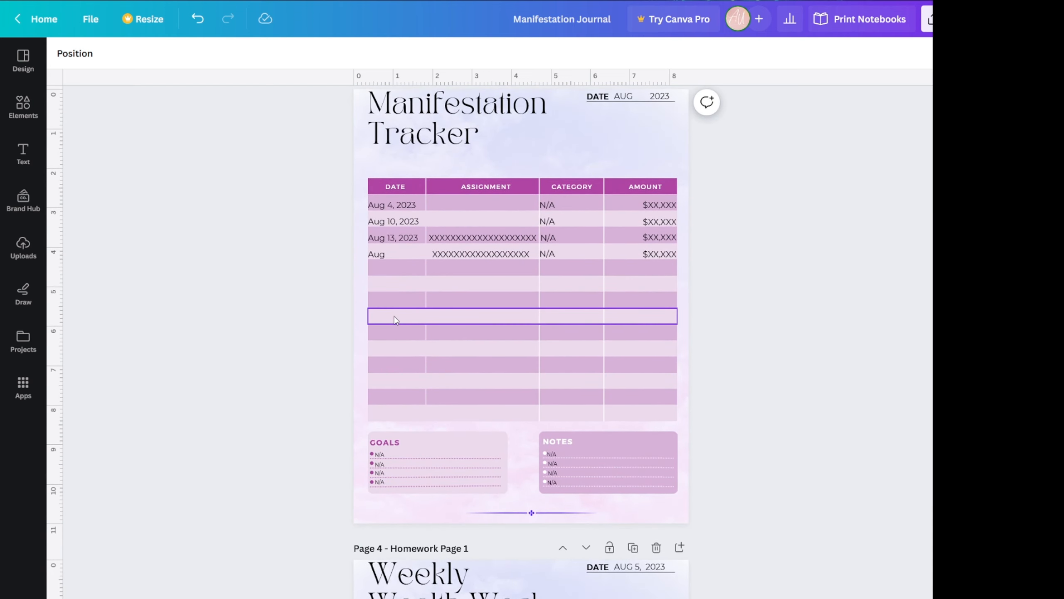
pyautogui.scroll(1, 295, 280)
pyautogui.scroll(-2, 263, 359)
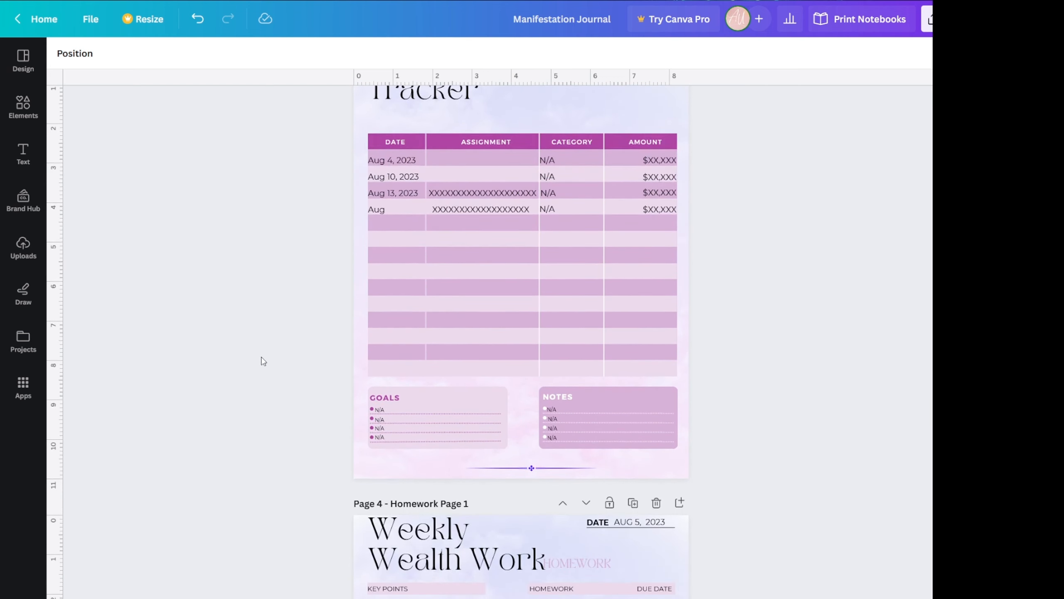
pyautogui.keyDown('ctrl'); pyautogui.scroll(3, 257, 347); pyautogui.keyUp('ctrl')
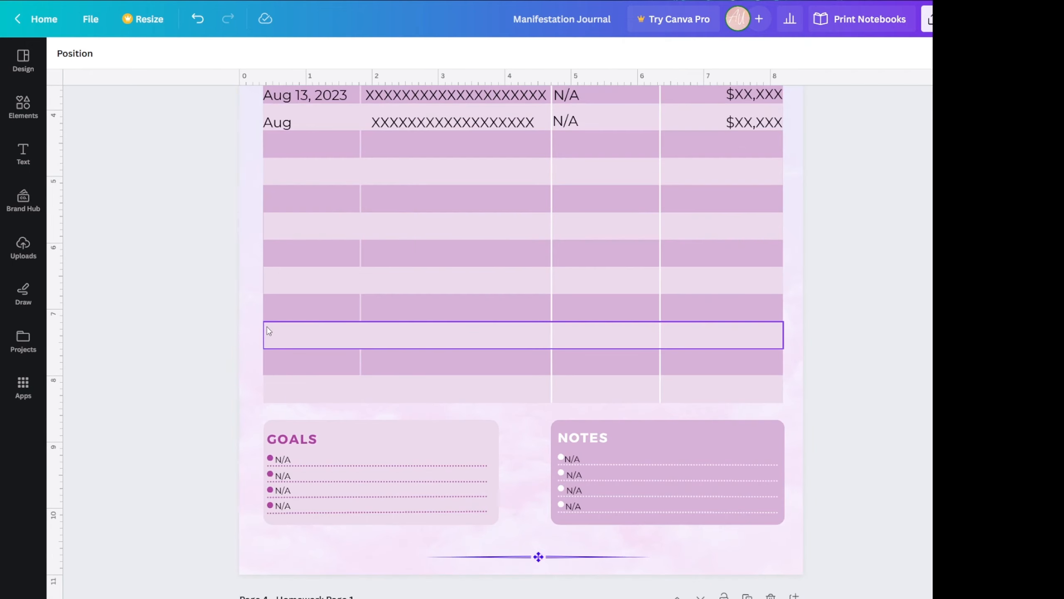
# Step: Change the first date entry in the Manifestation Tracker to Aug 7, 2023
pyautogui.scroll(3, 245, 323)
pyautogui.keyDown('ctrl'); pyautogui.scroll(-2, 194, 320); pyautogui.keyUp('ctrl')
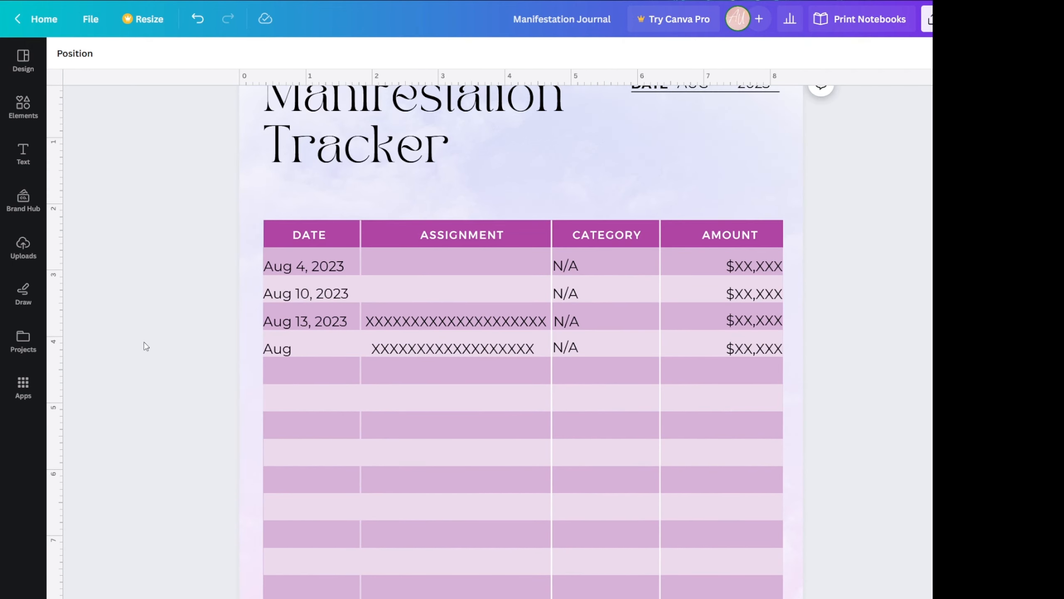
pyautogui.scroll(2, 146, 339)
pyautogui.scroll(-2, 195, 281)
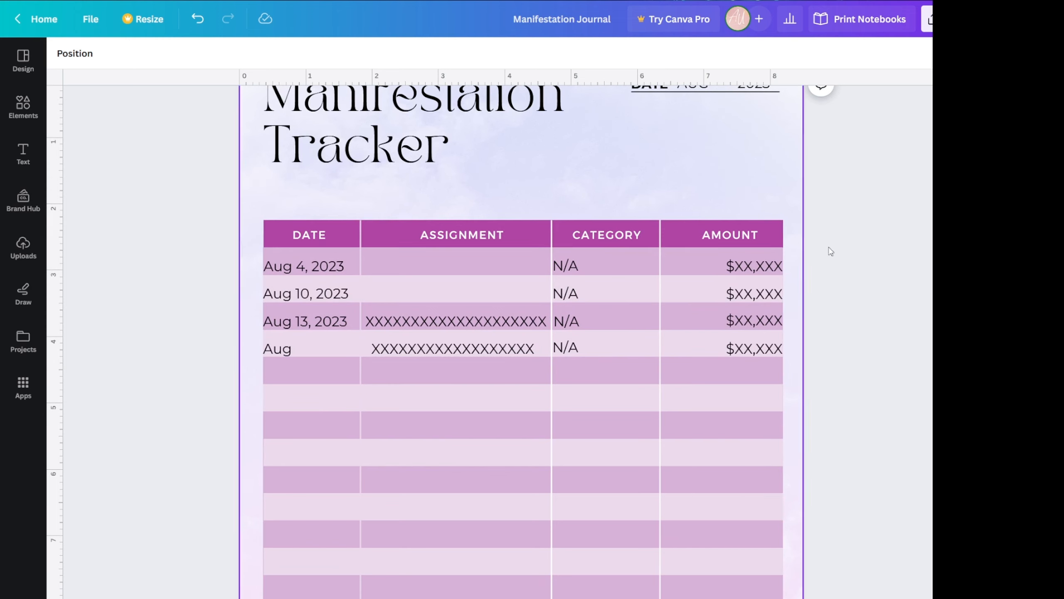
pyautogui.click(439, 271)
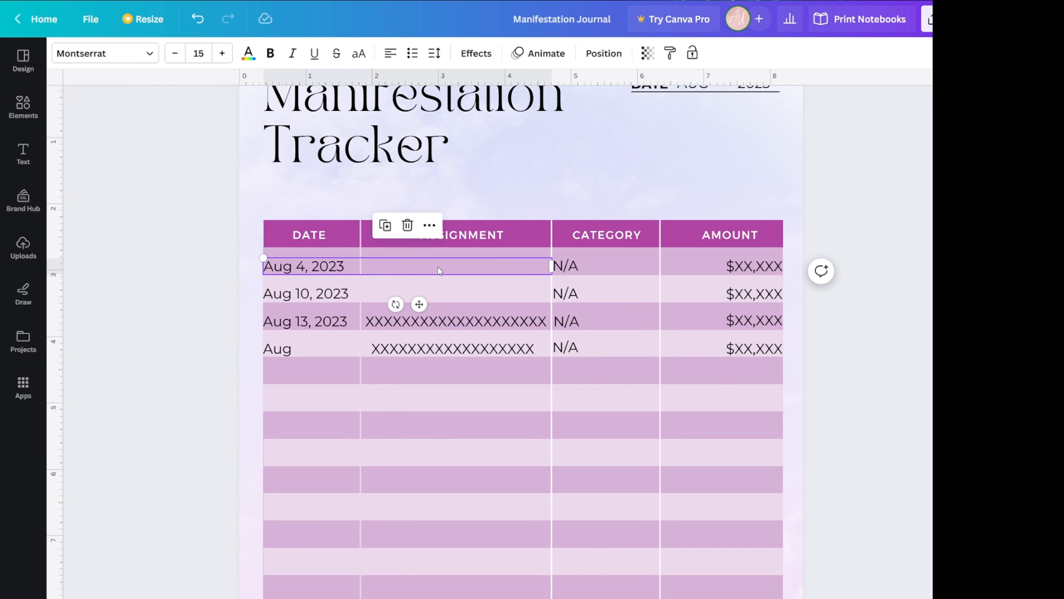
pyautogui.click(305, 265)
pyautogui.press('BackSpace')
pyautogui.write('7')
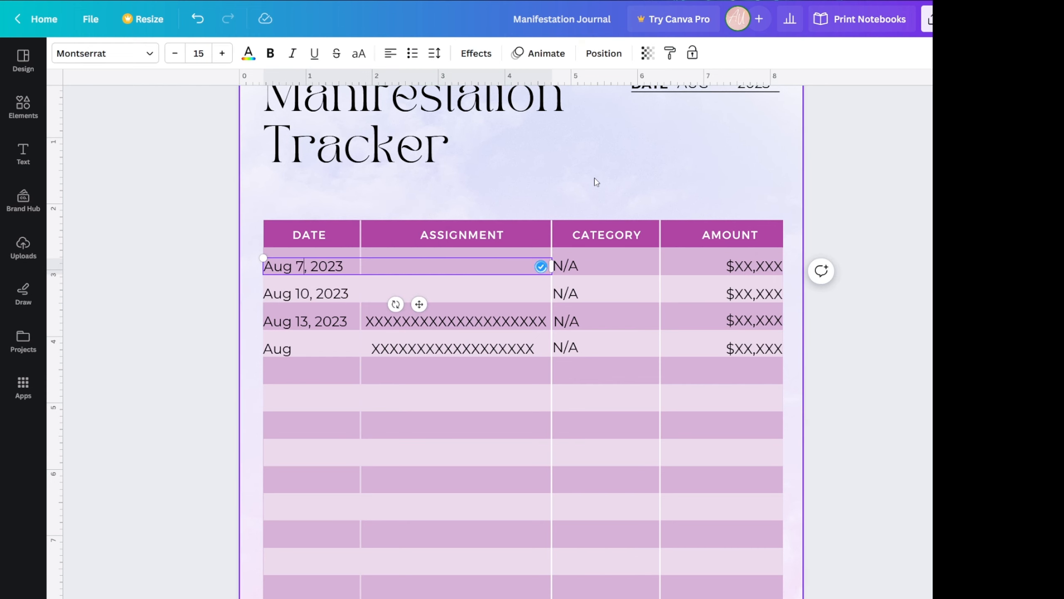
# Step: Enter "Smallest thing I'm manifesting" as the assignment in the tracker's Aug 7 row
pyautogui.click(427, 273)
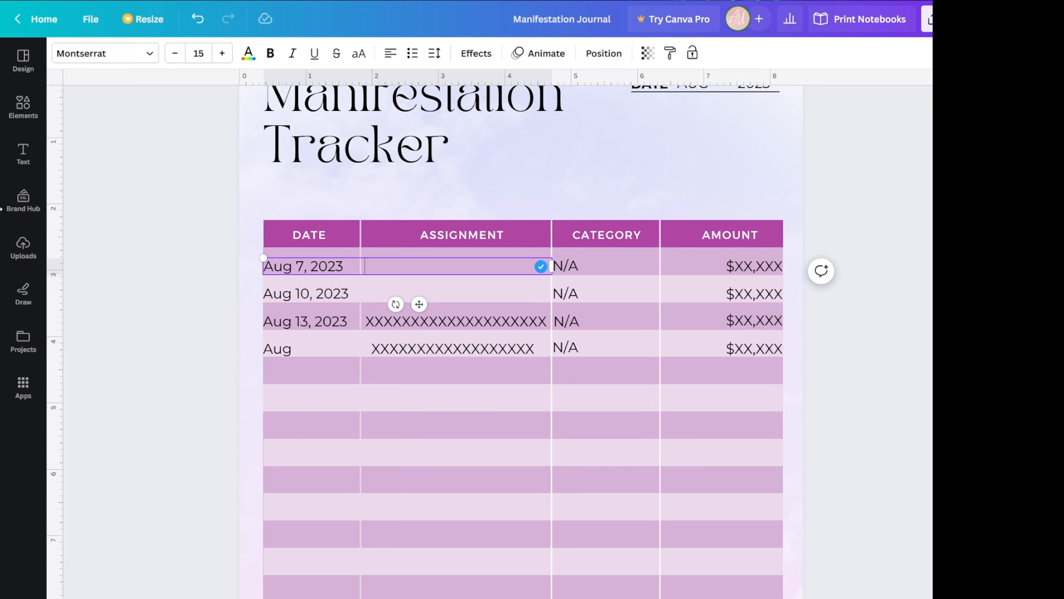
pyautogui.write('wHT')
pyautogui.press('BackSpace')
pyautogui.press('BackSpace')
pyautogui.press('BackSpace')
pyautogui.write('Smallest thing')
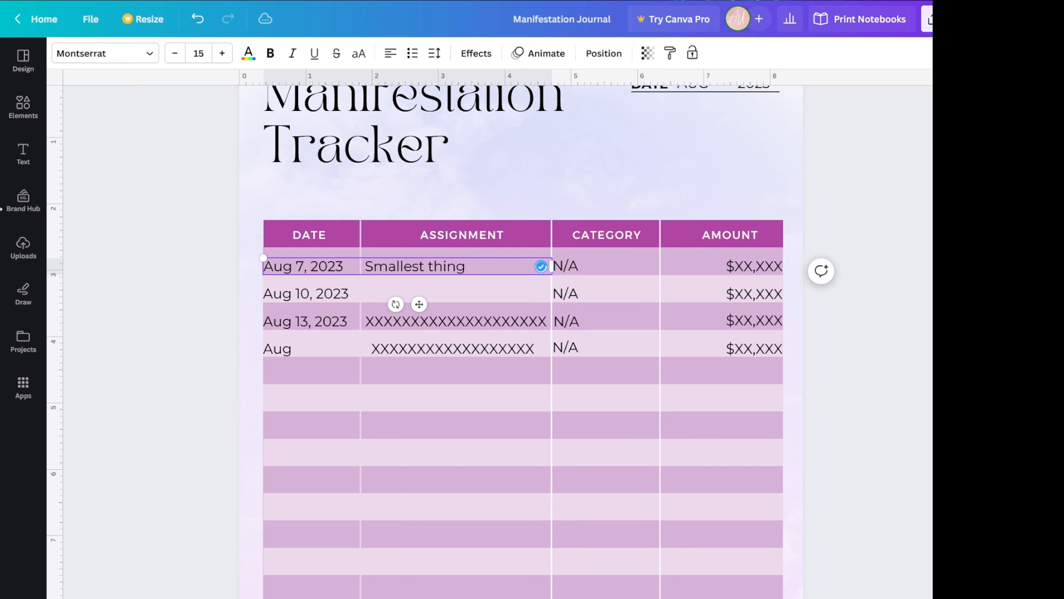
pyautogui.write(" I'm manifesting")
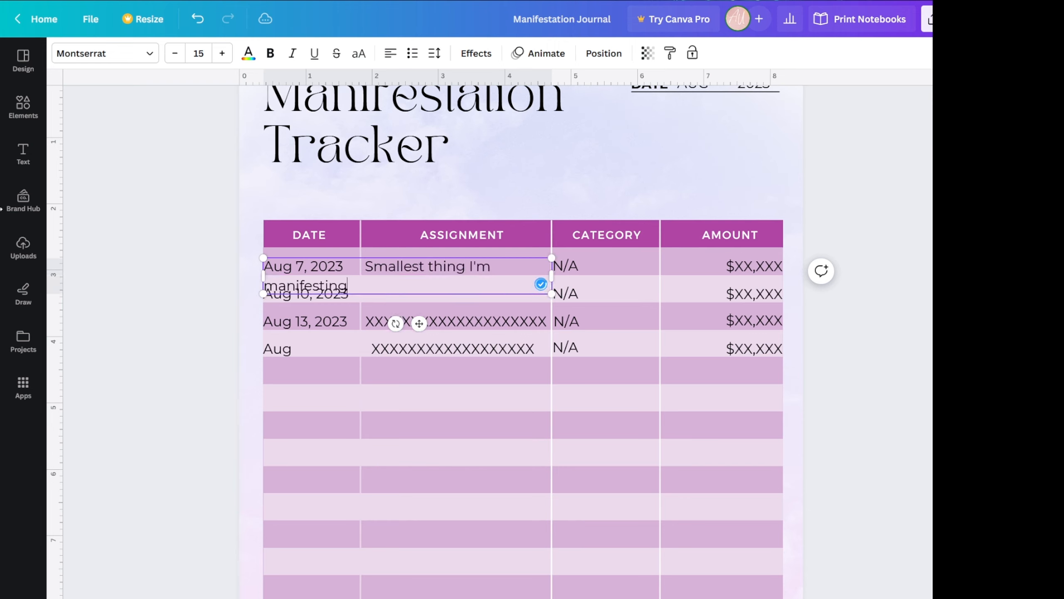
# Step: Reduce the Aug 7 row's date and assignment text to size 14 and widen its box slightly to fit one line
pyautogui.click(174, 54)
pyautogui.click(175, 53)
pyautogui.click(175, 53)
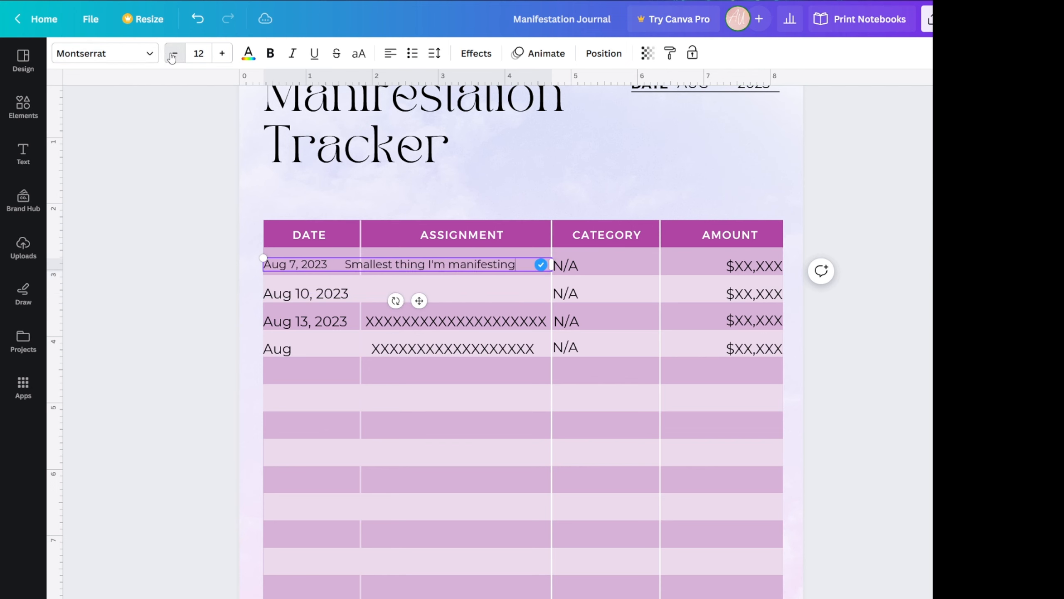
pyautogui.click(230, 59)
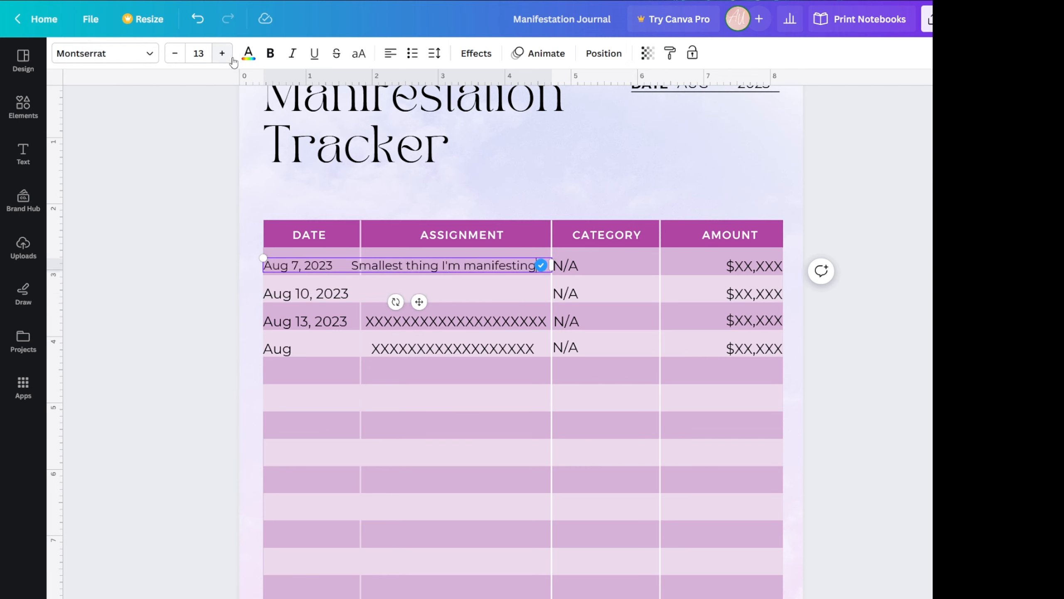
pyautogui.click(230, 58)
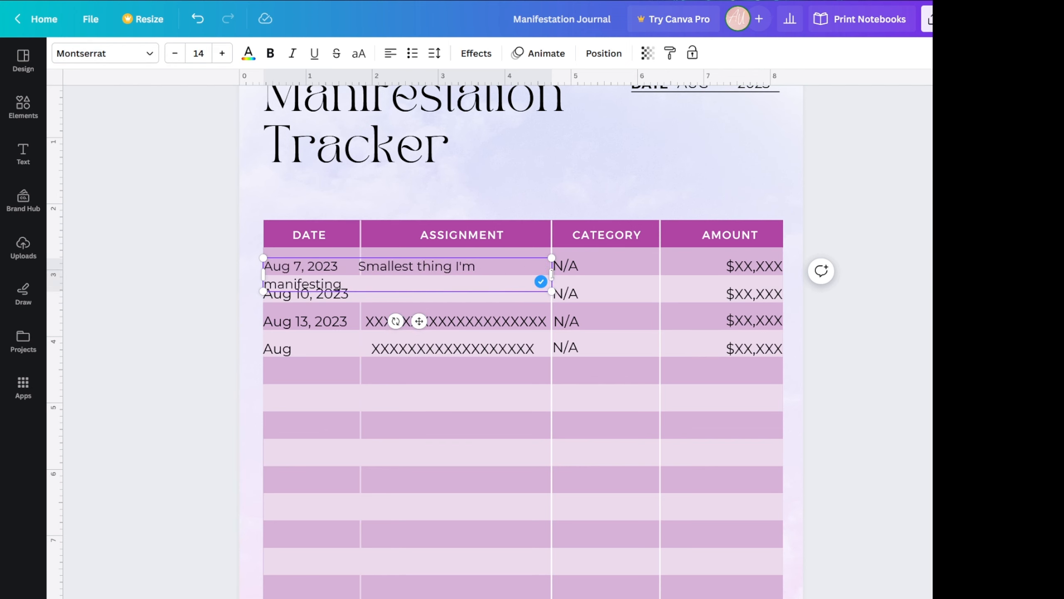
pyautogui.moveTo(552, 275); pyautogui.dragTo(558, 273)
pyautogui.click(887, 311)
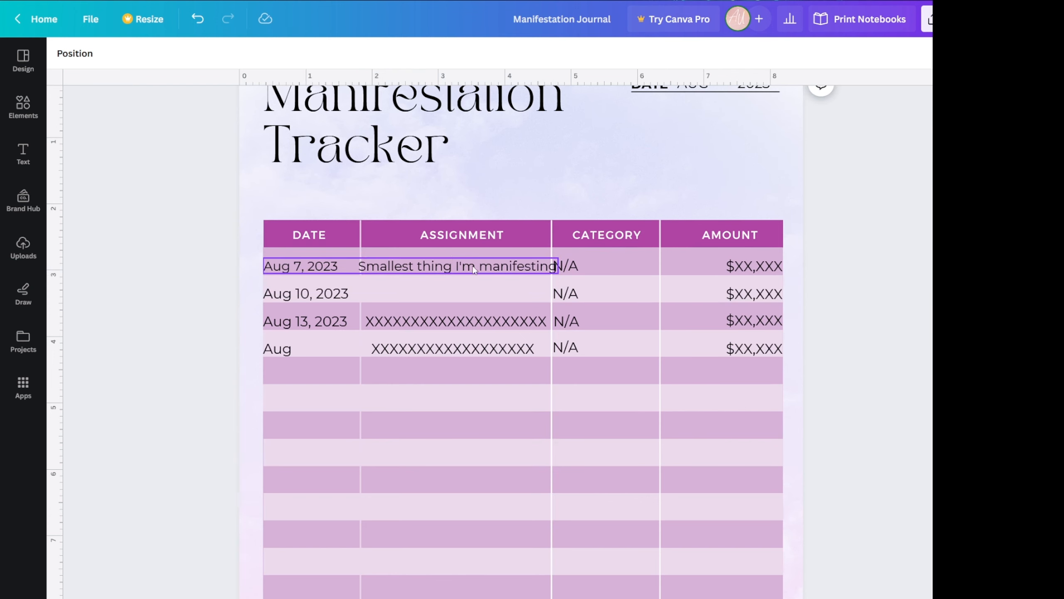
pyautogui.click(383, 268)
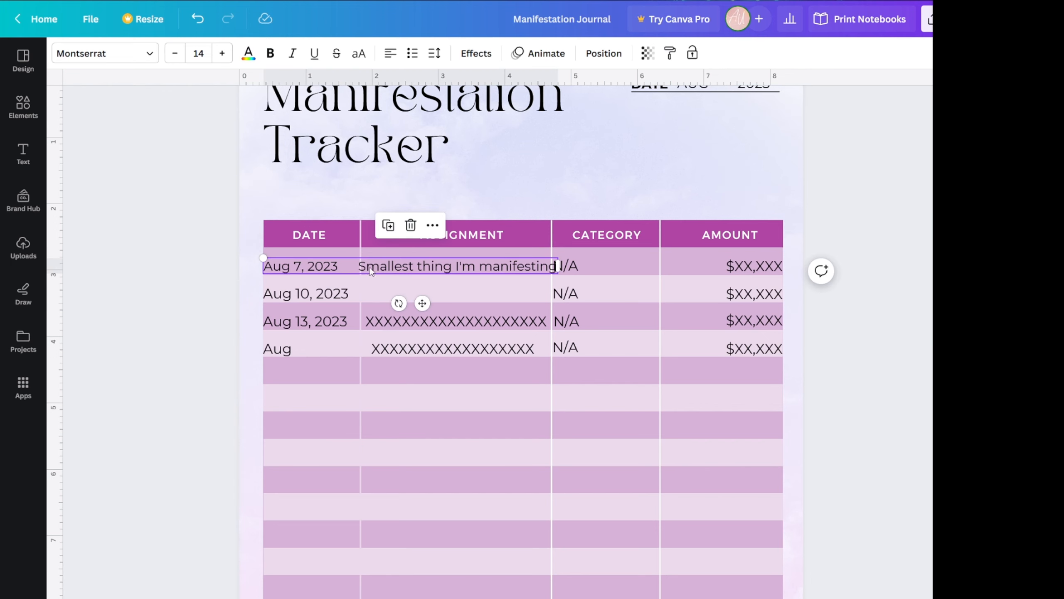
# Step: Nudge the fourth row's amount slightly outward and shift the first row's N/A category entry clear of the assignment text
pyautogui.click(581, 268)
pyautogui.moveTo(754, 349); pyautogui.dragTo(757, 348)
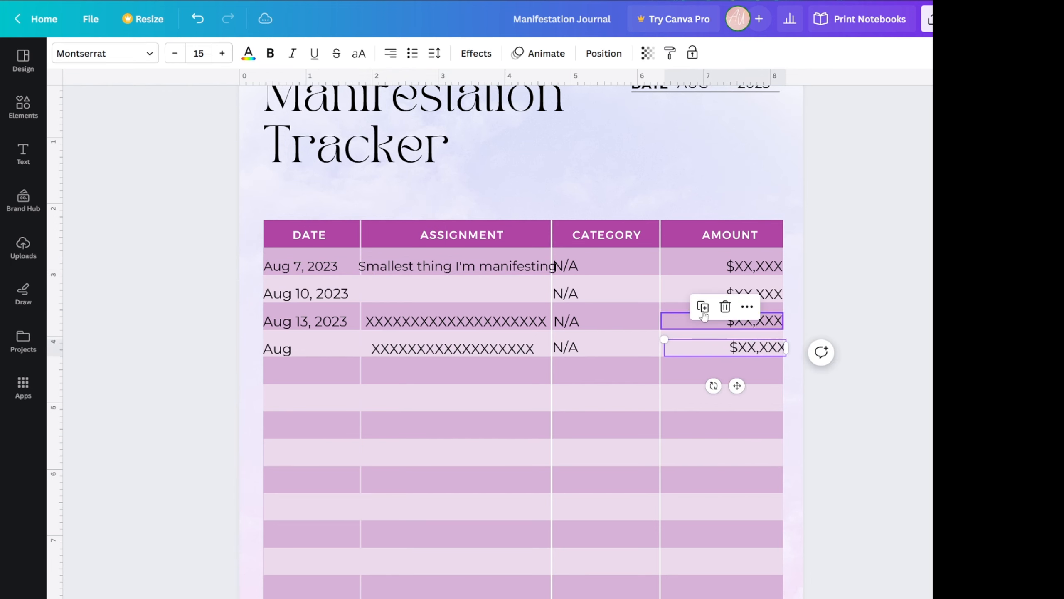
pyautogui.click(664, 307)
pyautogui.moveTo(572, 268); pyautogui.dragTo(585, 268)
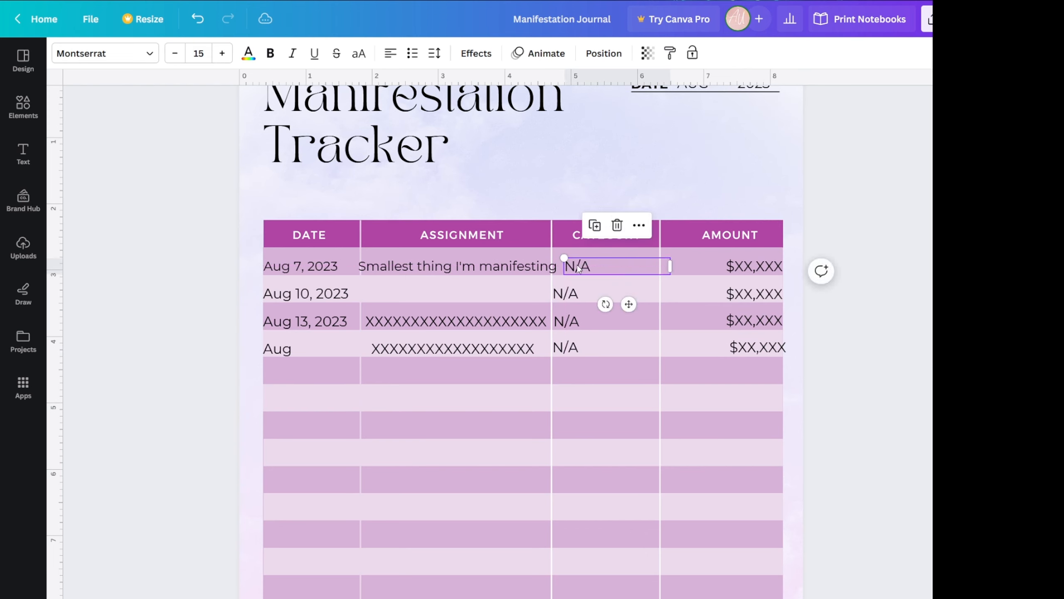
pyautogui.click(577, 266)
pyautogui.click(820, 348)
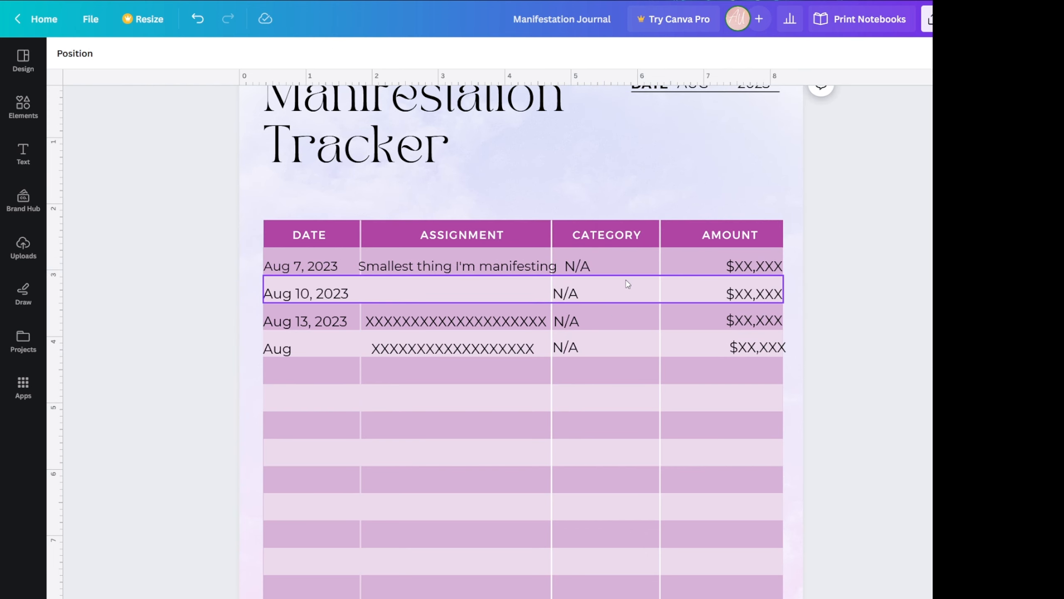
# Step: Replace the N/A category in the Aug 7 row with "lunch"
pyautogui.doubleClick(602, 272)
pyautogui.moveTo(593, 266); pyautogui.dragTo(564, 266)
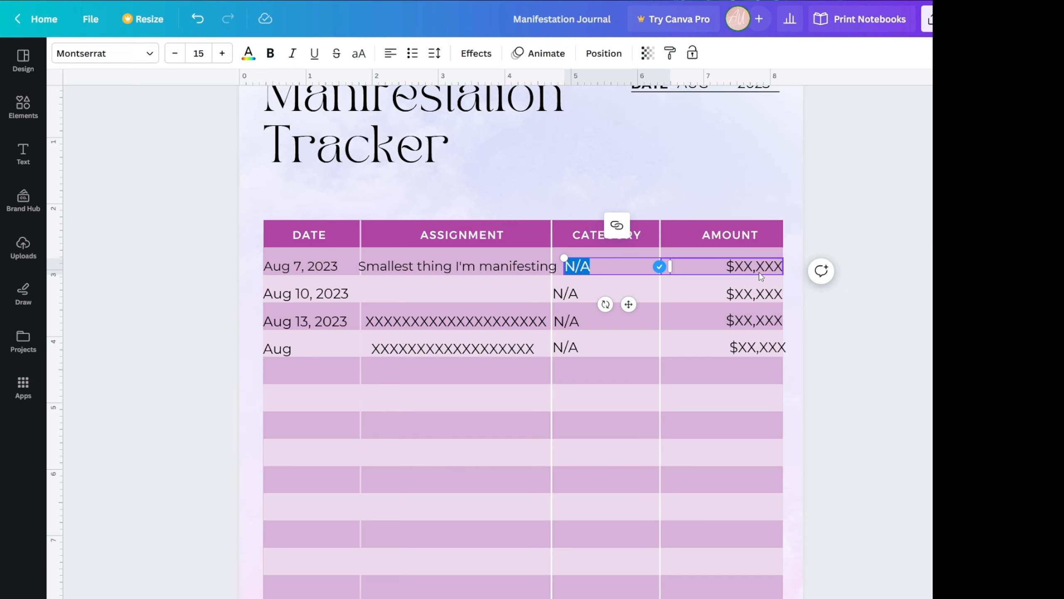
pyautogui.write('shift')
pyautogui.press('BackSpace')
pyautogui.press('BackSpace')
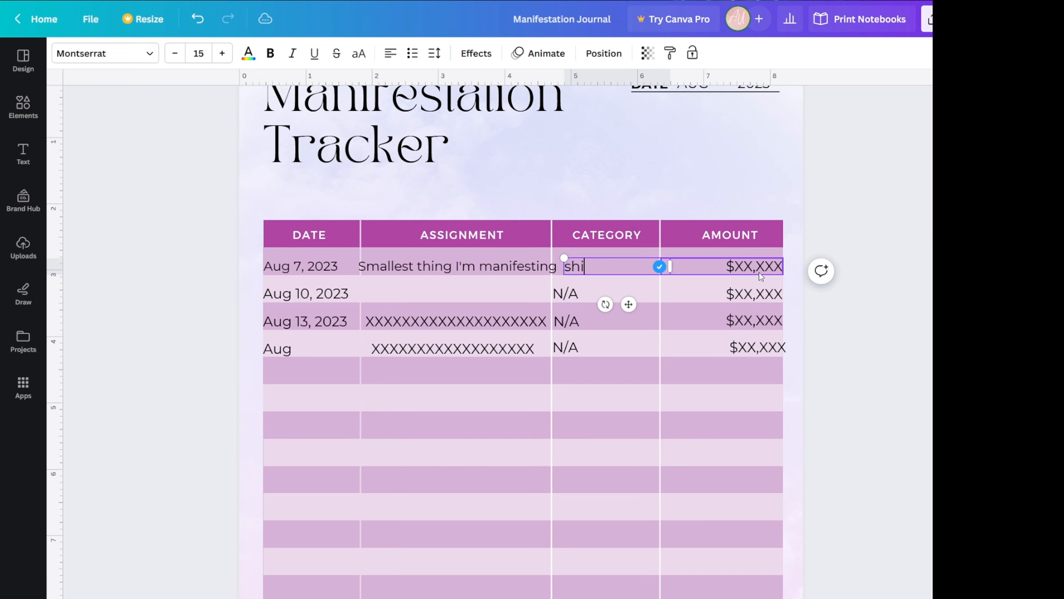
pyautogui.write('rt')
pyautogui.press('BackSpace')
pyautogui.press('BackSpace')
pyautogui.press('BackSpace')
pyautogui.press('BackSpace')
pyautogui.press('BackSpace')
pyautogui.write('lunch')
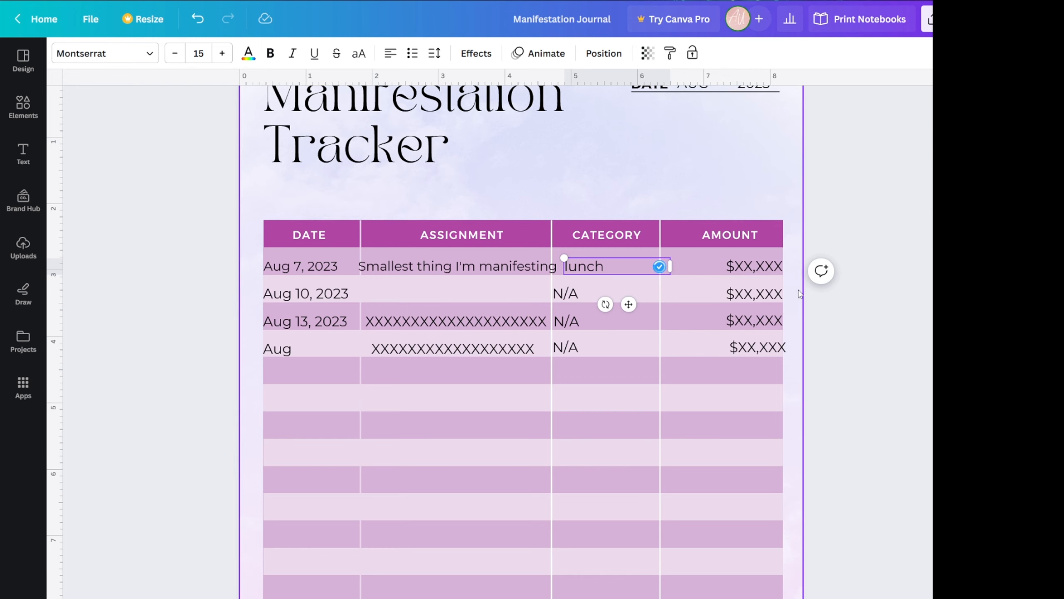
# Step: Replace the placeholder amount in the Aug 7 row with $20
pyautogui.click(742, 267)
pyautogui.moveTo(734, 266); pyautogui.dragTo(783, 266)
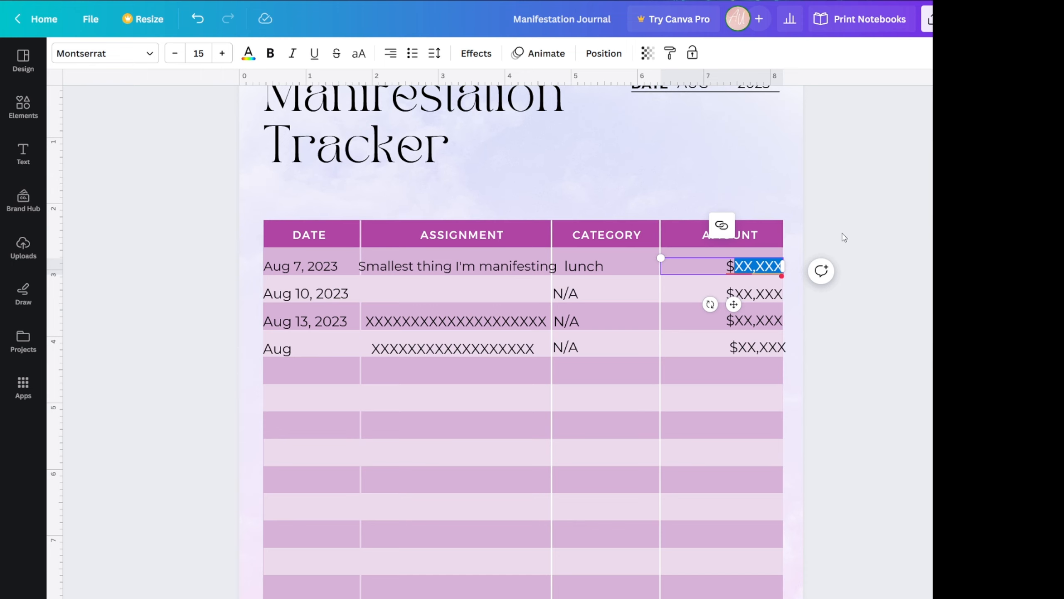
pyautogui.write('20')
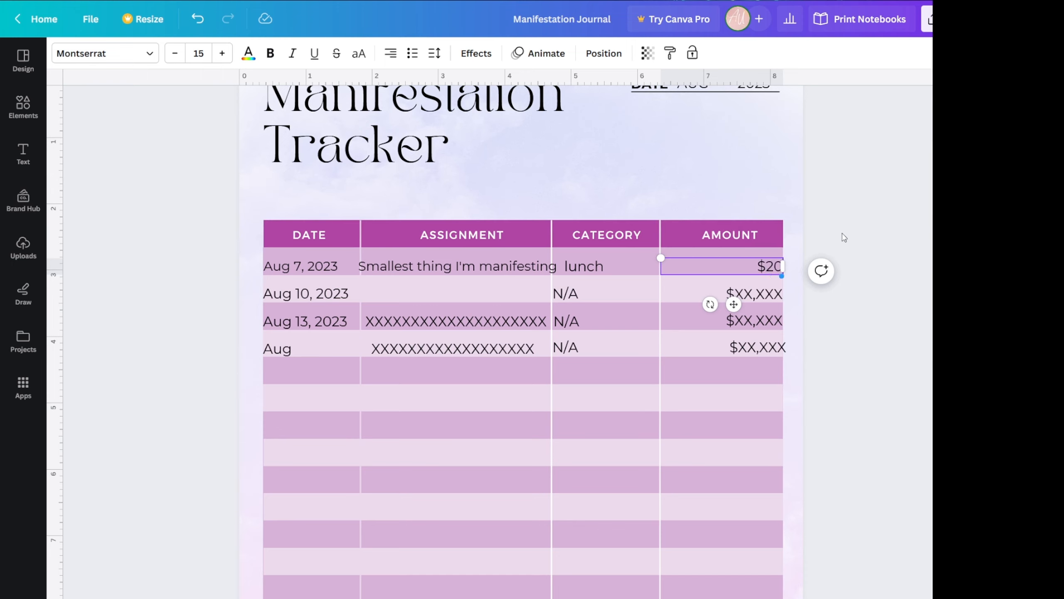